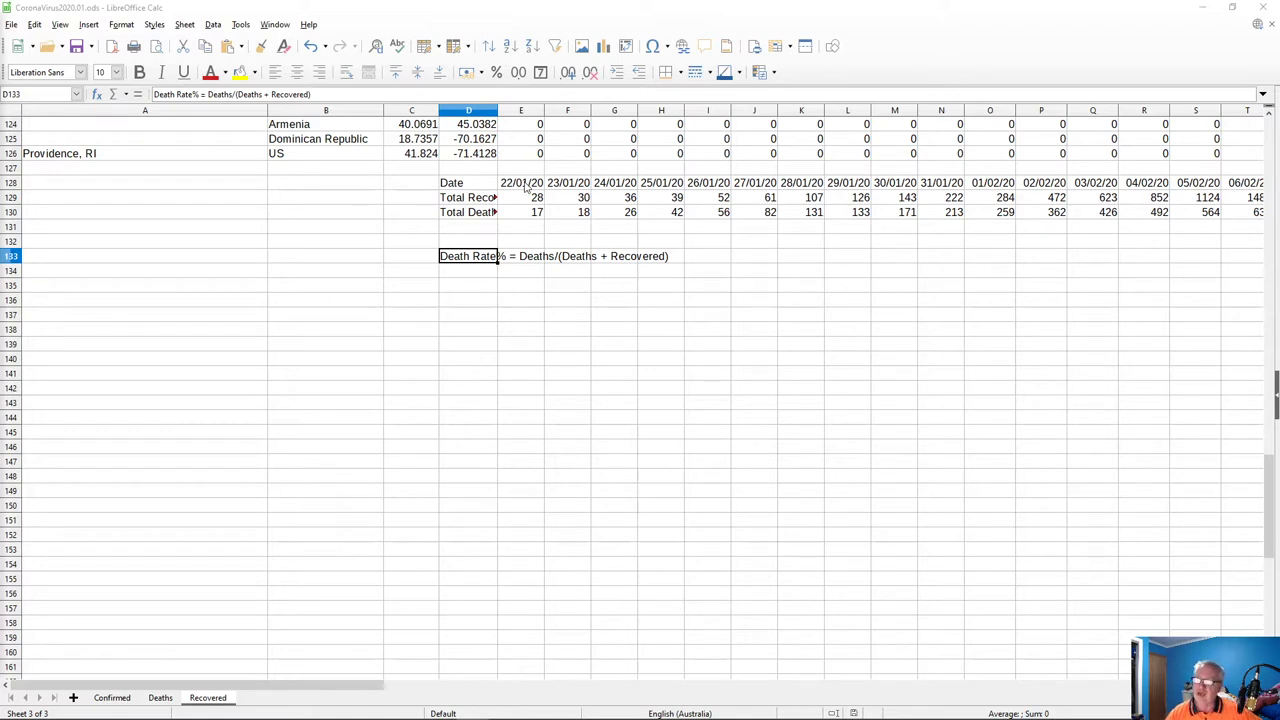
- Inspect the Date, Total Recovered and Total Deaths labels and the 22/01/20 totals in E129 and E130
click(472, 185)
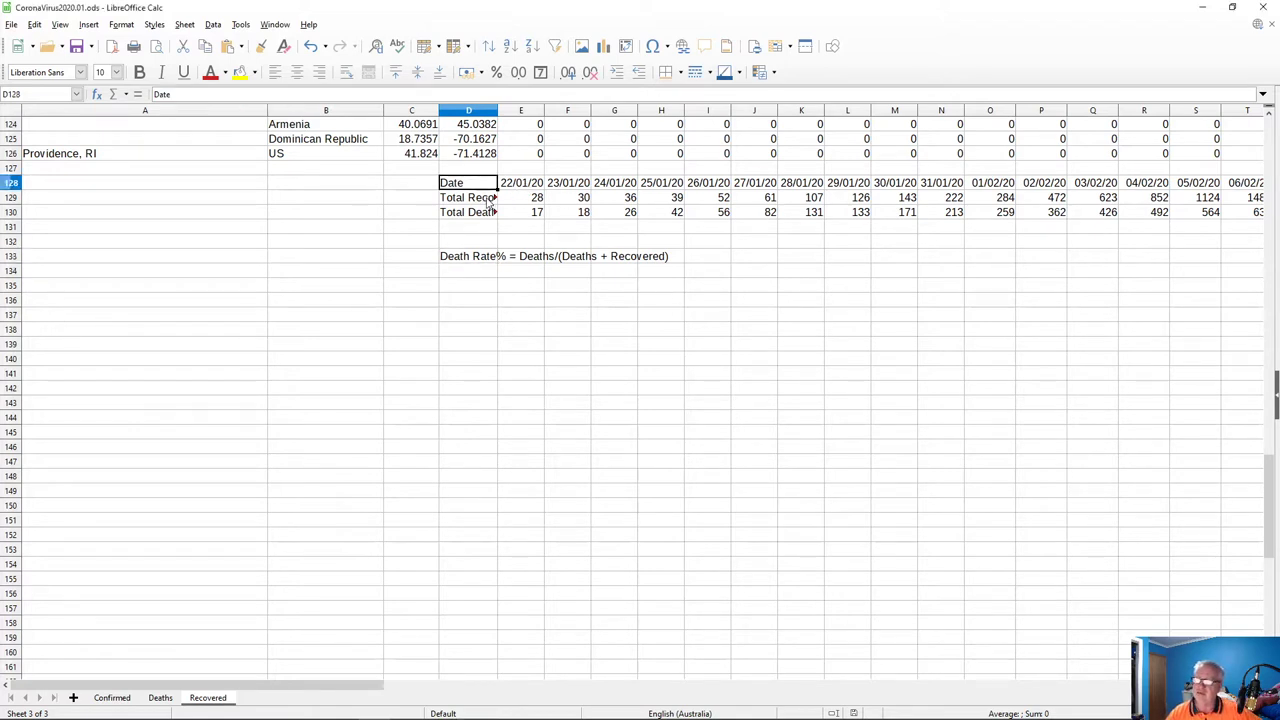
click(476, 199)
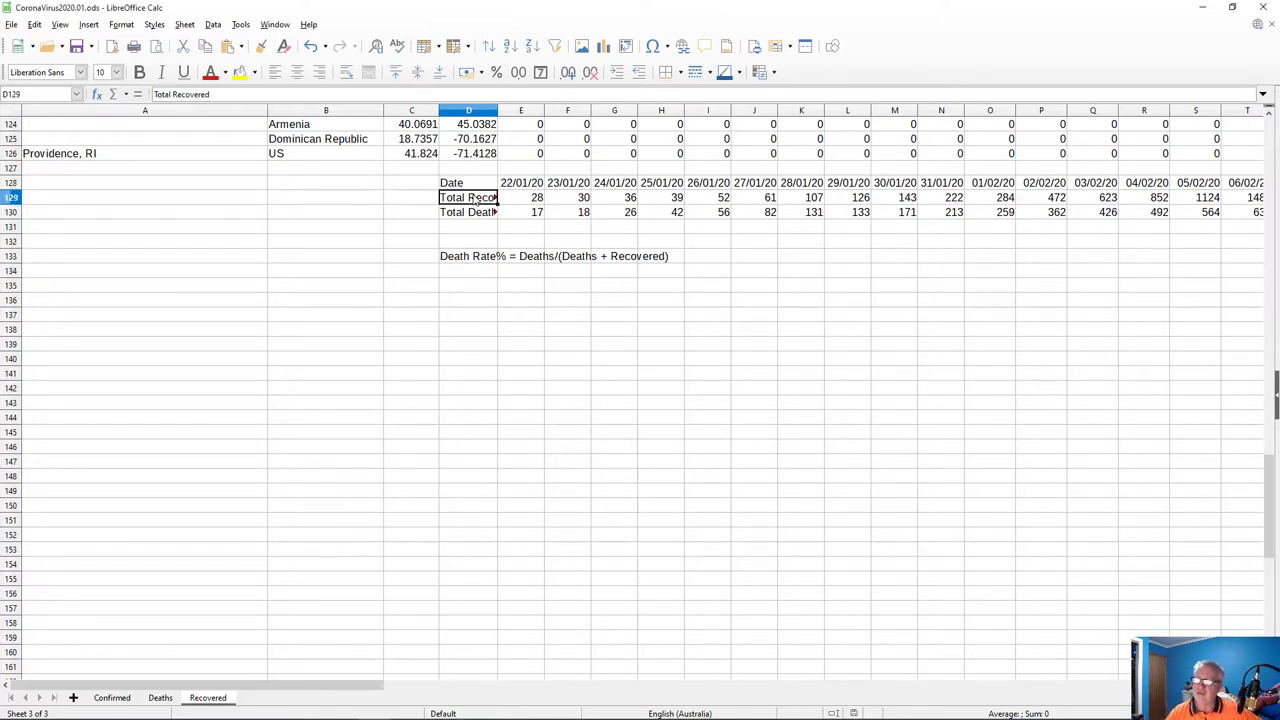
click(470, 216)
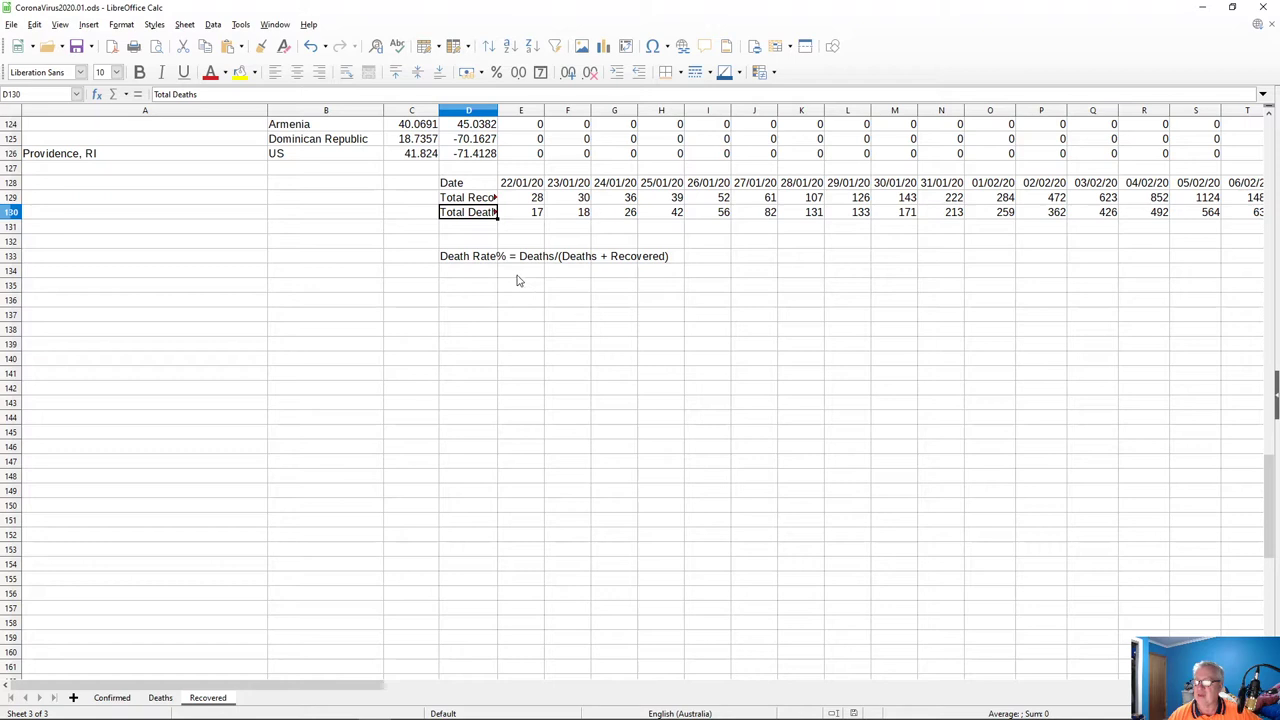
click(531, 200)
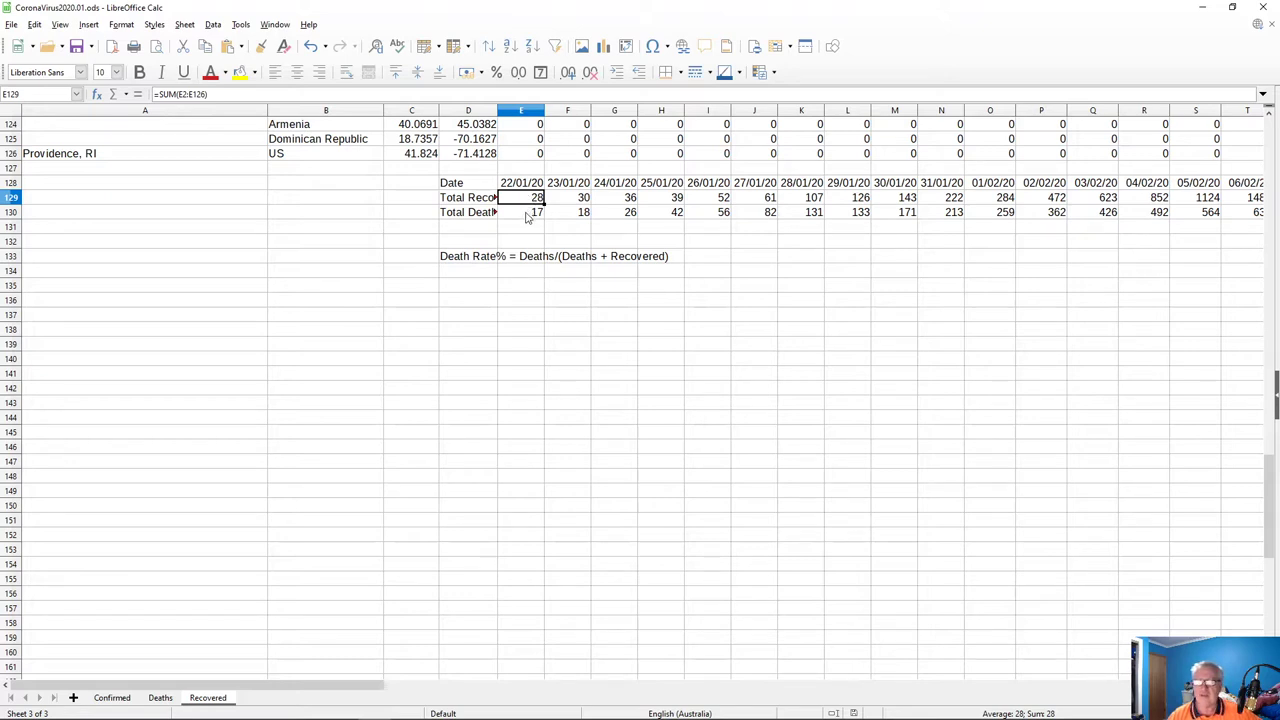
click(527, 215)
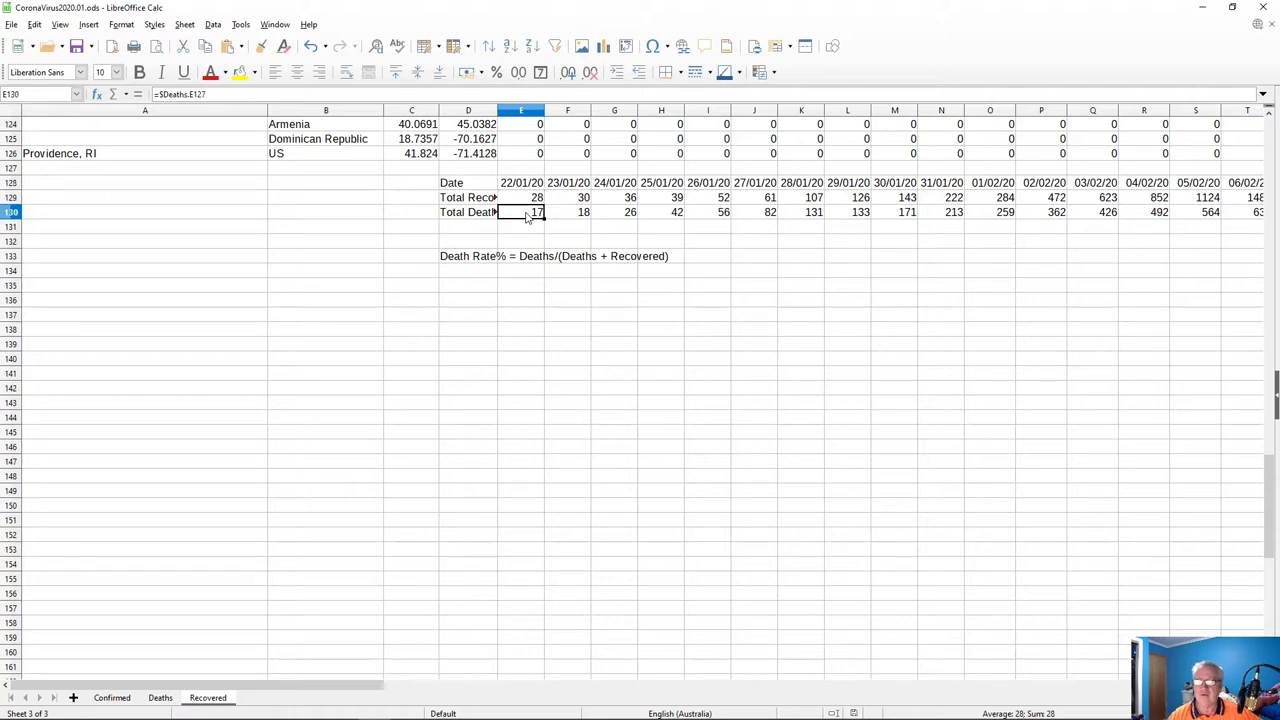
- Enter the death rate formula =E130/(E130+E129) in cell E135
click(518, 288)
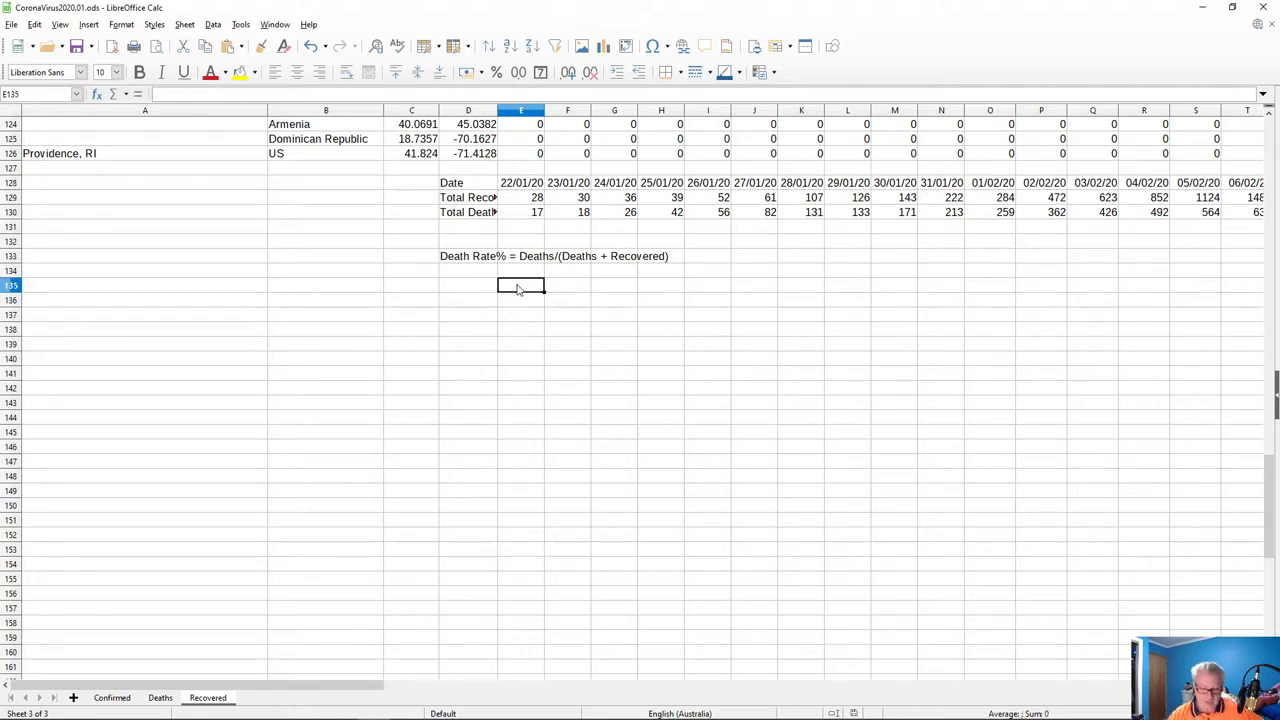
text(=)
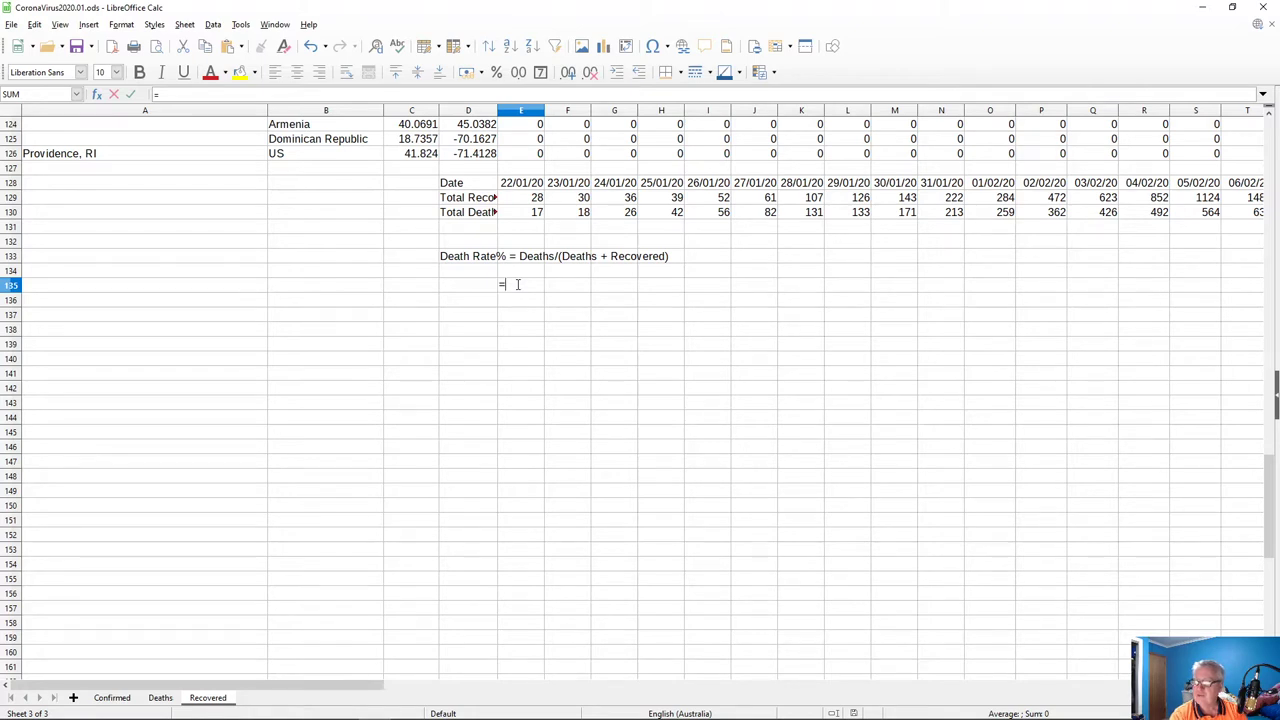
text(e)
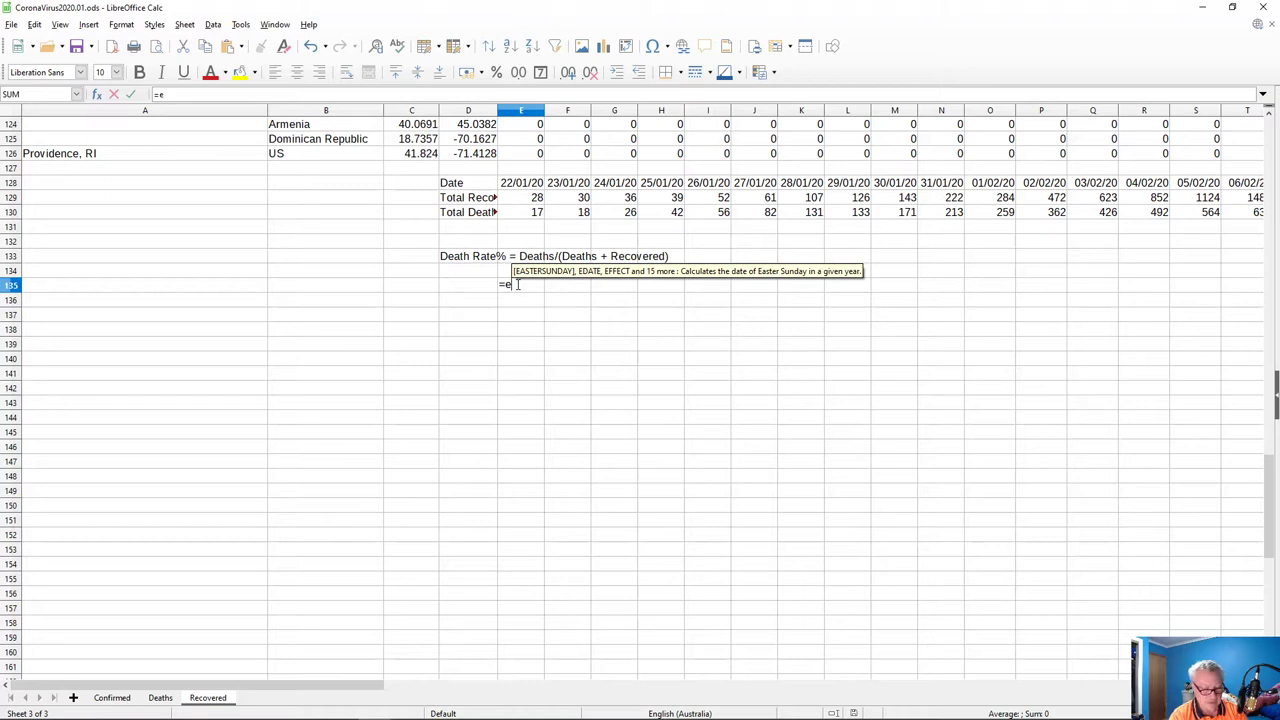
text(130)
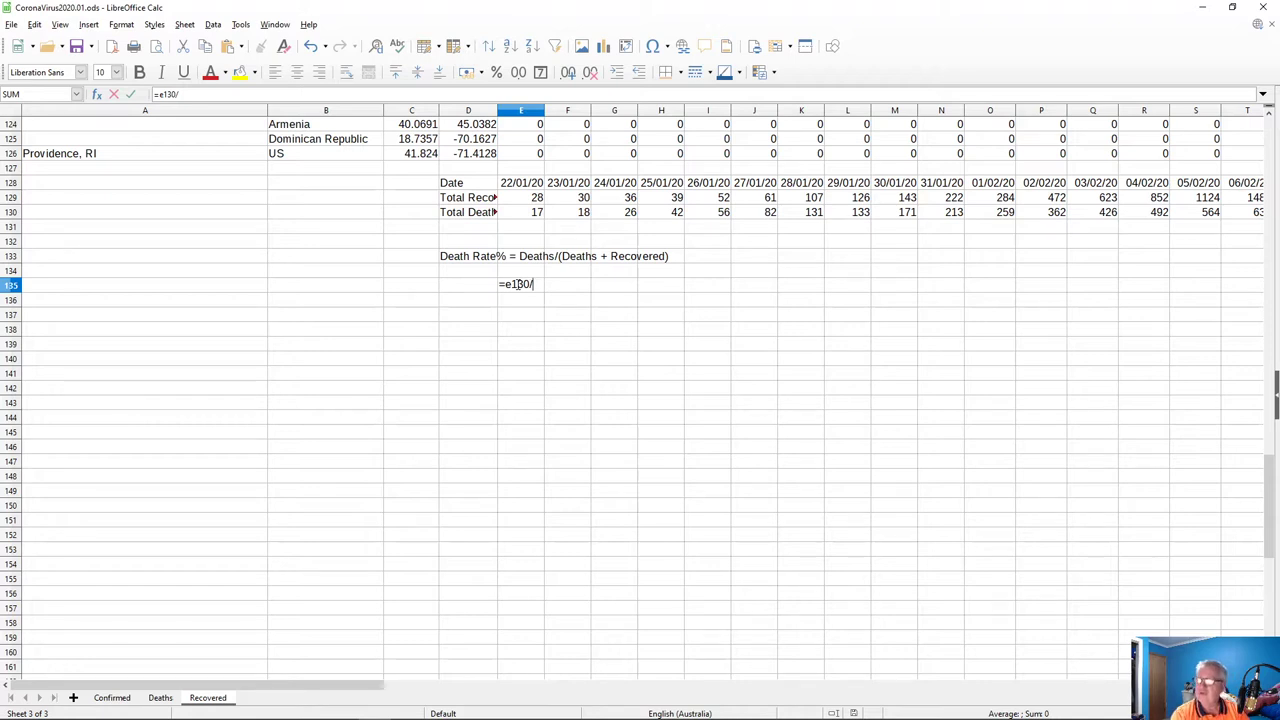
text(/()
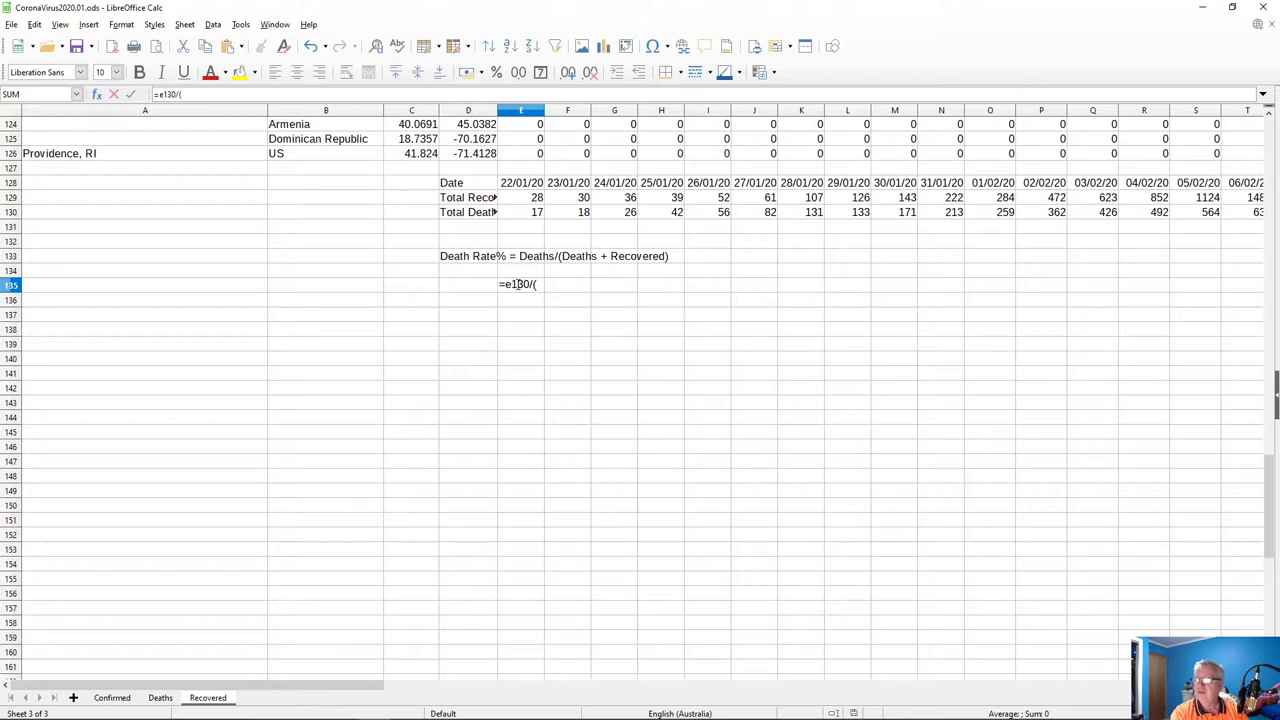
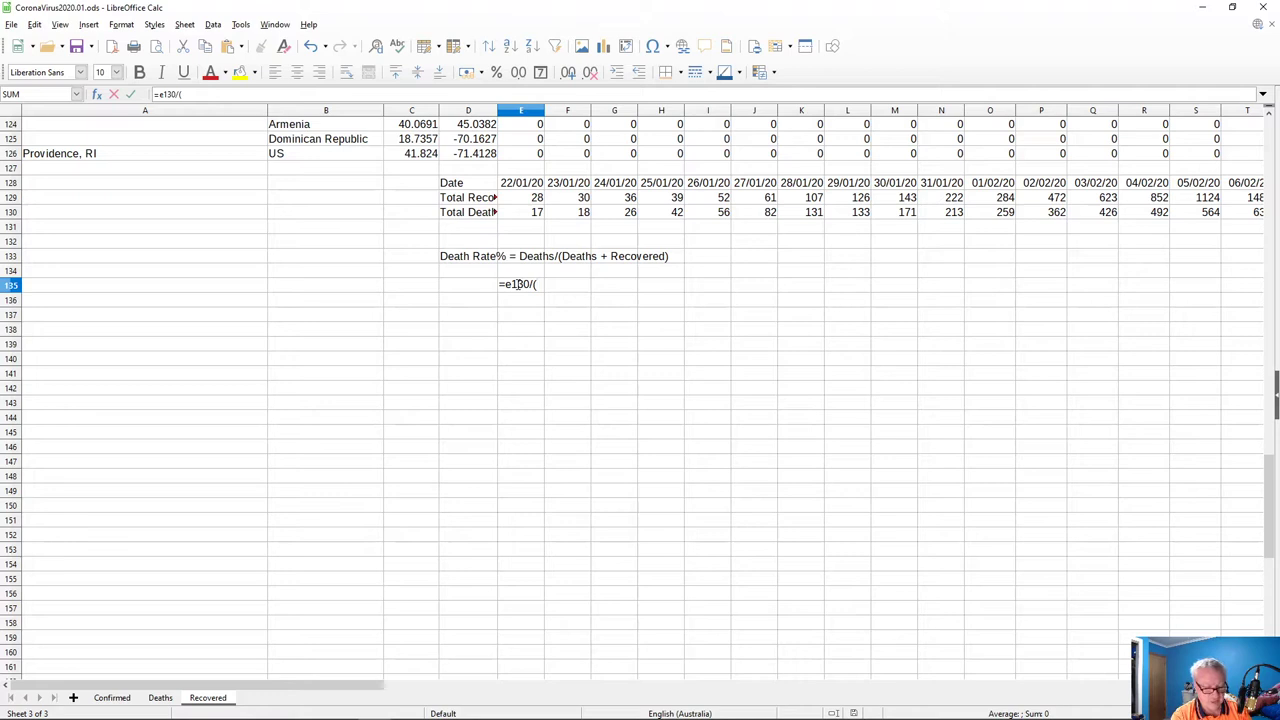
text(e13)
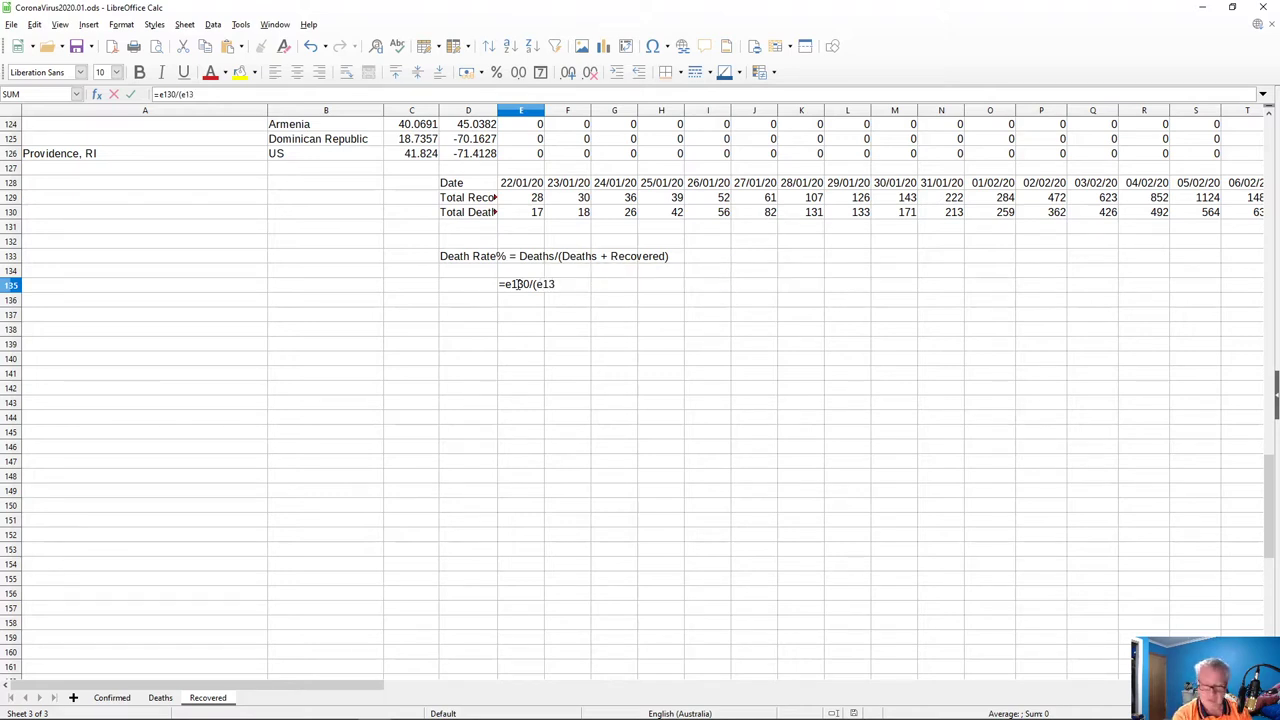
text(0)
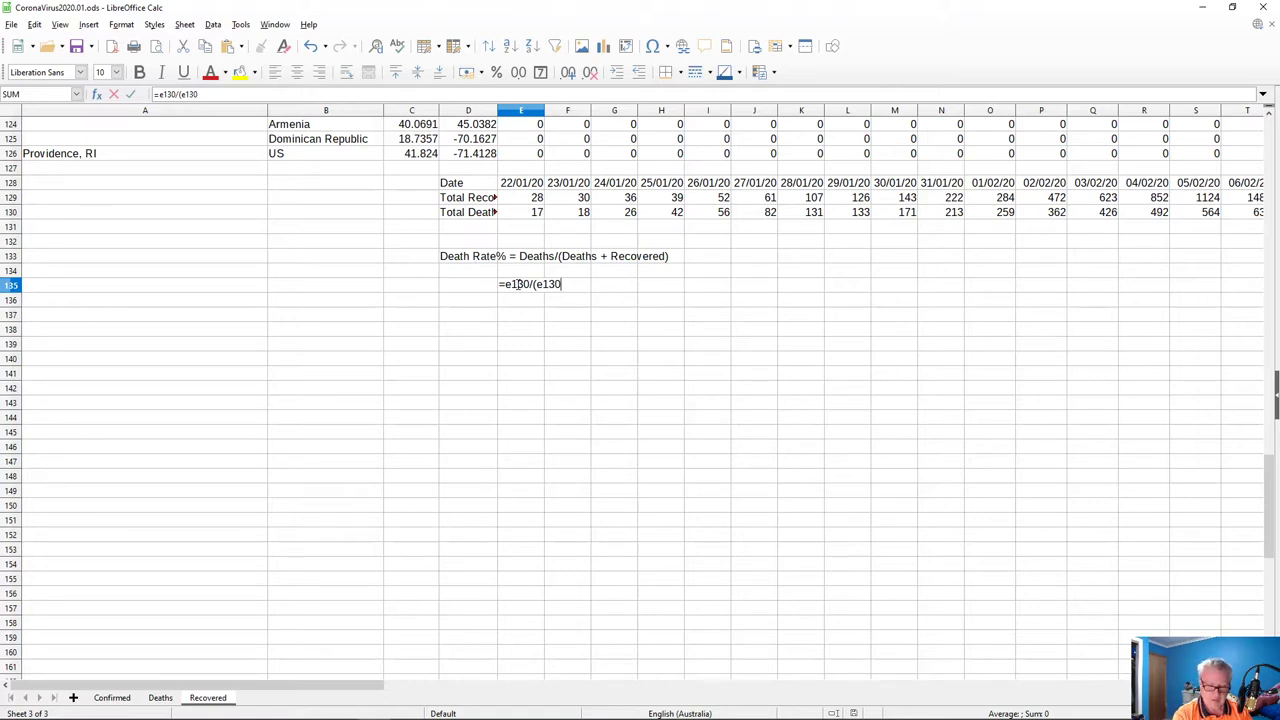
text(+)
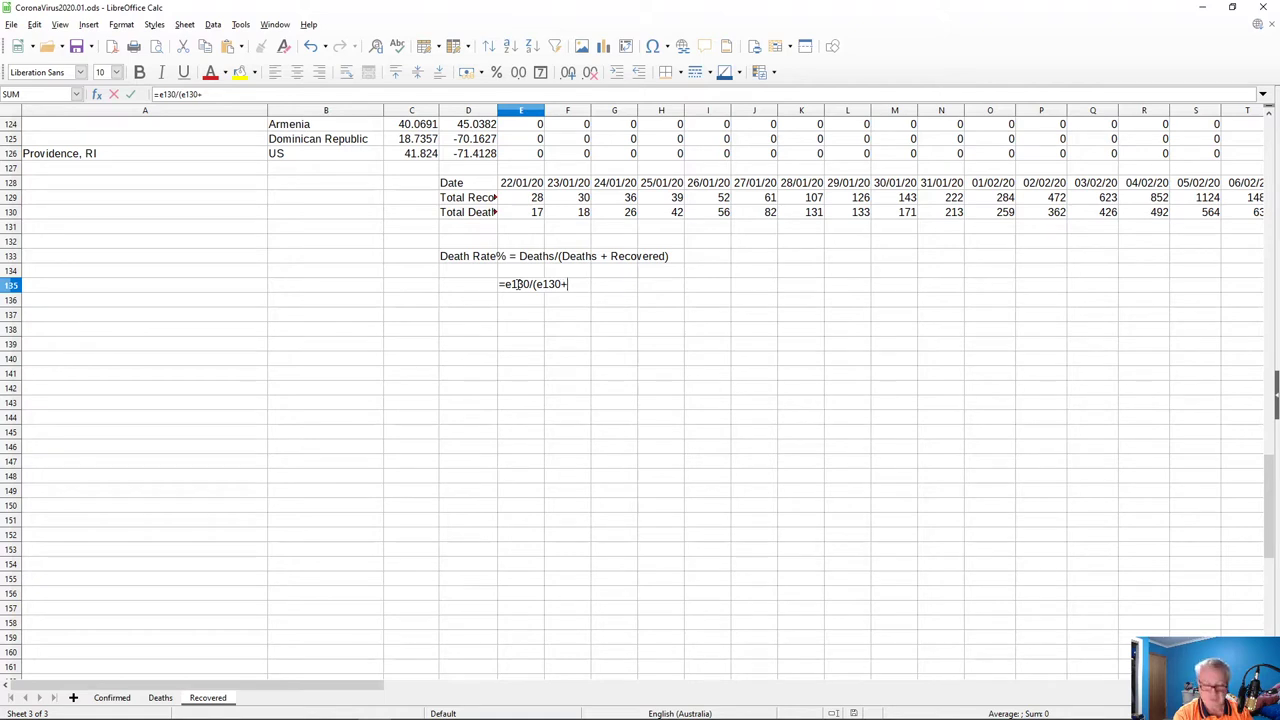
text(e1)
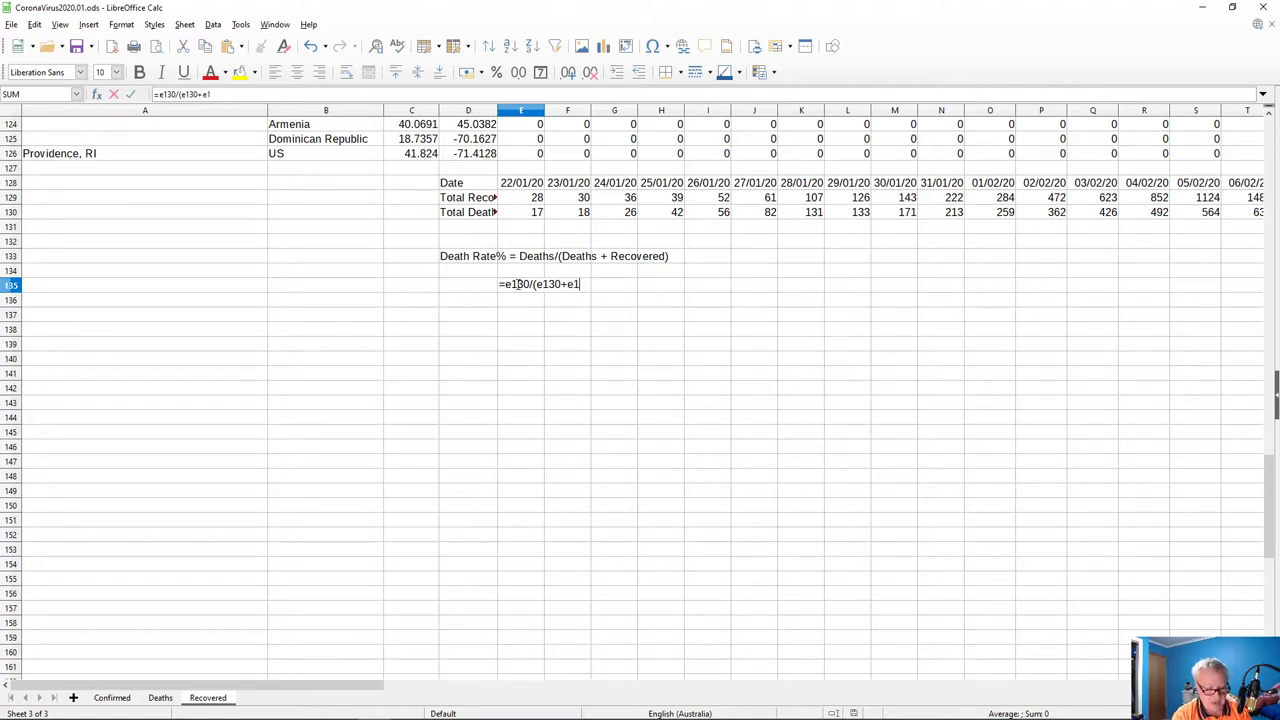
text(29)
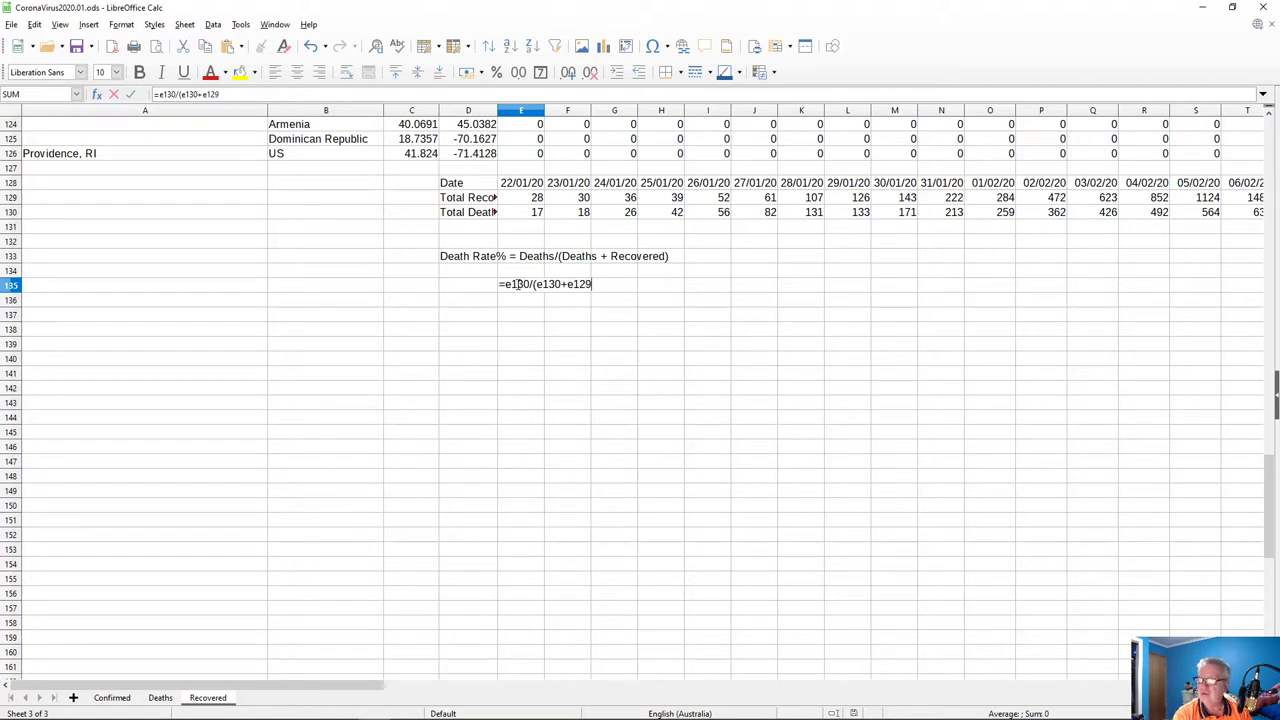
text())
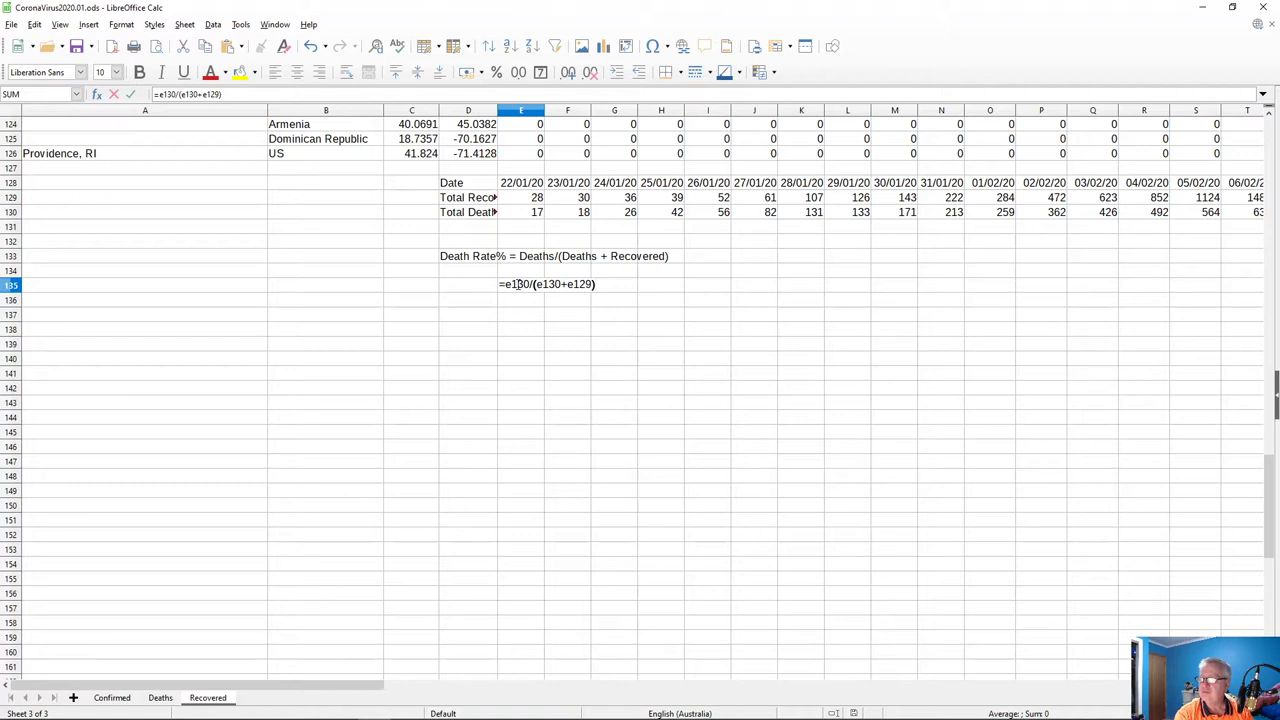
key(Return)
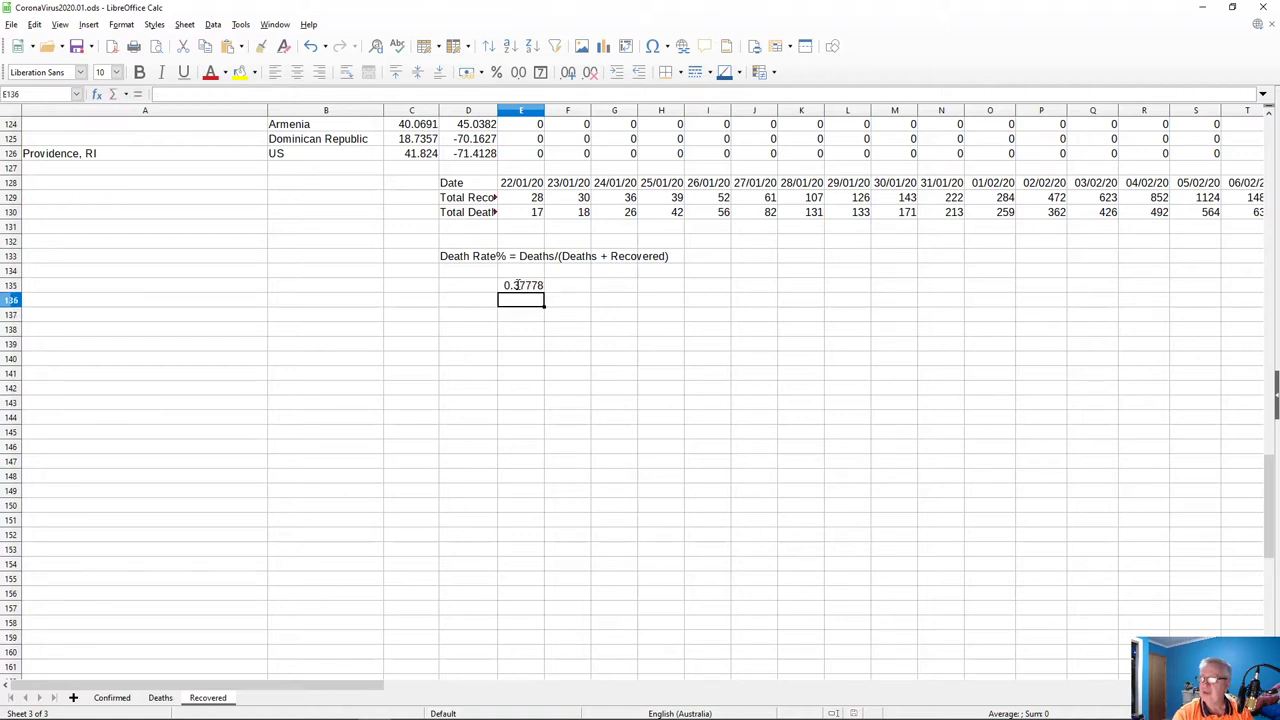
- Format the death rate in E135 as a percentage and compare it with the Death Rate% definition in D133
click(518, 285)
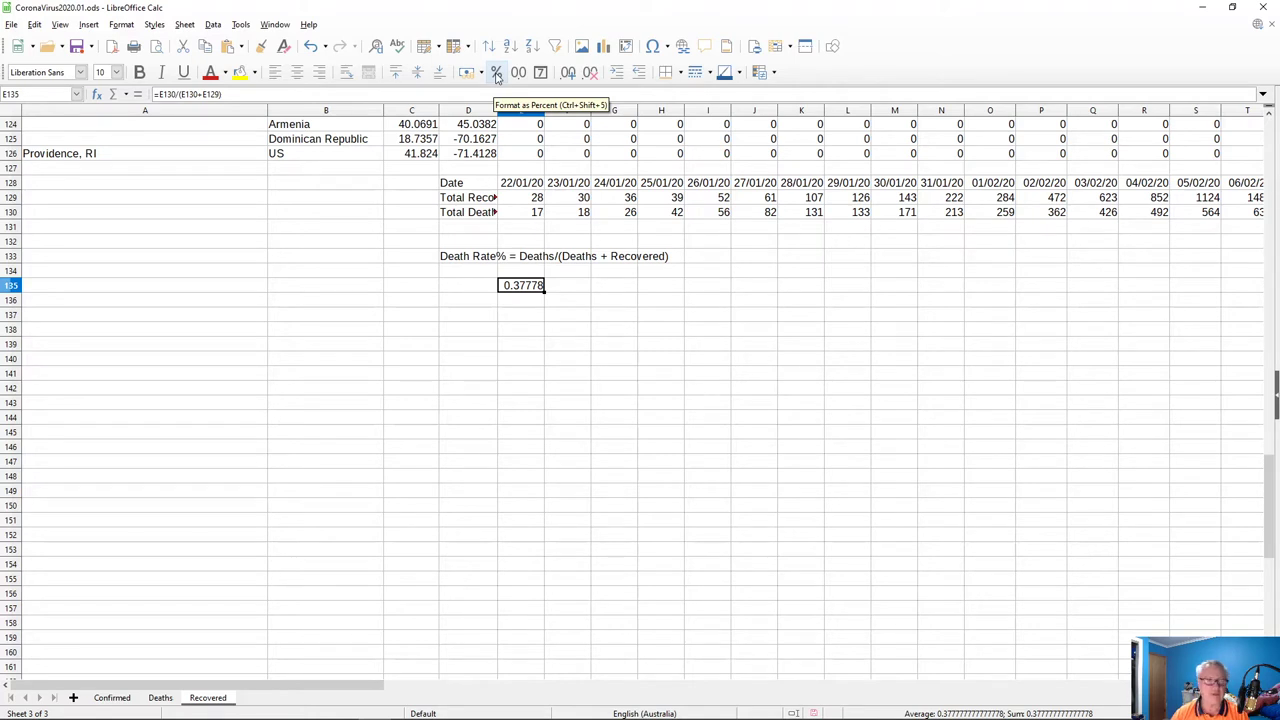
click(497, 75)
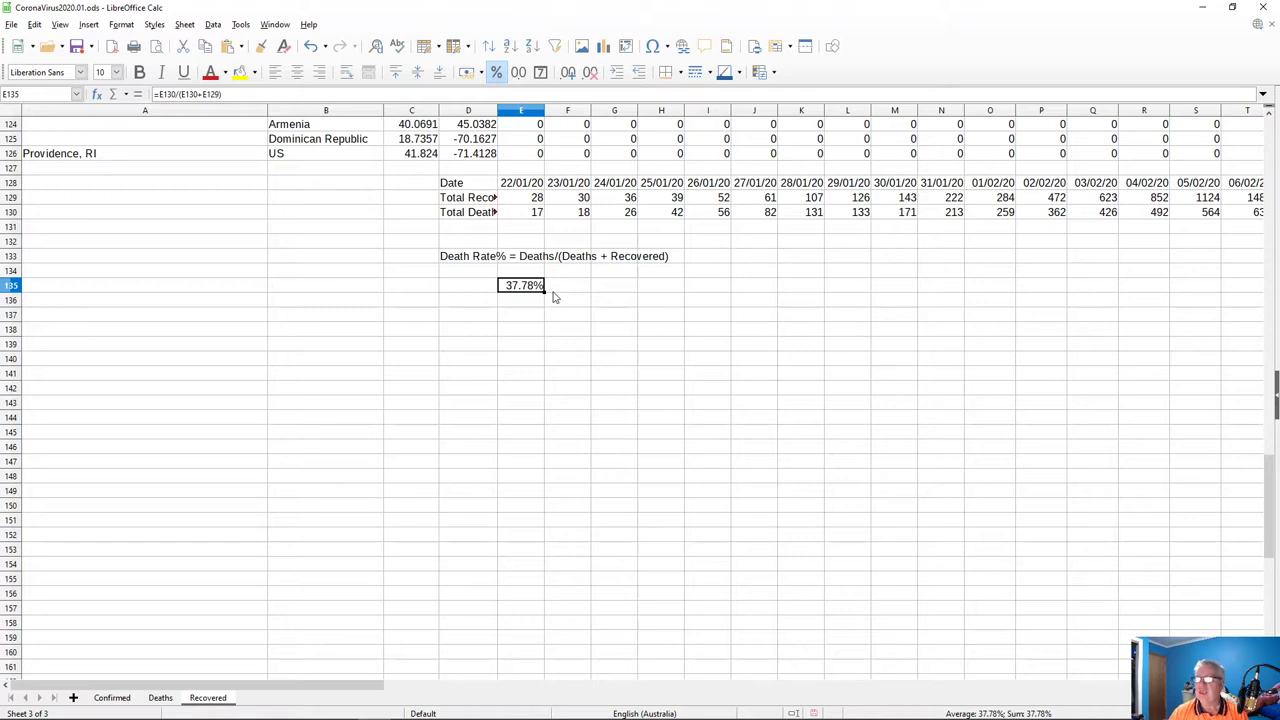
click(461, 259)
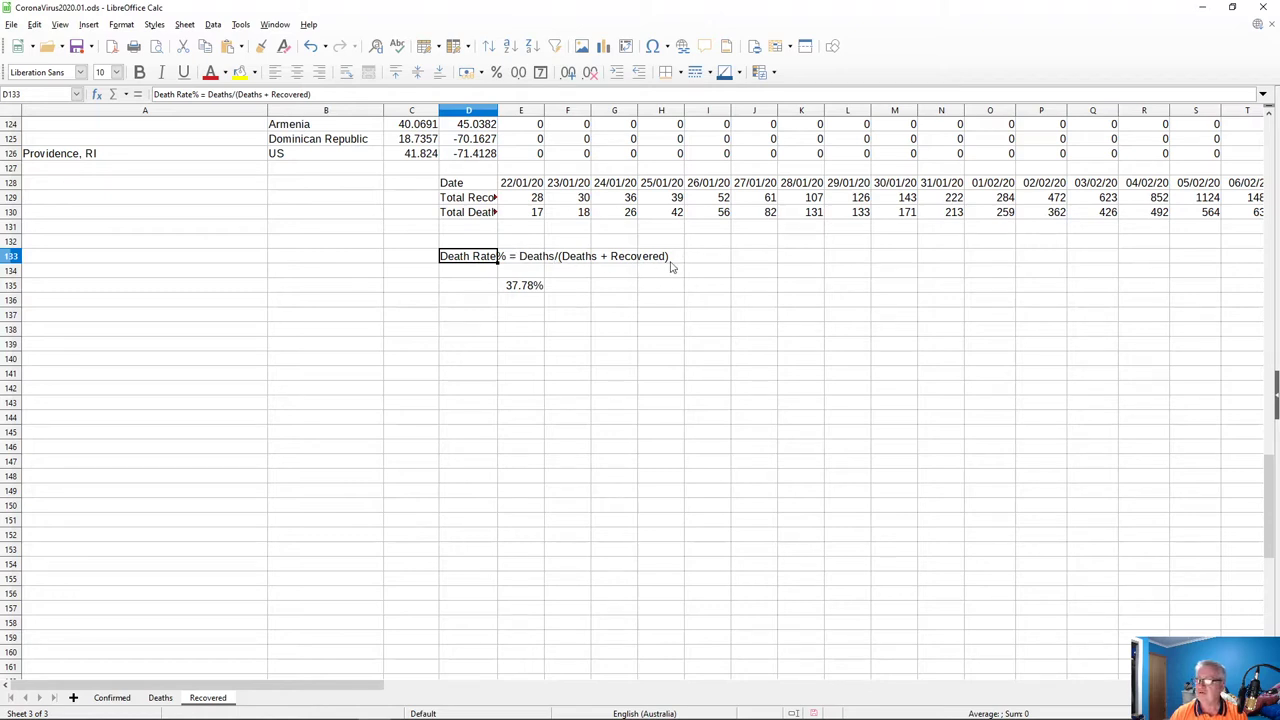
click(513, 285)
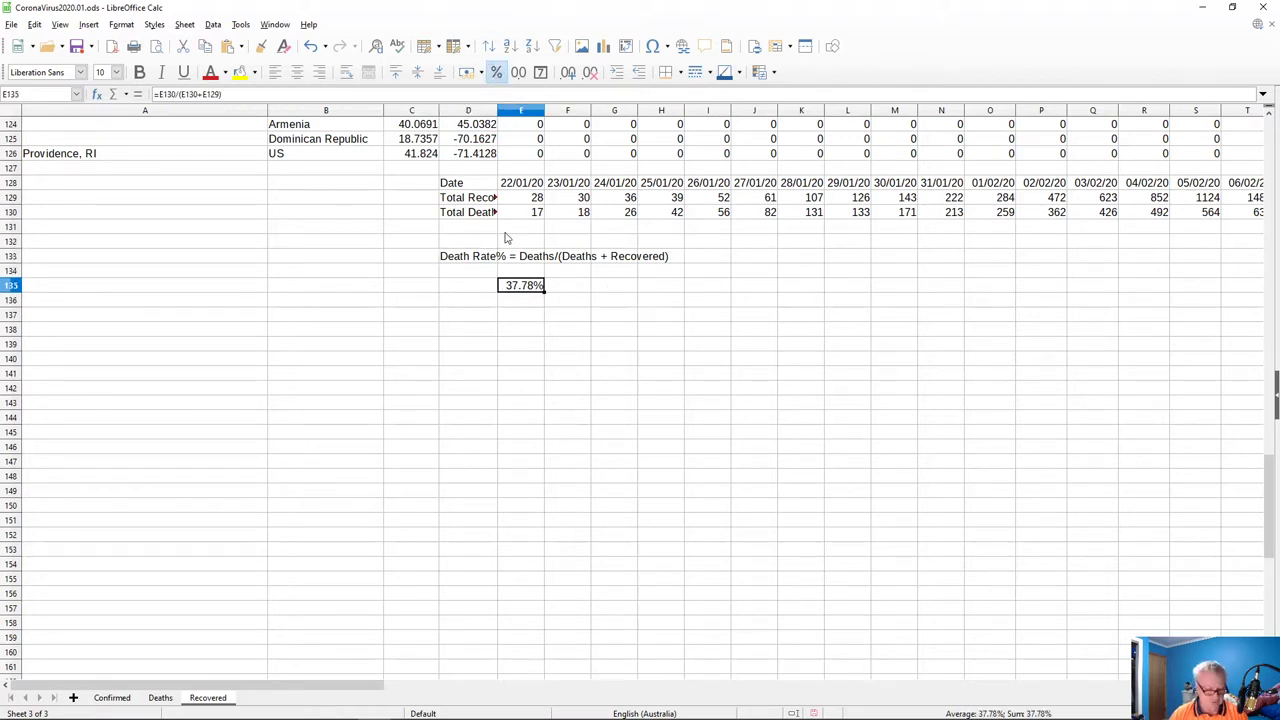
- Undo the percent formatting of cell E135
key(ctrl+shift+6)
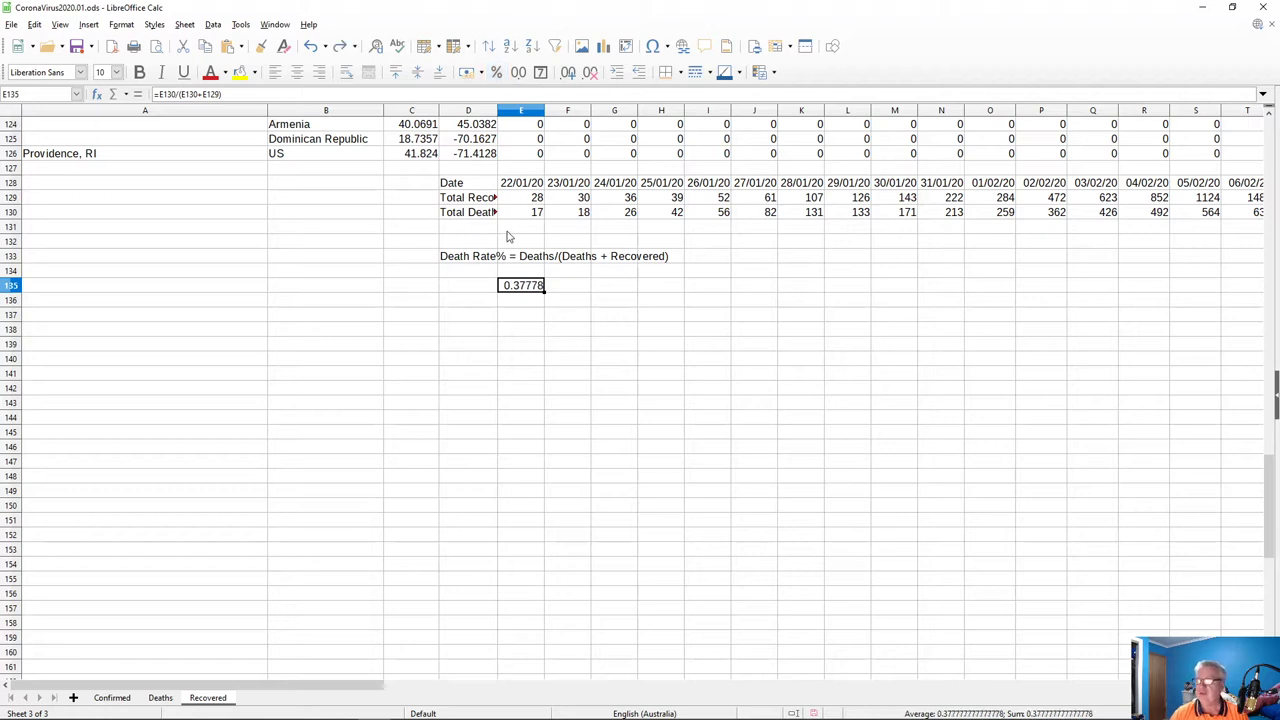
right_click(521, 290)
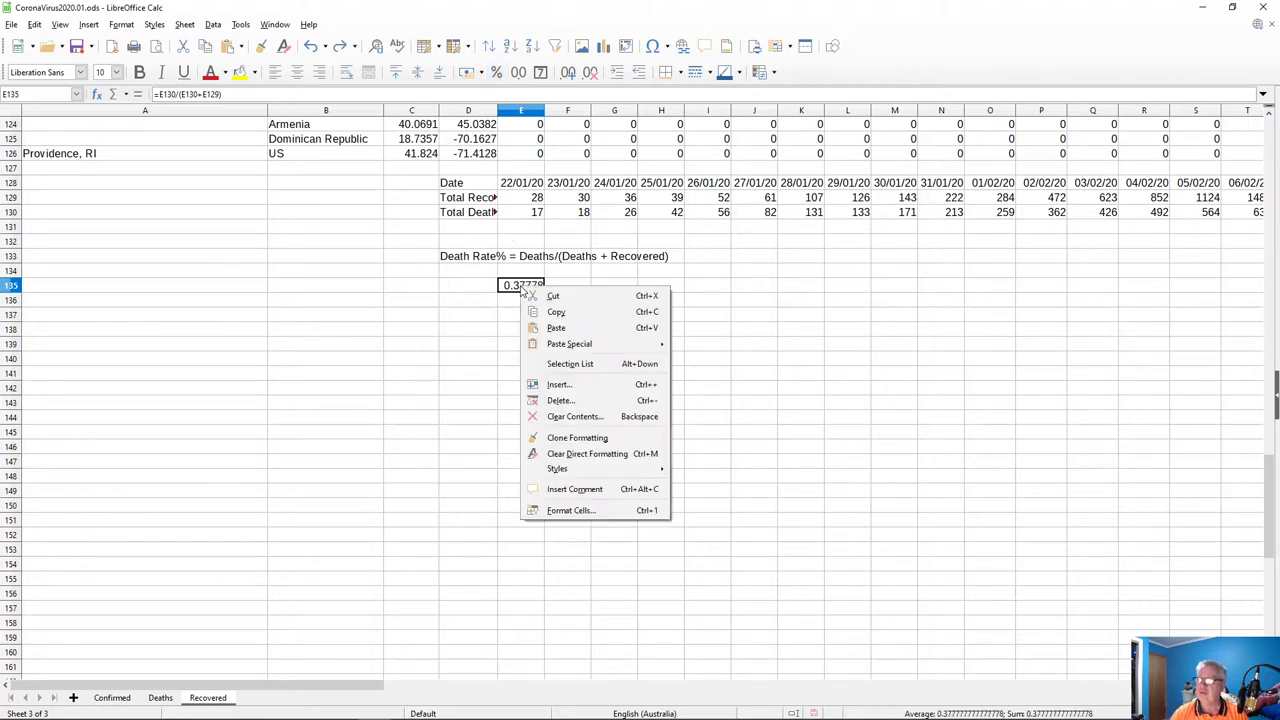
click(508, 290)
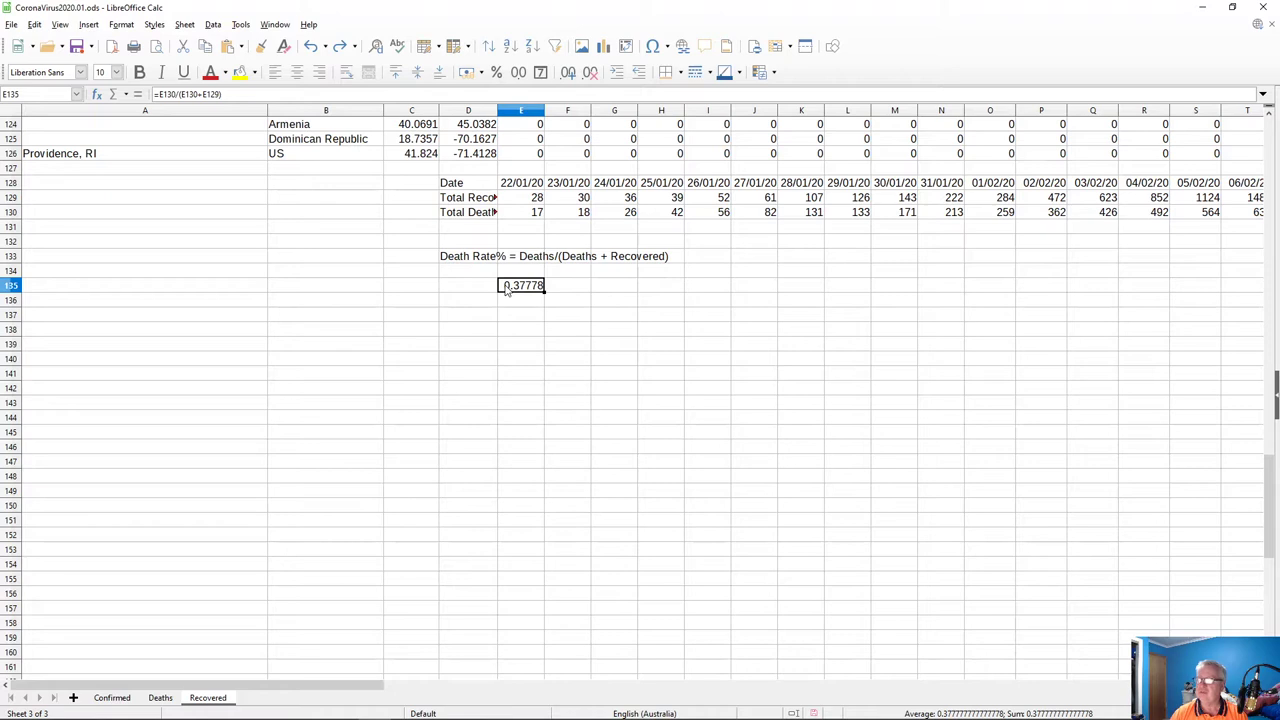
- Extend the formula in E135 to multiply the death rate by 100: =E130/(E130+E129)*100
click(228, 94)
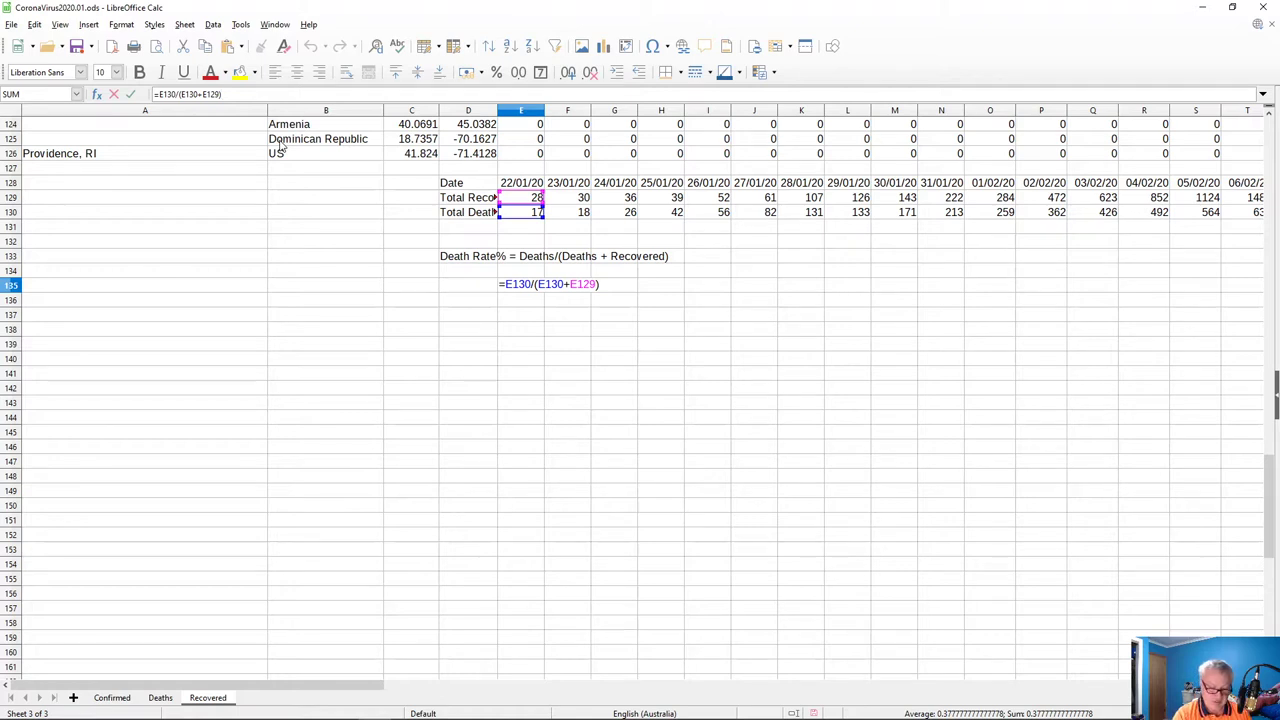
text(*)
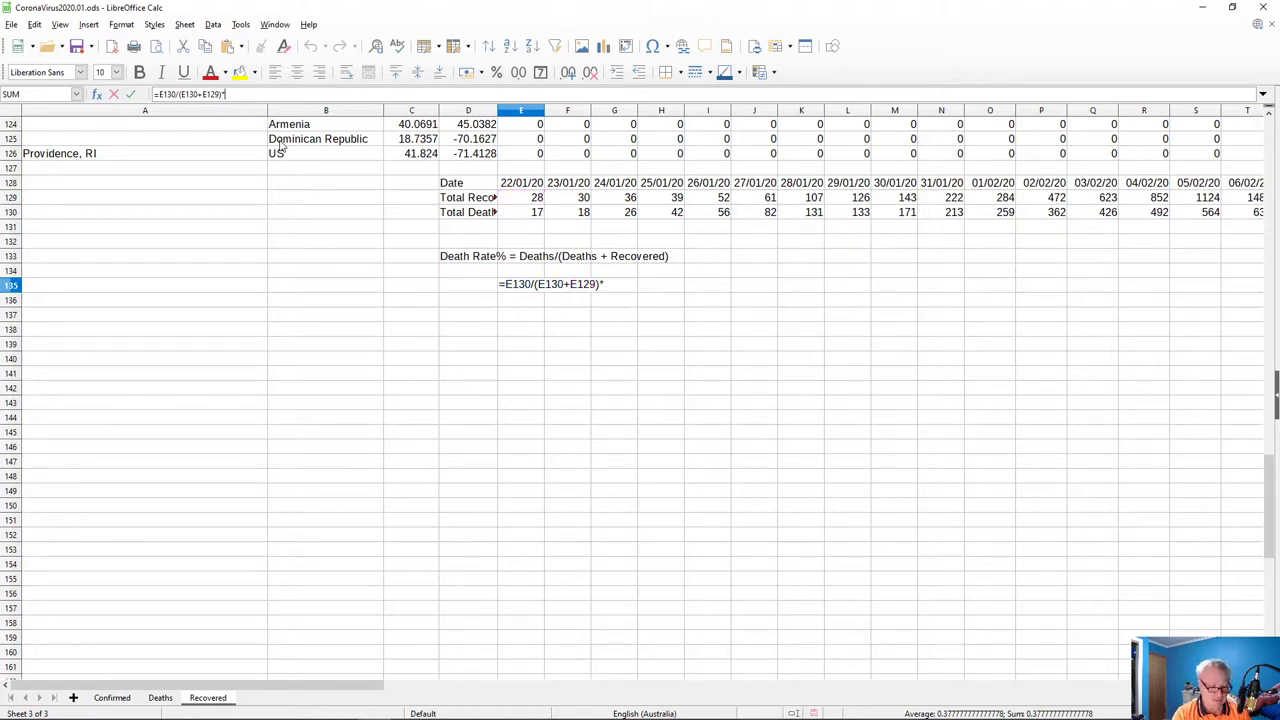
text(100)
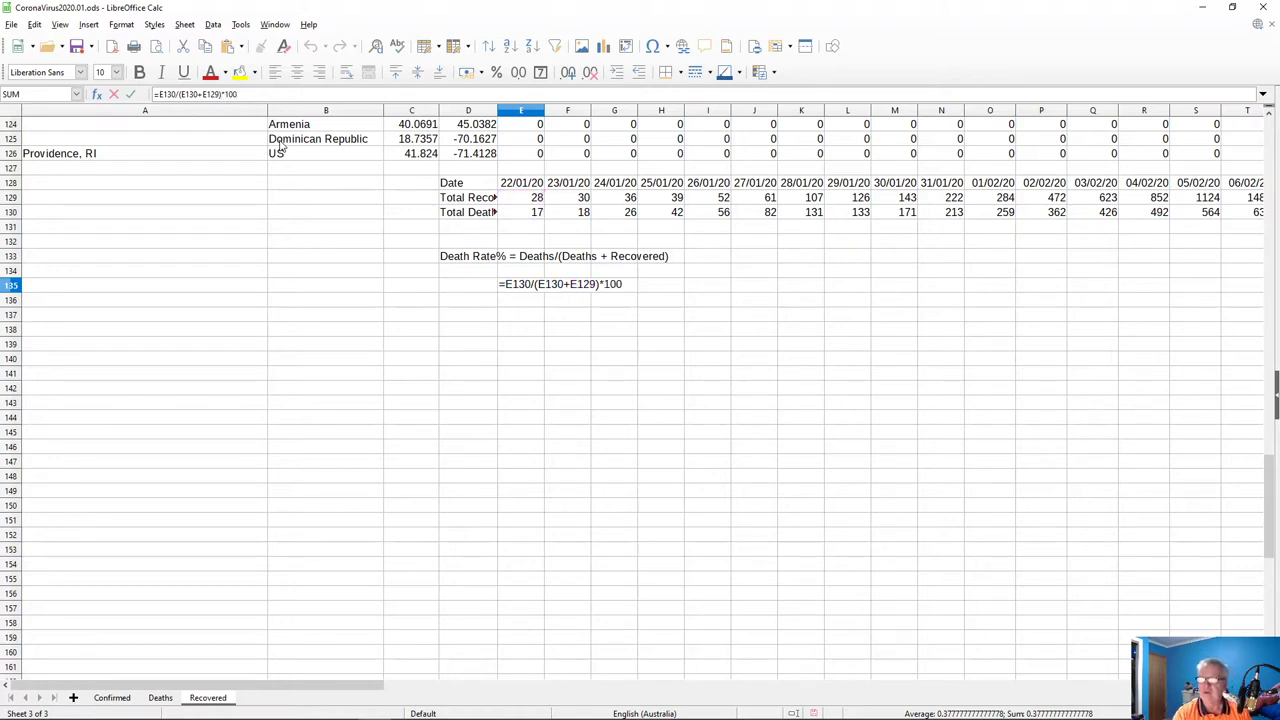
key(Return)
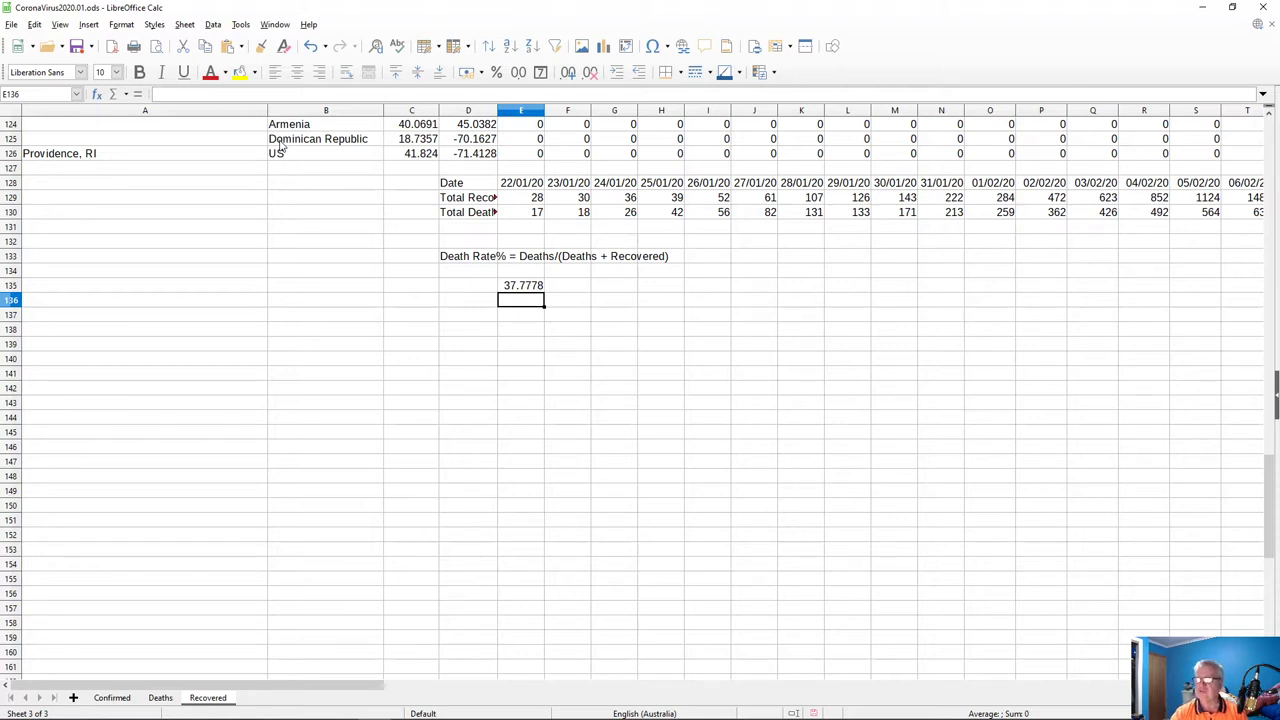
- Remove the *100 factor from the formula in E135, leaving =E130/(E130+E129)
key(Up)
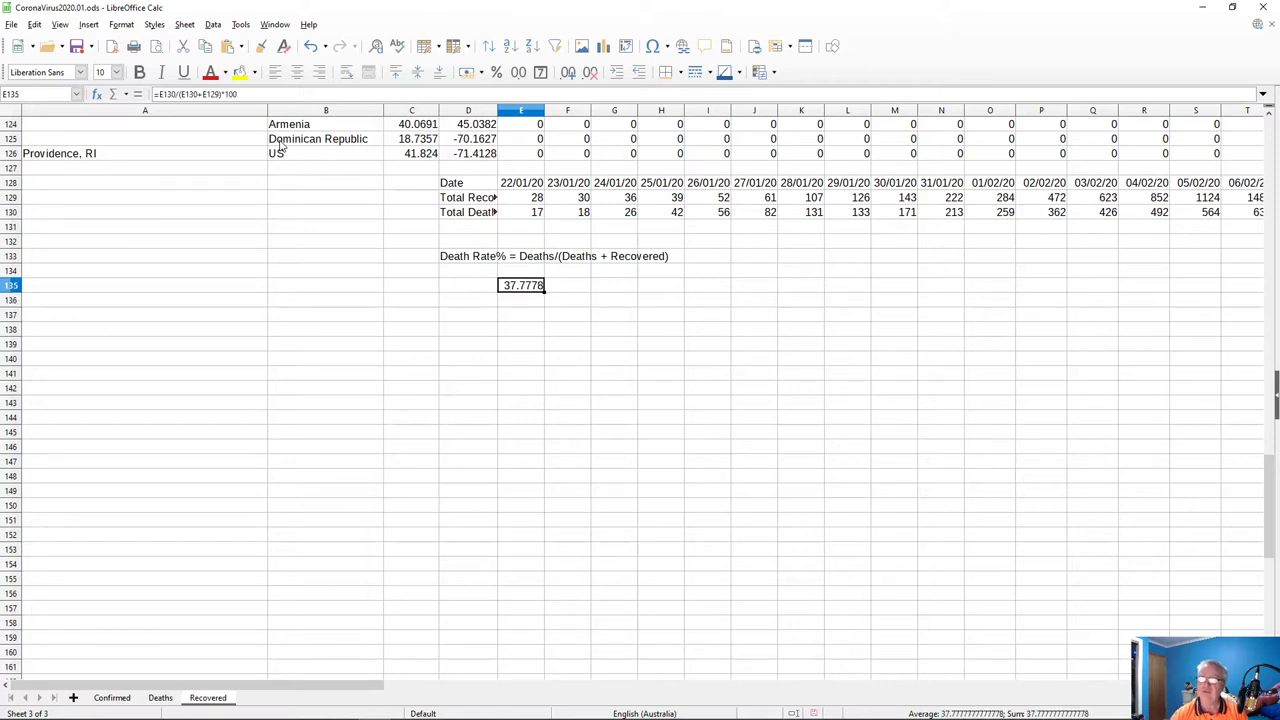
click(258, 93)
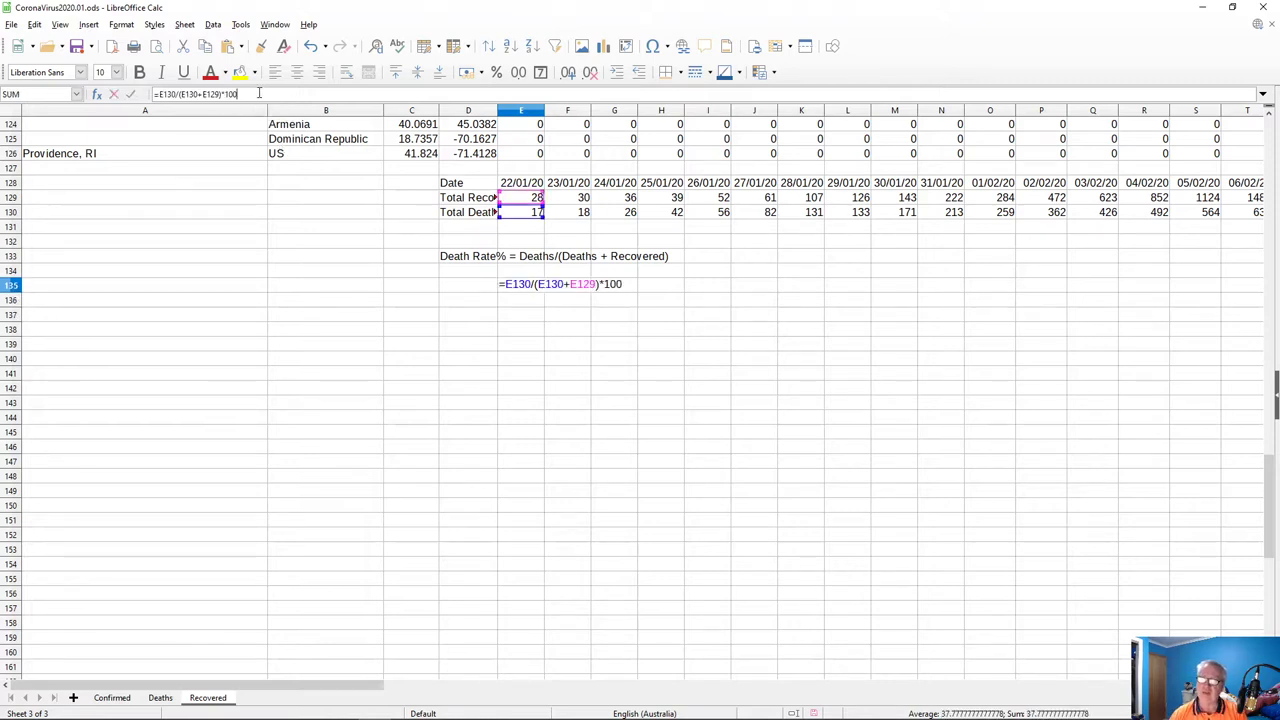
key(BackSpace)
key(BackSpace)
key(BackSpace)
key(BackSpace)
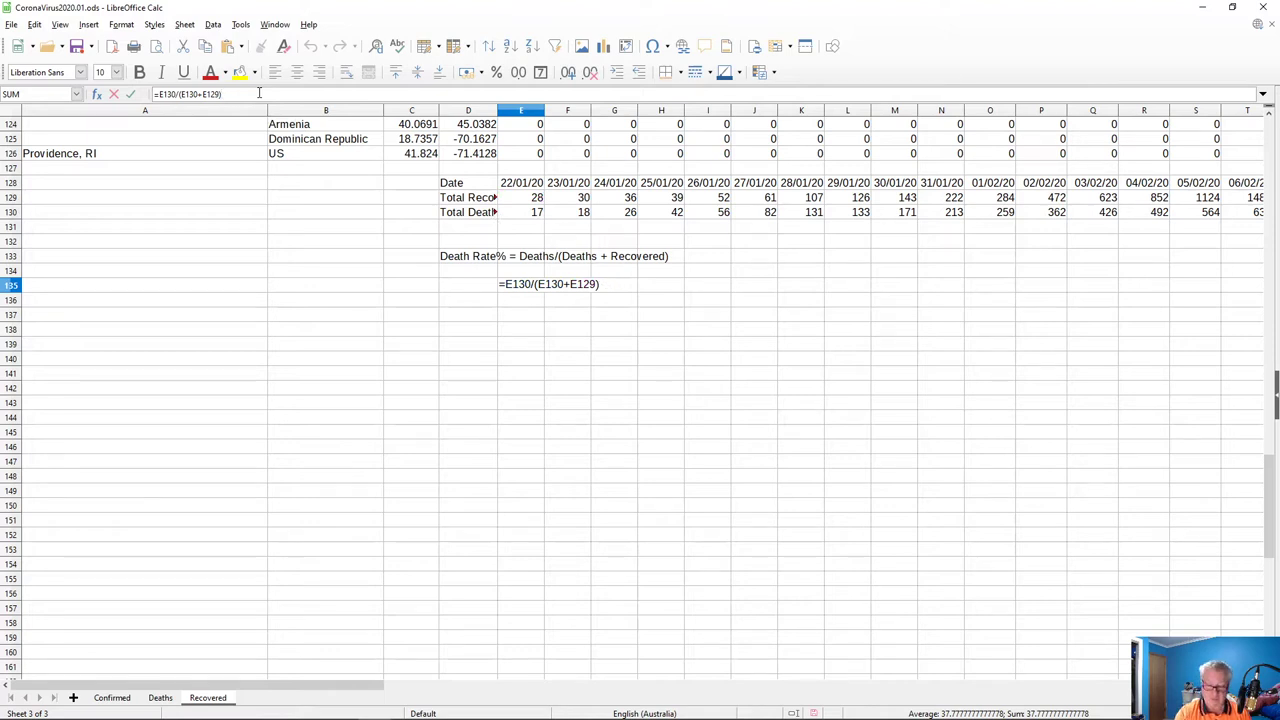
key(Return)
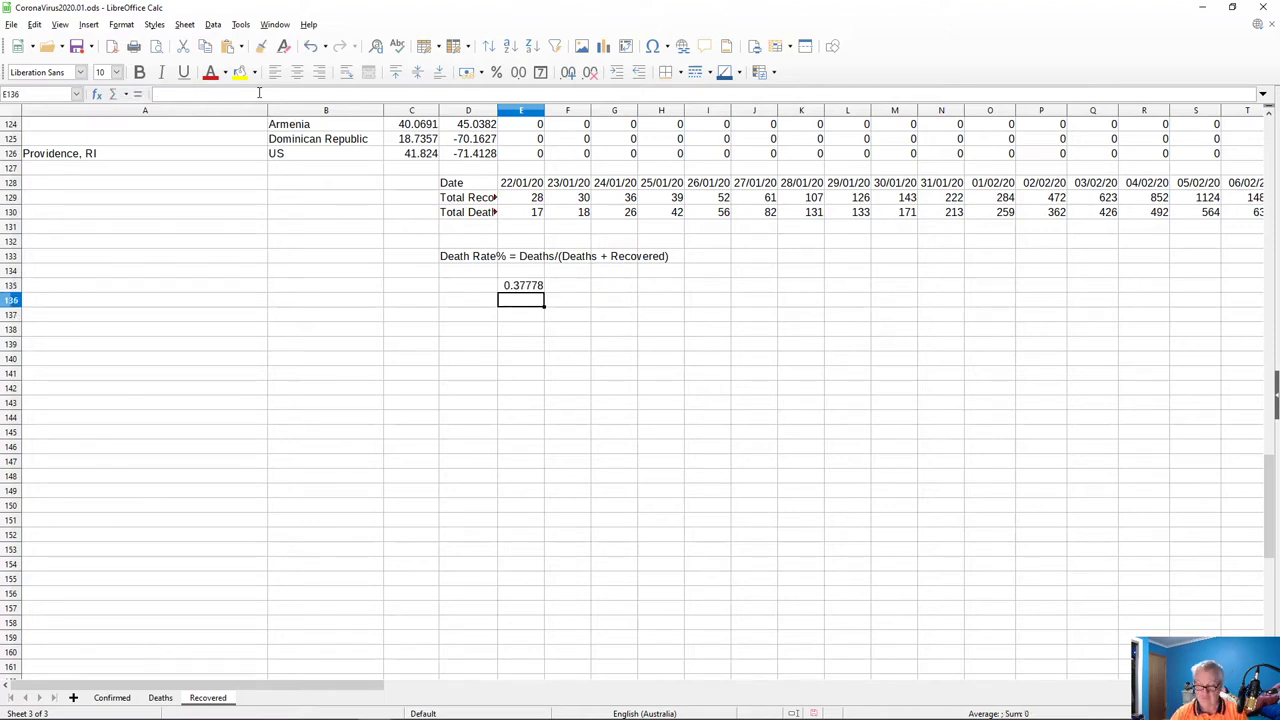
- Format the death rate in cell E135 as a percentage
key(Up)
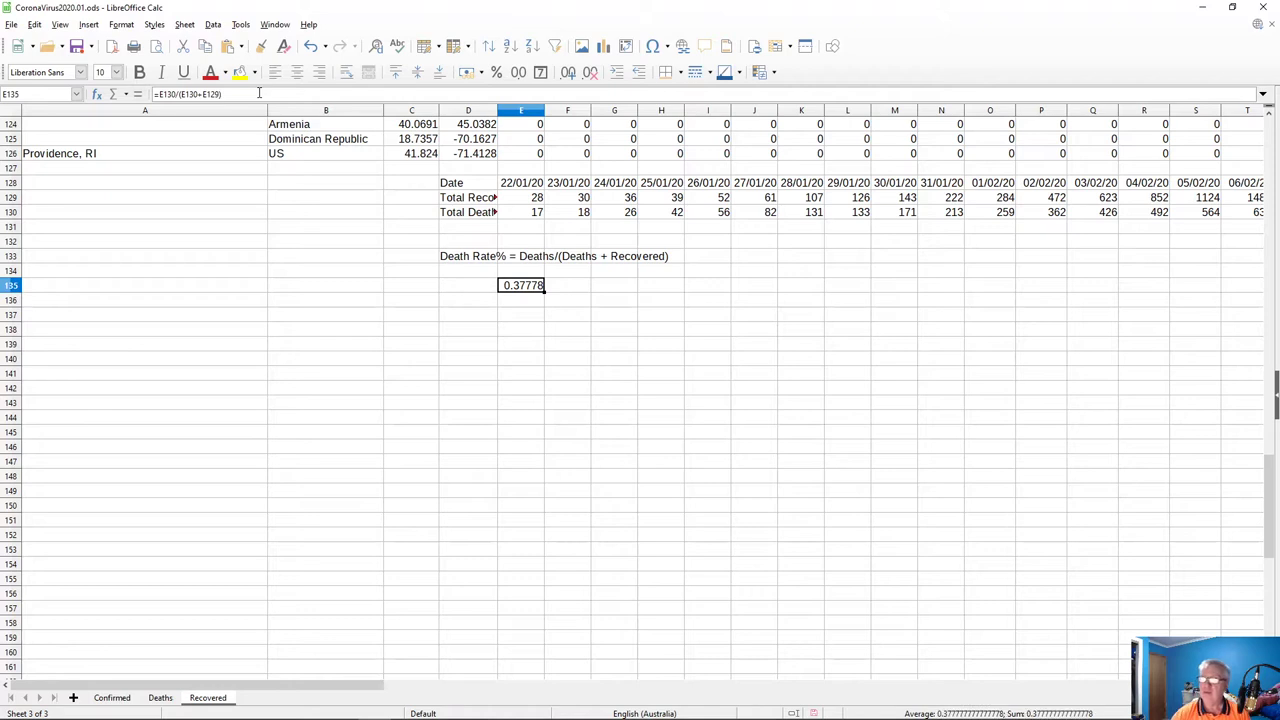
click(496, 74)
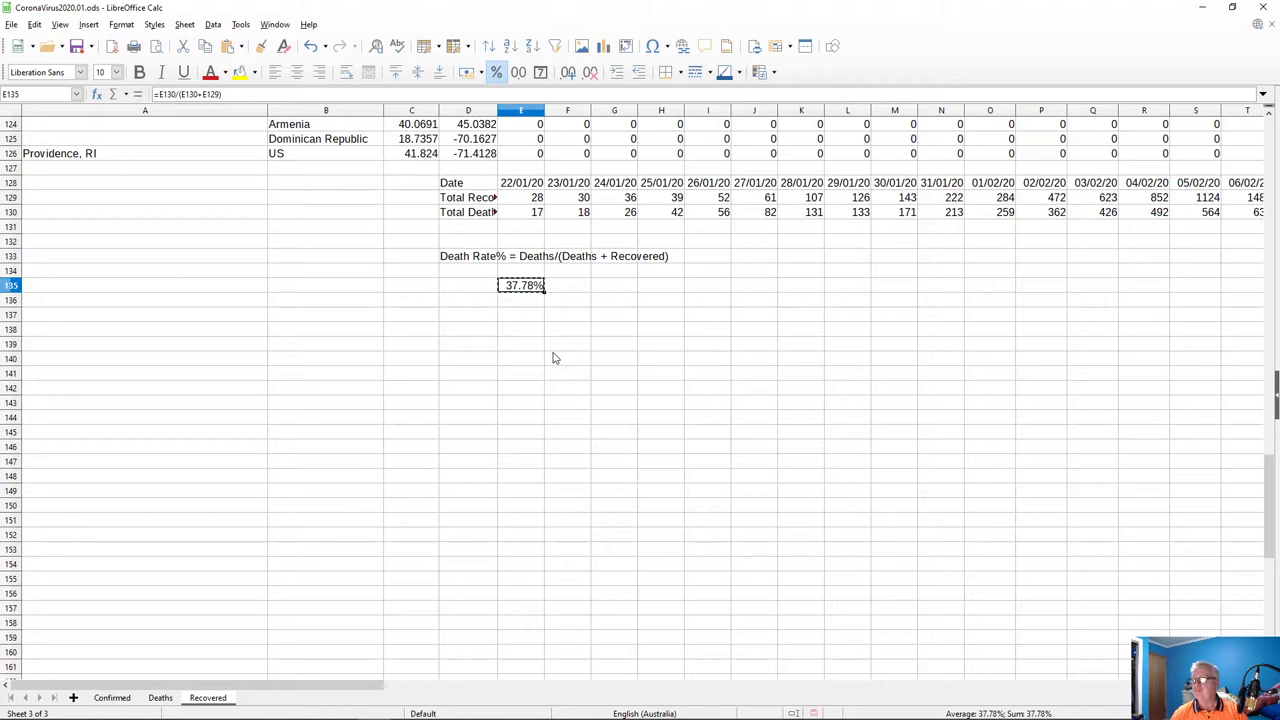
- Fill the death rate formula from E135 across the remaining dates, through cells F135 to AR135
click(558, 289)
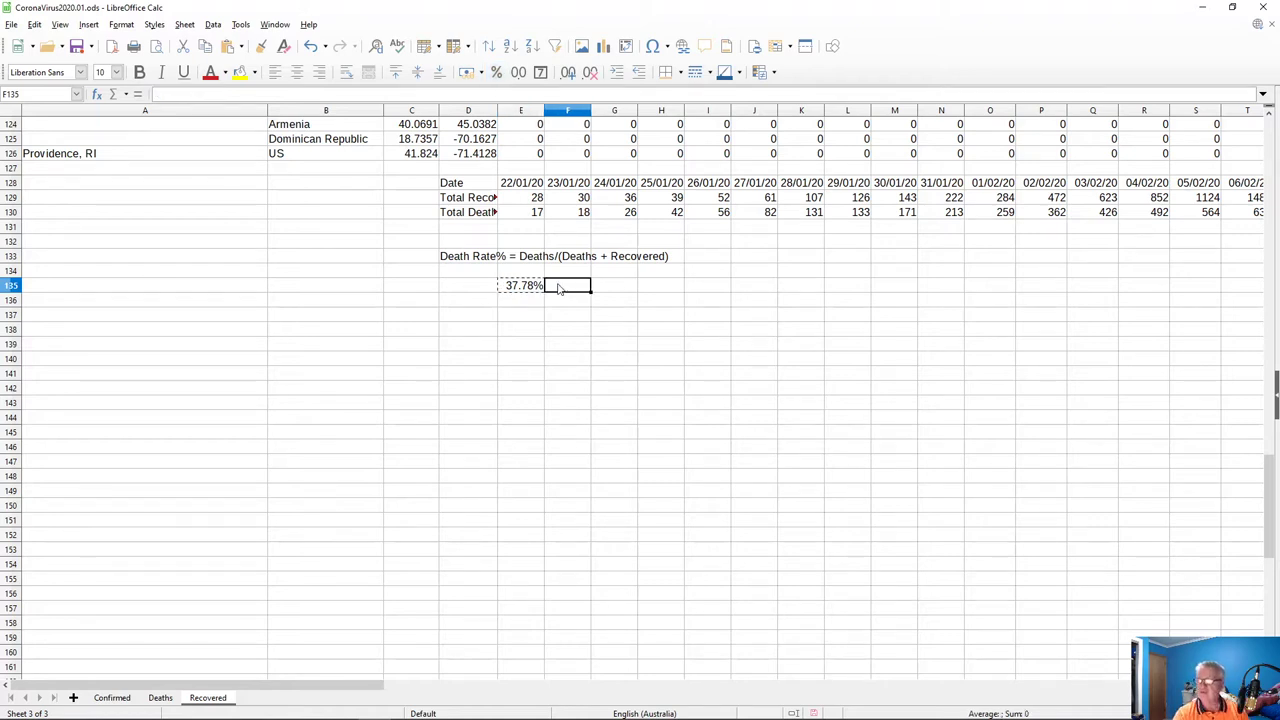
key(shift+Right)
key(shift+Right)
key(shift+Right)
key(shift+Right)
key(shift+Right)
key(shift+Right)
key(shift+Right)
key(shift+Right)
key(shift+Right)
key(shift+Right)
key(shift+Right)
key(shift+Right)
key(shift+Right)
key(shift+Right)
key(shift+Right)
key(shift+Right)
key(shift+Right)
key(shift+Right)
key(shift+Right)
key(shift+Right)
key(shift+Right)
key(shift+Right)
key(shift+Right)
key(shift+Right)
key(shift+Right)
key(shift+Right)
key(shift+Left)
key(shift+Left)
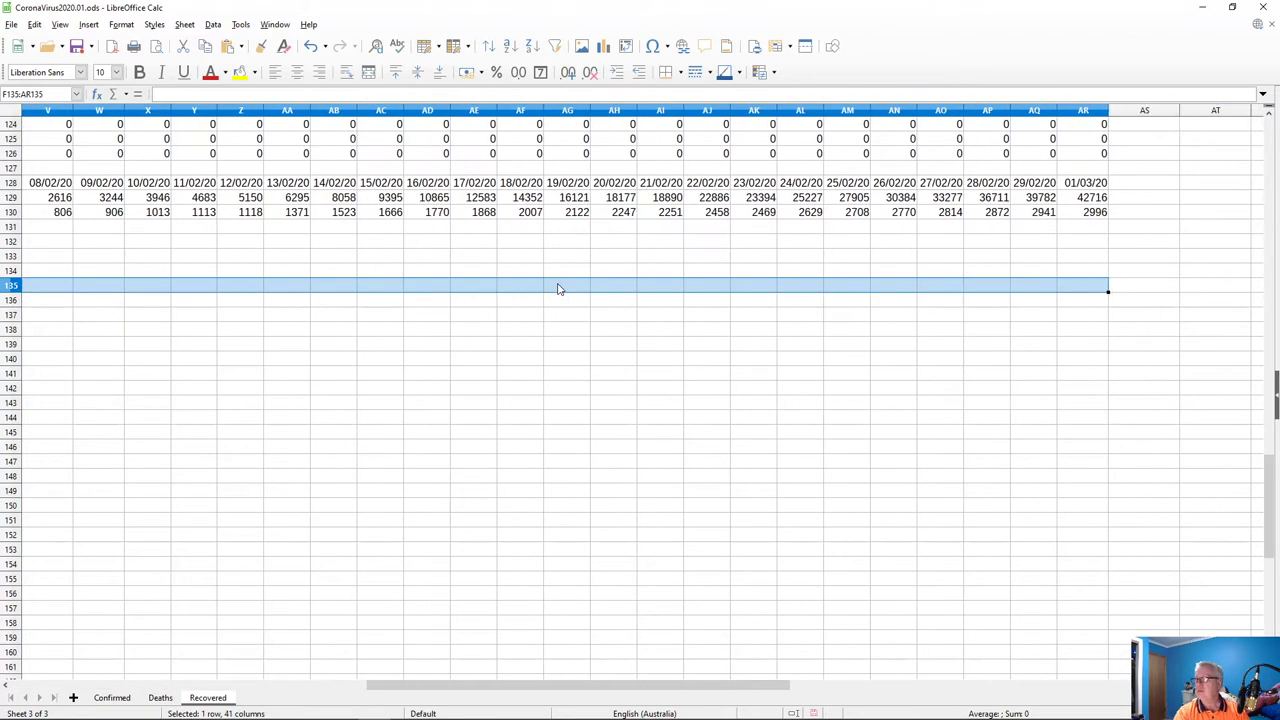
key(ctrl+r)
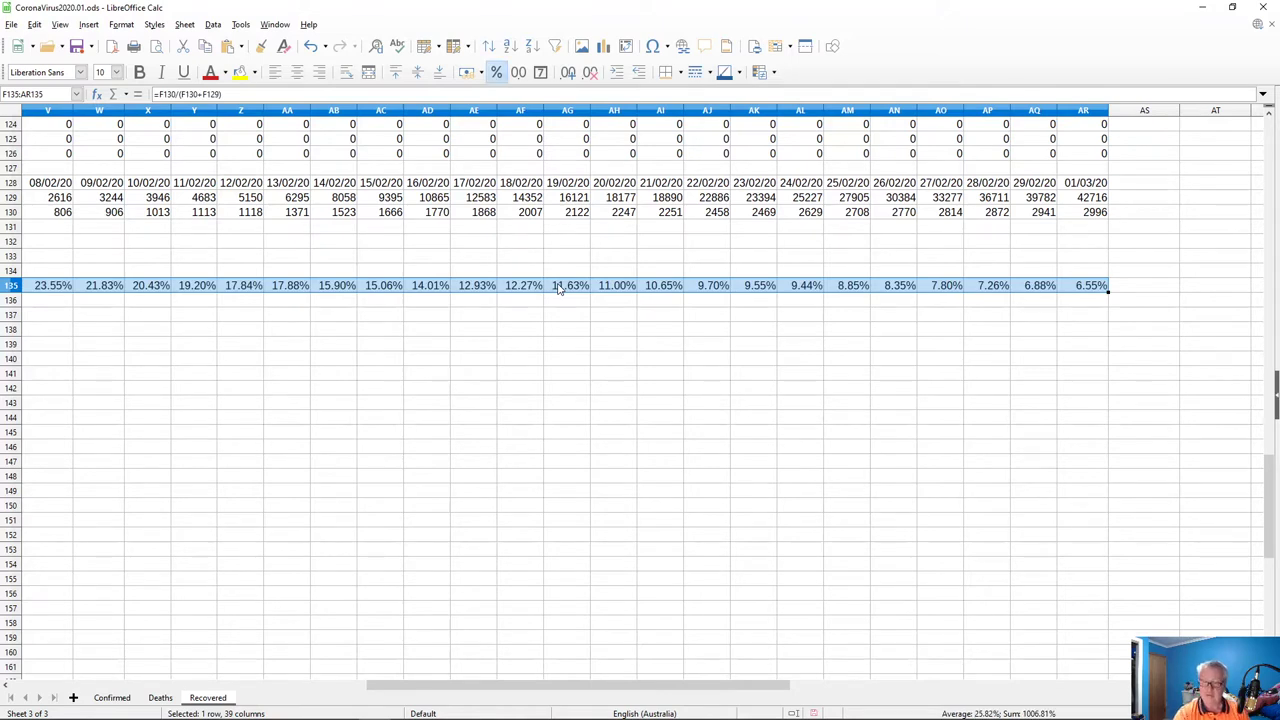
key(Home)
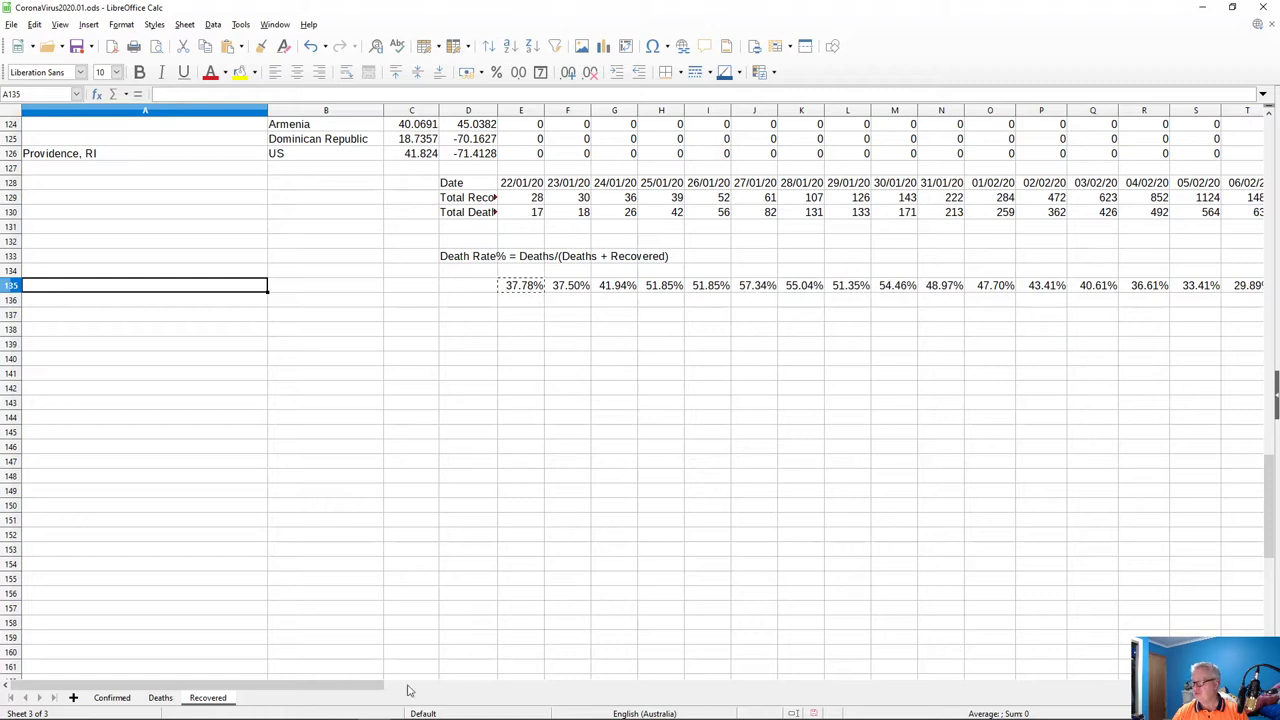
- Insert an empty row directly above the death rate percentages in row 135
drag(334, 686, 229, 660)
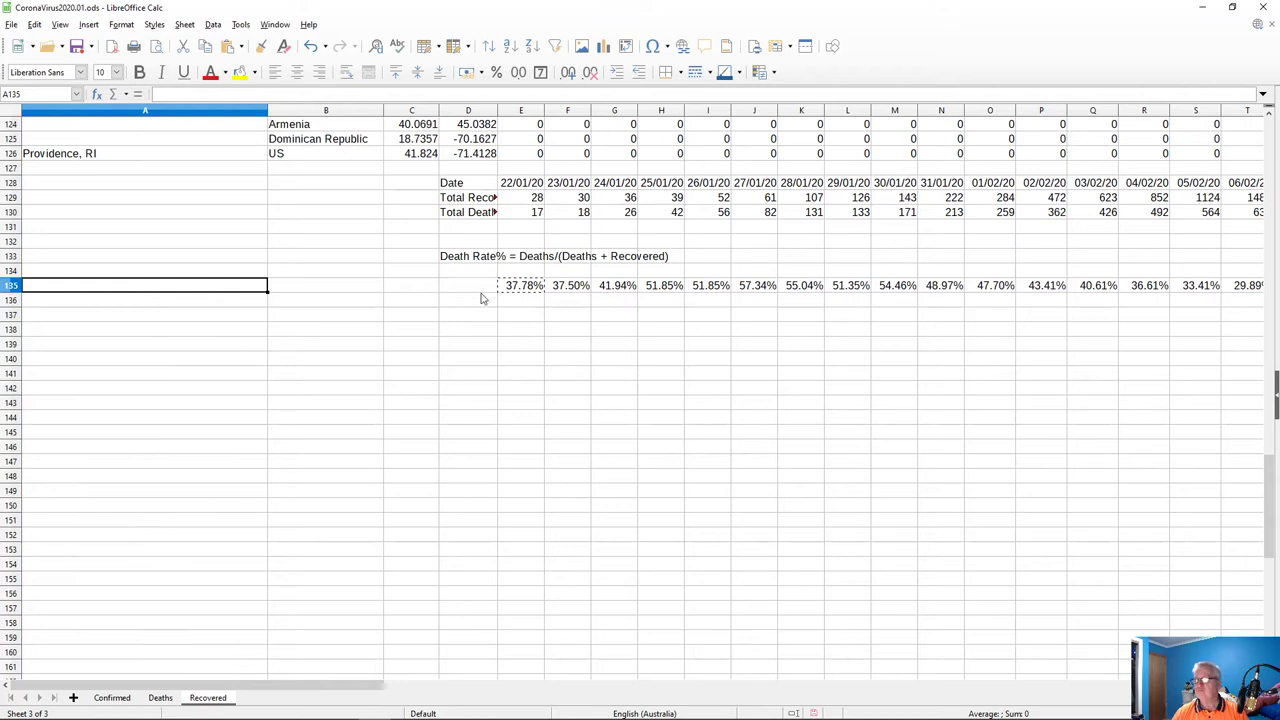
click(184, 275)
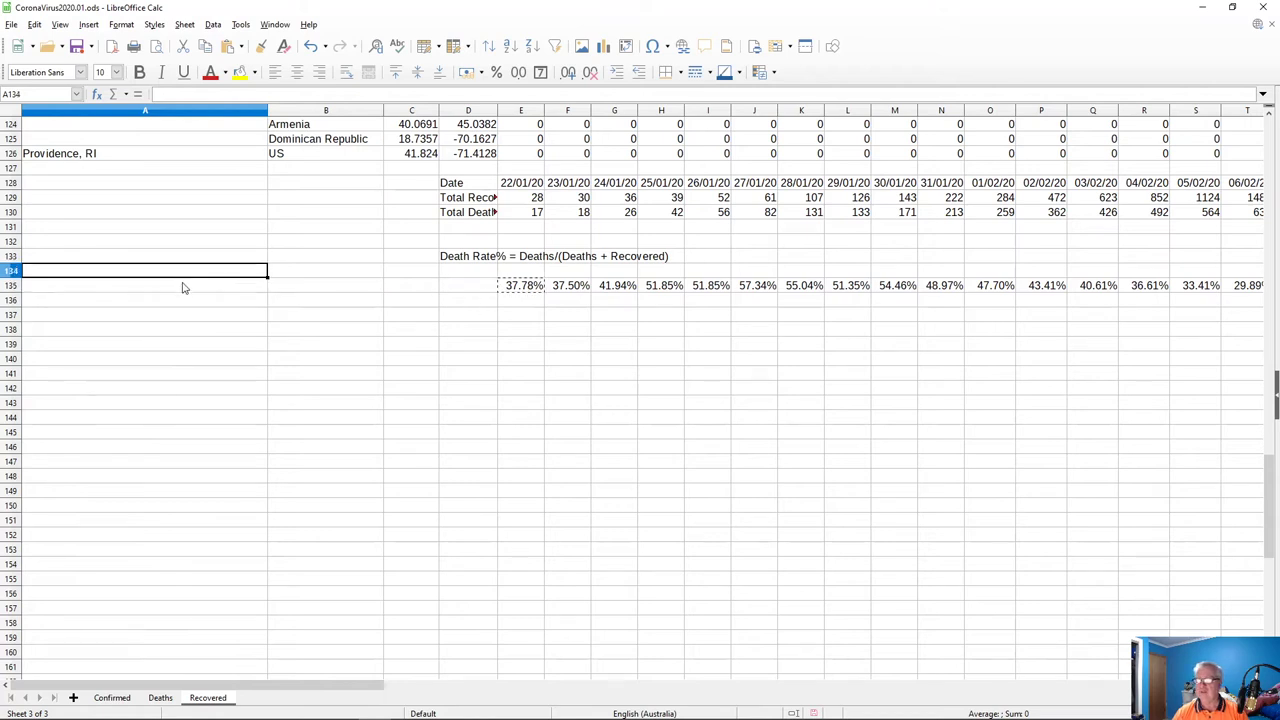
click(62, 286)
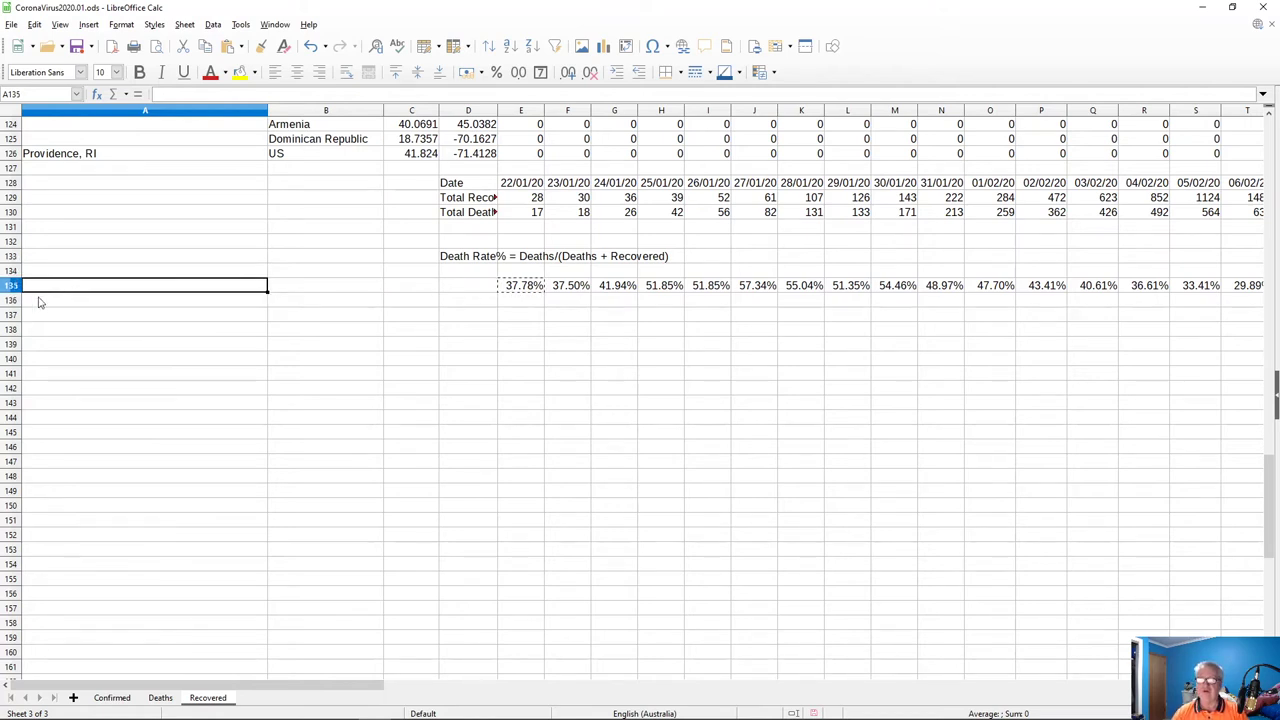
right_click(12, 286)
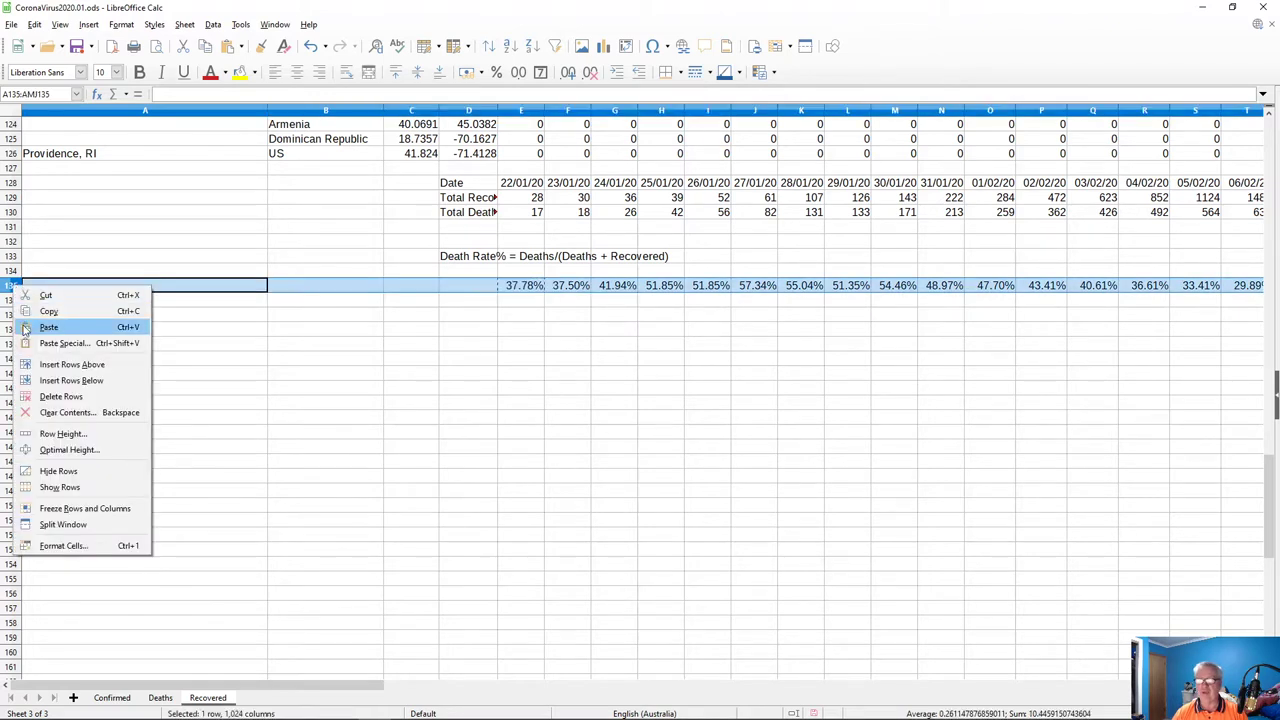
click(60, 367)
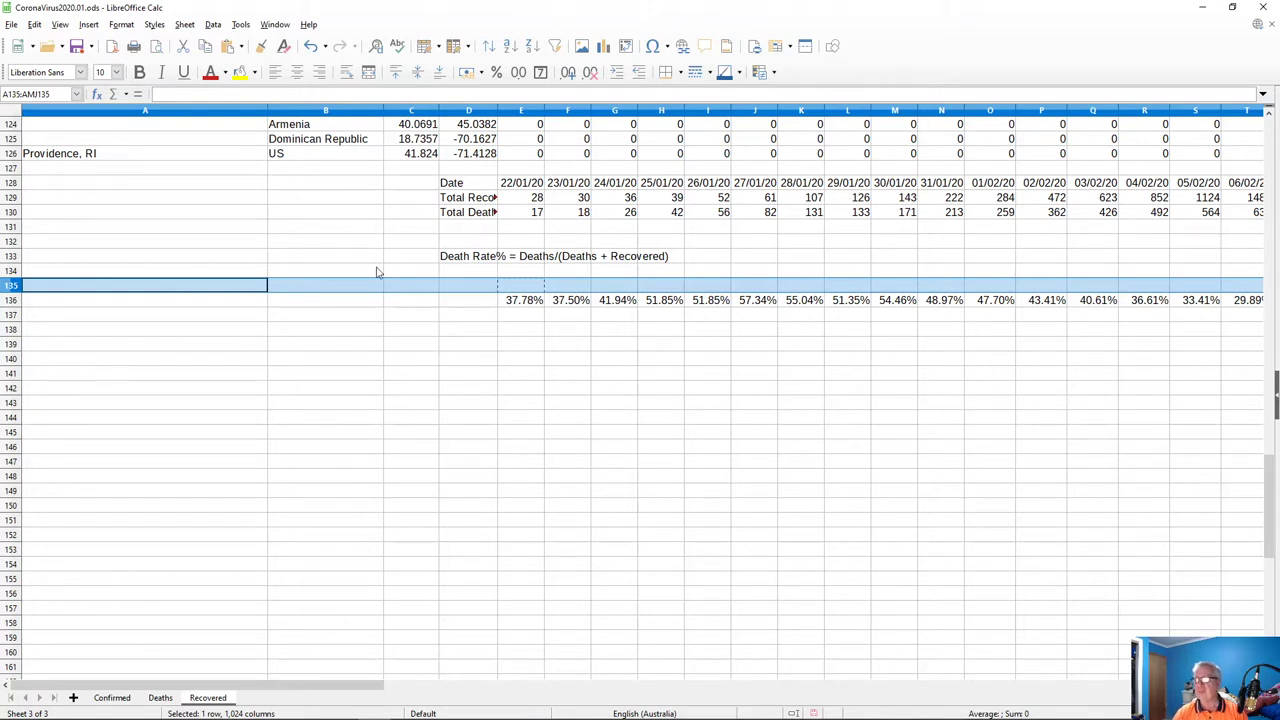
- Try to copy the date row D128:AR128 into the empty row above the percentages, starting at E135
click(462, 182)
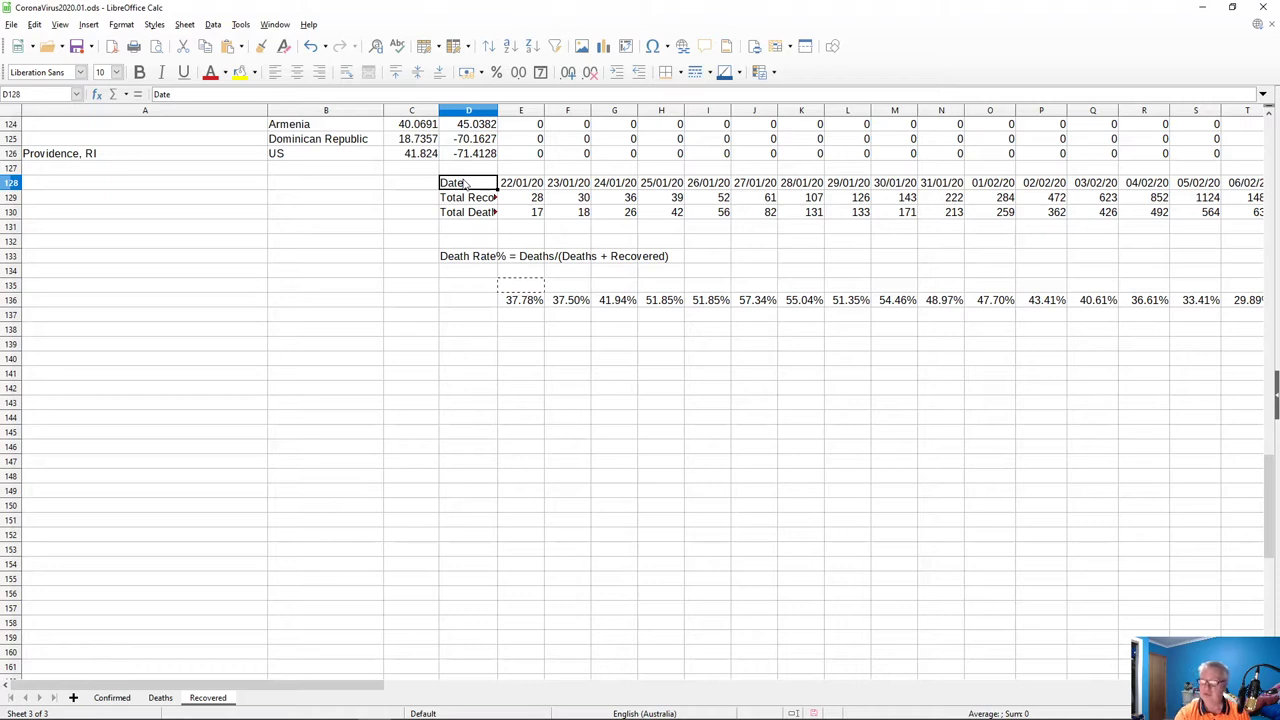
key(ctrl+shift+Right)
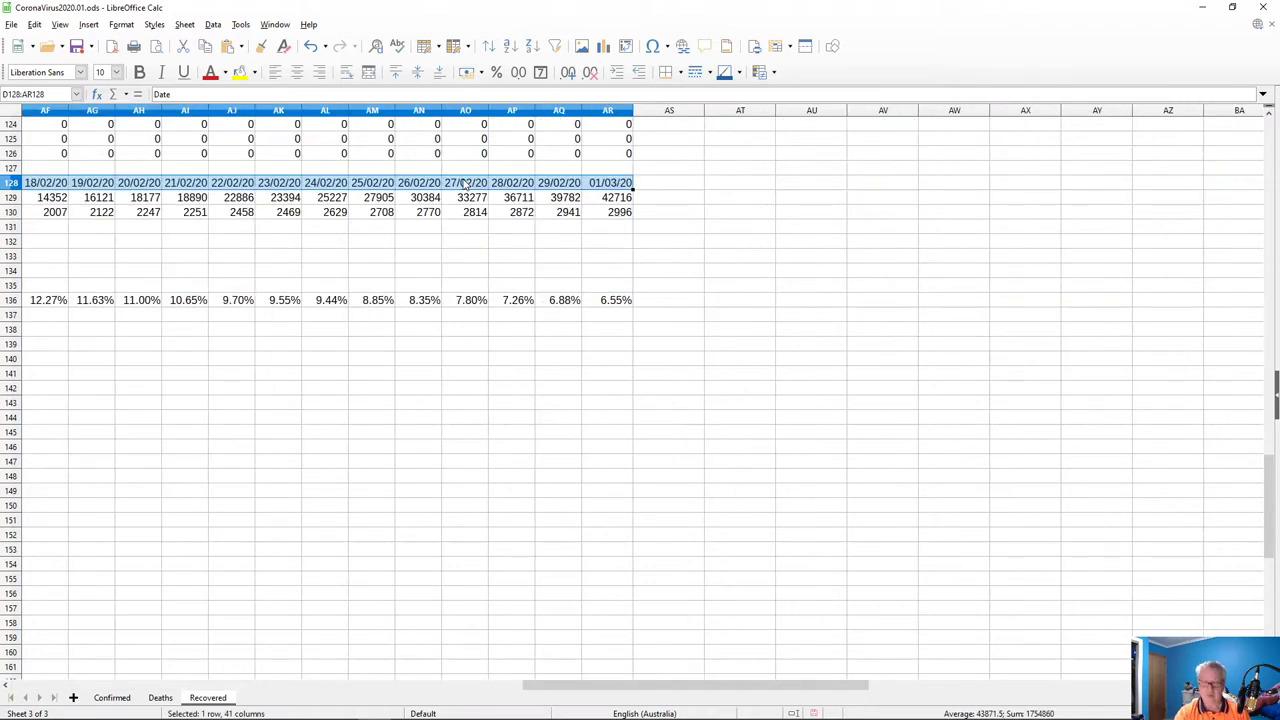
key(ctrl+c)
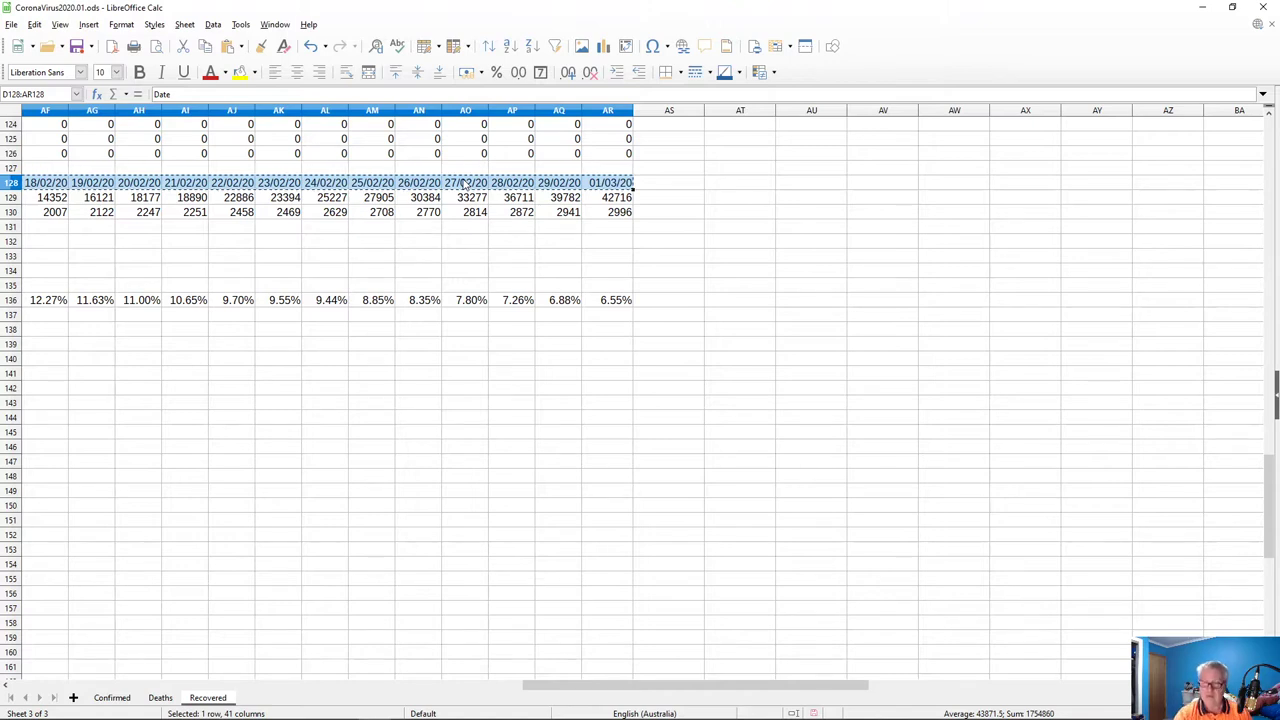
key(Home)
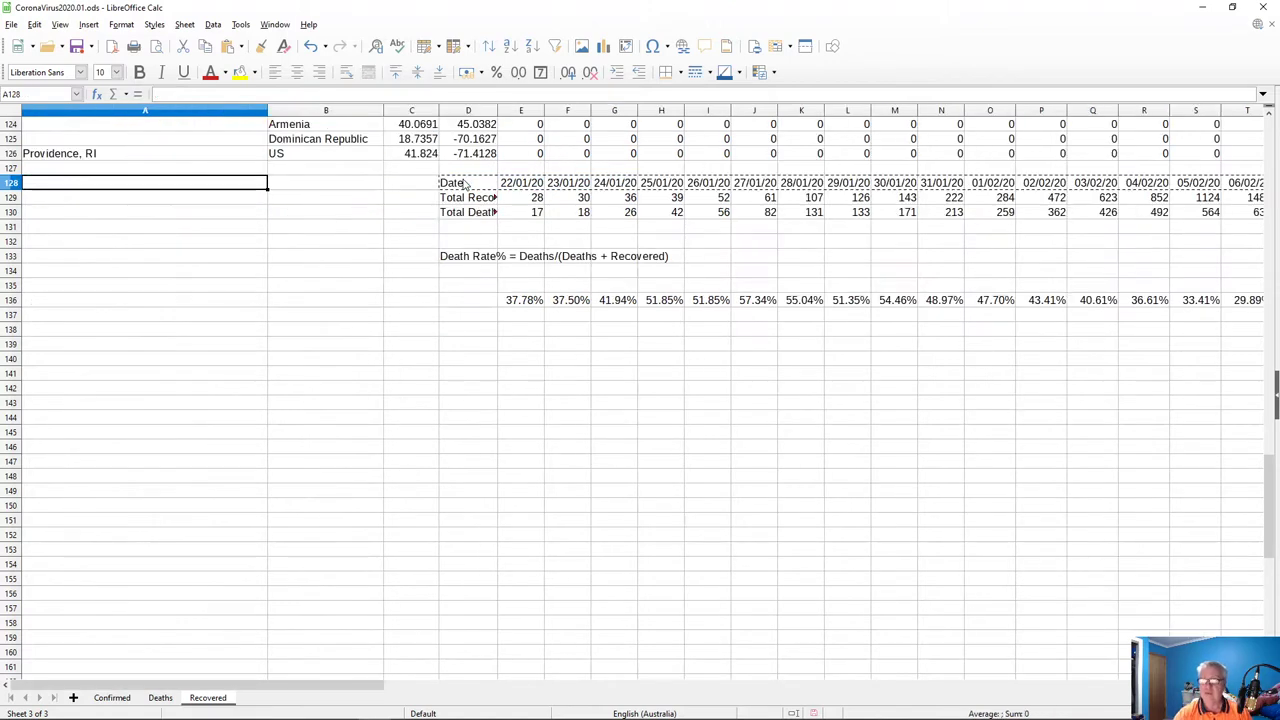
click(532, 288)
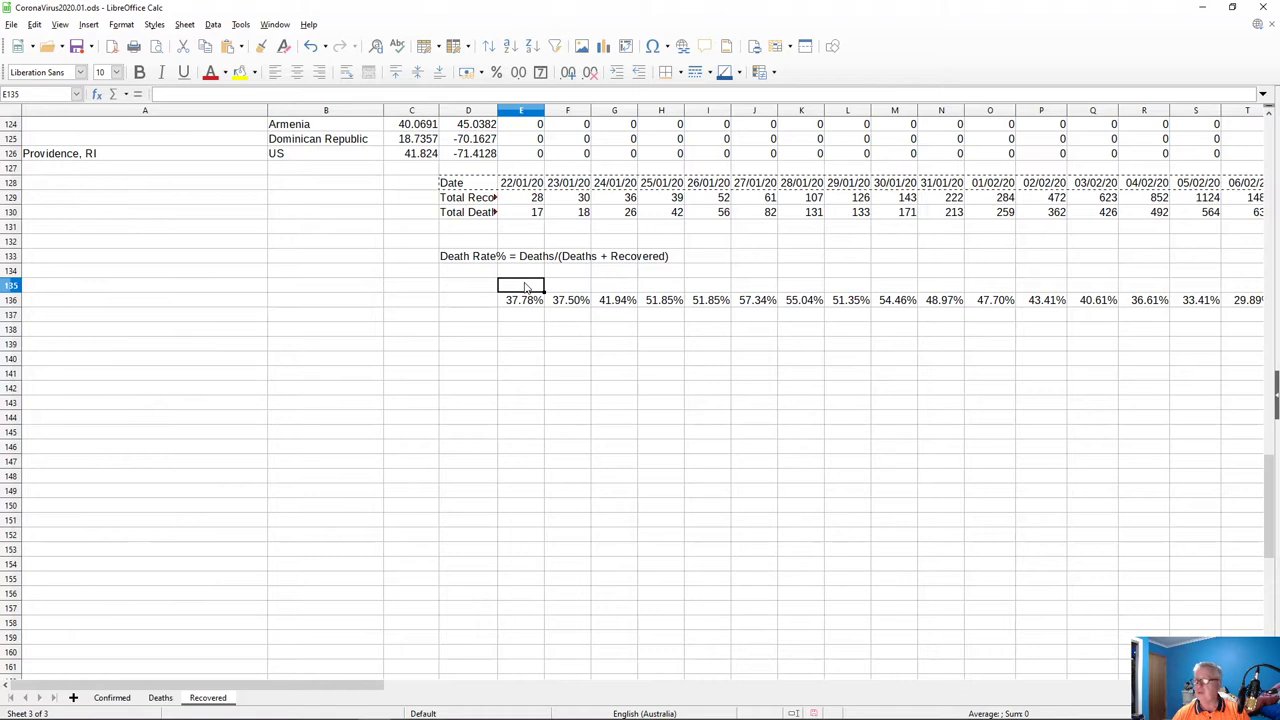
key(ctrl+v)
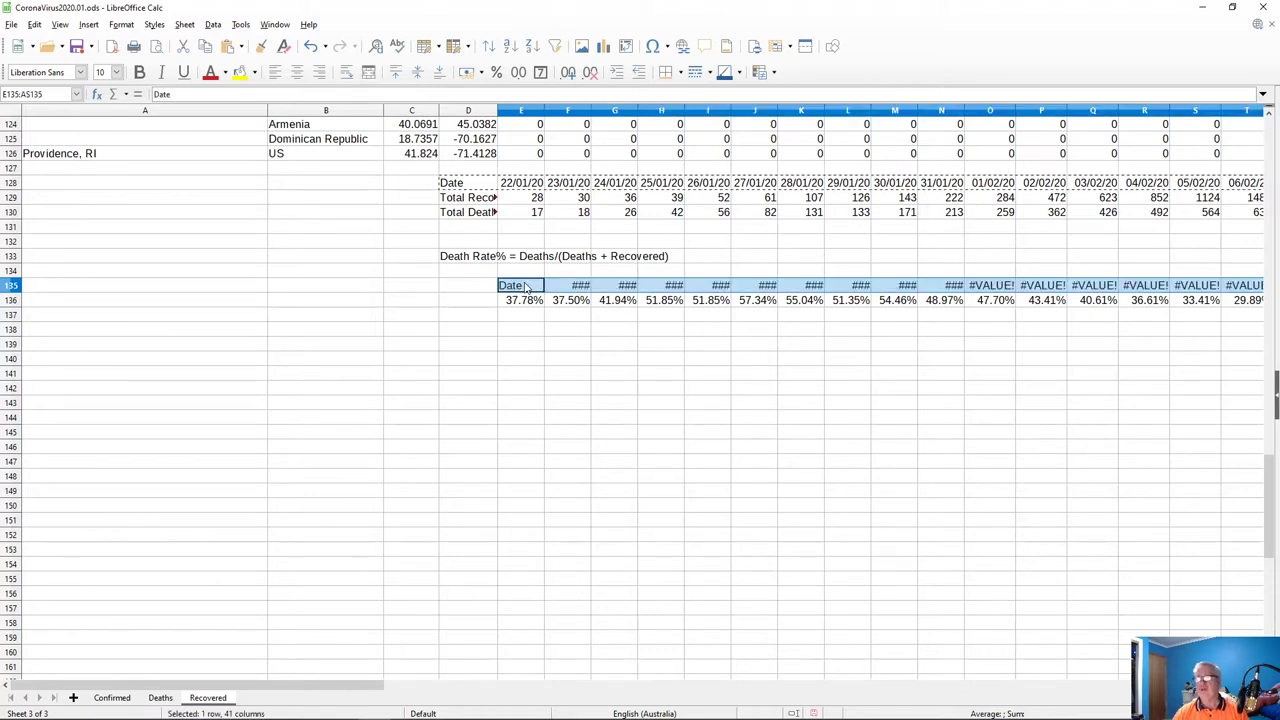
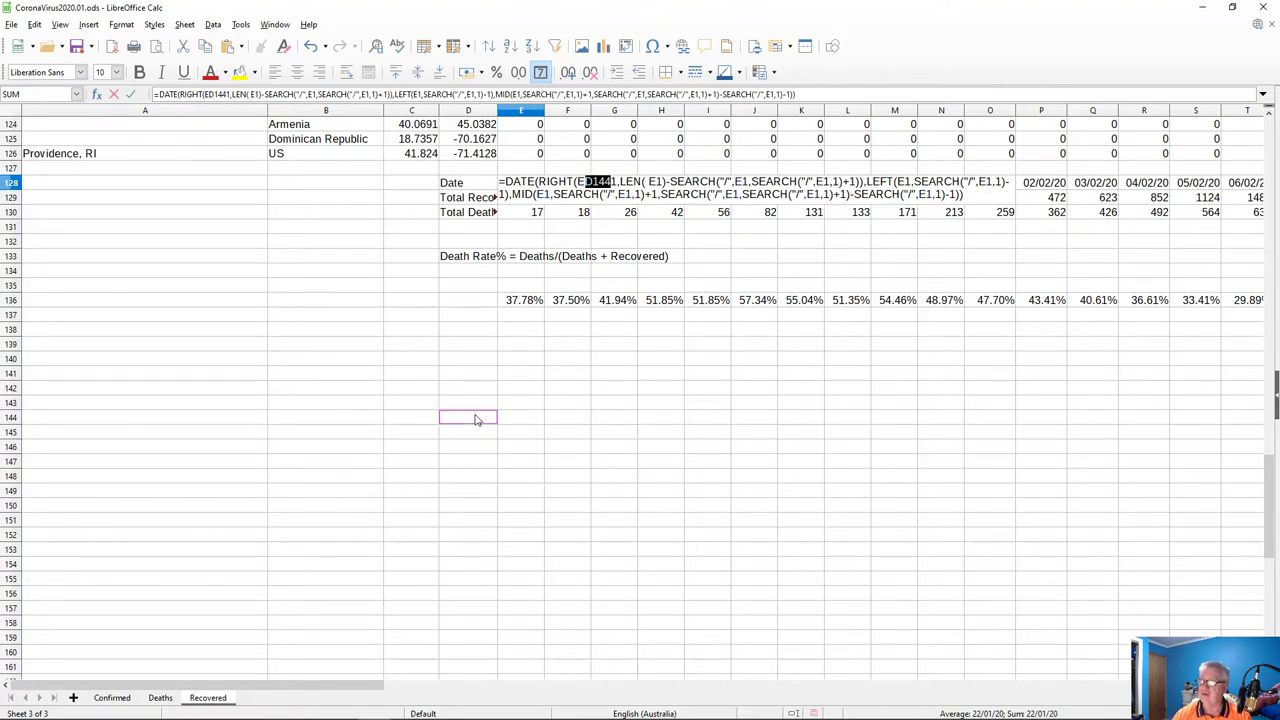
key(Return)
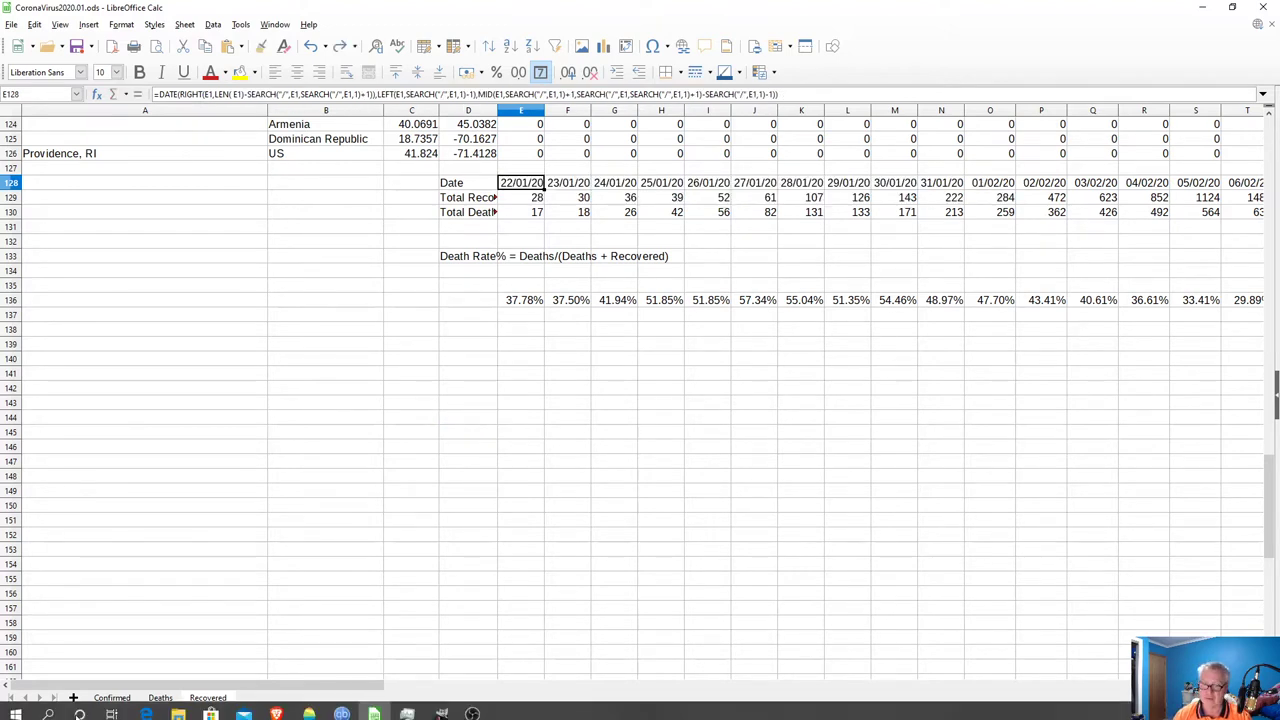
- Copy the date row D172:AR172 above the South Korea figures on the Confirmed sheet
click(110, 697)
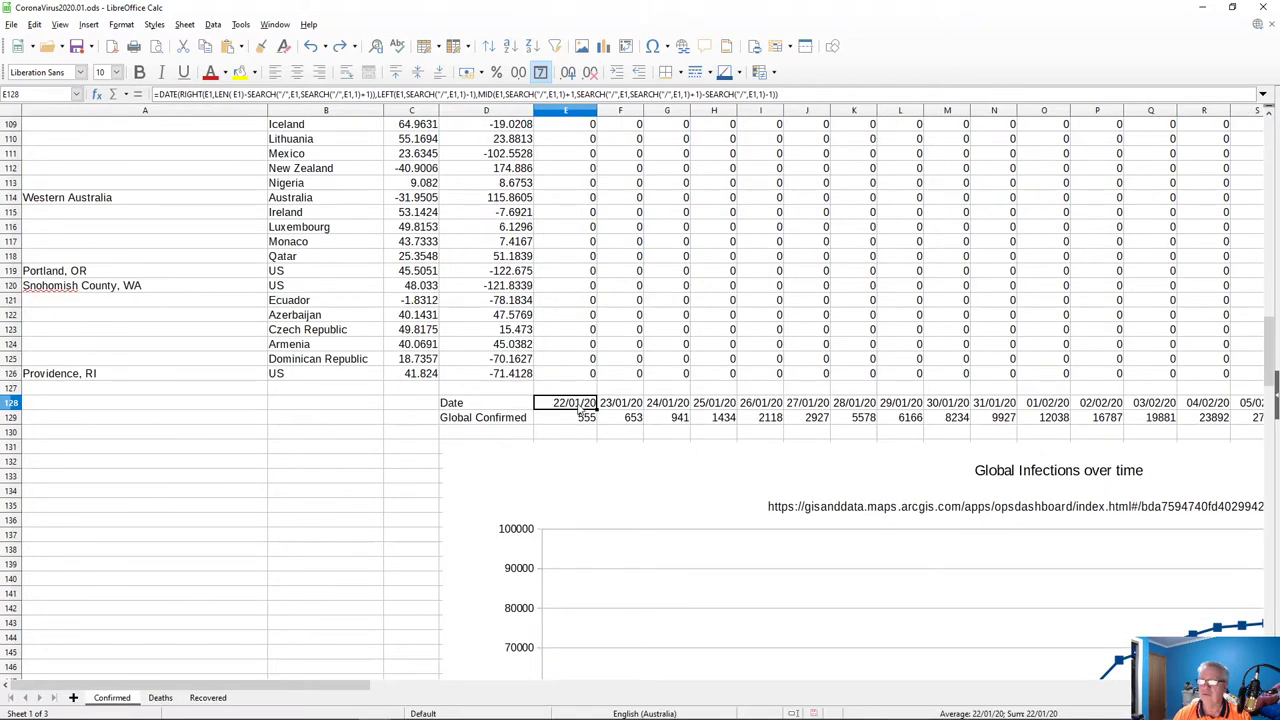
scroll(578, 415, down, 17)
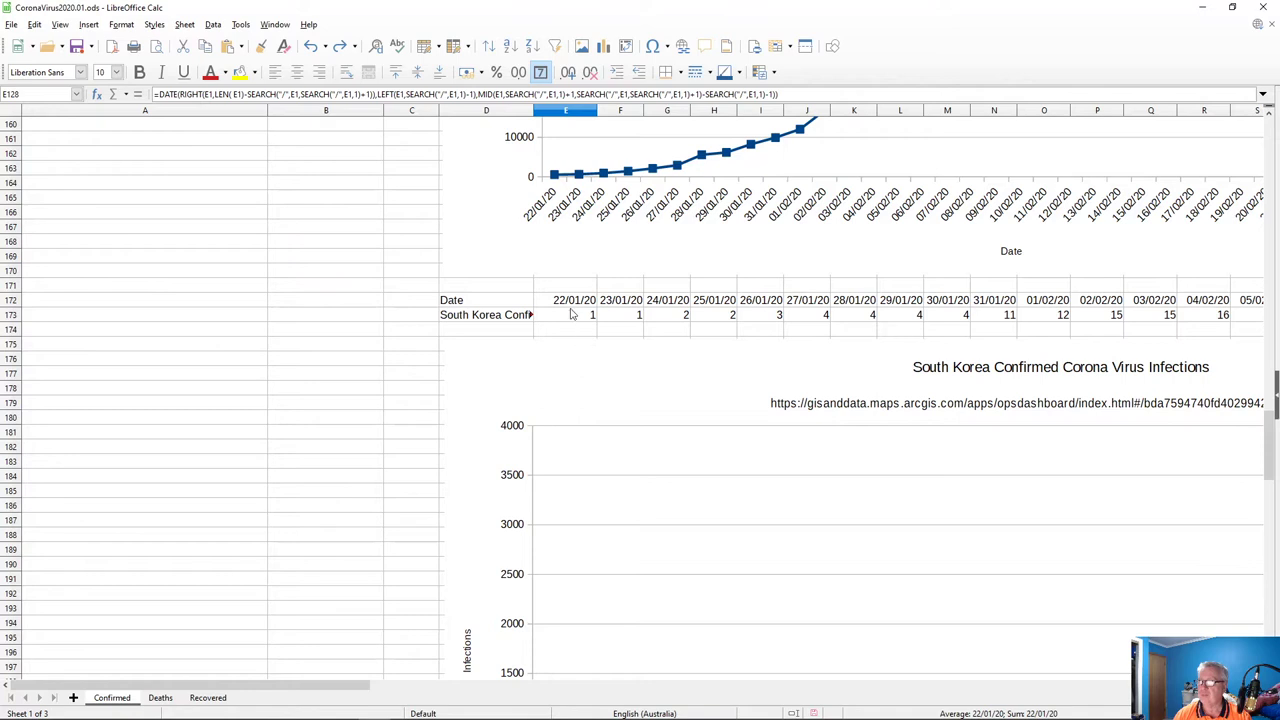
click(572, 303)
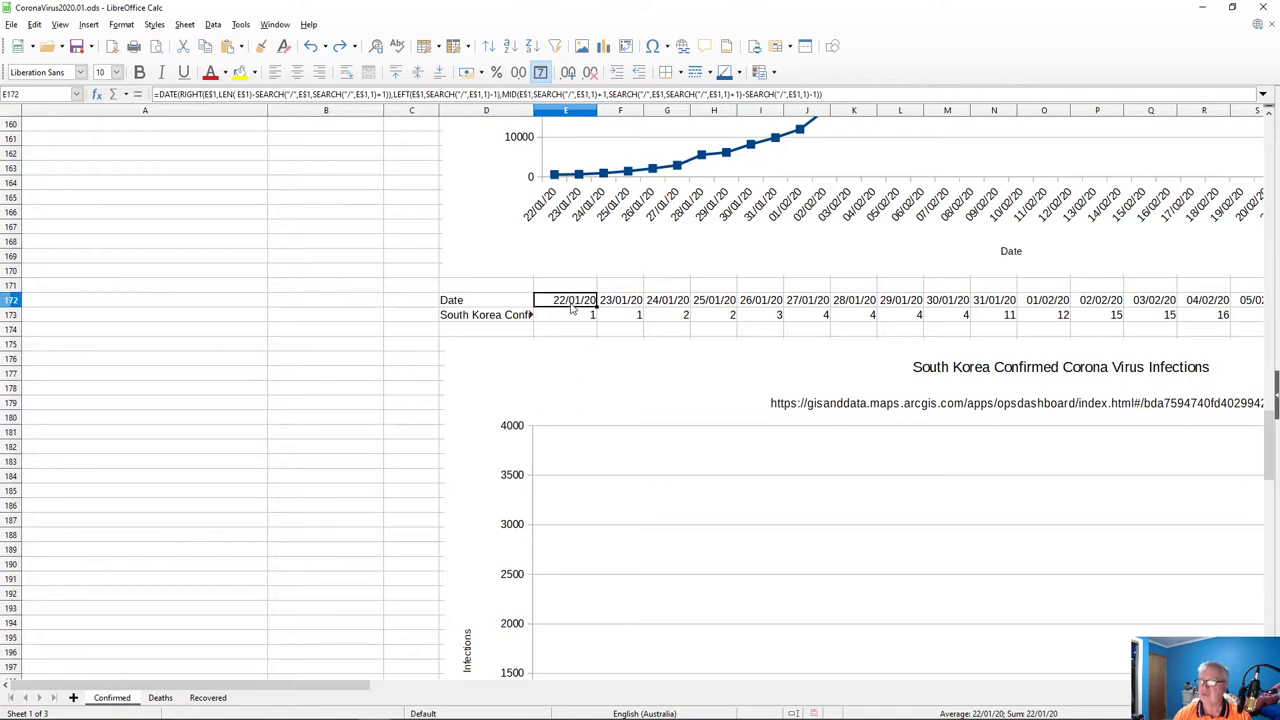
click(478, 302)
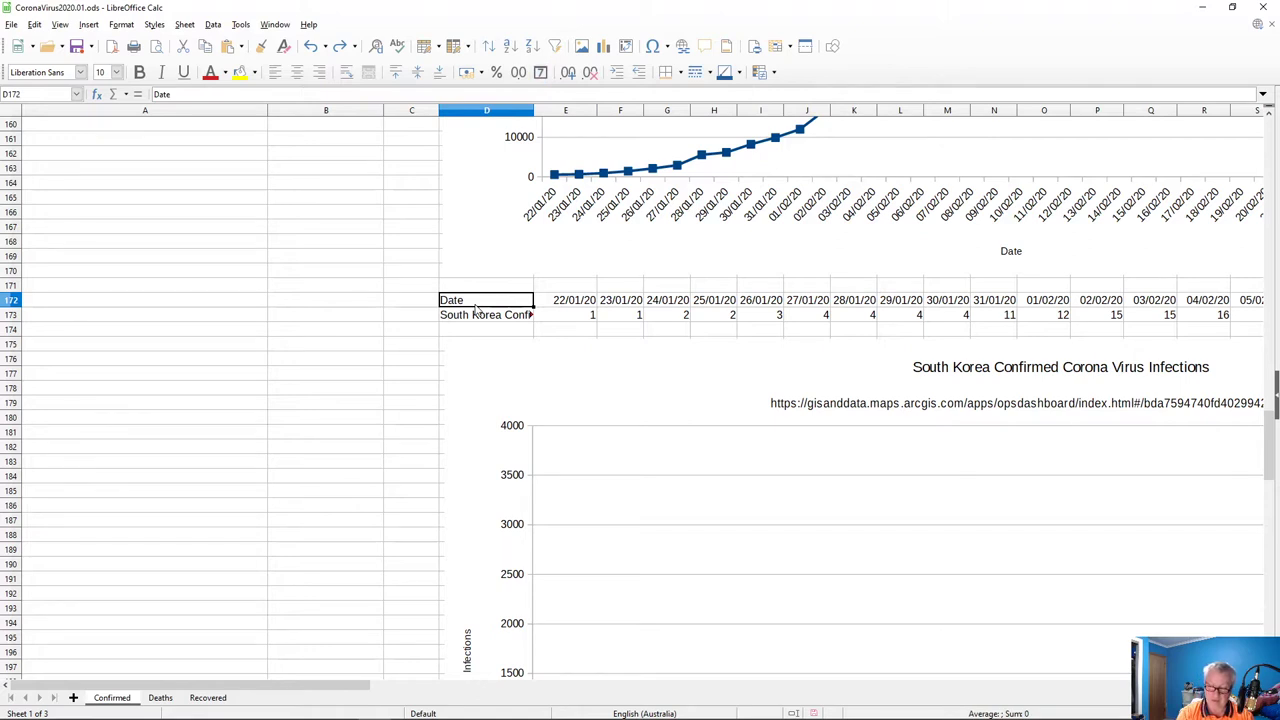
key(ctrl+shift+Right)
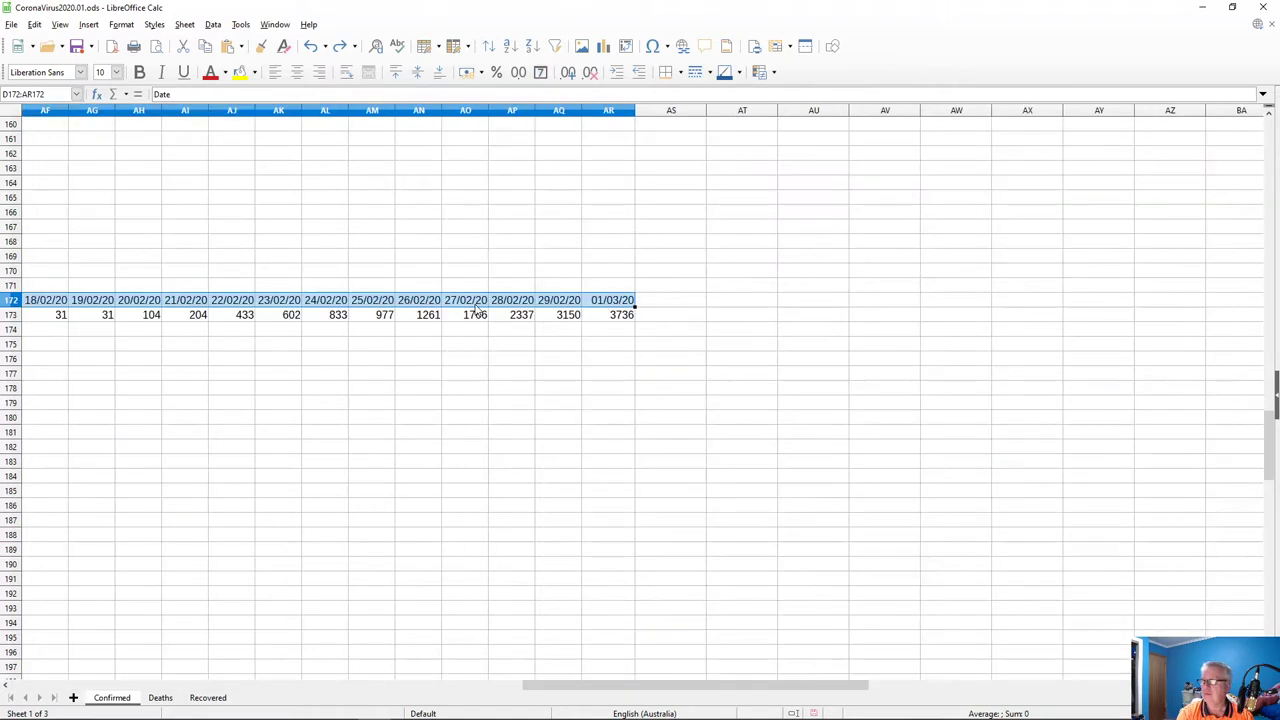
key(ctrl+c)
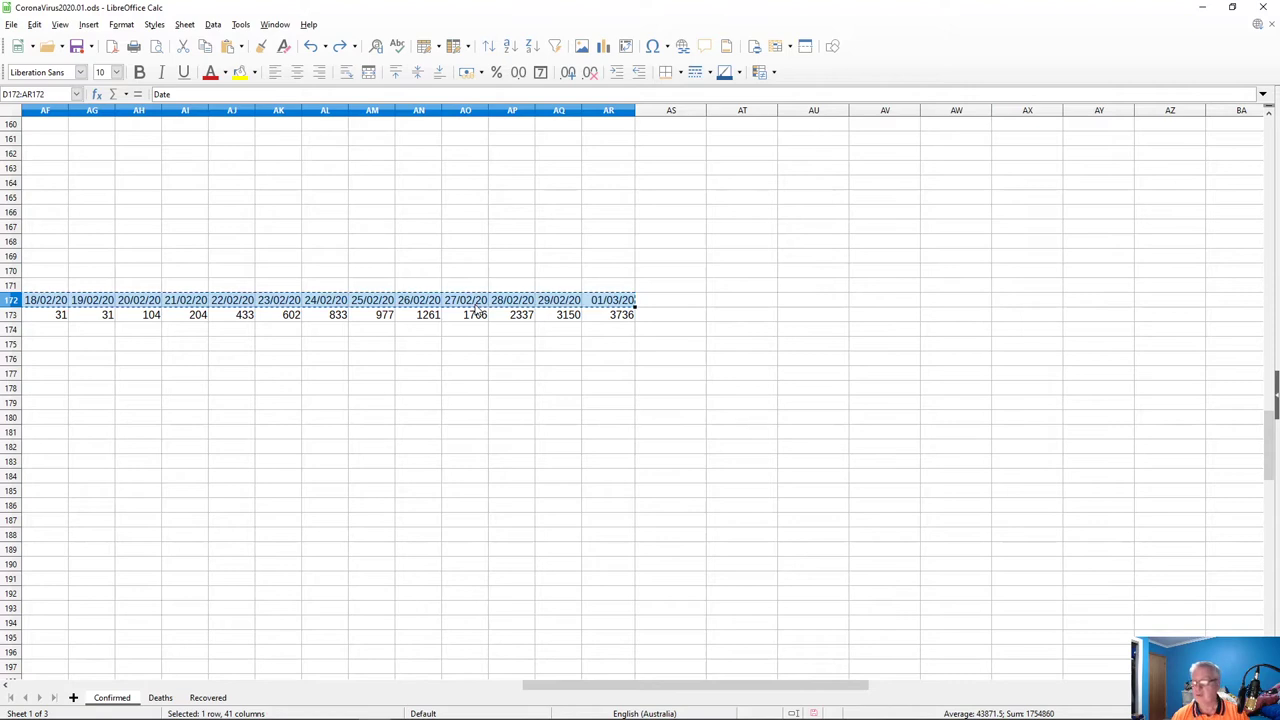
- Paste the copied date row into the Recovered sheet starting at D135, and check the date formula in E135
click(162, 698)
click(208, 698)
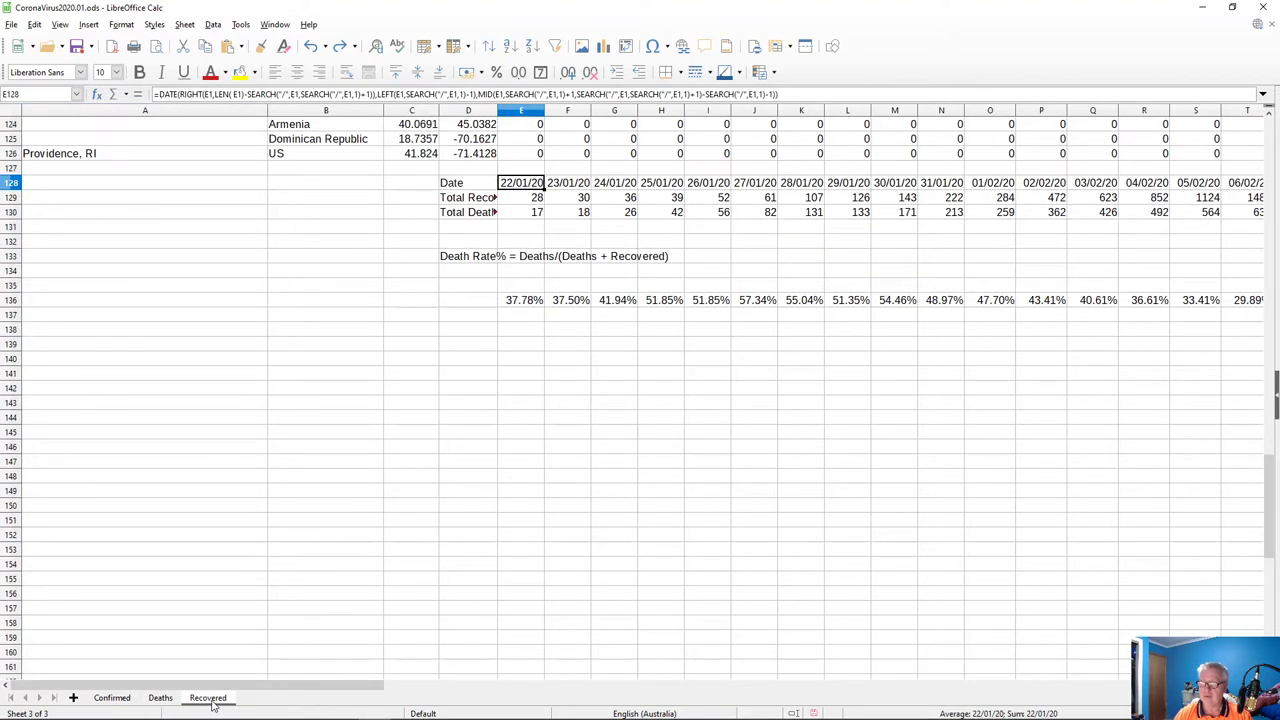
click(473, 288)
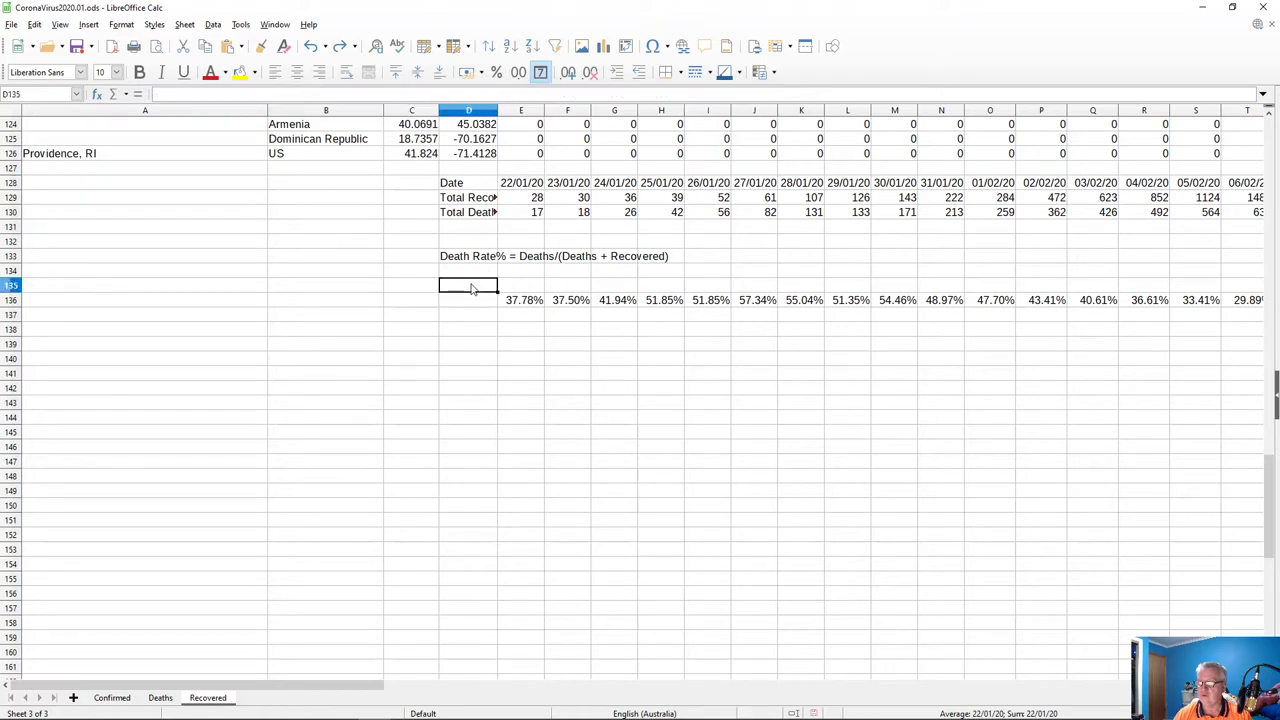
key(ctrl+v)
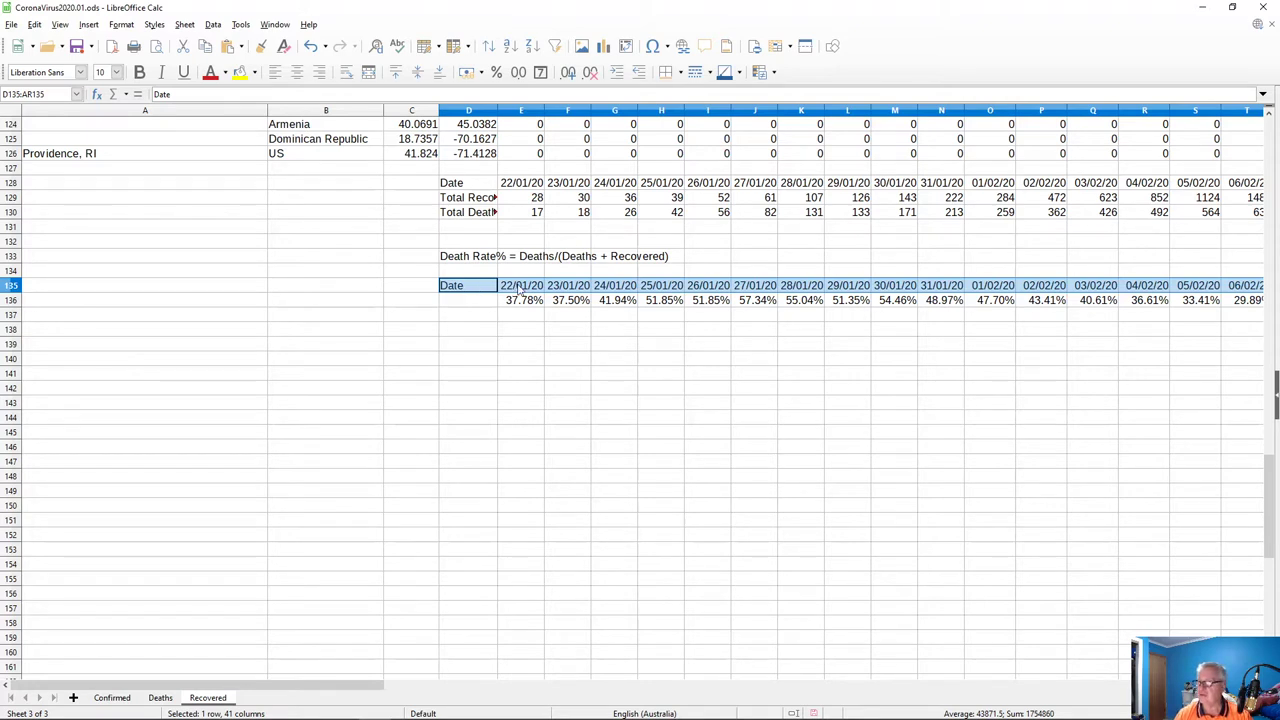
click(519, 289)
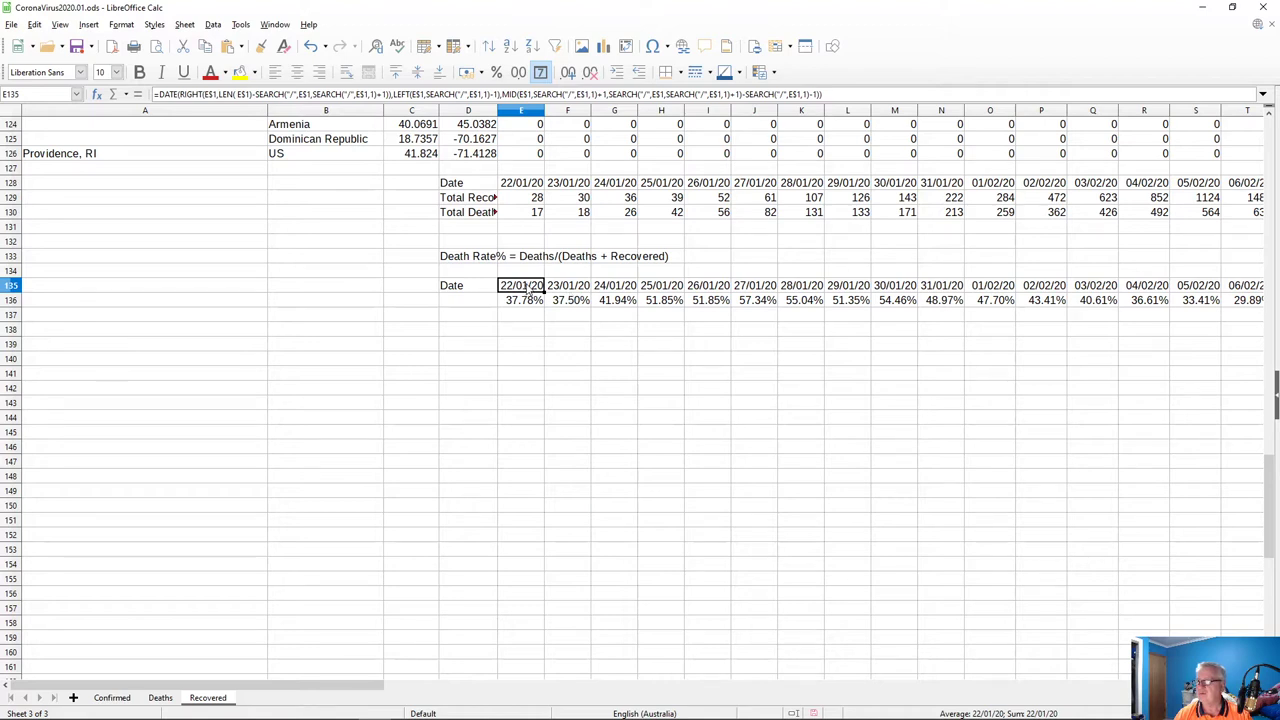
- Label the death rate row with "Percentage" in cell D136
click(460, 306)
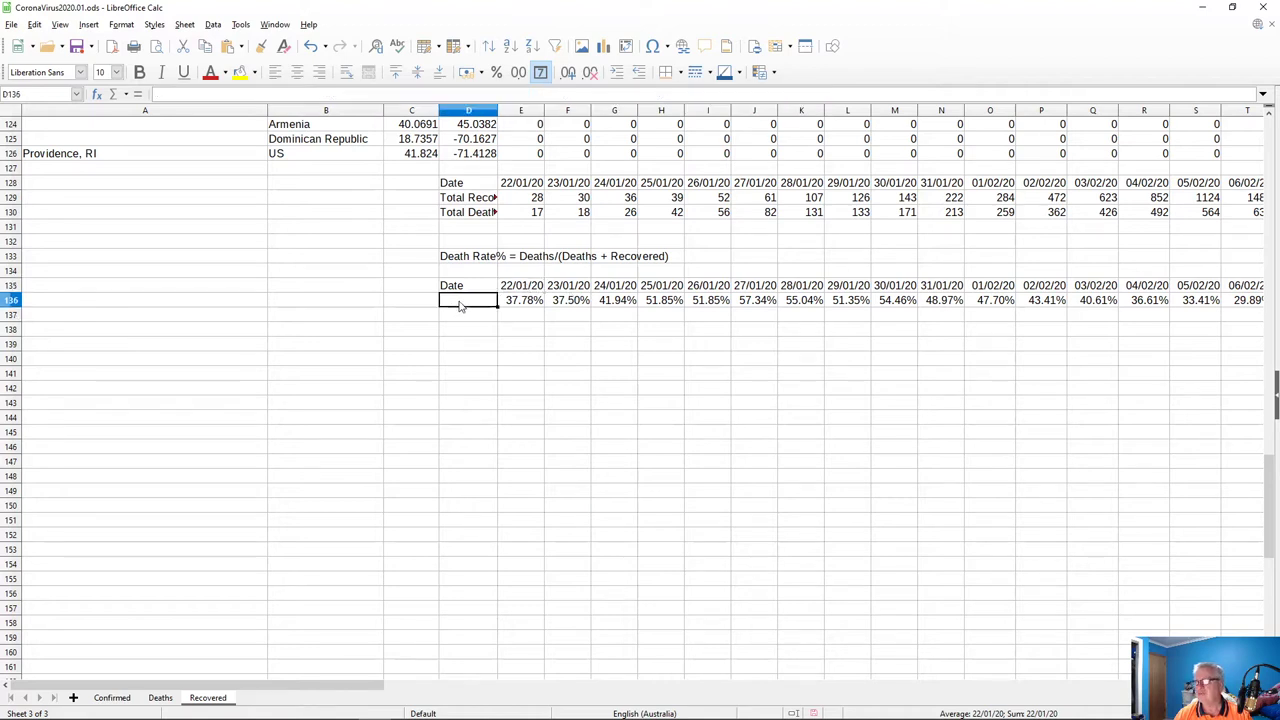
text(Percentage)
key(Return)
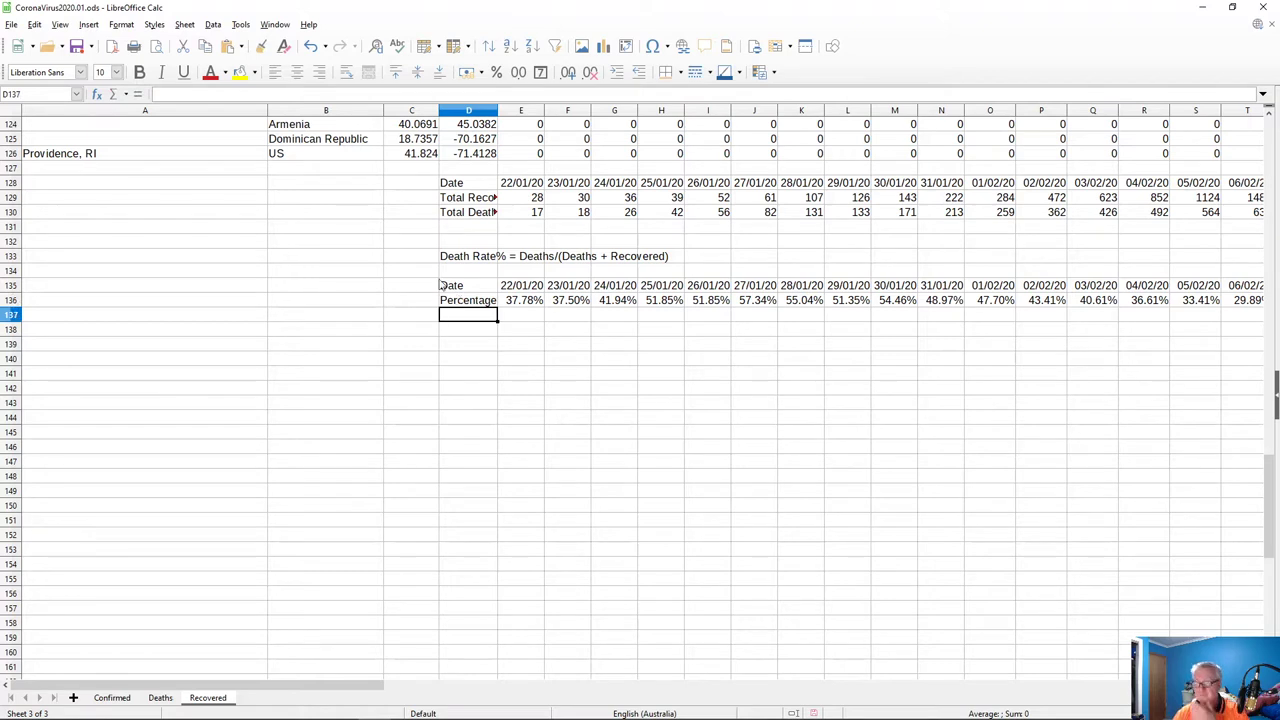
- Start a new chart from the date and percentage rows D135:AR136
click(446, 288)
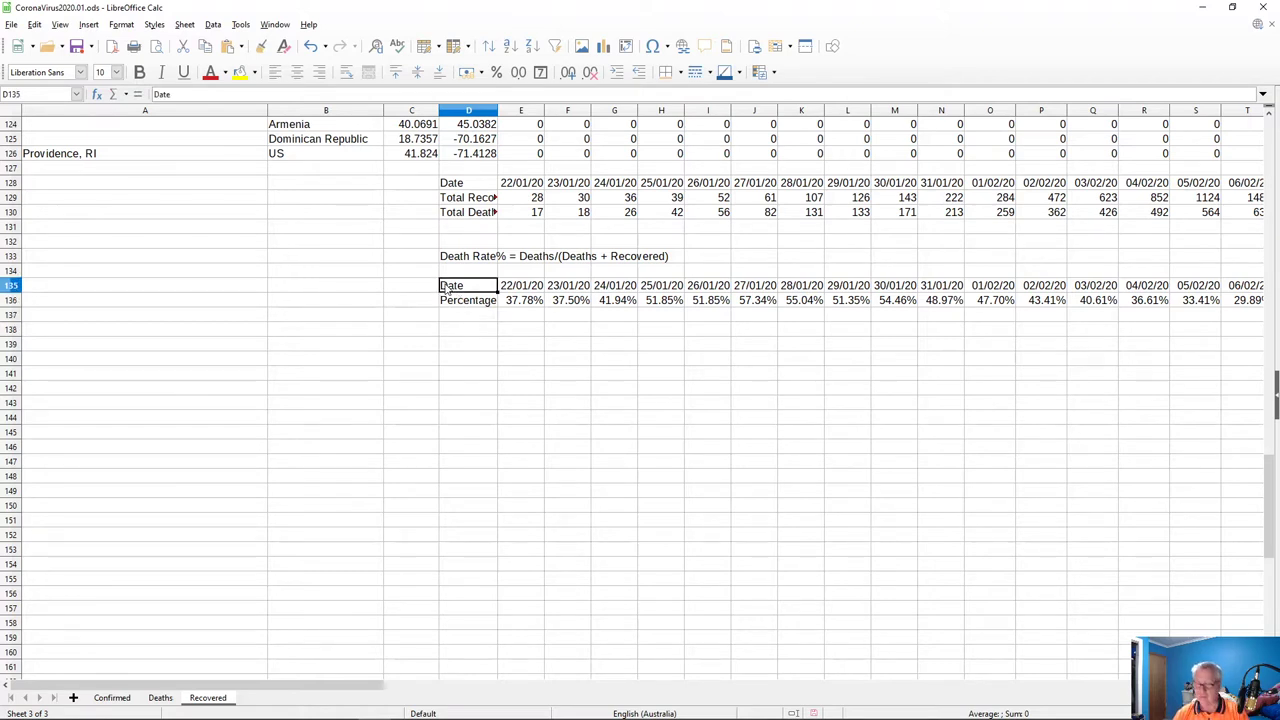
key(shift+Down)
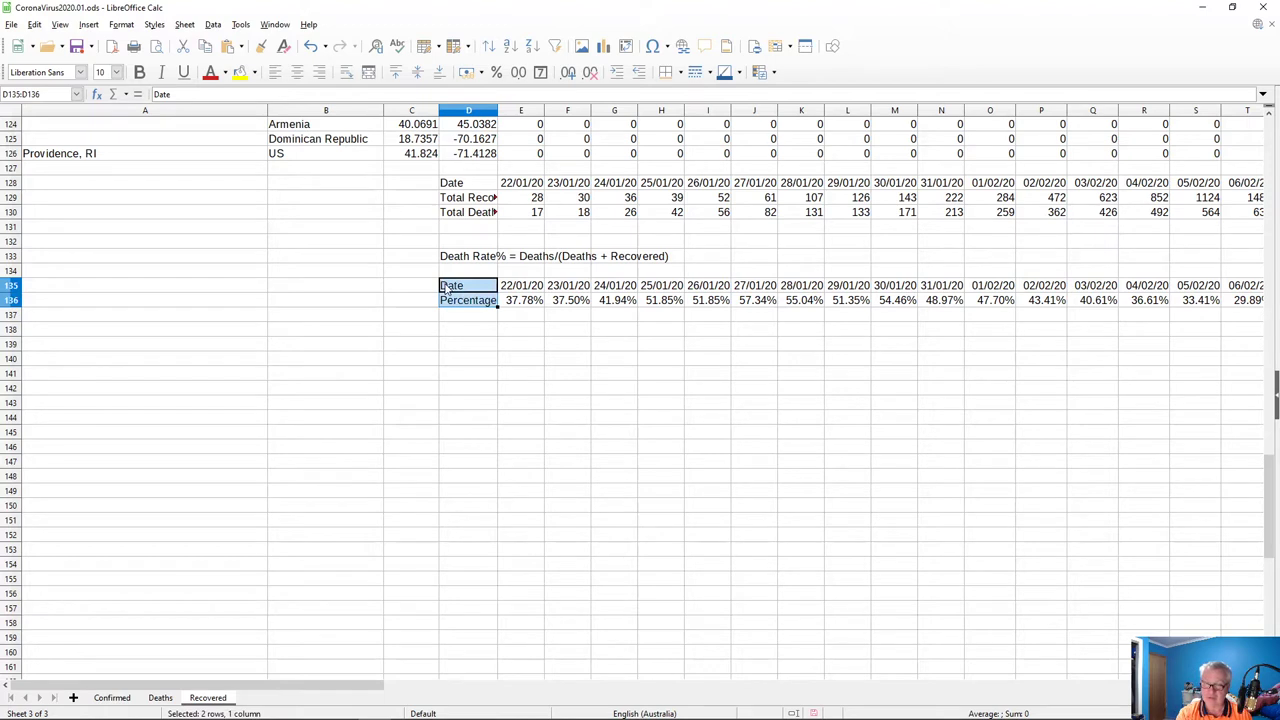
key(ctrl+shift+Right)
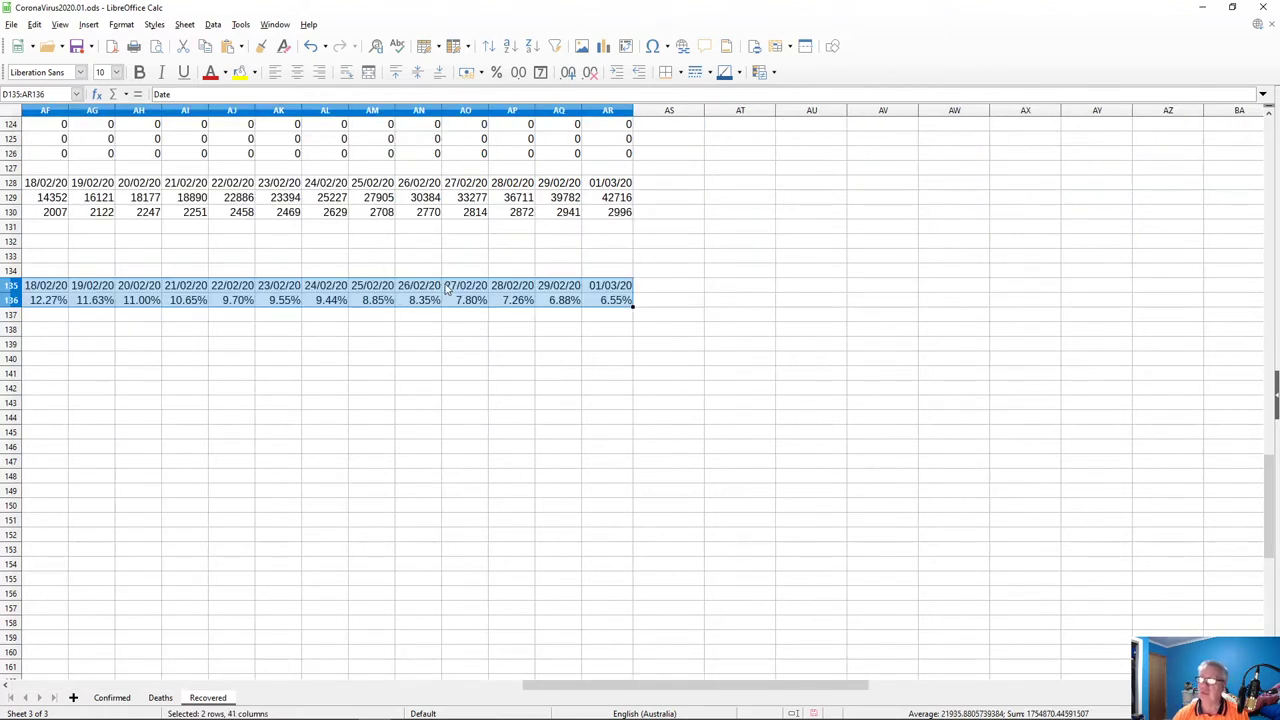
click(603, 46)
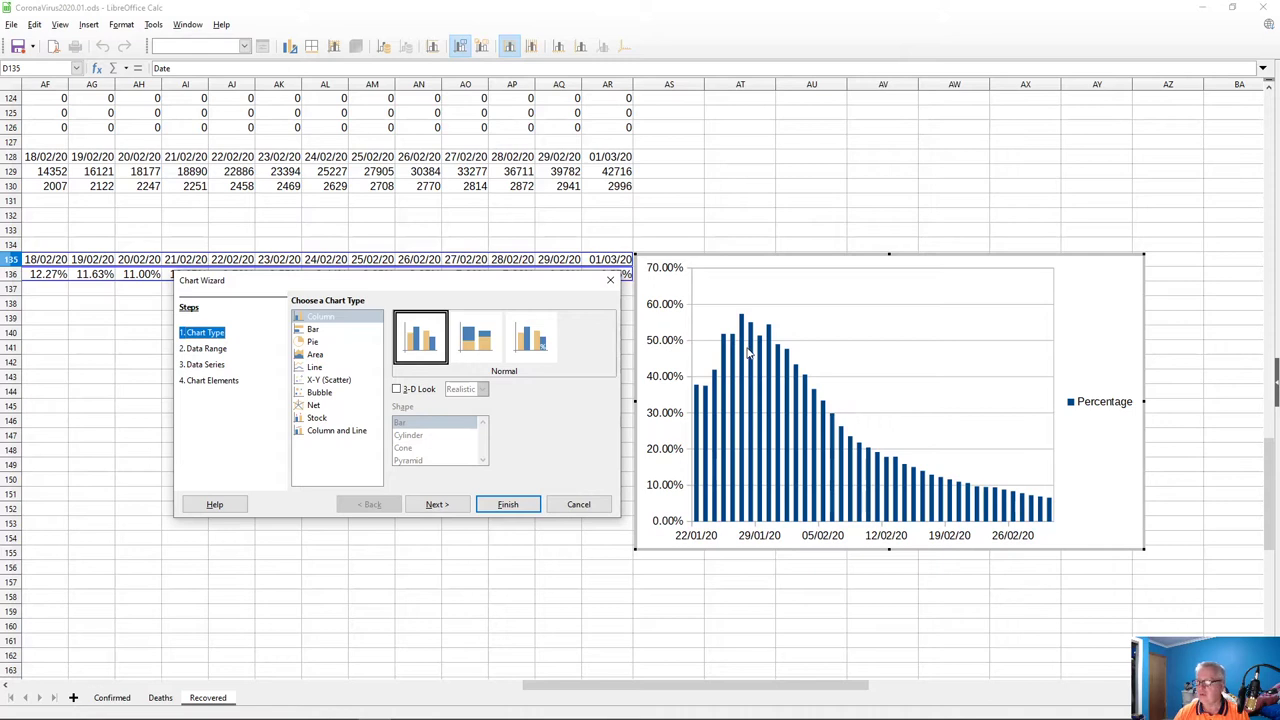
- Set the chart type to Line with the Points and Lines variant and proceed to the data range settings
click(306, 368)
click(474, 342)
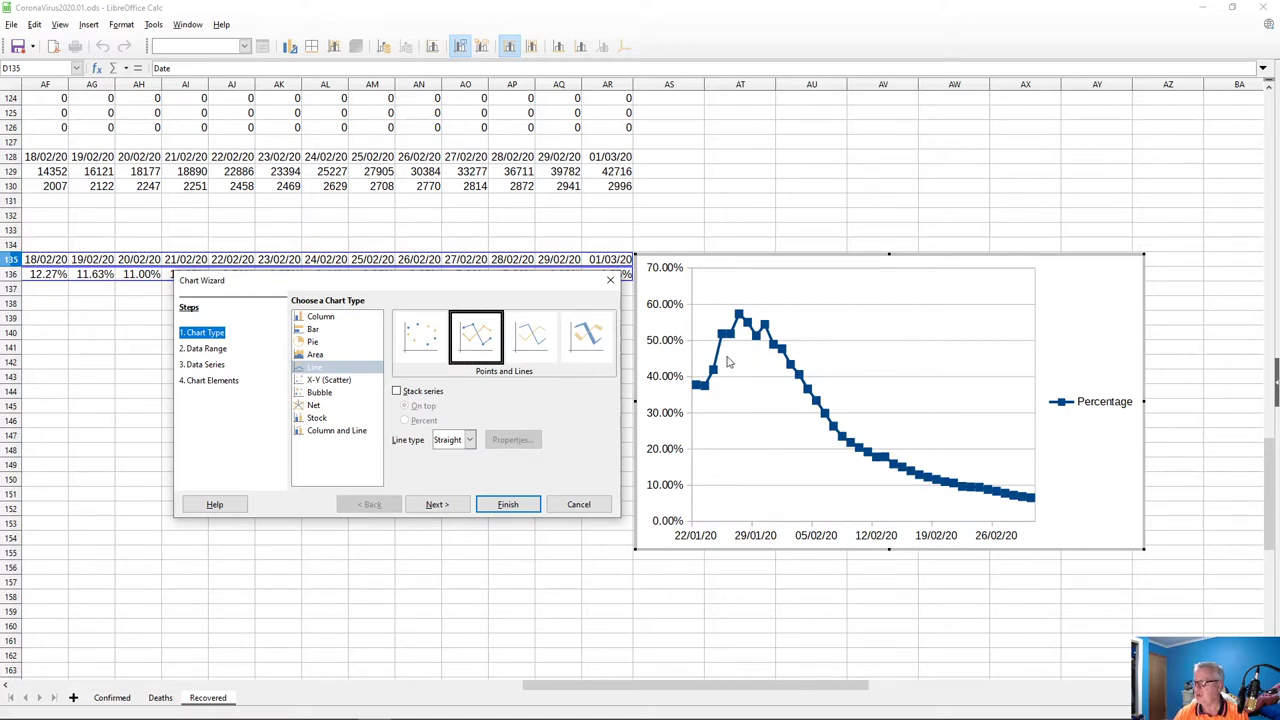
click(437, 504)
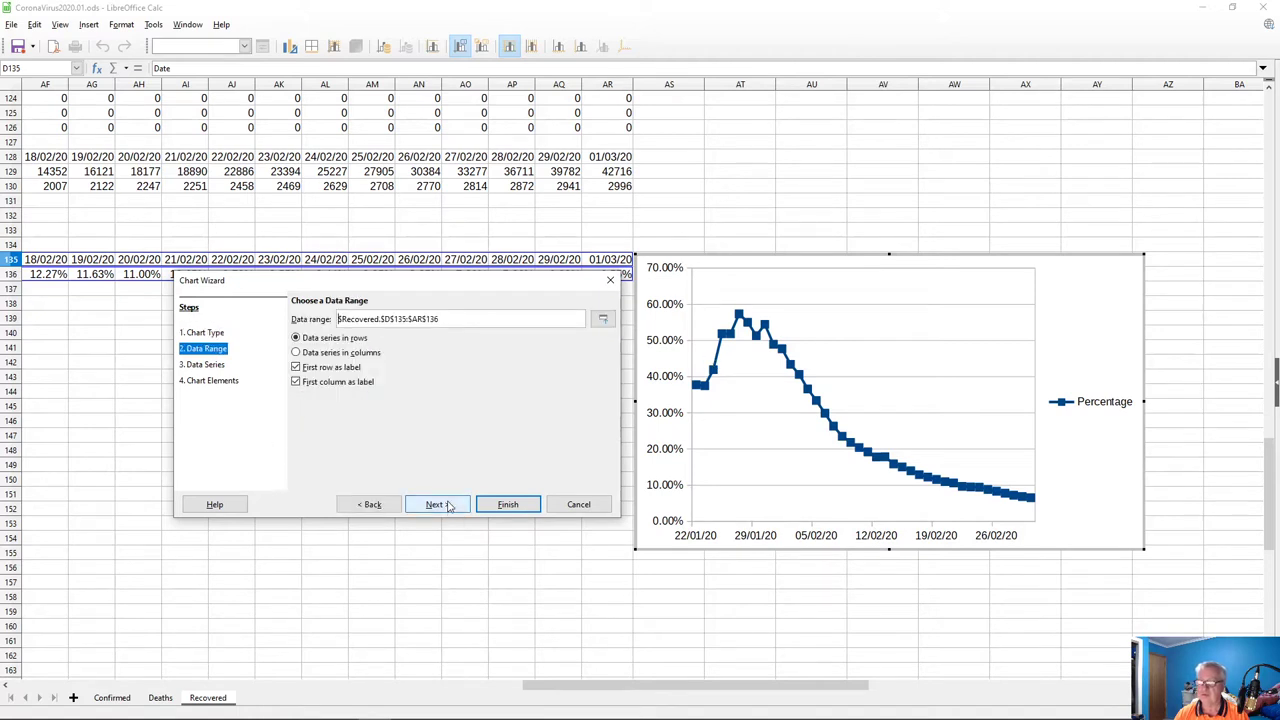
- Proceed to the chart elements and title the chart "Percentage Deaths COVID-19 2020"
click(437, 504)
click(448, 505)
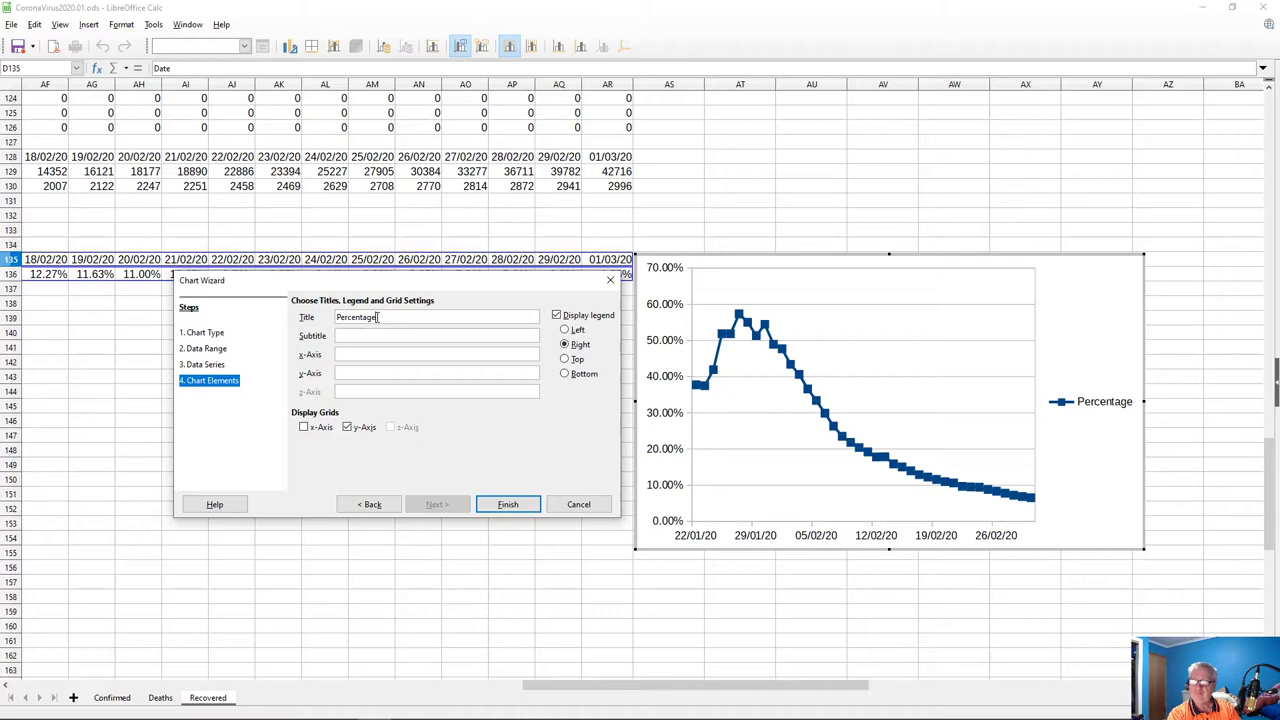
text(Deaths Corona Virus)
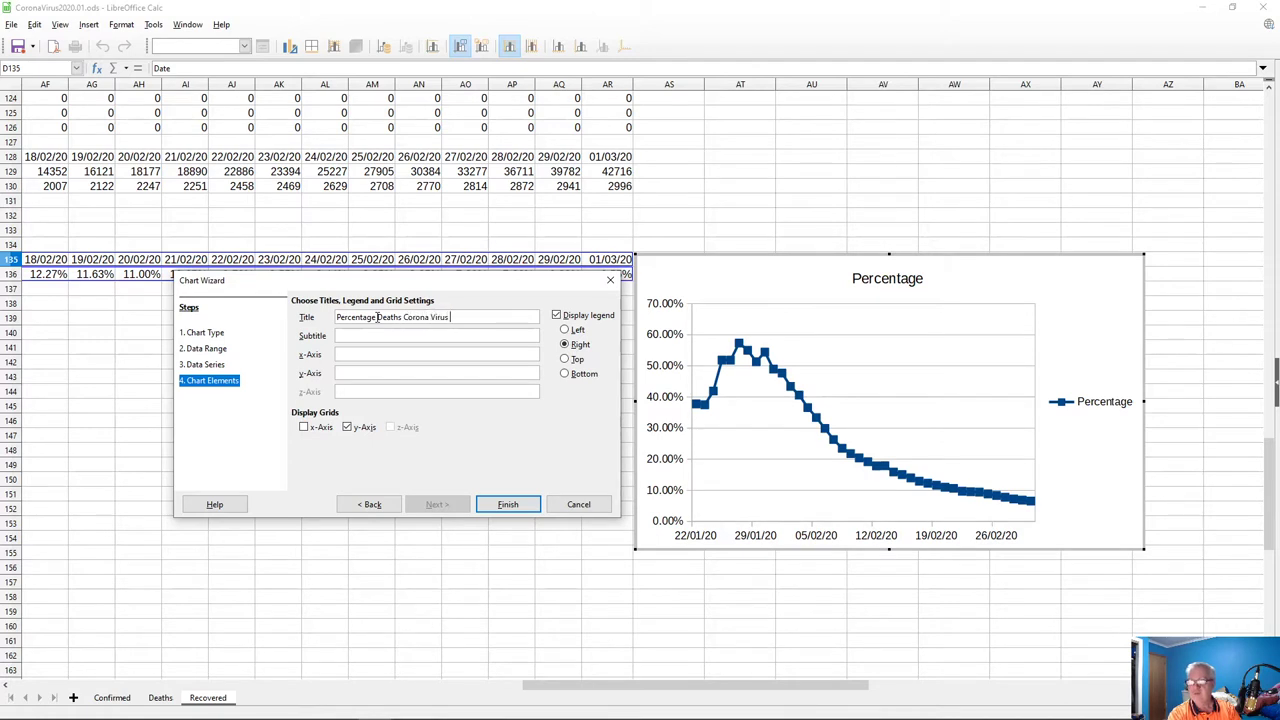
key(BackSpace)
key(BackSpace)
key(BackSpace)
key(BackSpace)
key(BackSpace)
key(BackSpace)
key(BackSpace)
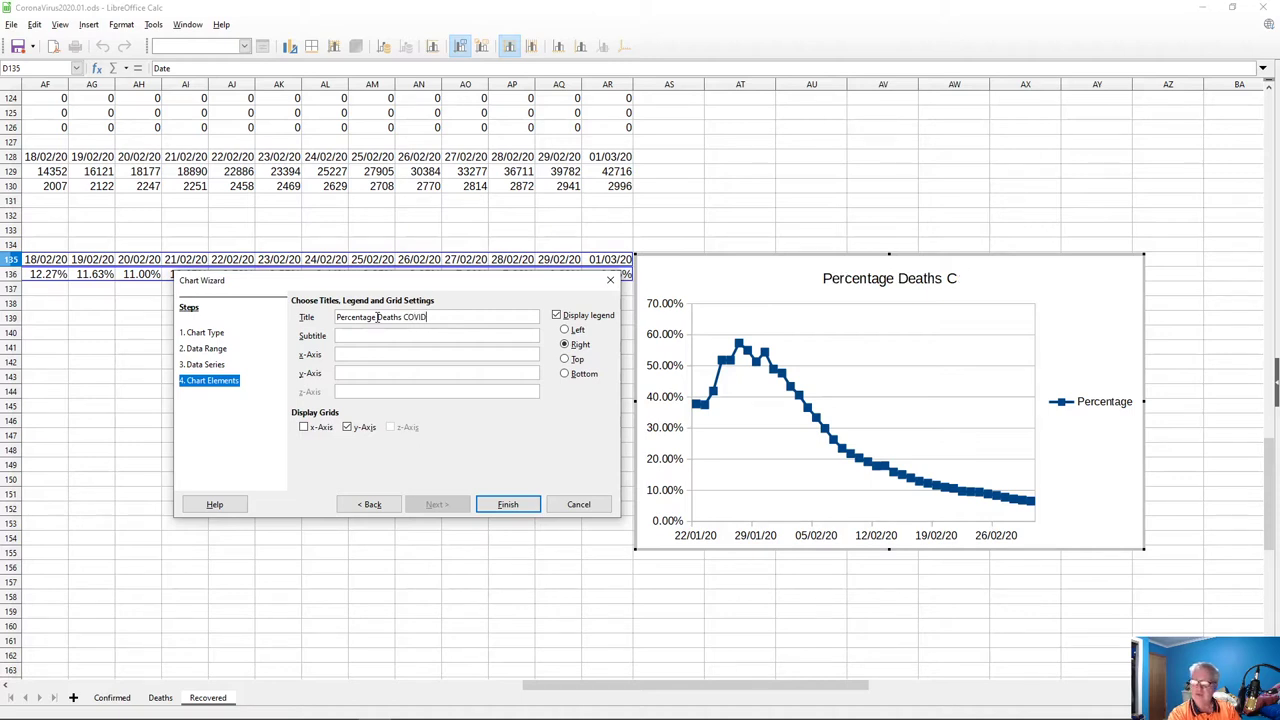
text(OVID-)
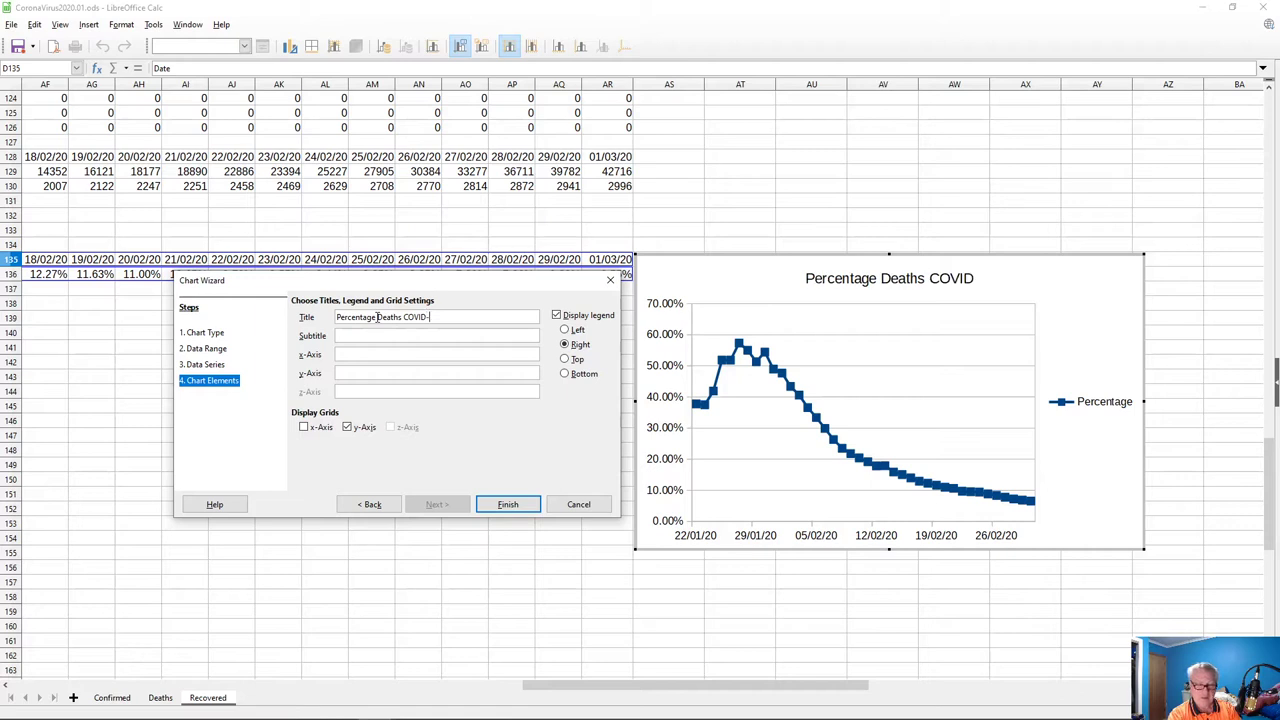
text(19)
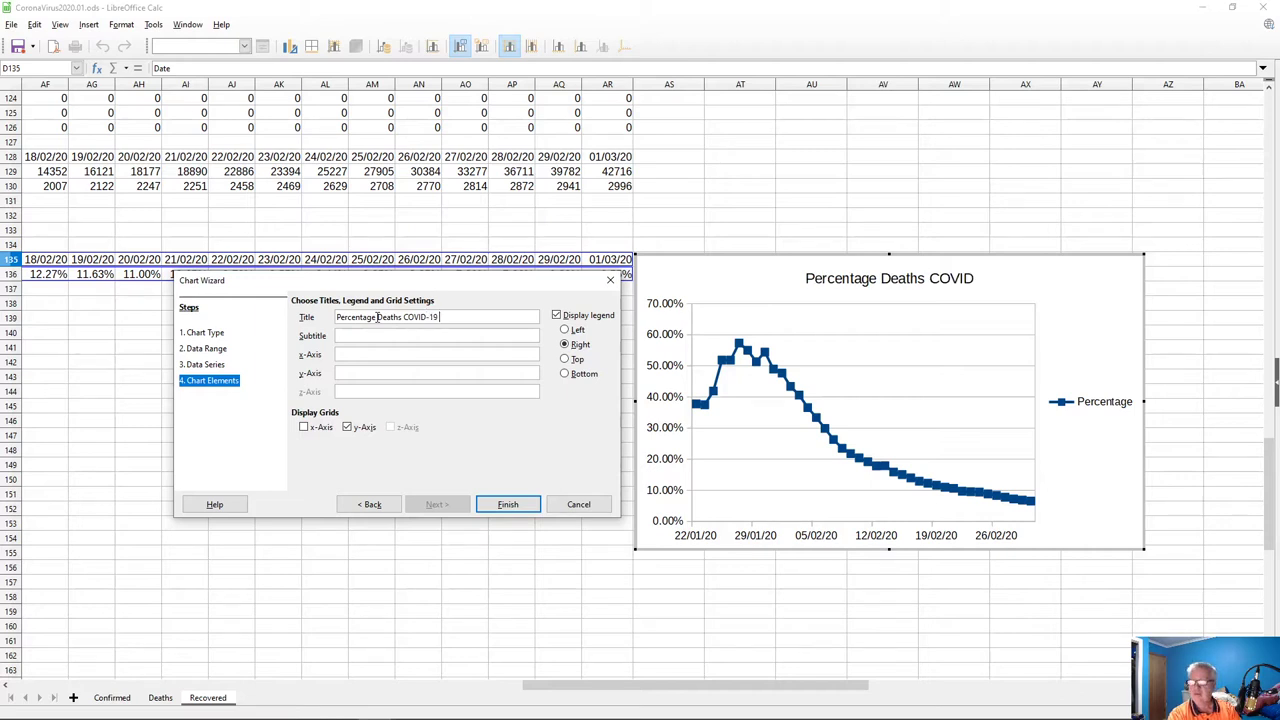
text( 2020)
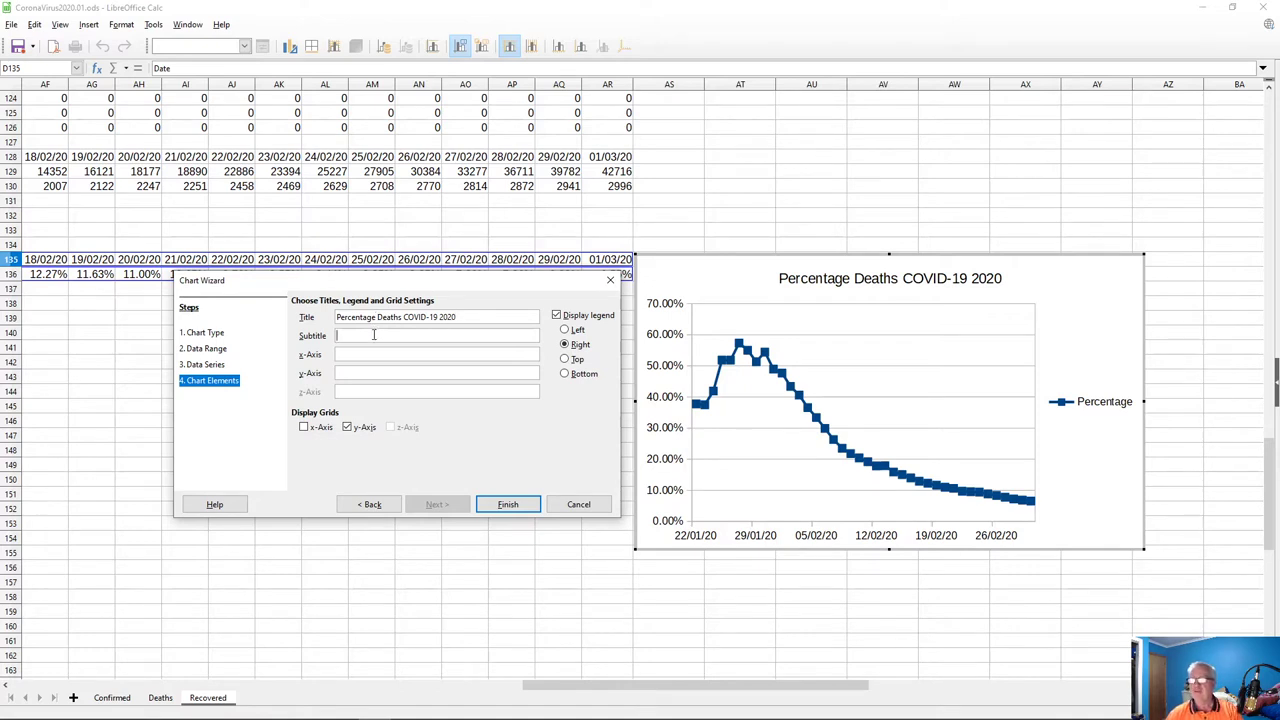
- Copy the Johns Hopkins coronavirus dashboard's web address from the browser and paste it as the chart subtitle
click(289, 538)
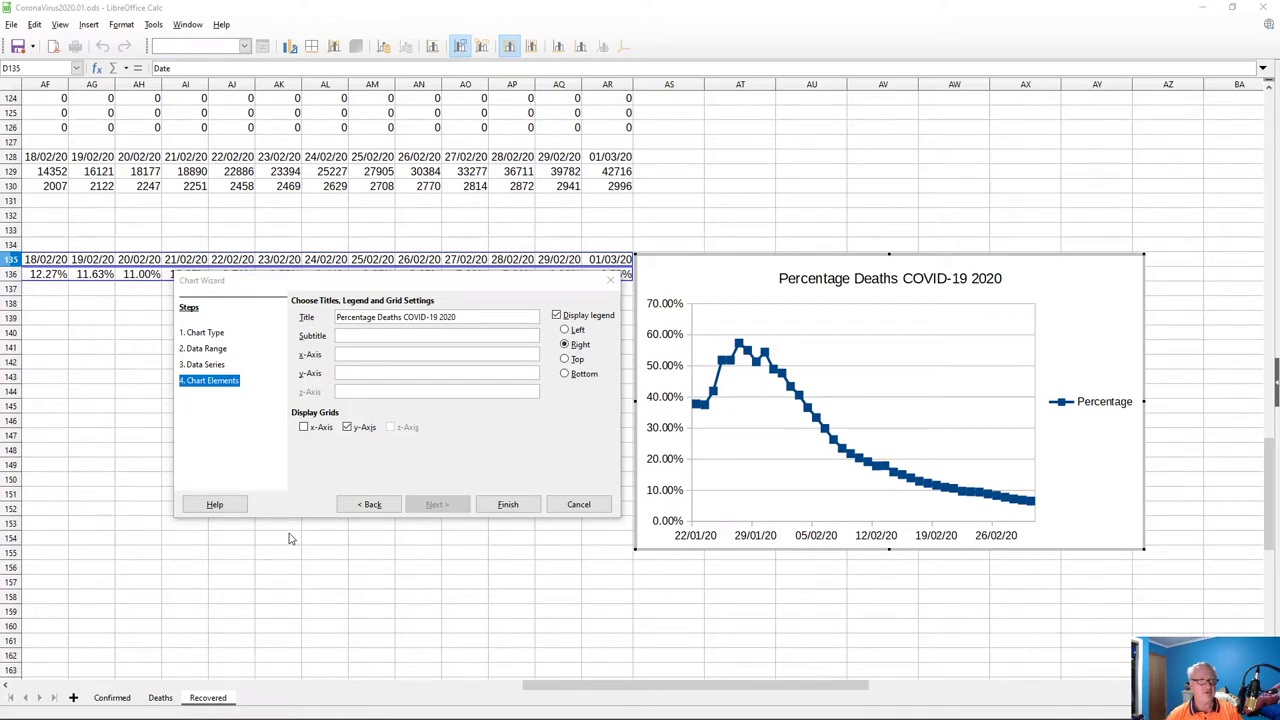
key(alt+Tab)
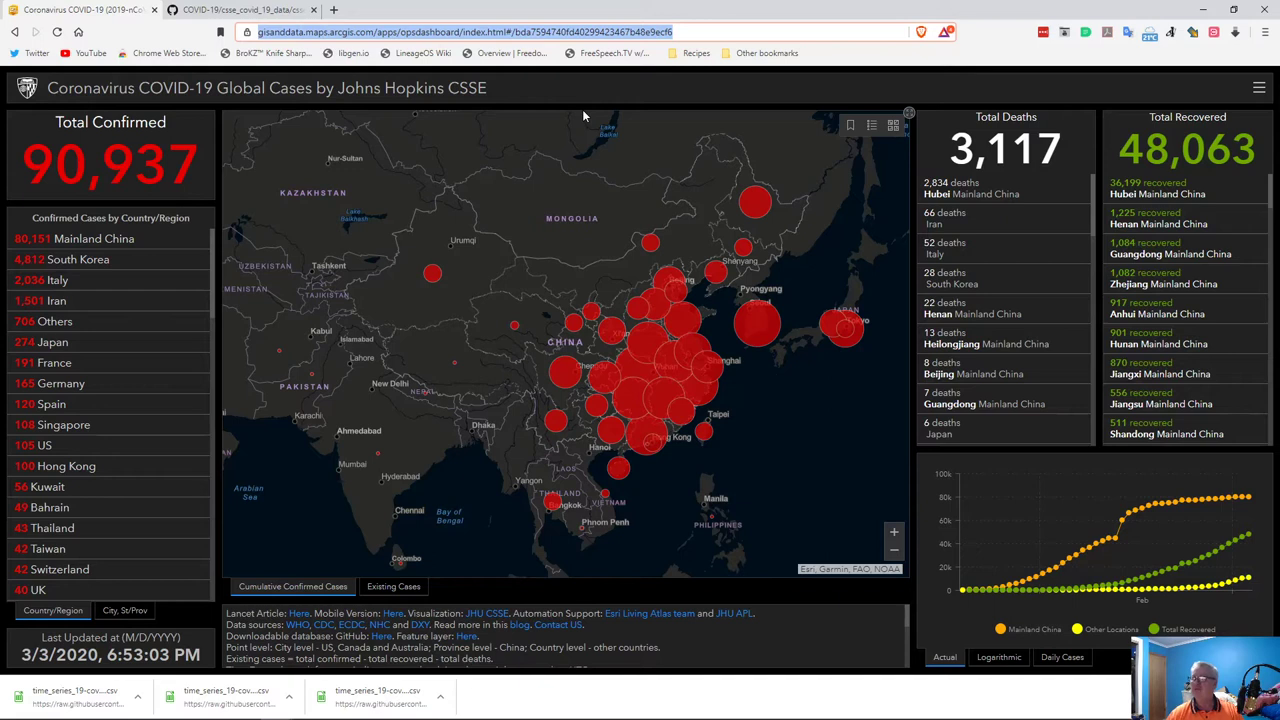
right_click(553, 33)
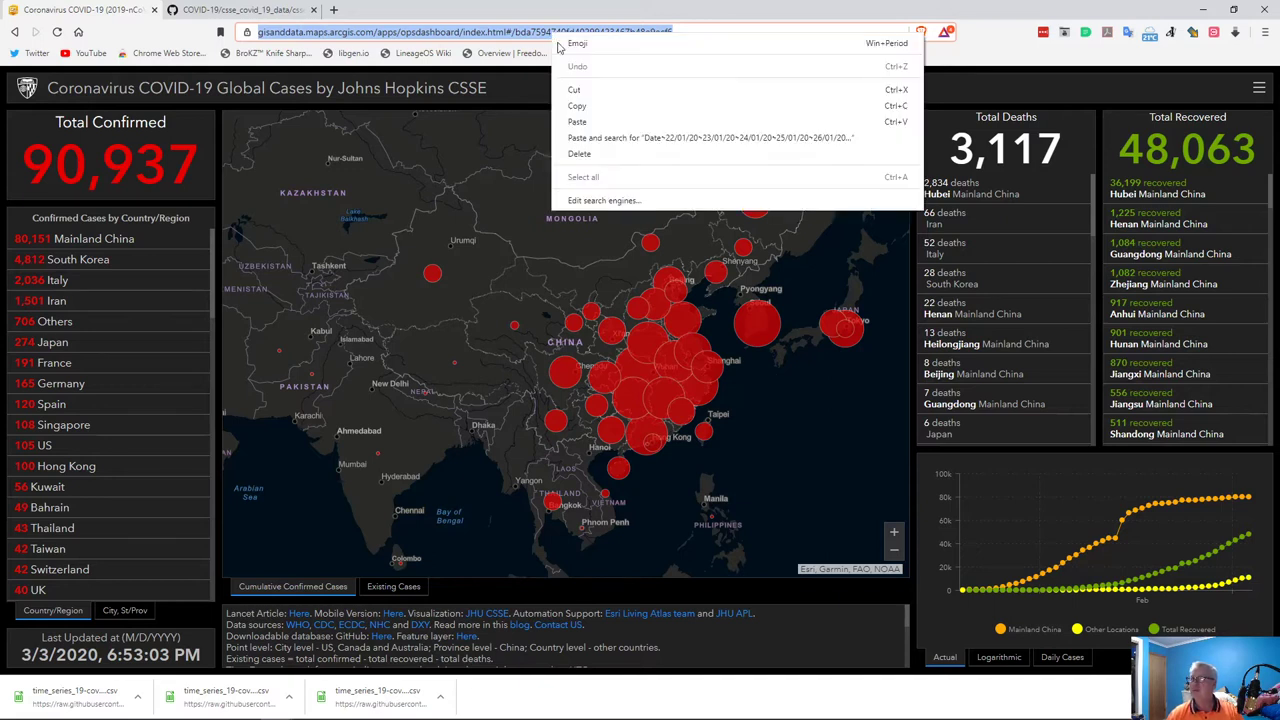
click(578, 106)
key(alt+Tab)
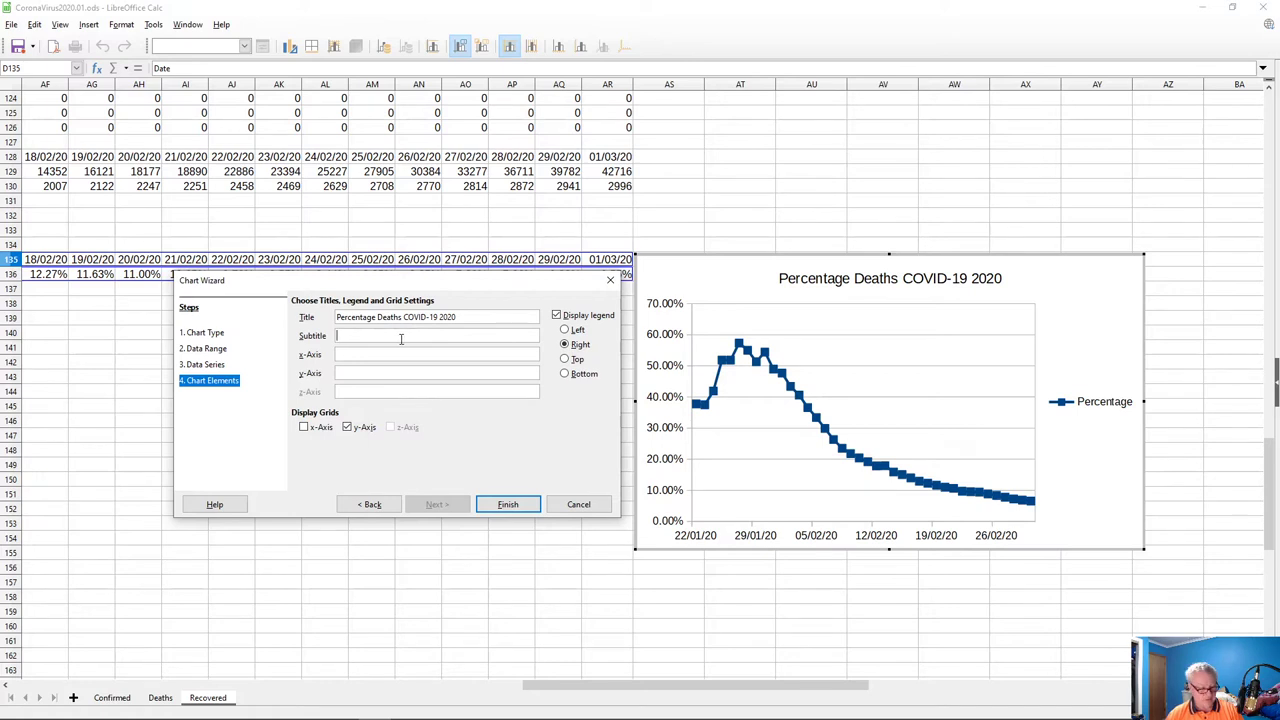
key(ctrl+v)
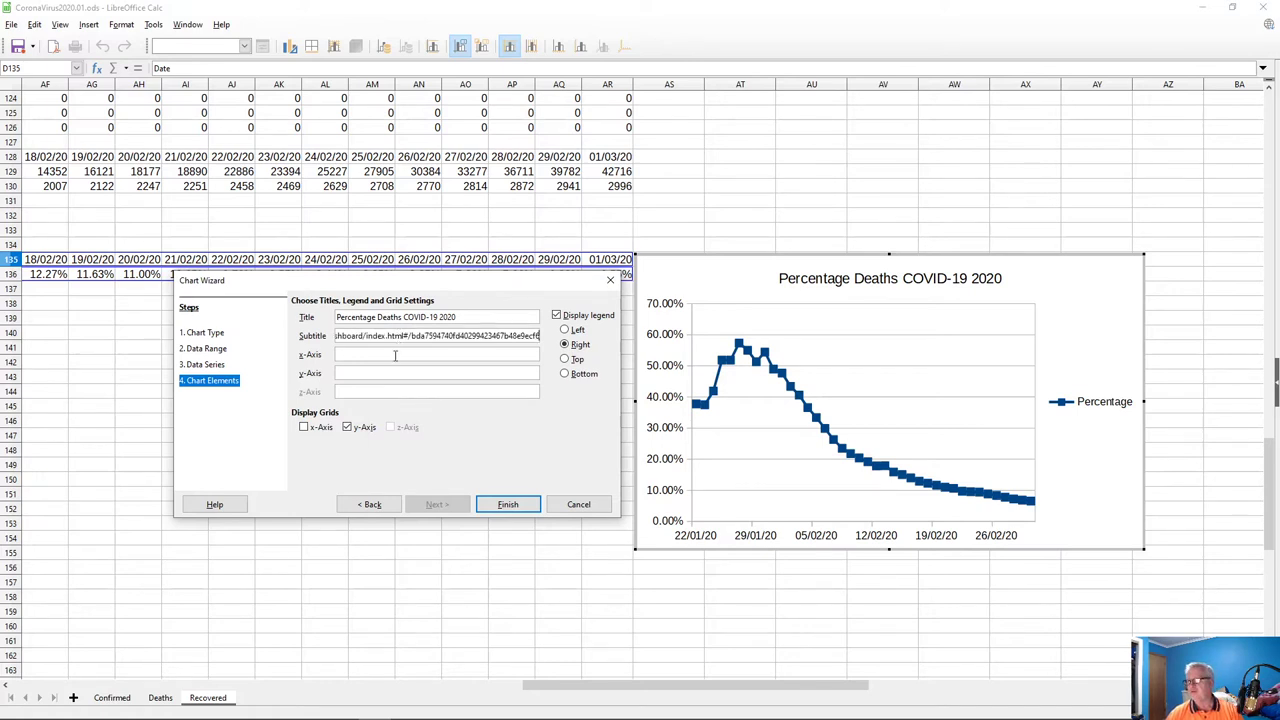
- Title the x-axis "Date" and the y-axis "Deaths", and finish creating the chart
click(392, 355)
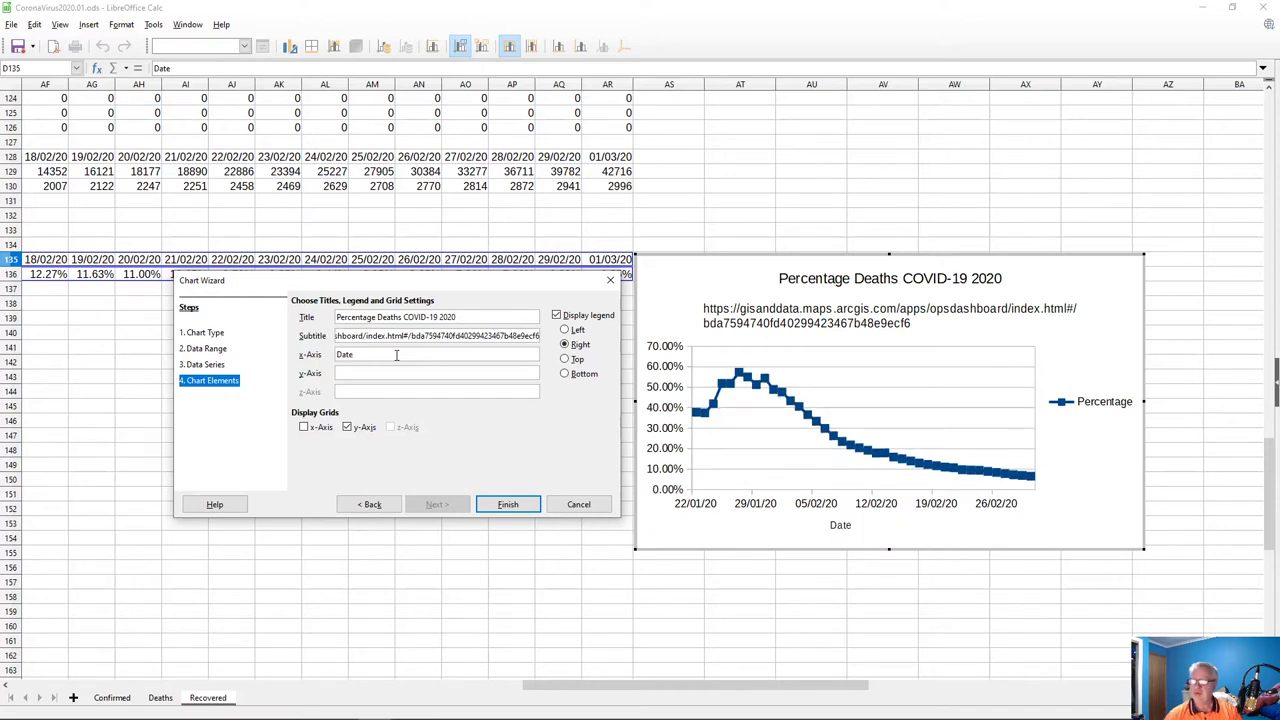
click(366, 374)
text(D)
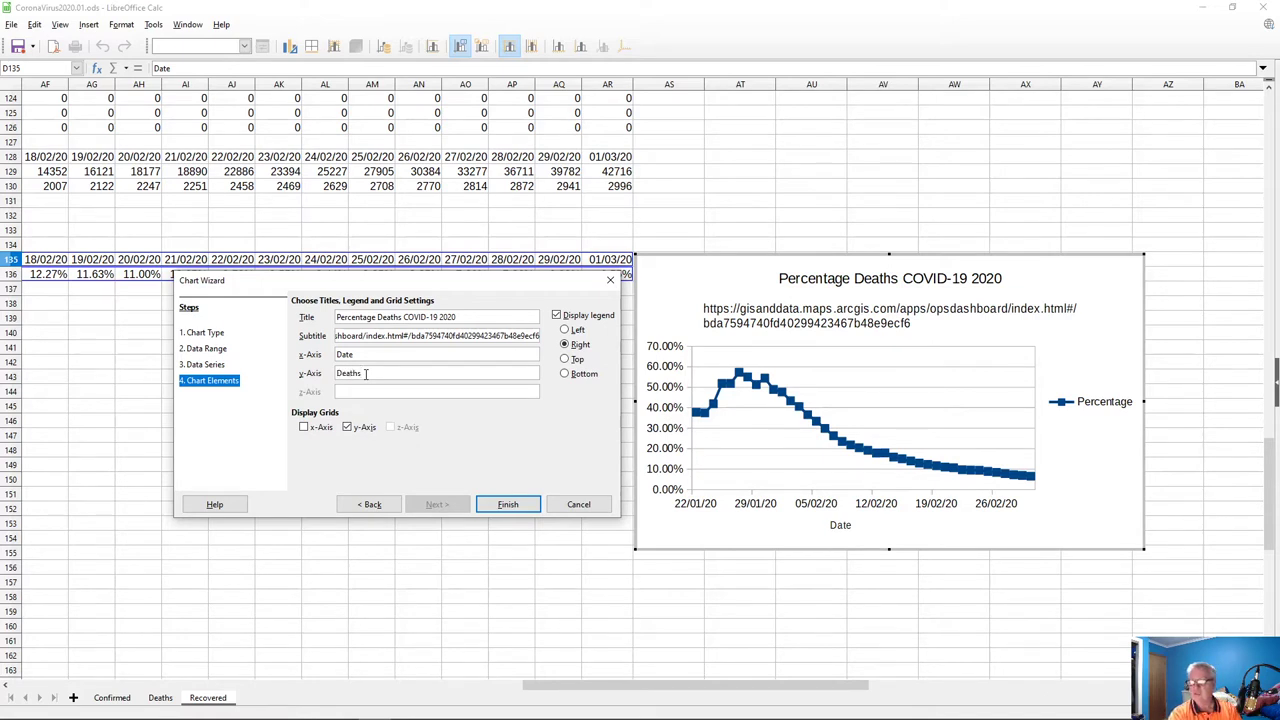
text(eaths)
key(Return)
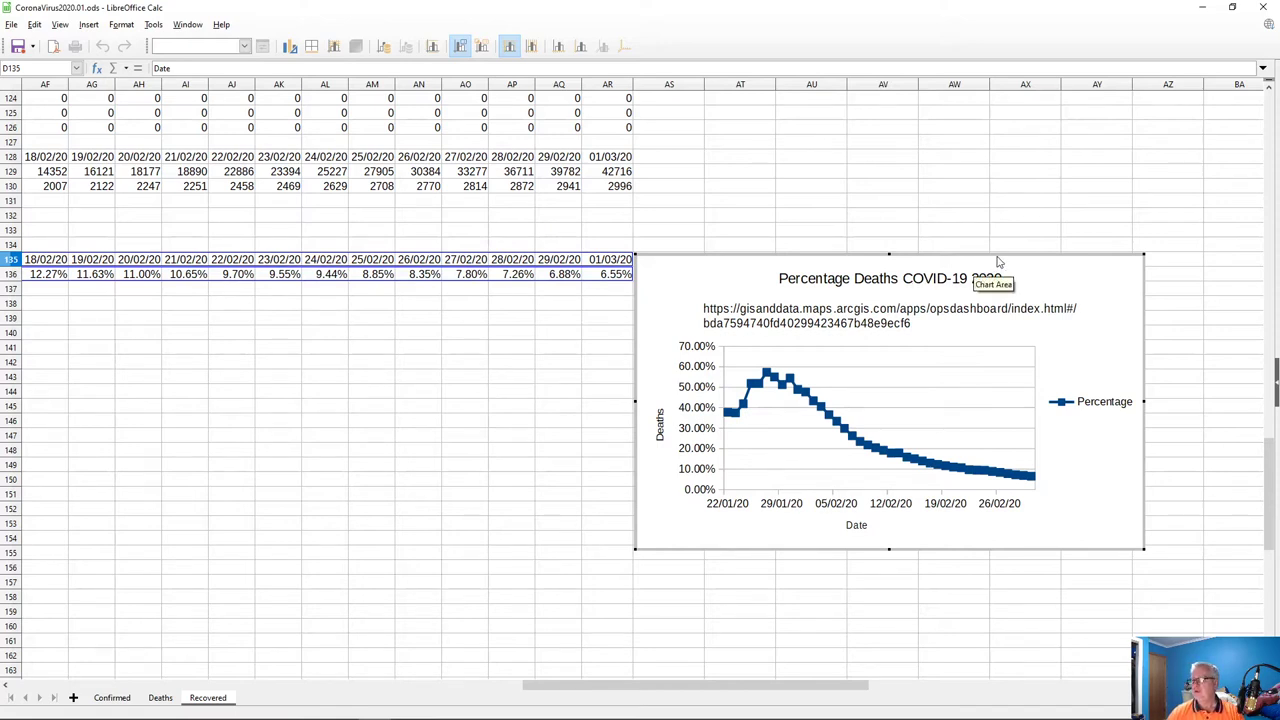
- Move the chart directly below the Percentage row, with its upper-left corner at about cell D138
drag(997, 262, 426, 302)
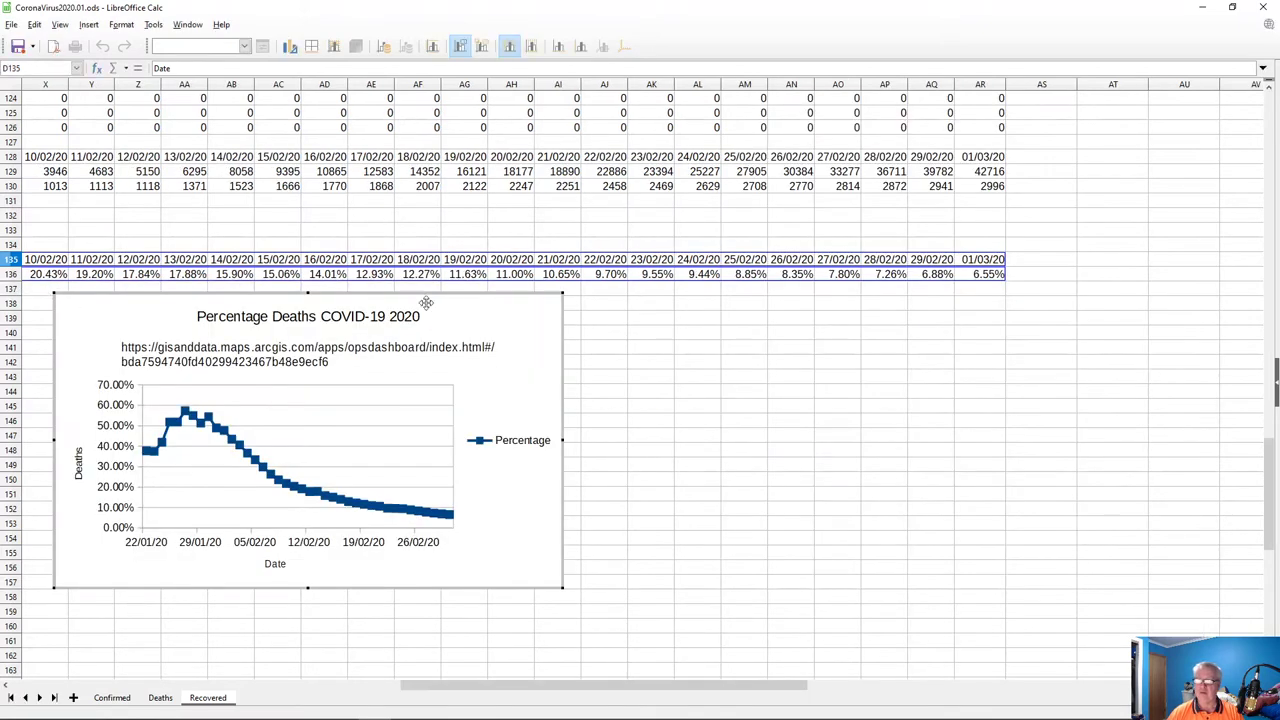
drag(476, 291, 10, 297)
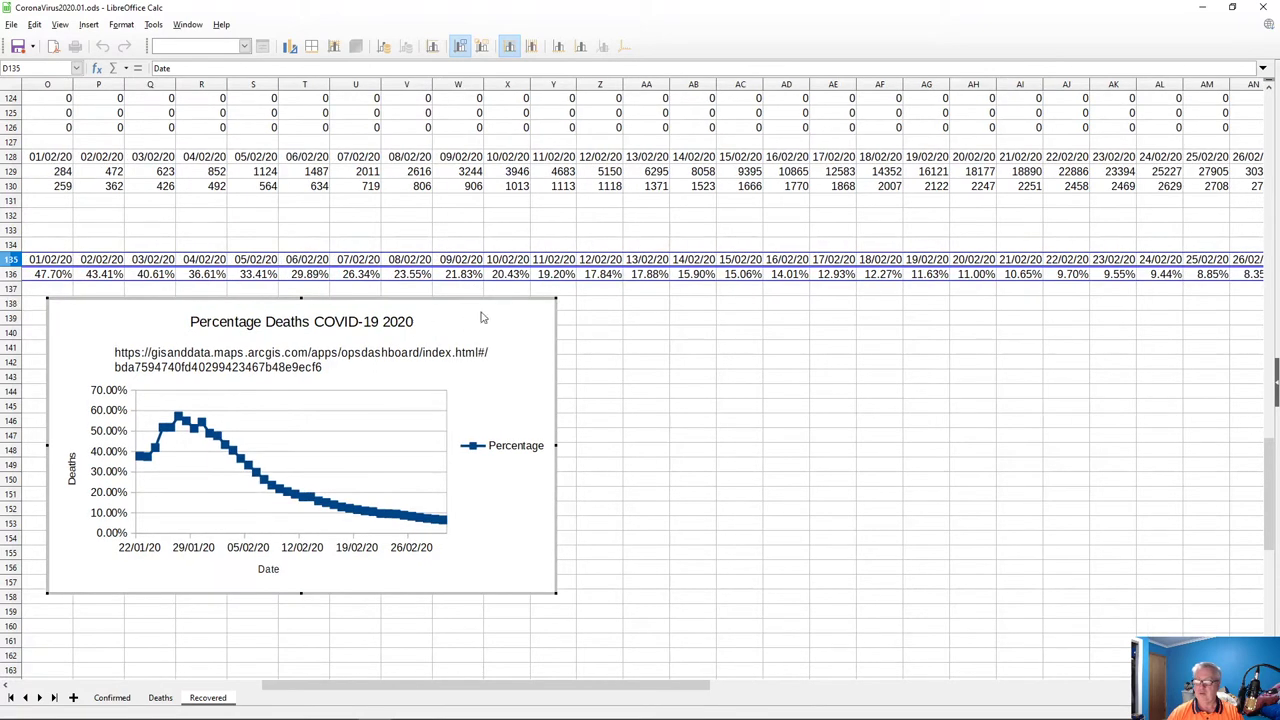
drag(523, 297, 84, 311)
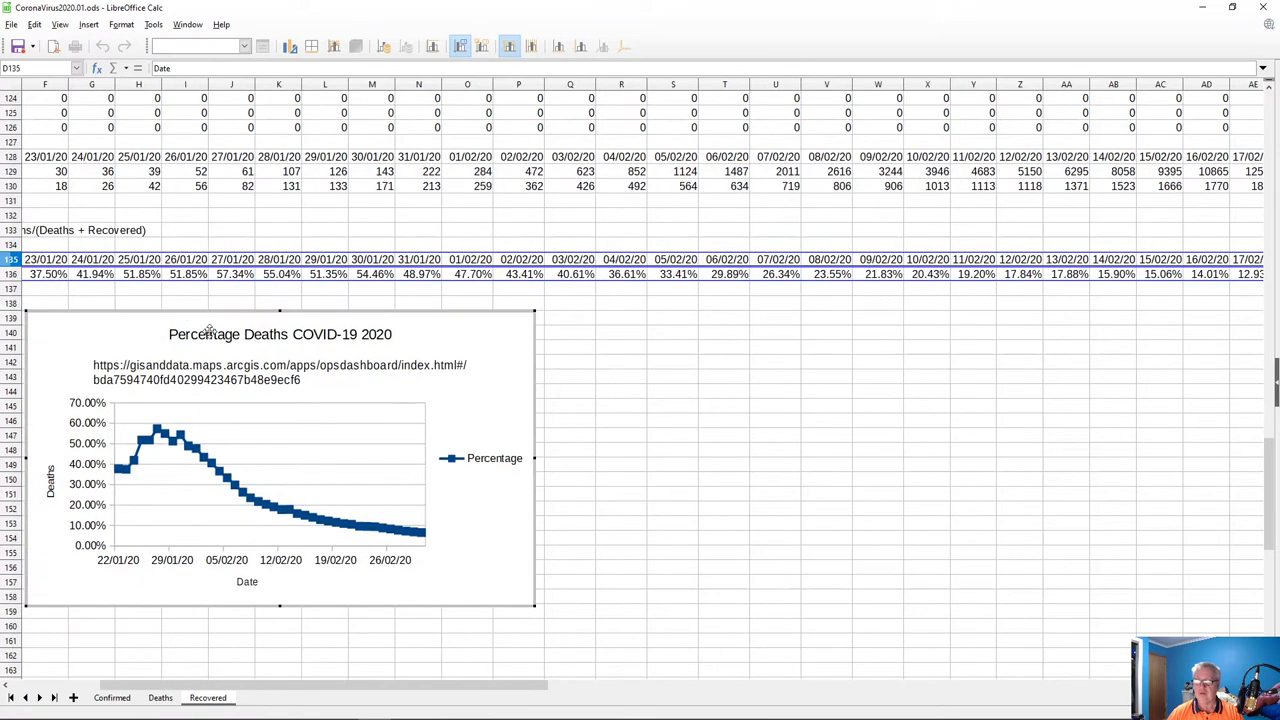
click(480, 317)
drag(476, 310, 373, 314)
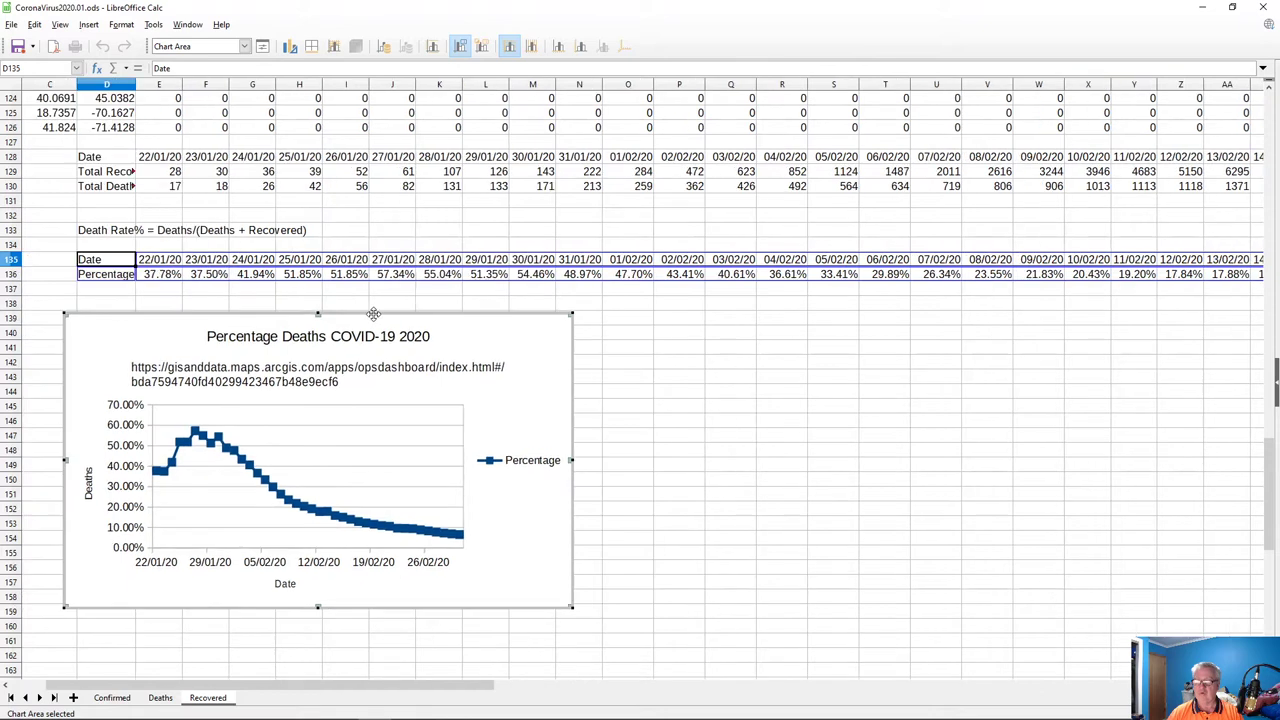
drag(460, 311, 475, 295)
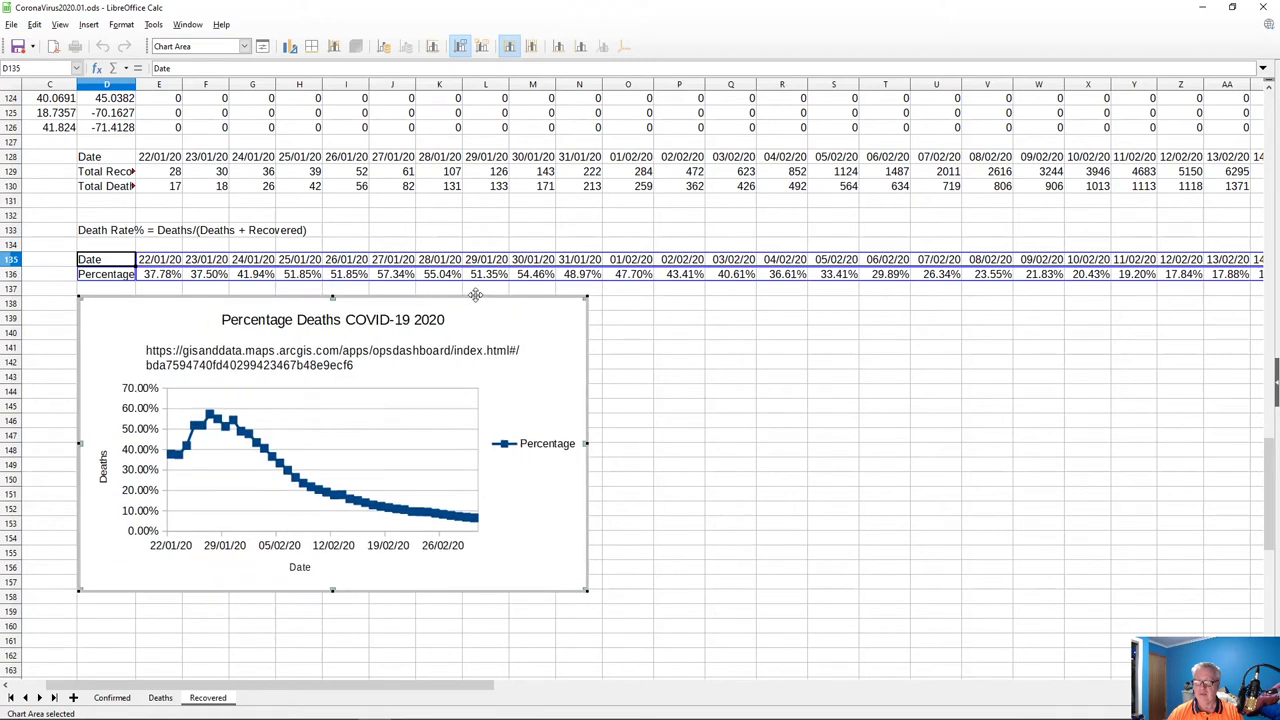
- Enlarge the chart from its lower-right corner so it spans about columns D to Z and rows 138 to 177
scroll(1262, 431, down, 1)
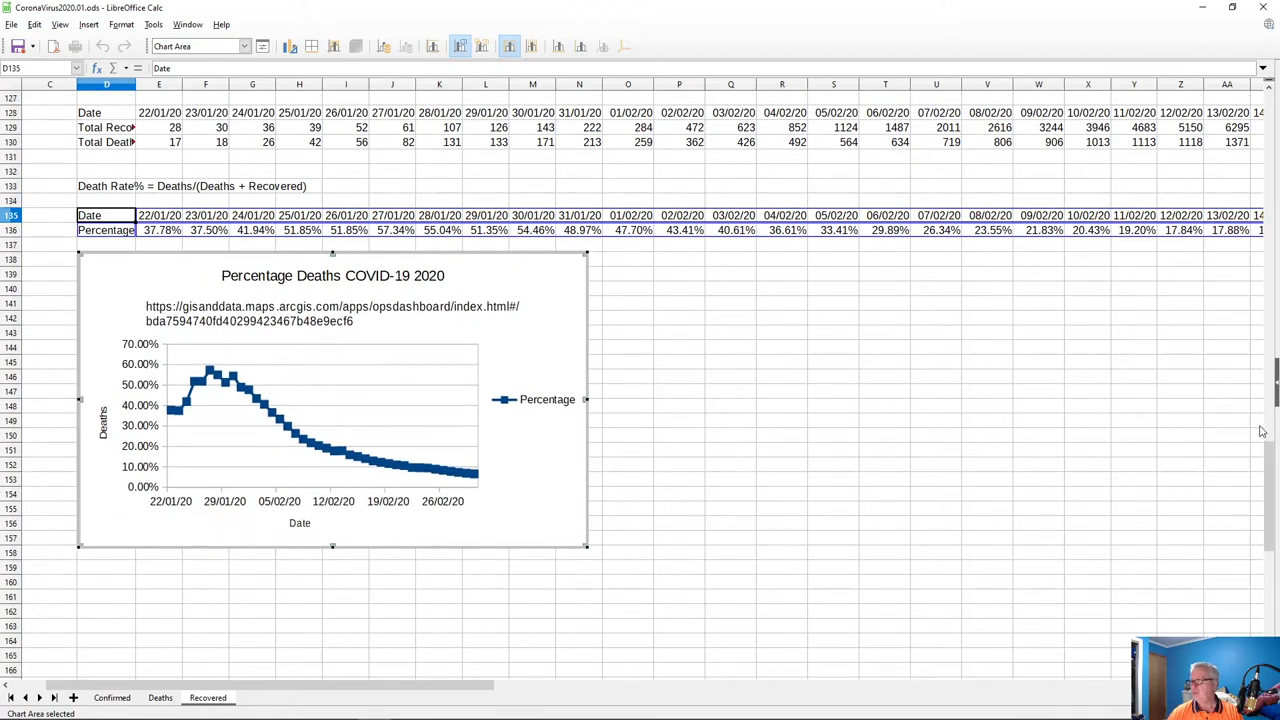
drag(1271, 501, 1271, 527)
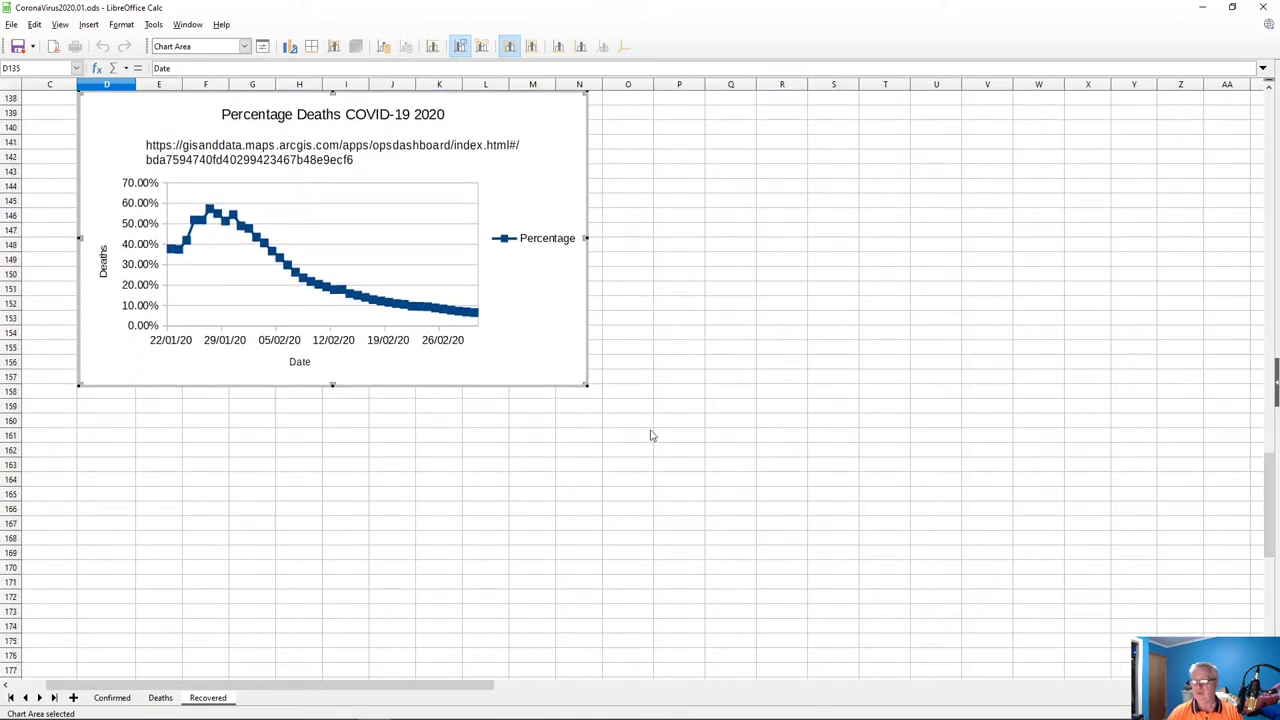
scroll(636, 383, right, 1)
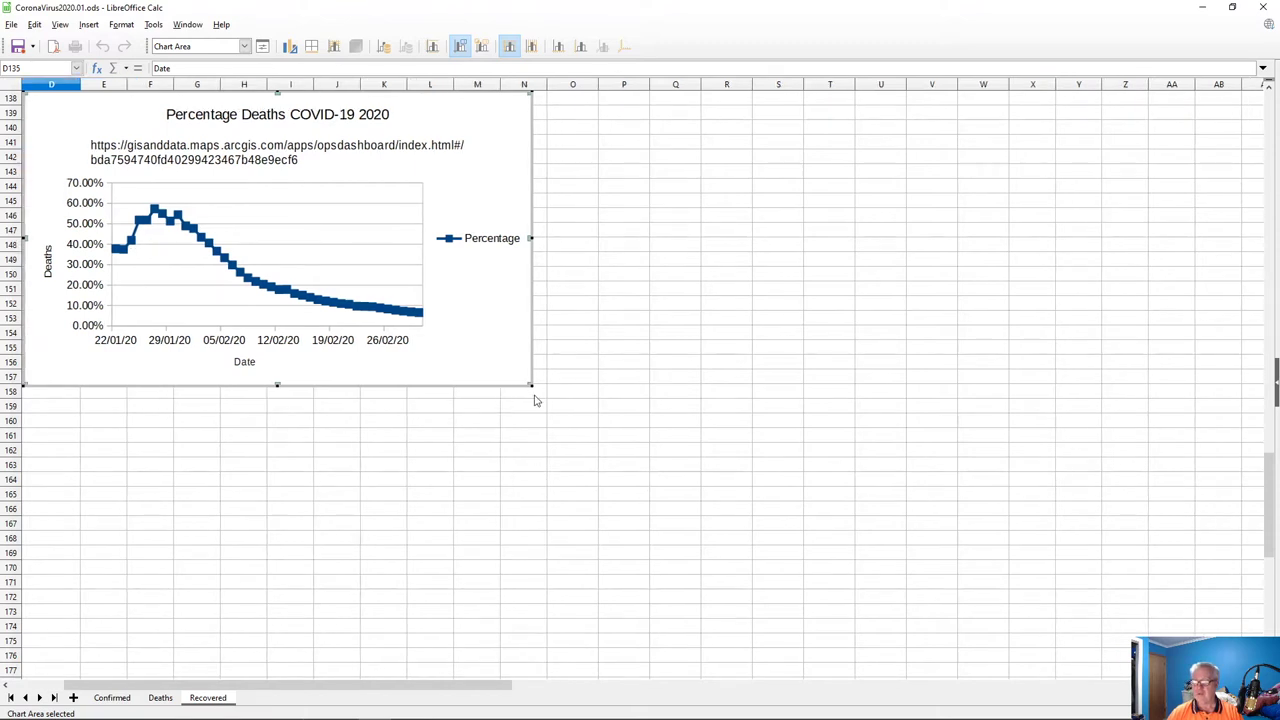
drag(531, 385, 1262, 677)
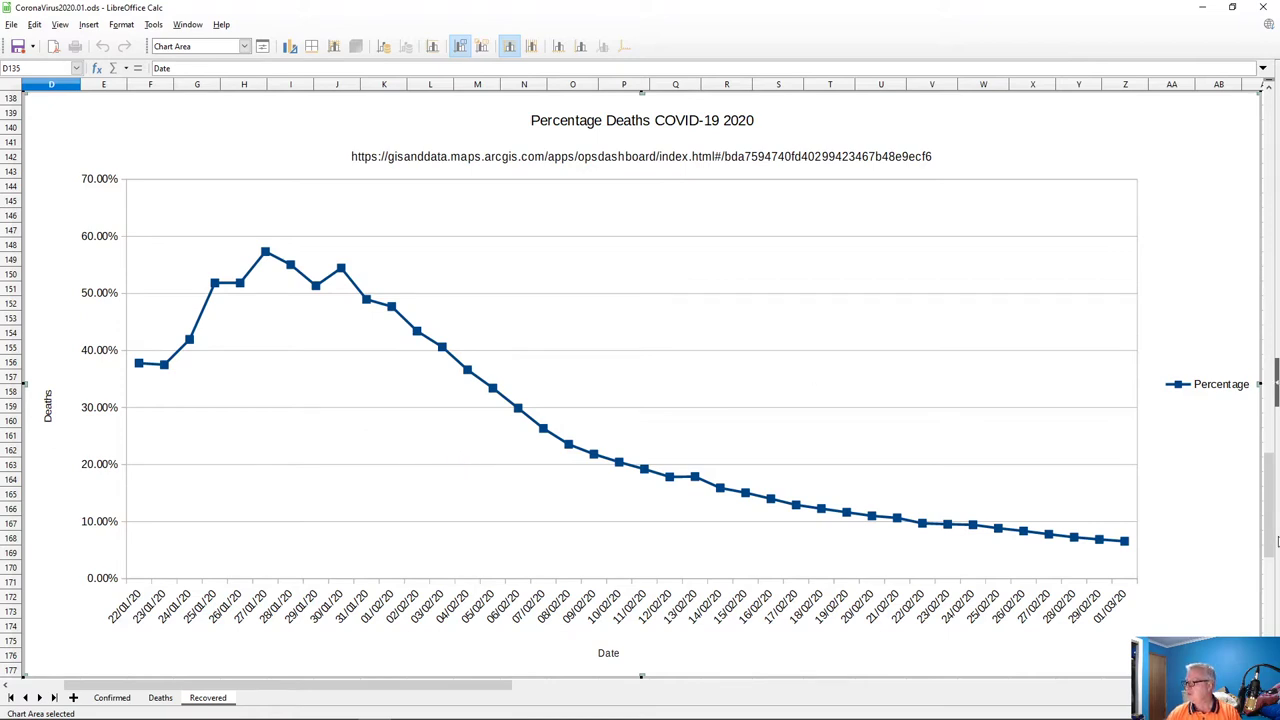
- Leave chart editing and look over the enlarged death percentage line chart
scroll(1258, 384, down, 2)
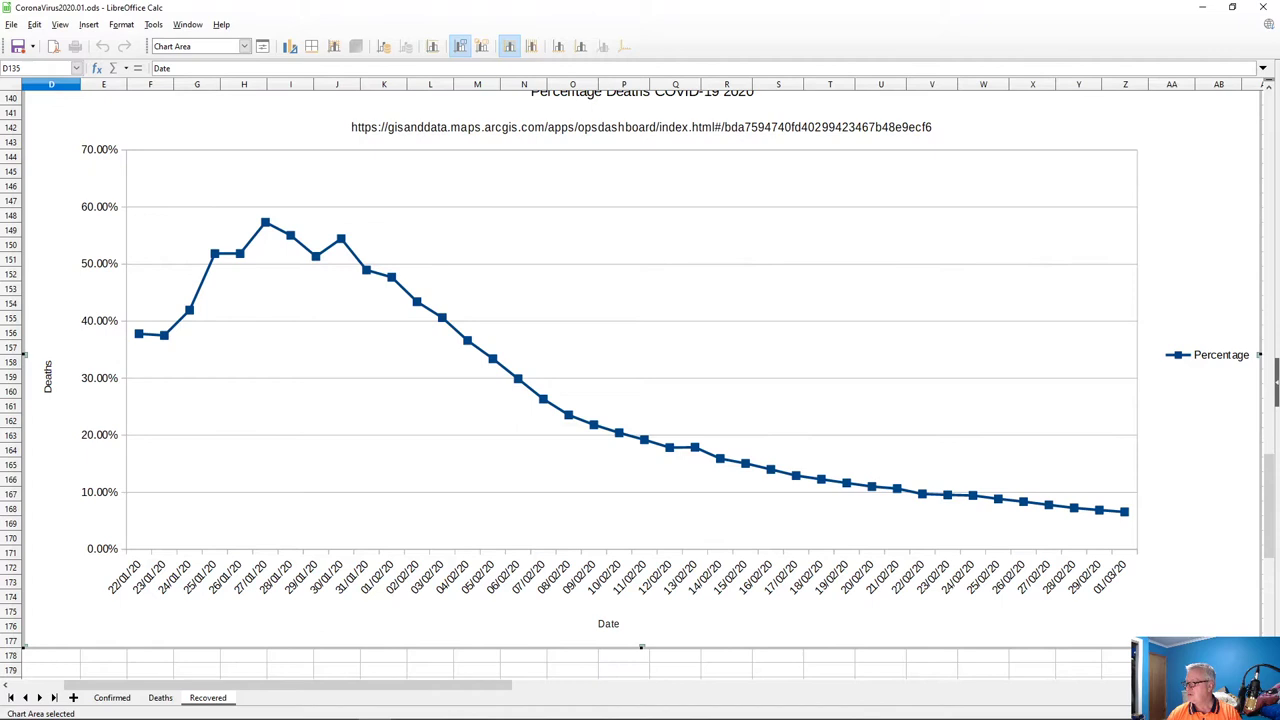
click(641, 603)
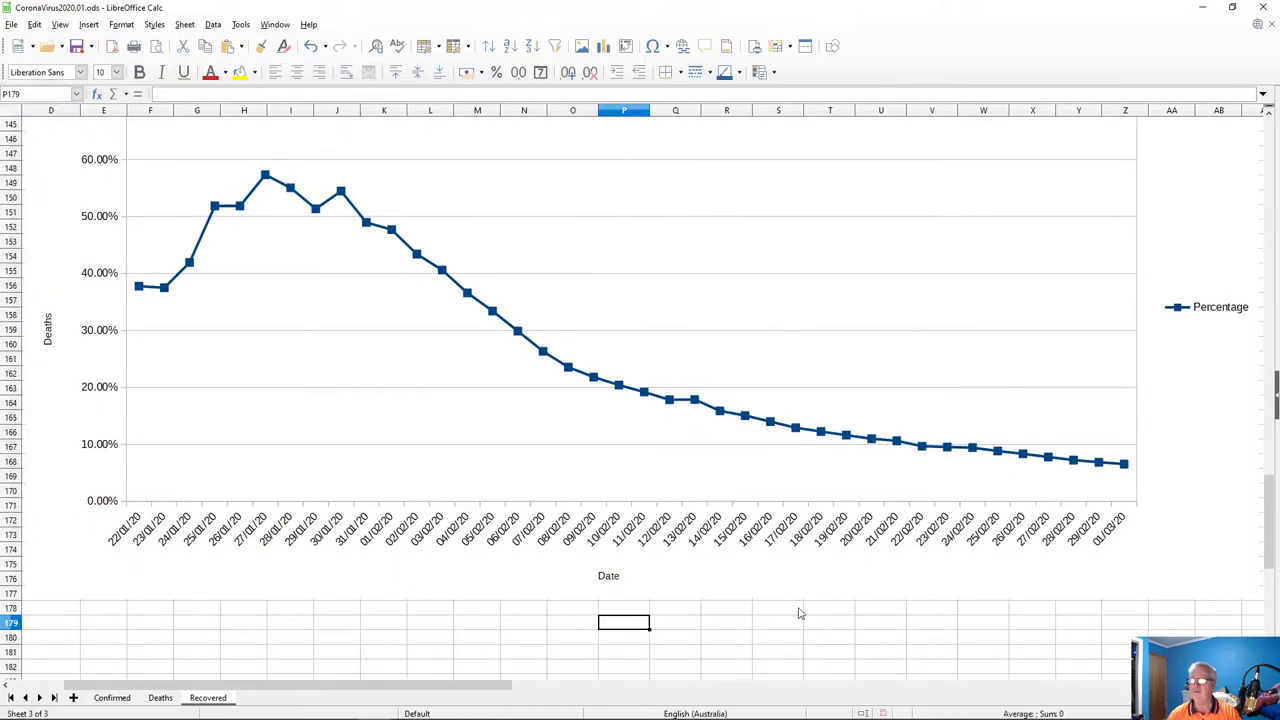
scroll(800, 605, up, 15)
scroll(811, 602, down, 15)
scroll(813, 603, up, 3)
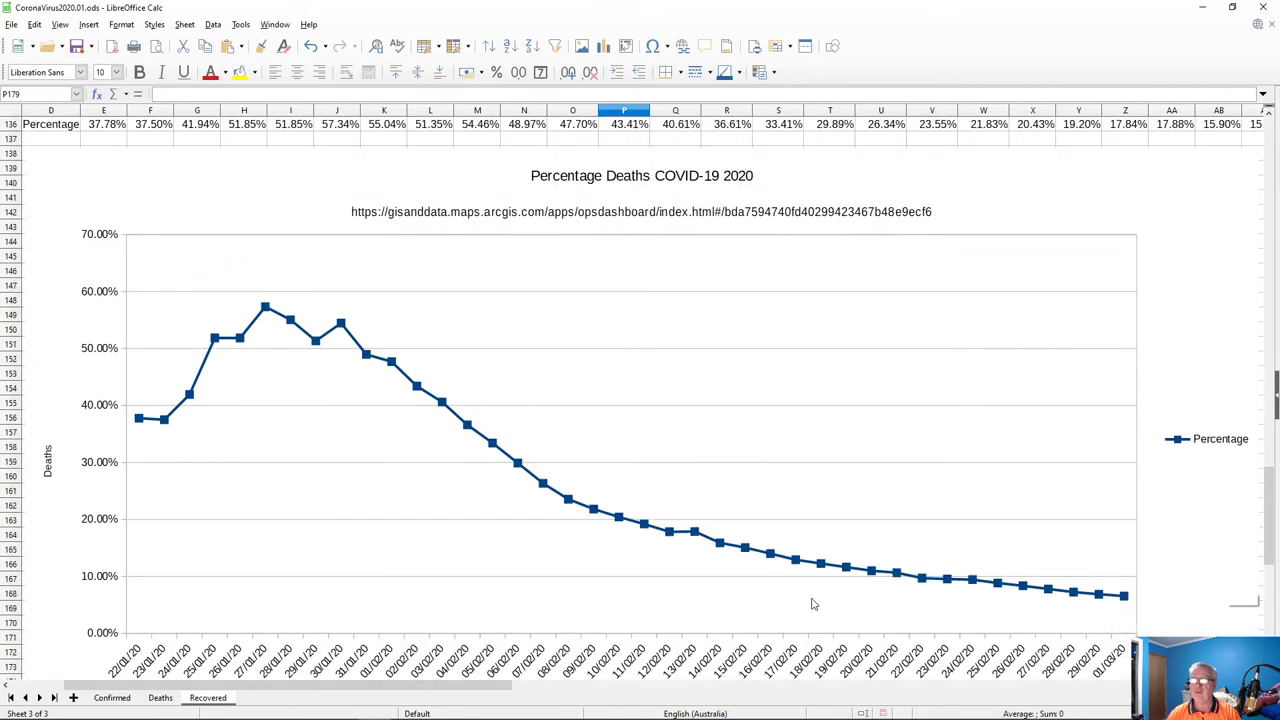
scroll(815, 604, down, 2)
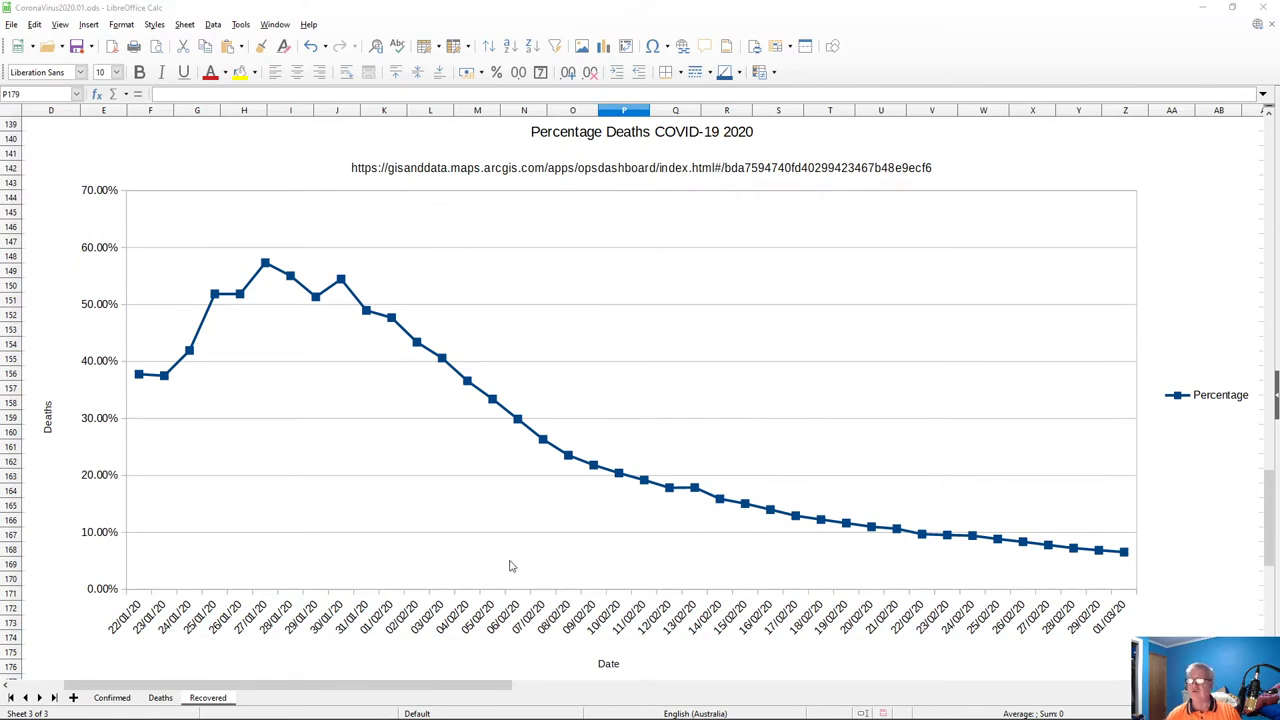
- Switch to the Brave browser and search the web for "Pareto principle" in a new tab
key(alt+Tab)
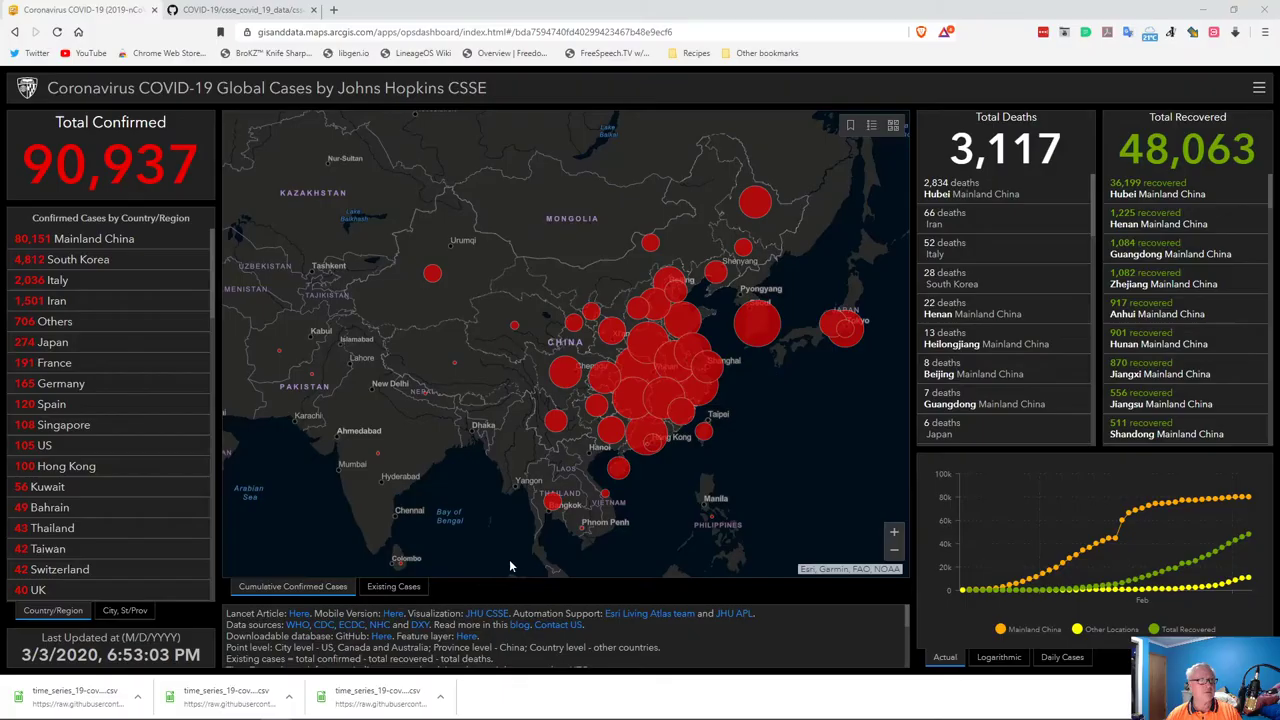
click(335, 10)
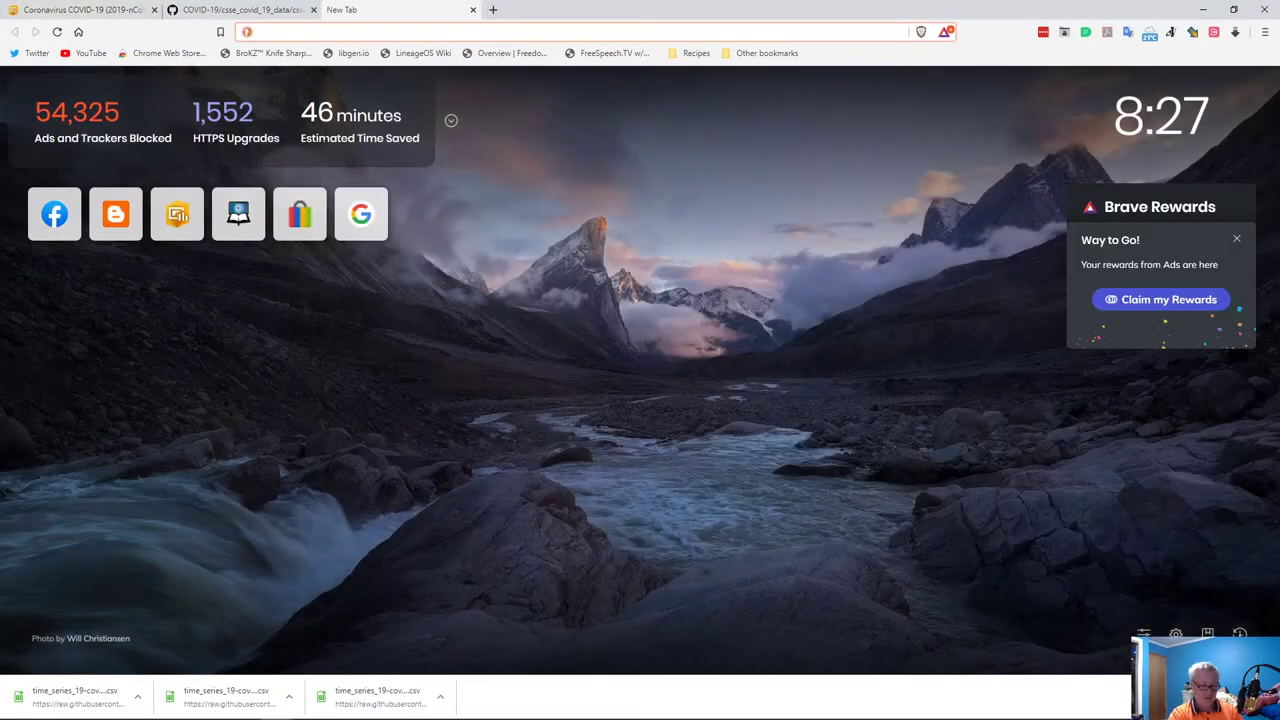
text(Pareto )
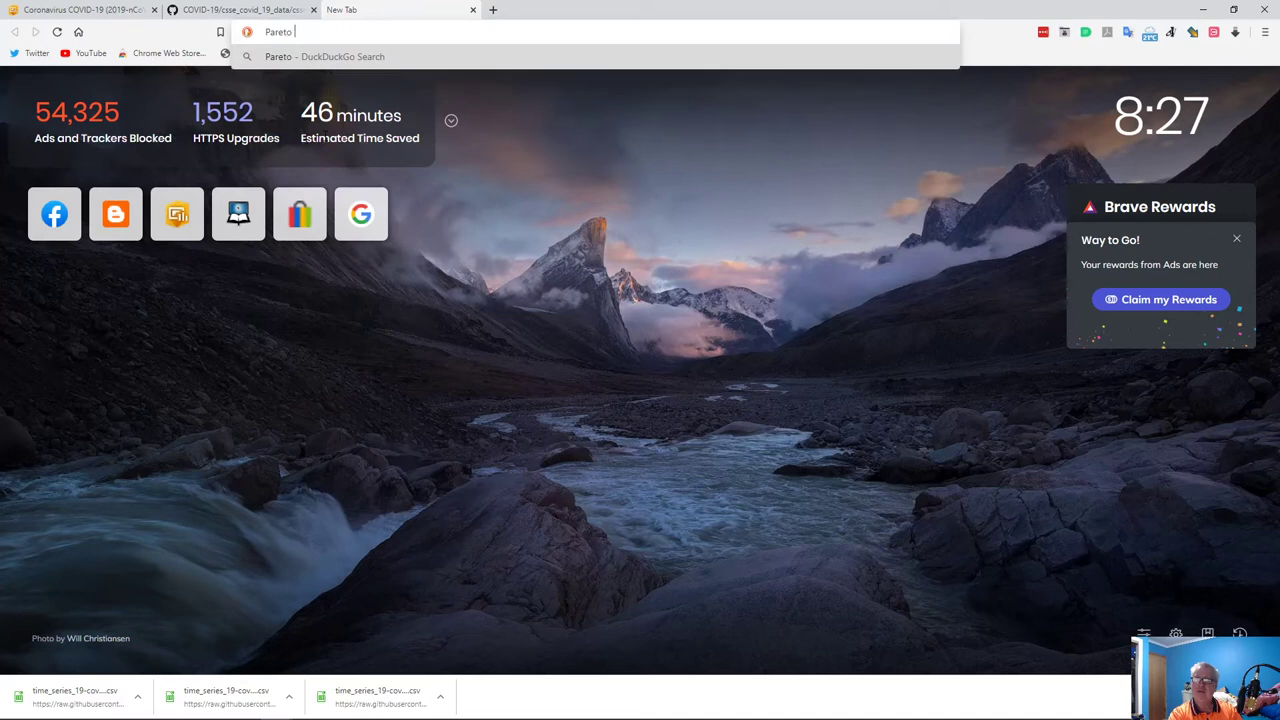
text(principle)
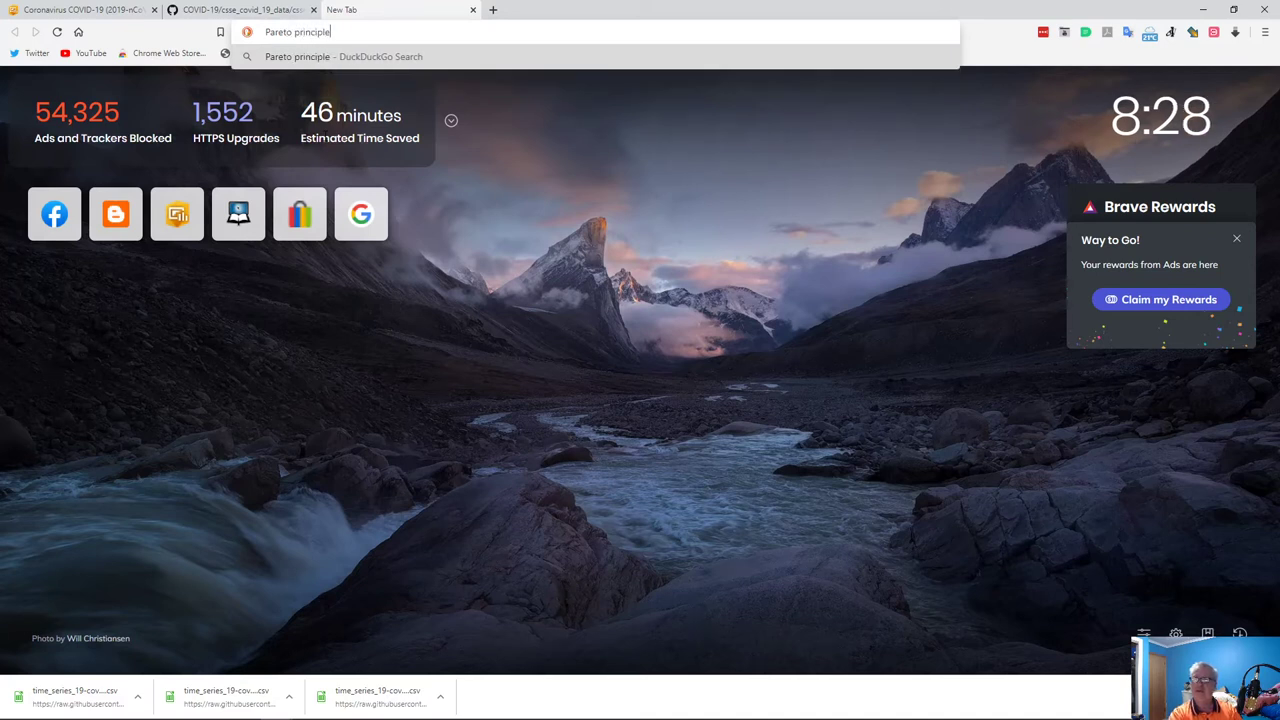
key(Return)
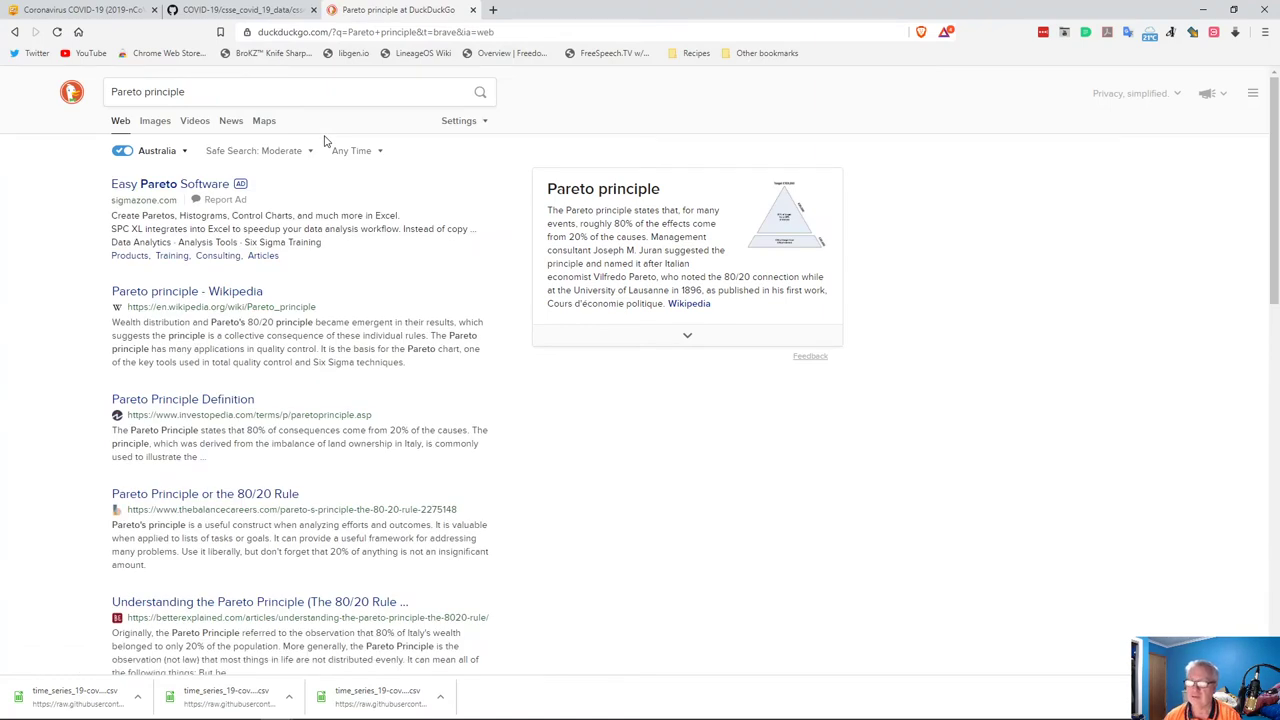
- Open the "Pareto principle - Wikipedia" result in a separate tab and read the article's introduction
middle_click(140, 296)
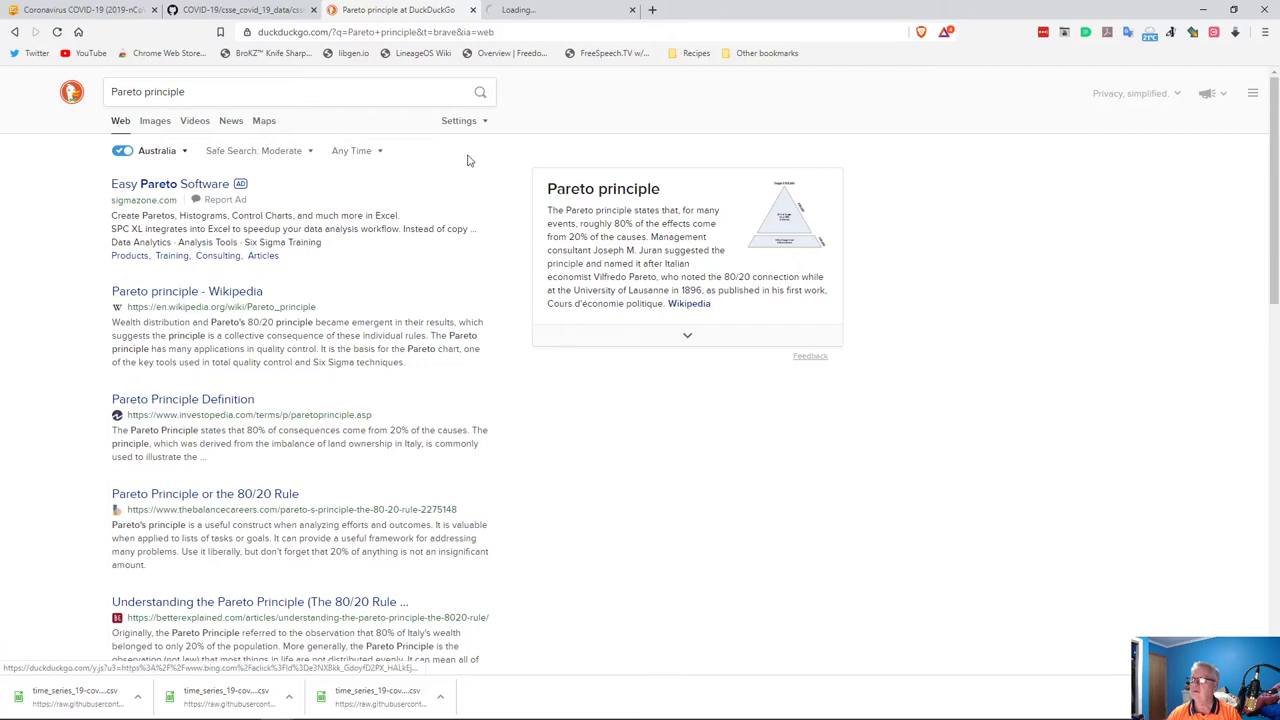
click(524, 12)
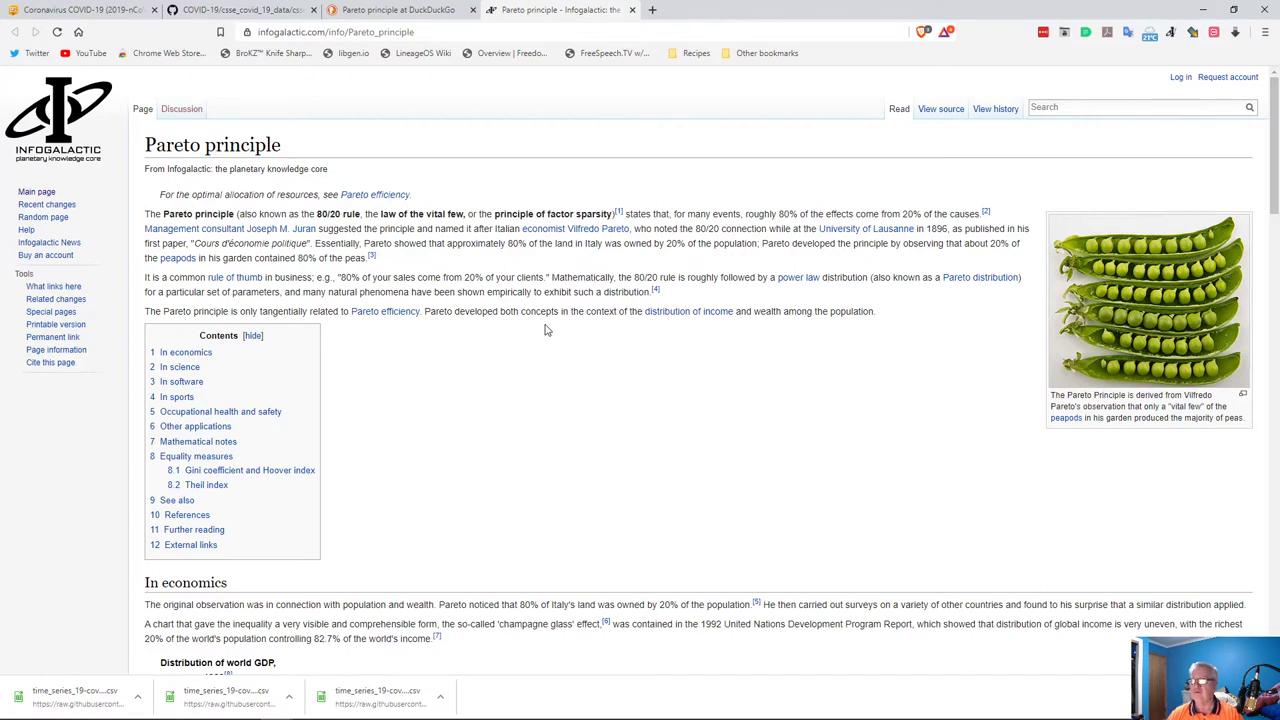
scroll(516, 407, down, 1)
scroll(516, 407, up, 1)
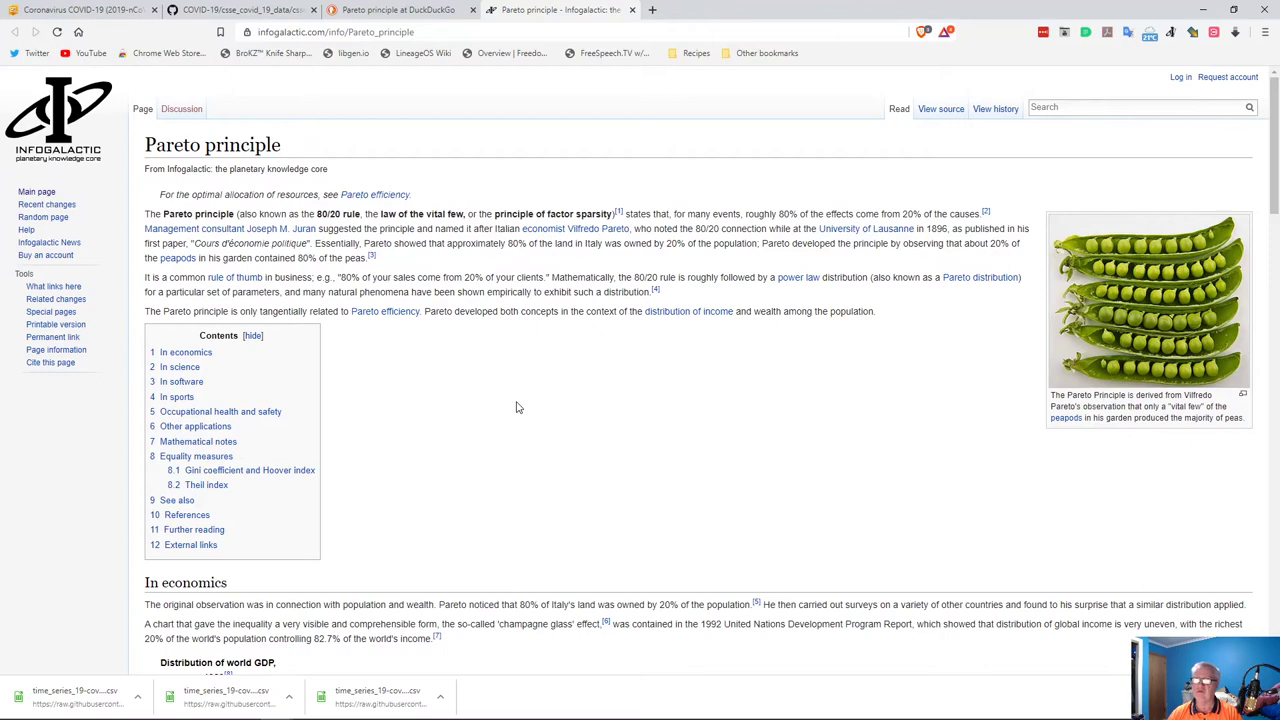
- Skim the whole Pareto principle article, from its applications and mathematical notes down to the references, and return to its introduction
scroll(516, 407, down, 3)
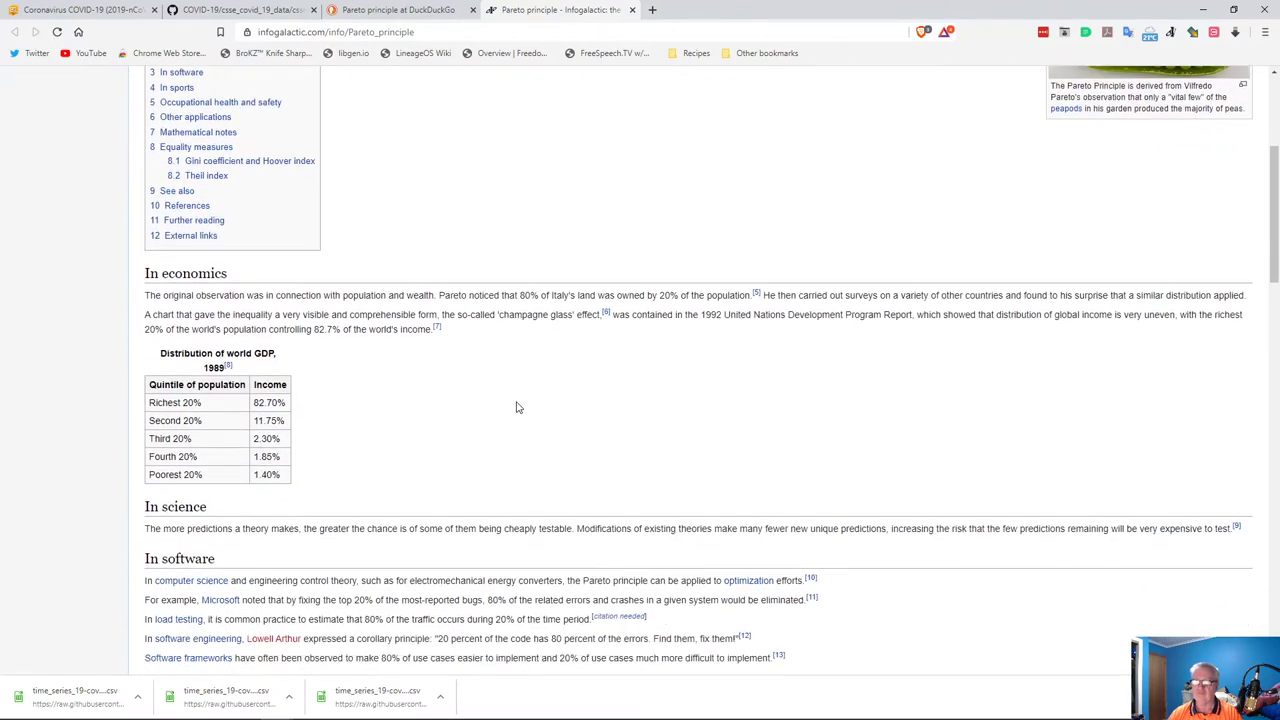
scroll(516, 407, down, 10)
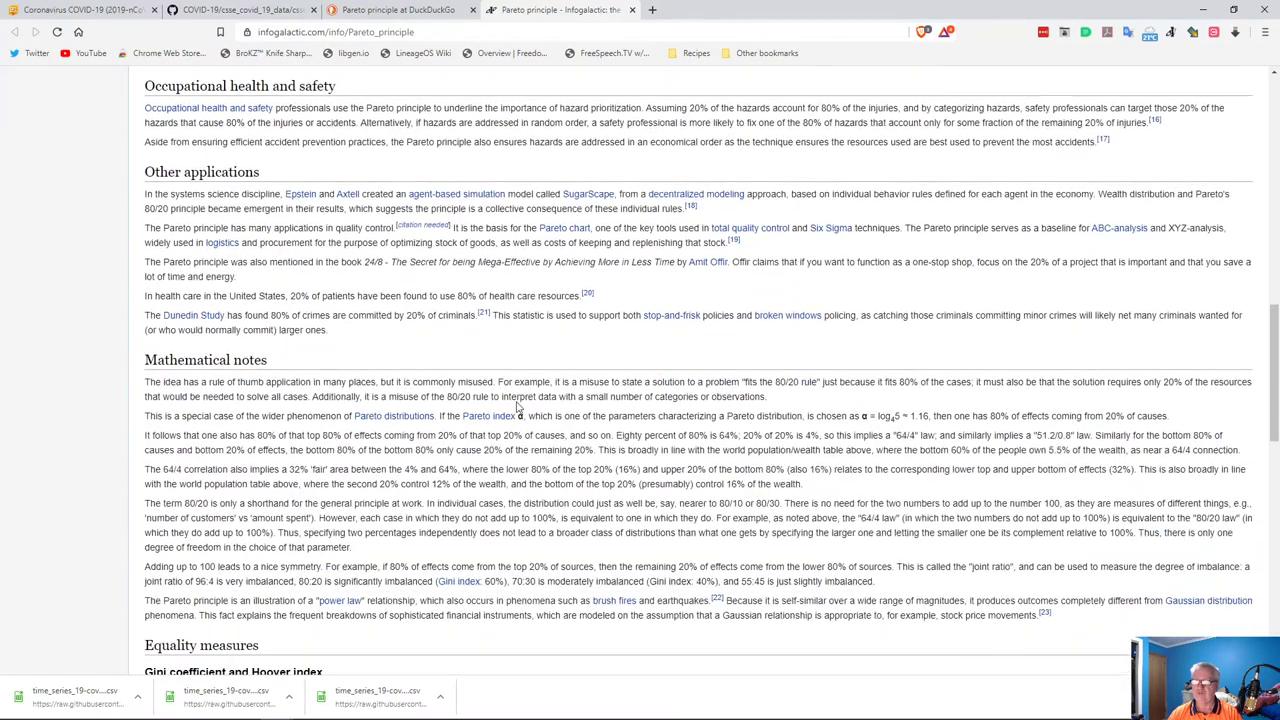
scroll(516, 407, down, 5)
scroll(577, 402, up, 8)
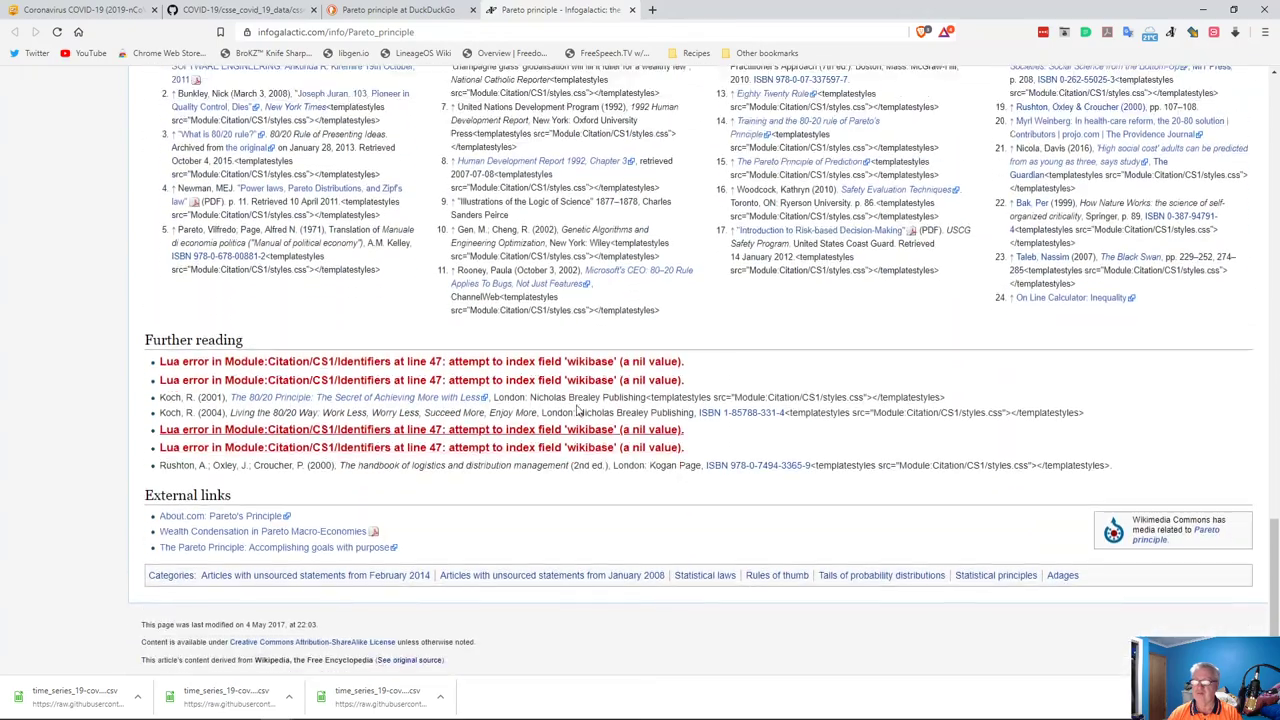
scroll(577, 402, up, 10)
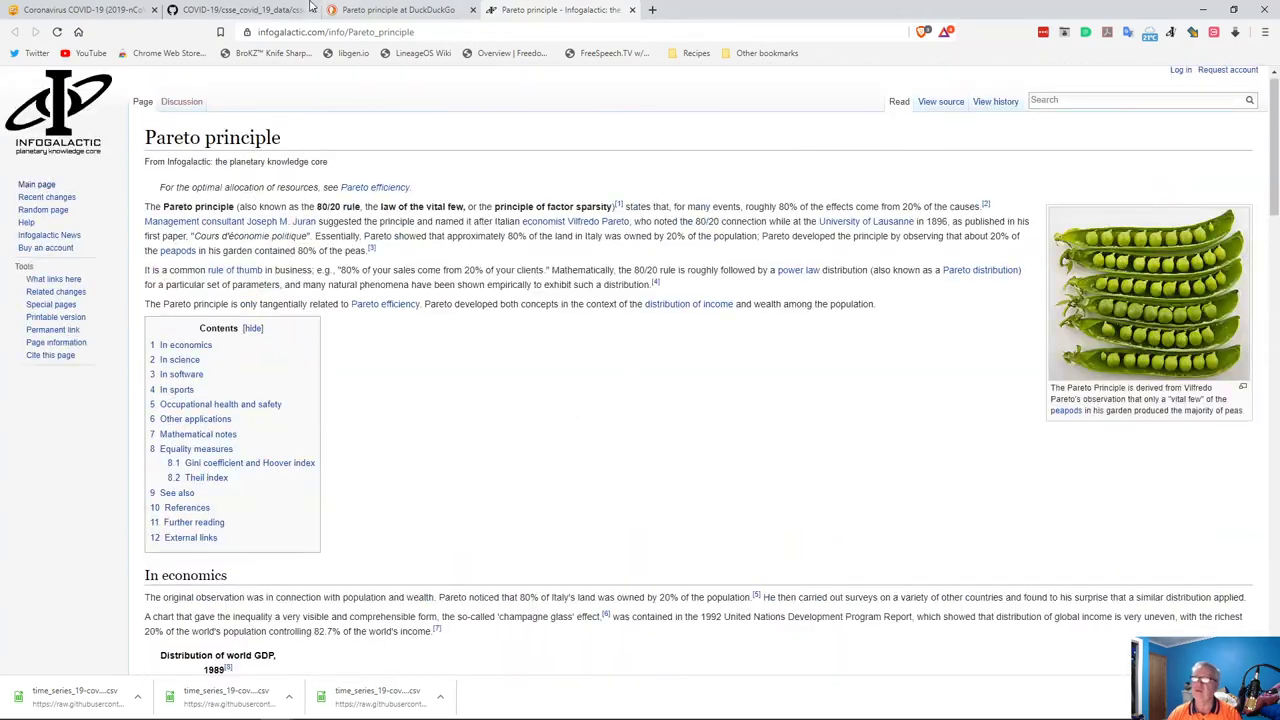
- Go back to the DuckDuckGo results for "Pareto principle" and look through the image results for a suitable graph
click(375, 18)
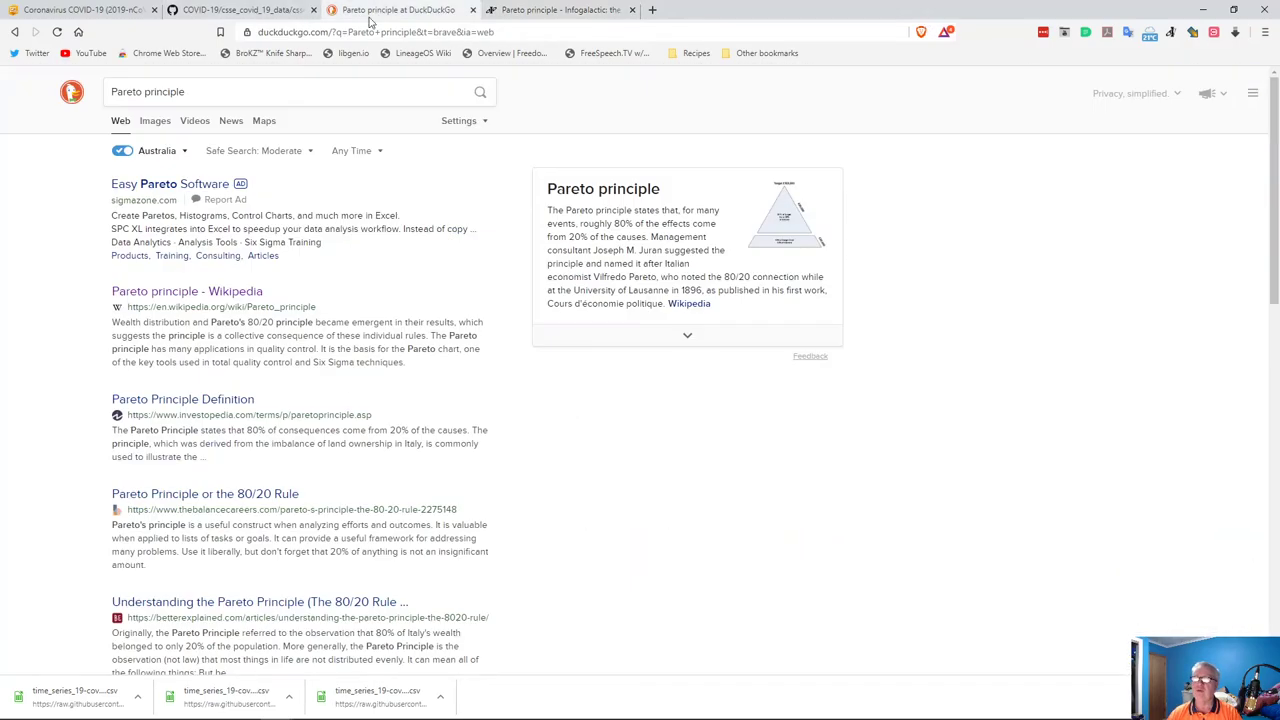
click(162, 126)
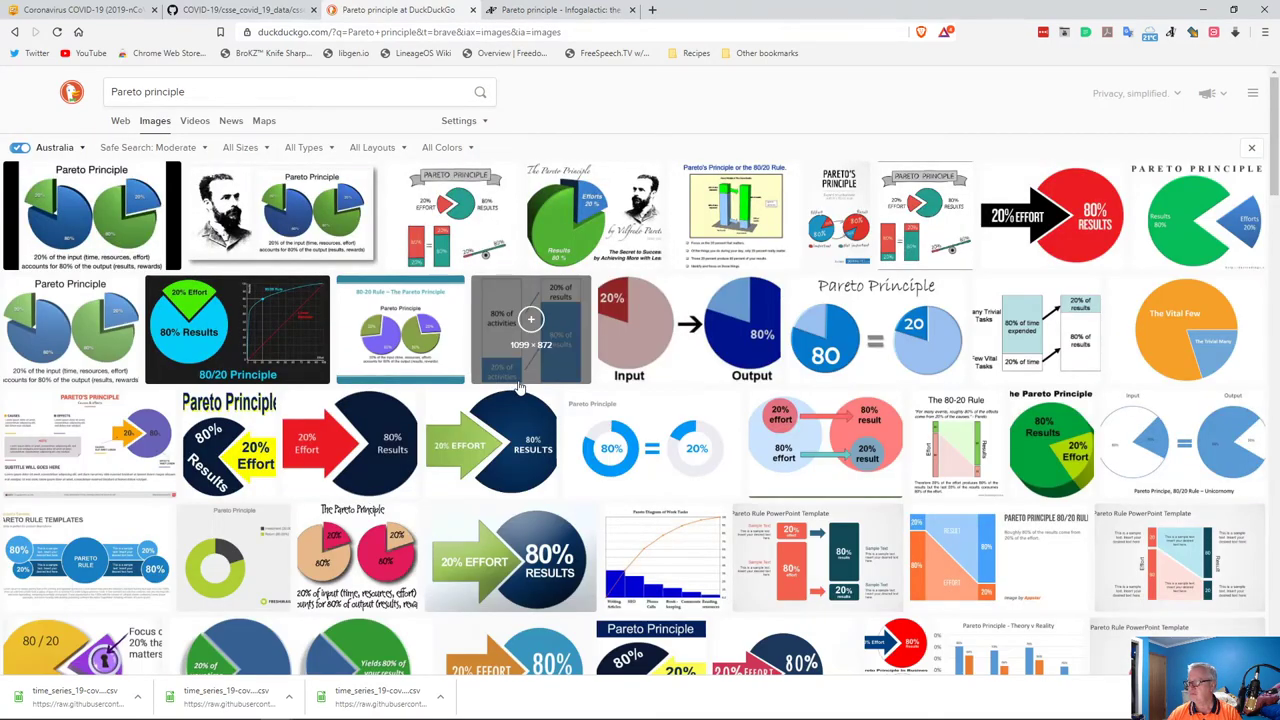
scroll(519, 390, down, 1)
scroll(519, 390, down, 2)
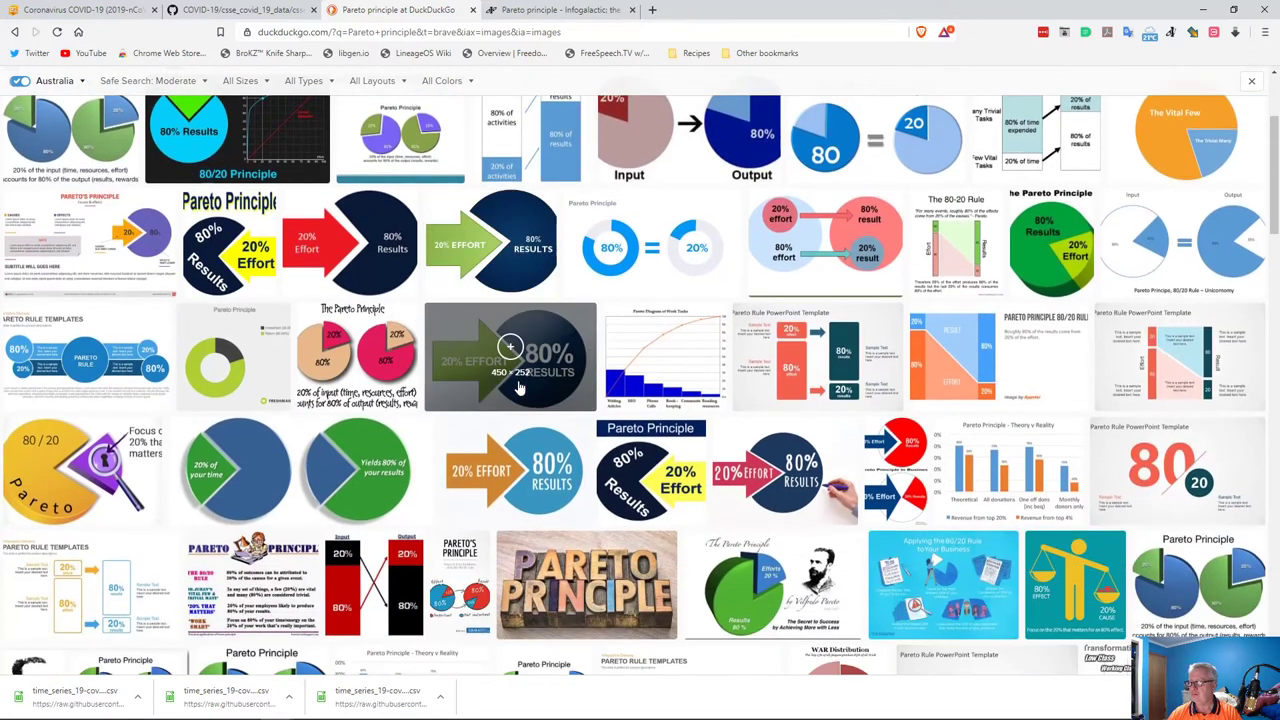
scroll(510, 380, down, 5)
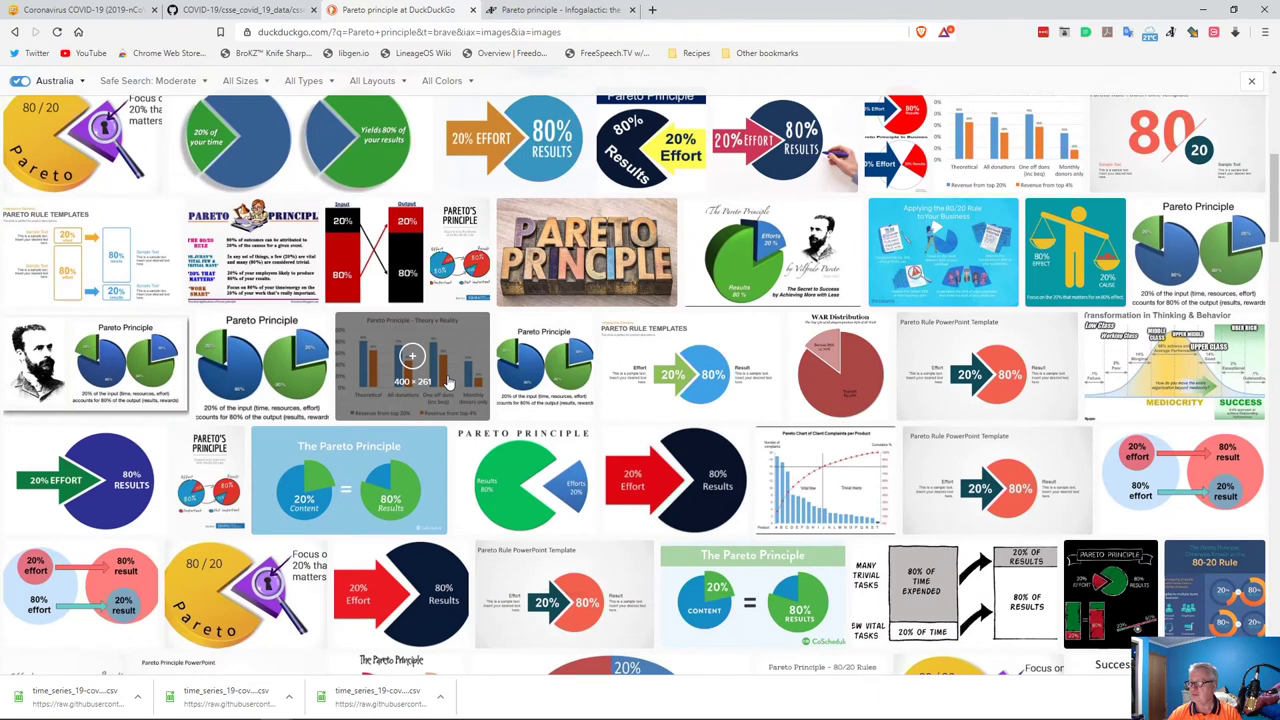
scroll(447, 383, down, 5)
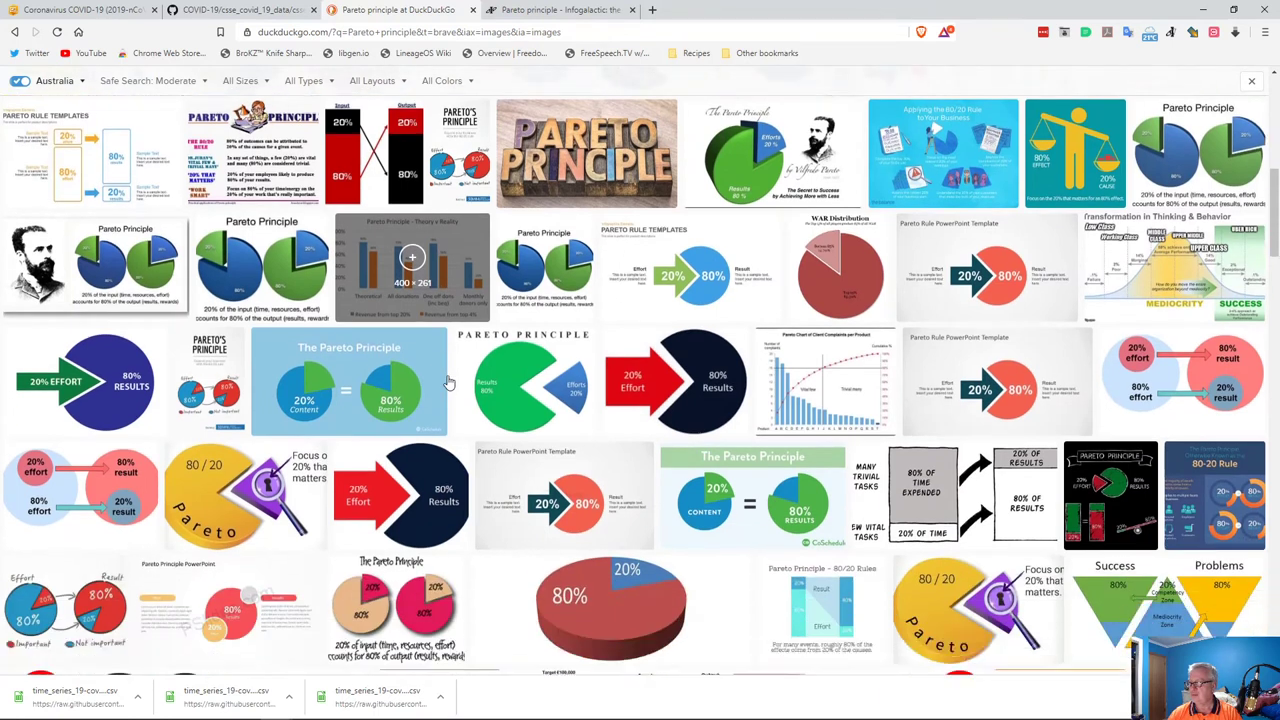
scroll(447, 383, down, 4)
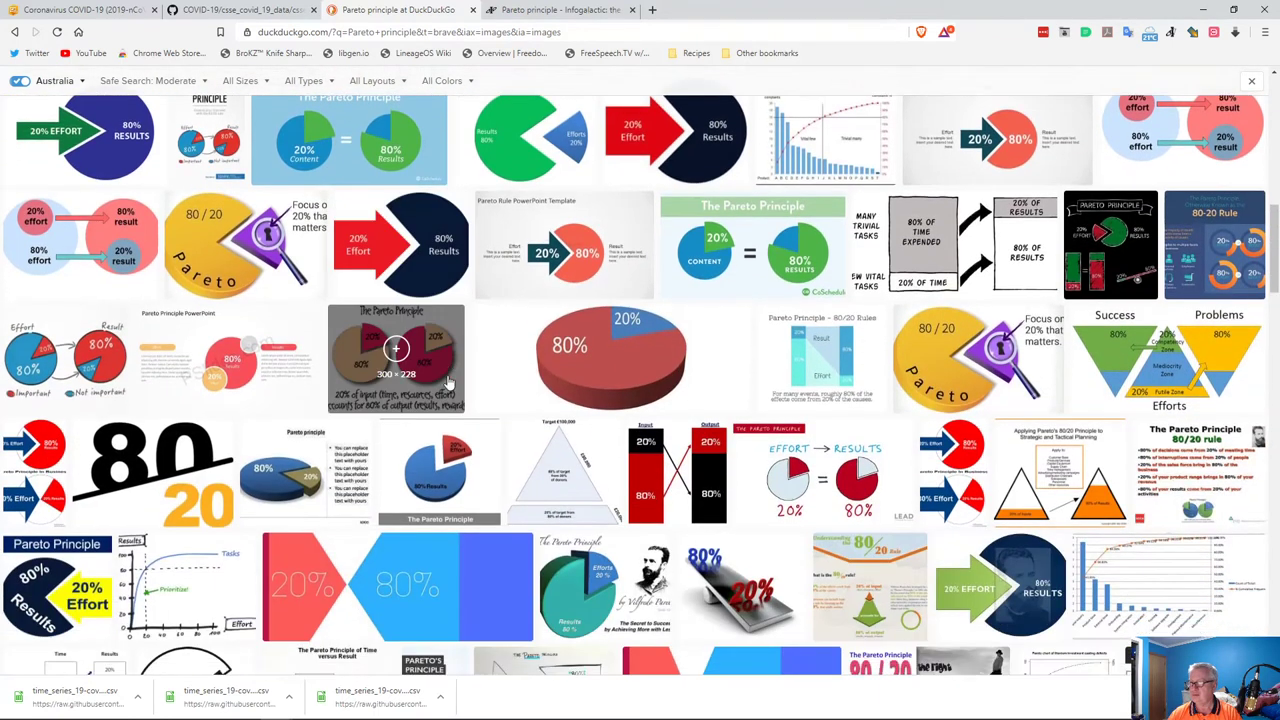
scroll(447, 383, down, 6)
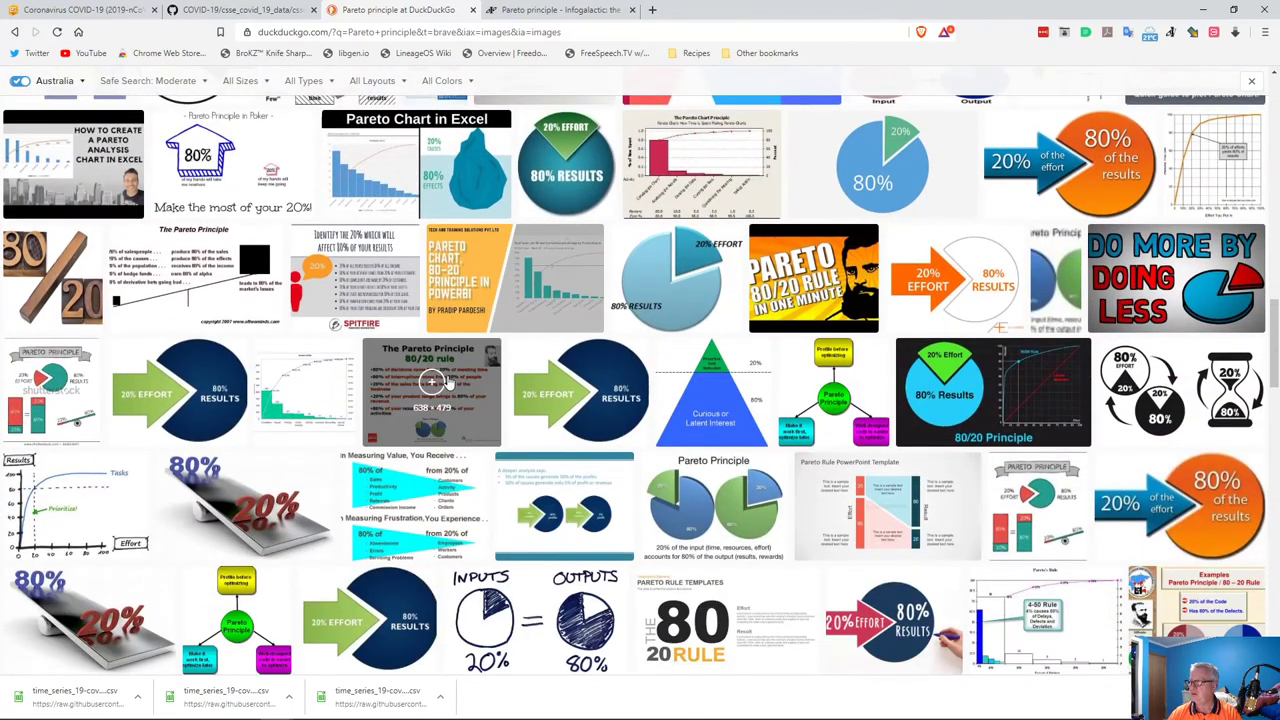
scroll(447, 383, down, 7)
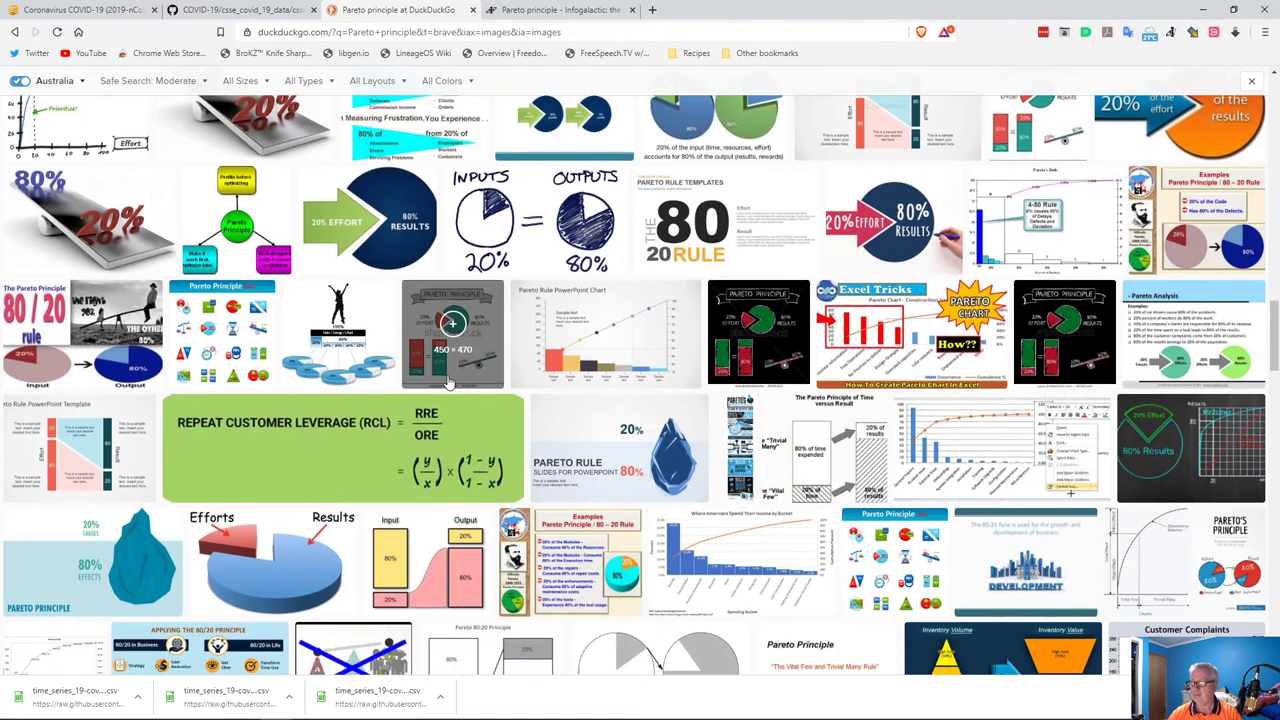
scroll(447, 383, down, 4)
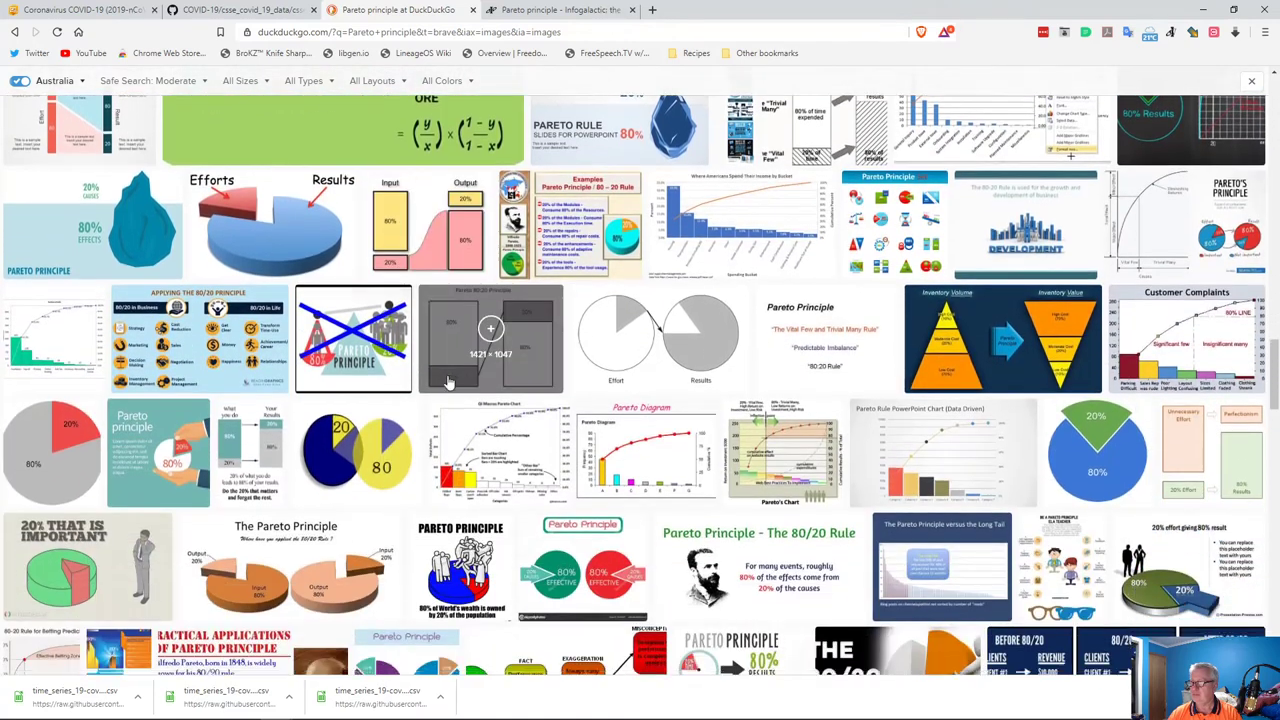
scroll(447, 383, down, 7)
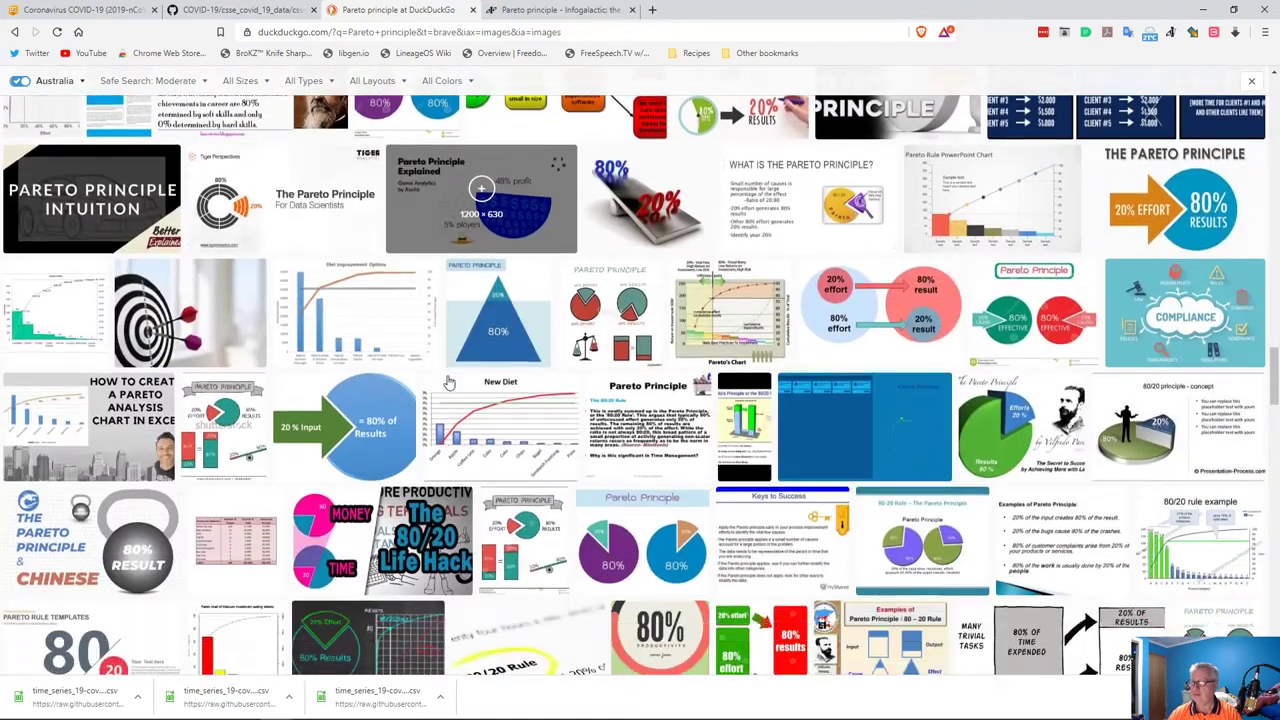
scroll(448, 382, up, 9)
scroll(448, 382, up, 15)
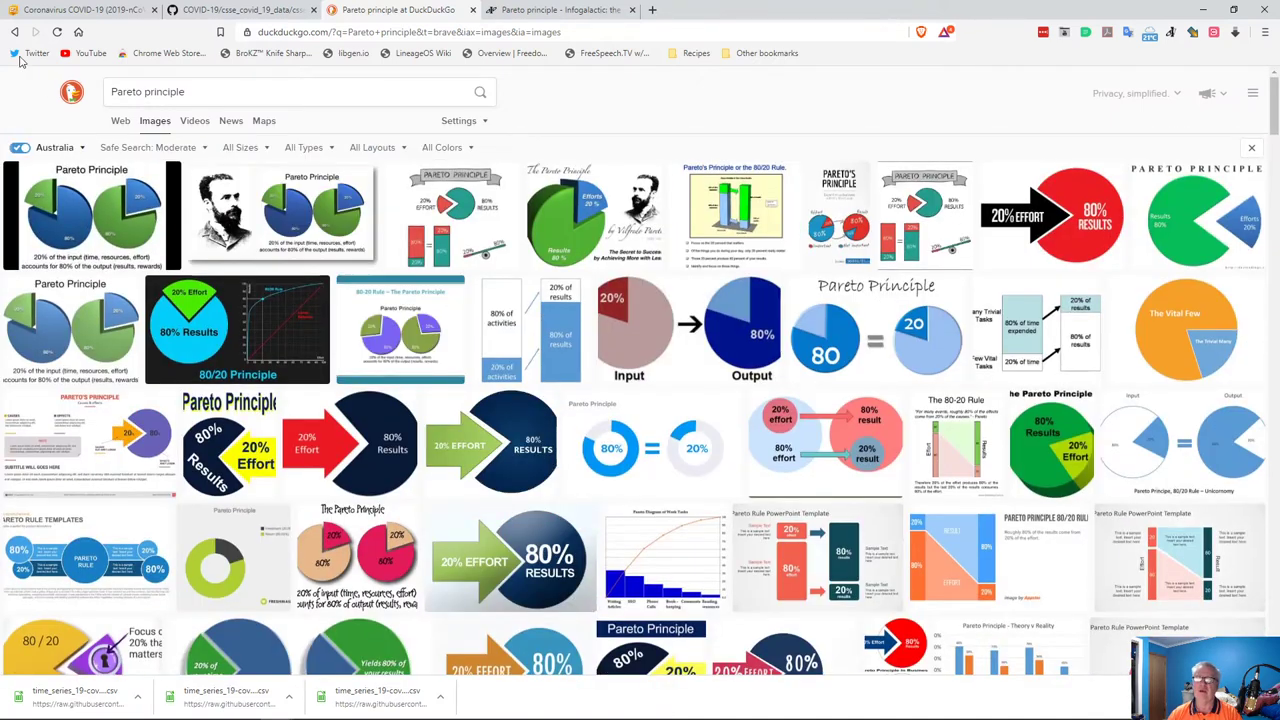
- Return to the web results and change the search to "Pareto graph"
click(14, 31)
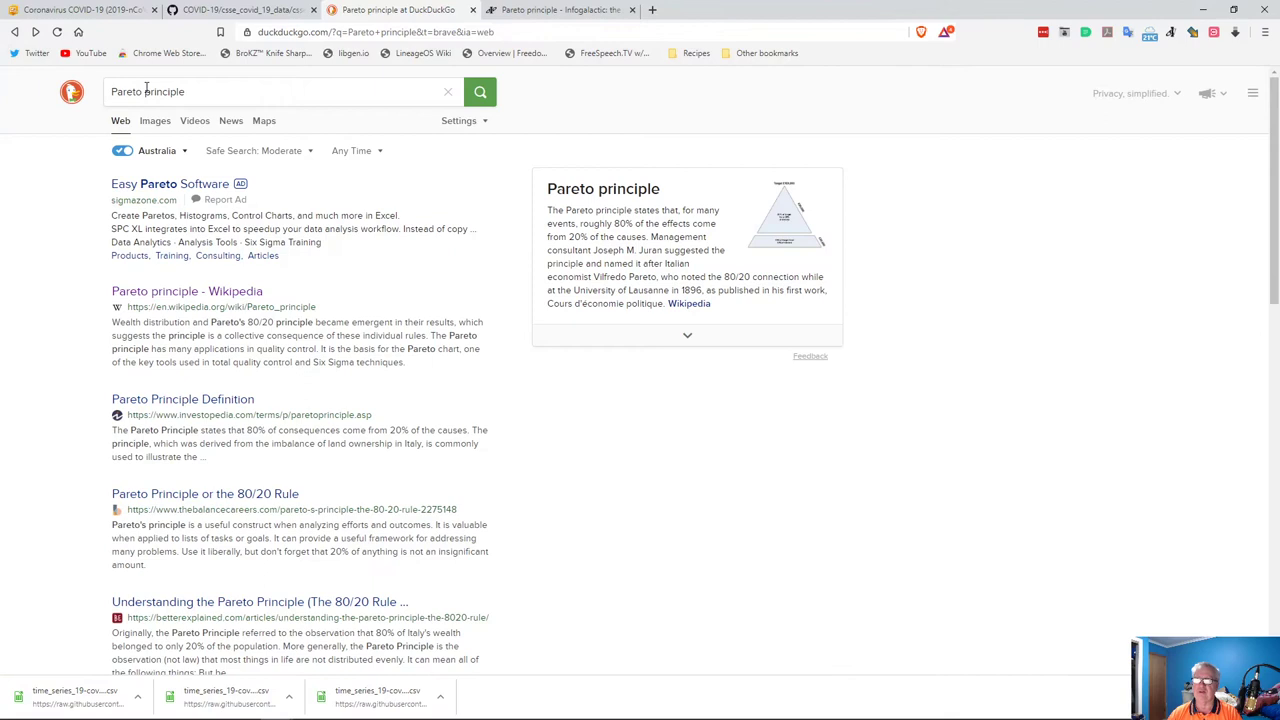
double_click(146, 91)
text(graph)
key(Return)
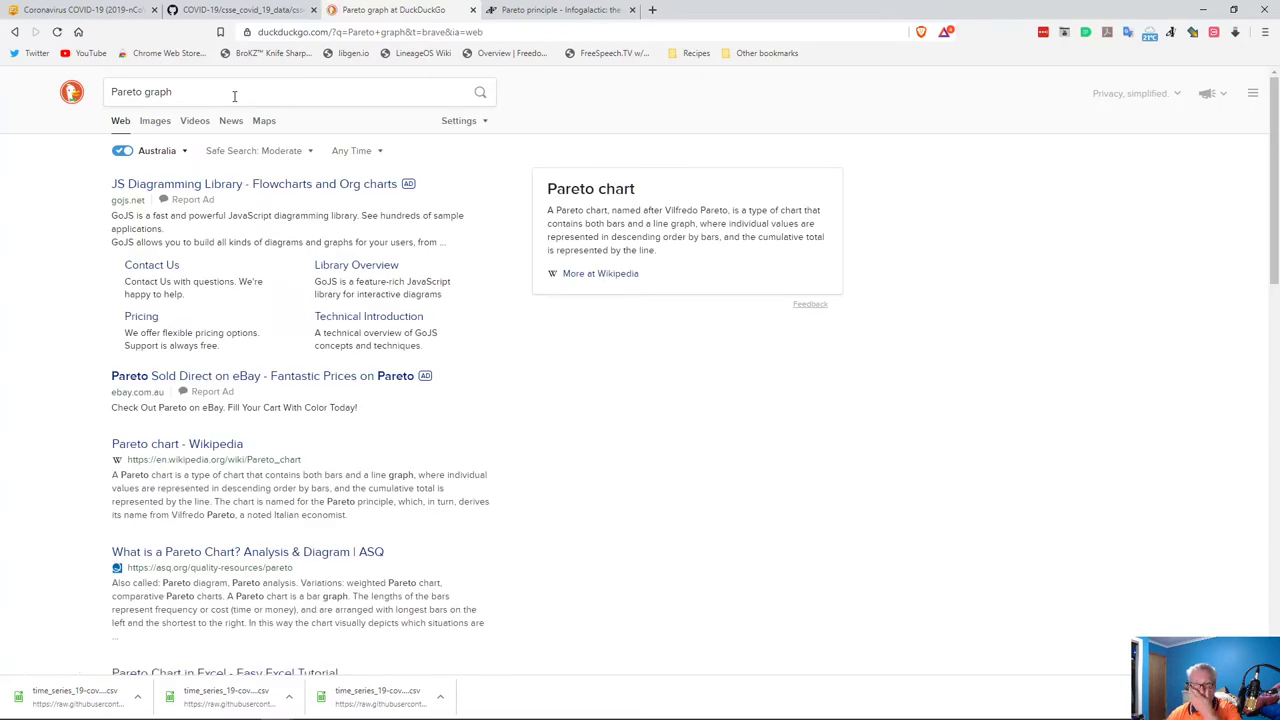
- Open the "Pareto chart - Wikipedia" result in a separate tab and examine the article's description and example charts
middle_click(137, 452)
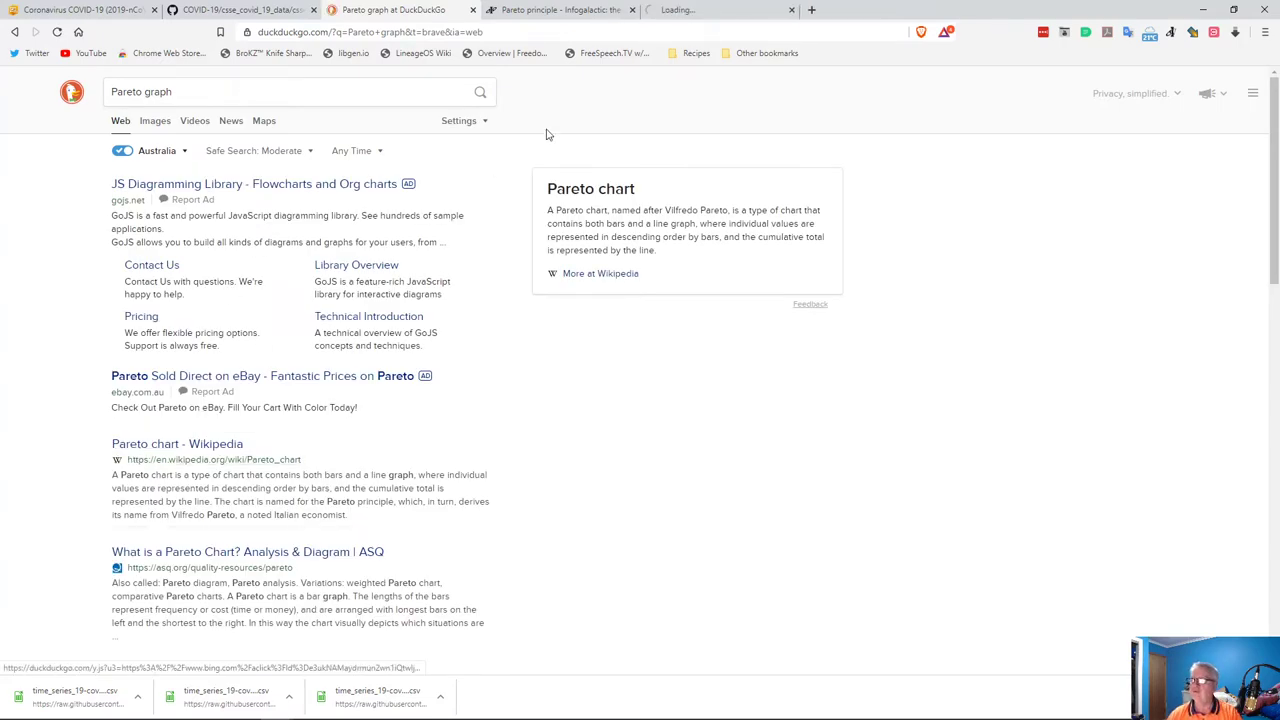
click(697, 12)
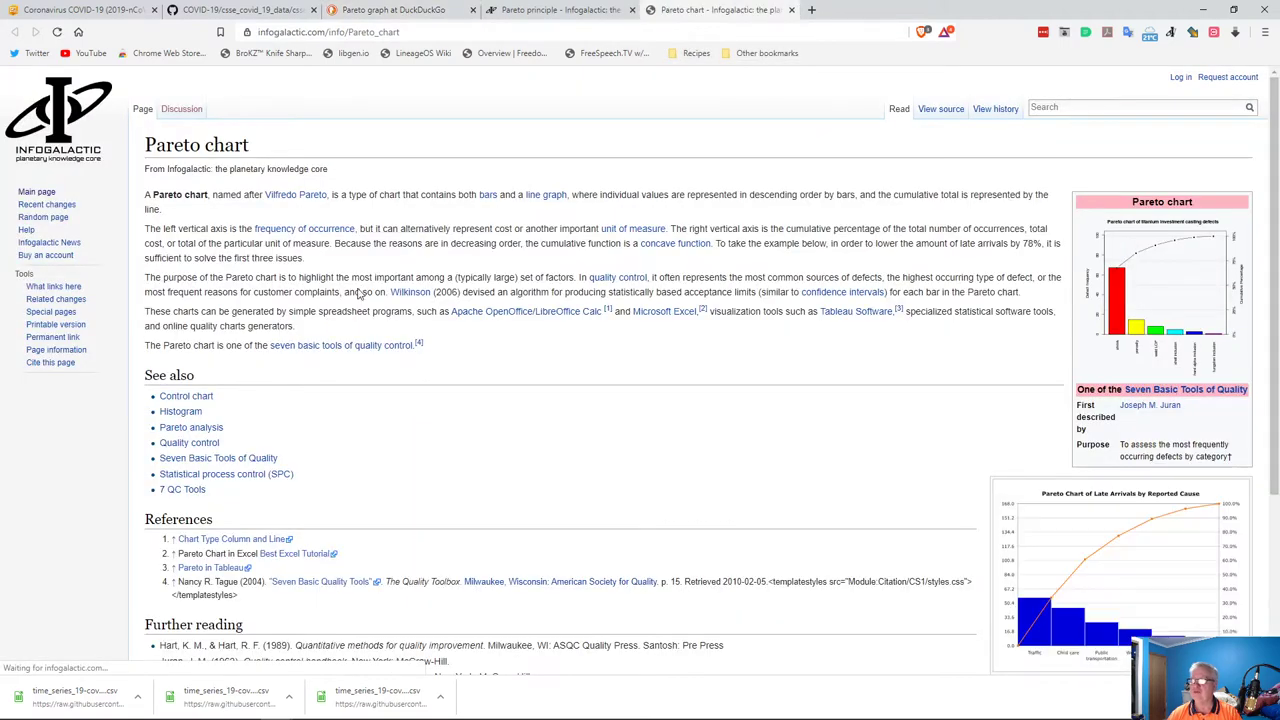
scroll(697, 411, down, 3)
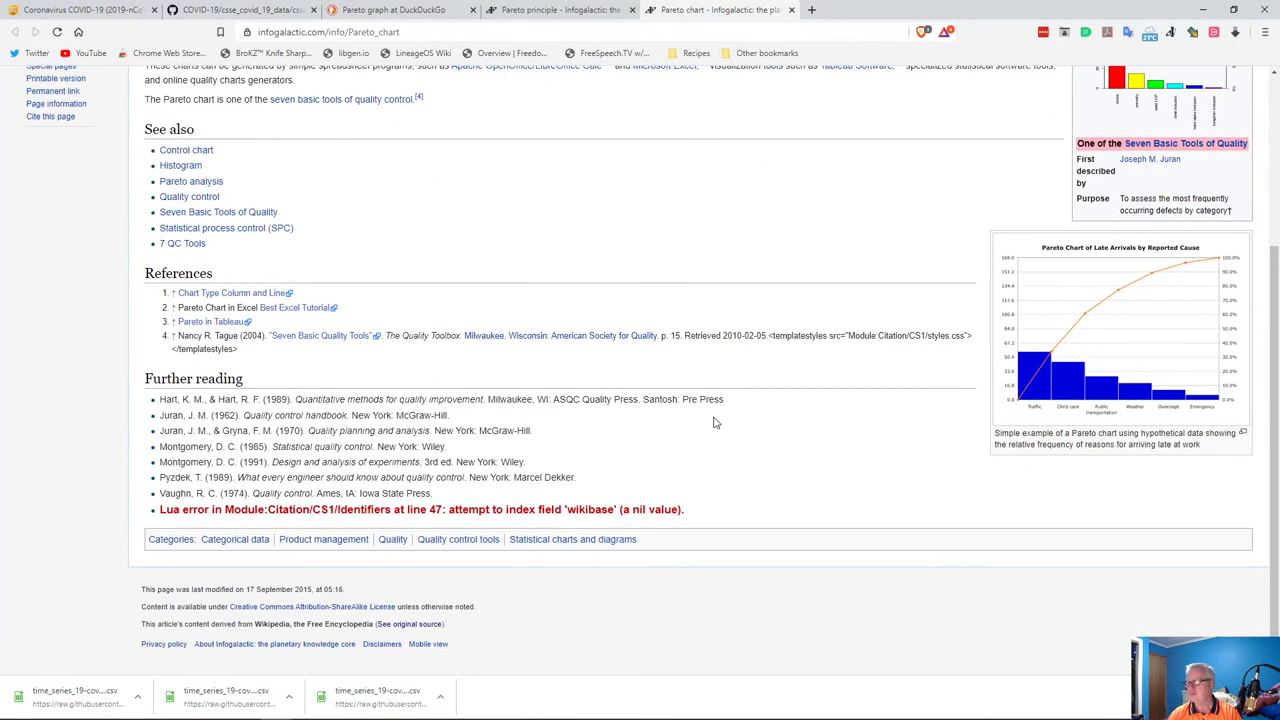
scroll(759, 416, up, 3)
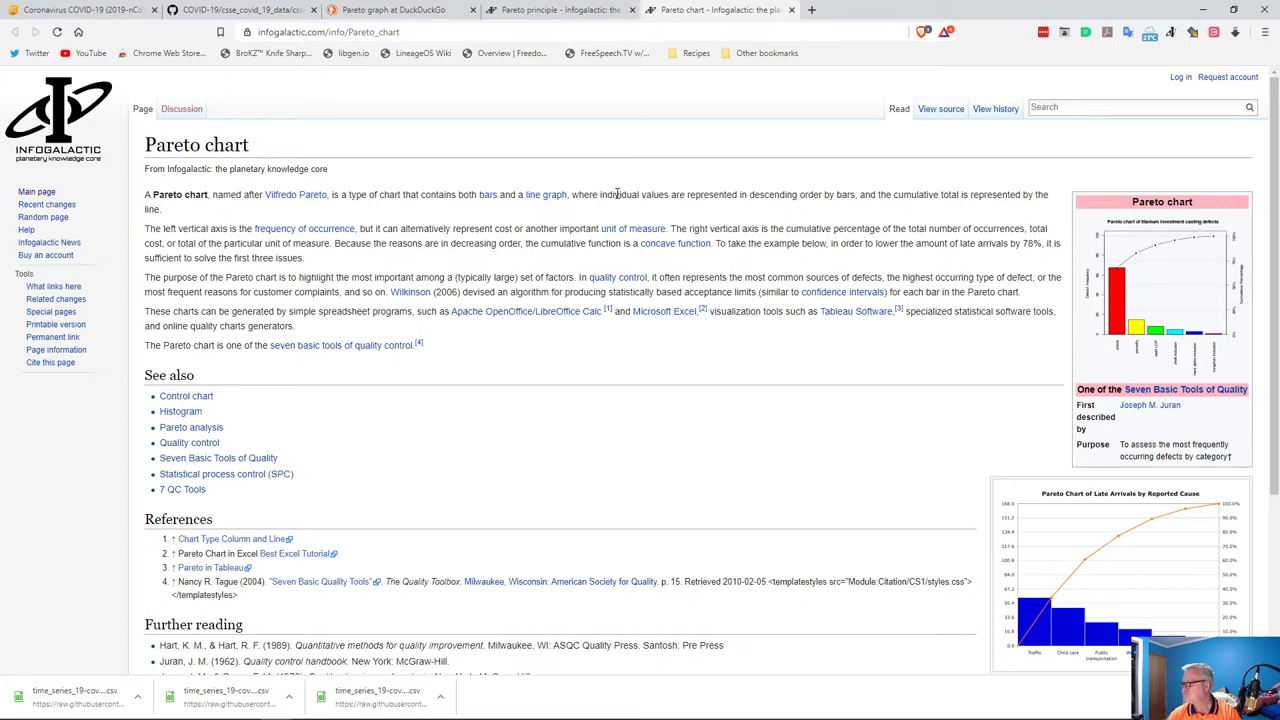
scroll(420, 381, down, 3)
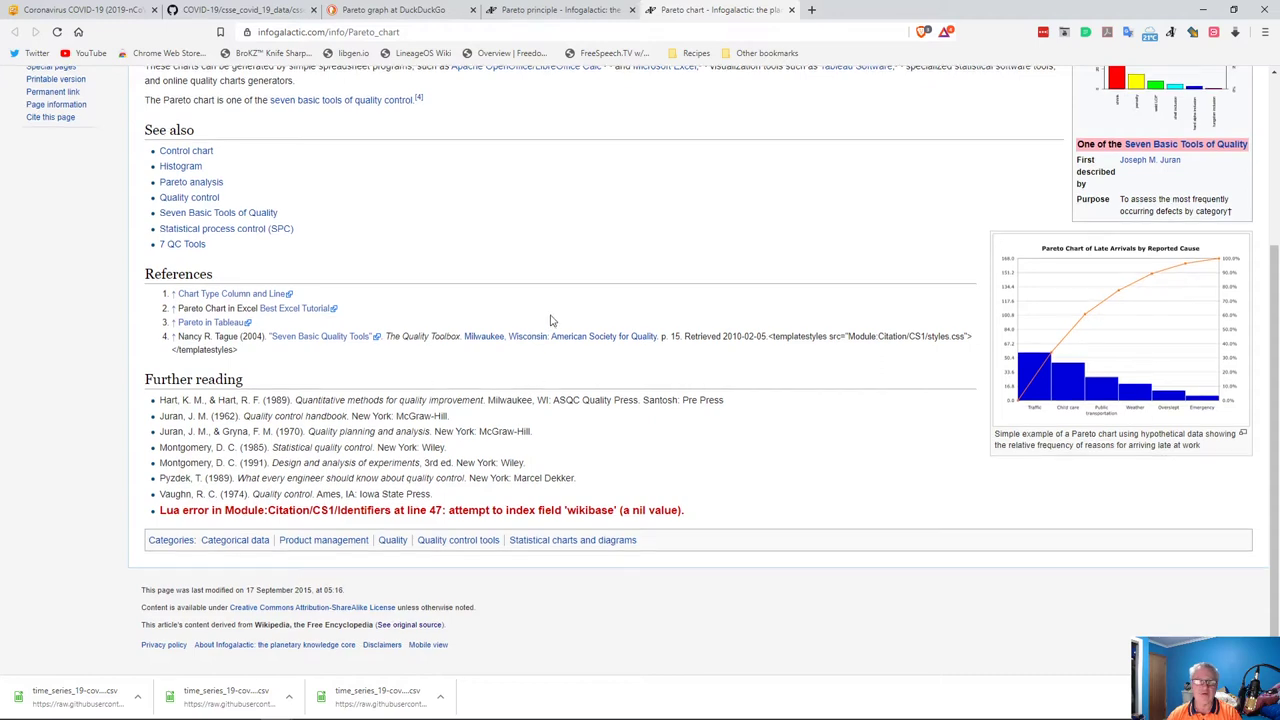
scroll(545, 340, up, 3)
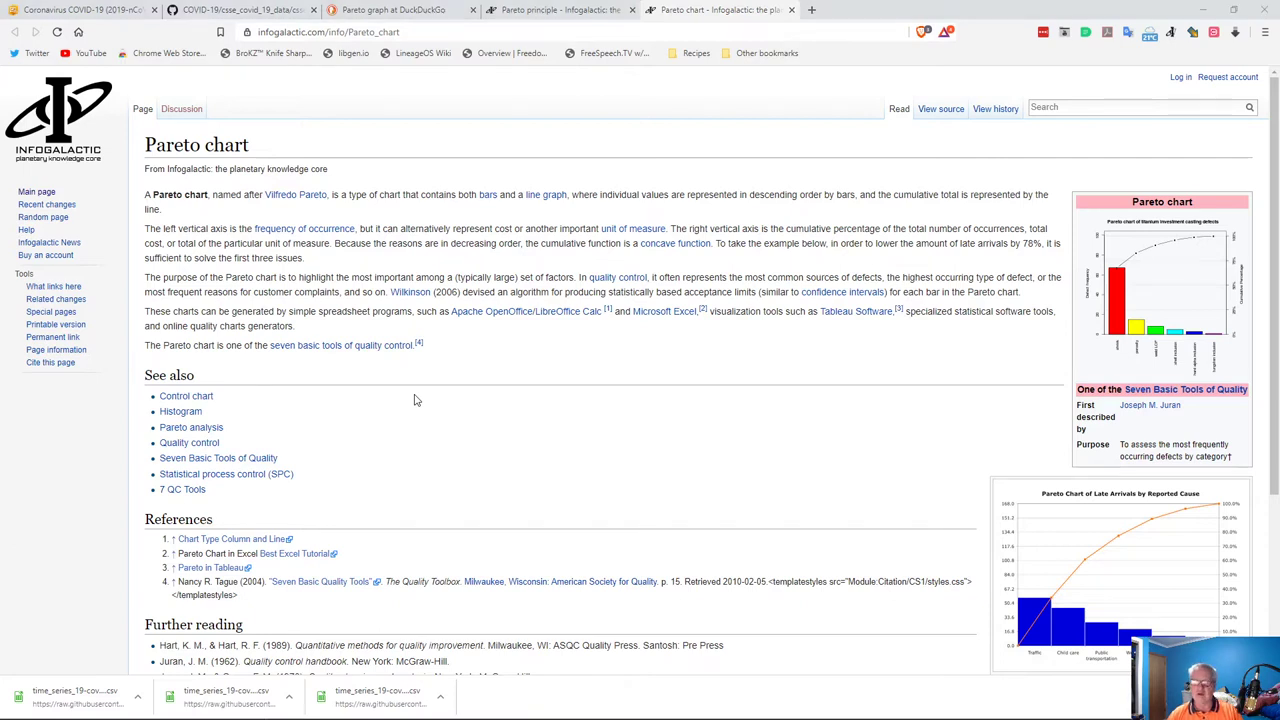
- Switch to LibreOffice Calc to compare the death percentage line chart with the Pareto example, and return to Brave
key(alt+Tab)
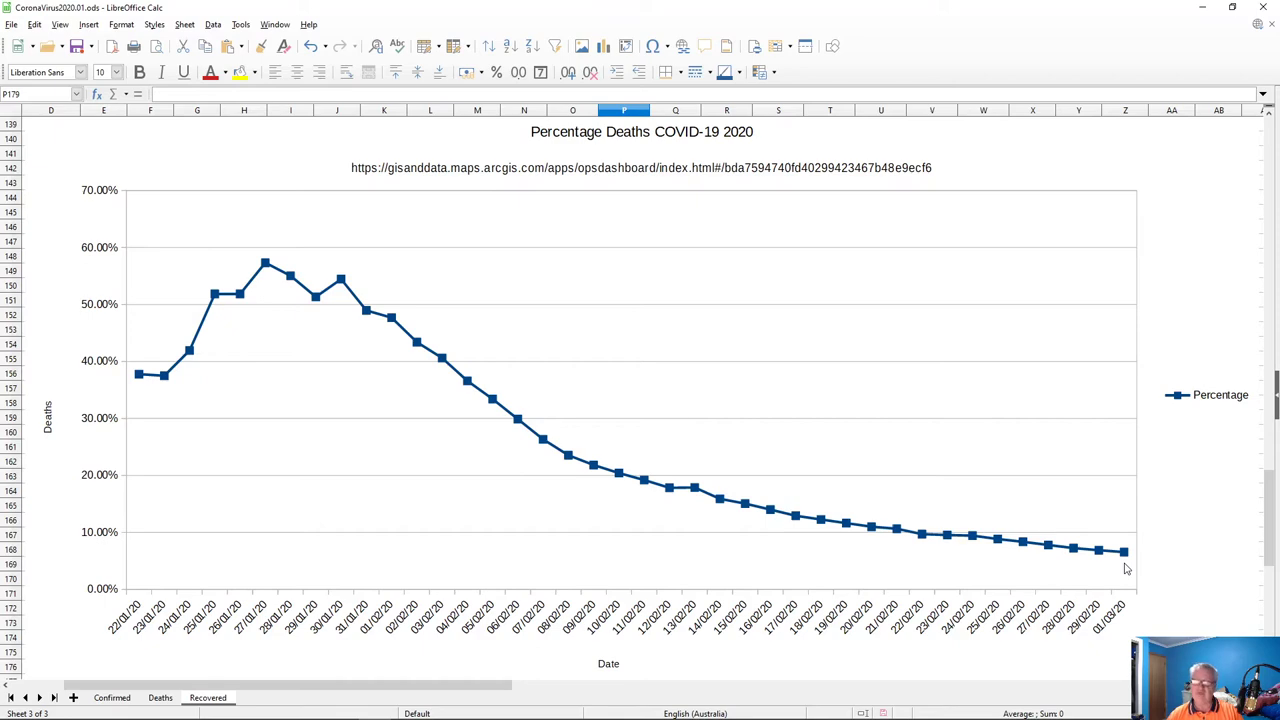
key(alt+Tab)
key(alt+Tab)
key(alt+Tab)
- Reload the Johns Hopkins coronavirus dashboard and examine its latest figures and the case map over Europe and Asia
click(210, 11)
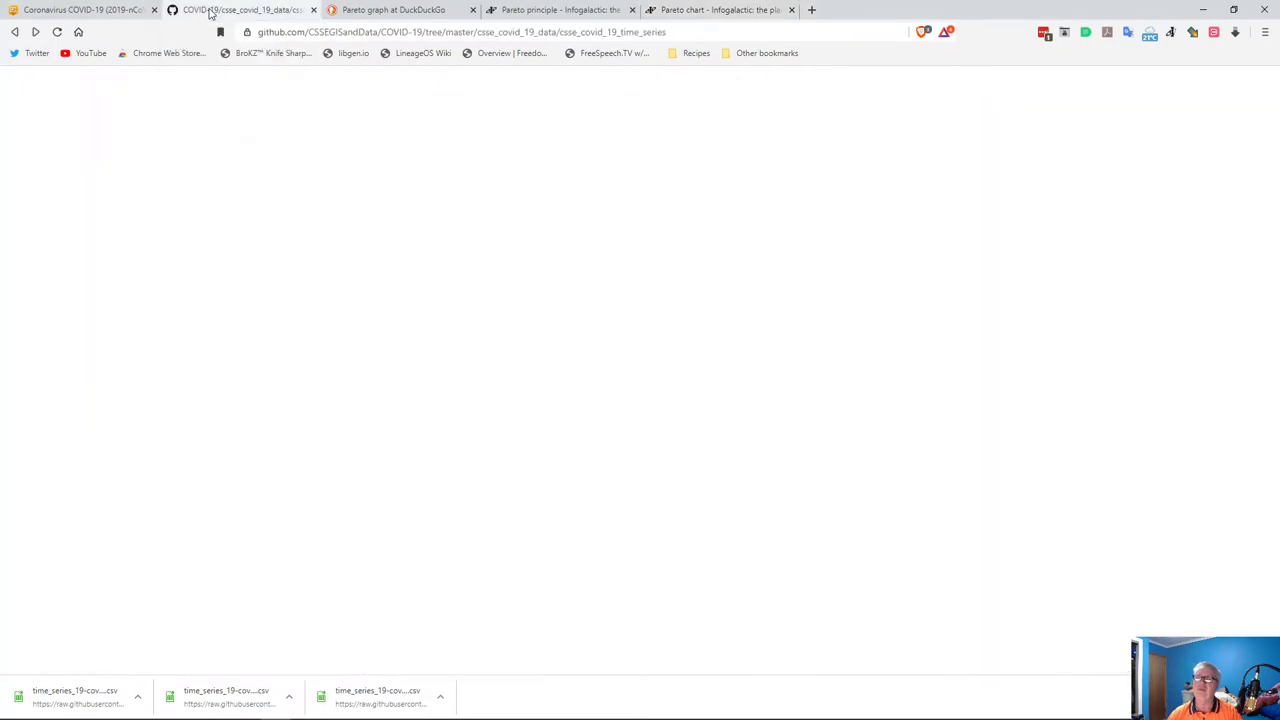
click(88, 12)
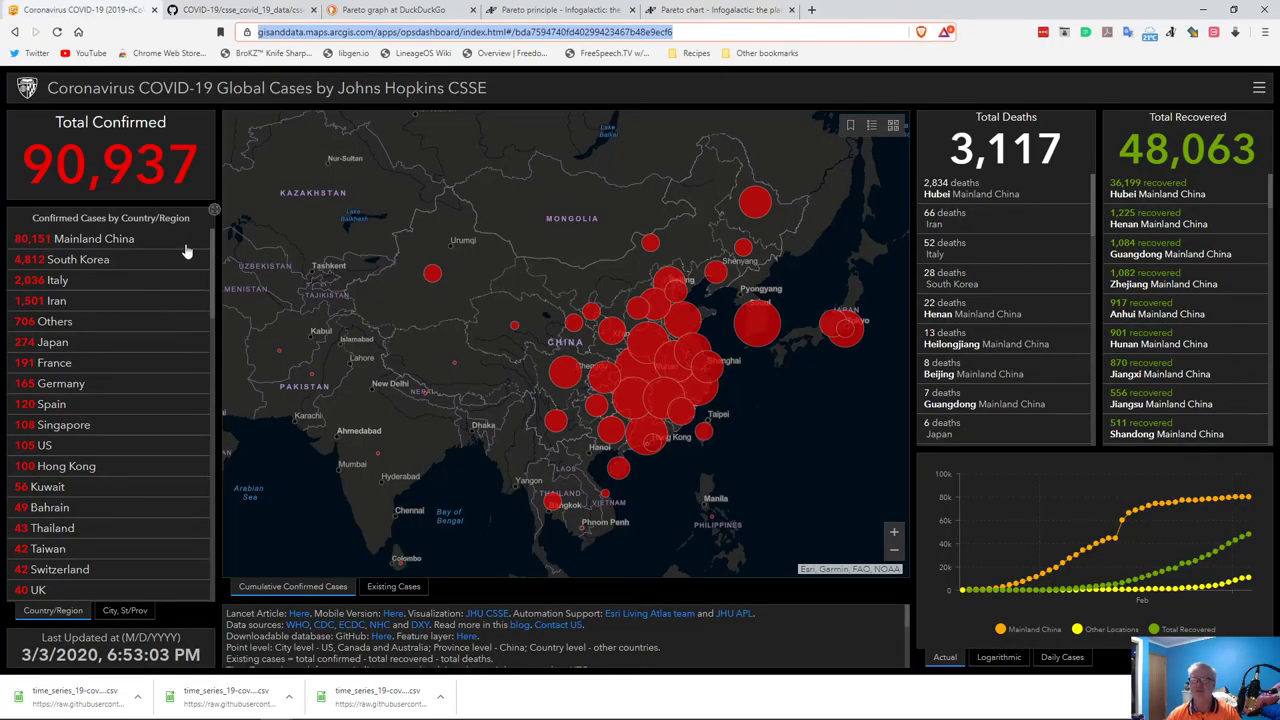
click(57, 32)
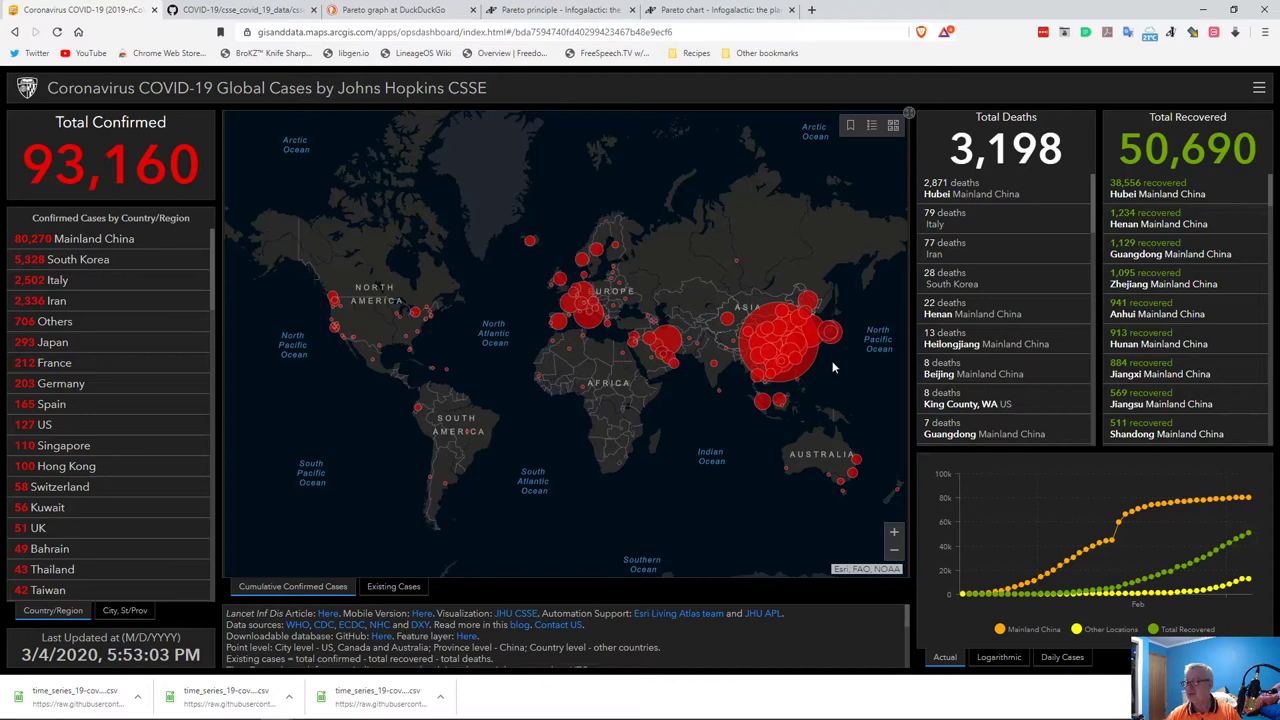
scroll(806, 330, up, 1)
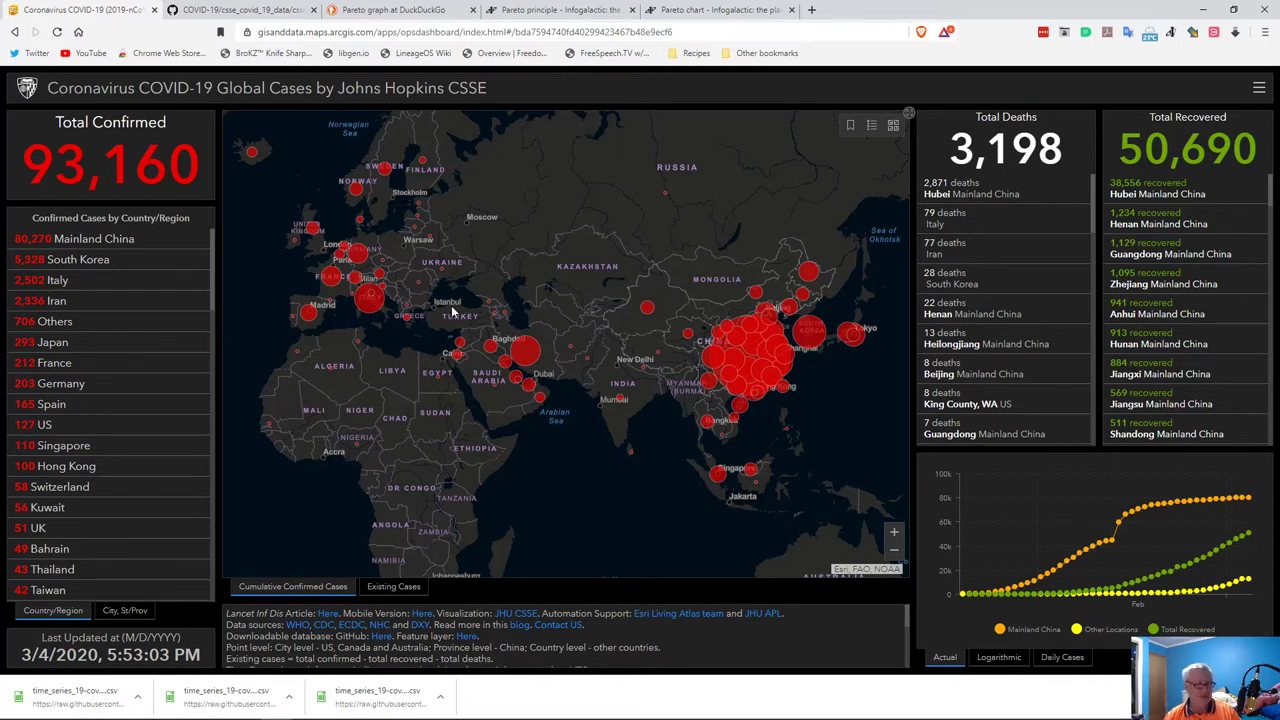
- Switch to LibreOffice Calc and extend the label in cell D136 of the Recovered sheet to "Percentage Deaths"
key(alt+Tab)
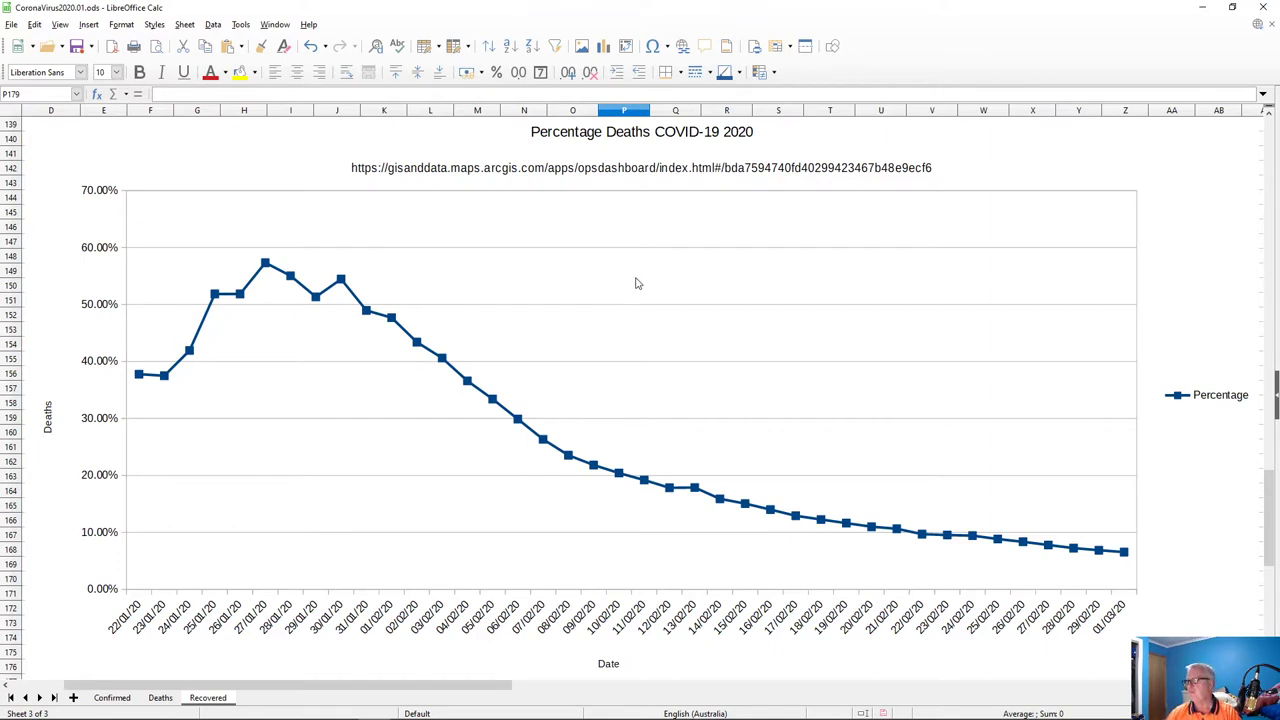
scroll(636, 283, down, 7)
scroll(637, 282, up, 10)
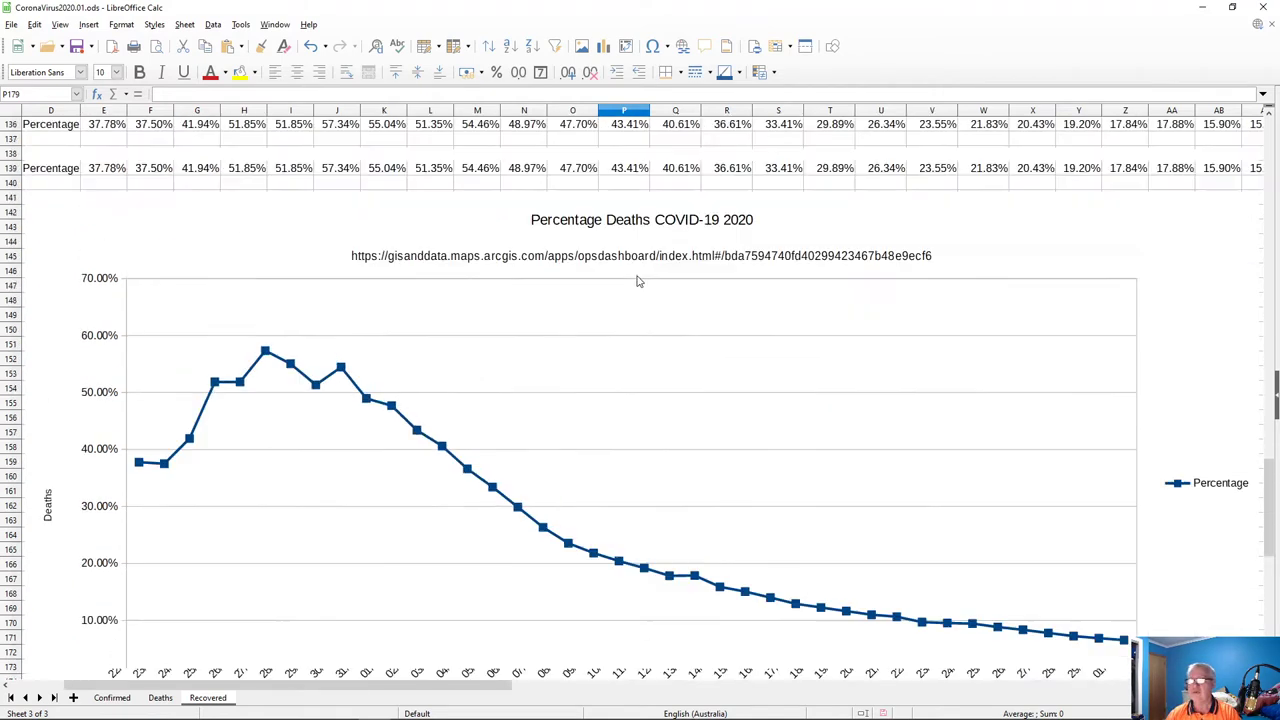
scroll(637, 282, up, 5)
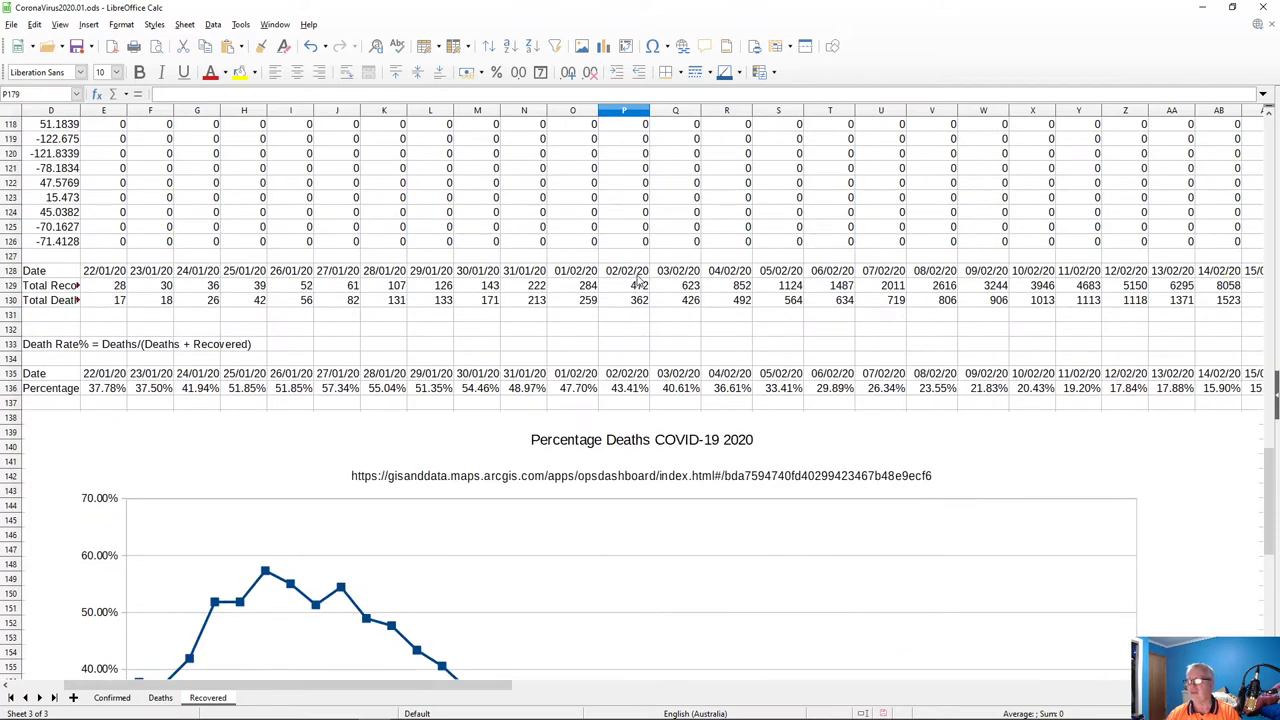
scroll(637, 283, up, 2)
scroll(637, 283, down, 4)
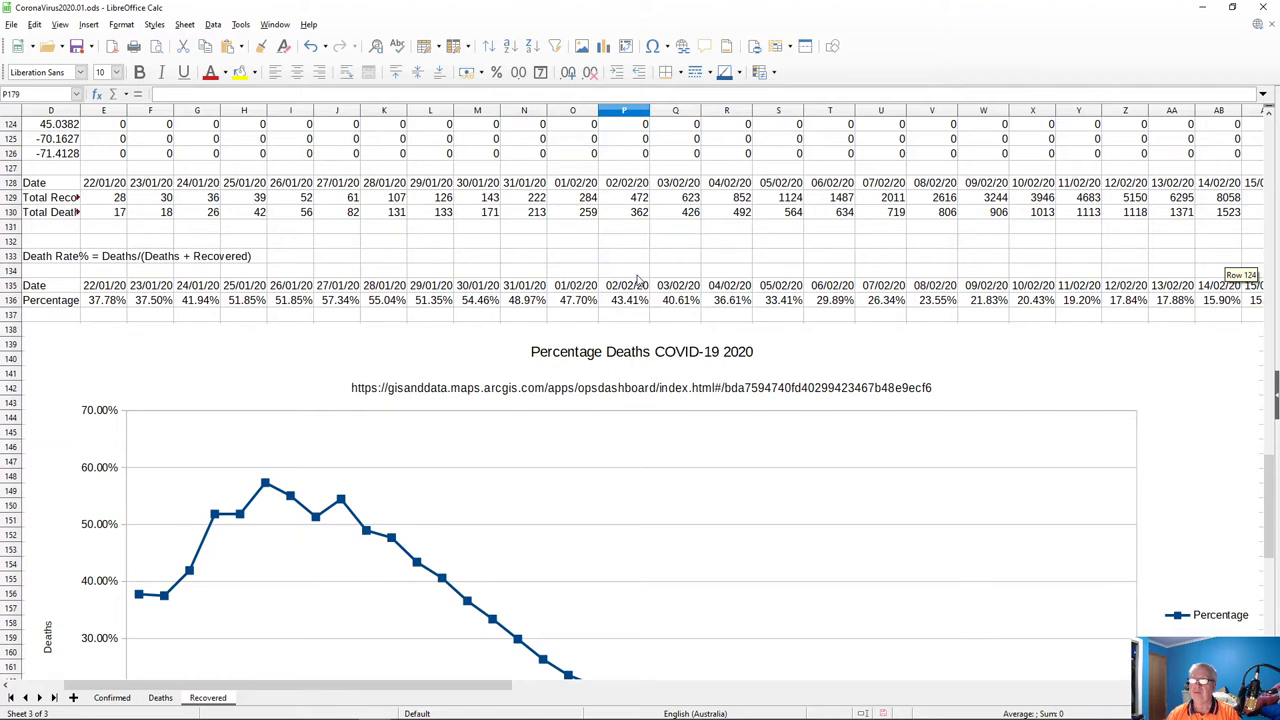
drag(289, 684, 121, 685)
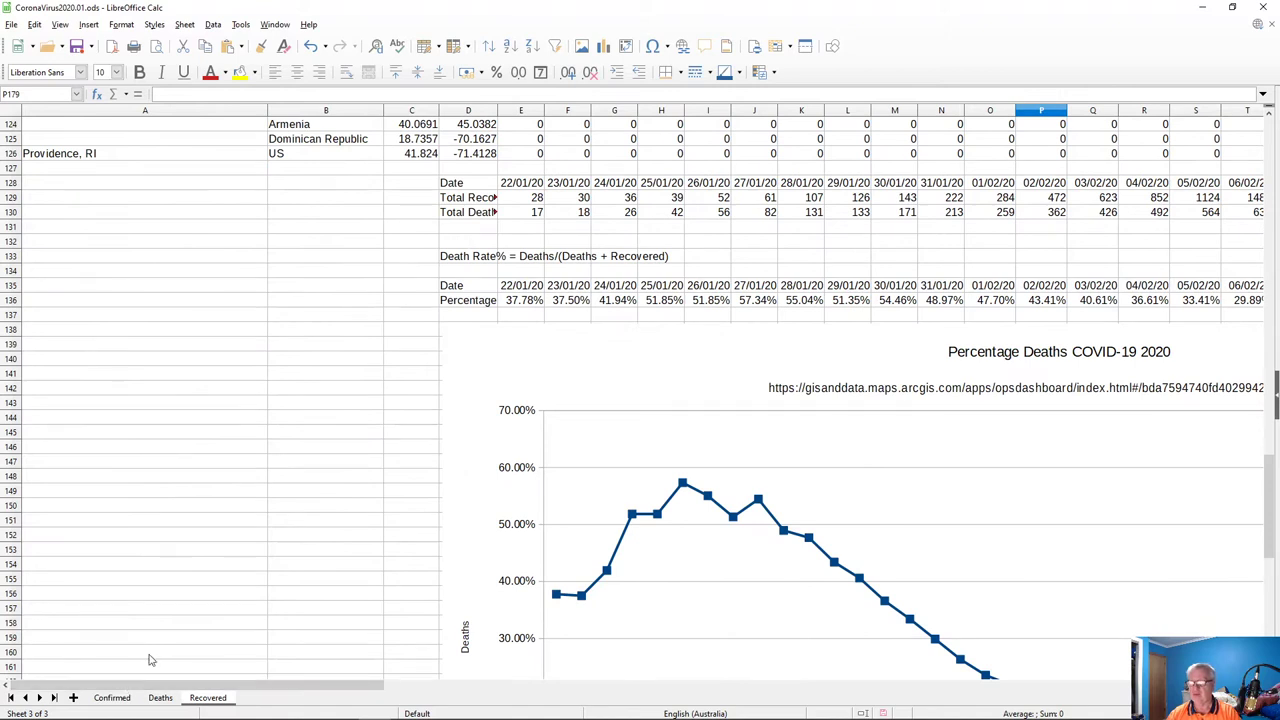
click(481, 302)
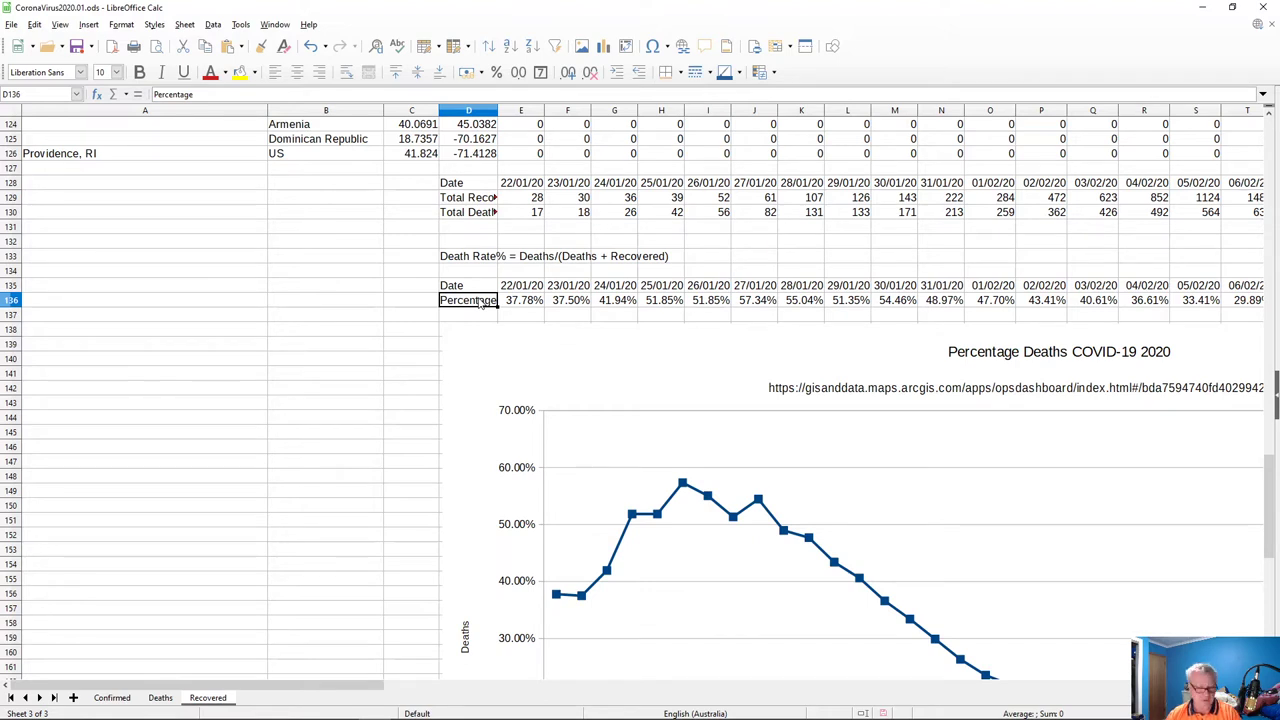
double_click(481, 302)
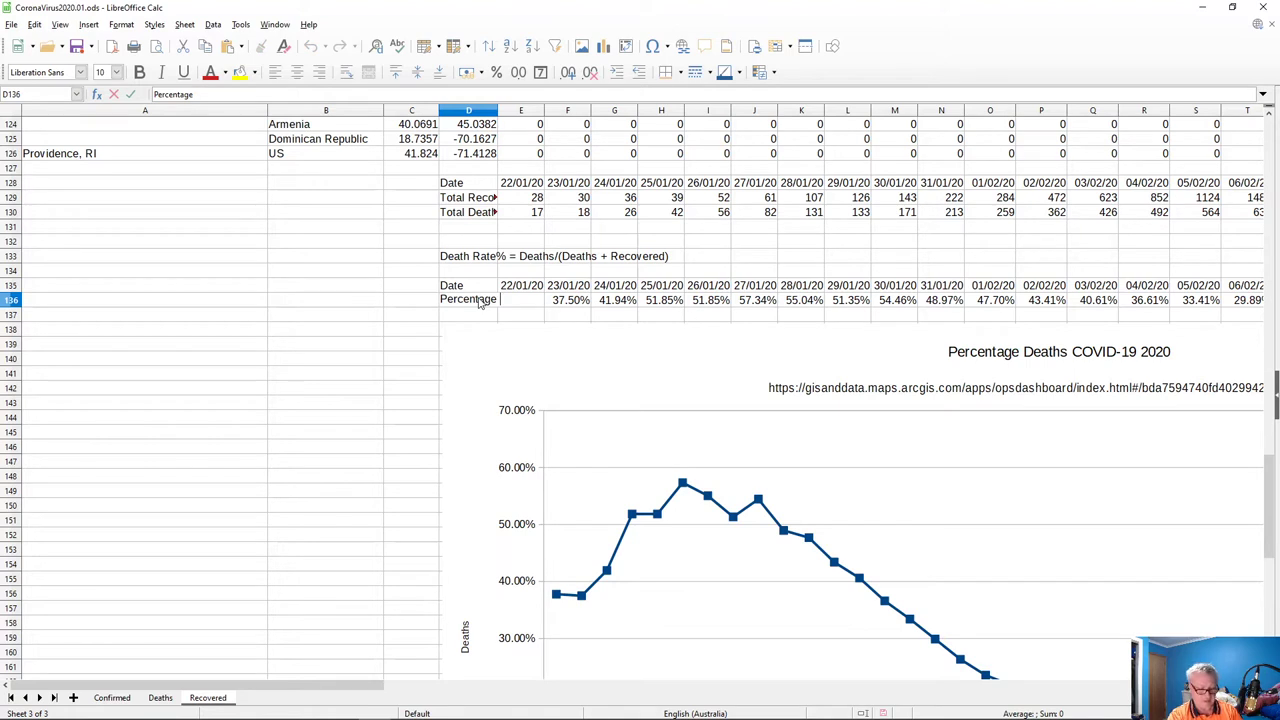
text(Death)
key(Return)
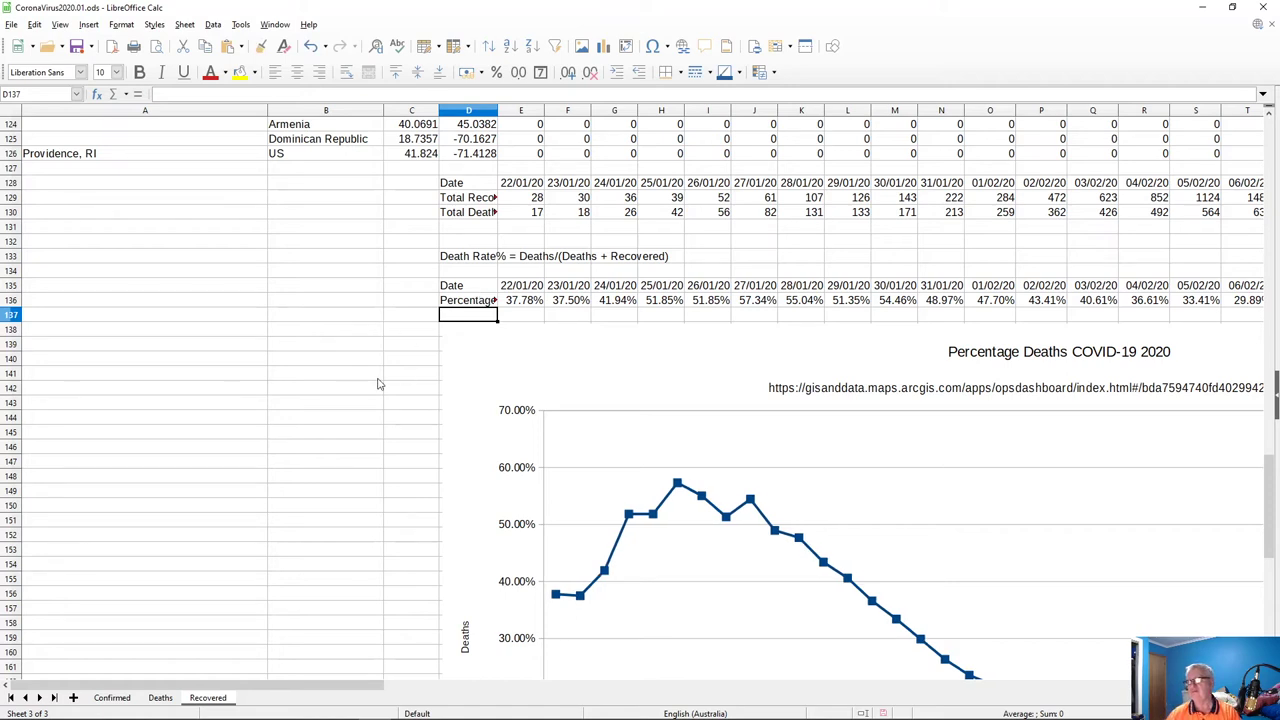
scroll(381, 385, down, 7)
drag(306, 687, 256, 674)
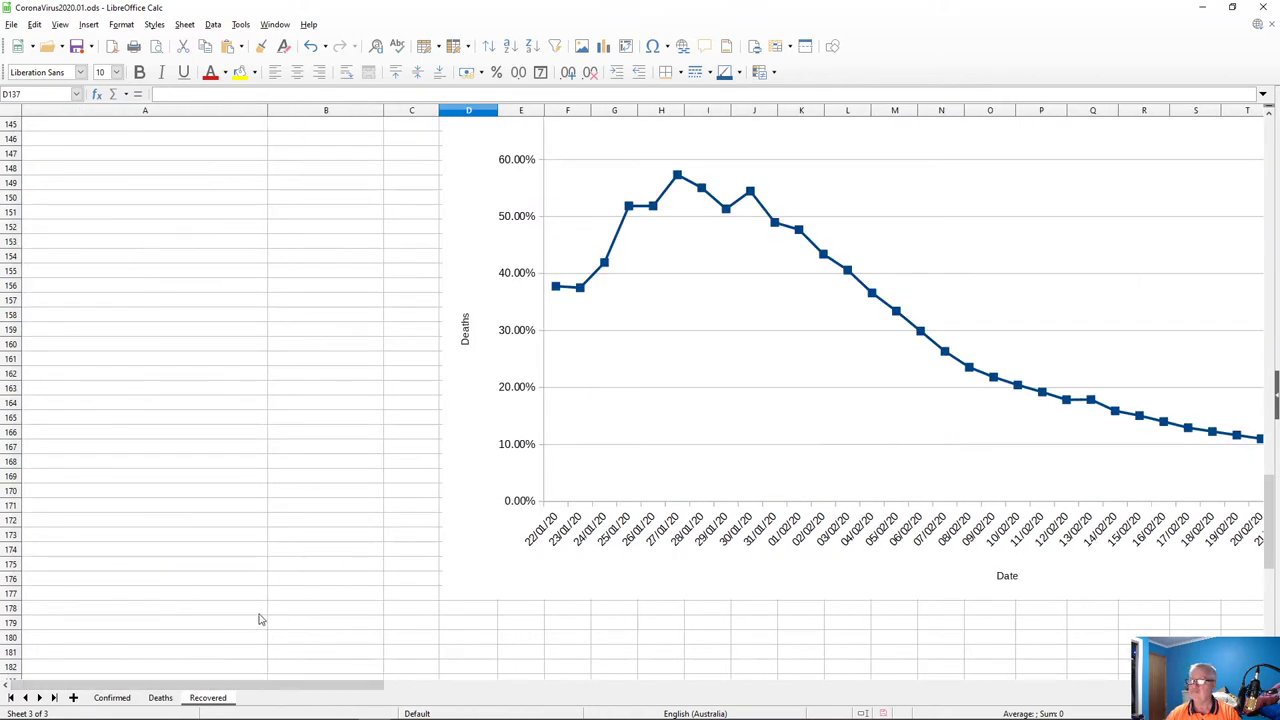
scroll(270, 610, up, 5)
scroll(284, 604, up, 2)
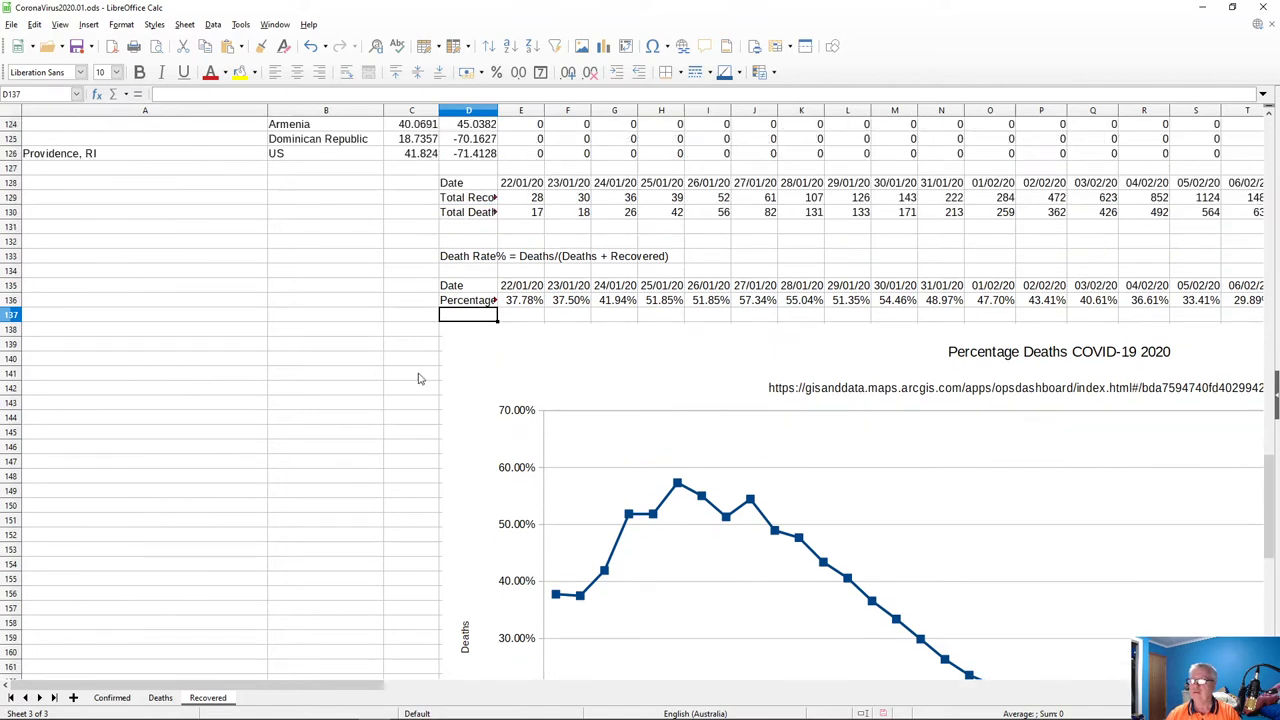
- Make the row references absolute in the first death percentage formula, so E136 reads =E$130/(E$130+E$129)
click(457, 286)
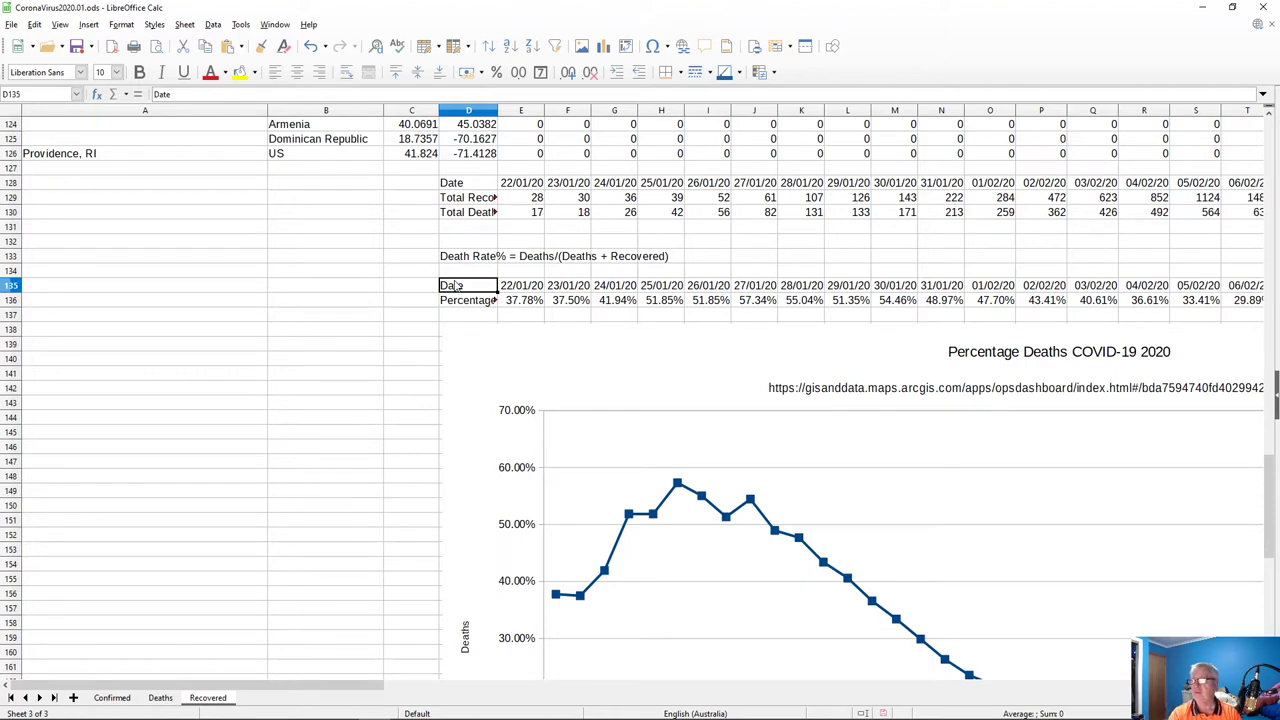
key(Down)
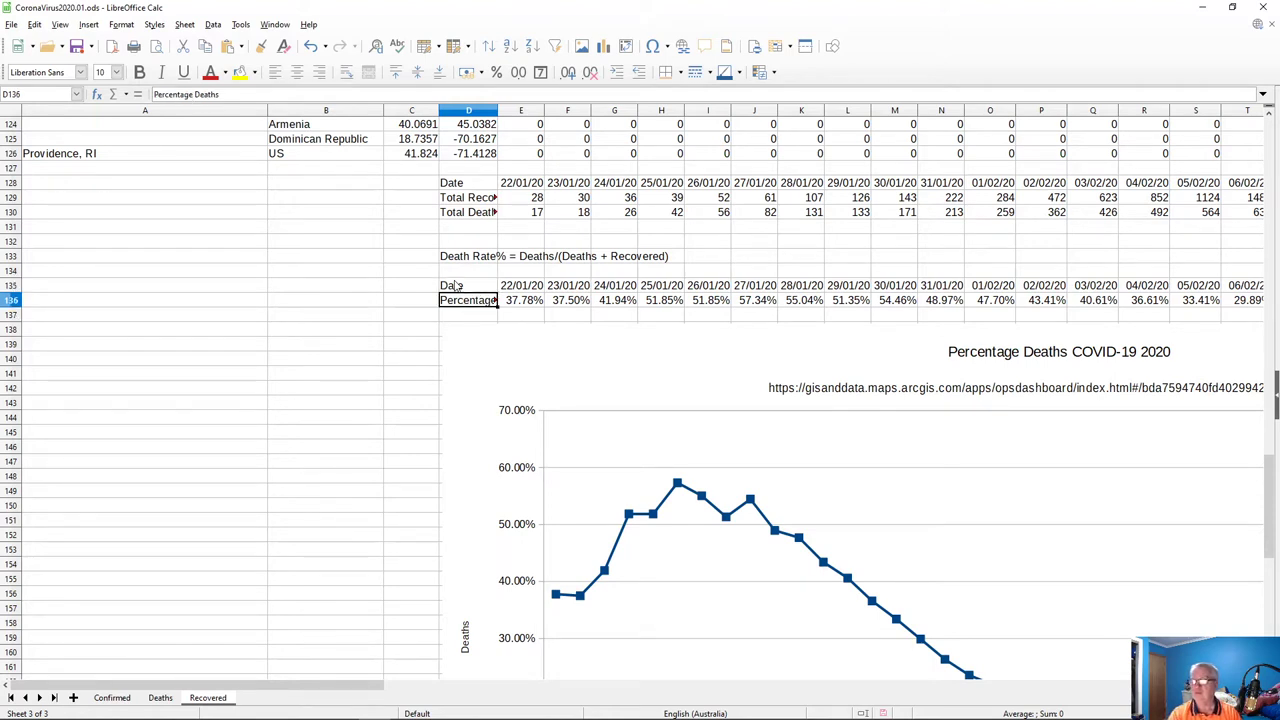
key(Right)
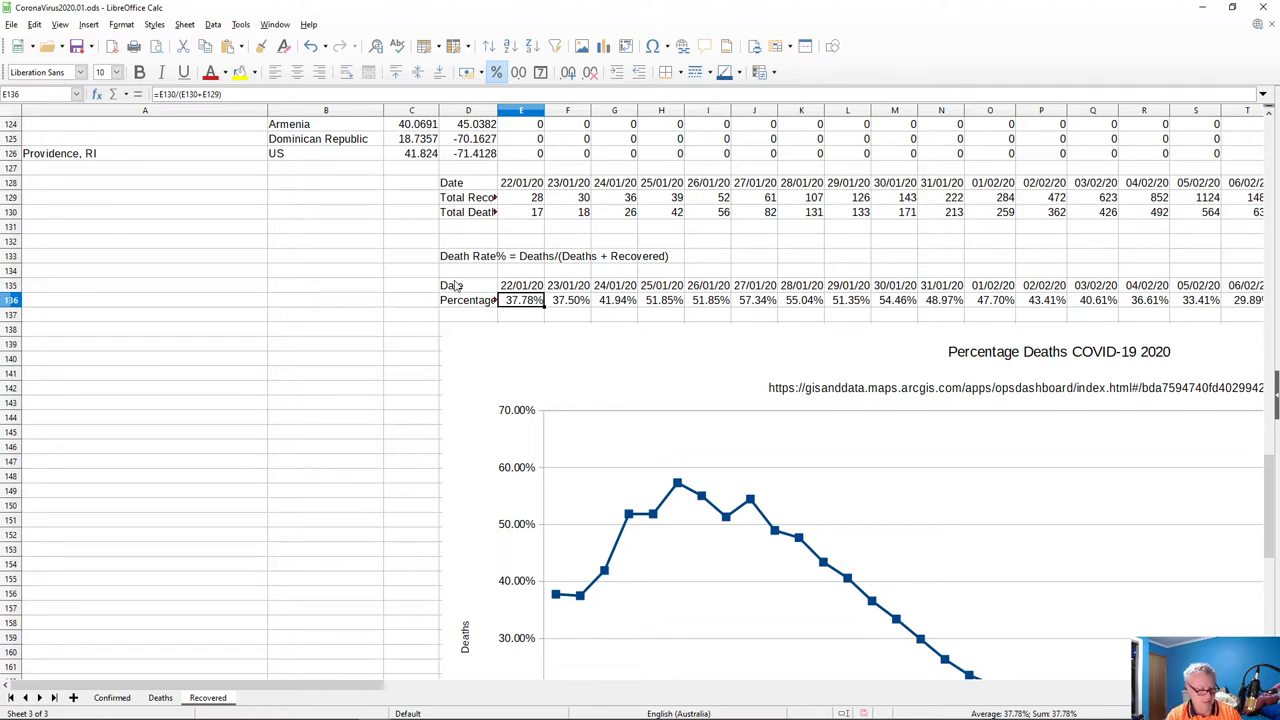
key(F2)
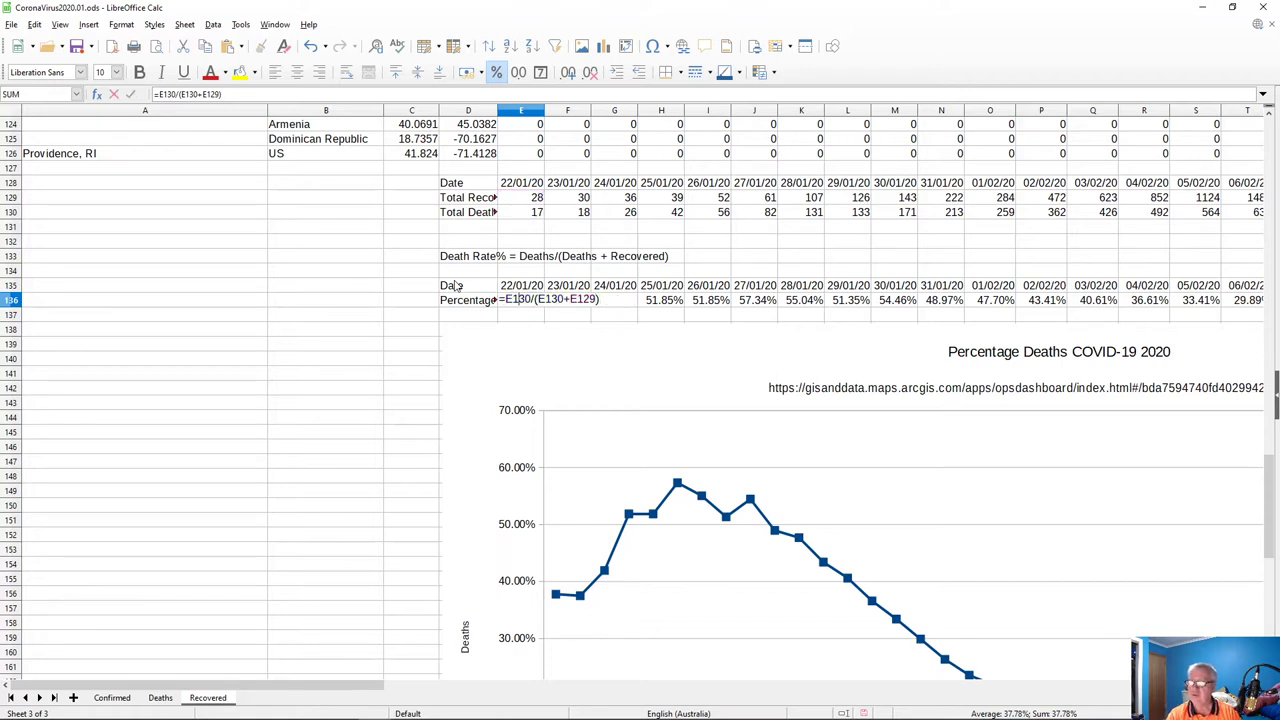
text($)
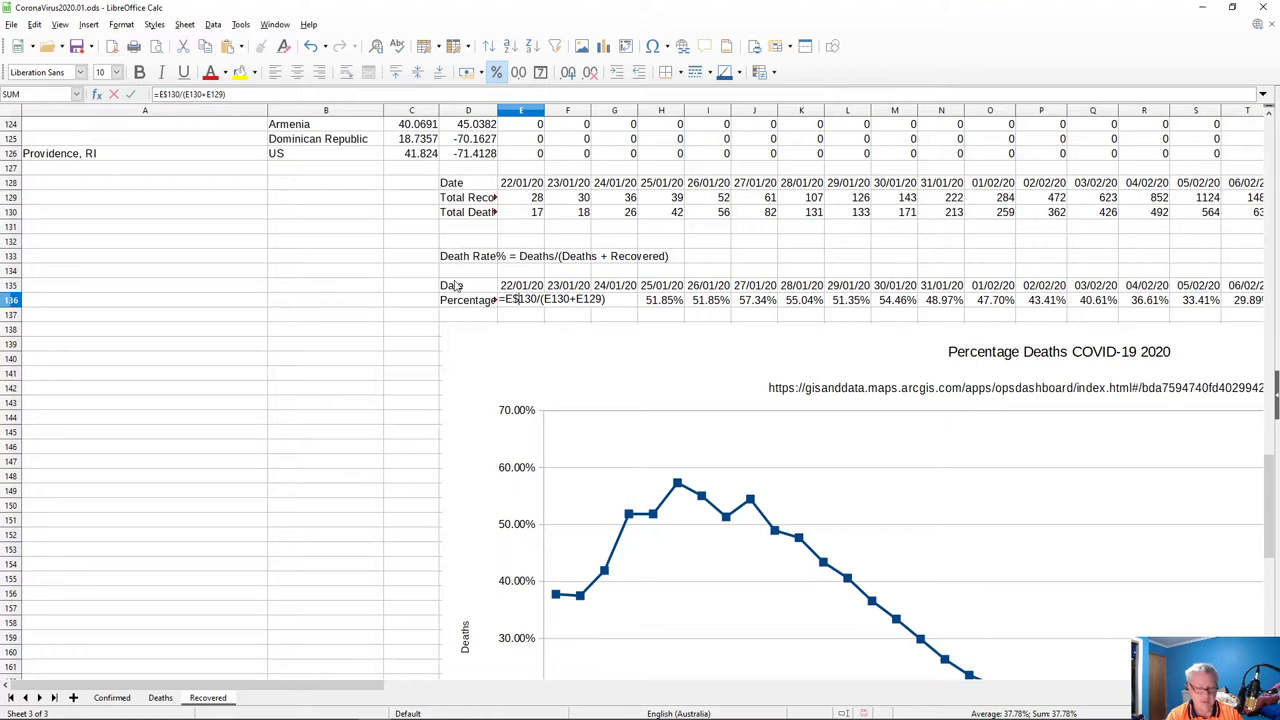
key(Right)
key(Right)
key(Right)
key(Right)
key(Right)
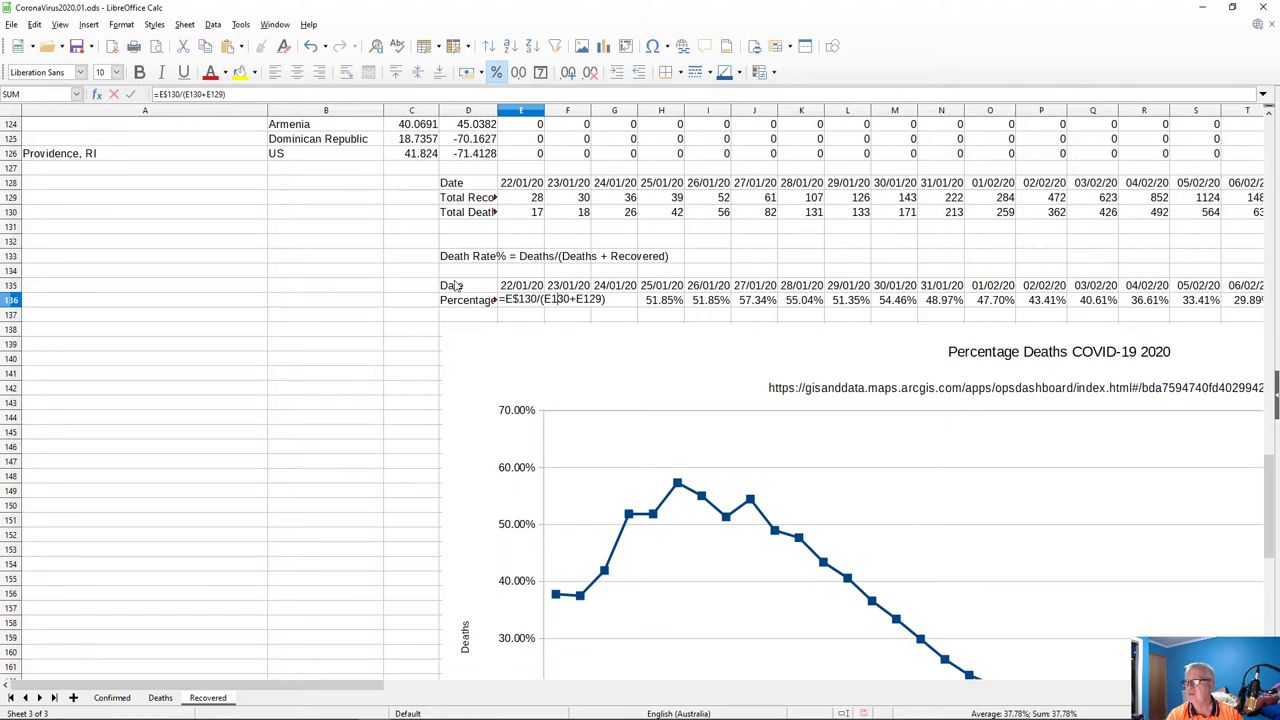
text($)
key(Right)
key(Right)
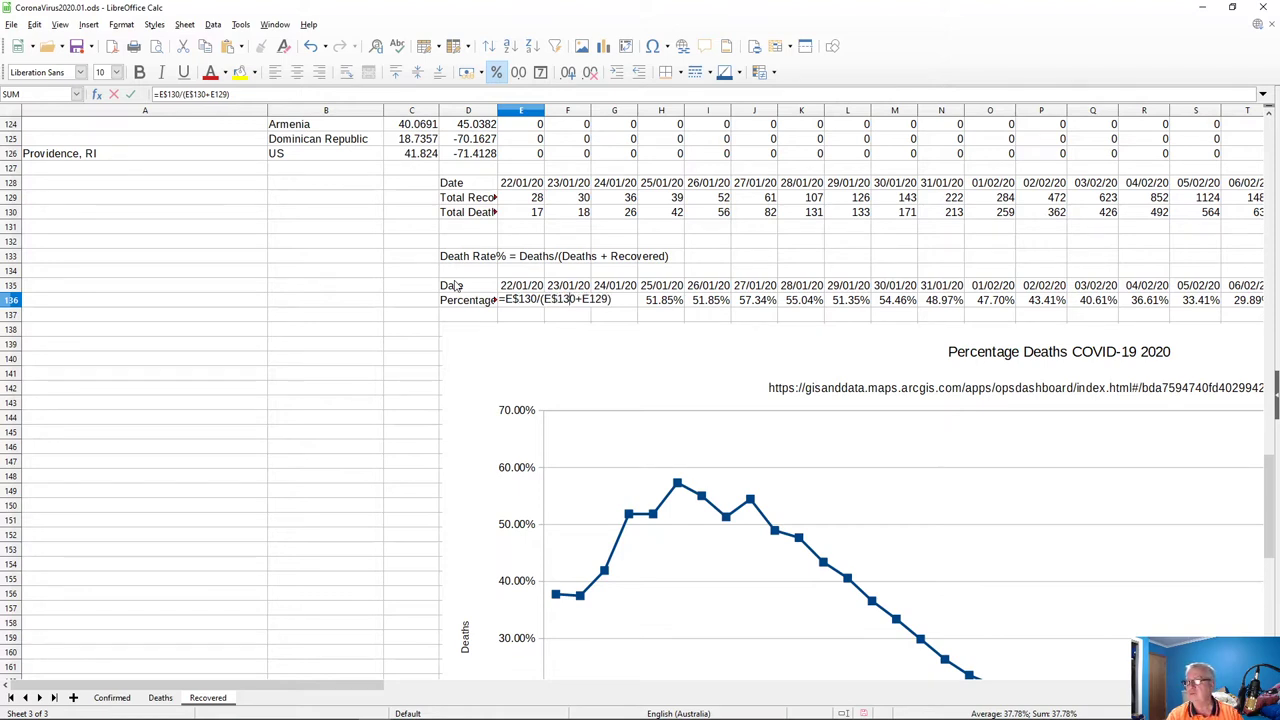
text($)
key(Return)
key(Up)
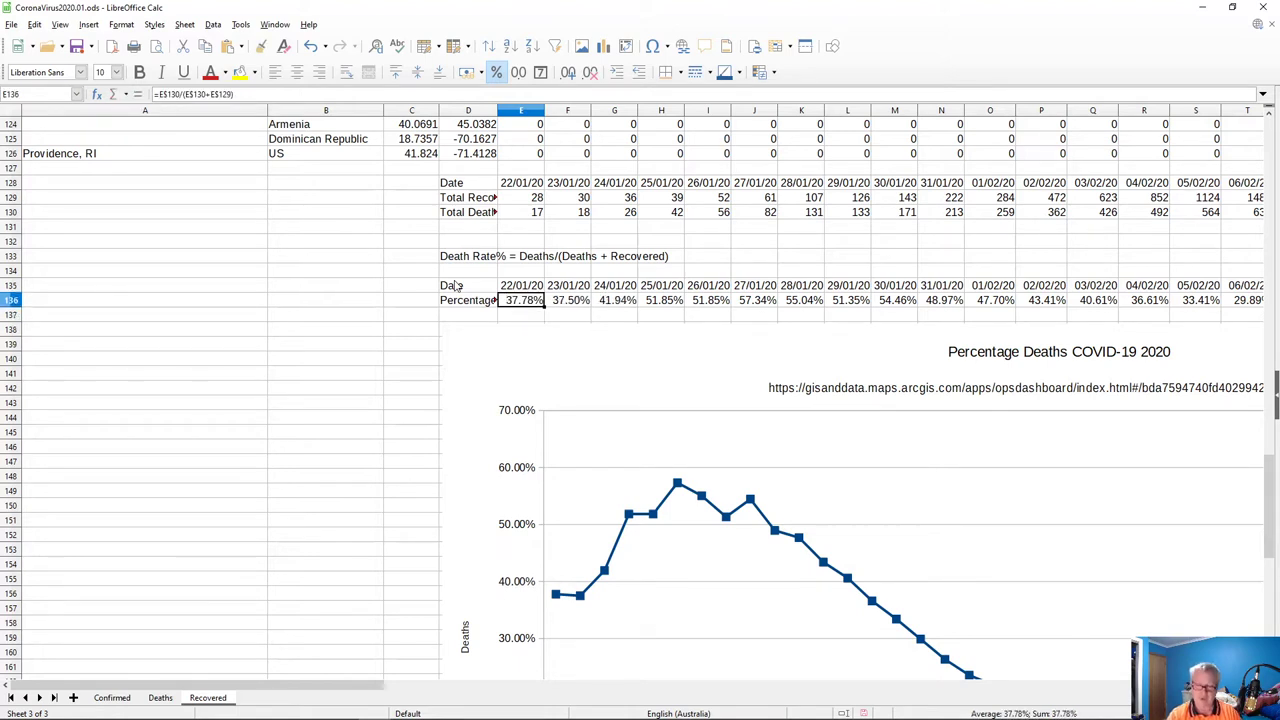
- Copy the Date and Percentage Deaths labels with their first-day cells, D135:E136, to D179:E180 below the chart
key(shift+Left)
key(ctrl+c)
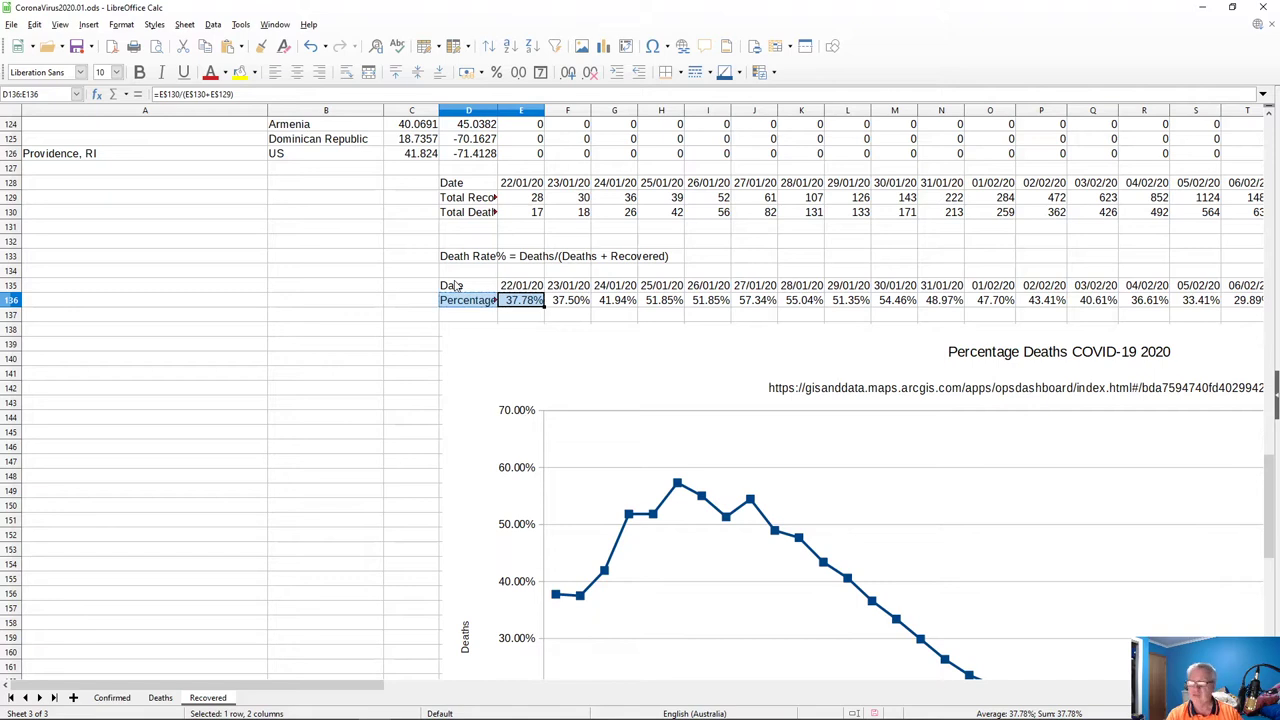
click(451, 286)
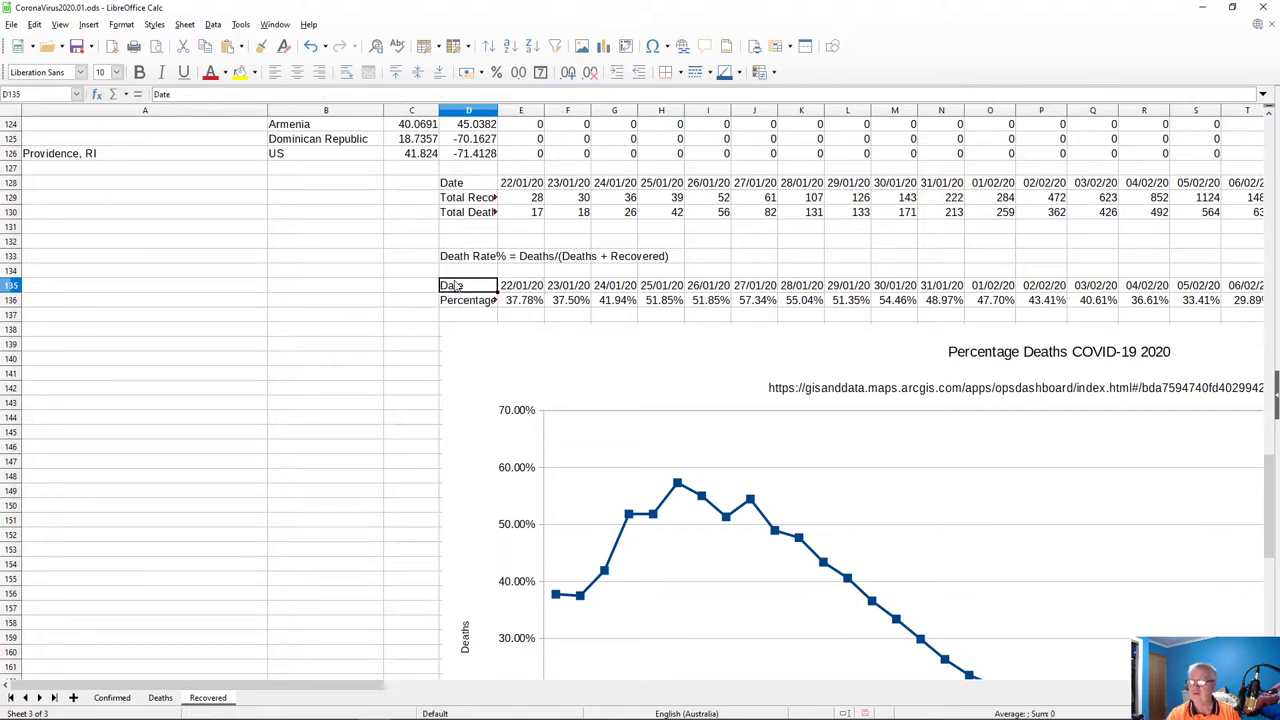
key(shift+Right)
key(shift+Down)
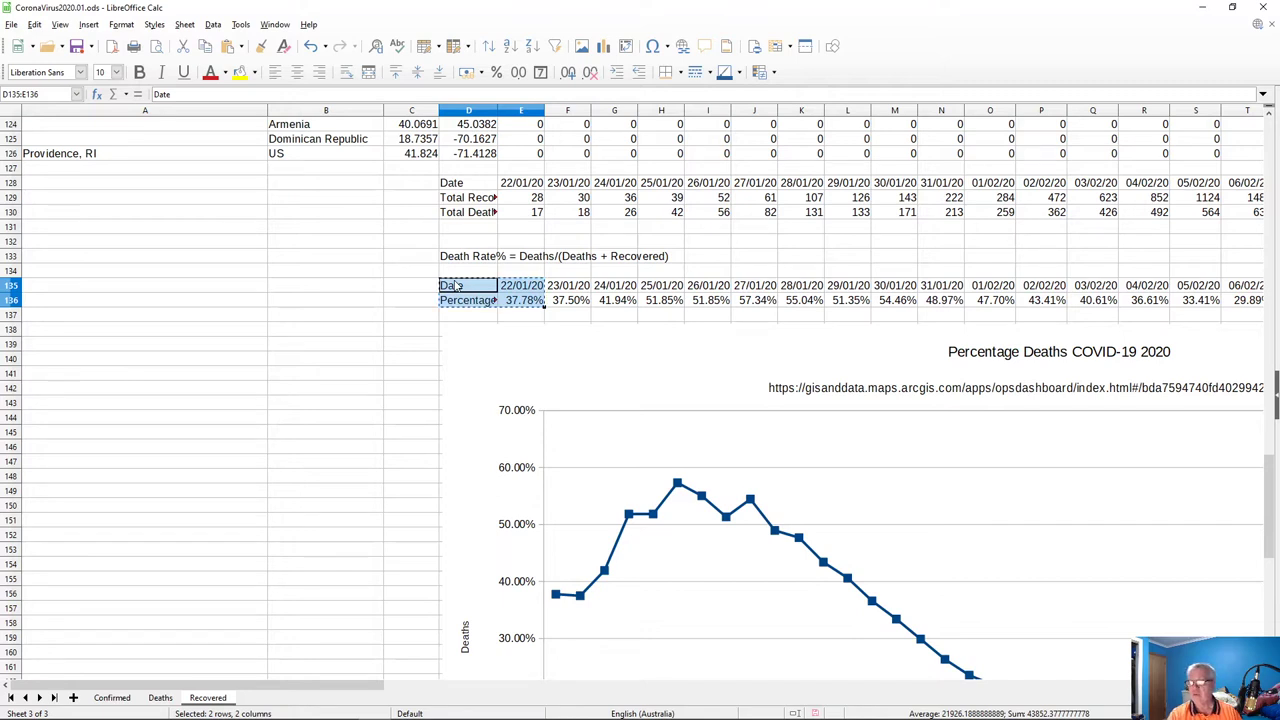
key(Page_Down)
key(Down)
key(Down)
key(Down)
key(Down)
key(Down)
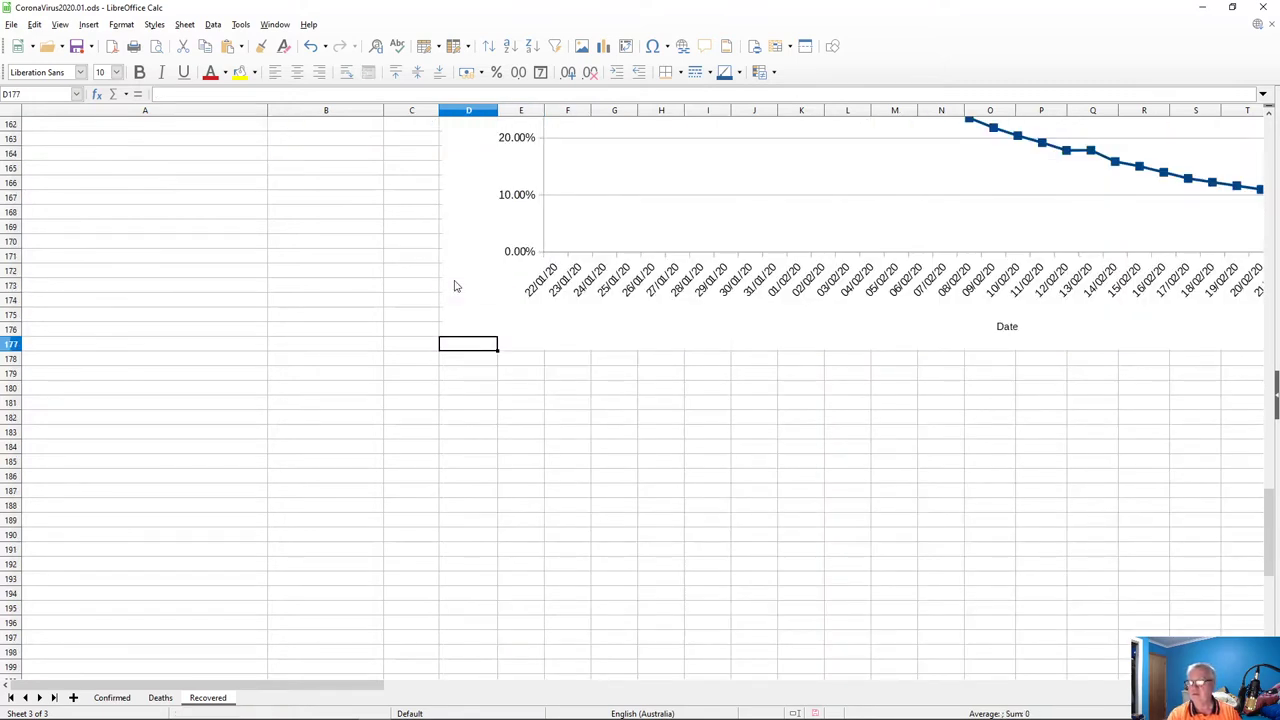
key(ctrl+v)
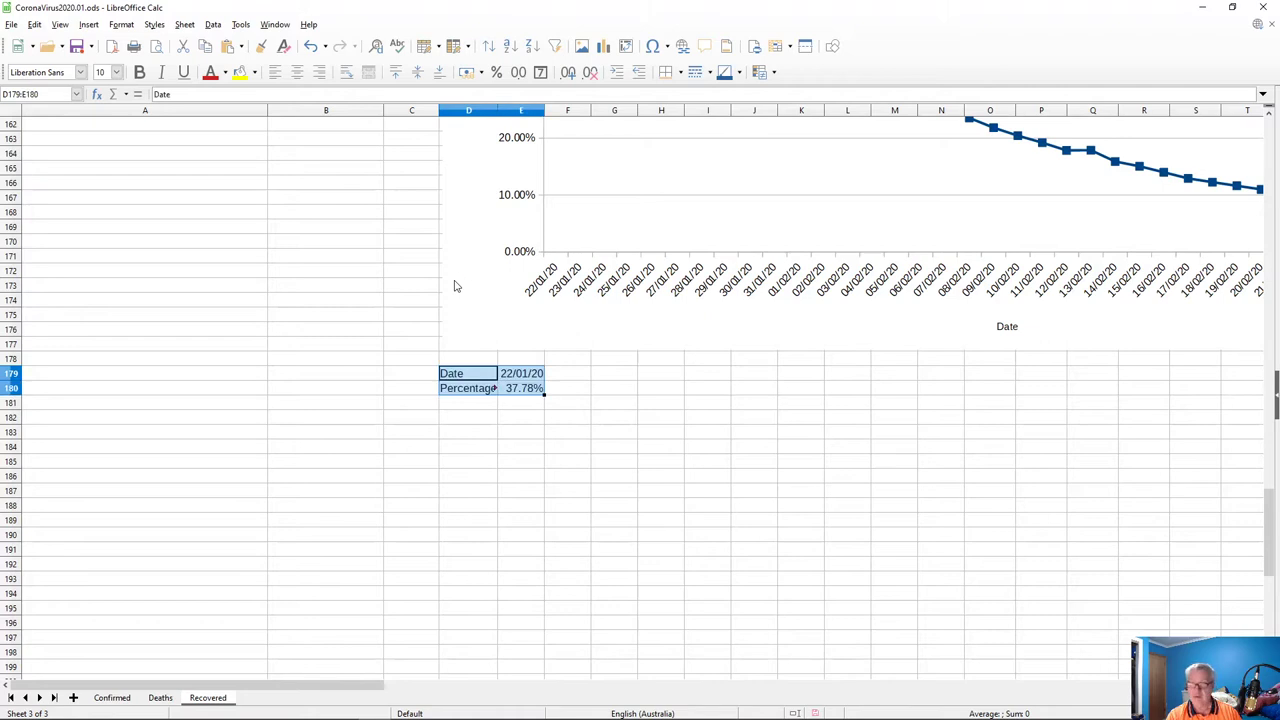
- Change the copied label in cell D180 to "Percentage Recovered"
key(Down)
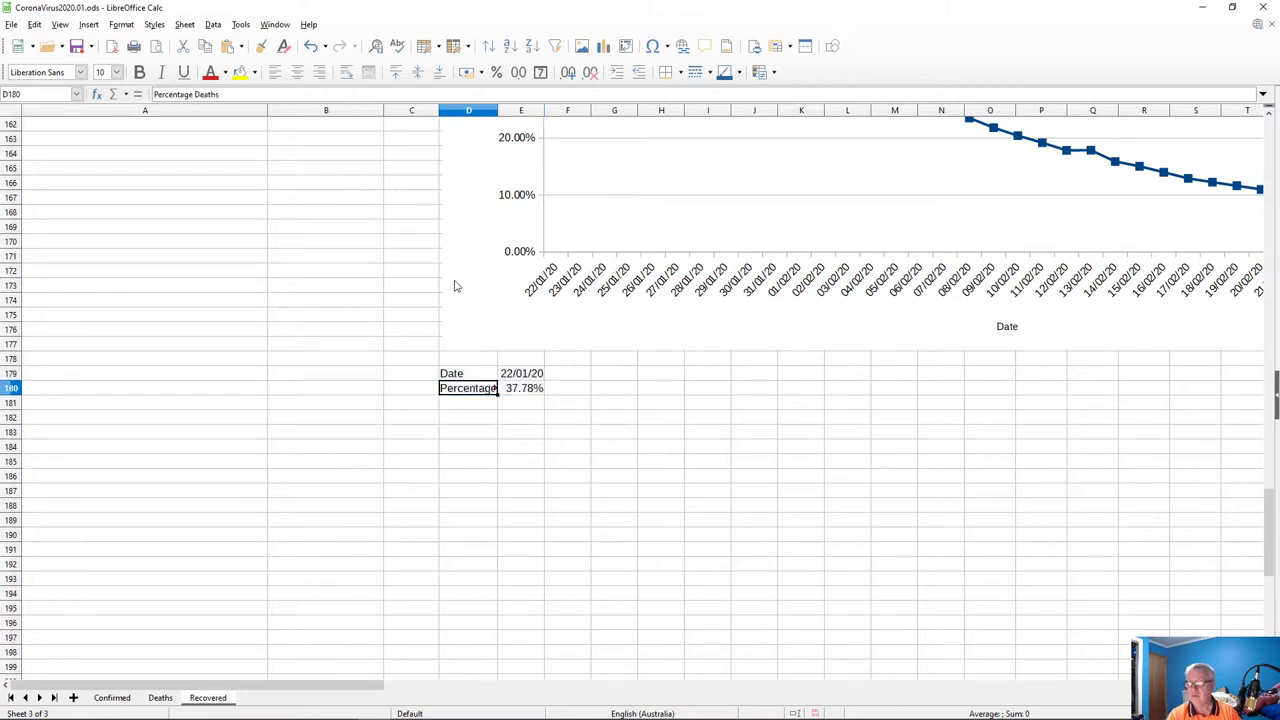
key(F2)
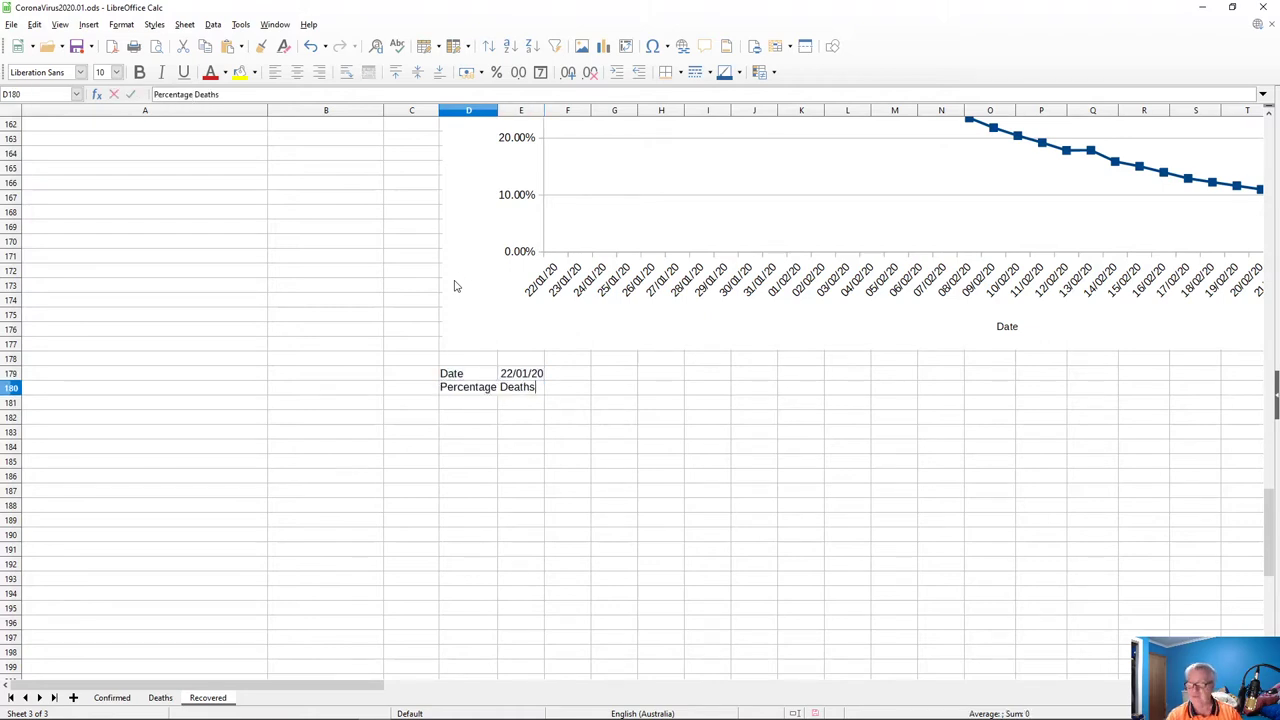
key(ctrl+shift+Left)
key(ctrl+shift+Left)
key(ctrl+shift+Right)
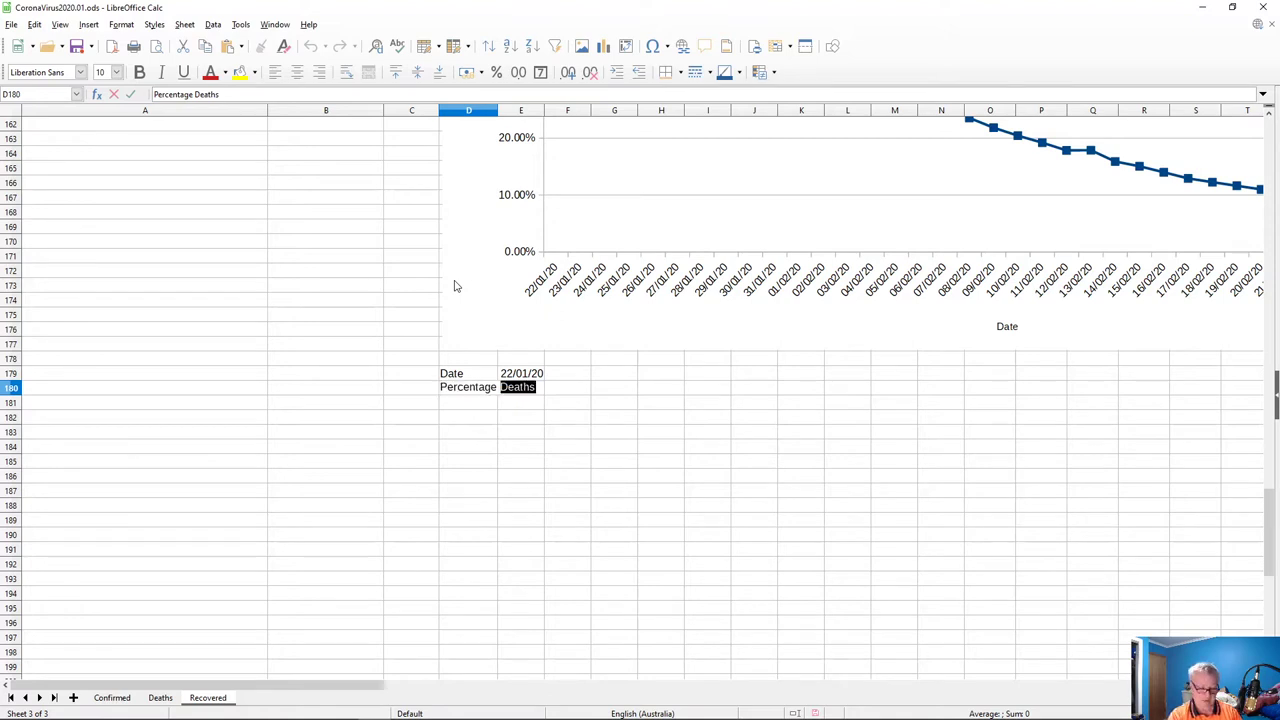
text(R)
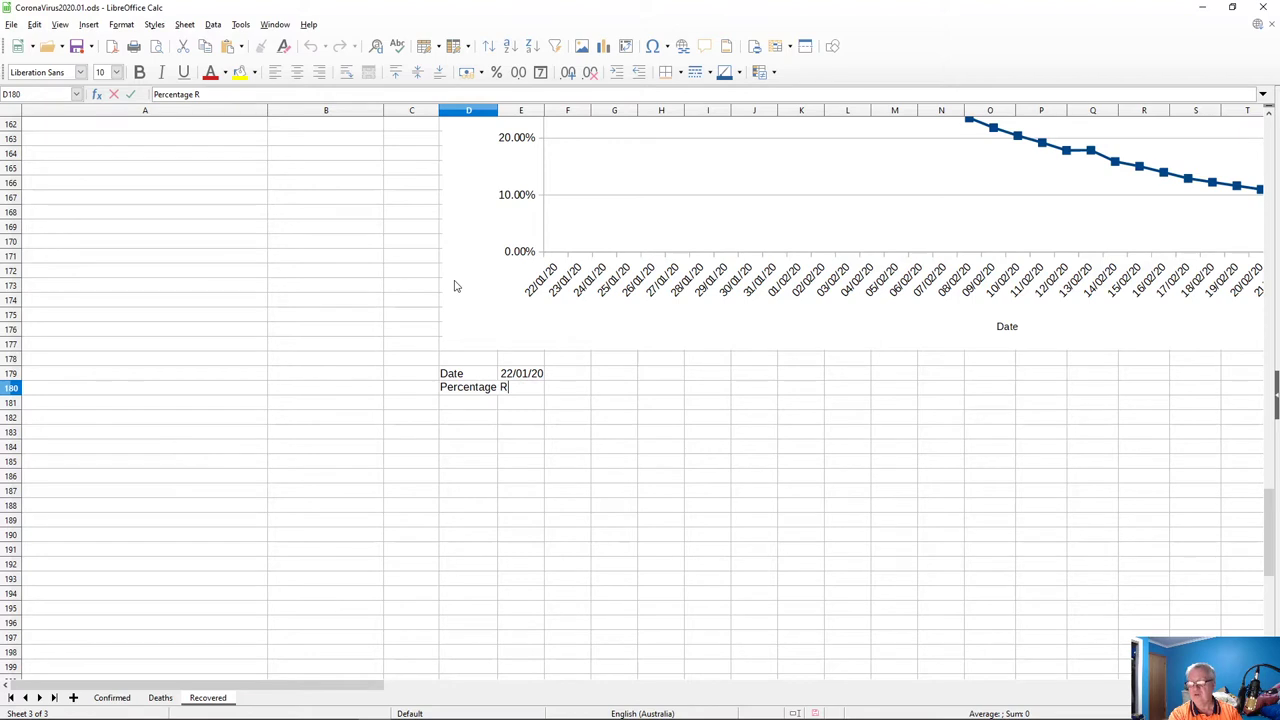
text(ecovered)
key(Return)
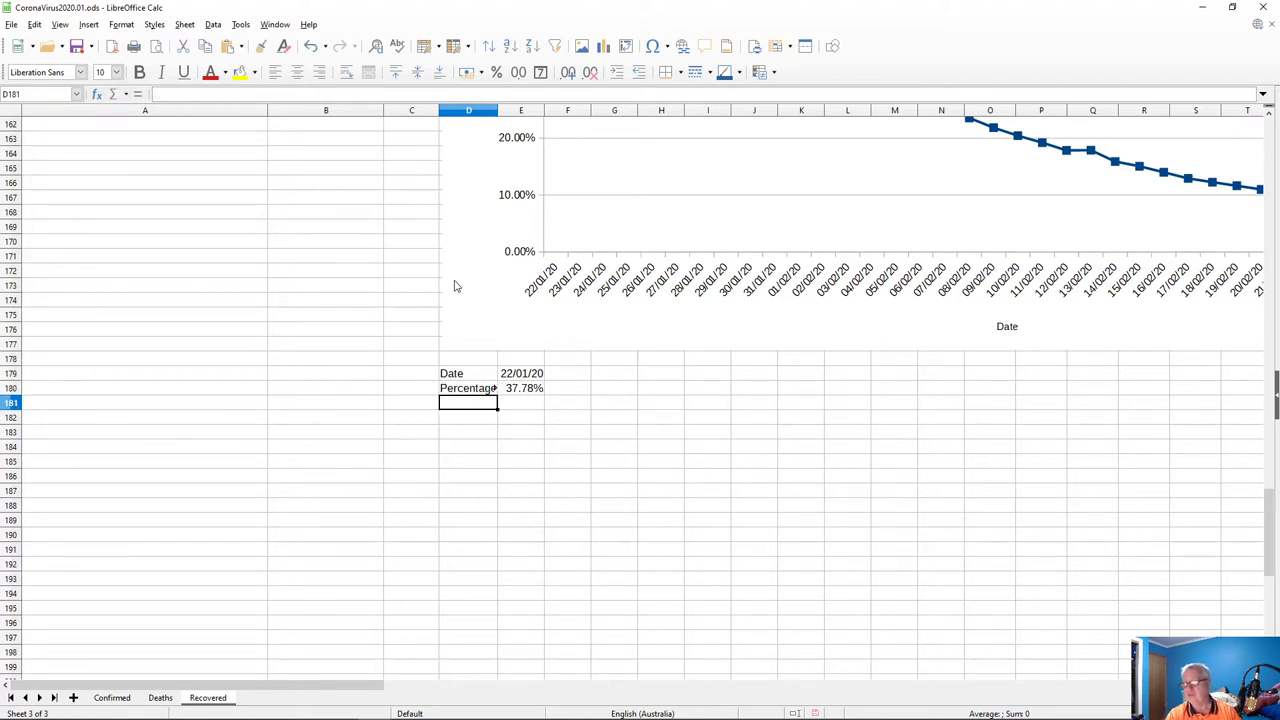
- Change the formula in E180 to calculate the recovery percentage as =E$129/(E$130+E$129)
key(Up)
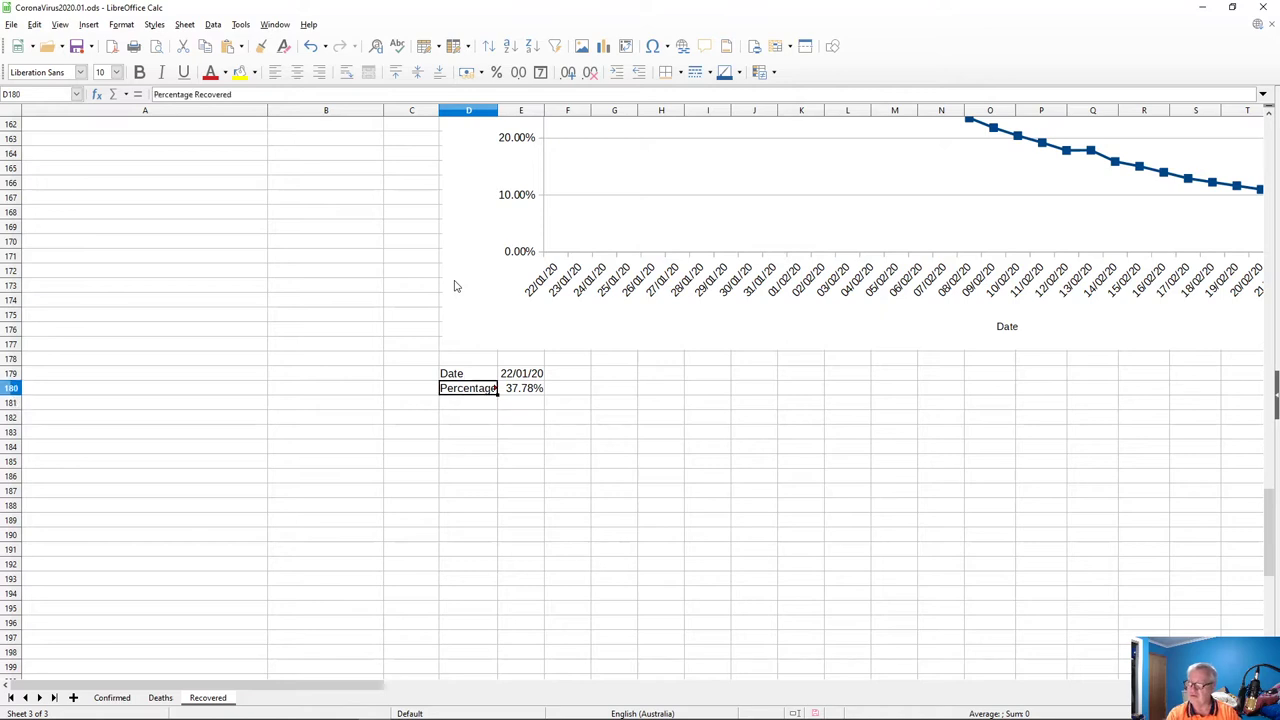
key(Right)
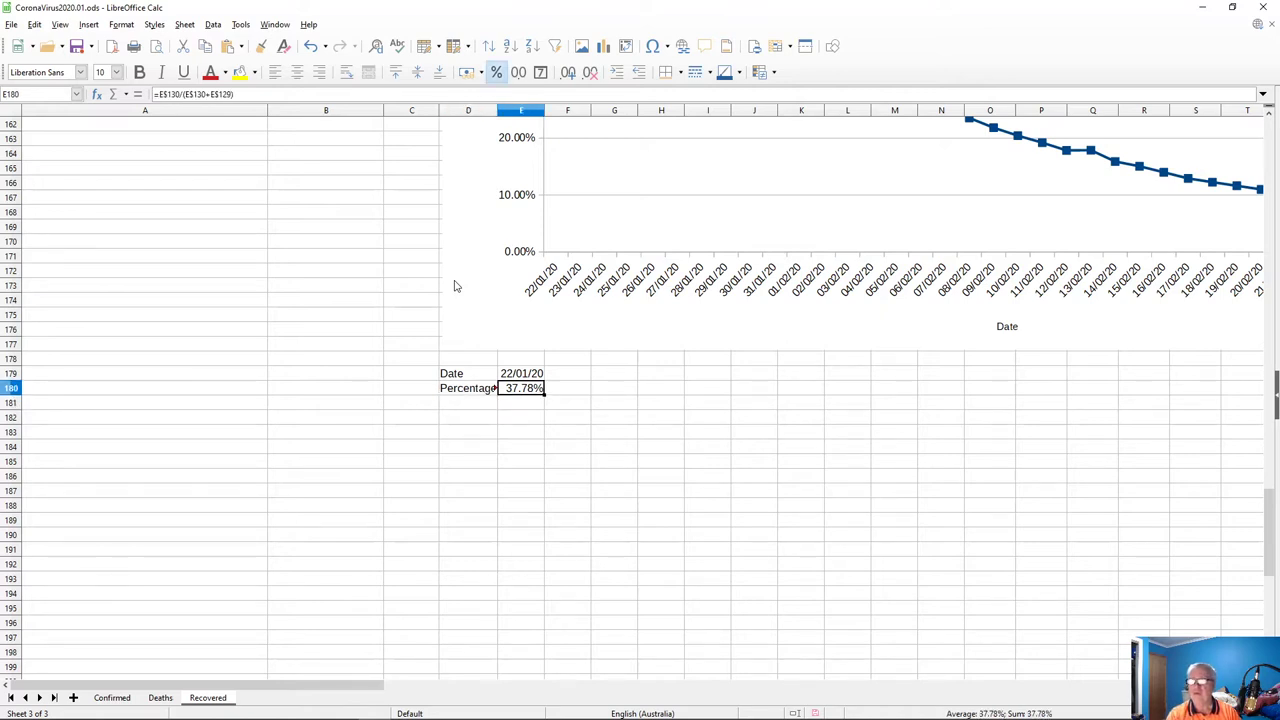
key(F2)
key(Left)
key(Left)
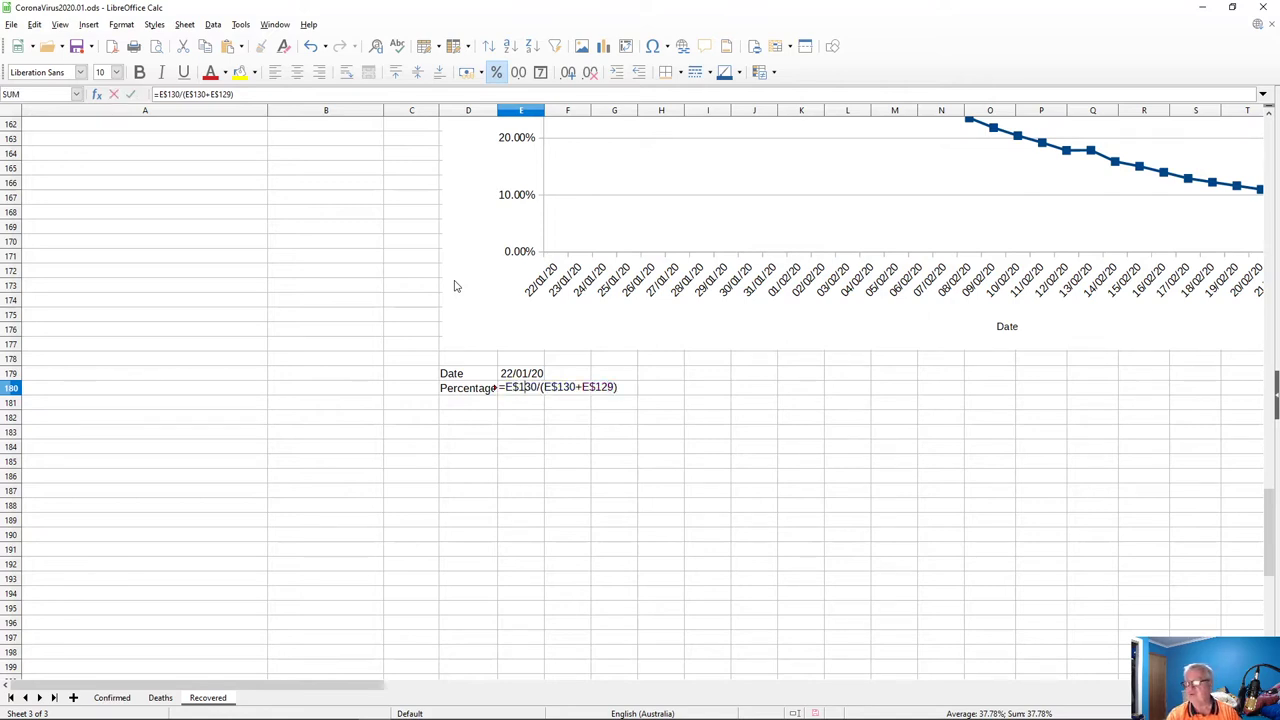
key(shift+Right)
key(shift+Right)
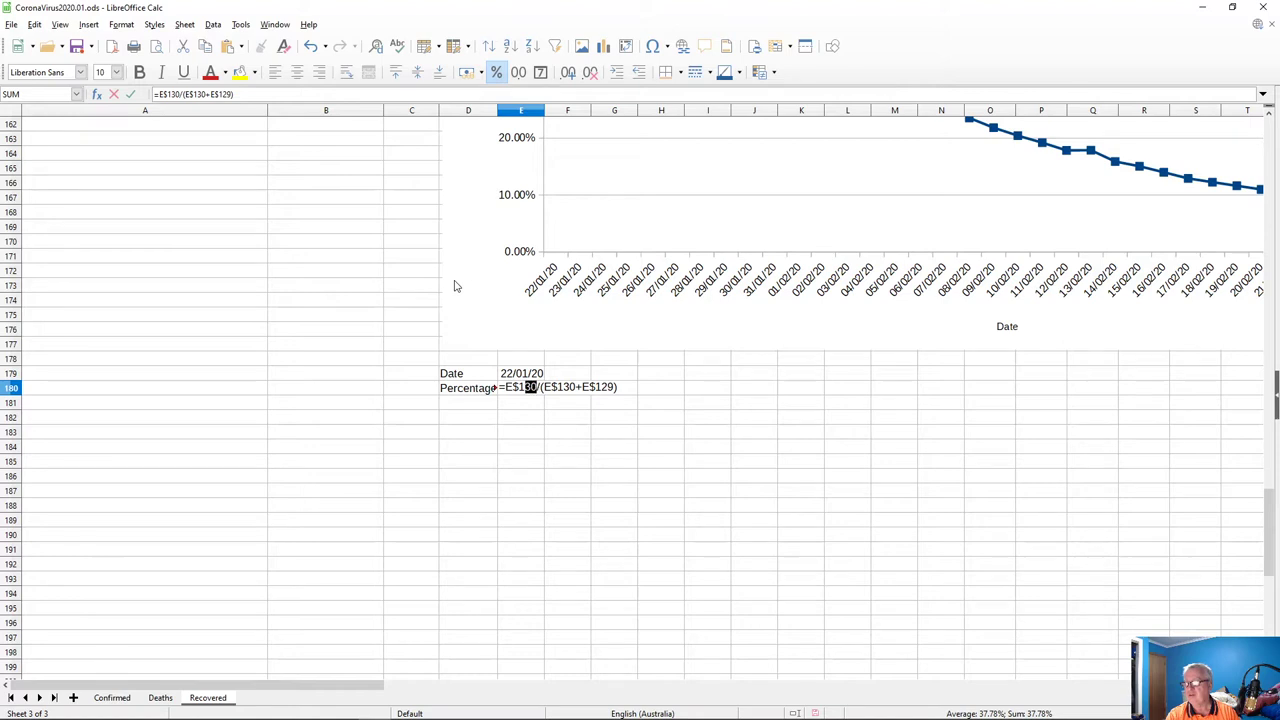
text(29)
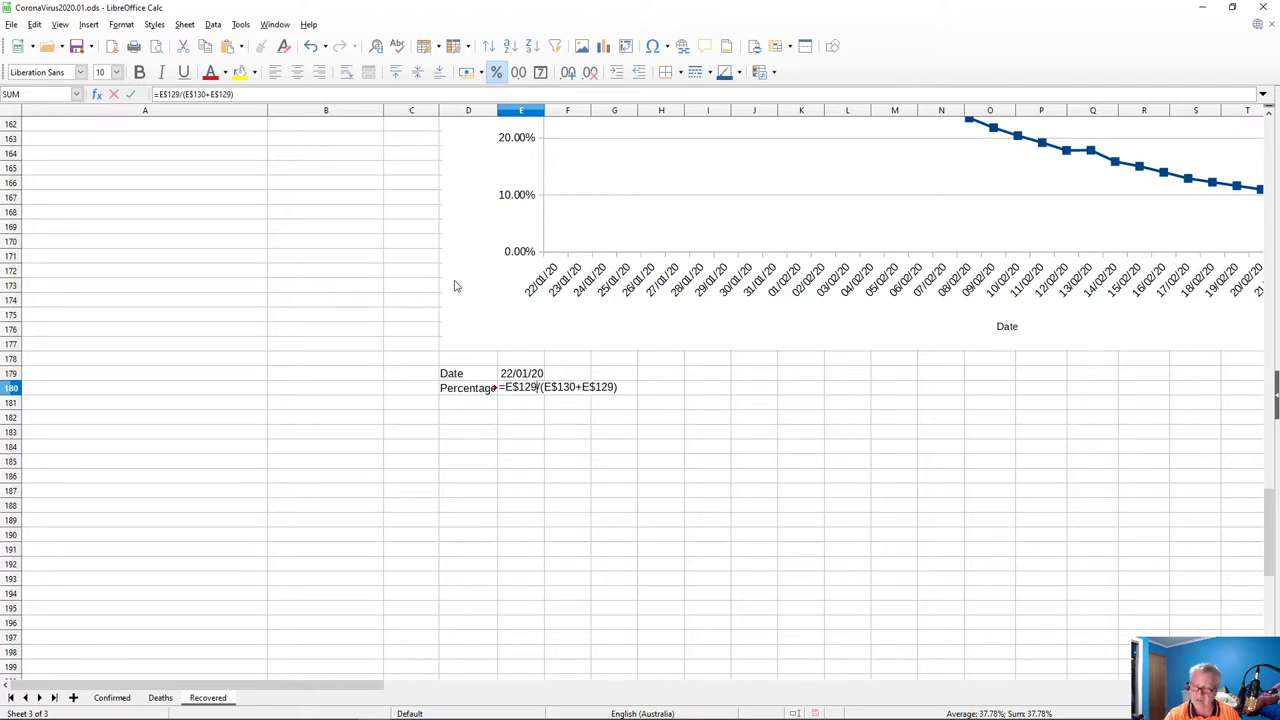
key(Left)
key(Left)
key(Left)
key(Left)
key(Left)
key(Left)
key(Left)
key(Left)
key(Left)
key(Left)
key(Left)
key(Left)
key(Left)
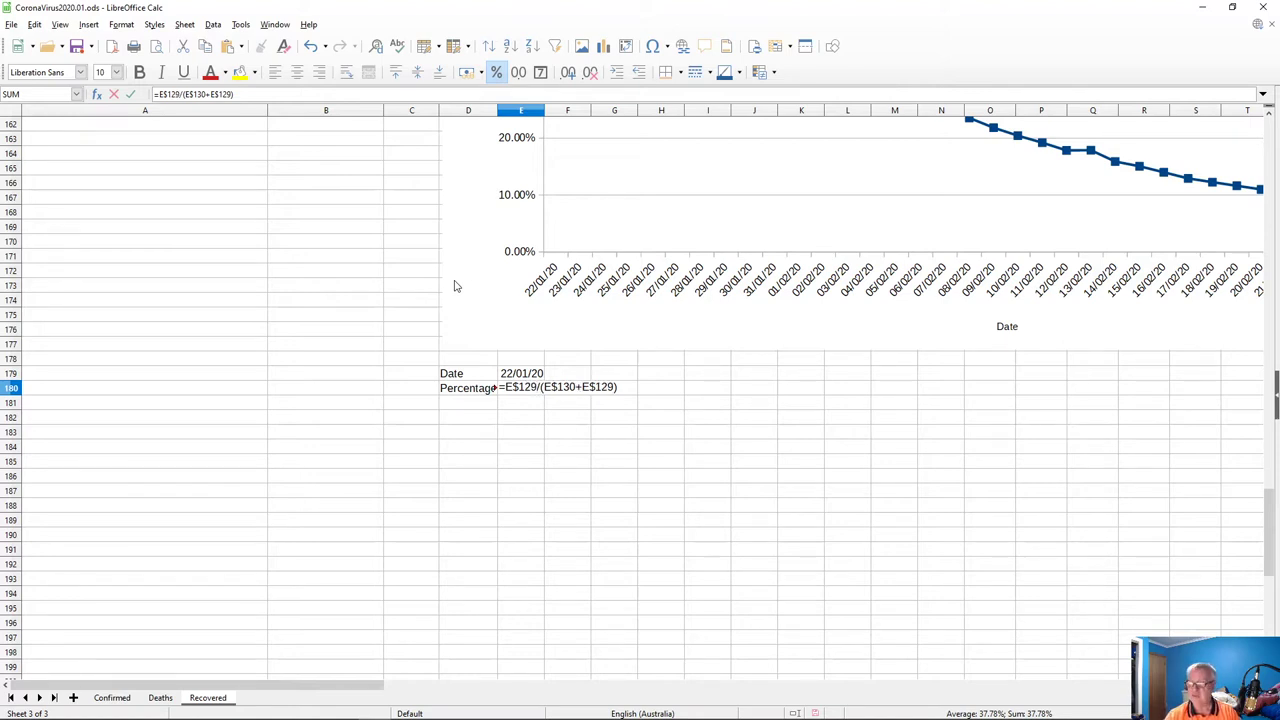
key(Return)
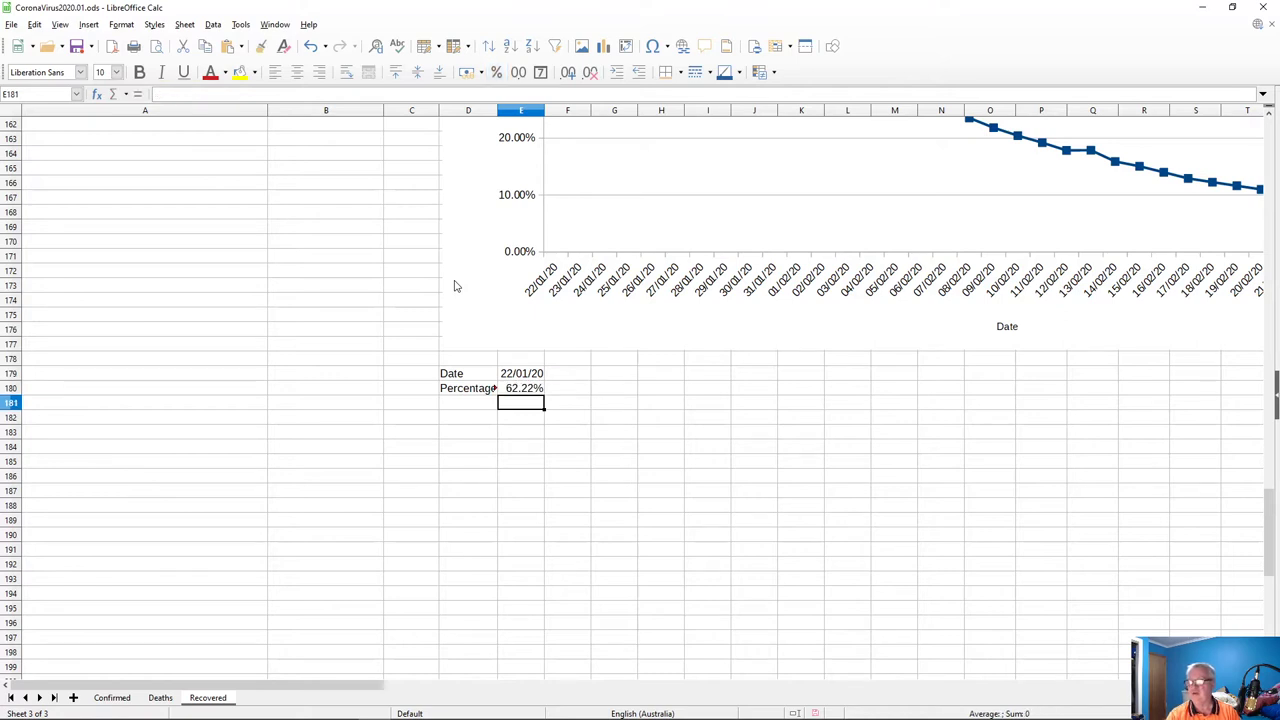
- Copy the first-day date and recovery percentage cells E179:E180 across F179:AR180, through 01/03/20
key(Up)
key(Up)
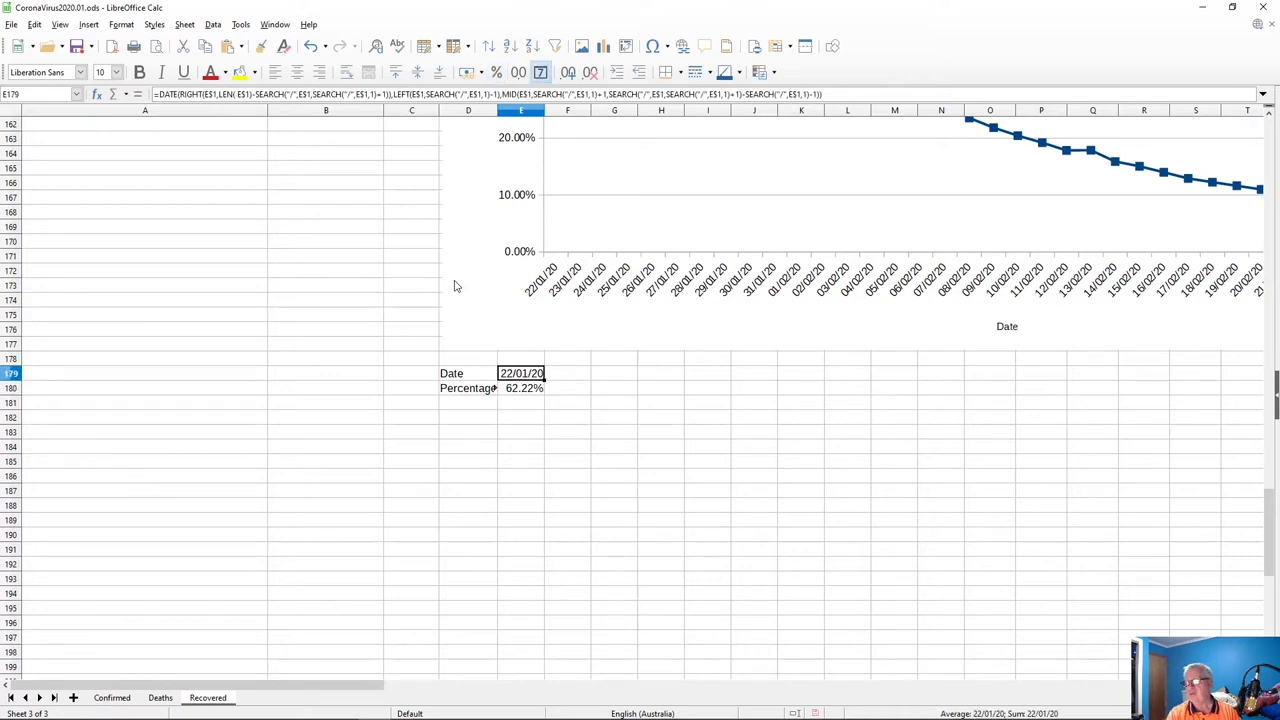
key(shift+Down)
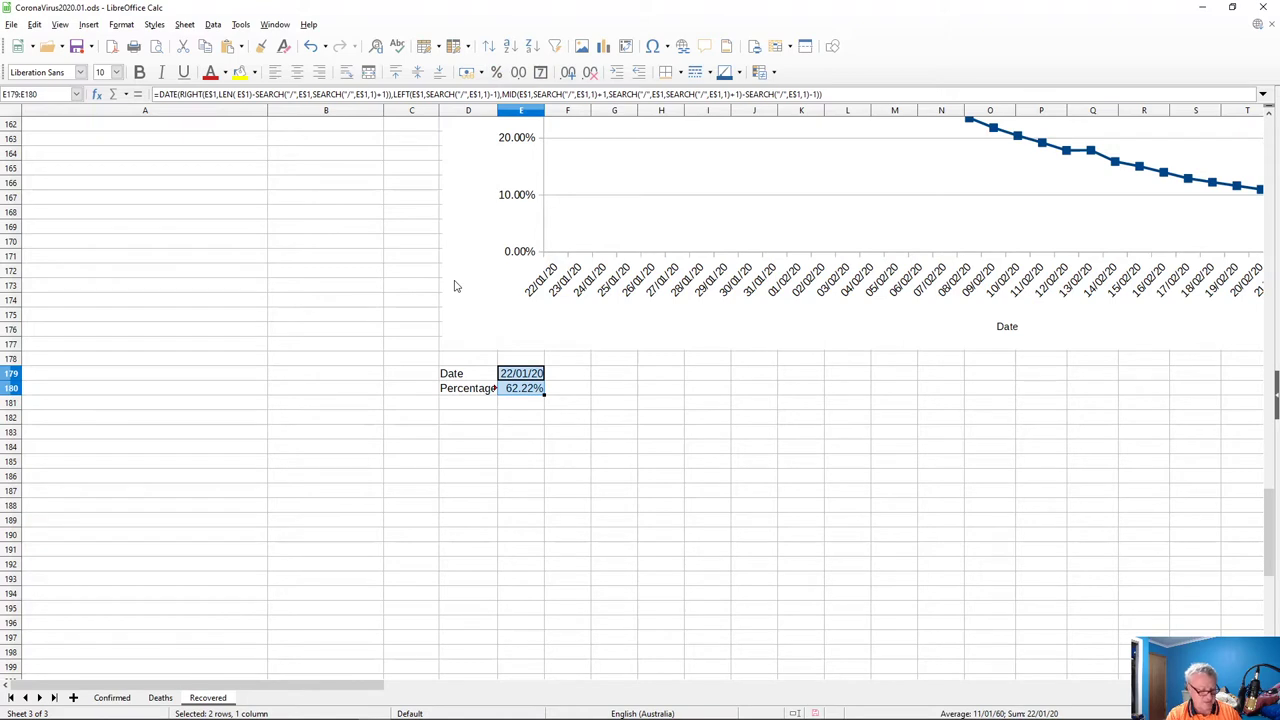
key(ctrl+c)
key(Right)
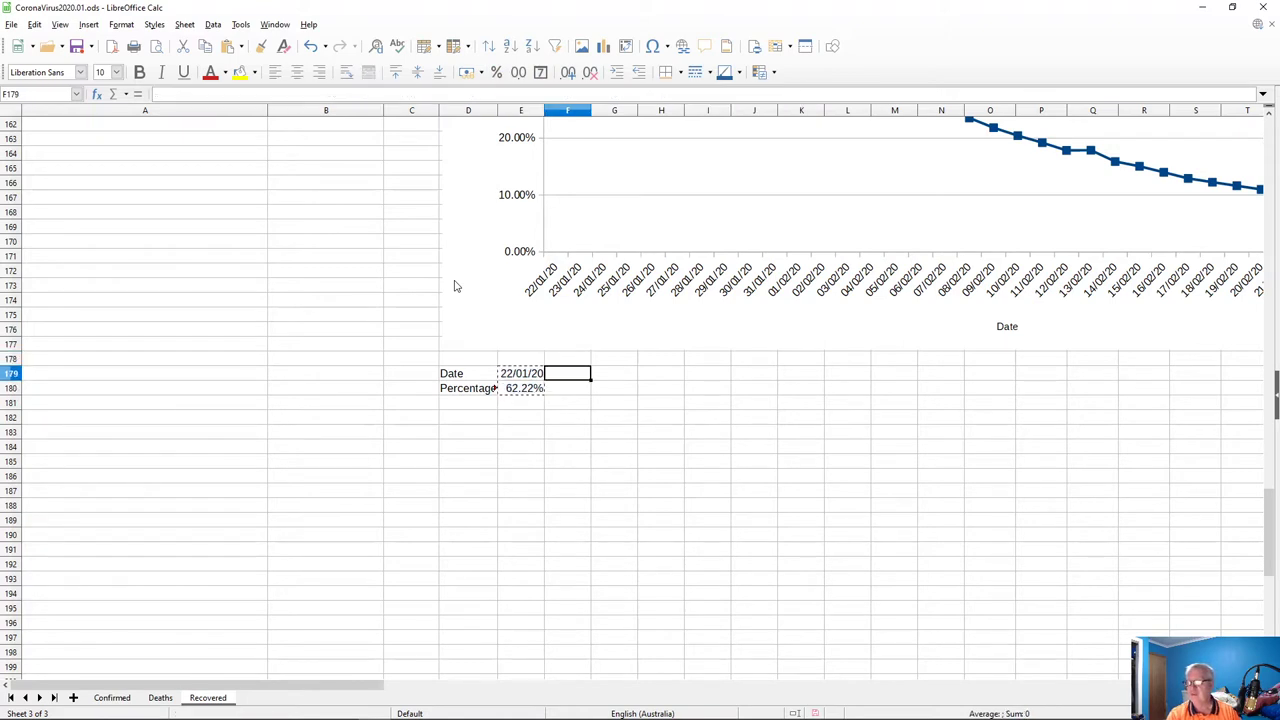
key(shift+Right)
key(shift+Right)
key(shift+Right)
key(shift+Right)
key(shift+Right)
key(shift+Right)
key(shift+Right)
key(shift+Right)
key(shift+Right)
key(shift+Right)
key(shift+Right)
key(shift+Right)
key(shift+Right)
key(shift+Right)
key(shift+Right)
key(shift+Right)
key(shift+Right)
key(shift+Right)
key(shift+Right)
key(shift+Right)
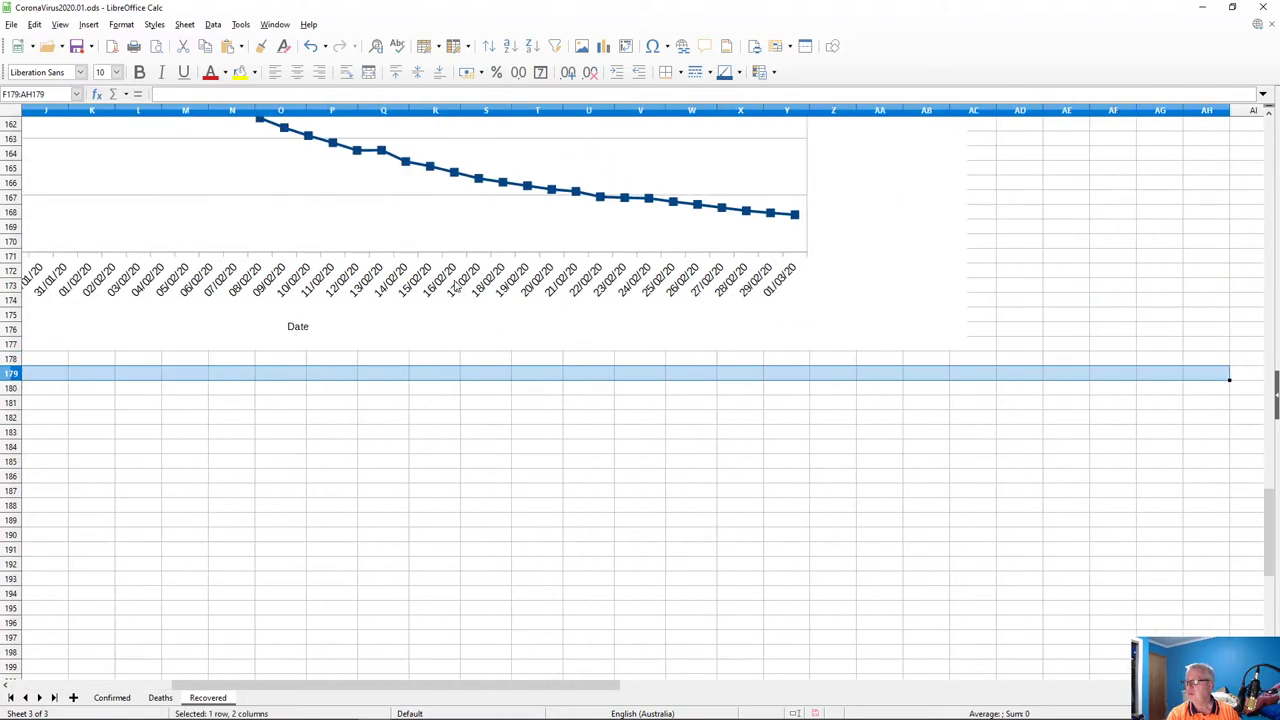
key(shift+Right)
key(shift+Left)
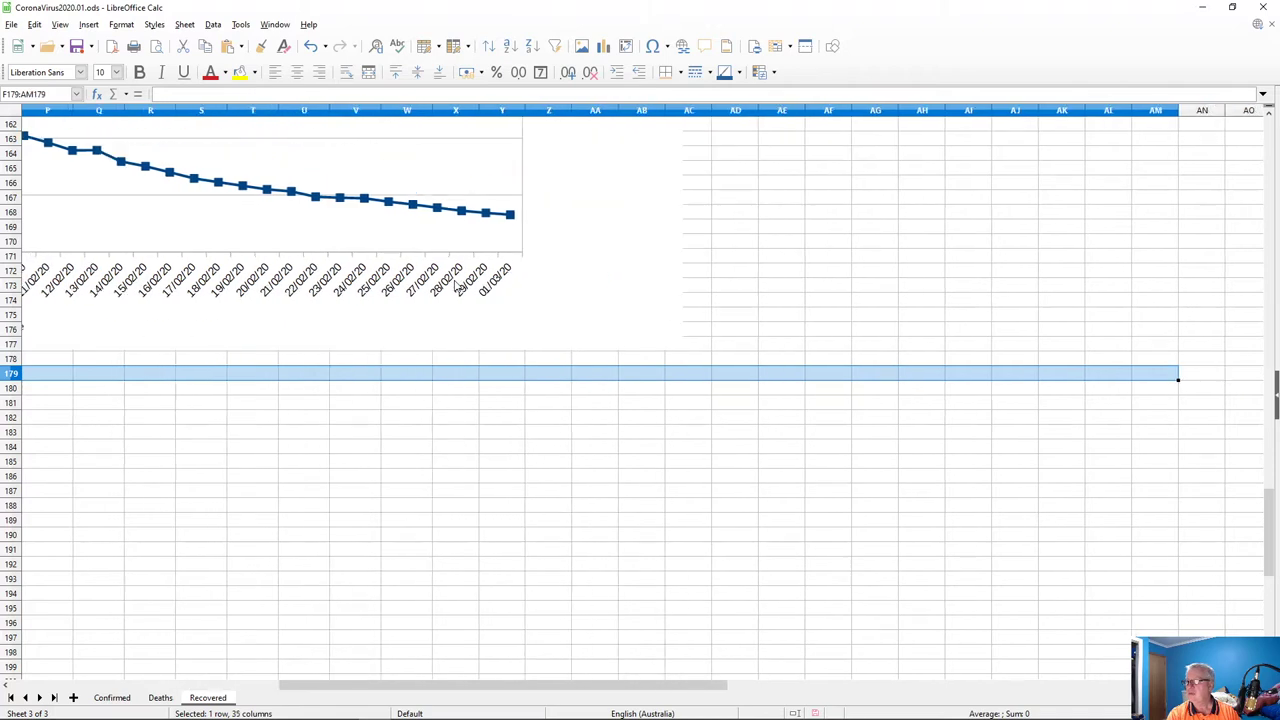
scroll(960, 261, up, 7)
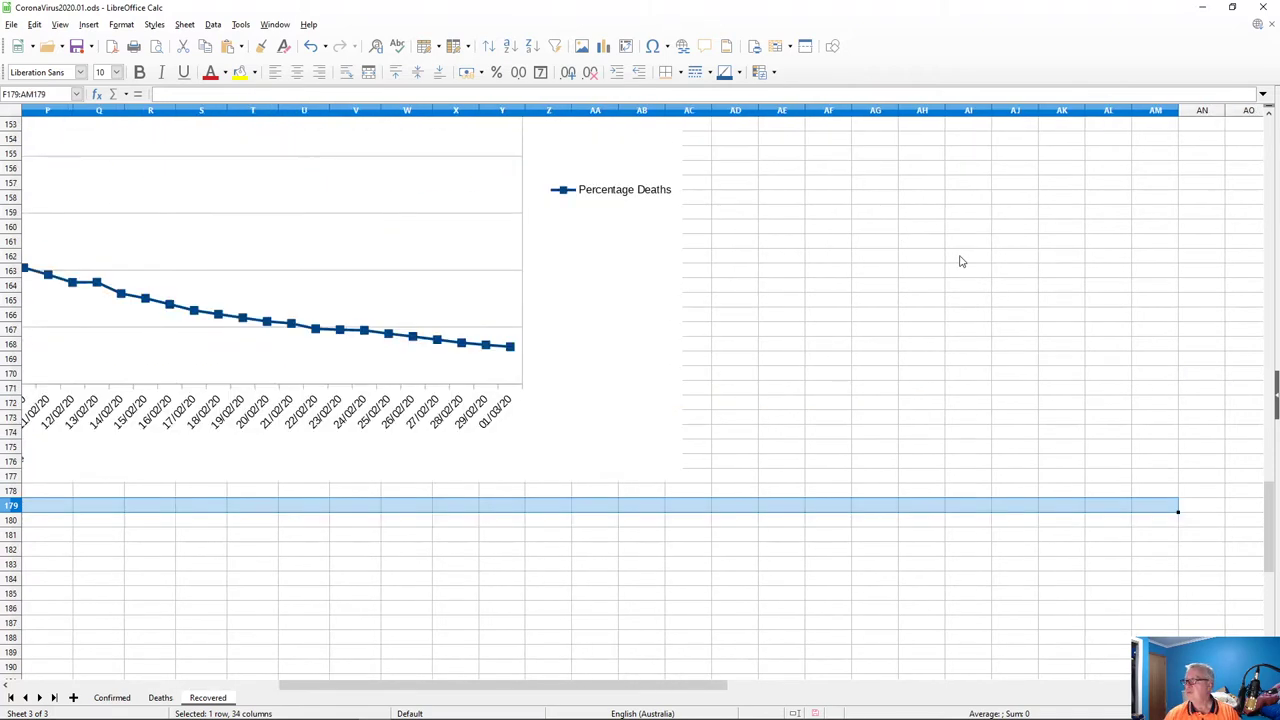
scroll(960, 261, up, 7)
scroll(962, 258, down, 7)
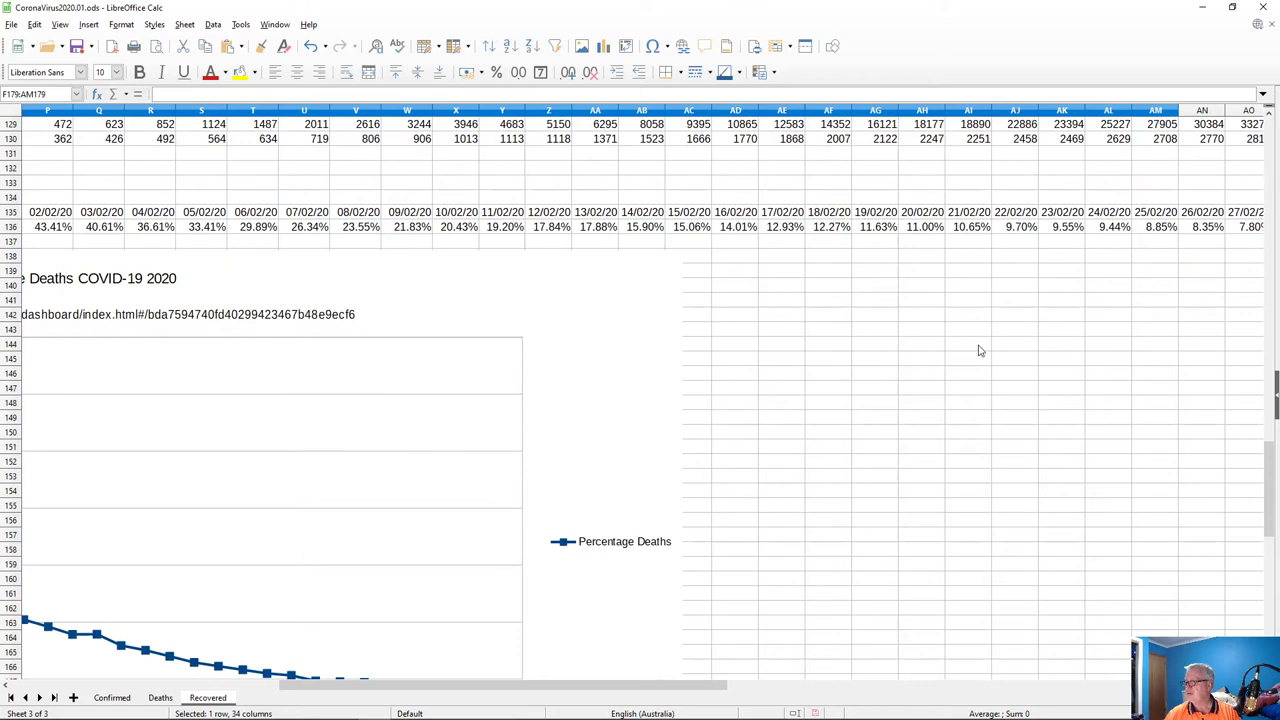
scroll(990, 373, down, 2)
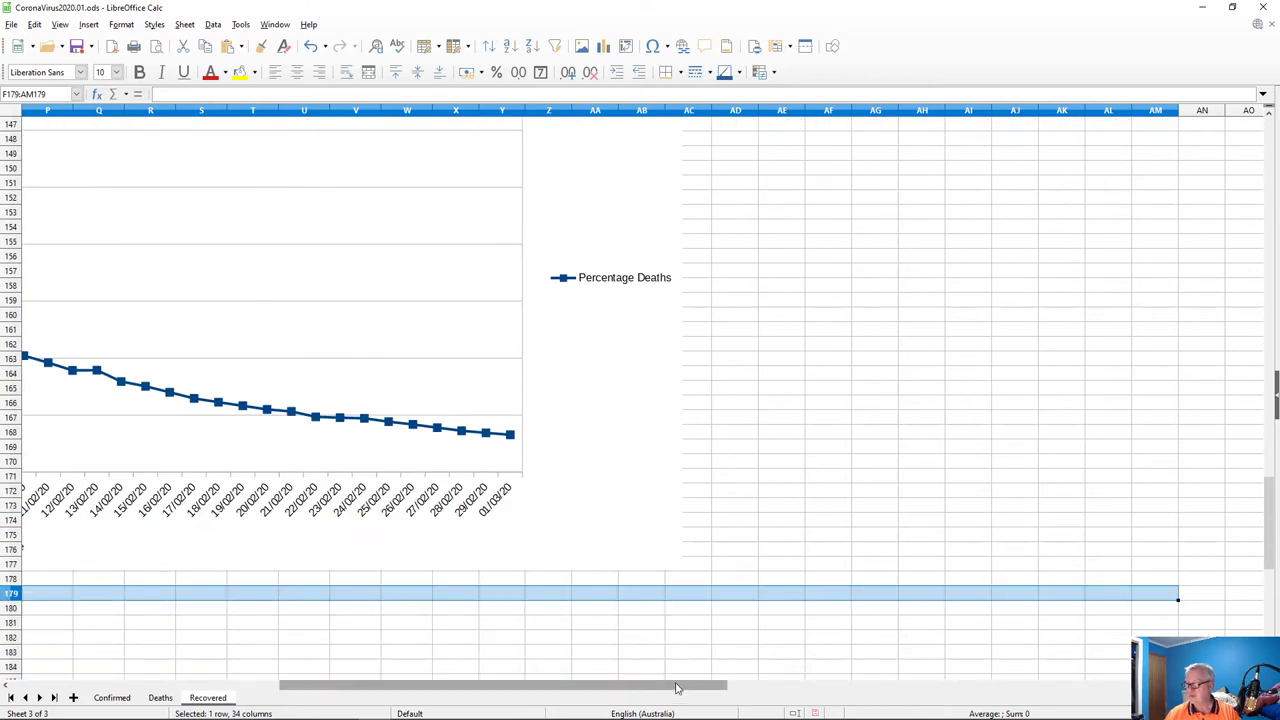
drag(693, 690, 954, 706)
scroll(923, 611, up, 4)
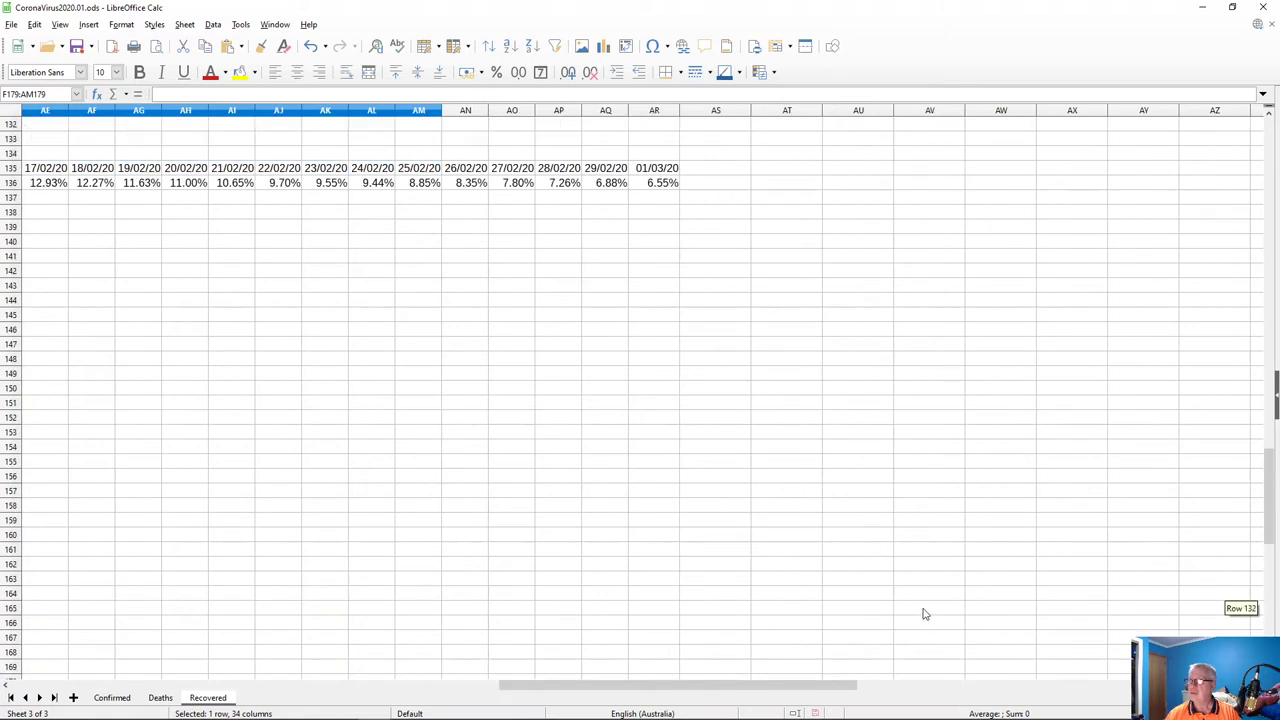
scroll(924, 614, down, 4)
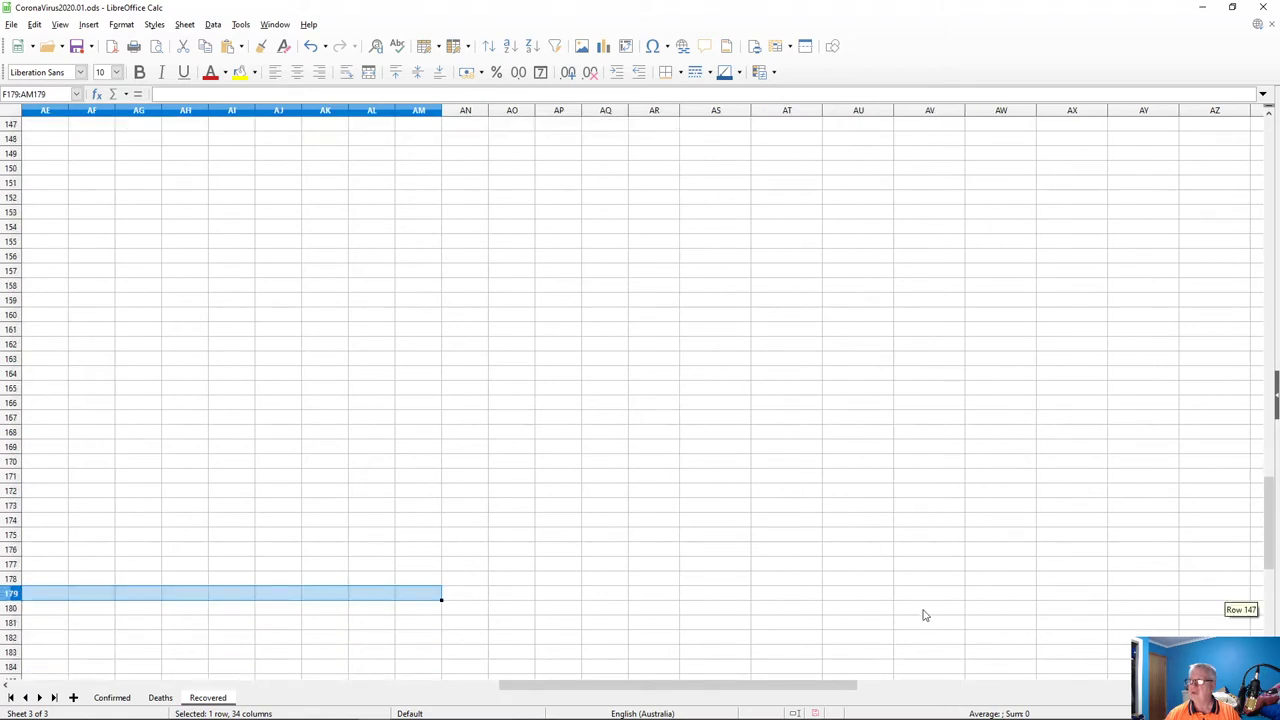
key(shift+Right)
key(shift+Right)
key(shift+Right)
key(shift+Right)
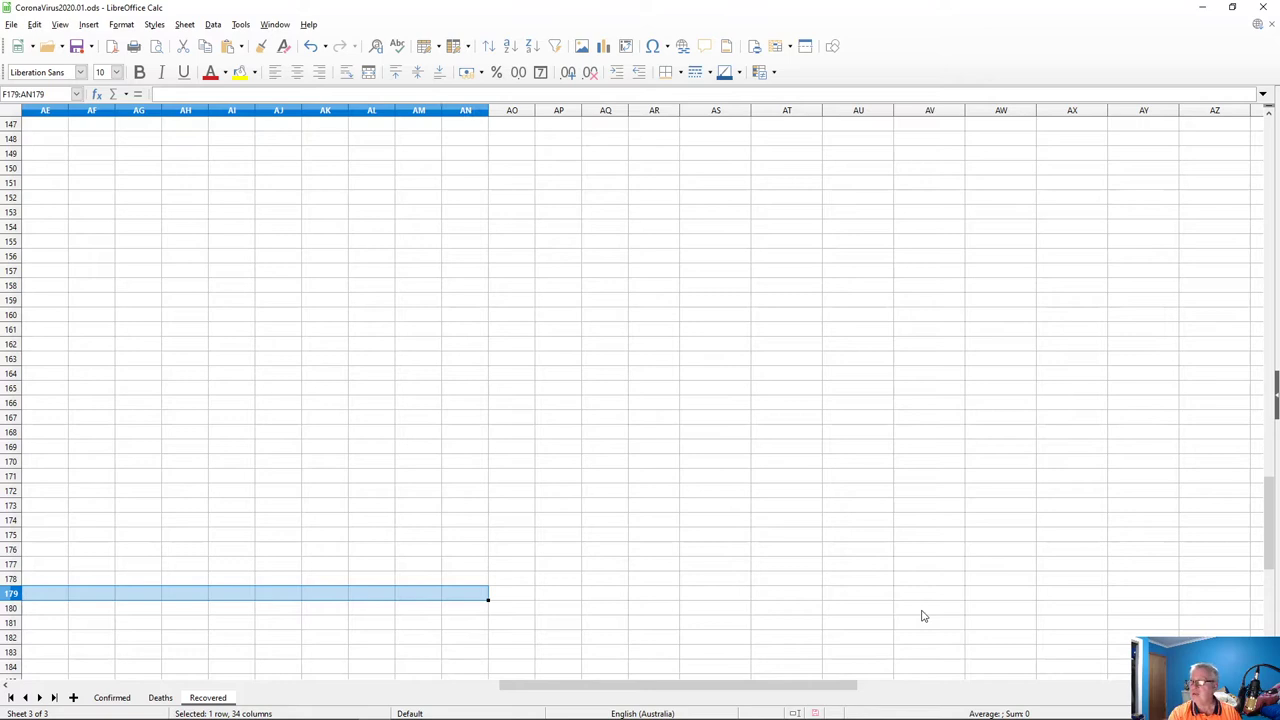
key(shift+Right)
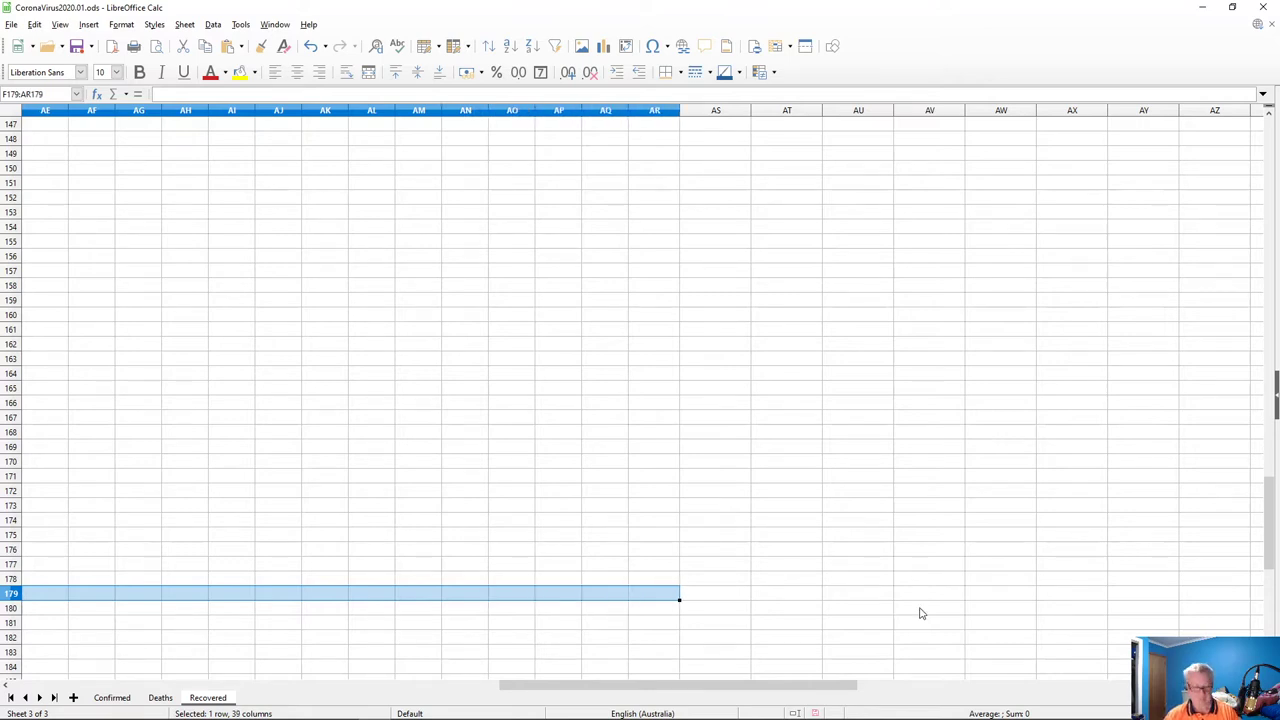
key(ctrl+v)
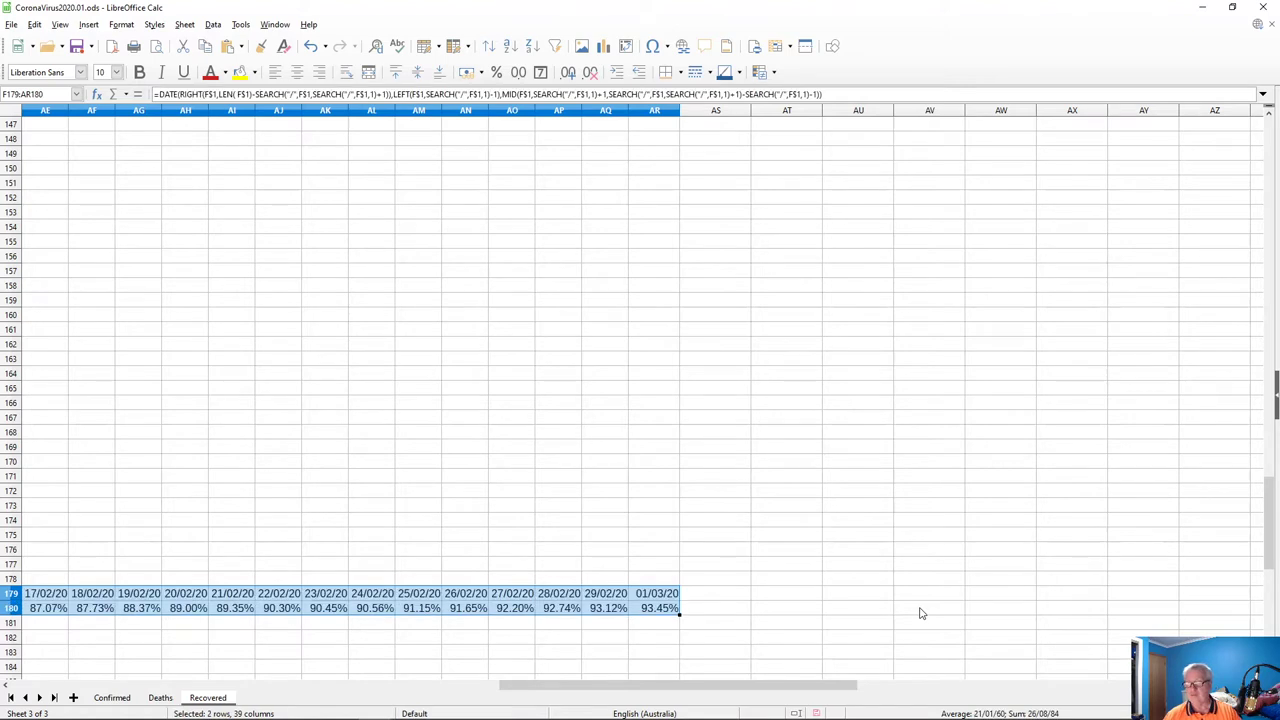
drag(660, 693, 130, 668)
scroll(214, 563, down, 8)
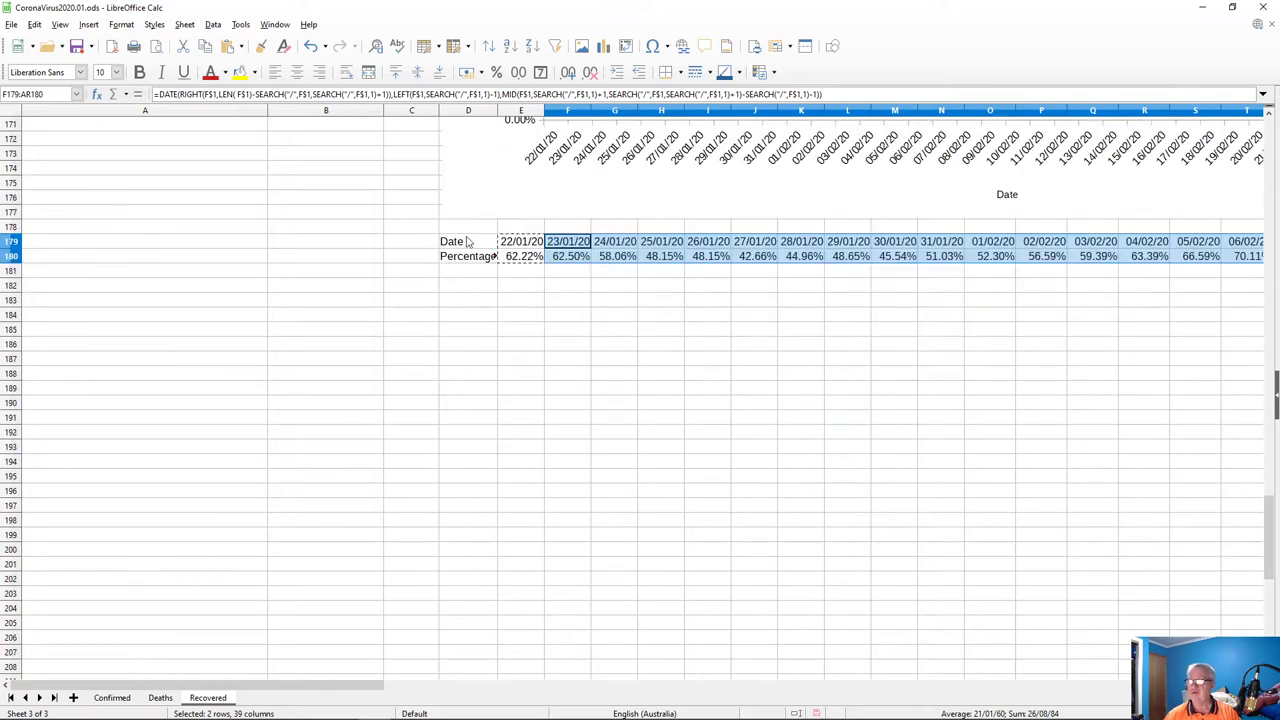
key(Escape)
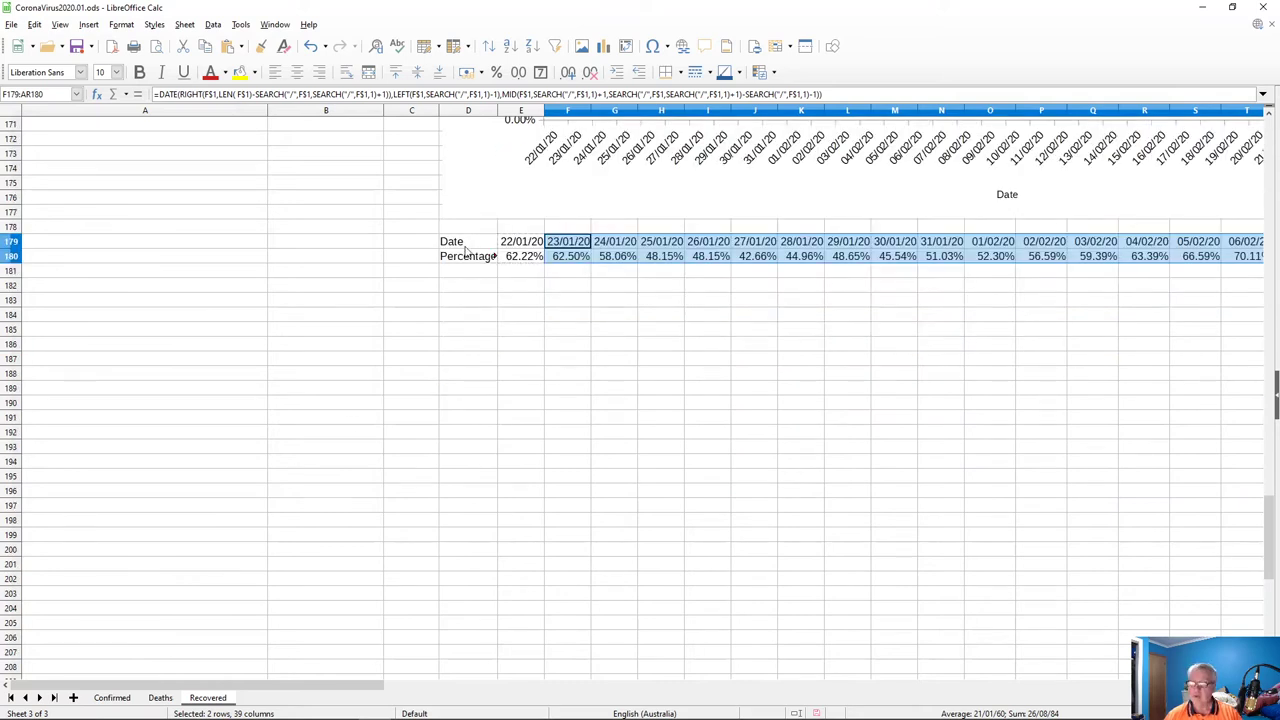
- Insert a line chart of the Points and Lines type from the recovery table D179:AR180
drag(465, 248, 466, 251)
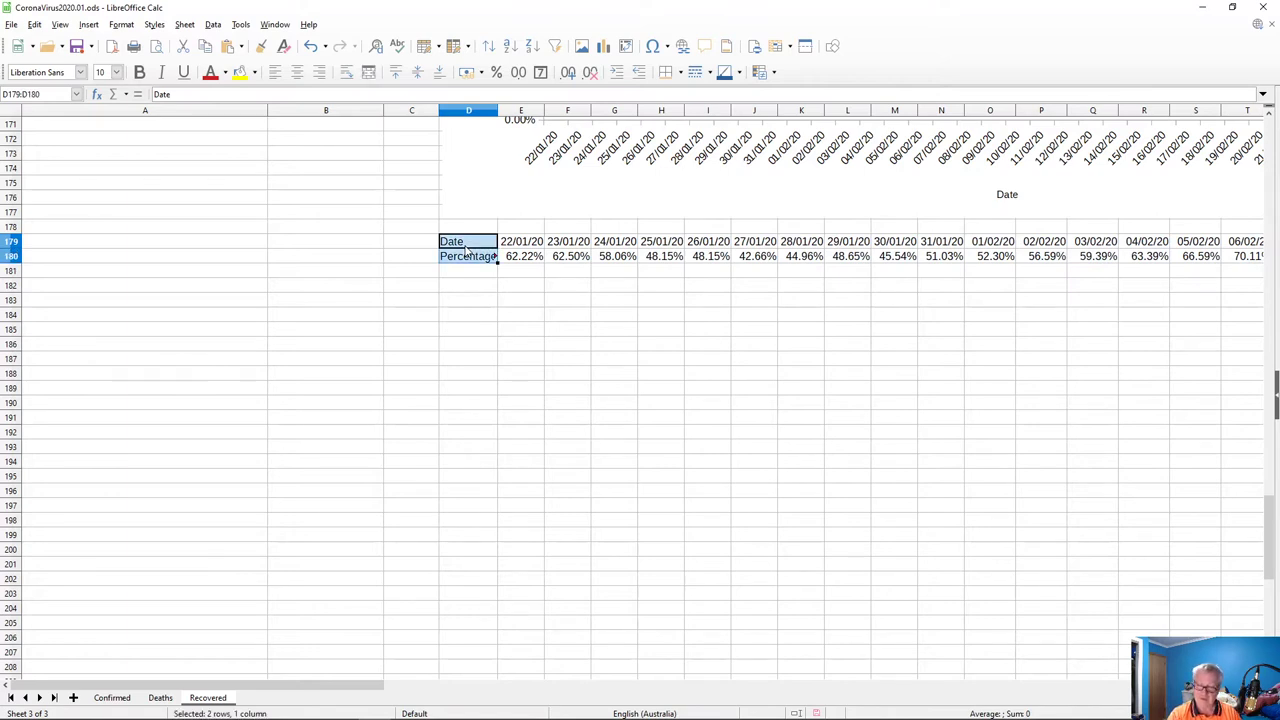
click(465, 248)
key(ctrl+shift+Right)
key(shift+Down)
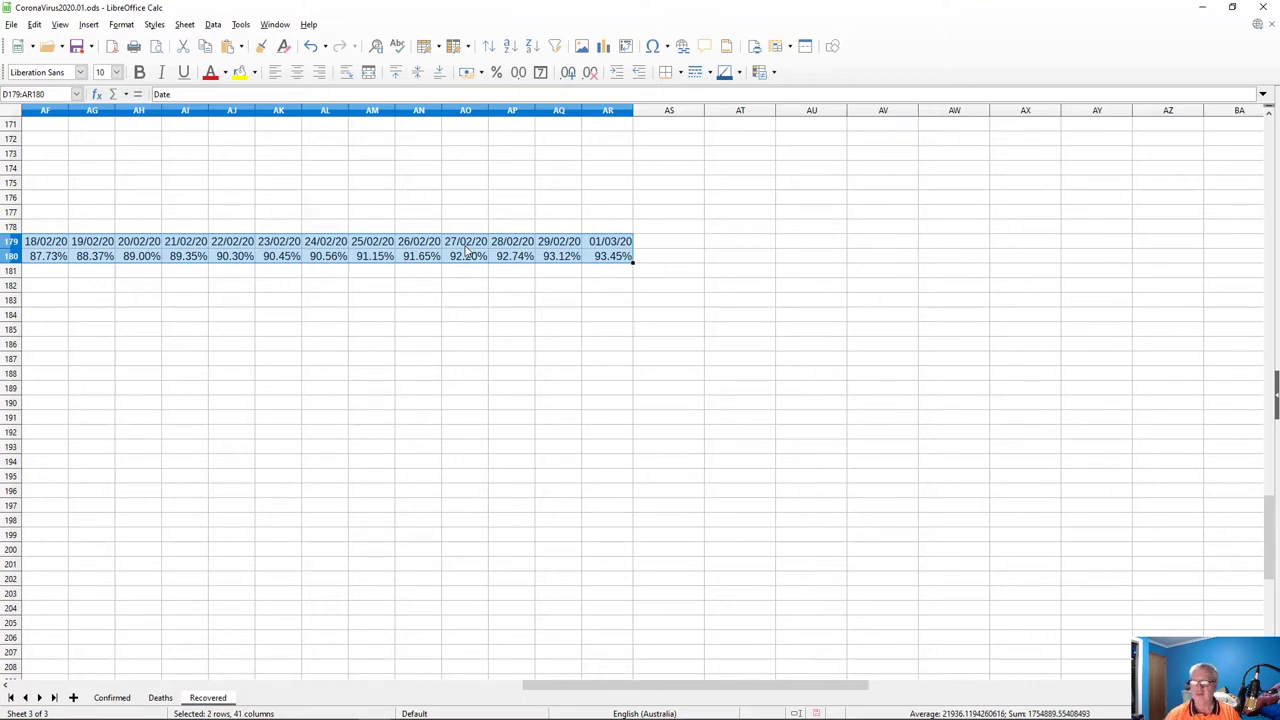
drag(712, 688, 160, 617)
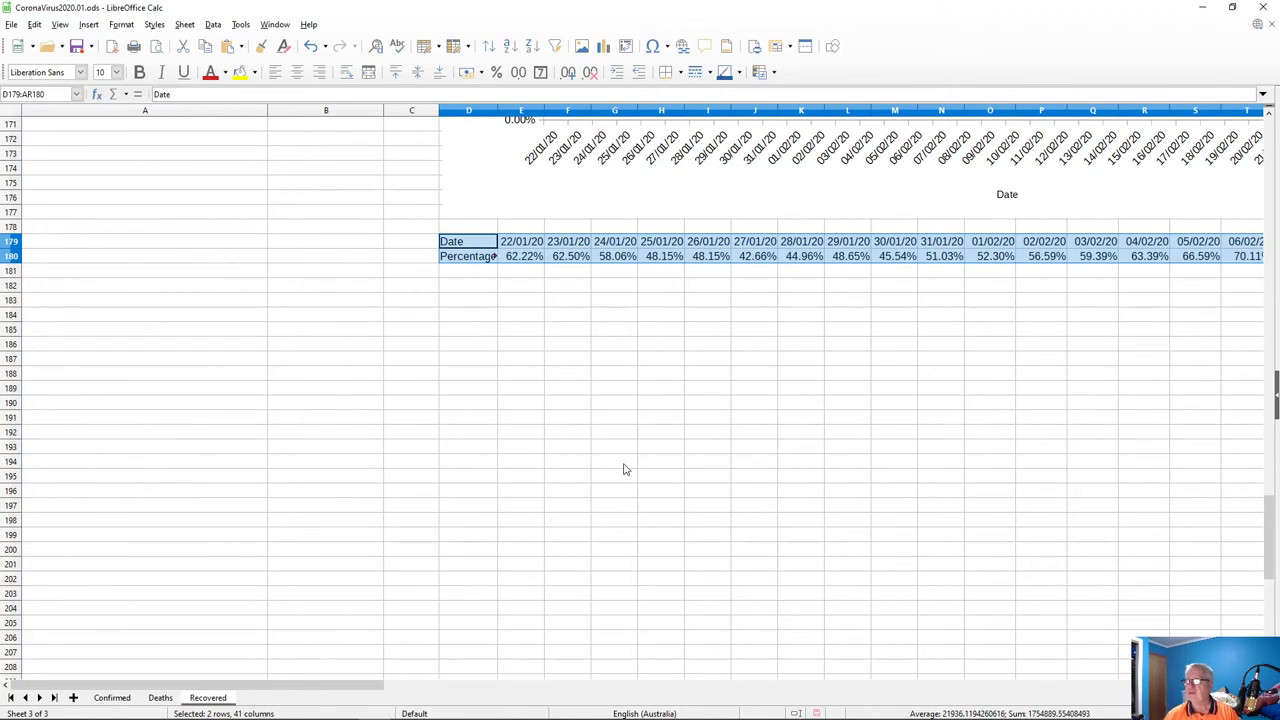
scroll(620, 470, down, 3)
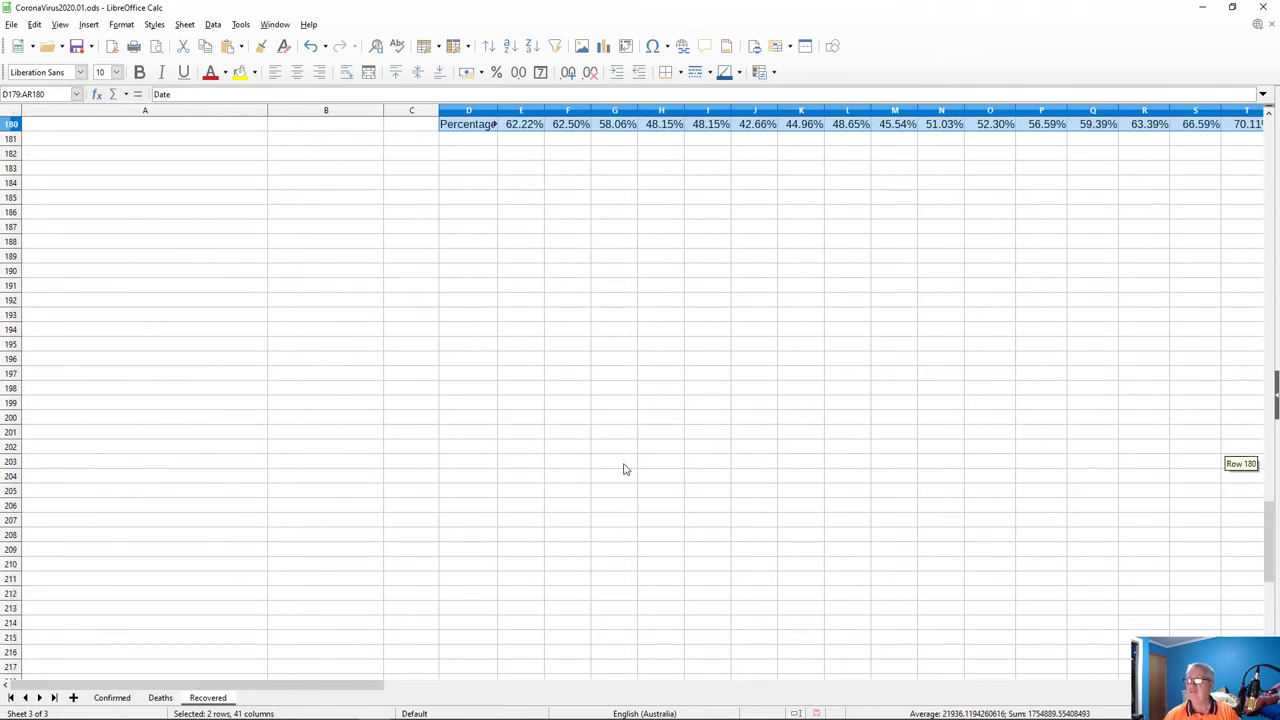
click(602, 47)
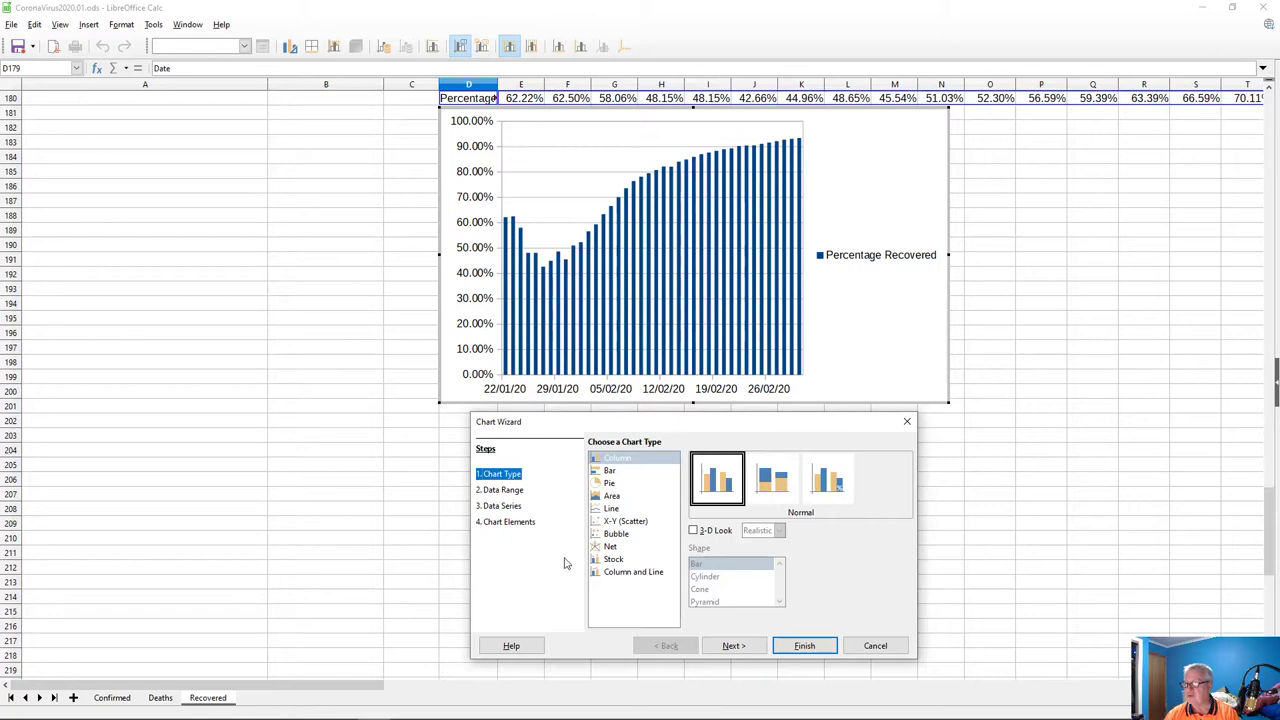
click(608, 509)
click(773, 487)
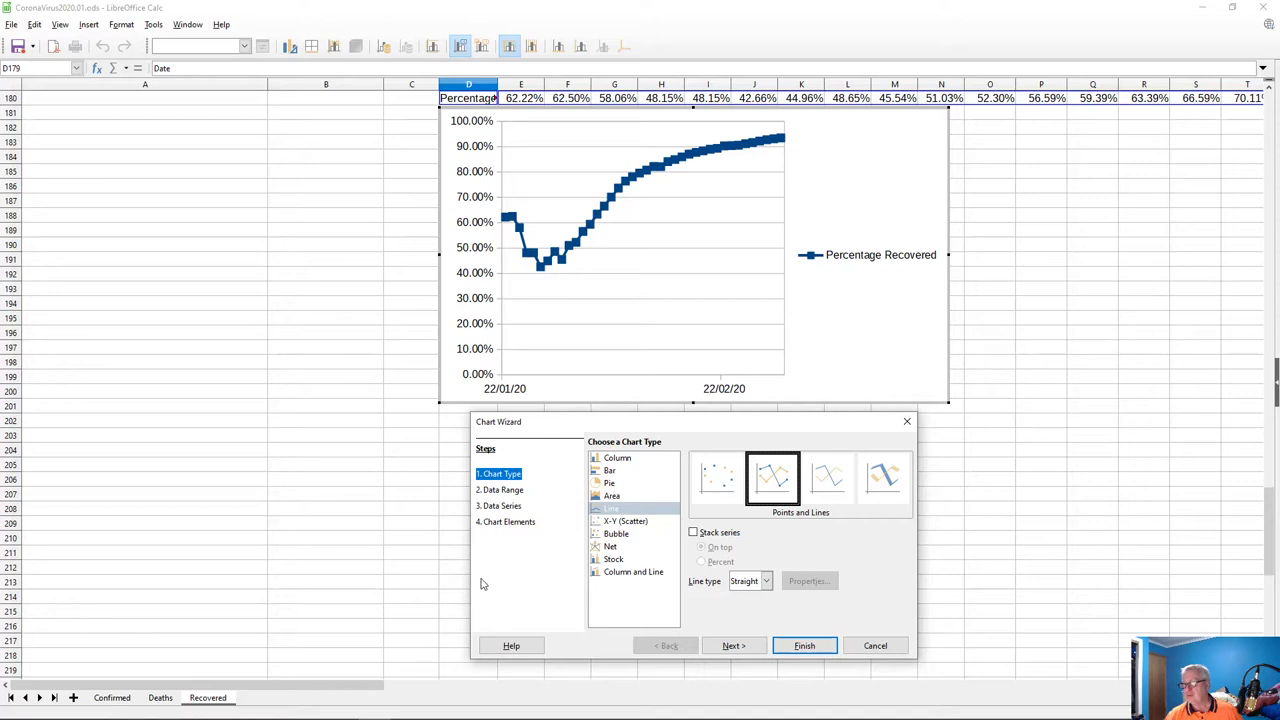
- Open the new chart's title and legend settings, switch to the browser and select the Johns Hopkins dashboard's web address
click(528, 521)
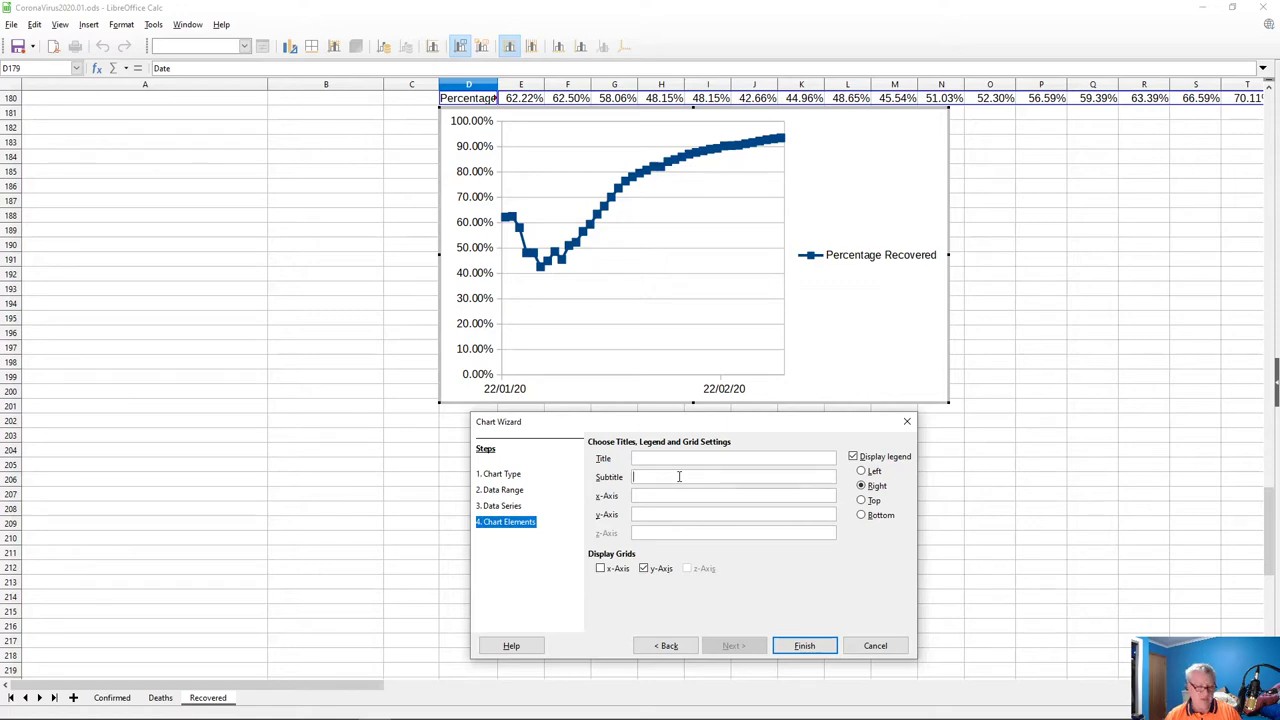
key(alt+Tab)
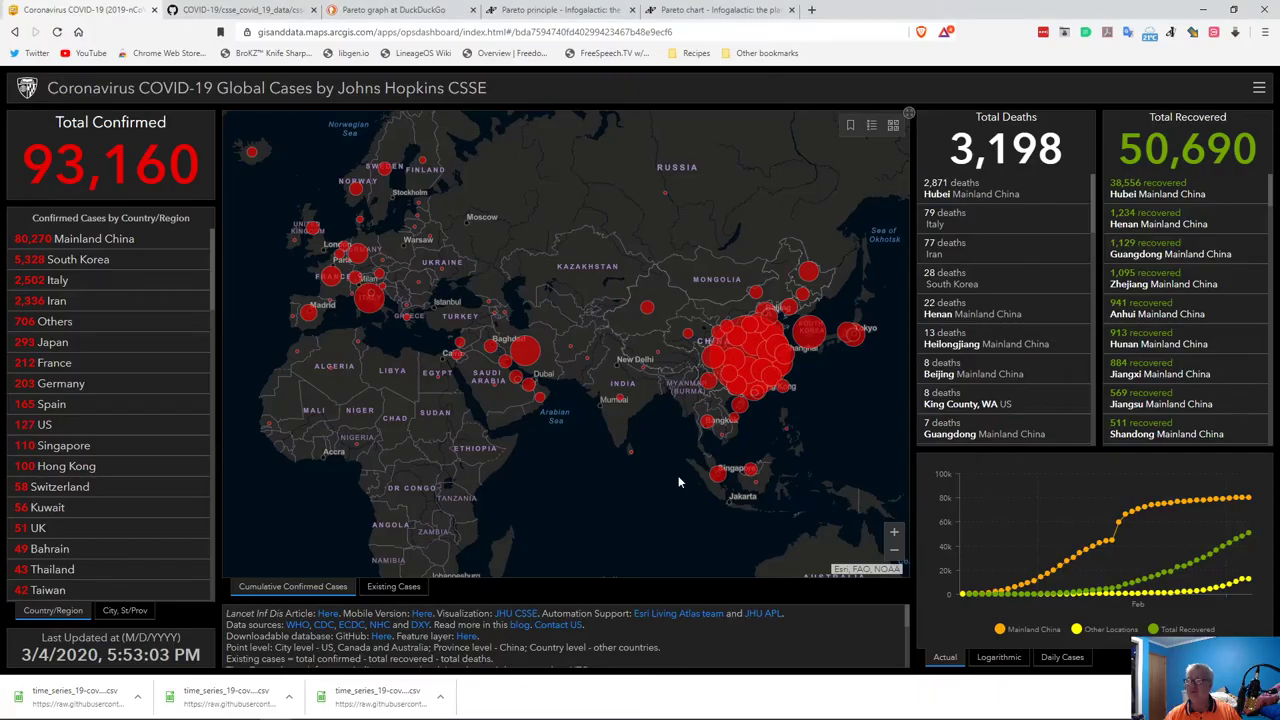
click(705, 31)
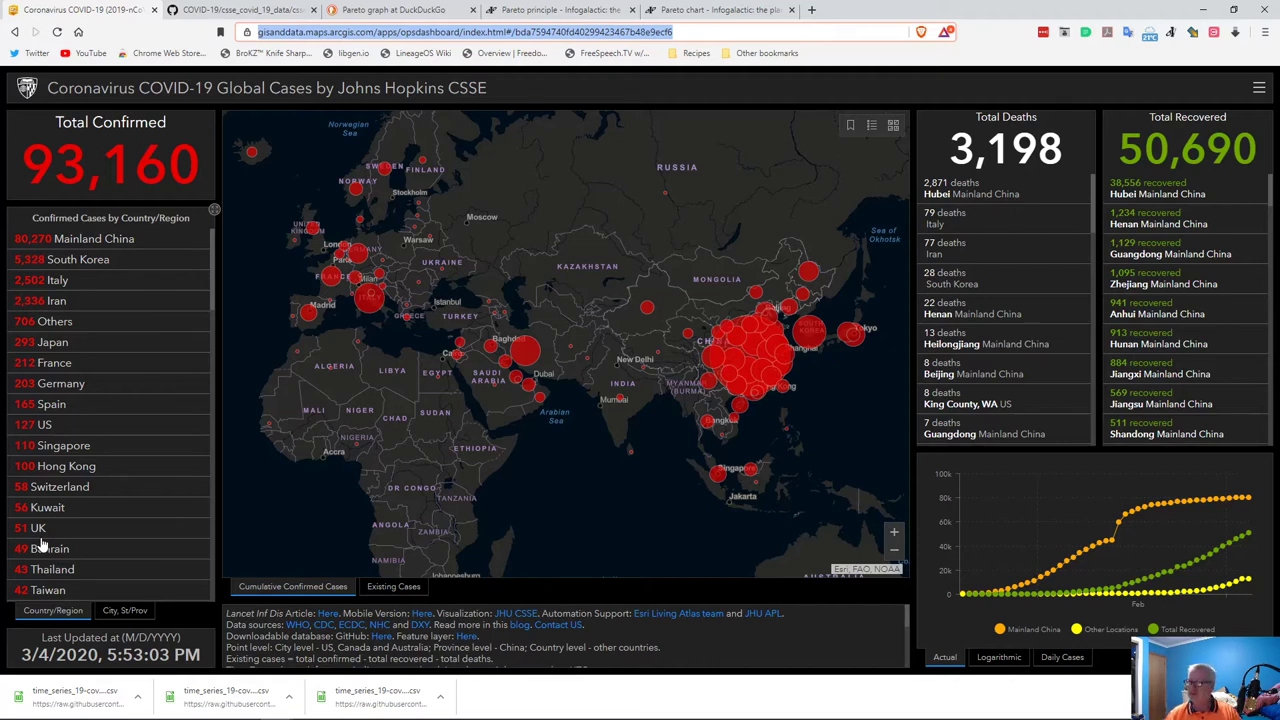
- Examine the case figures for Queensland, New South Wales and Victoria on the dashboard's map of Australia
drag(666, 534, 533, 403)
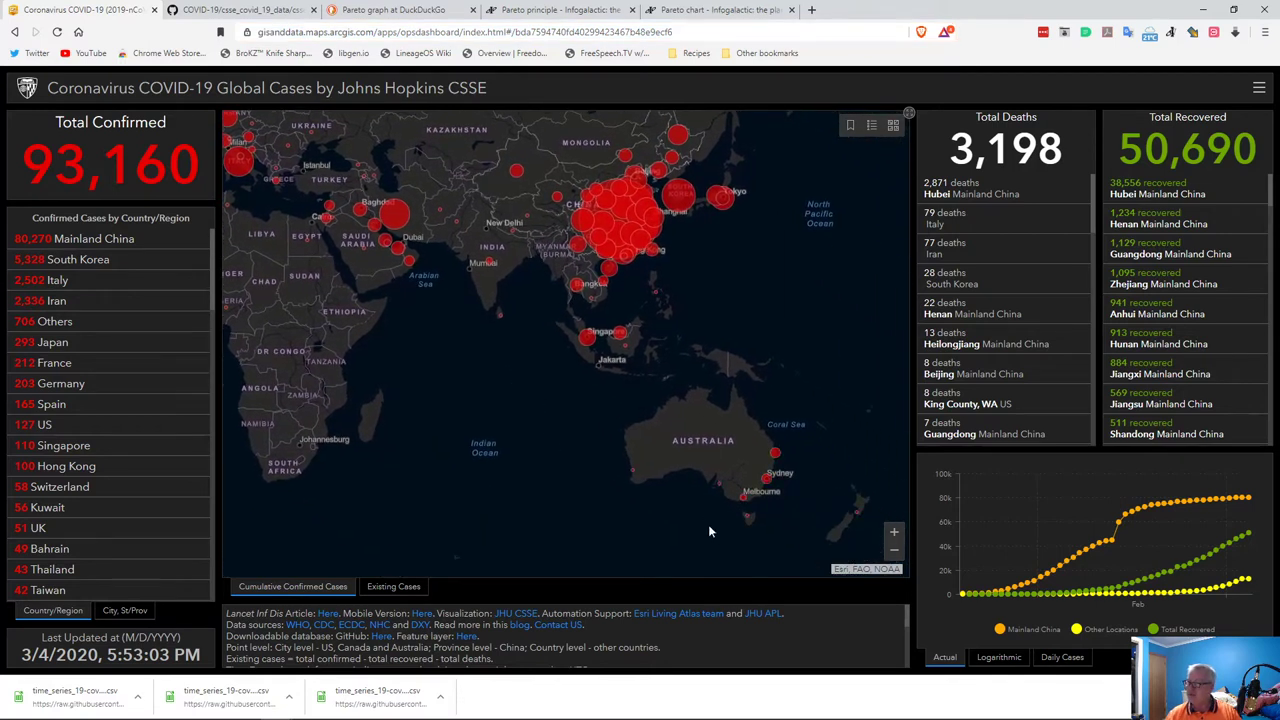
click(776, 455)
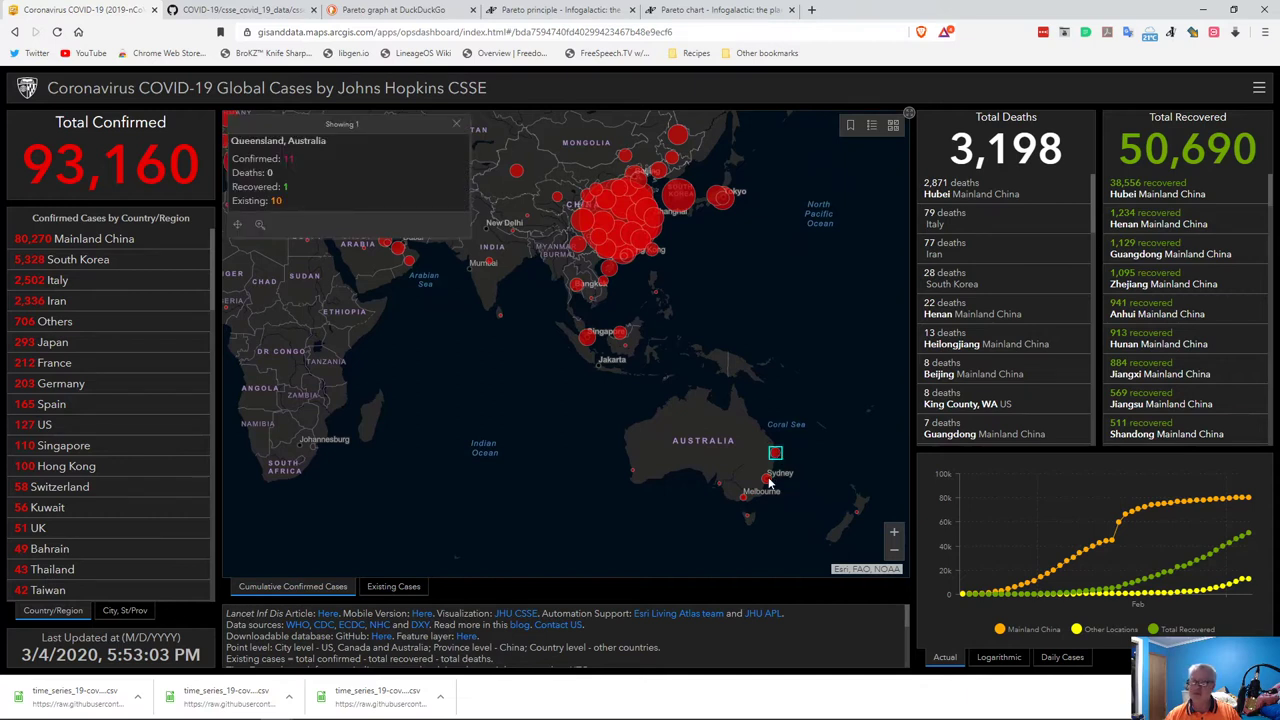
click(767, 480)
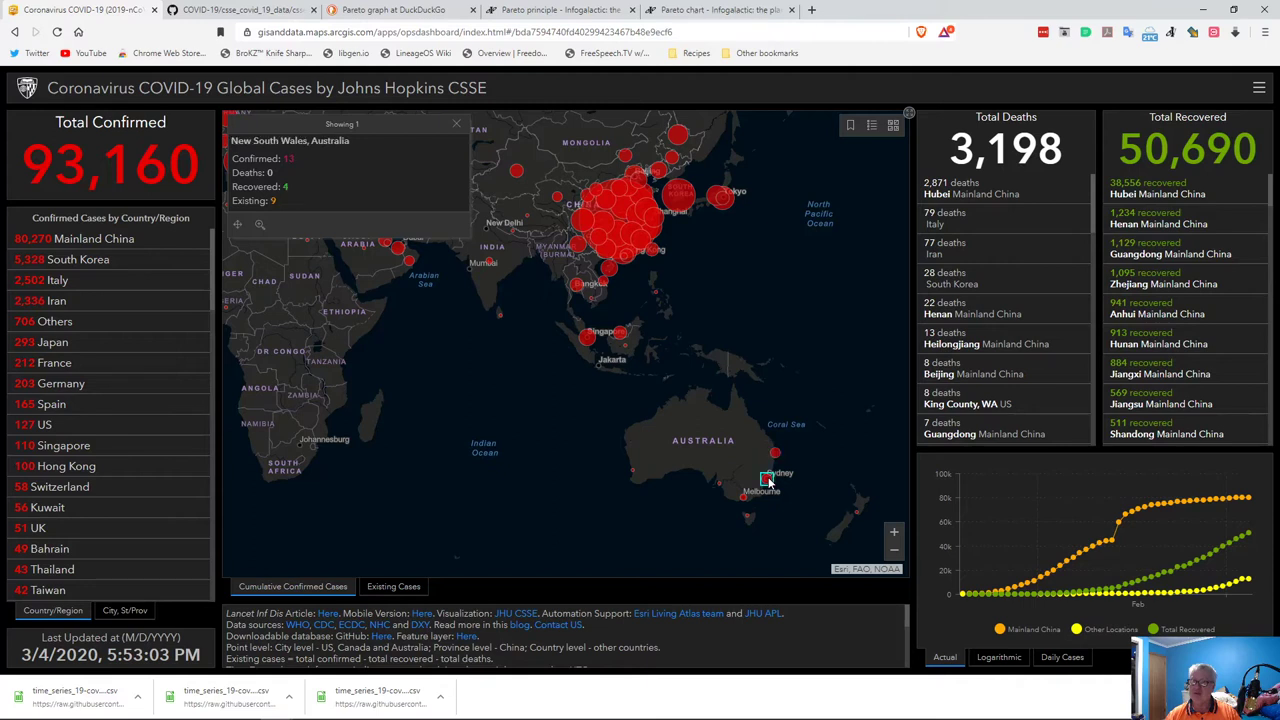
click(743, 498)
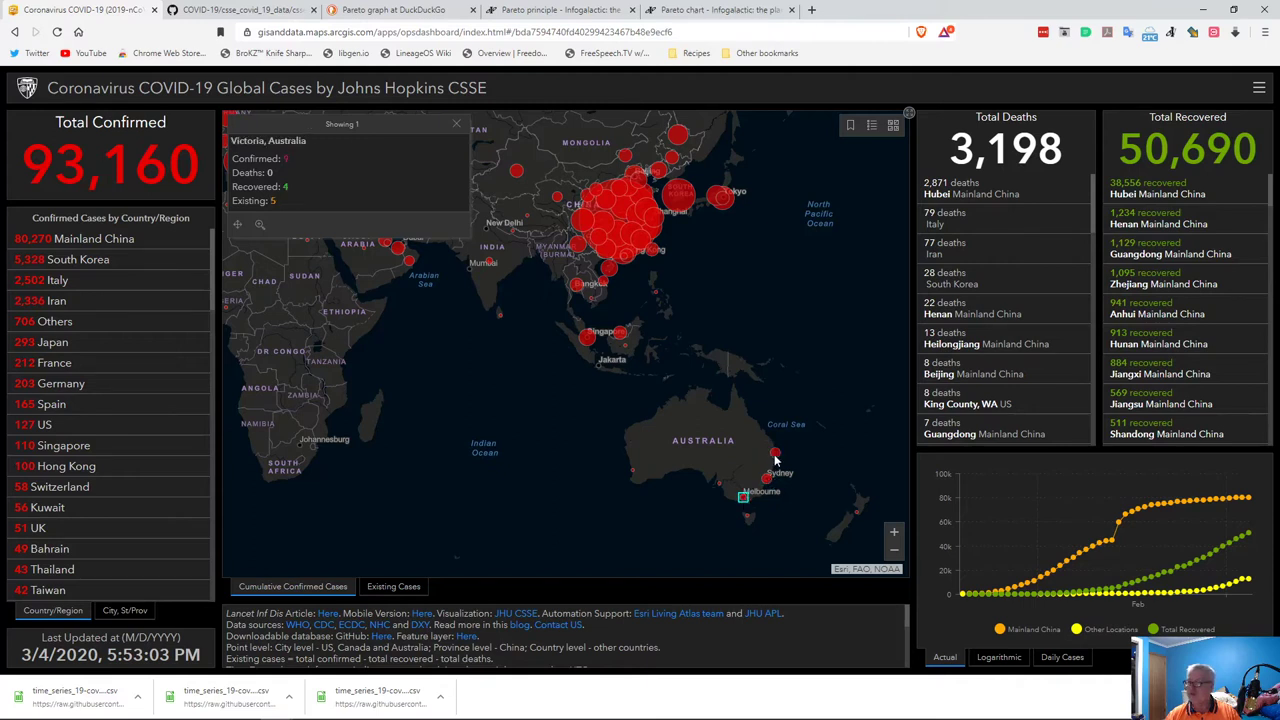
click(775, 455)
click(768, 480)
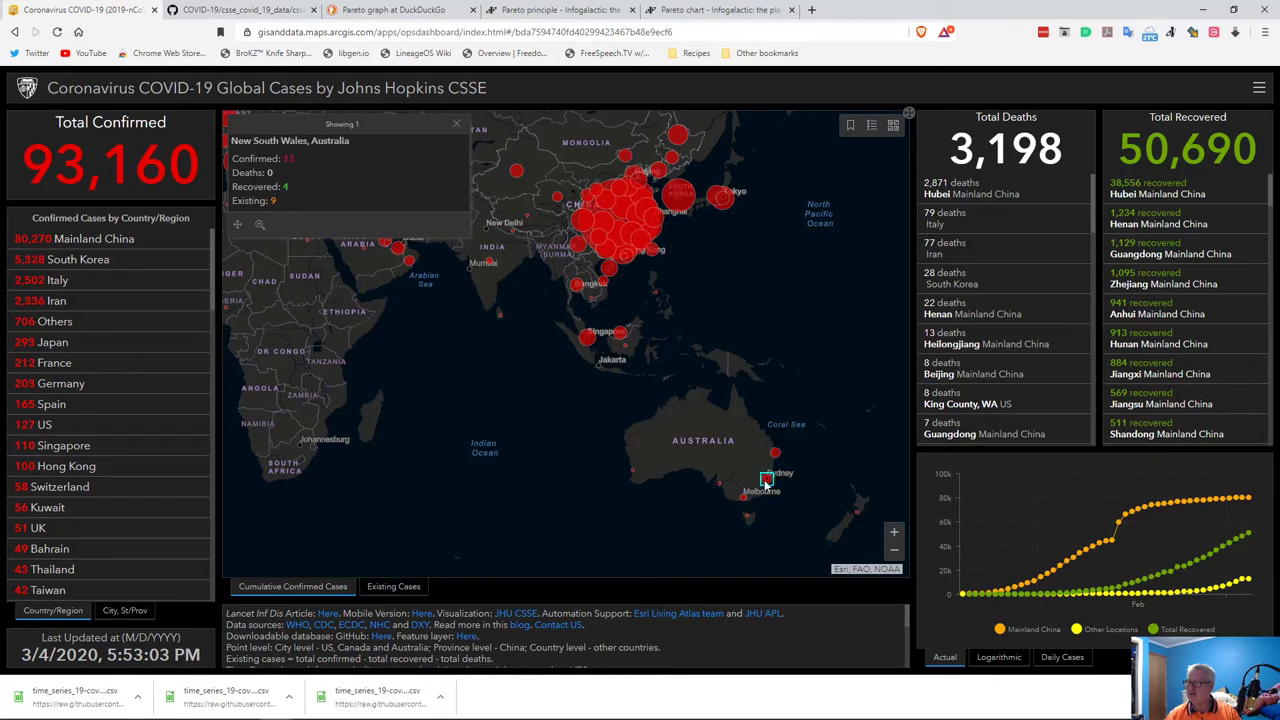
click(742, 494)
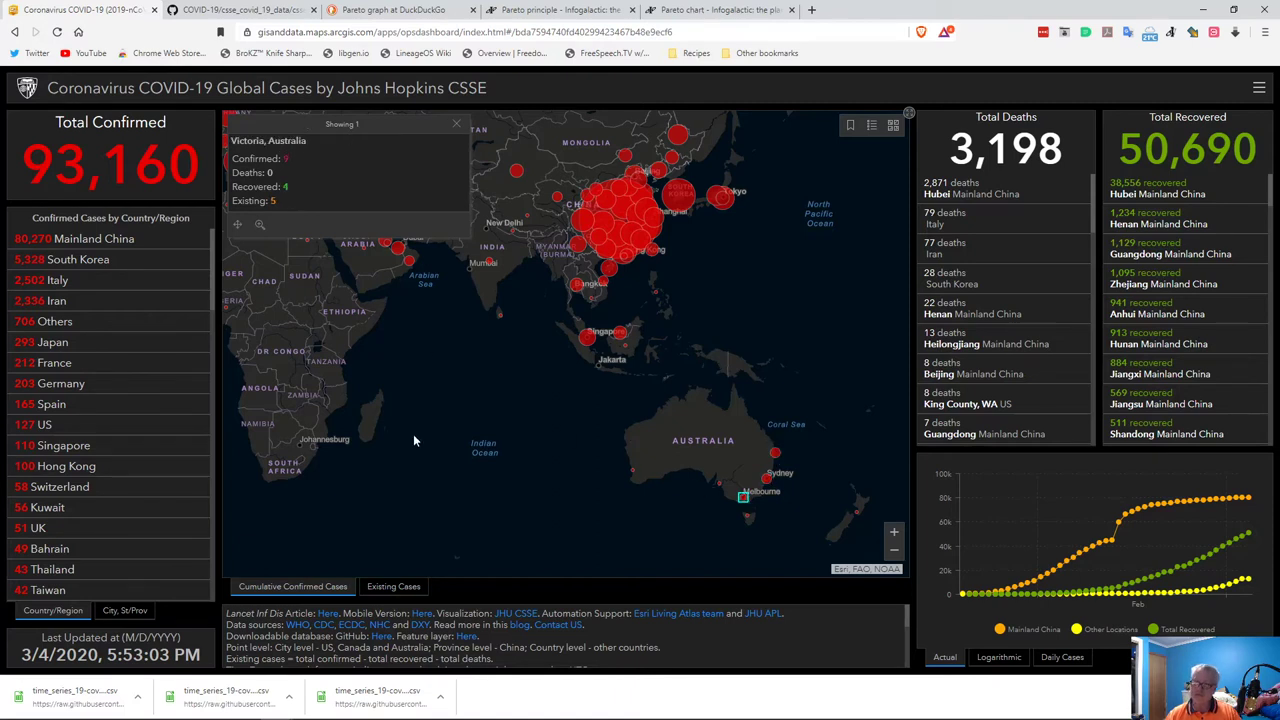
click(418, 474)
- Copy the dashboard's web address from the browser and paste it as the recovery chart's subtitle in LibreOffice Calc
key(alt+Tab)
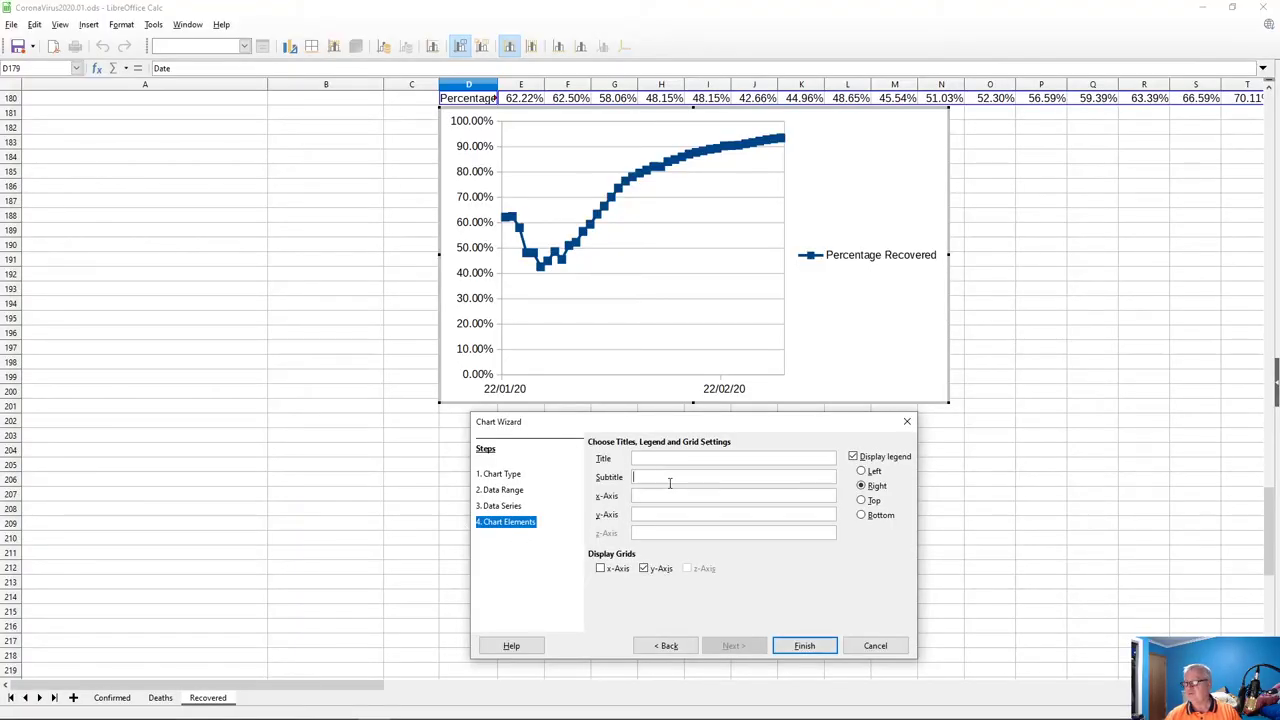
key(alt+Tab)
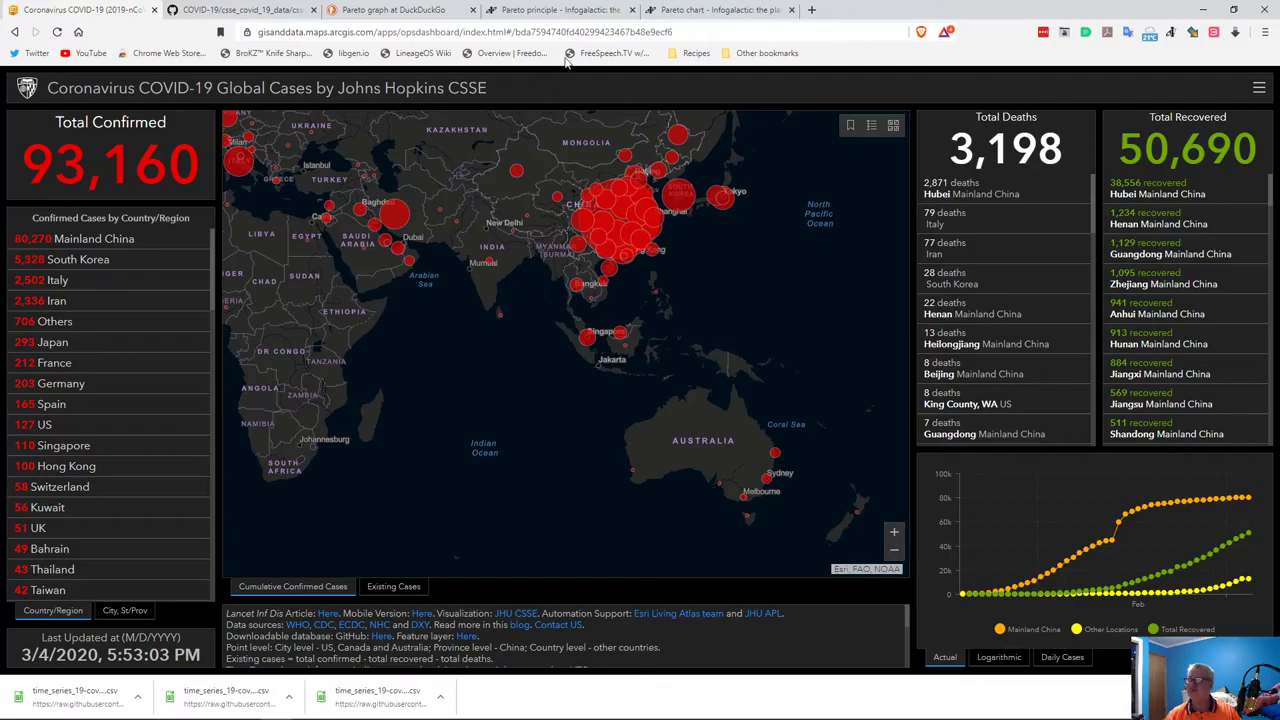
click(640, 32)
right_click(616, 34)
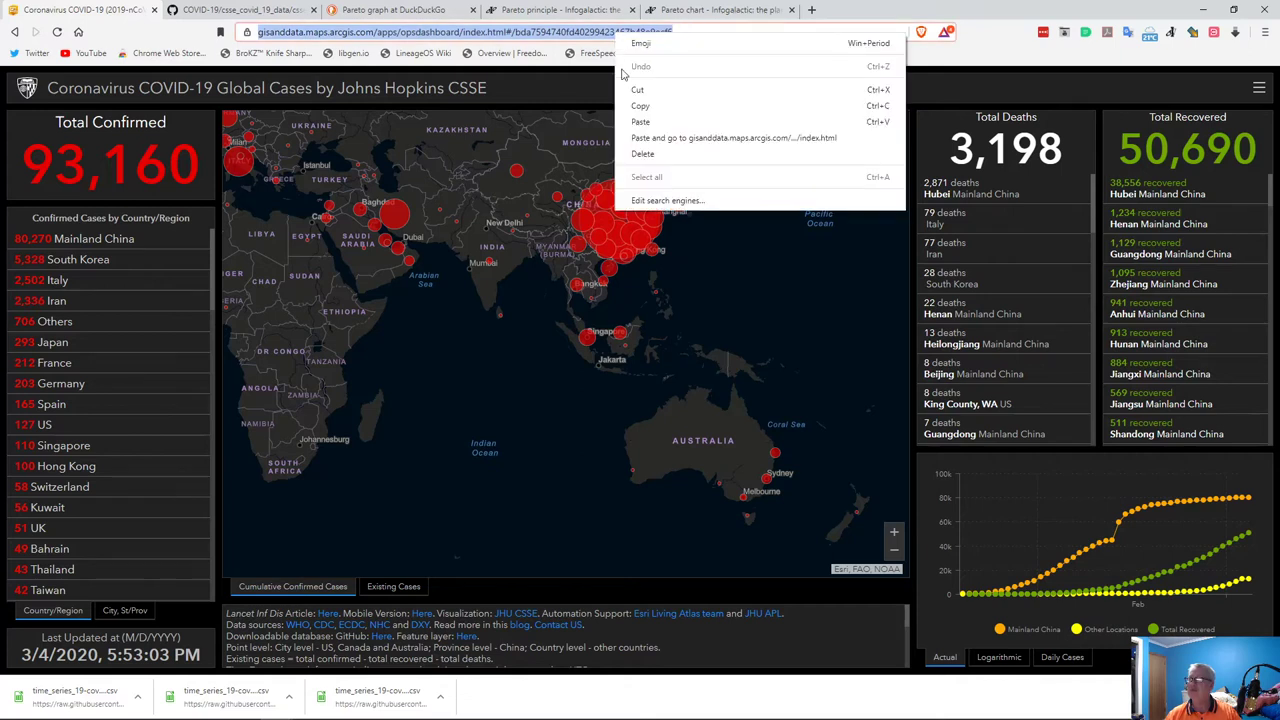
click(641, 107)
key(alt+Tab)
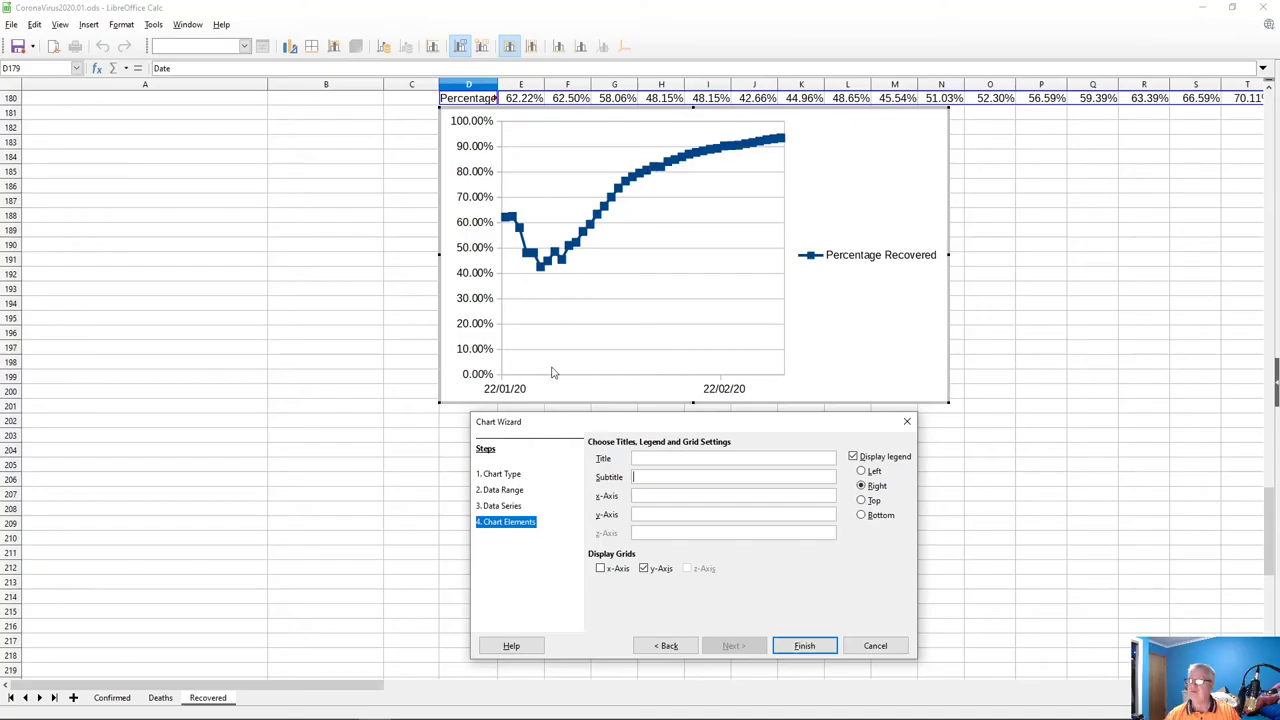
key(ctrl+v)
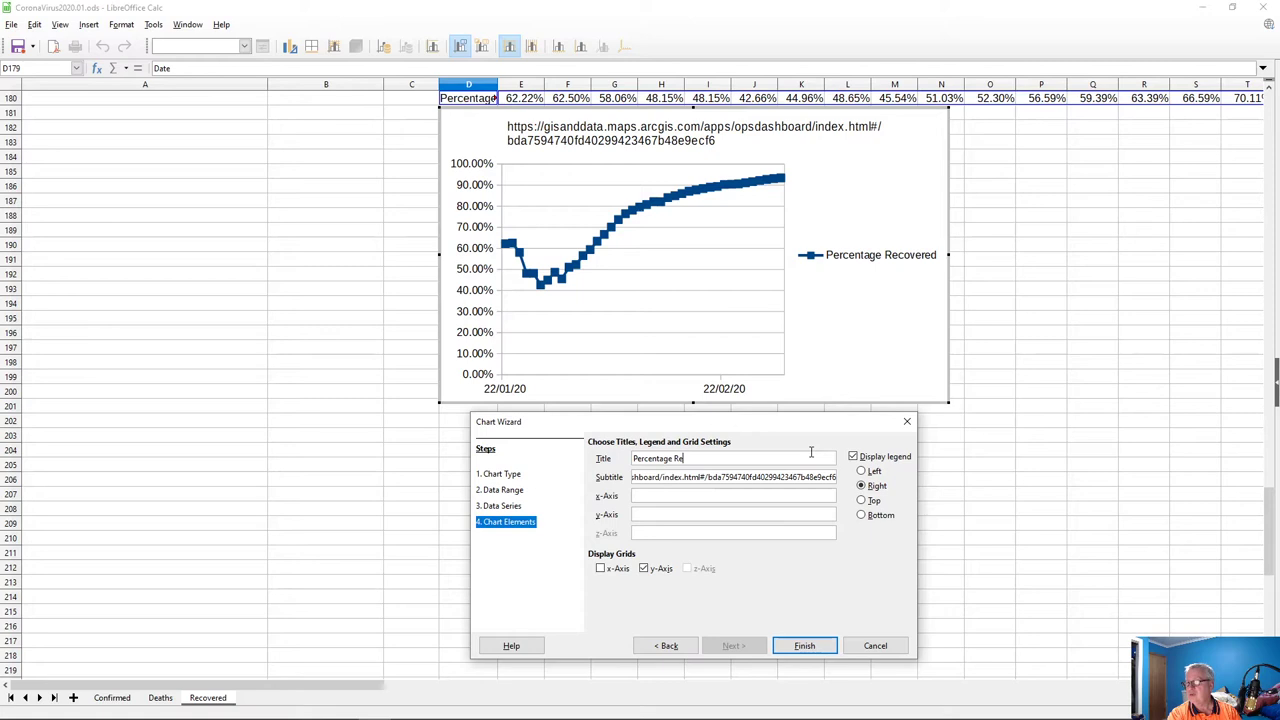
- Title the chart "Percentage Recoveries COVID-19", name the x-axis "Date" and the y-axis "Recoveries", and finish the chart
text(coveries )
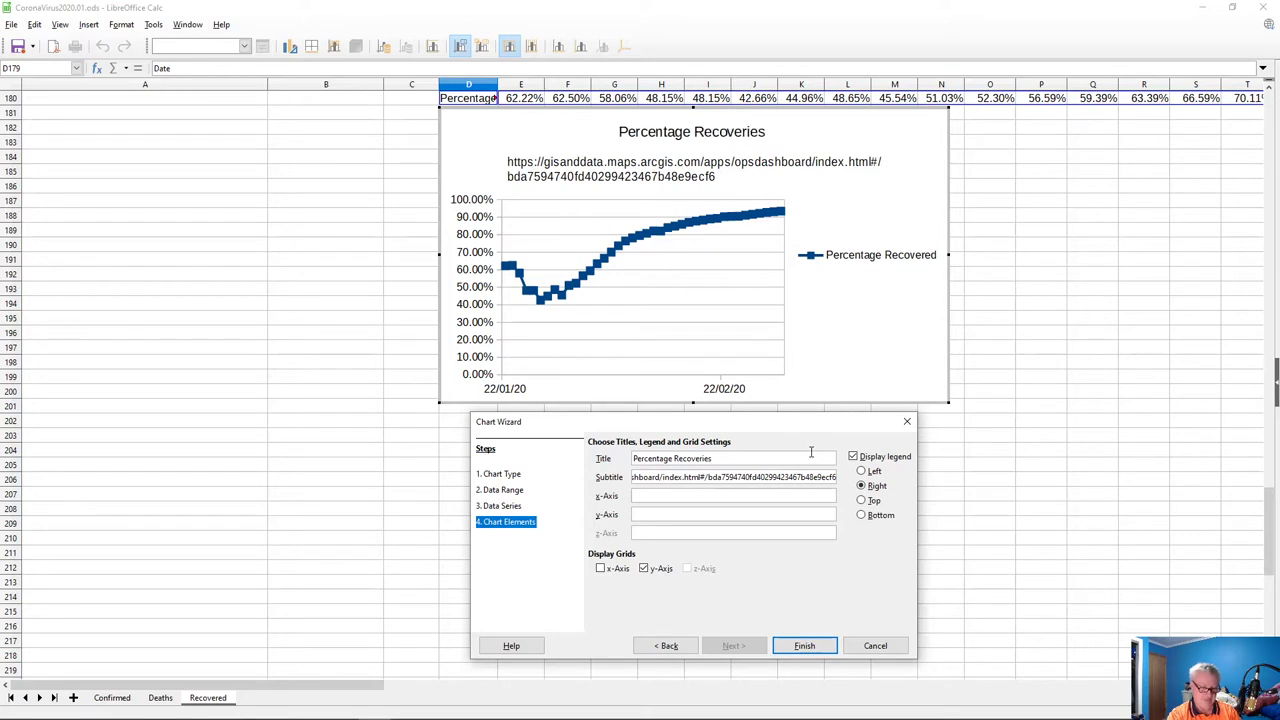
text(COVID-19)
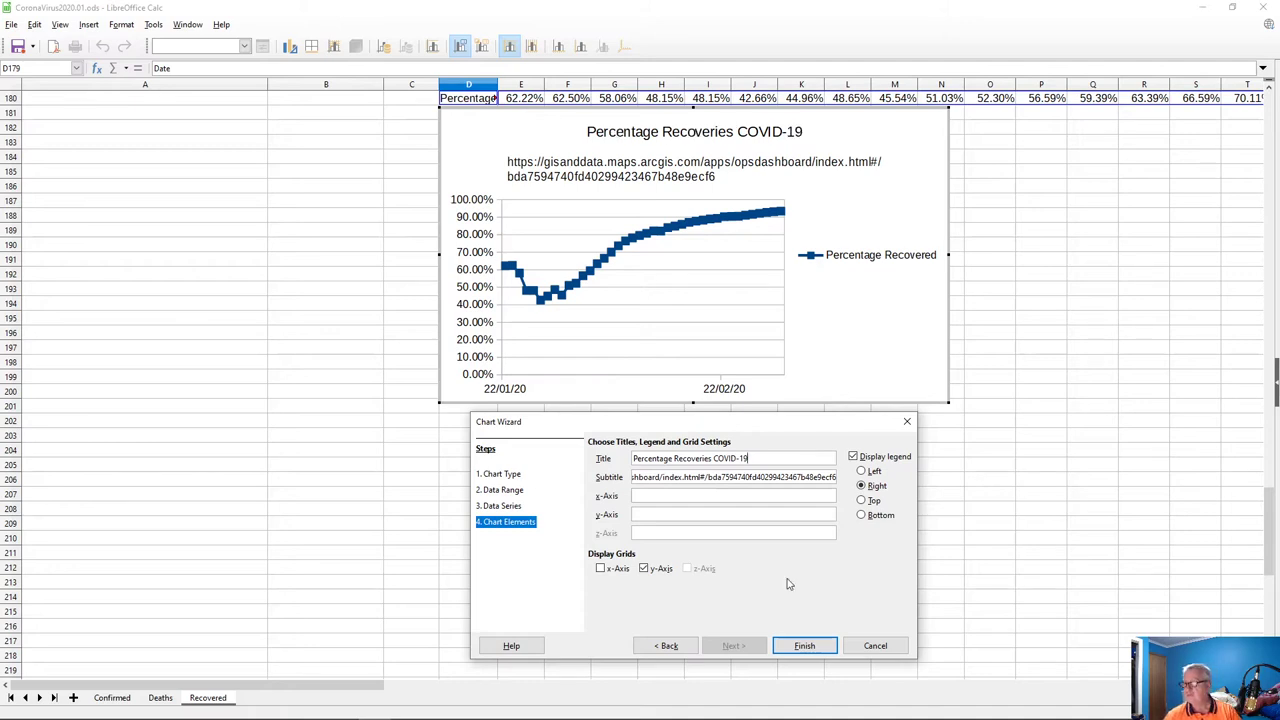
click(699, 496)
text(Date)
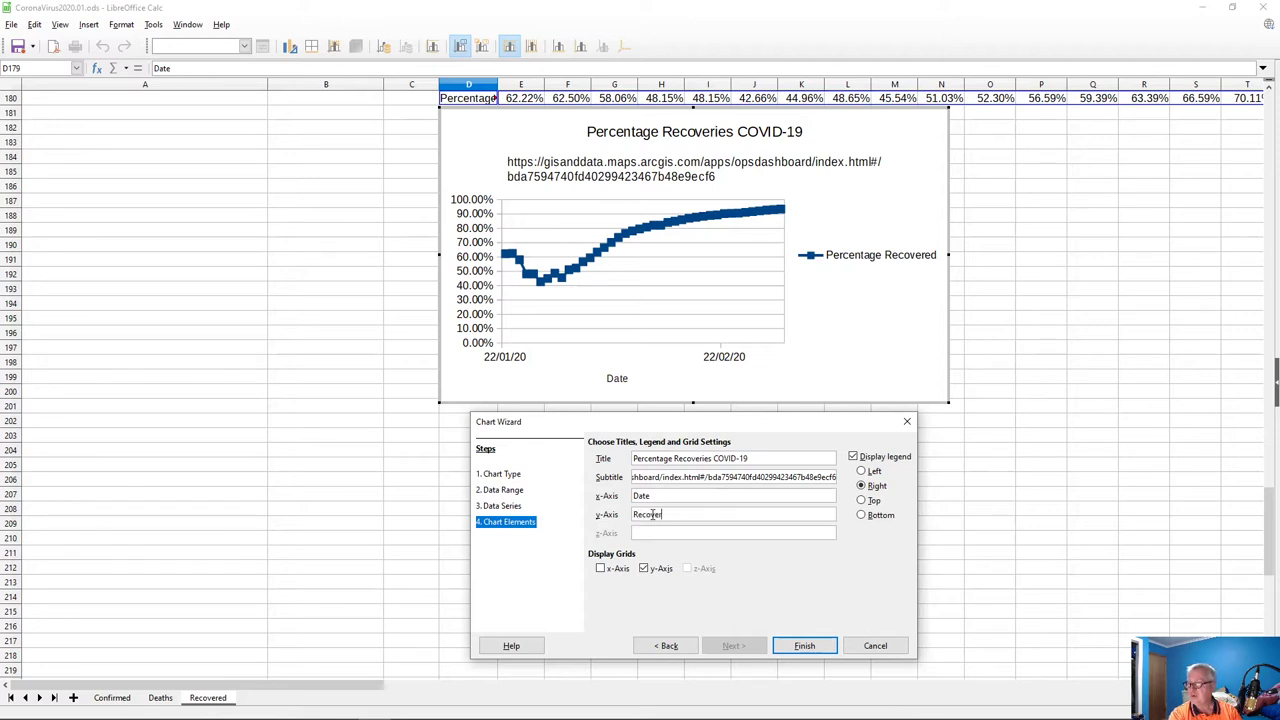
key(Return)
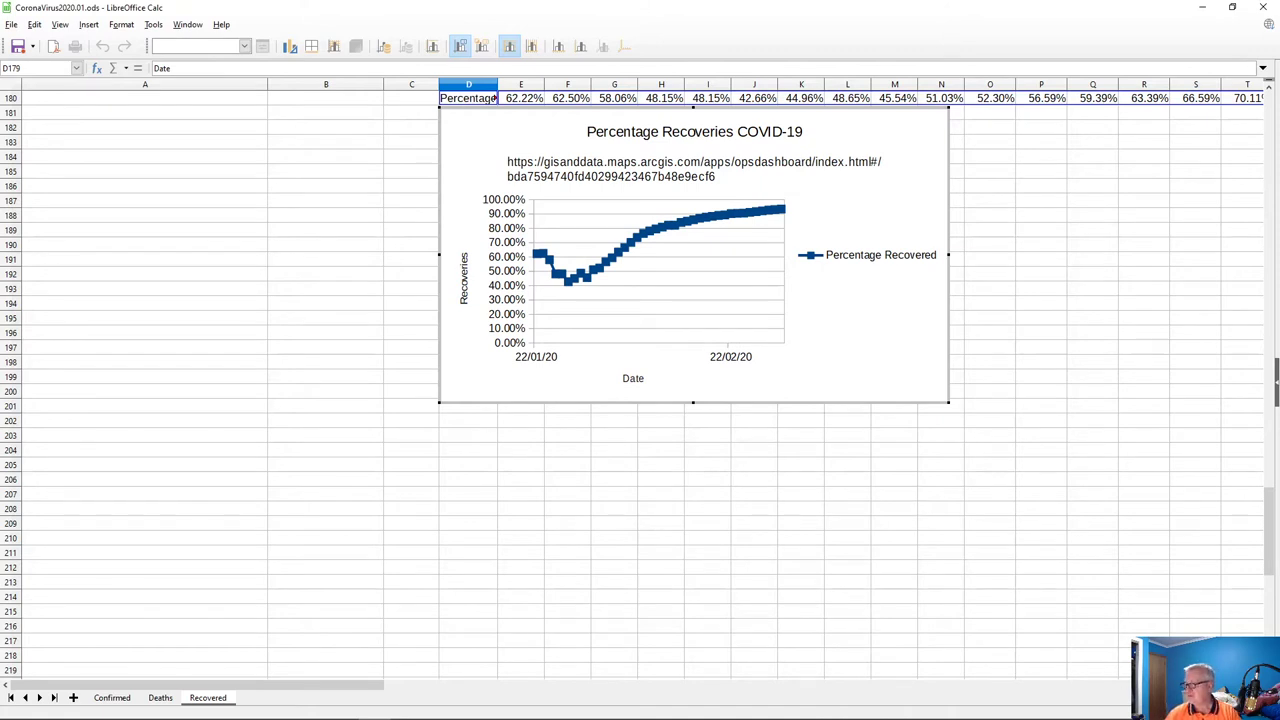
- Enlarge the Percentage Recoveries COVID-19 chart so it spans about columns D to AB and rows 181 to 219
scroll(640, 380, right, 1)
scroll(640, 380, right, 1)
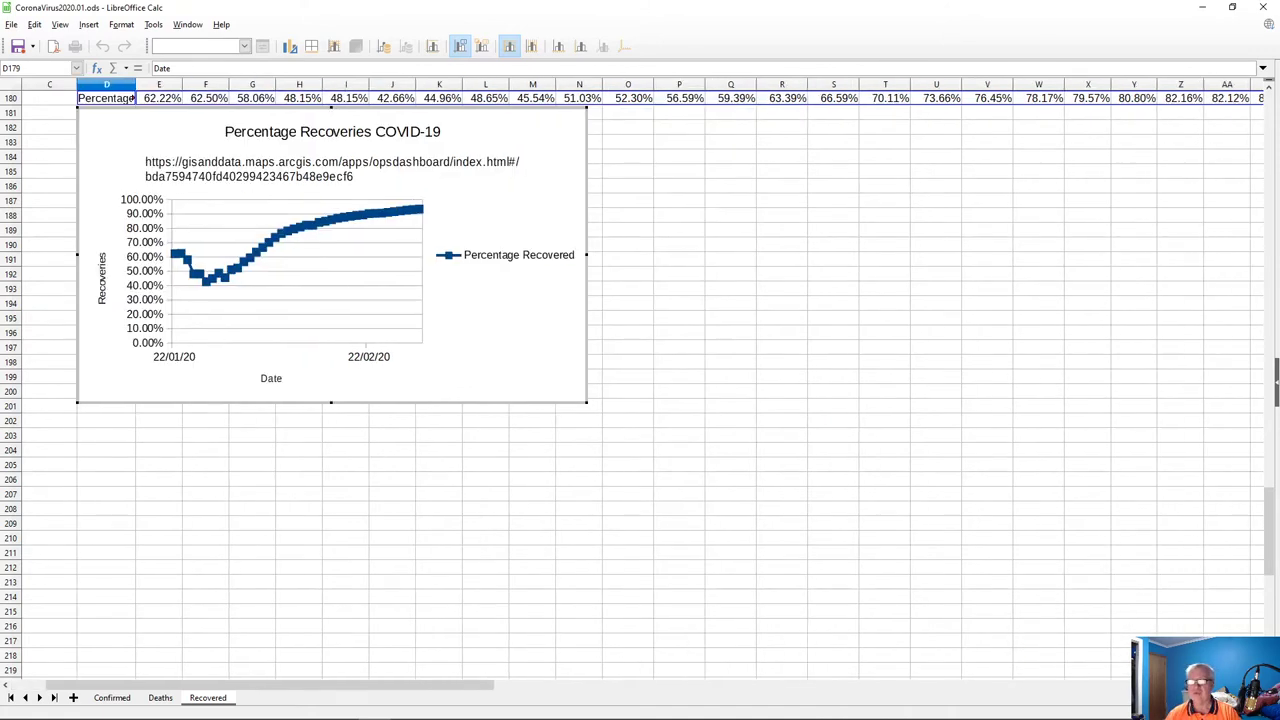
scroll(957, 657, right, 1)
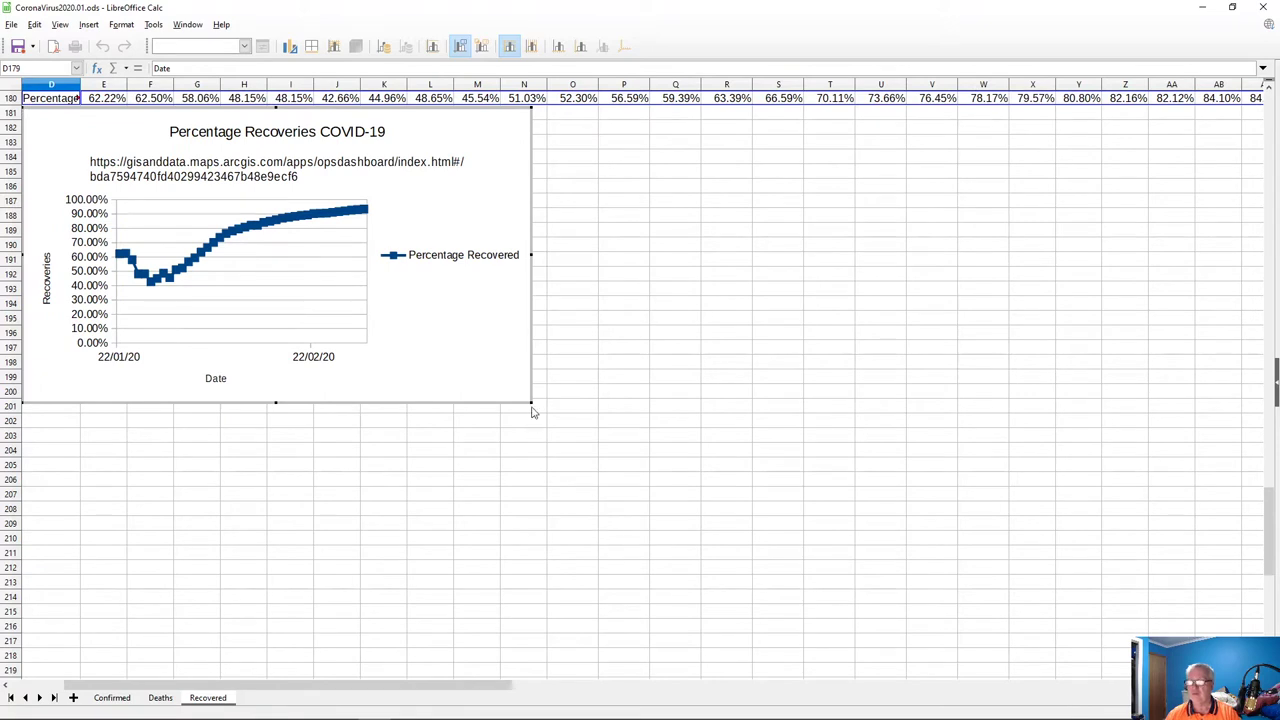
drag(530, 401, 1252, 678)
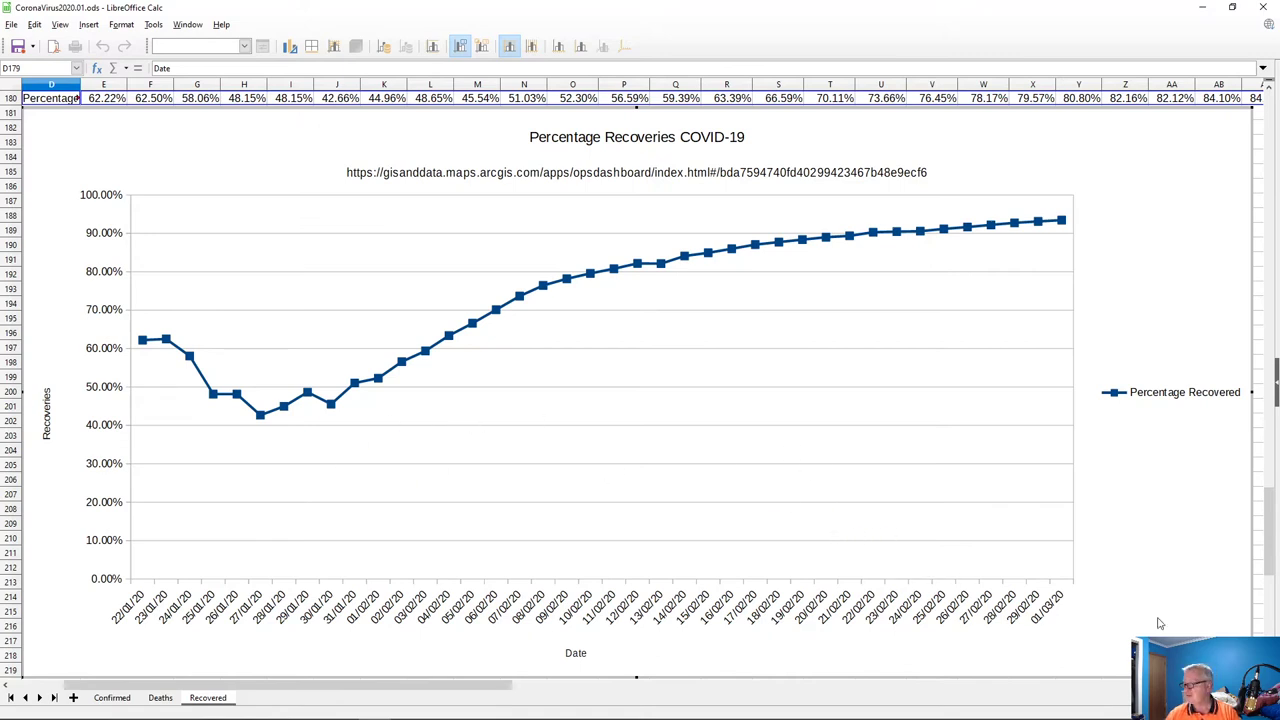
- Examine the Recovered sheet's recovery chart, its daily figures up to the latest date column, and the total and death rate rows
drag(1272, 565, 1252, 125)
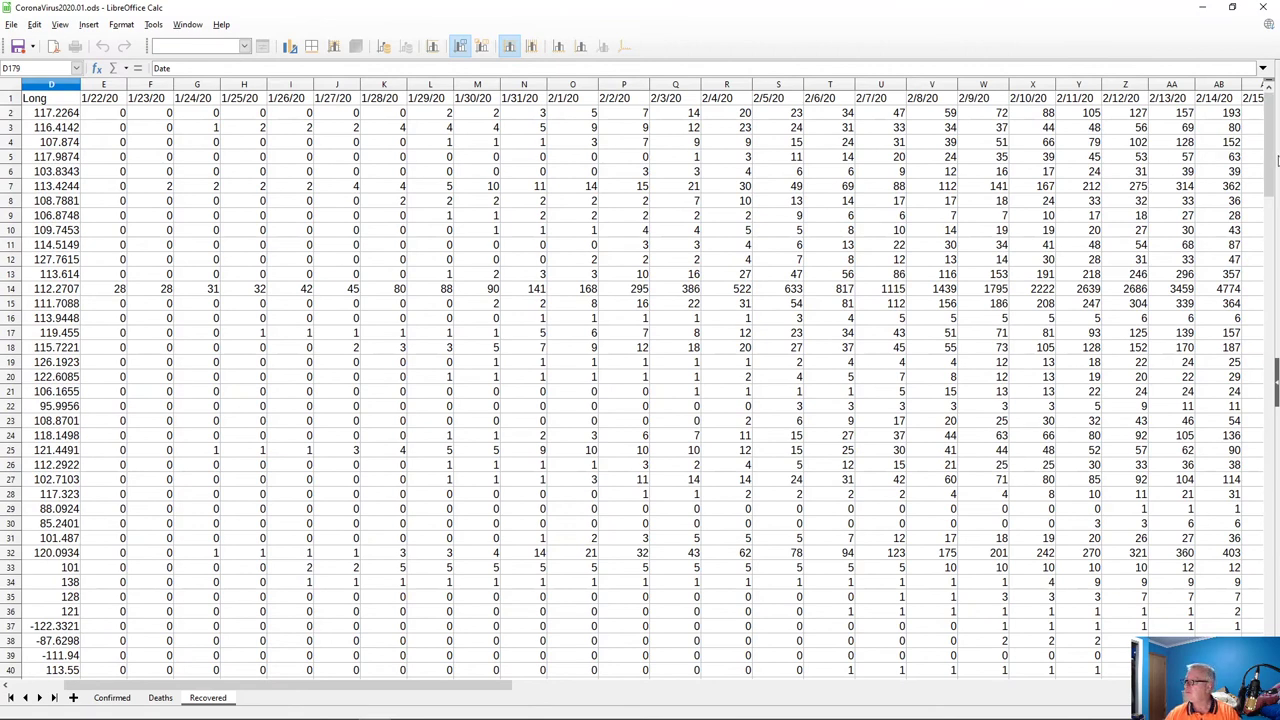
drag(1274, 165, 1272, 628)
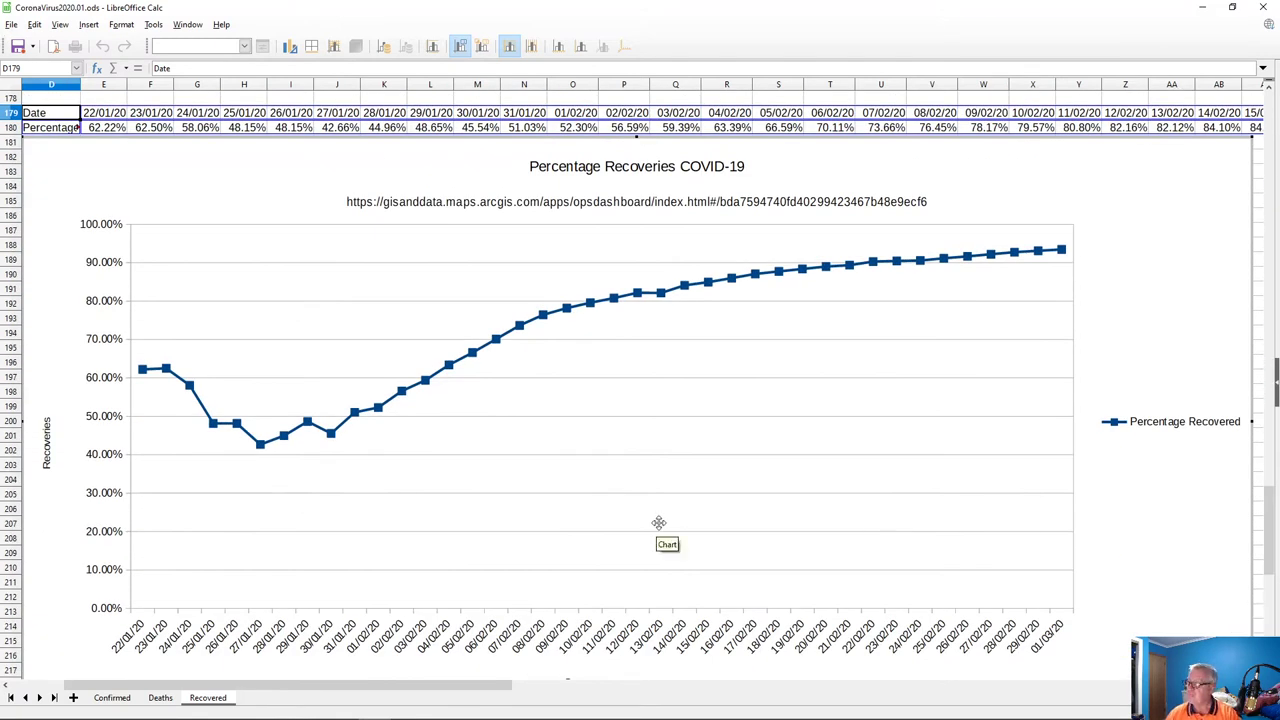
drag(1268, 525, 1274, 112)
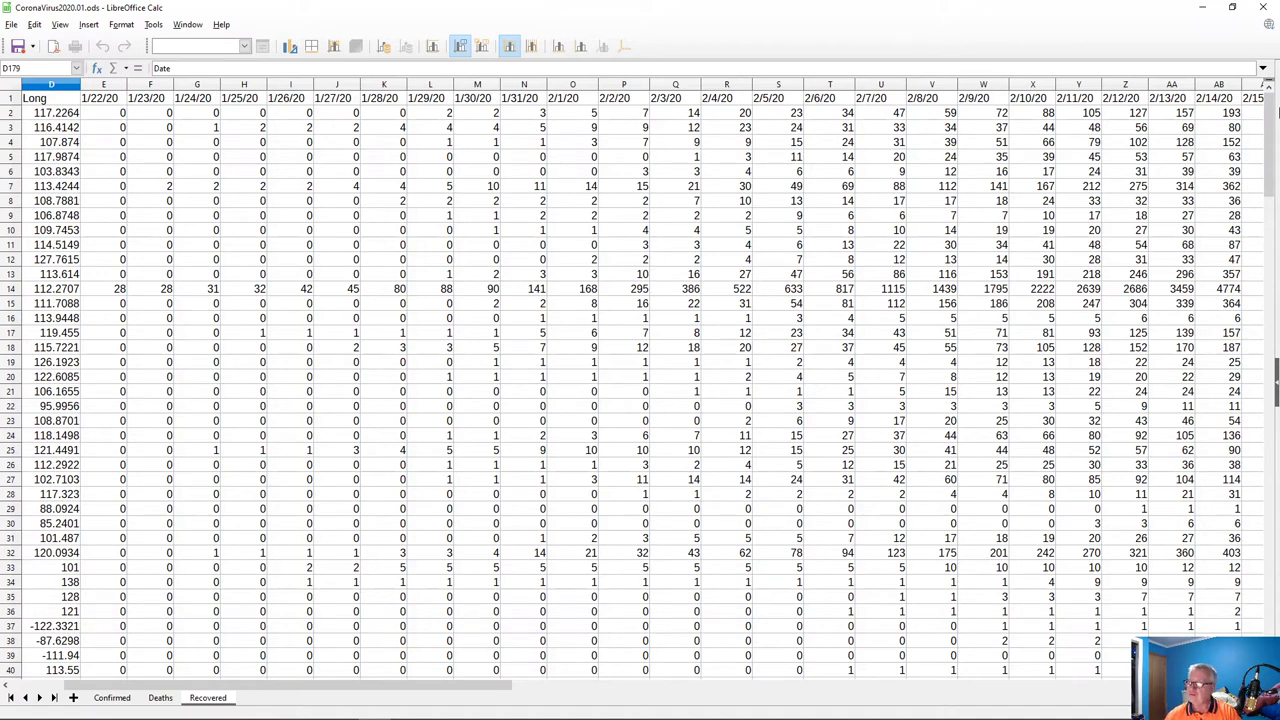
mouse_move(30, 712)
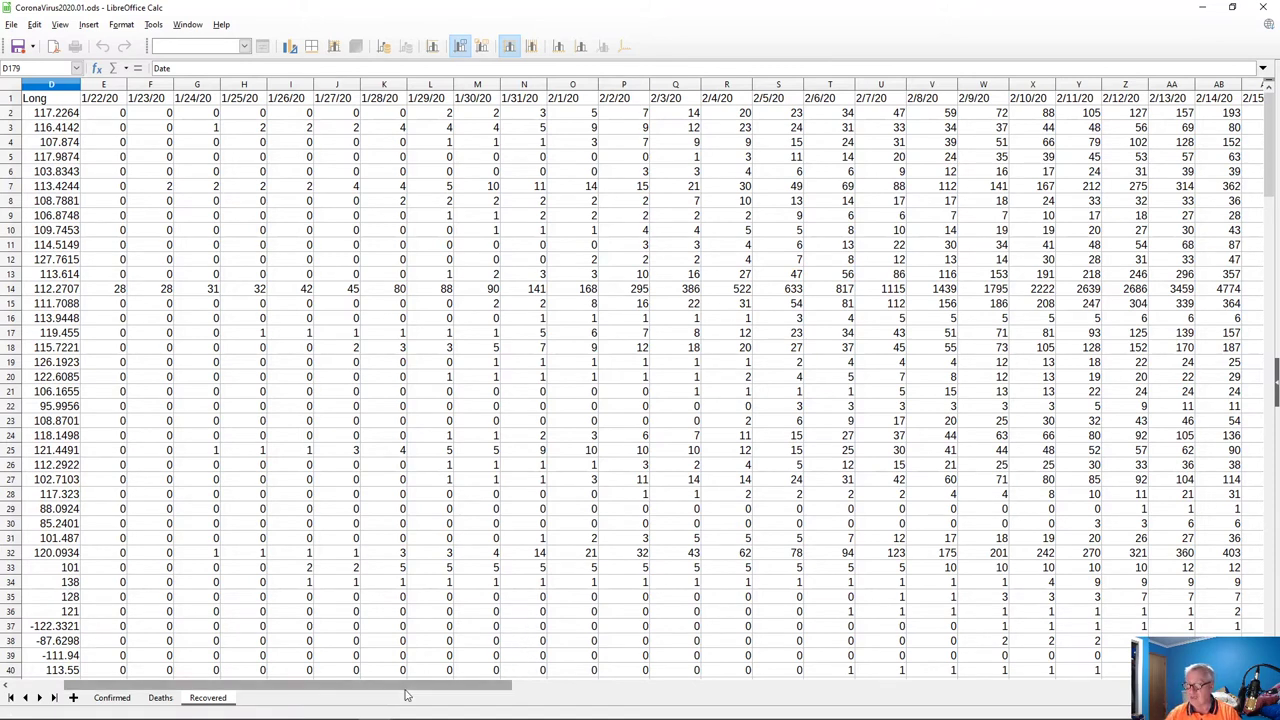
drag(417, 690, 884, 673)
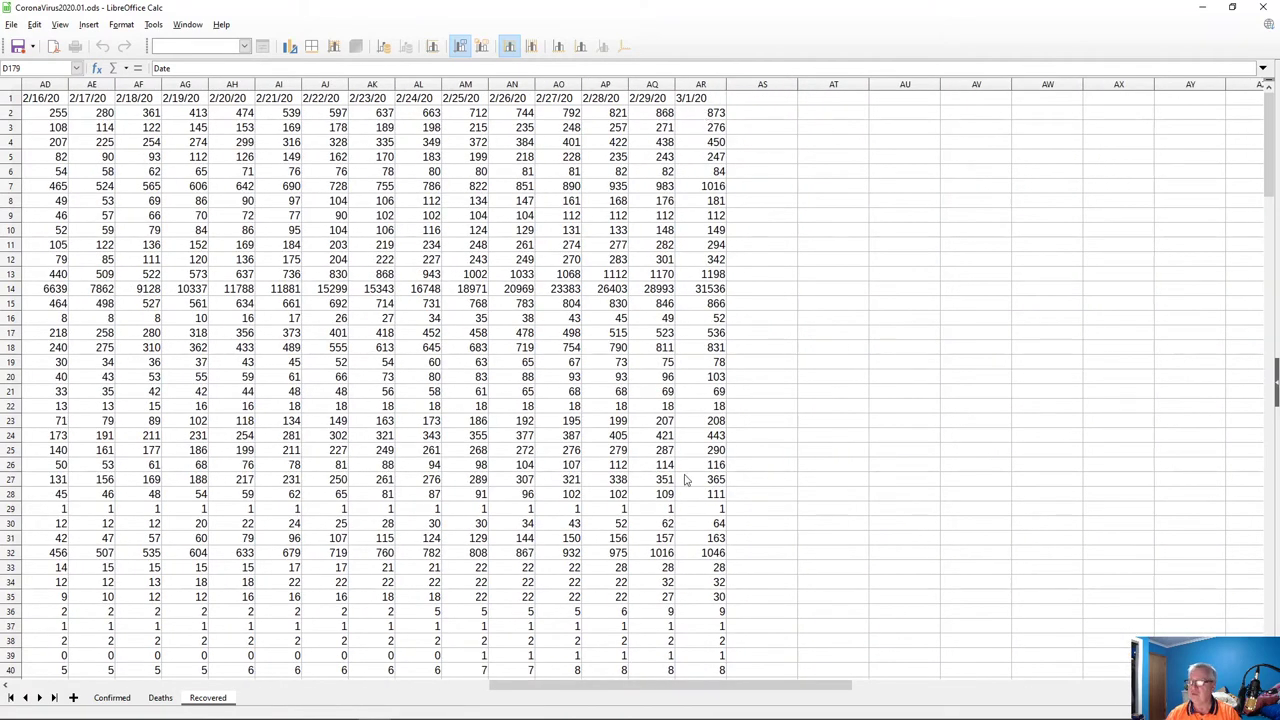
scroll(686, 481, down, 4)
scroll(686, 481, down, 20)
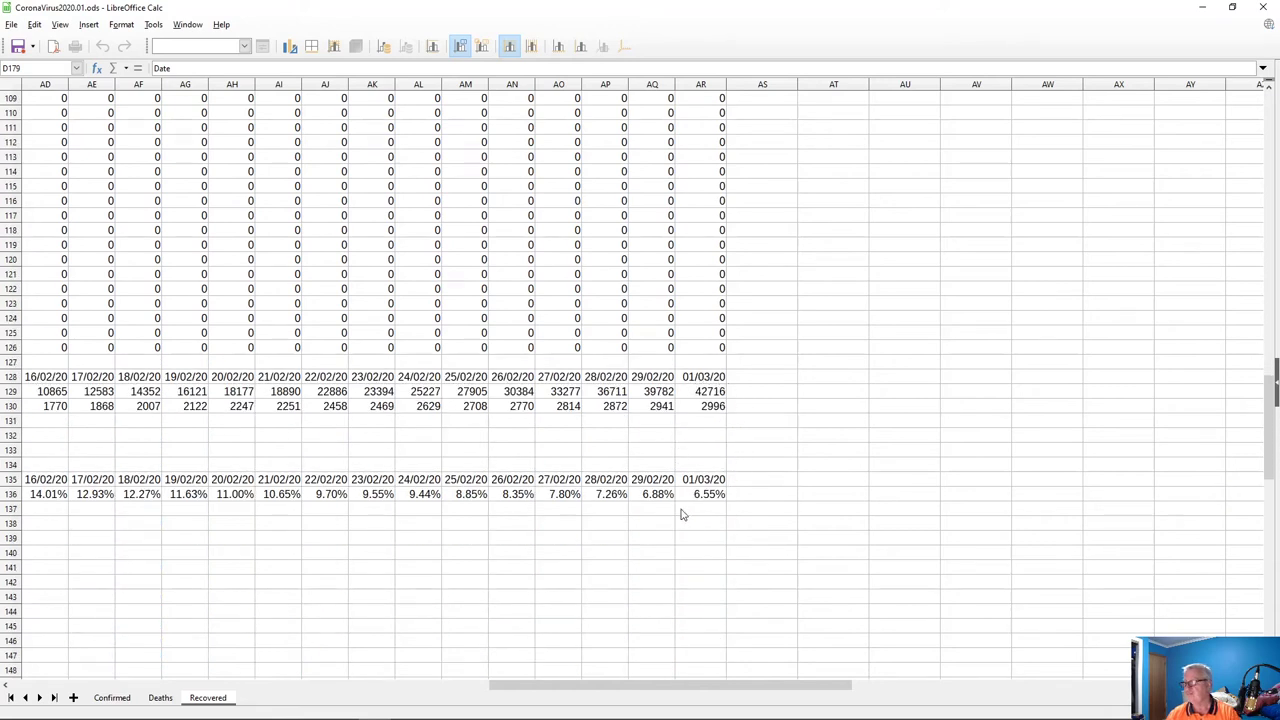
scroll(745, 488, up, 20)
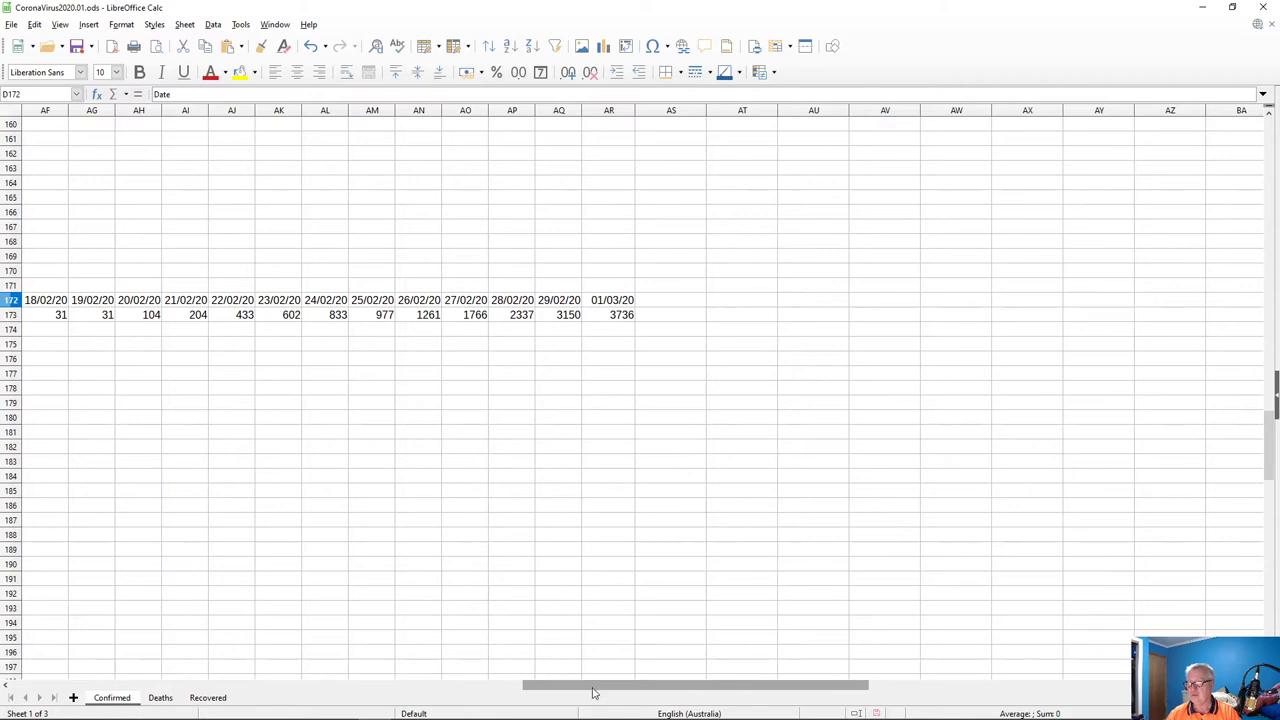
- Examine the Confirmed sheet's infection charts, the Global Confirmed row and the country figures up to the latest date column
drag(592, 692, 88, 690)
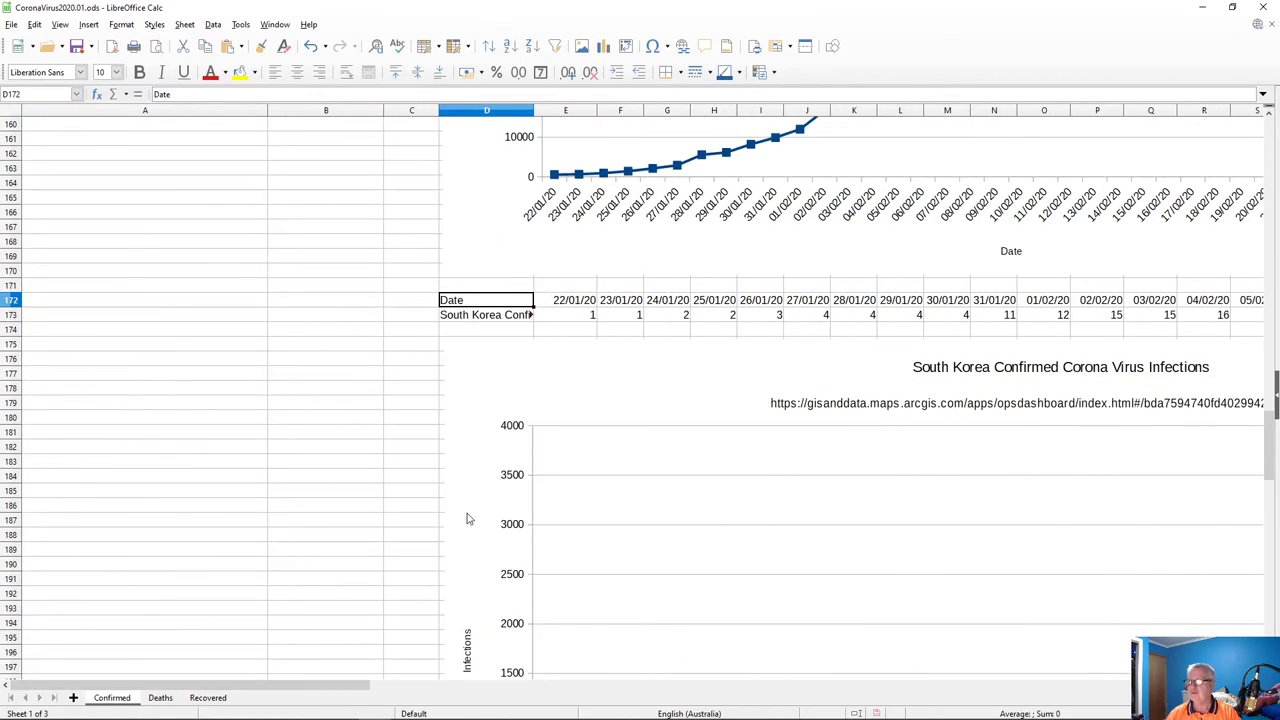
scroll(700, 480, up, 16)
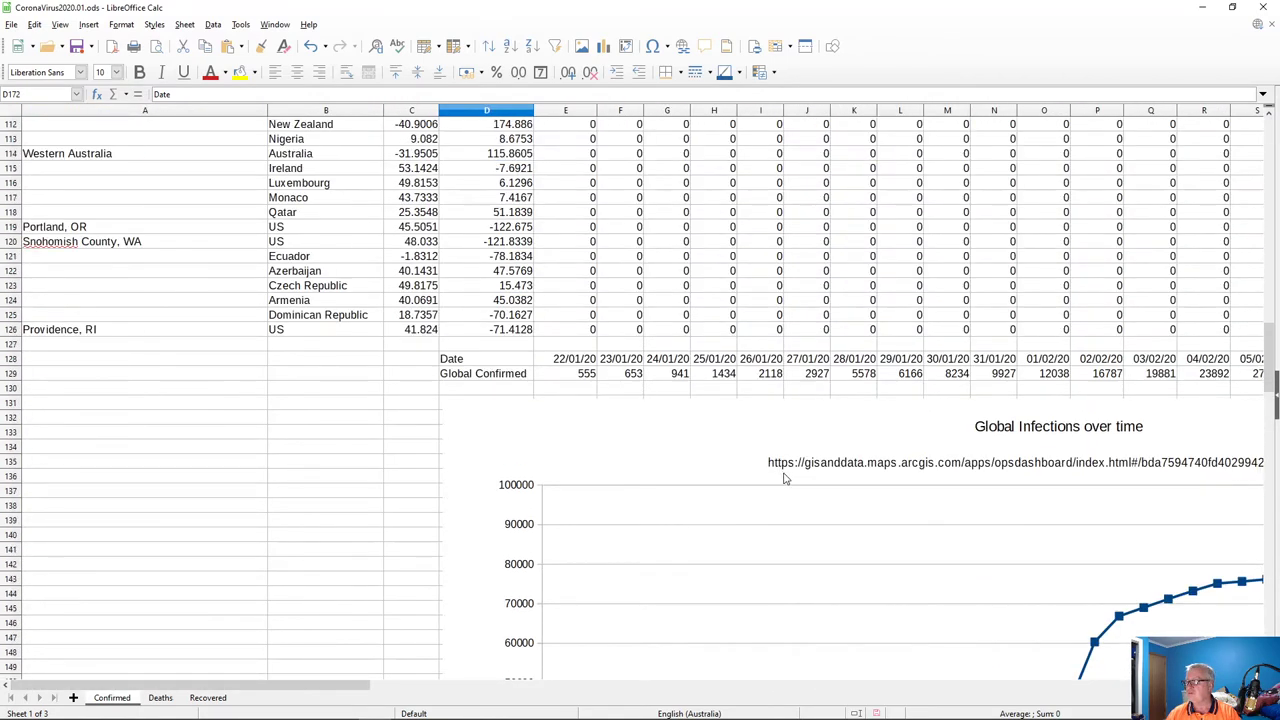
scroll(784, 478, up, 1)
scroll(784, 478, down, 6)
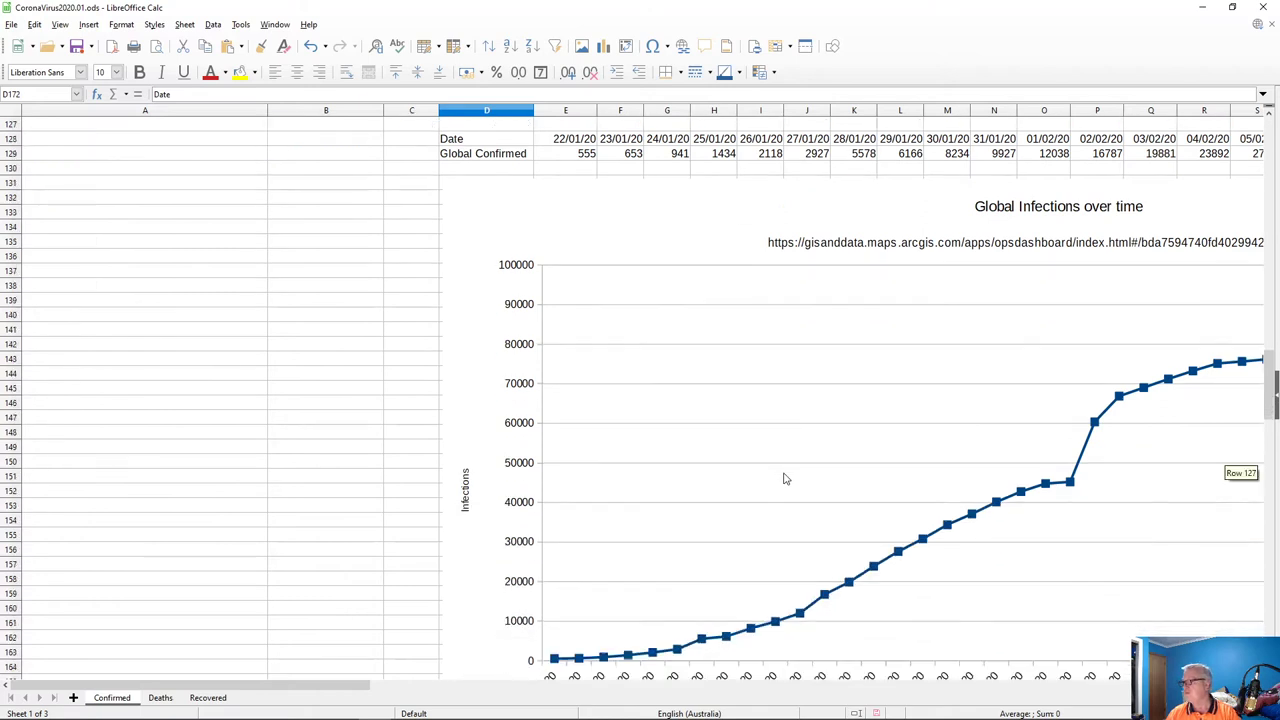
scroll(784, 478, down, 1)
scroll(784, 478, up, 17)
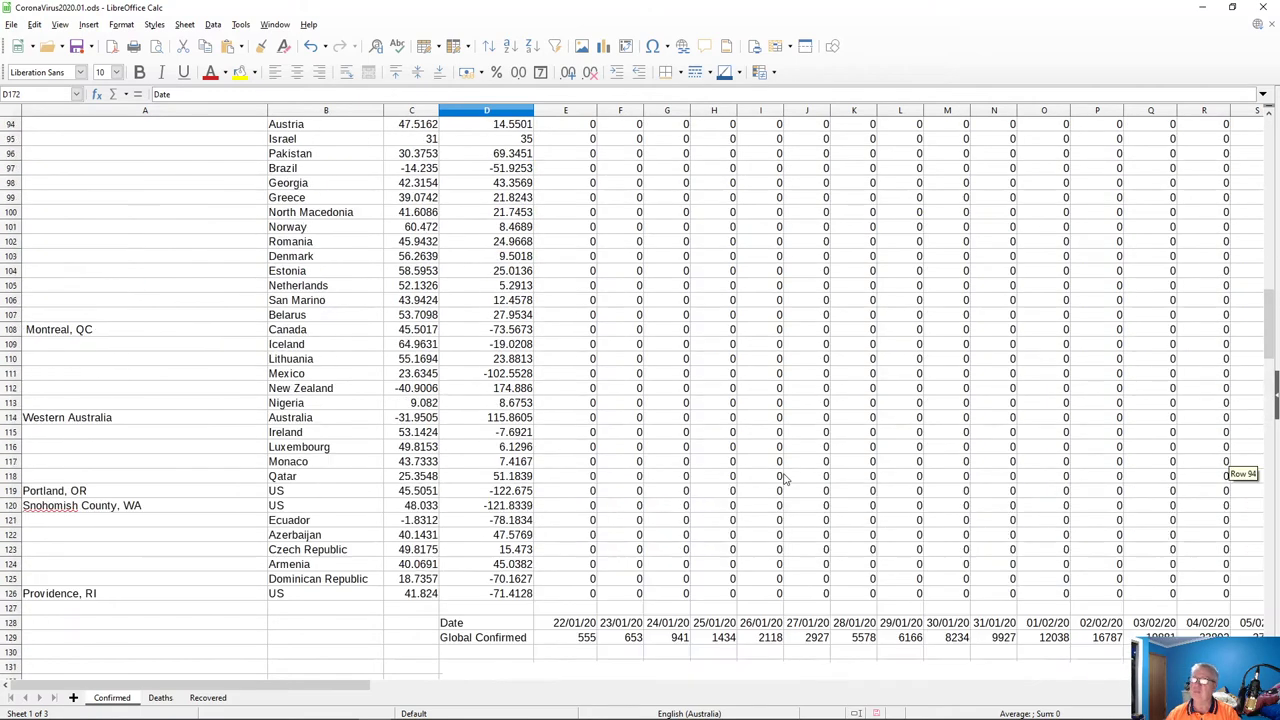
drag(379, 687, 905, 710)
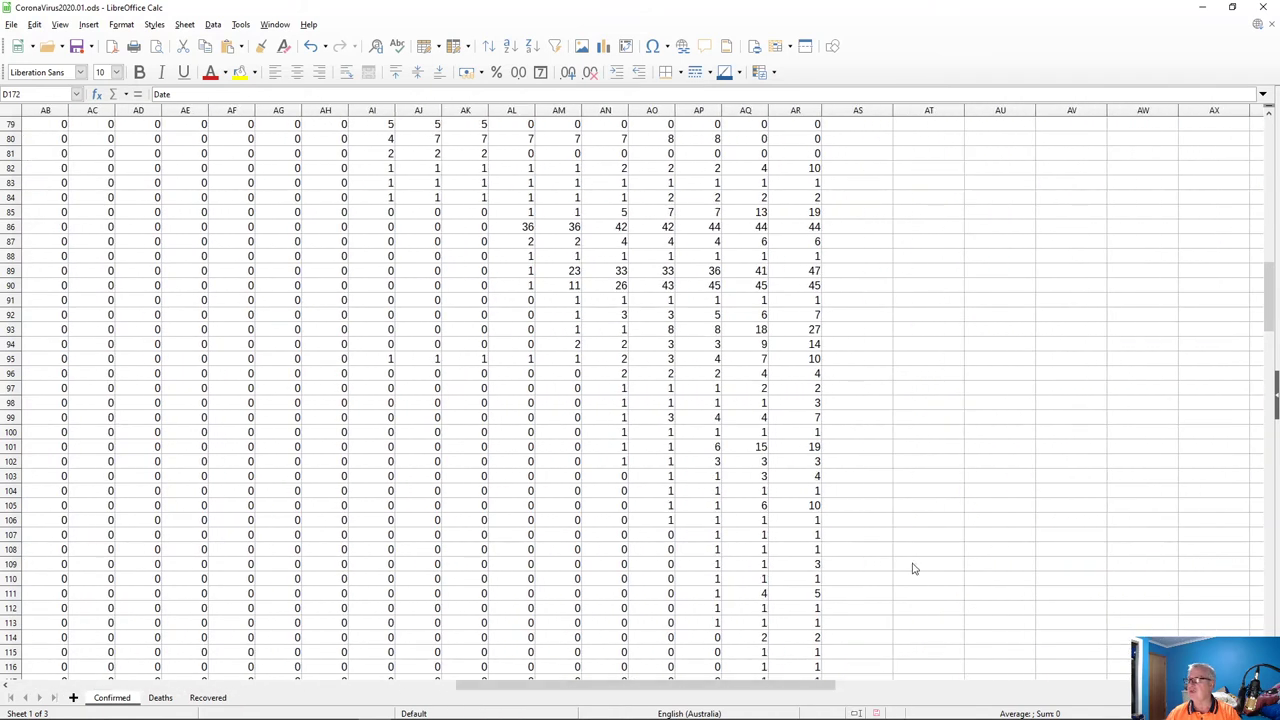
scroll(914, 566, up, 20)
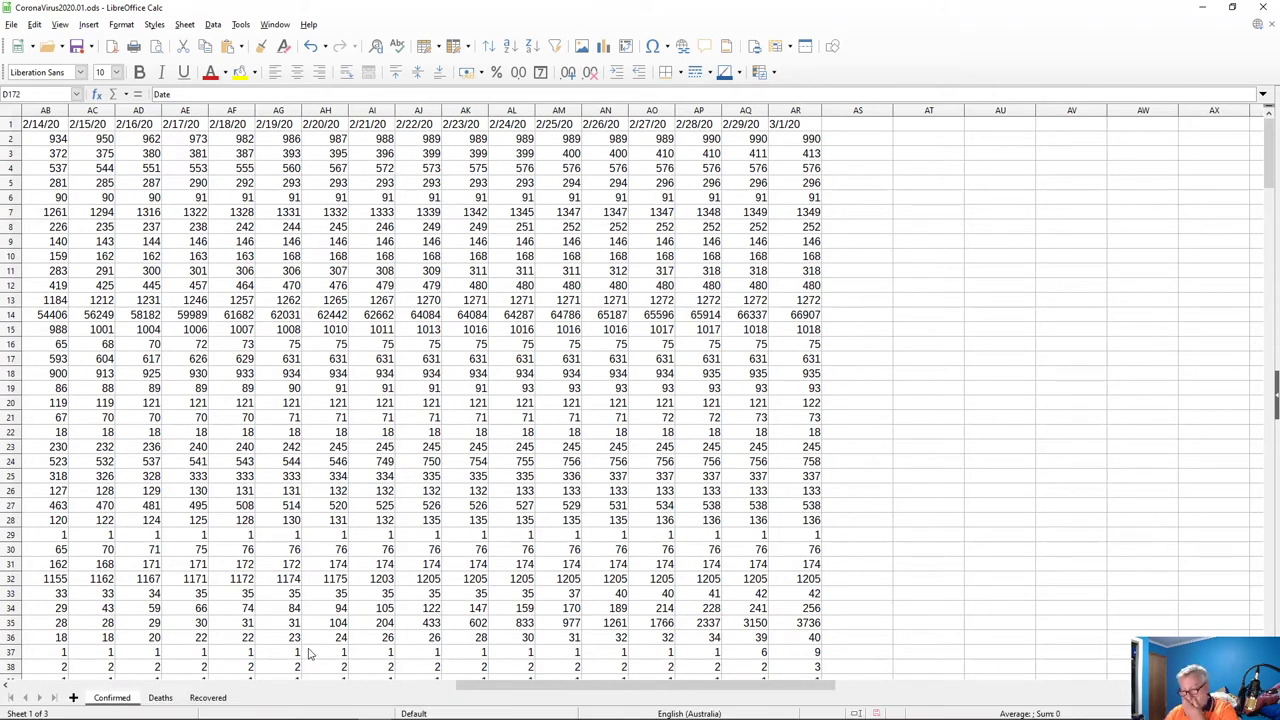
- Switch to the browser and reload the csse_covid_19_time_series folder page of the COVID-19 repository on GitHub
mouse_move(374, 707)
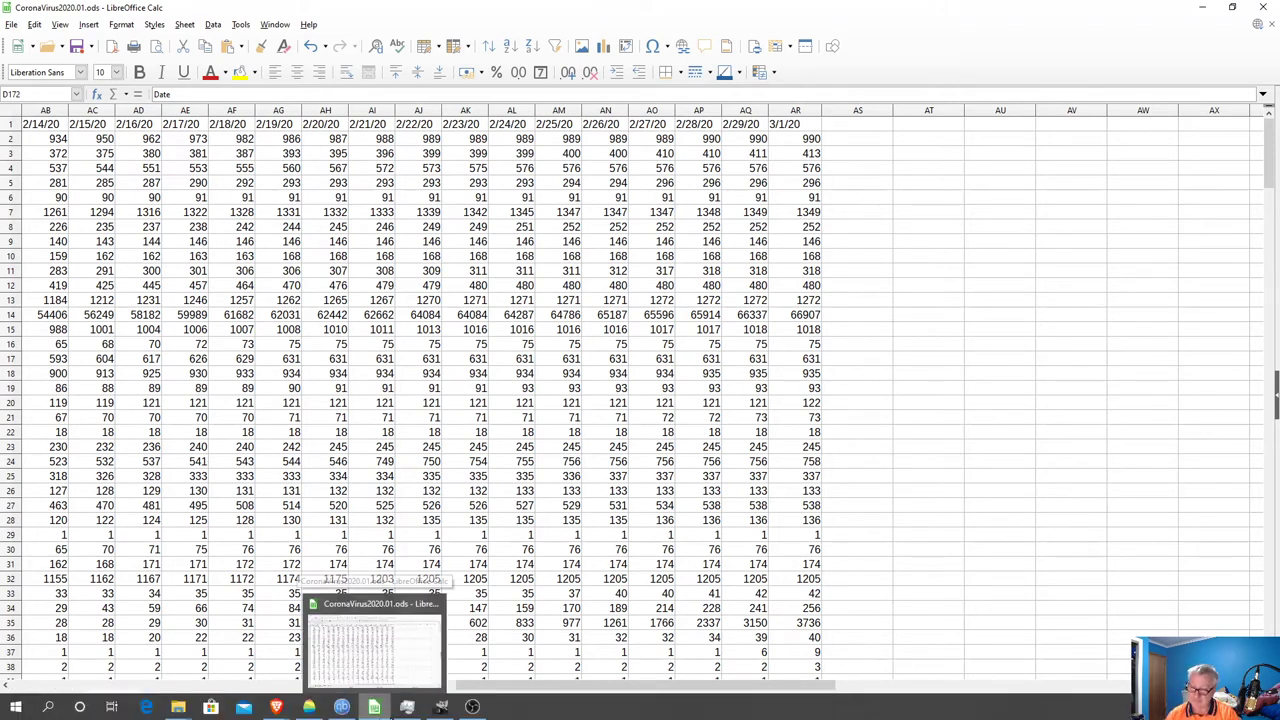
mouse_move(277, 707)
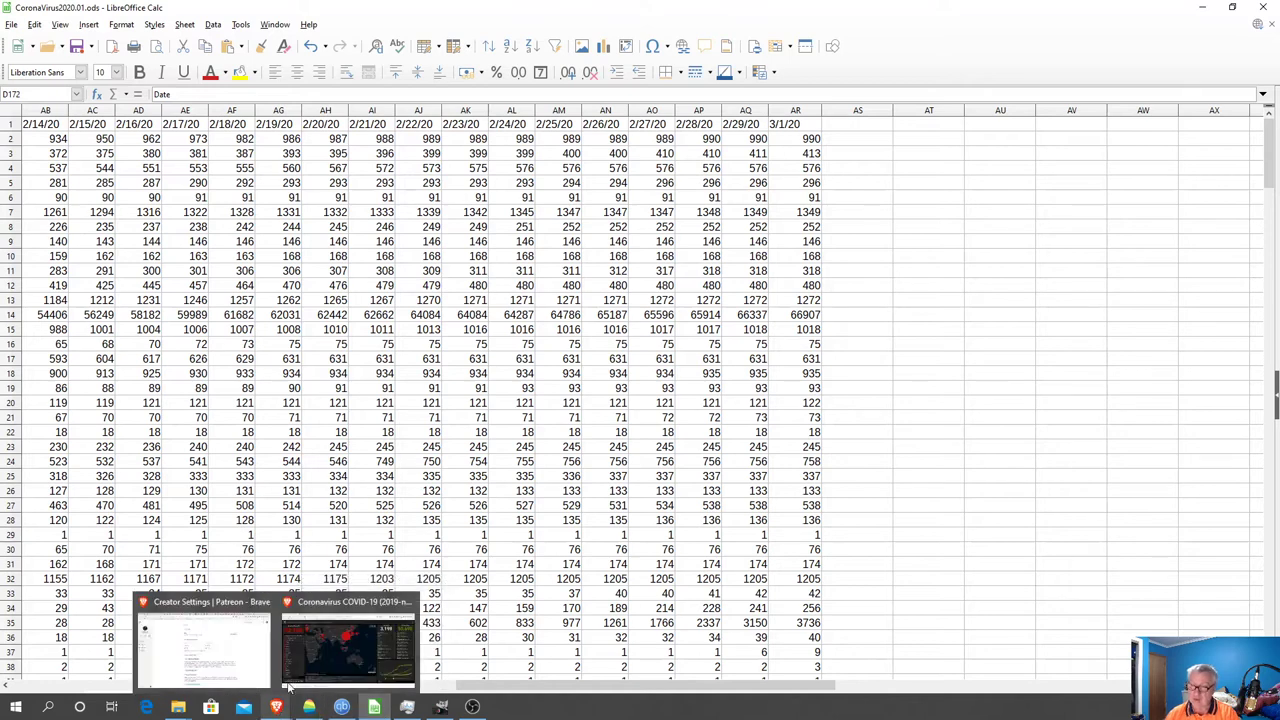
click(338, 608)
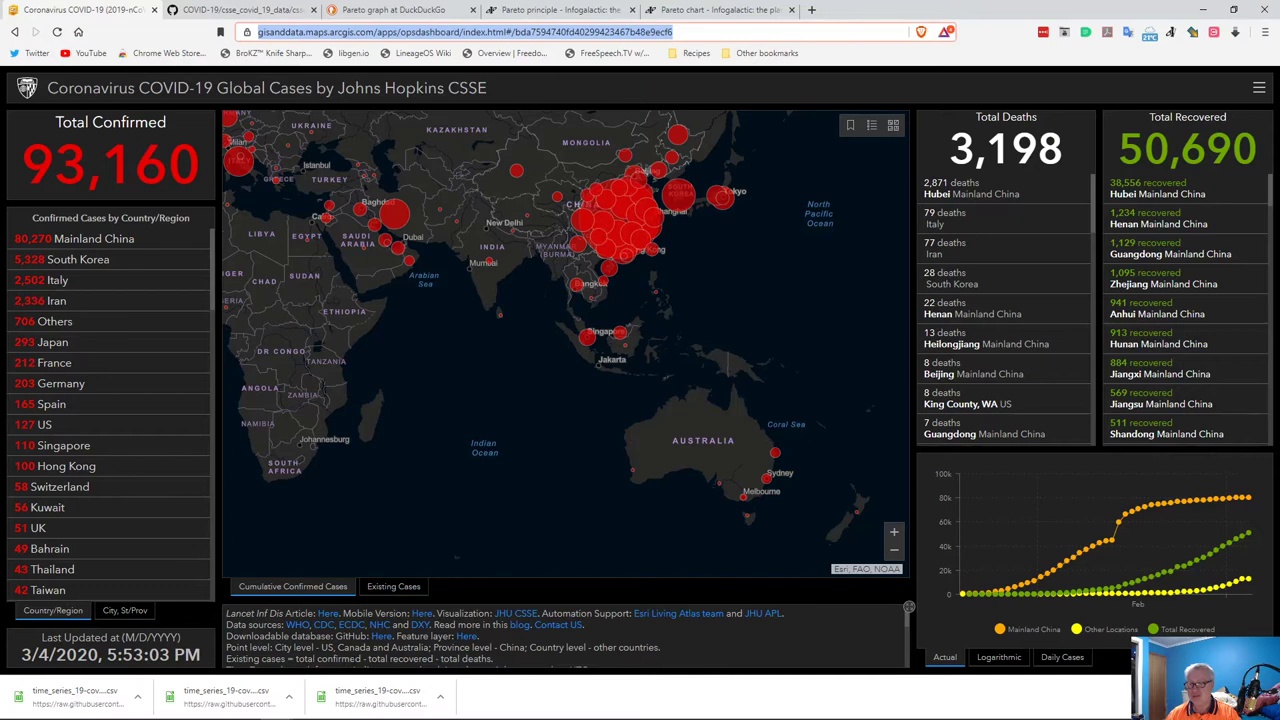
click(232, 10)
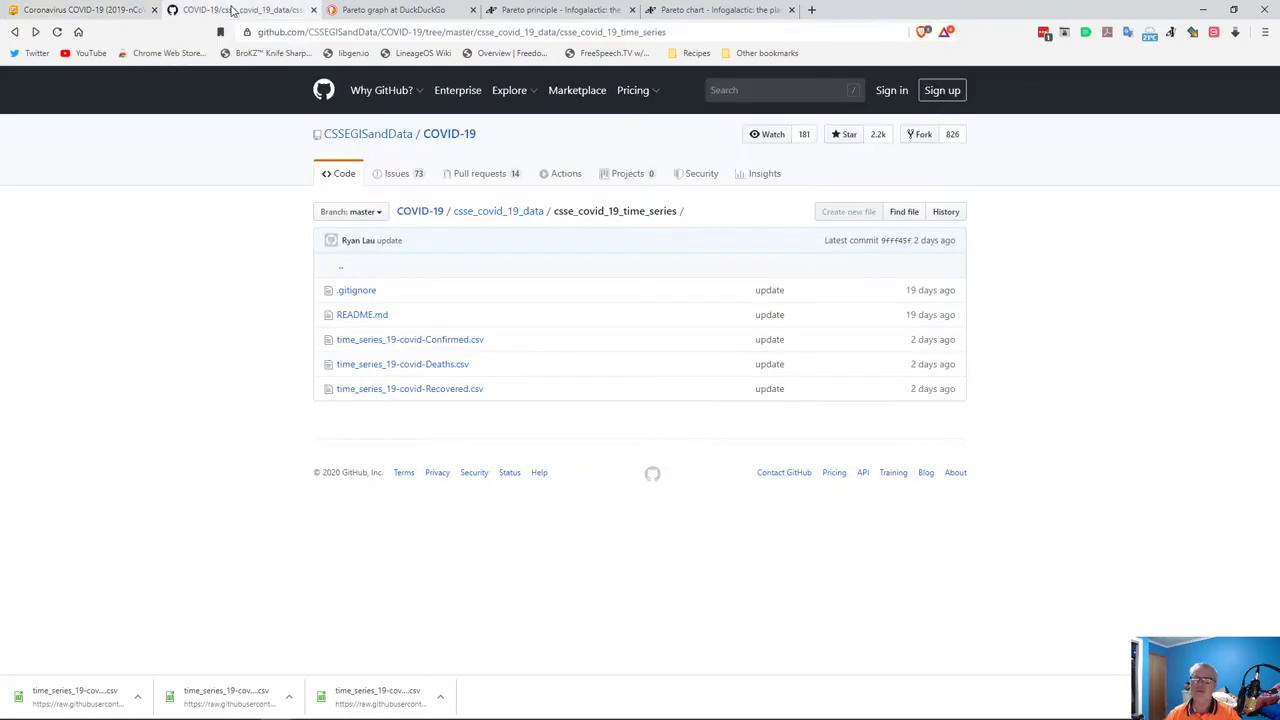
click(57, 32)
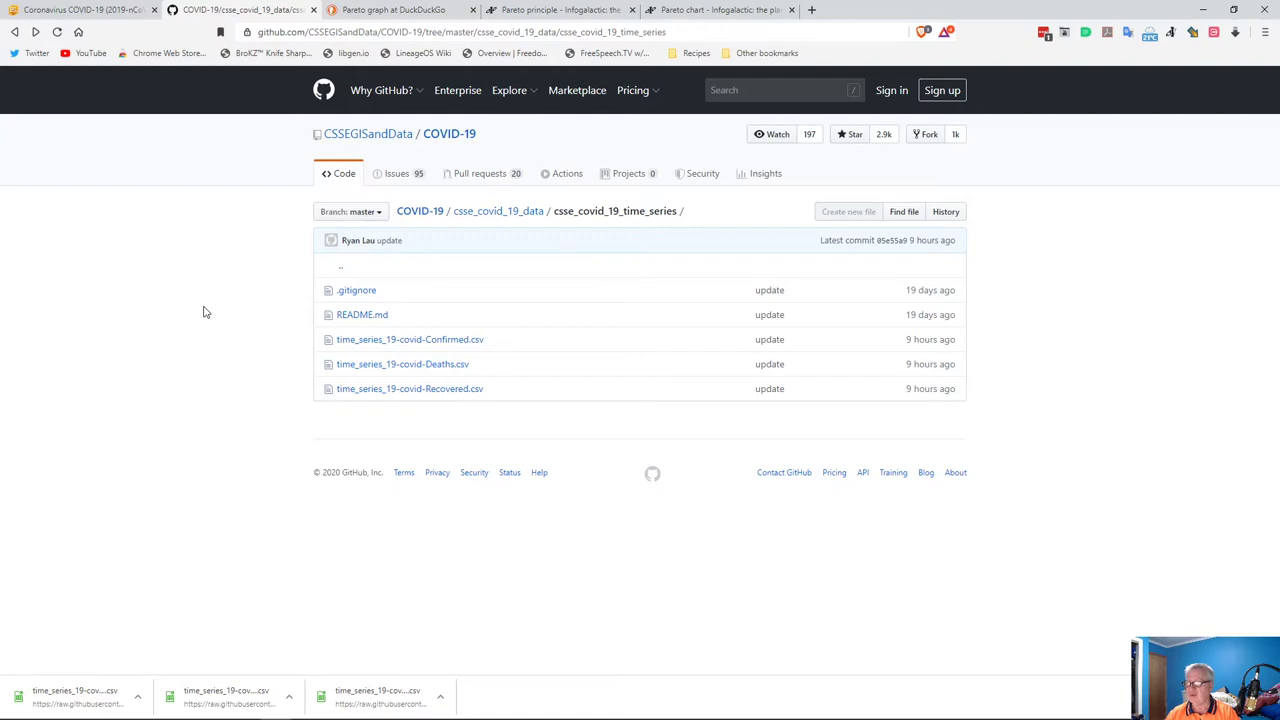
click(58, 33)
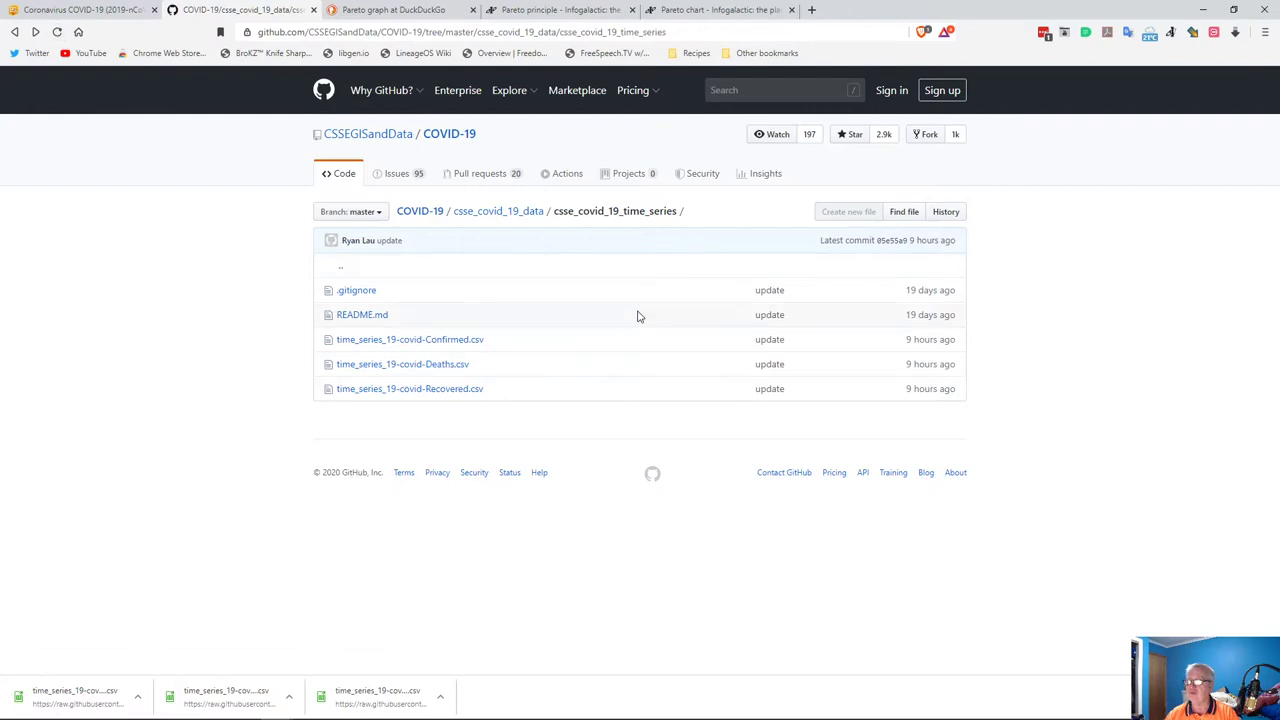
- Save the raw time_series_19-covid-Confirmed.csv into Documents\Corona2020, replacing the existing file, and return to the csse_covid_19_time_series folder page
click(401, 344)
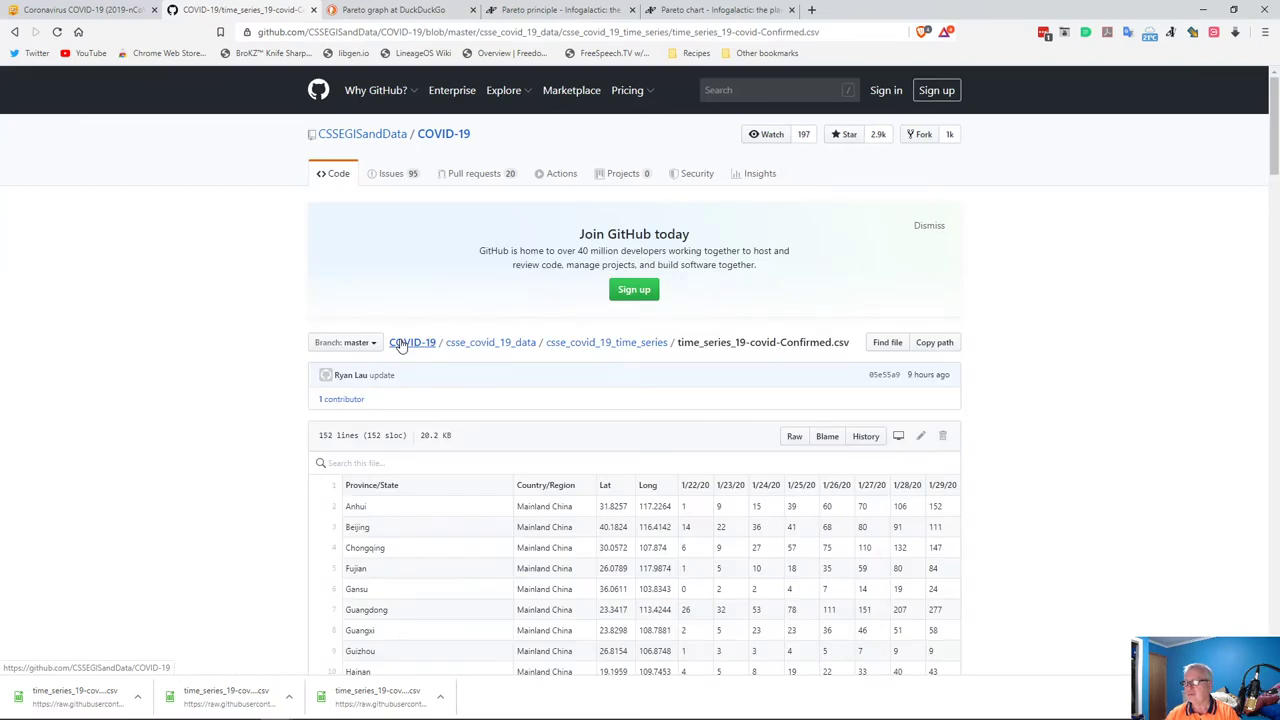
click(795, 439)
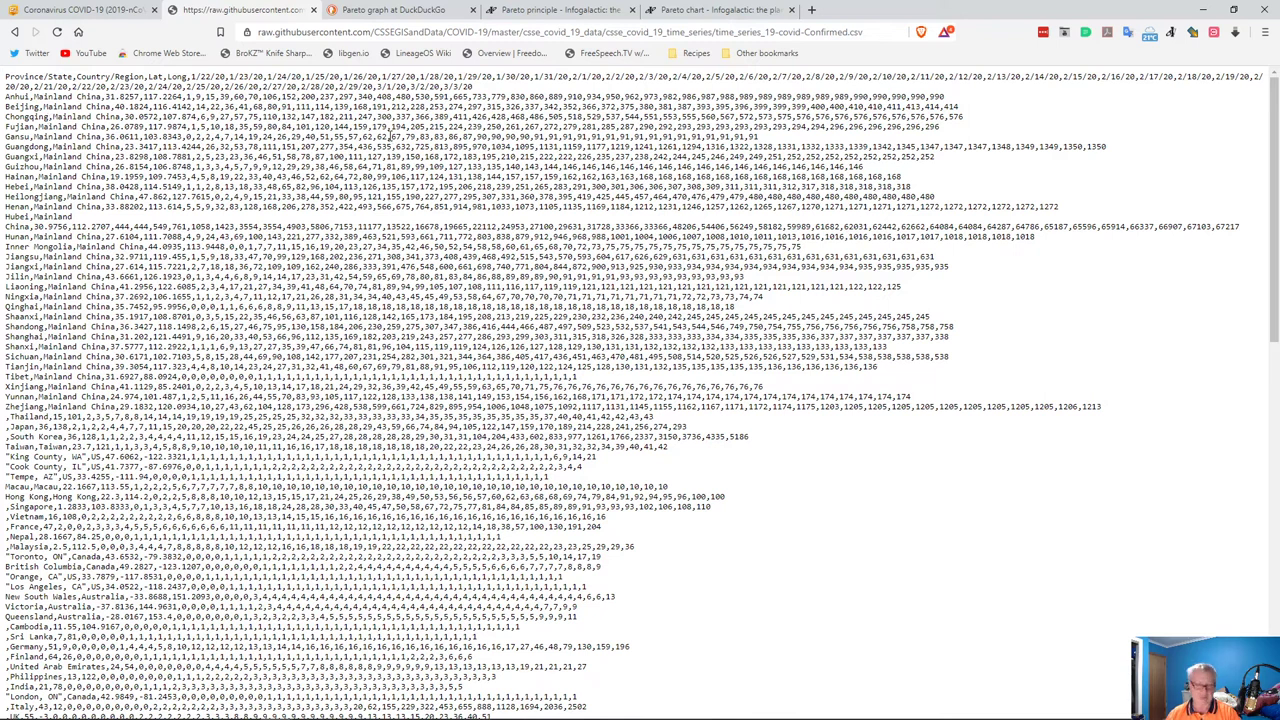
key(ctrl+s)
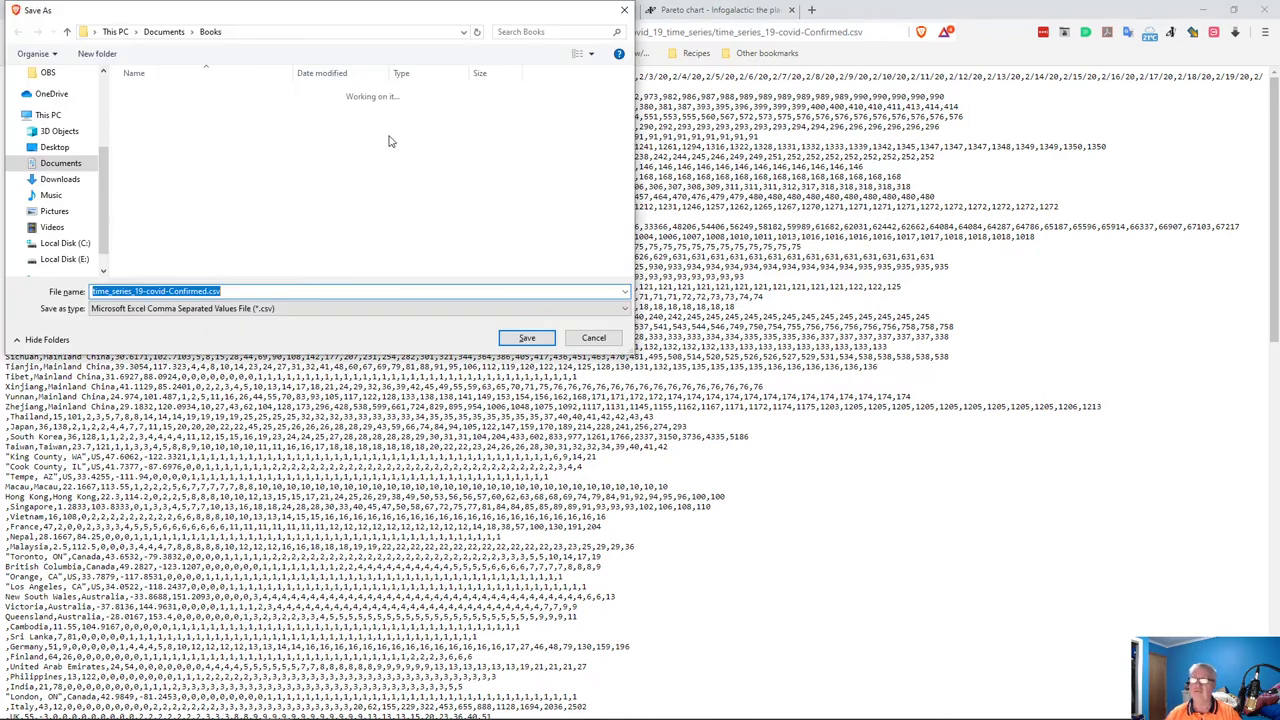
click(50, 165)
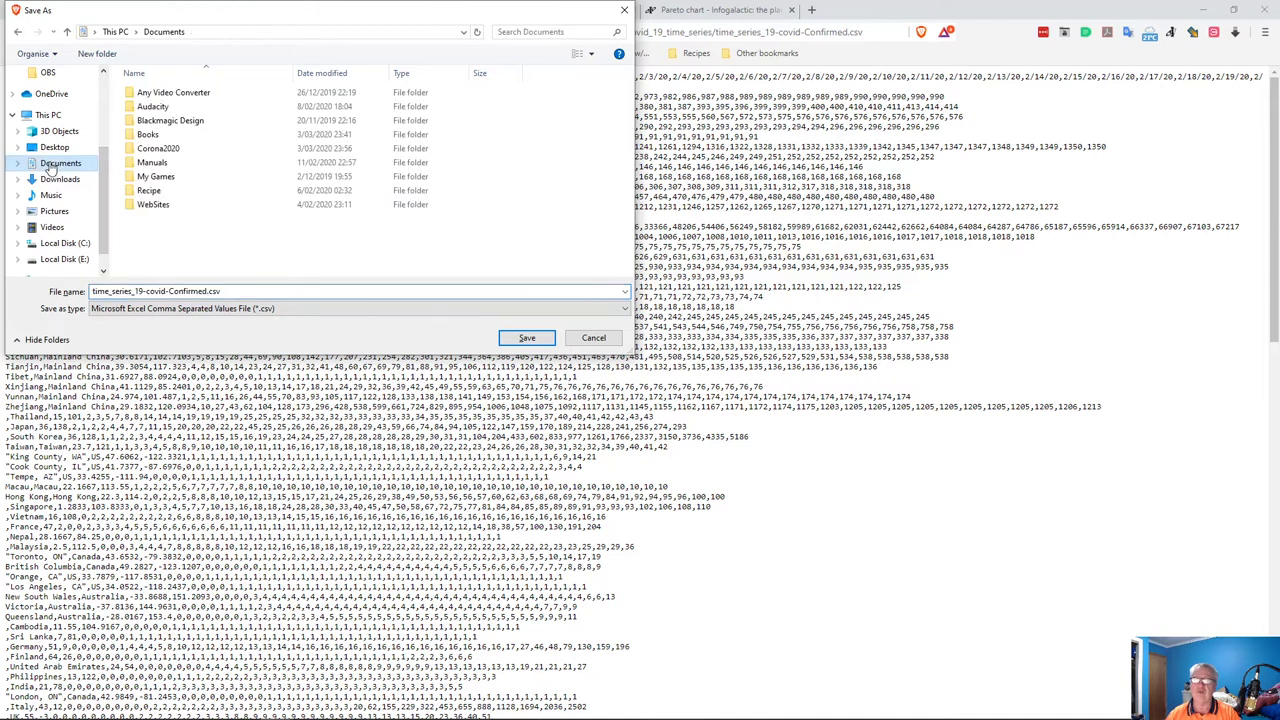
double_click(150, 149)
click(190, 94)
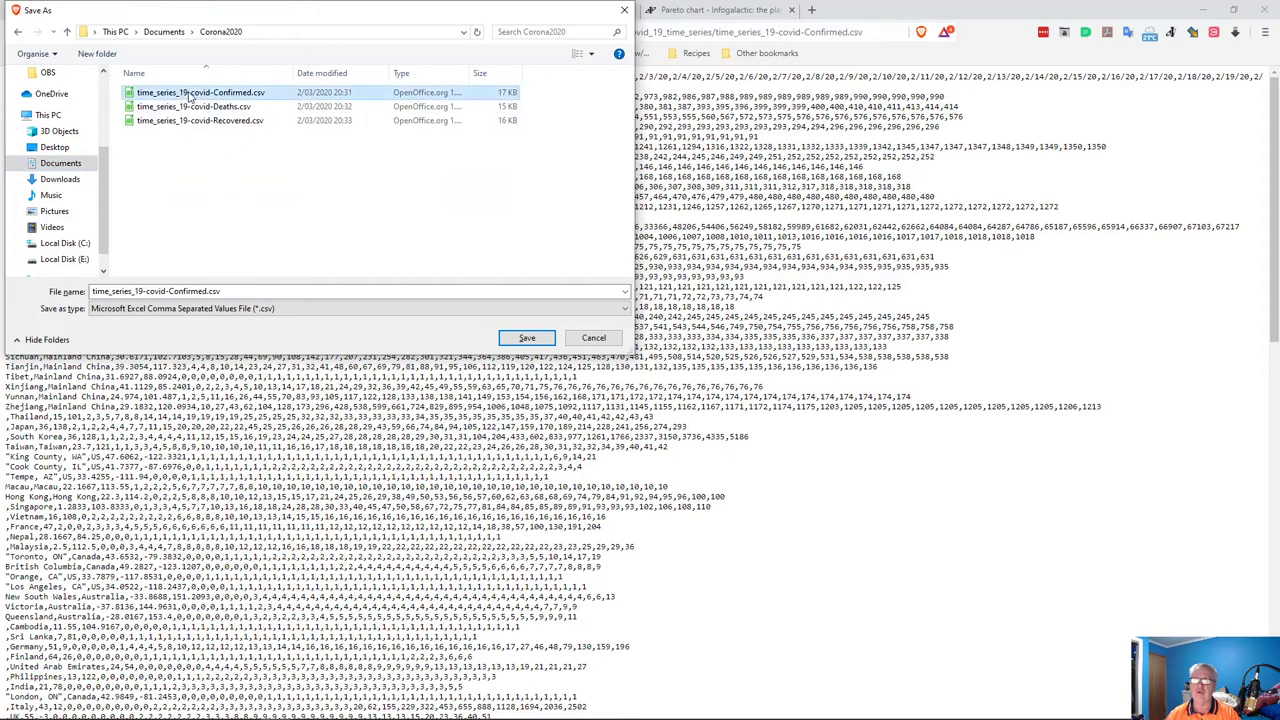
click(520, 339)
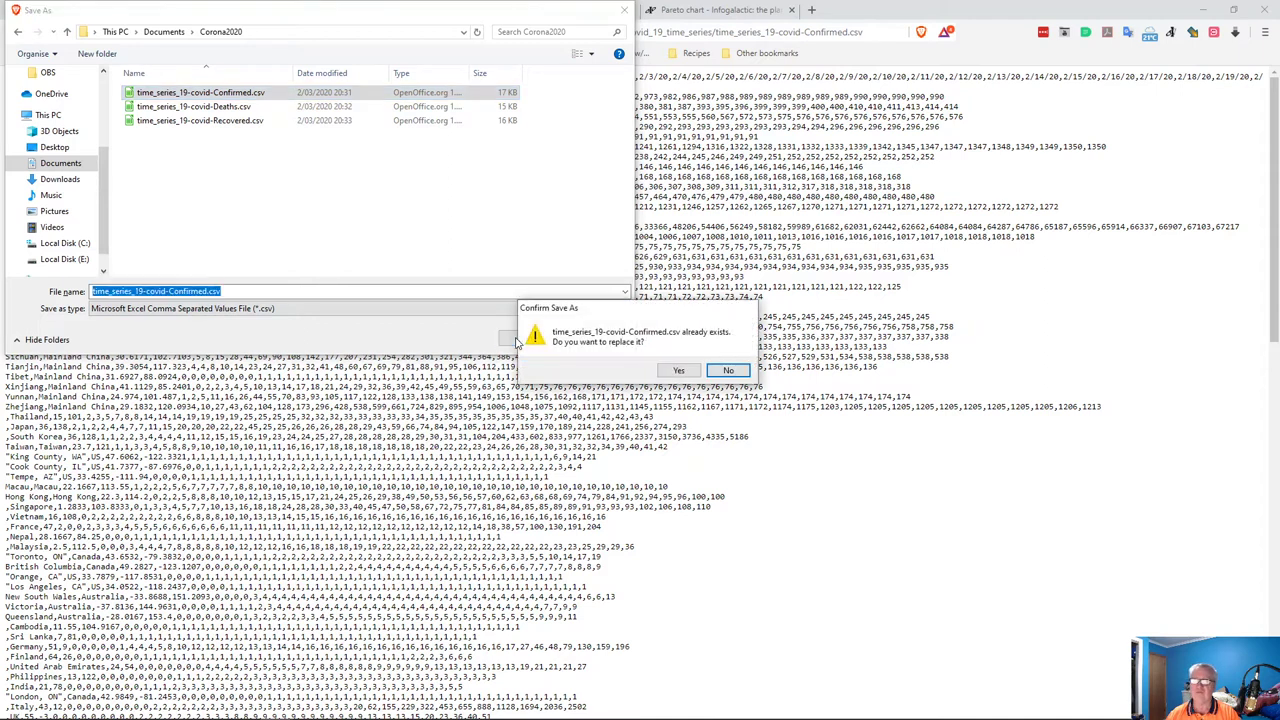
click(679, 371)
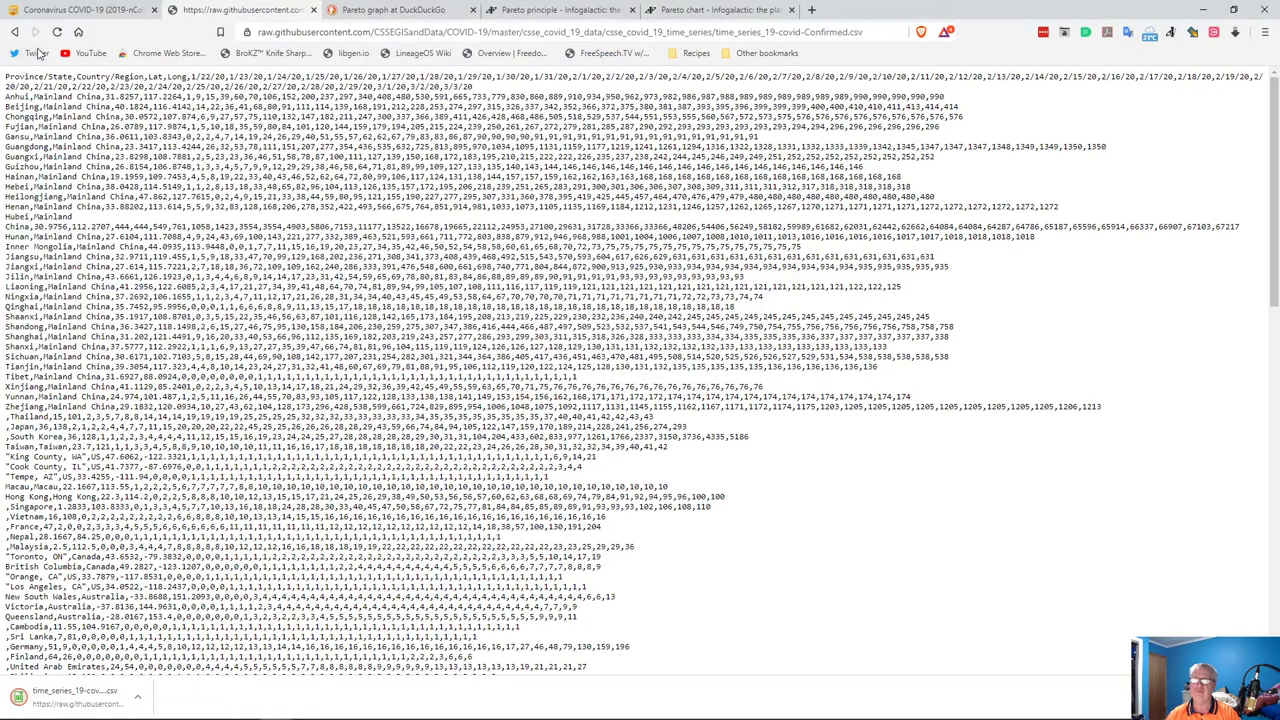
click(14, 33)
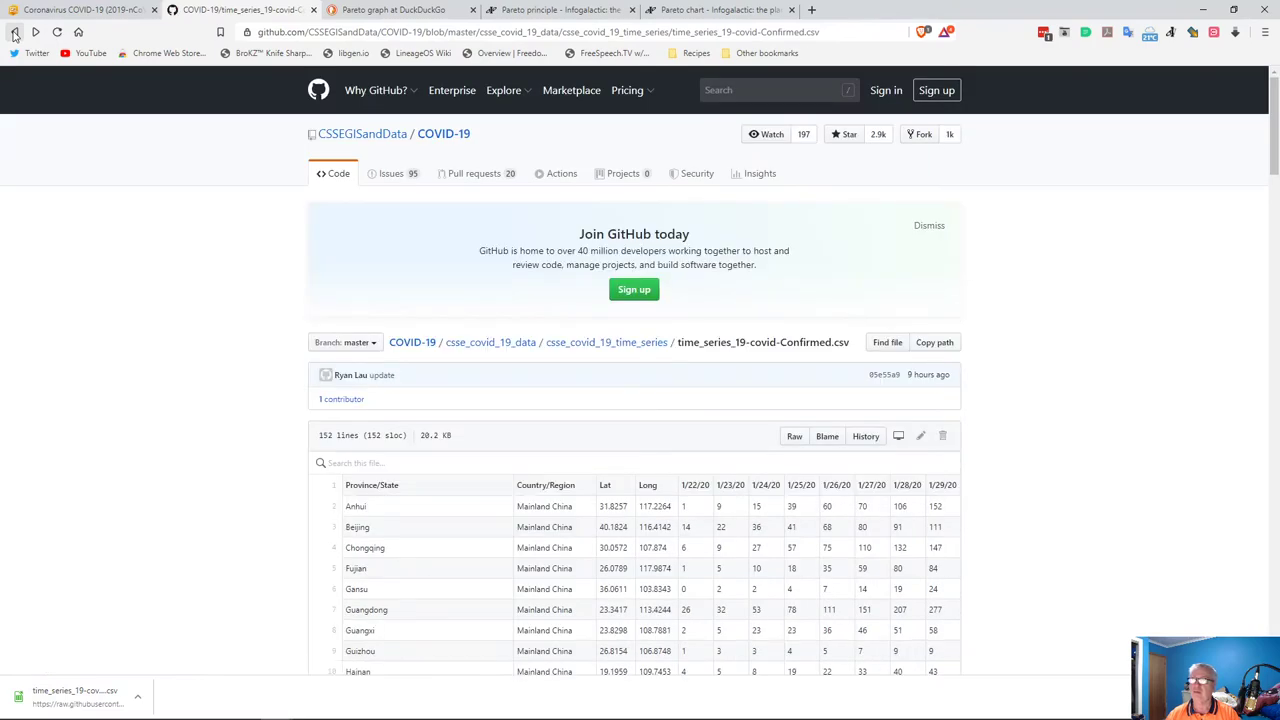
click(14, 33)
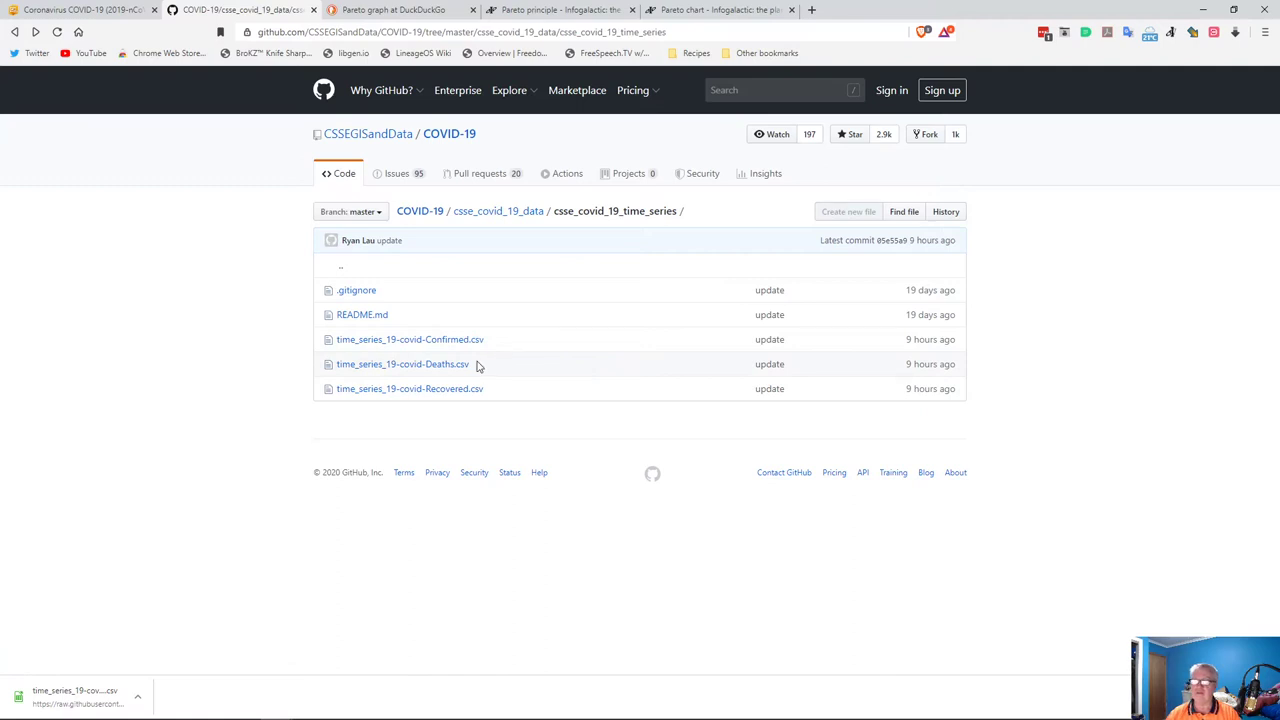
- Save the raw time_series_19-covid-Deaths.csv into Documents\Corona2020, replacing the existing file, and return to the csse_covid_19_time_series folder page
click(437, 370)
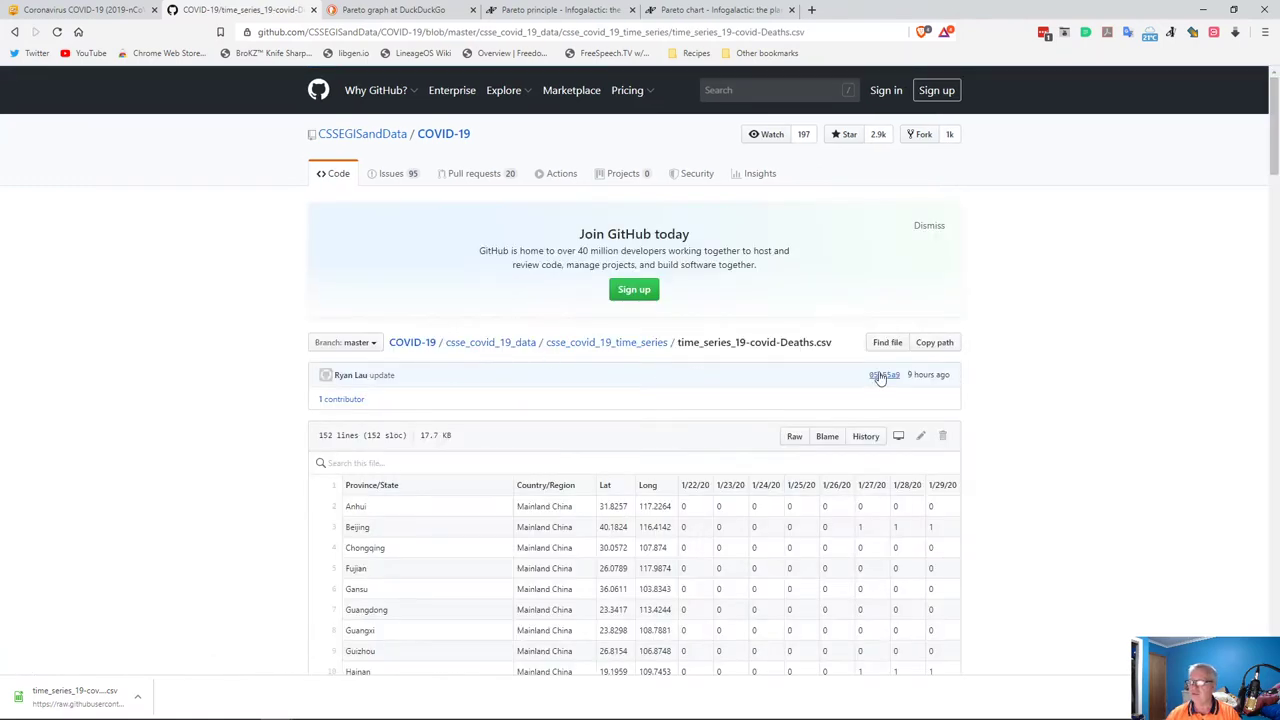
click(798, 437)
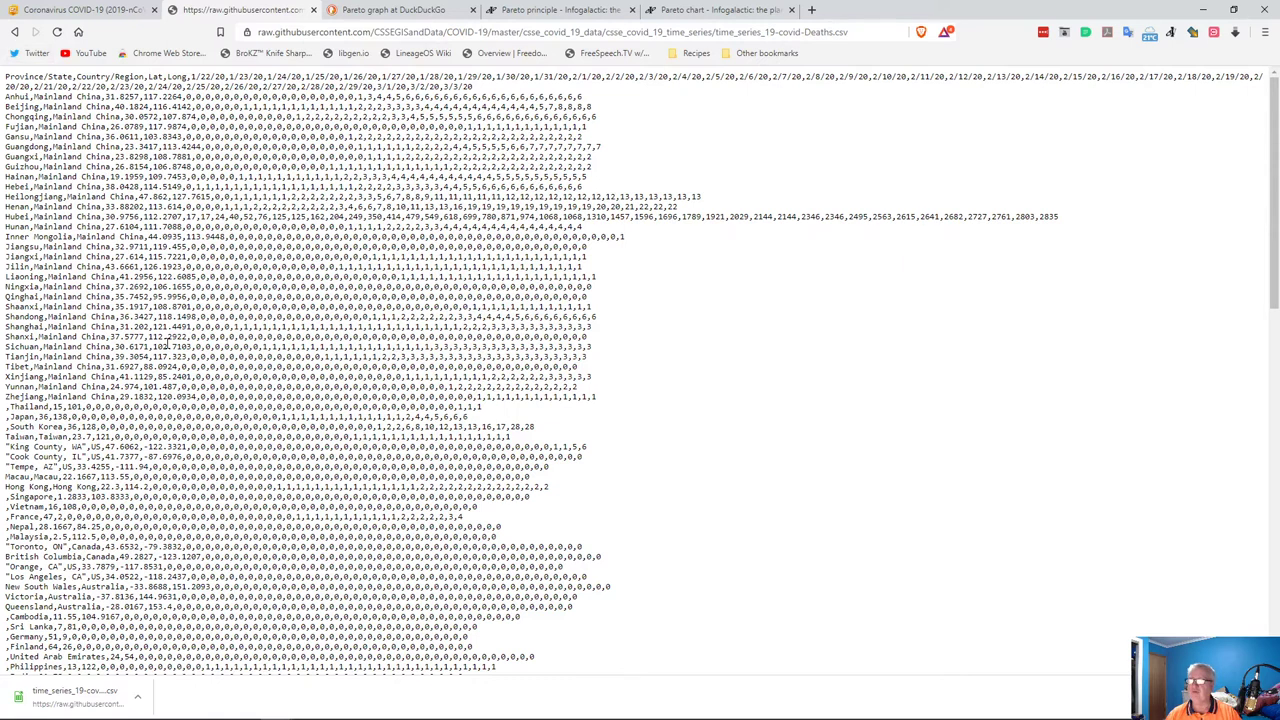
key(ctrl+s)
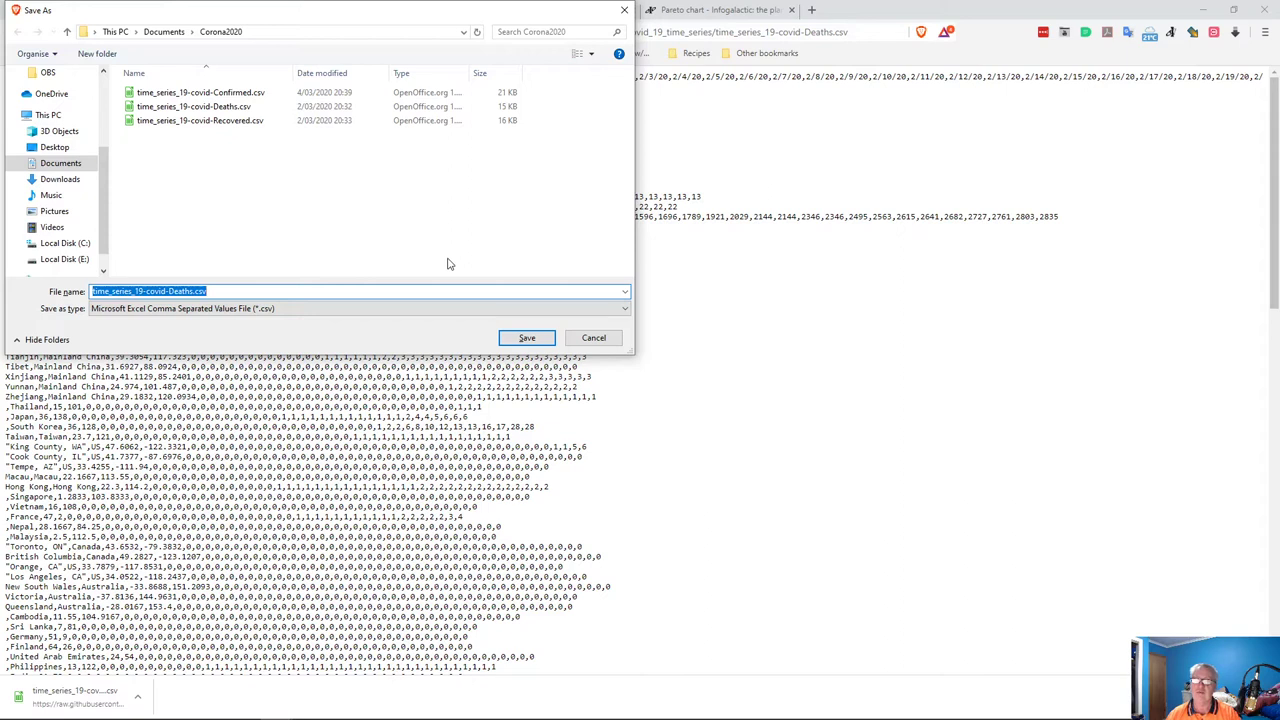
click(526, 337)
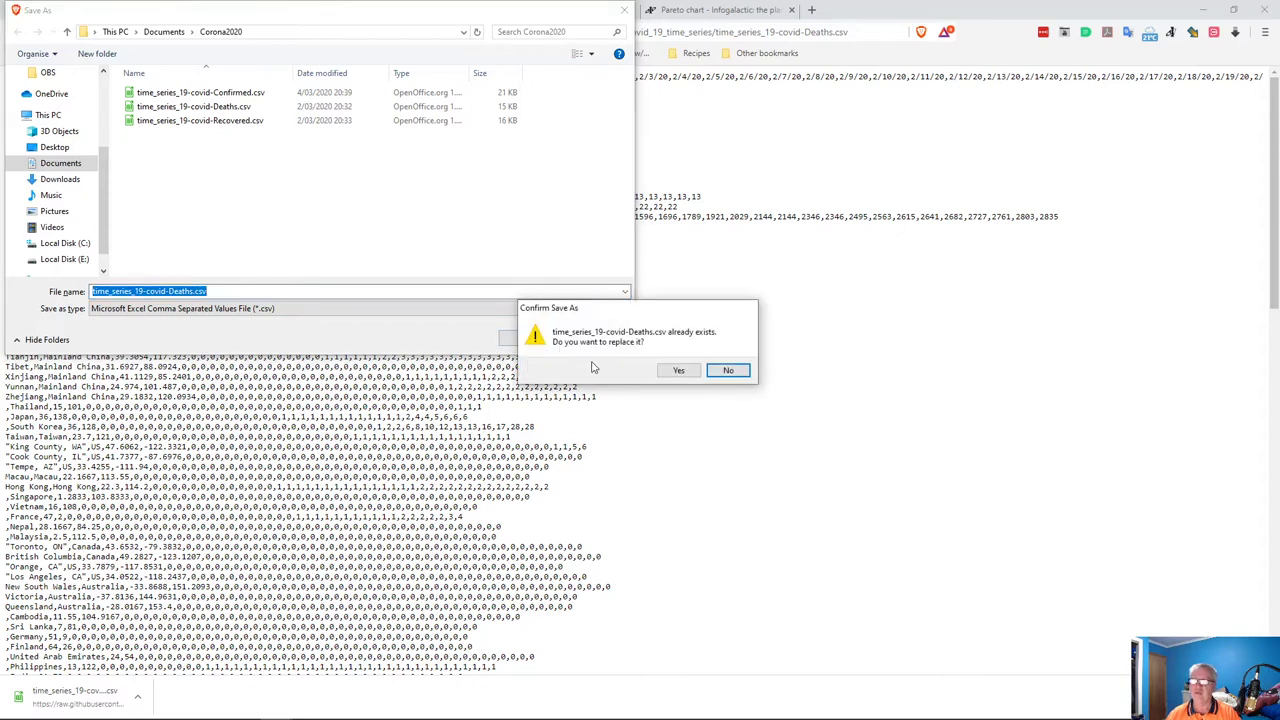
click(678, 370)
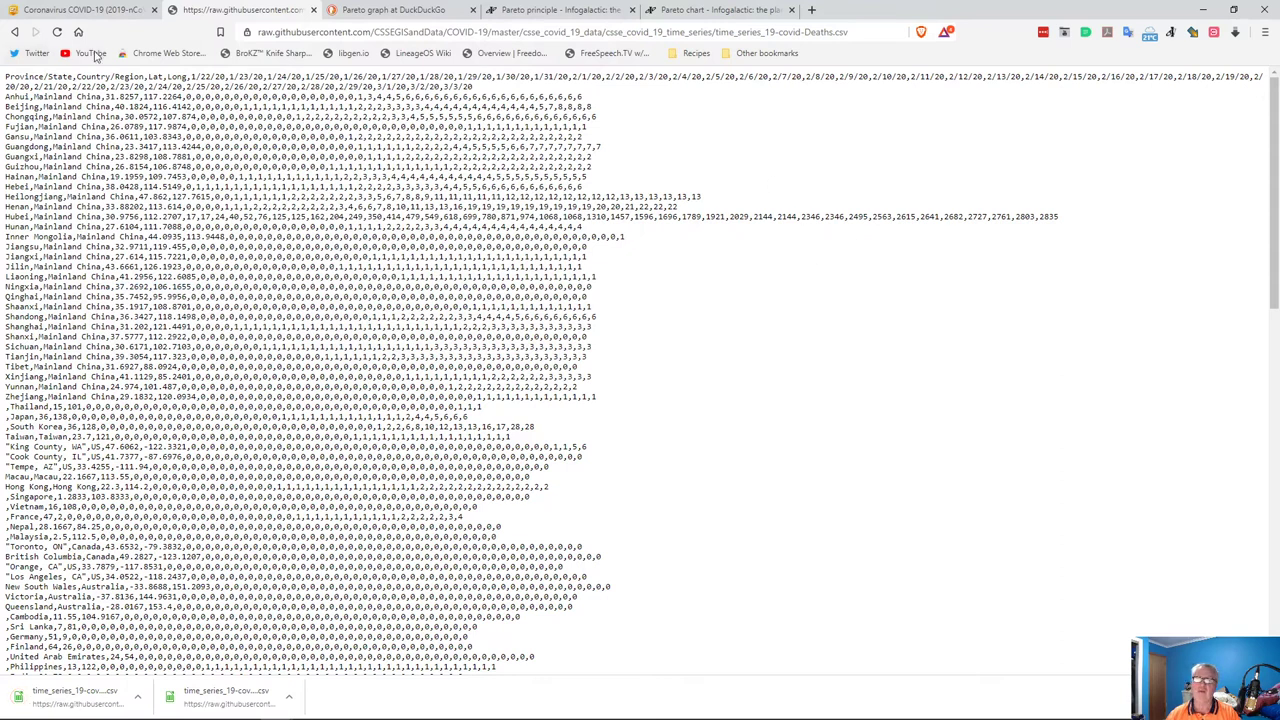
click(14, 32)
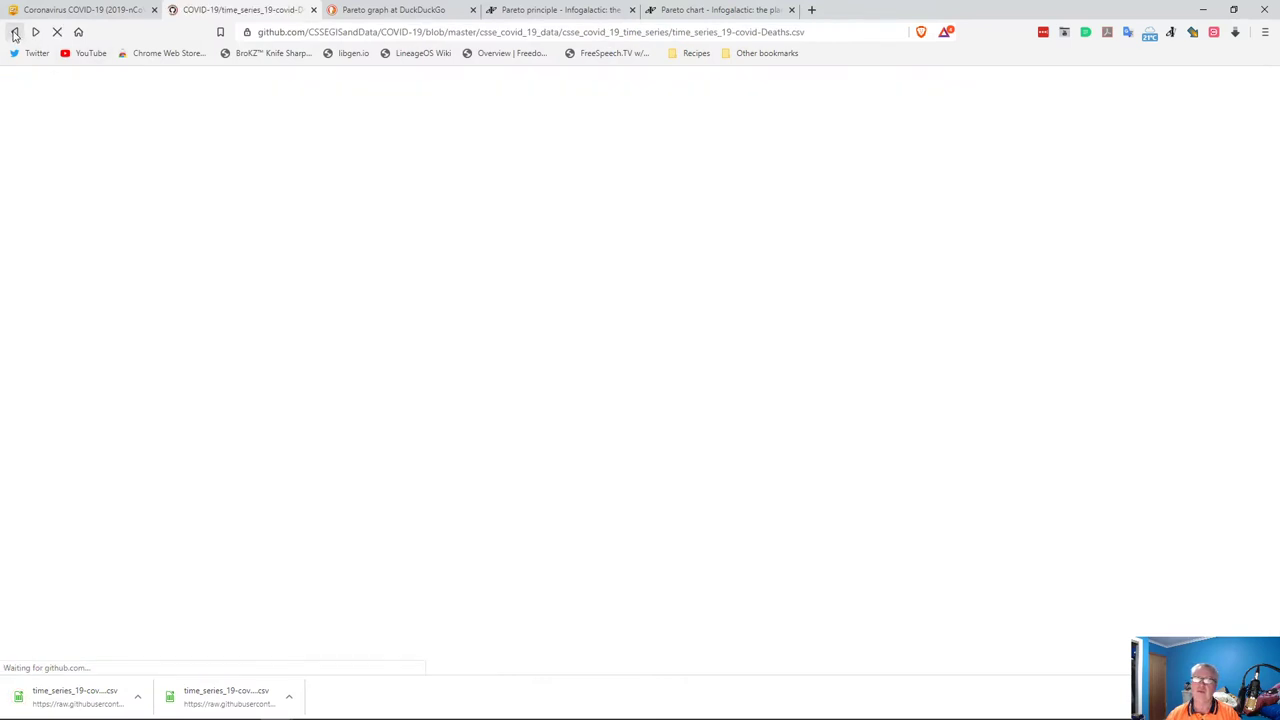
click(14, 32)
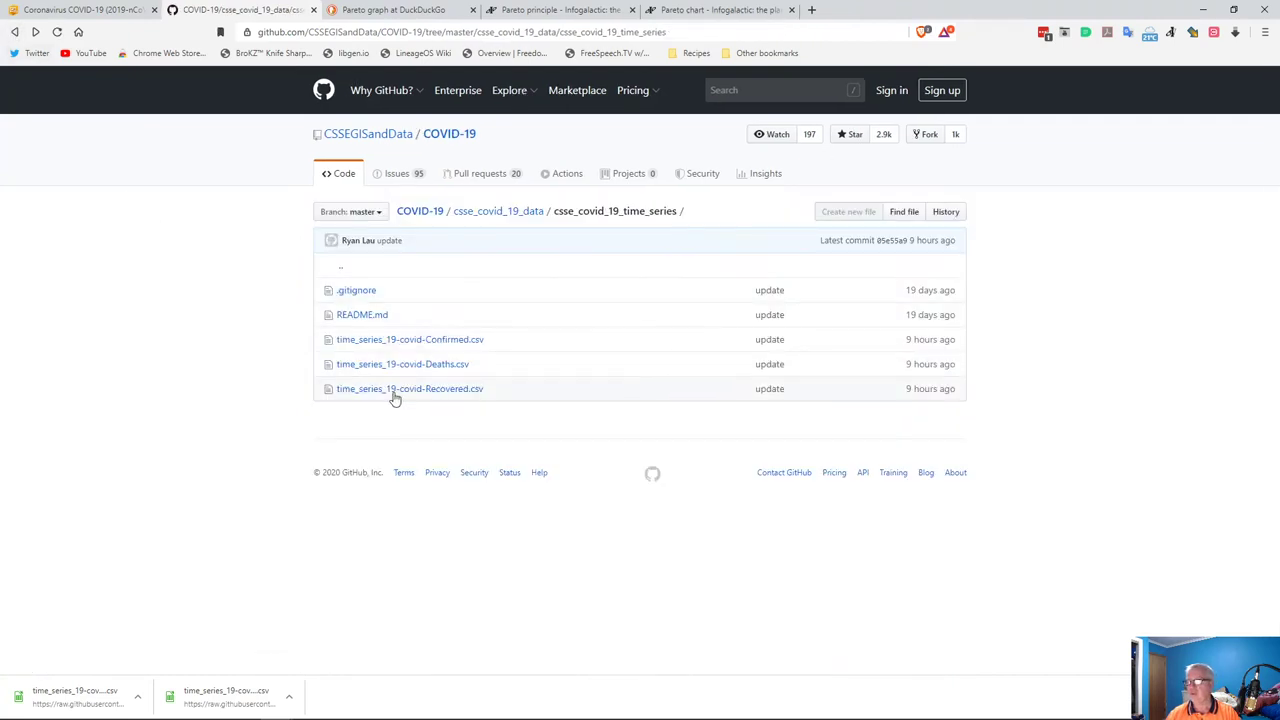
- Save the raw time_series_19-covid-Recovered.csv into Documents\Corona2020, replacing the existing file
click(393, 391)
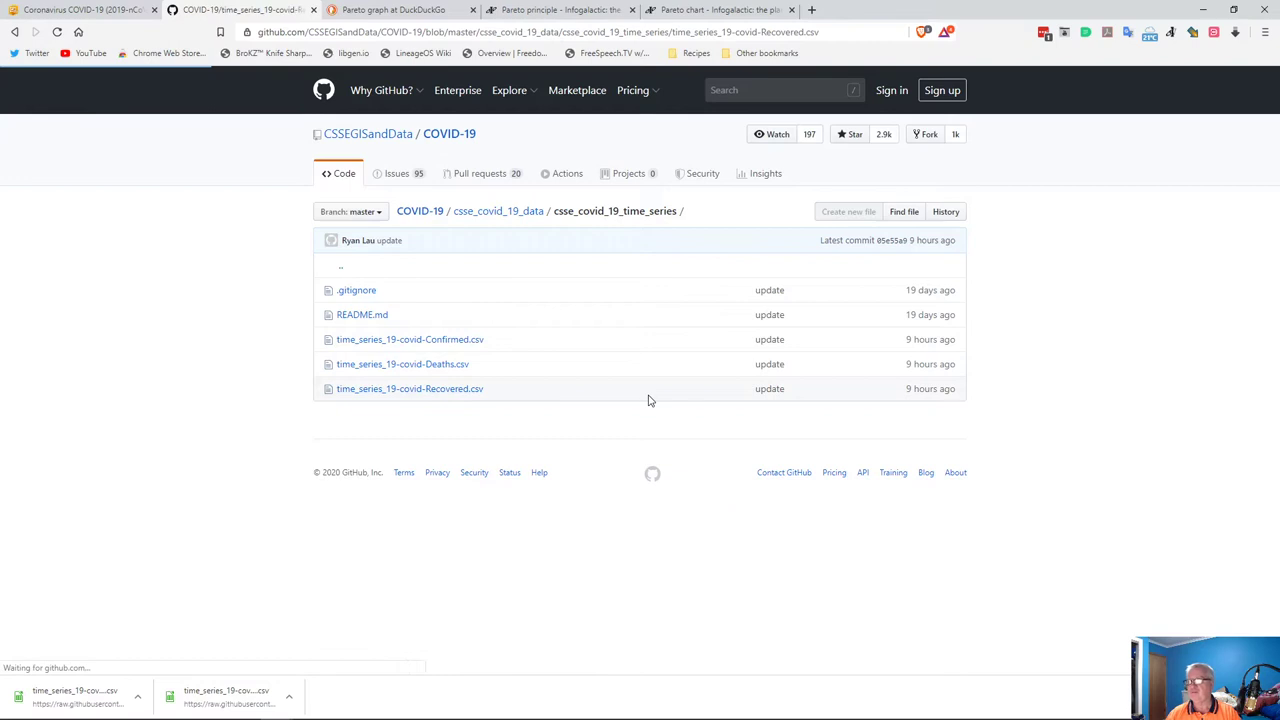
scroll(560, 425, down, 10)
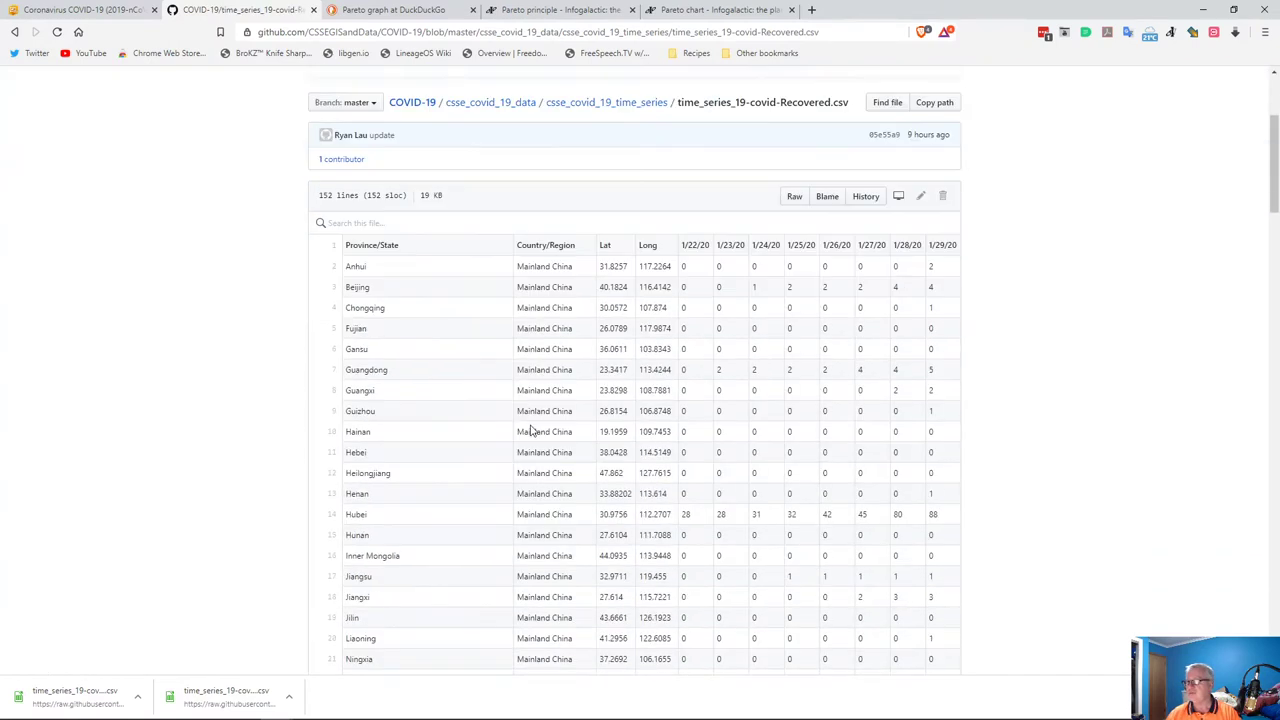
scroll(541, 430, up, 6)
scroll(541, 430, up, 4)
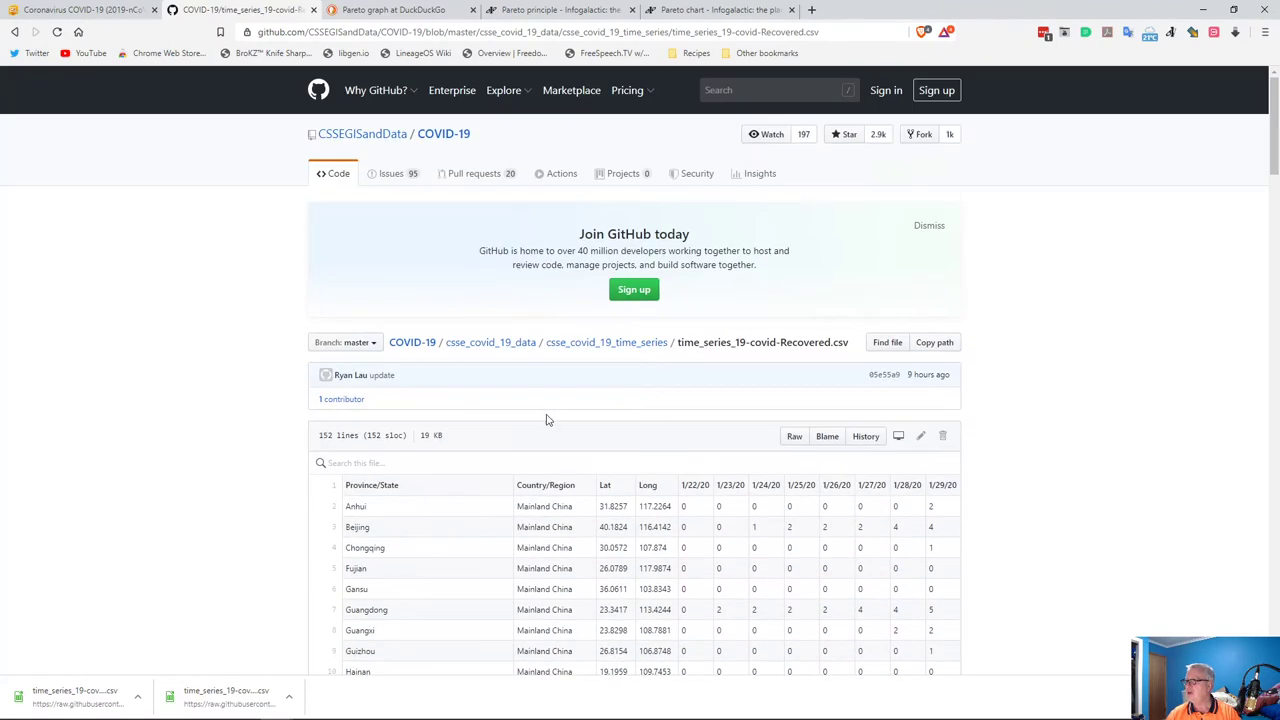
click(794, 436)
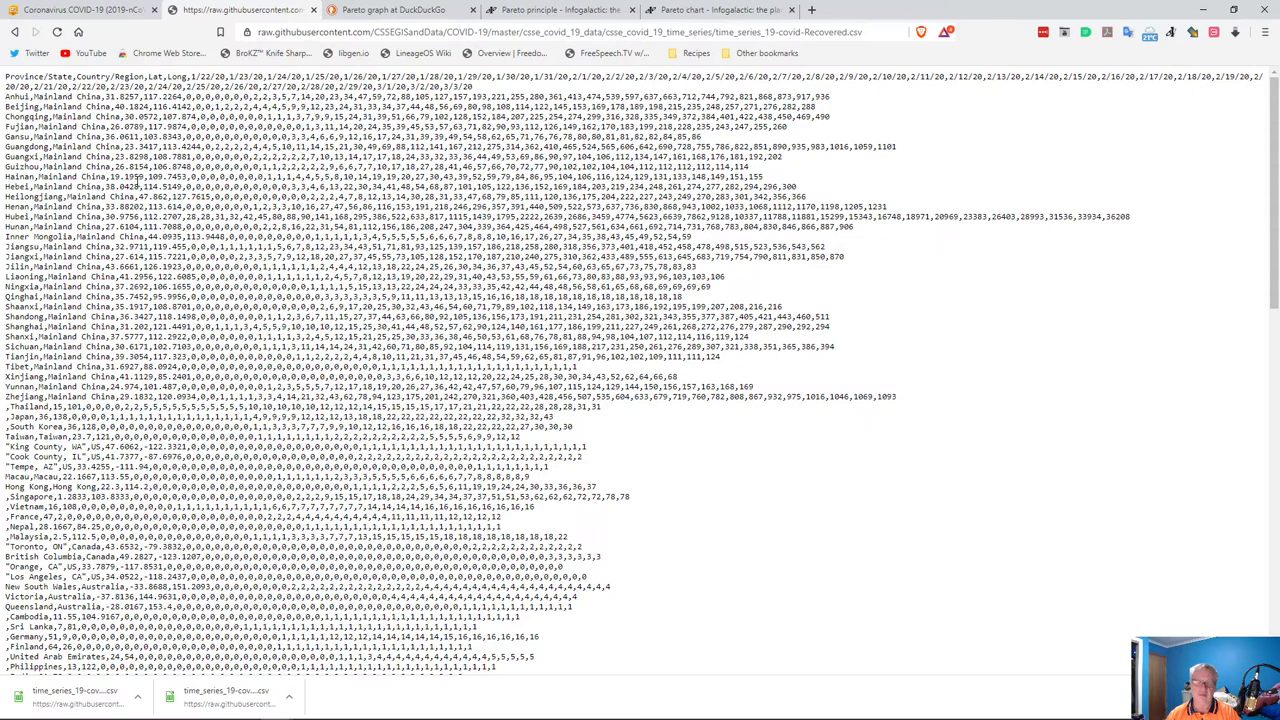
key(ctrl+s)
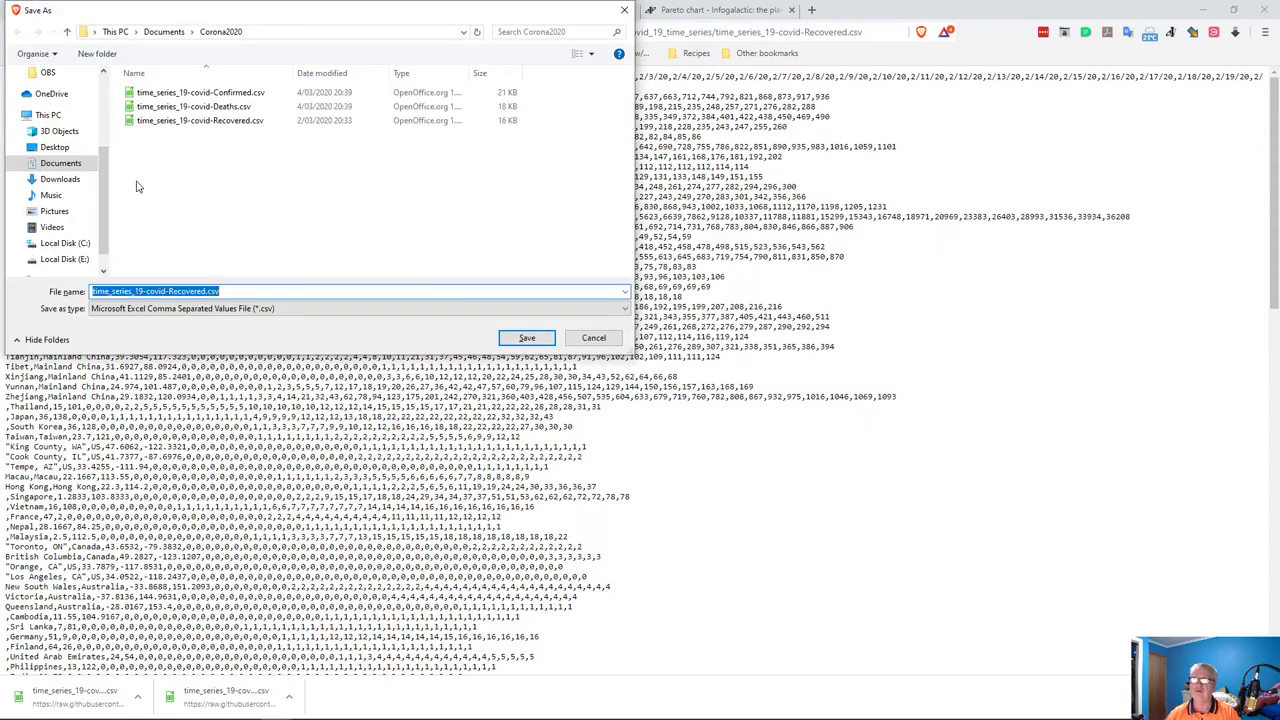
click(522, 338)
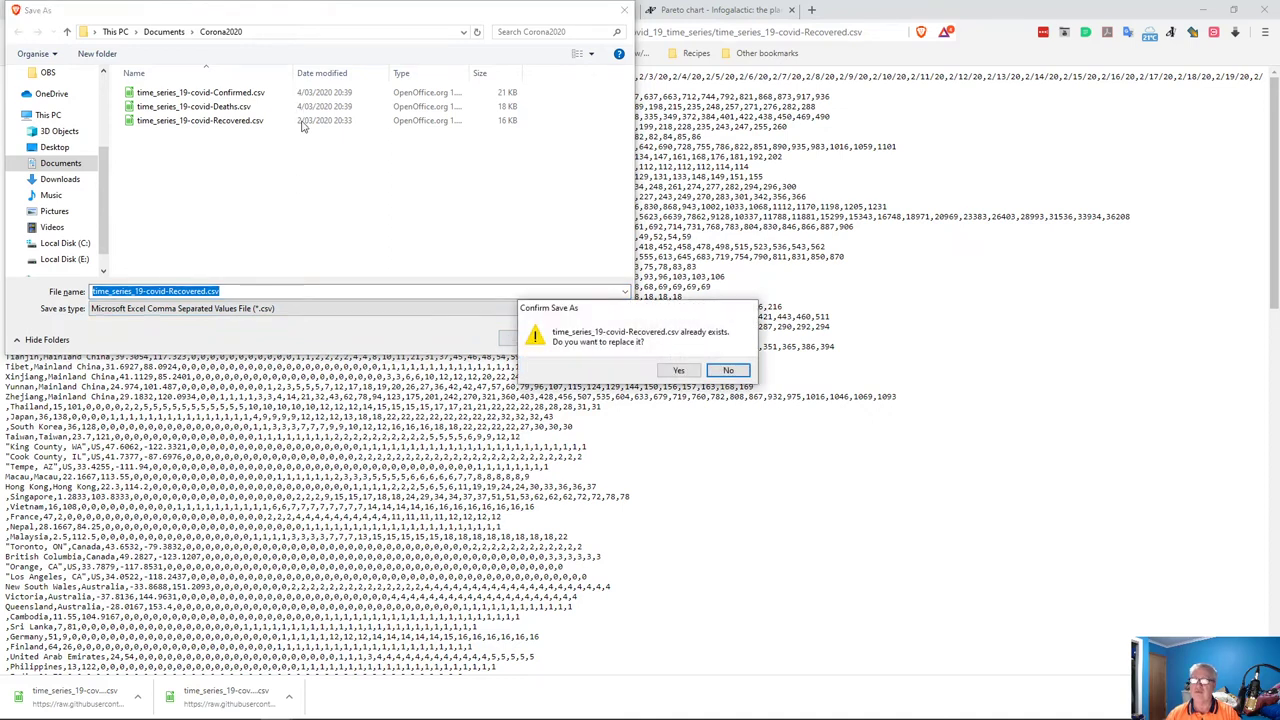
click(668, 370)
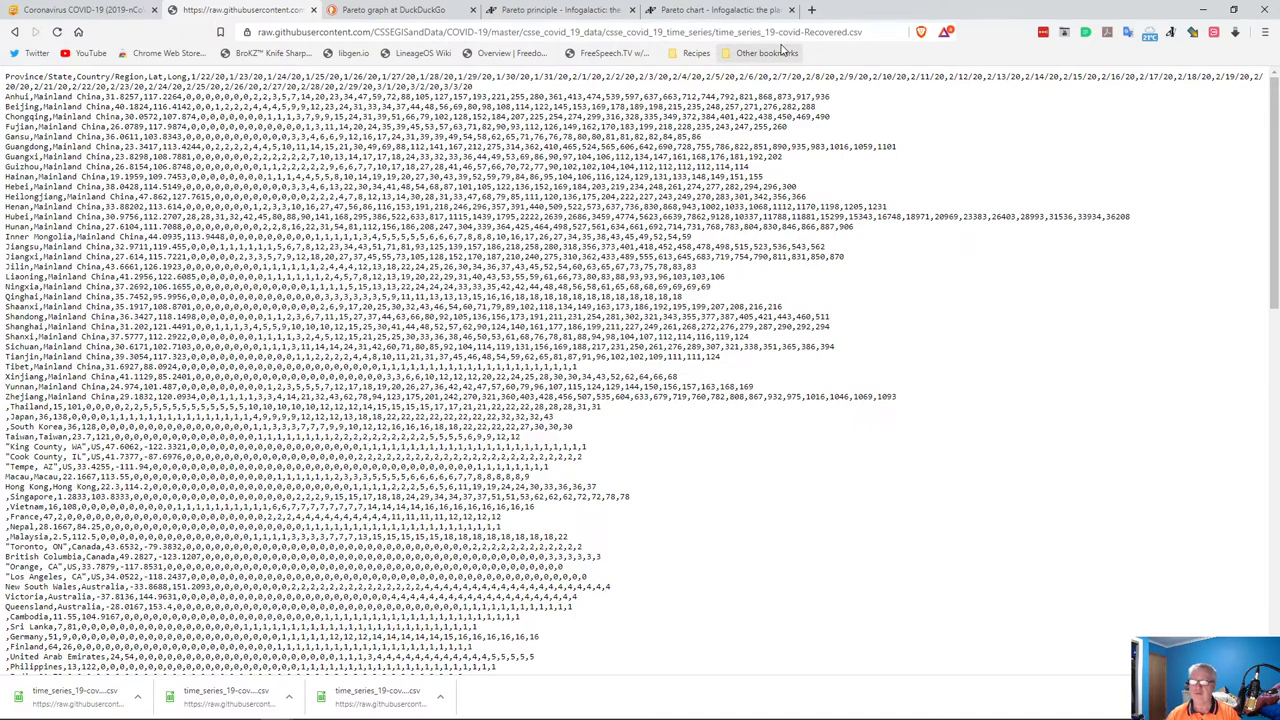
- Go back to the csse_covid_19_data folder page and read its README on field descriptions, update frequency and data modification records
click(15, 32)
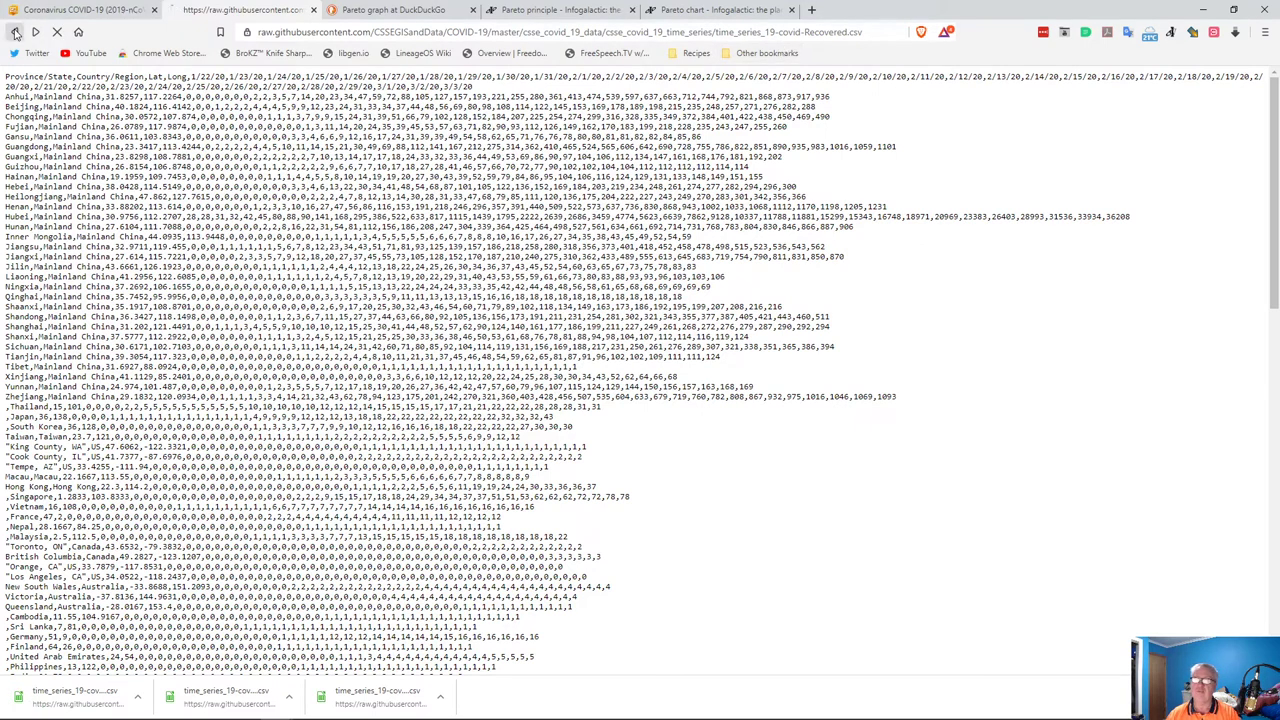
click(16, 33)
click(16, 33)
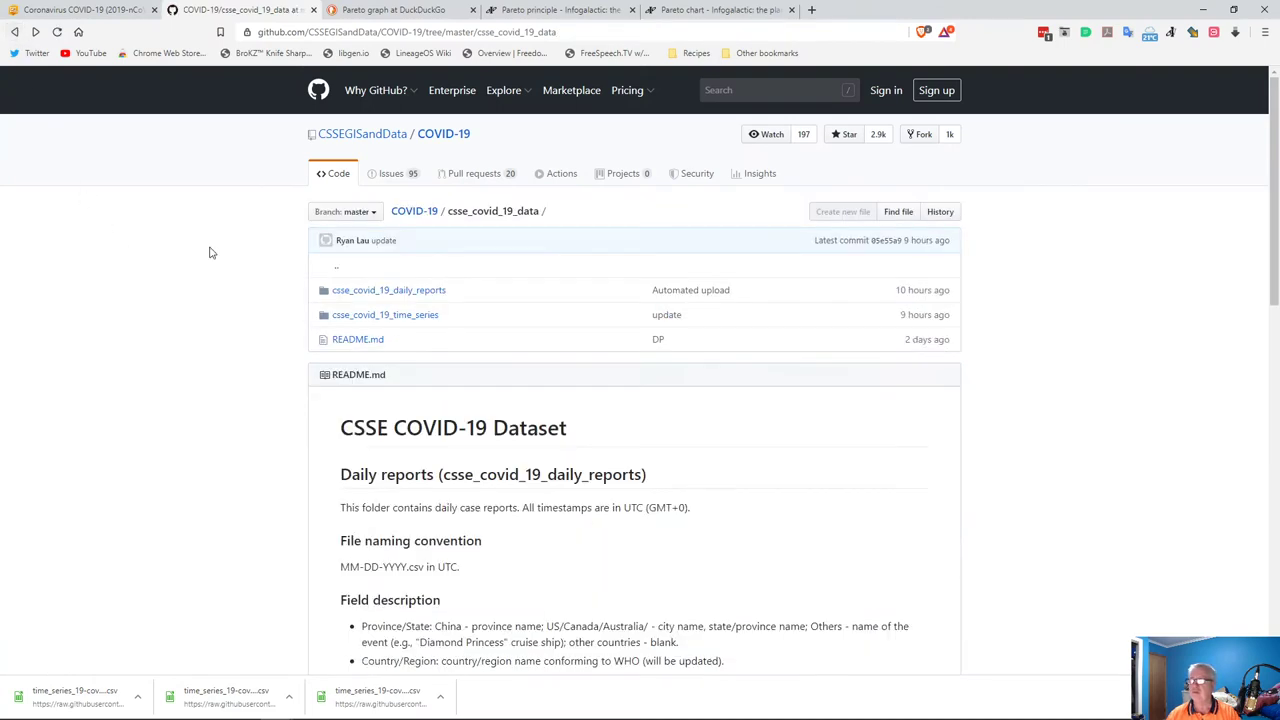
click(381, 316)
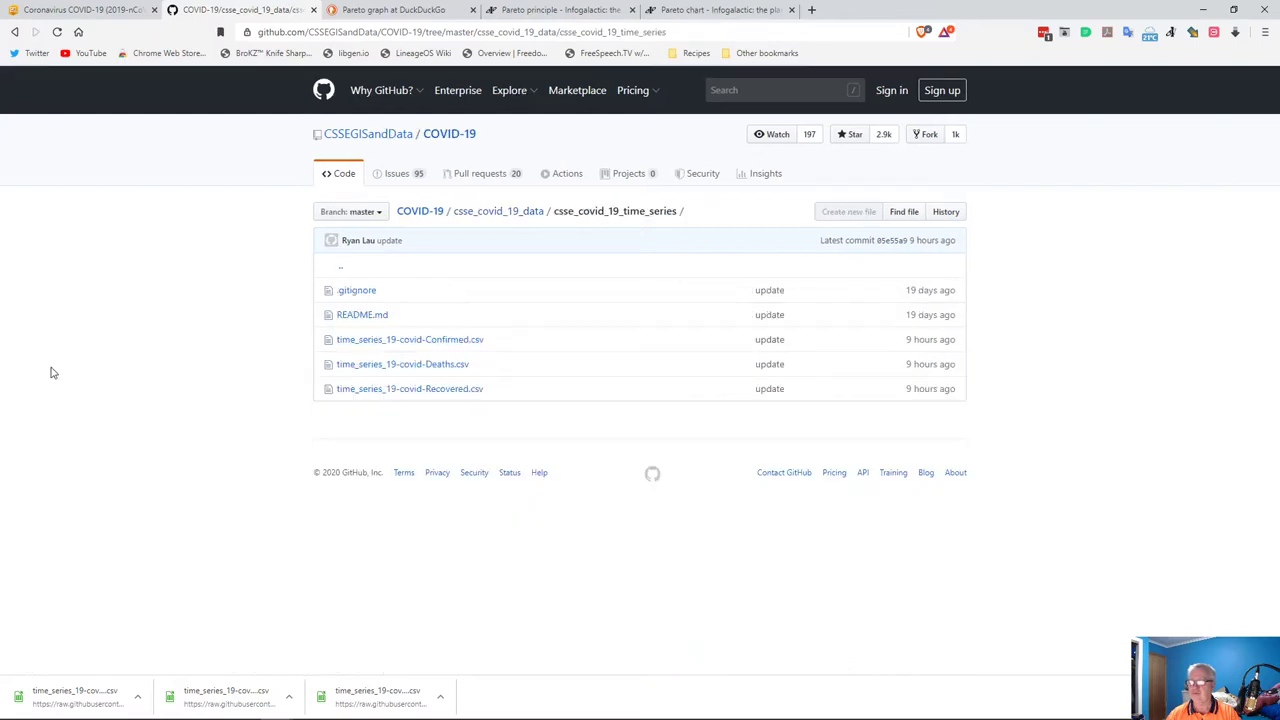
click(14, 32)
scroll(414, 468, down, 3)
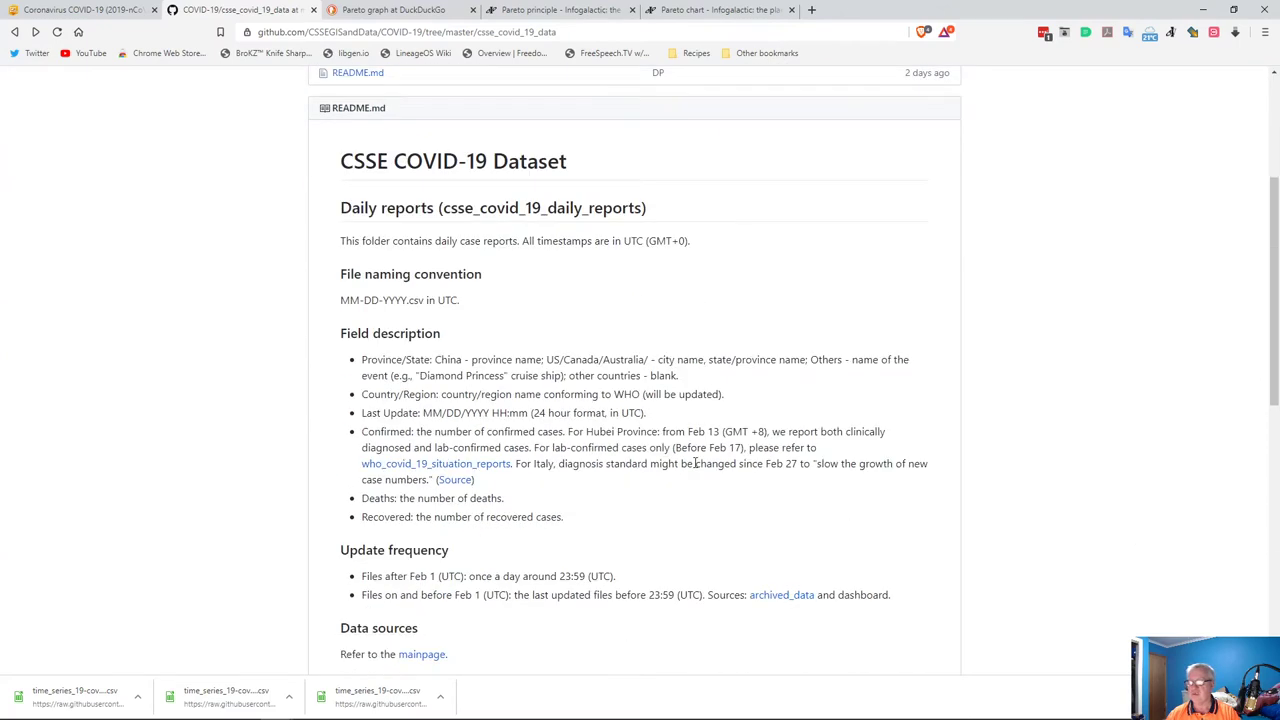
scroll(394, 425, down, 2)
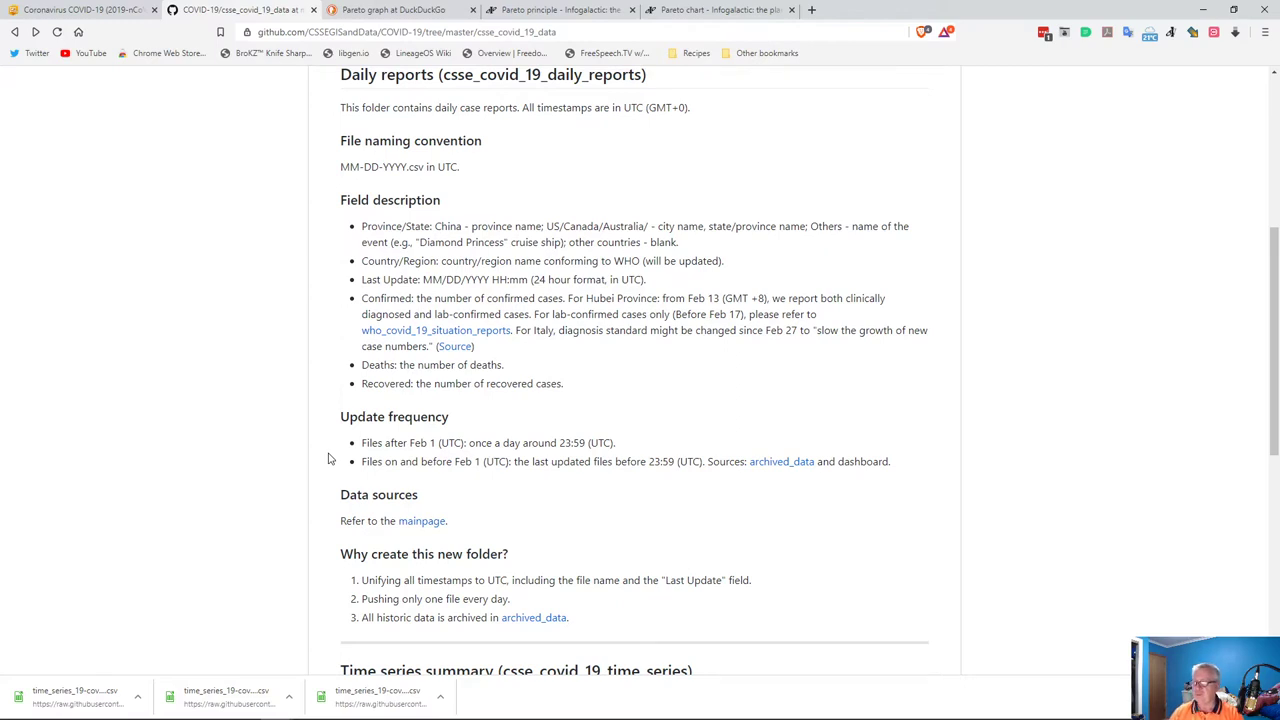
scroll(330, 458, down, 3)
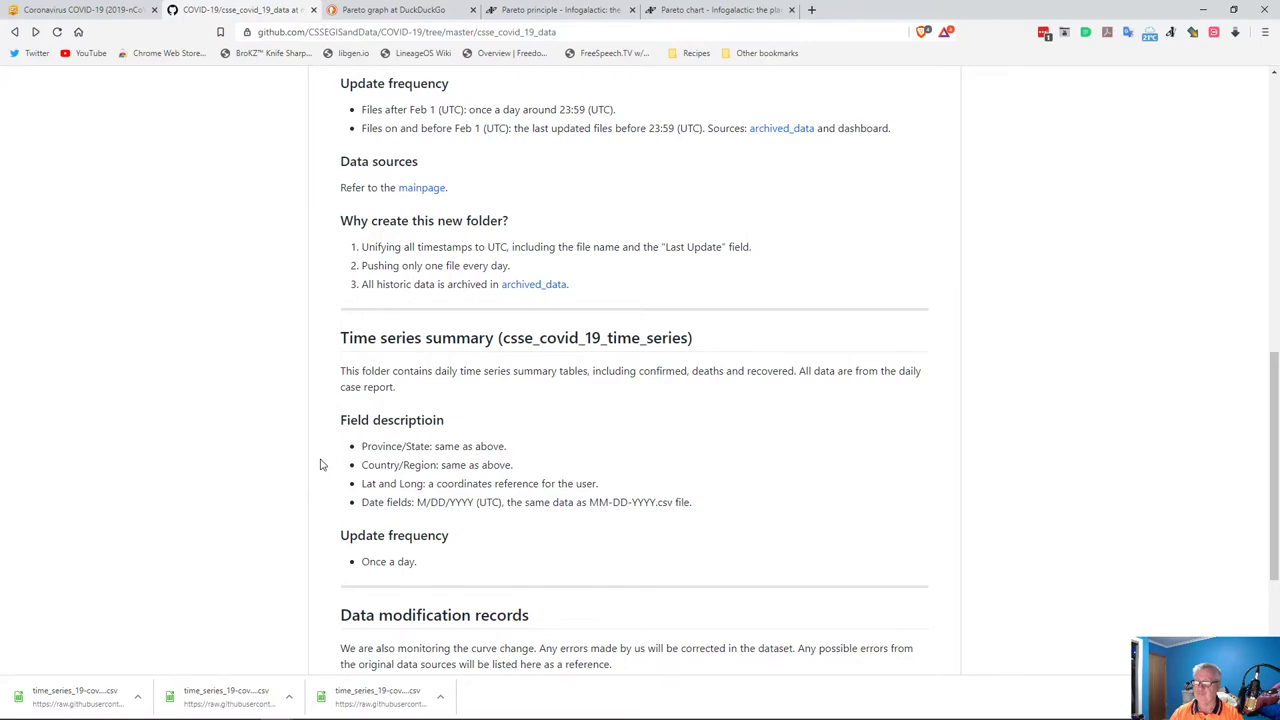
scroll(321, 464, down, 1)
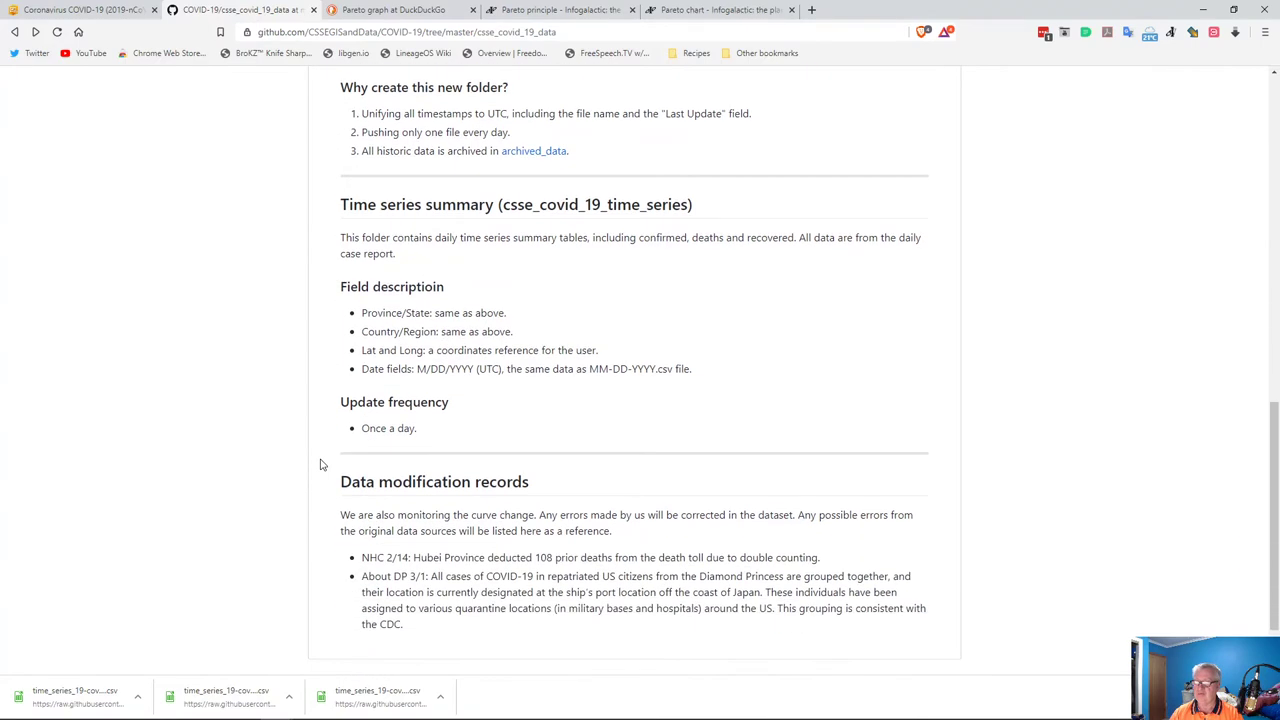
scroll(321, 464, down, 1)
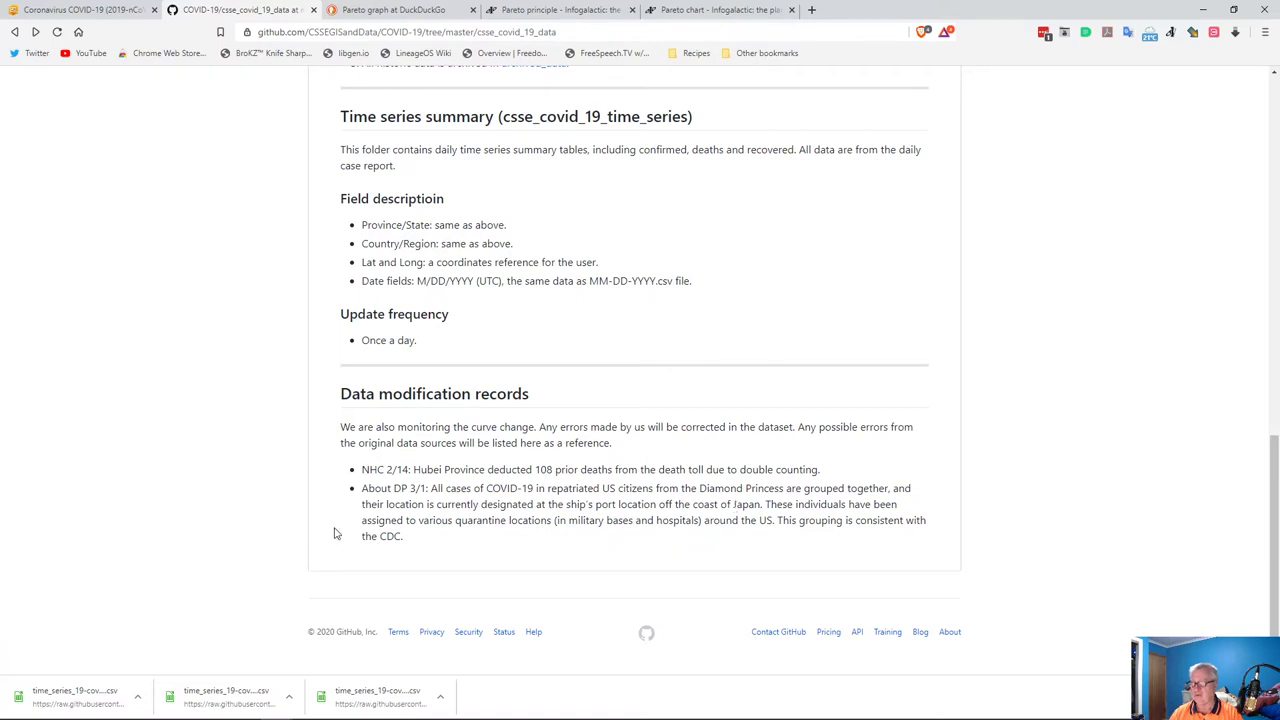
scroll(176, 489, up, 1)
scroll(176, 489, up, 7)
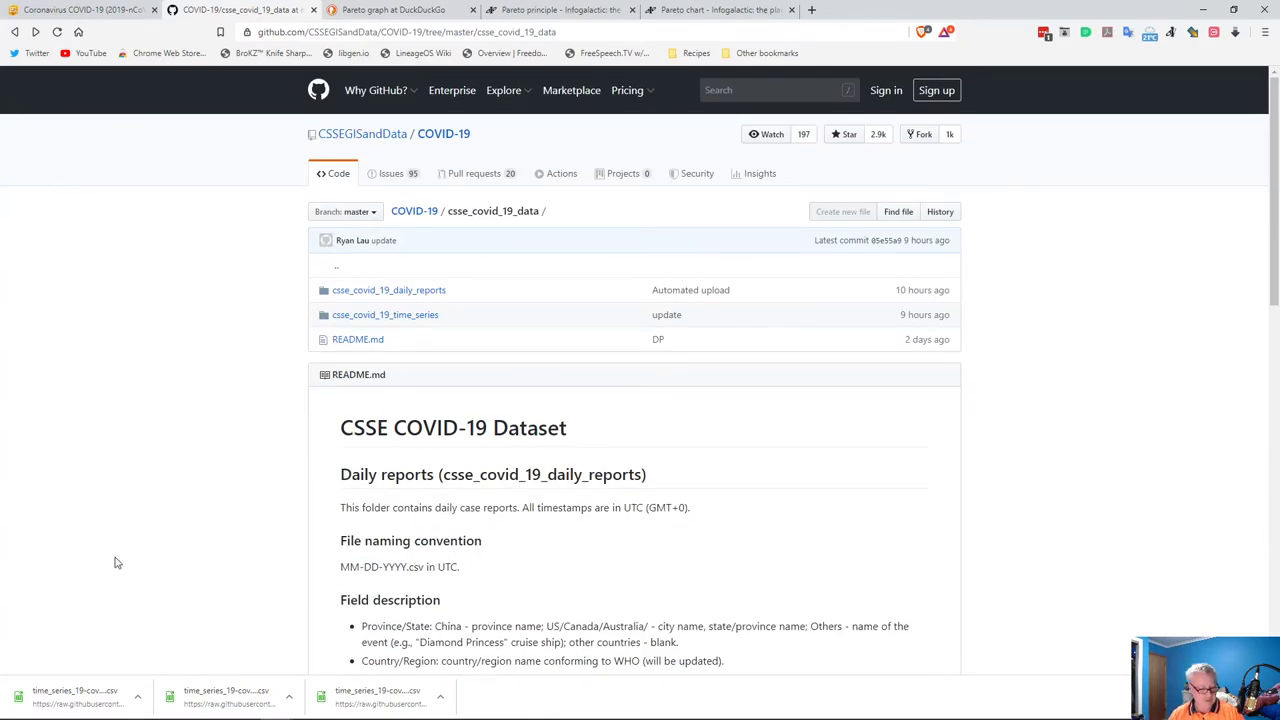
- Switch to LibreOffice Calc and open time_series_19-covid-Confirmed.csv from Corona2020 with the default text import settings, dismissing the tip of the day
key(alt+Tab)
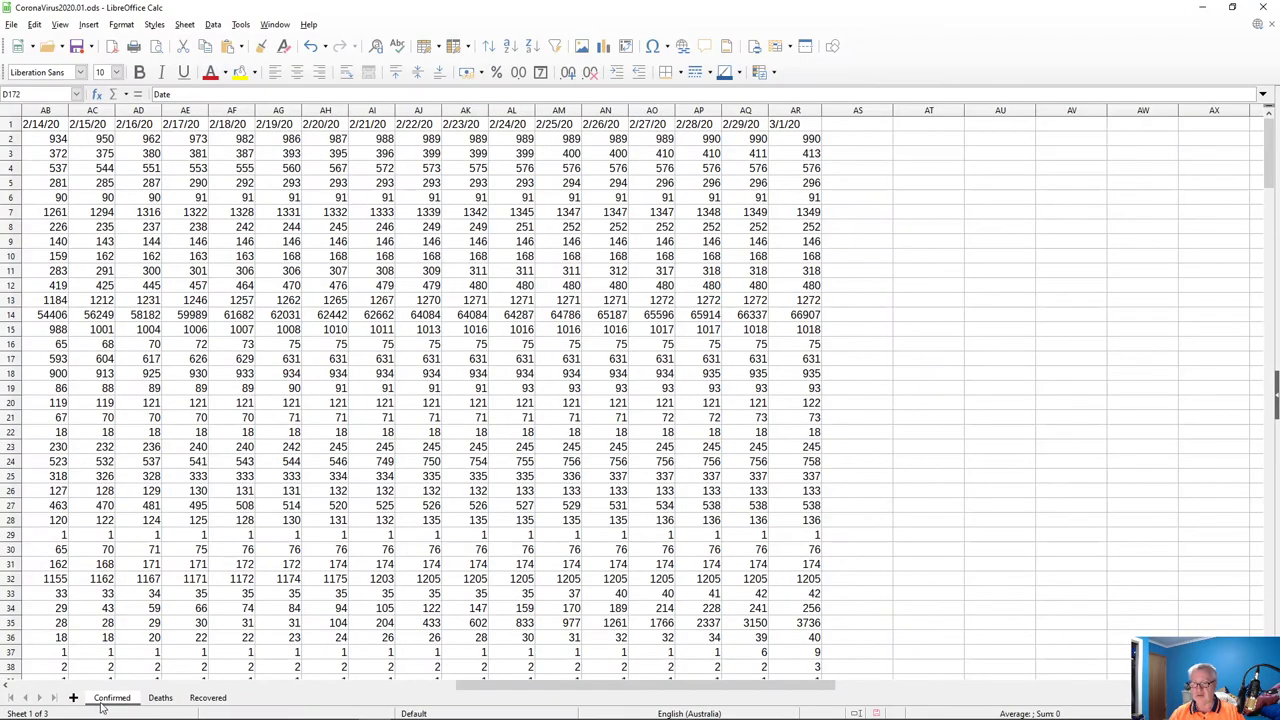
click(46, 52)
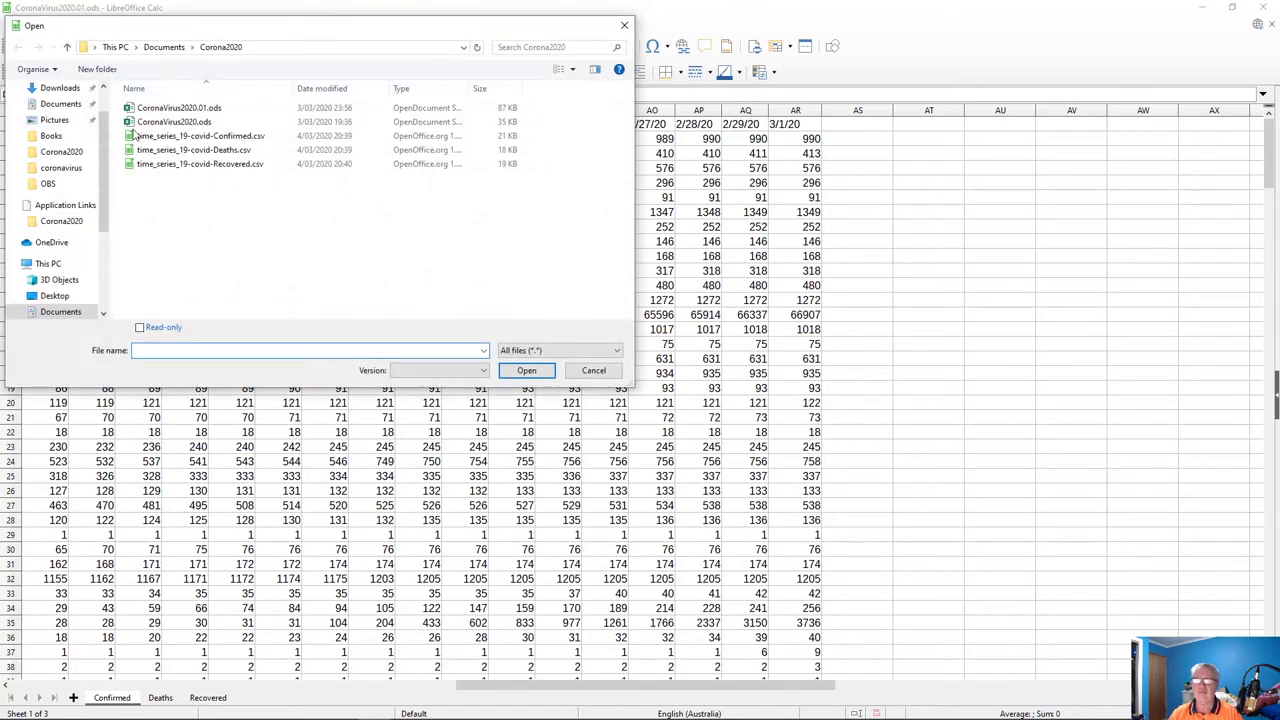
click(192, 138)
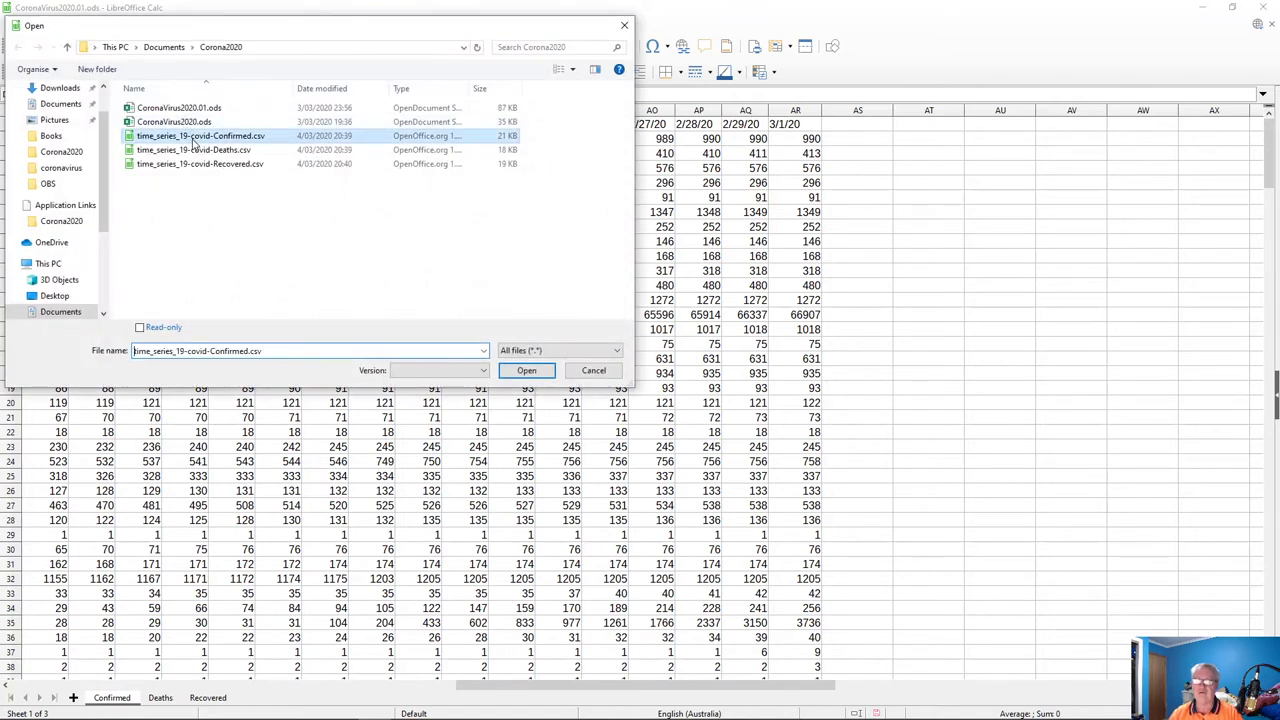
click(526, 370)
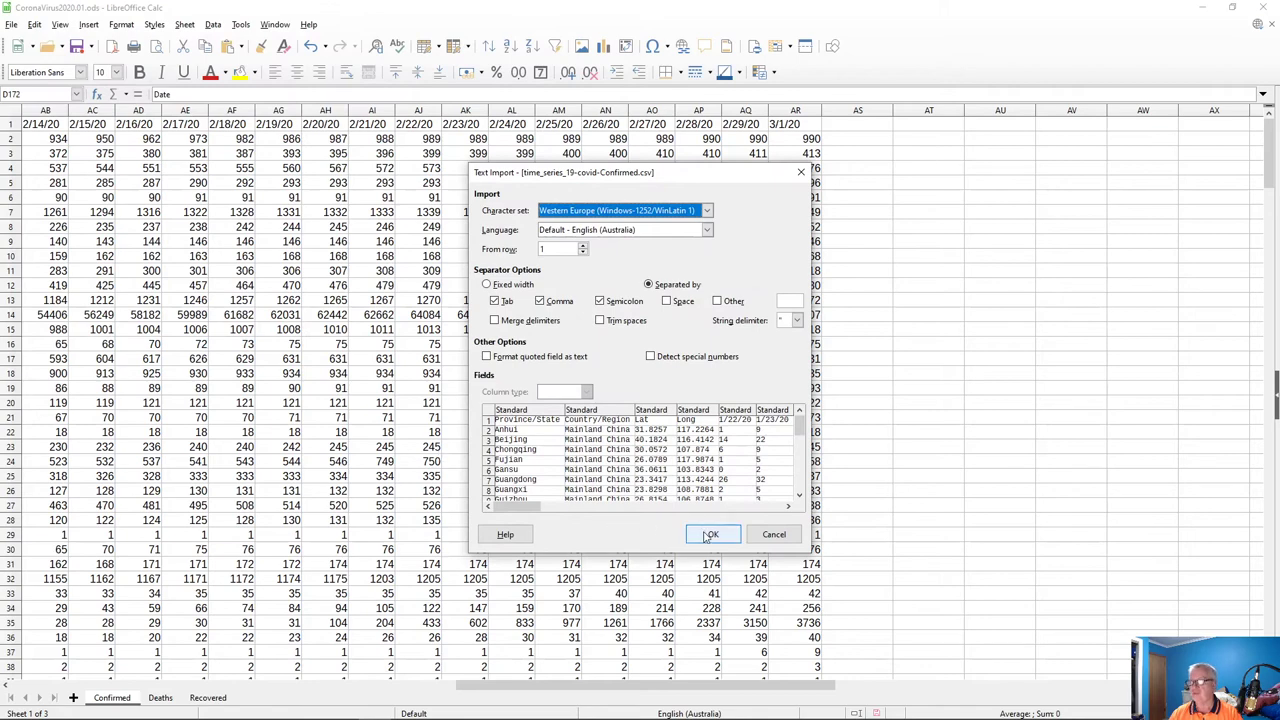
click(711, 535)
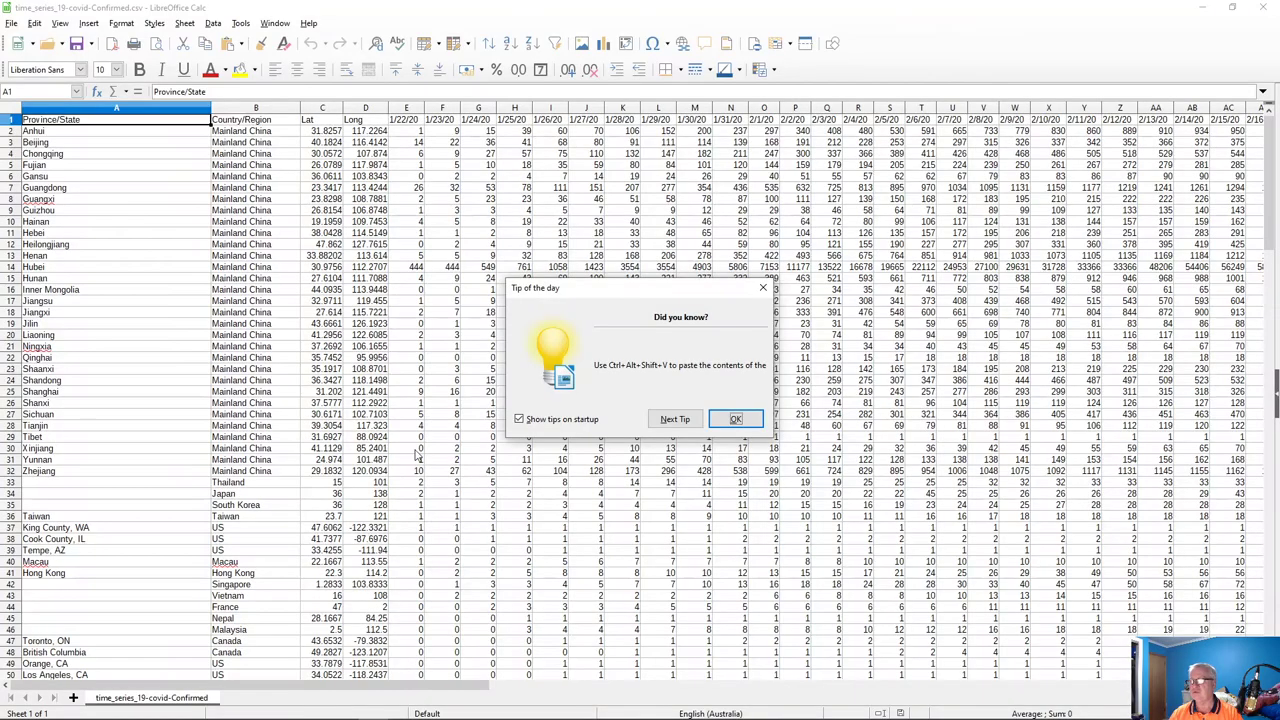
click(727, 424)
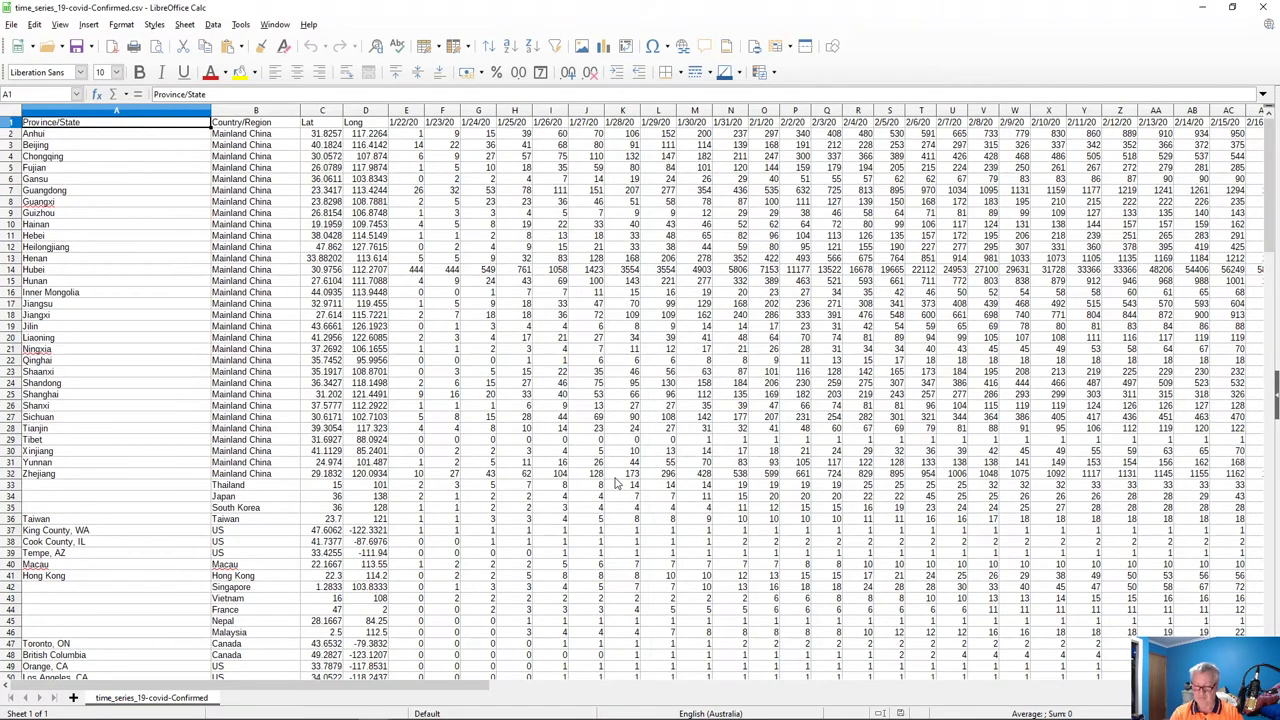
- Find the newest dates in the Confirmed CSV's header row and select the whole 3/2/20 and 3/3/20 columns, AS and AT
key(Right)
key(Right)
key(Right)
key(Right)
key(Right)
key(Right)
key(Right)
key(Right)
key(Right)
key(Right)
key(Right)
key(Right)
key(Right)
key(Right)
key(Right)
key(Right)
key(Right)
key(Right)
key(Right)
key(Right)
key(Right)
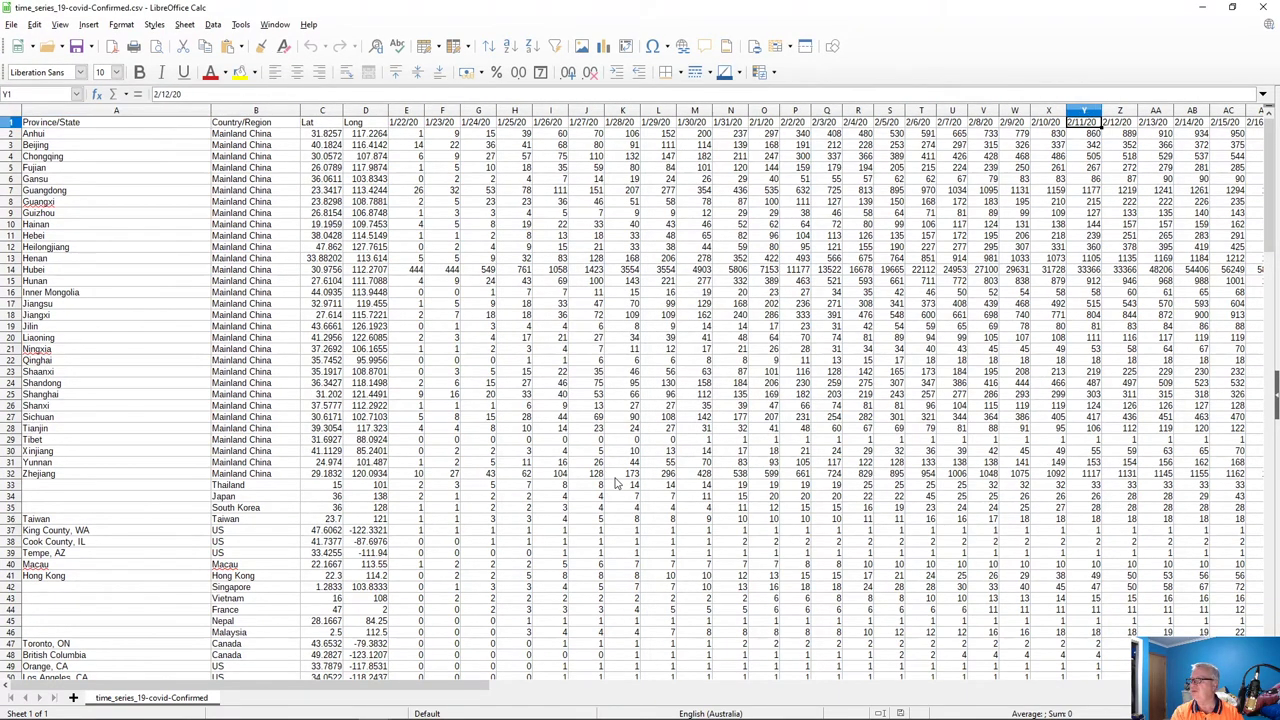
key(Left)
key(Left)
key(Left)
key(Left)
key(Left)
key(Left)
key(Left)
key(Left)
key(Left)
key(Left)
key(Left)
key(Left)
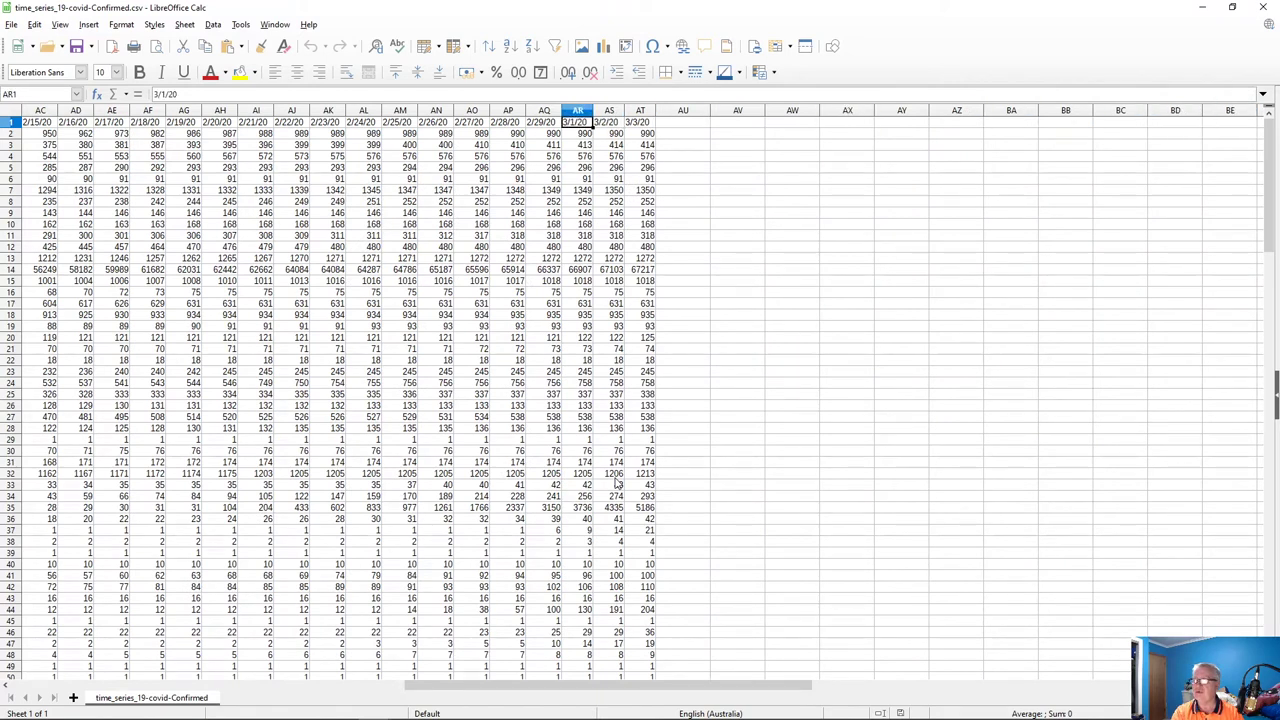
key(Right)
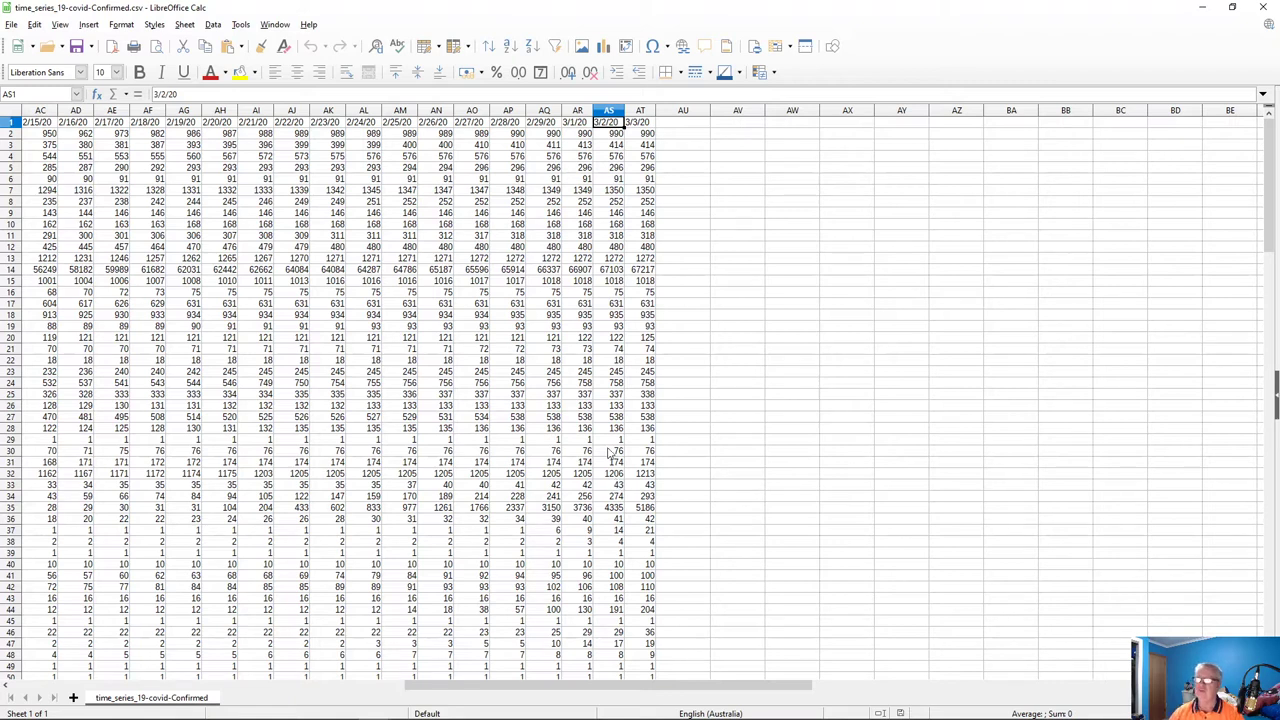
click(608, 111)
drag(608, 111, 638, 111)
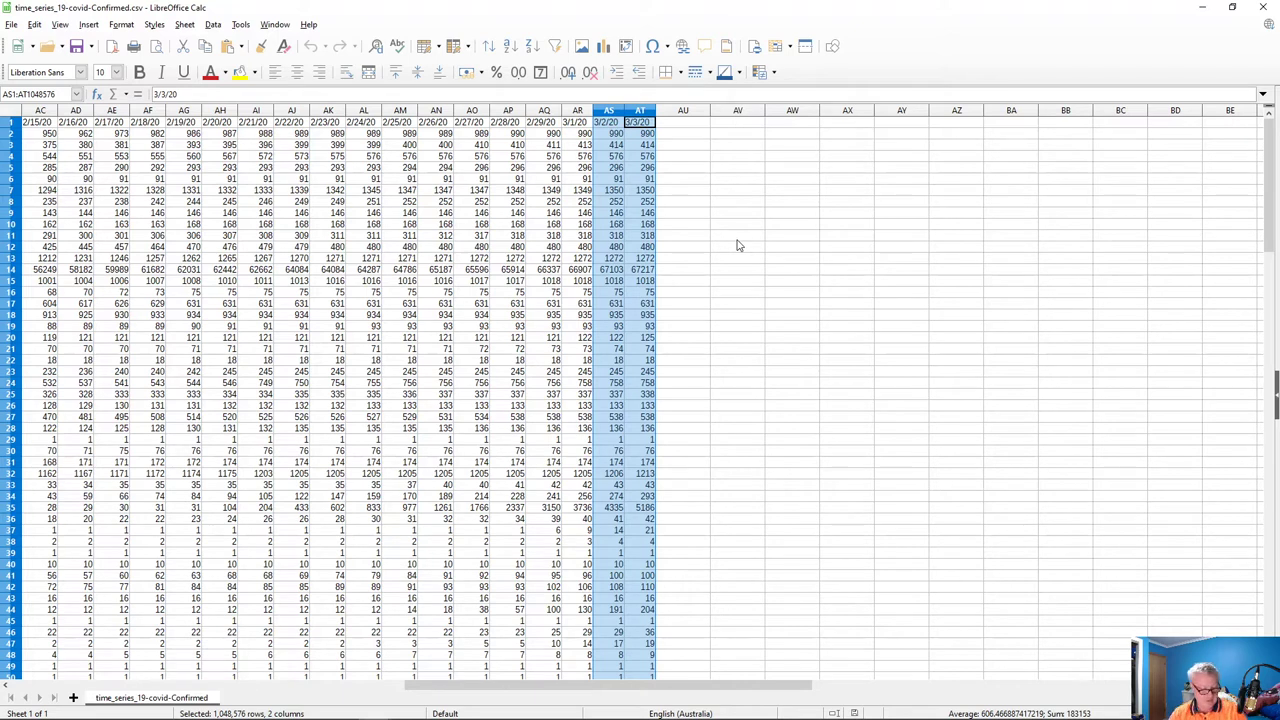
- Switch to CoronaVirus2020.01.ods and examine South Korea's row 35 on the Confirmed sheet from the first column through 3/1/20
key(alt+Tab)
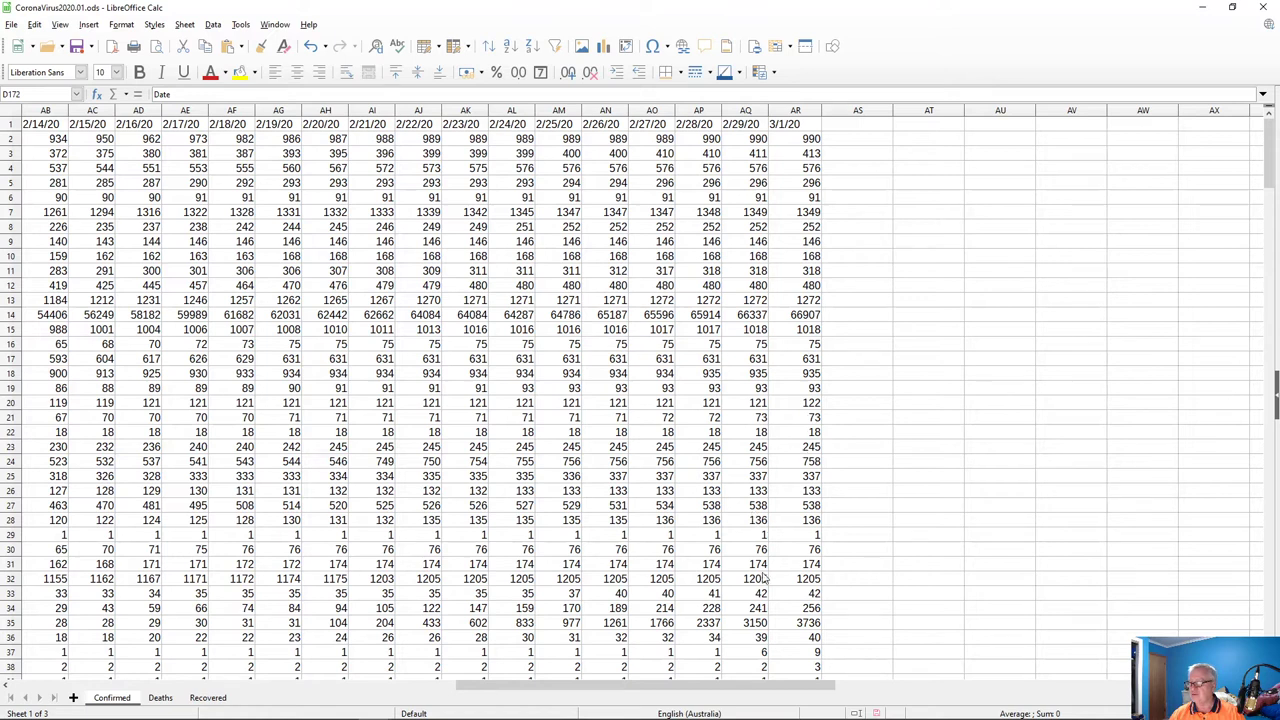
click(808, 627)
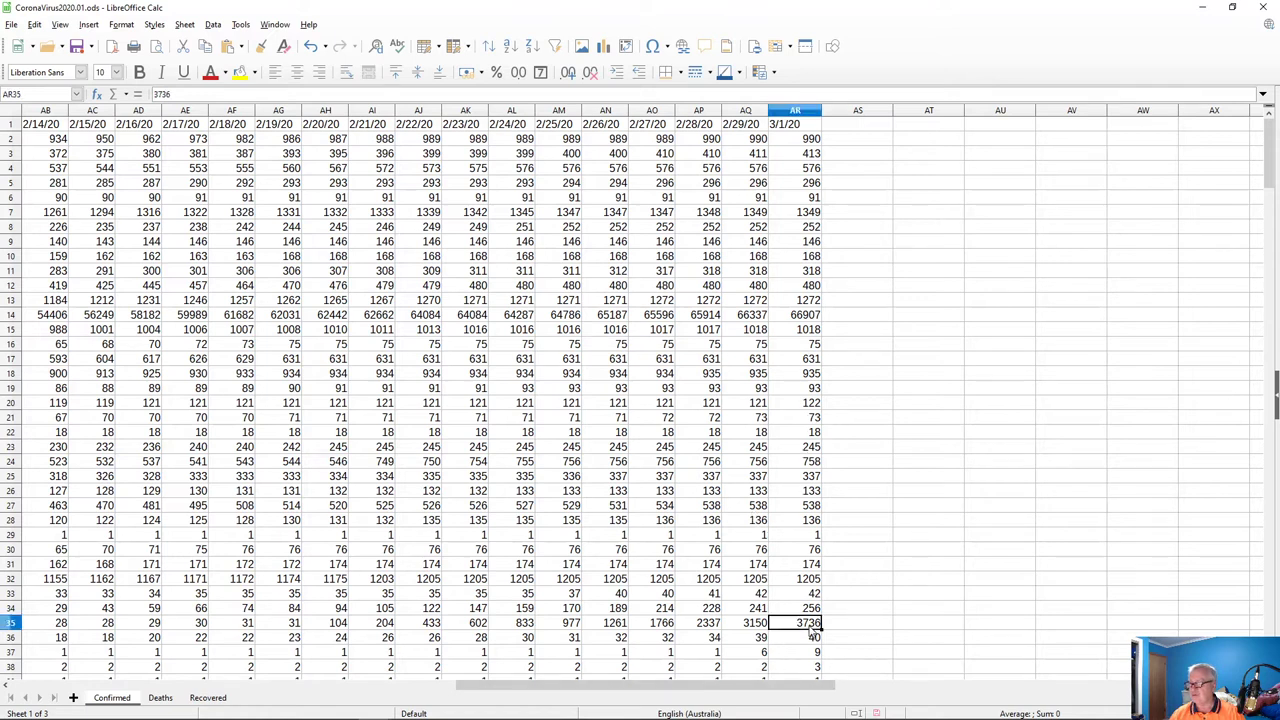
key(Home)
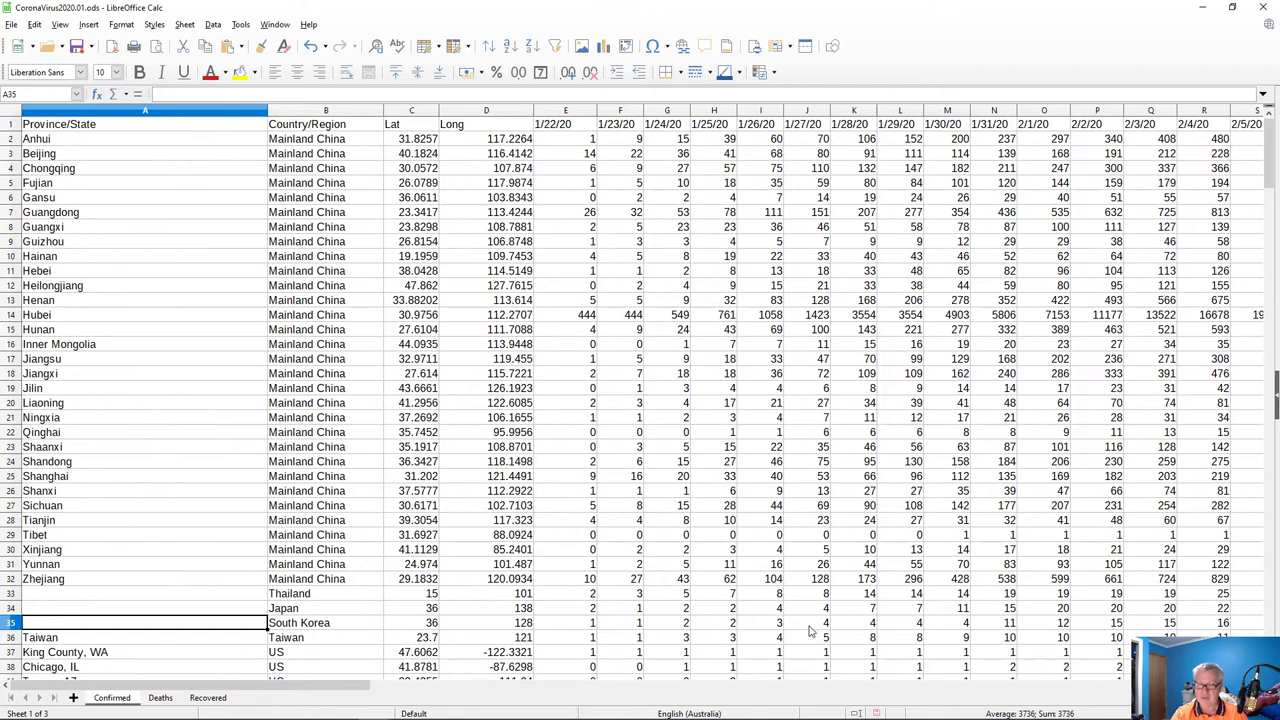
key(Right)
key(Right)
key(Right)
key(Right)
key(Right)
key(Right)
key(Right)
key(Right)
key(Right)
key(Right)
key(Right)
key(Right)
key(Right)
key(Right)
key(Right)
key(Right)
key(Right)
key(Right)
key(Right)
key(Right)
key(Right)
key(Right)
key(Right)
key(Right)
key(Right)
key(Right)
key(Right)
key(Right)
key(Right)
key(Right)
key(Right)
key(Right)
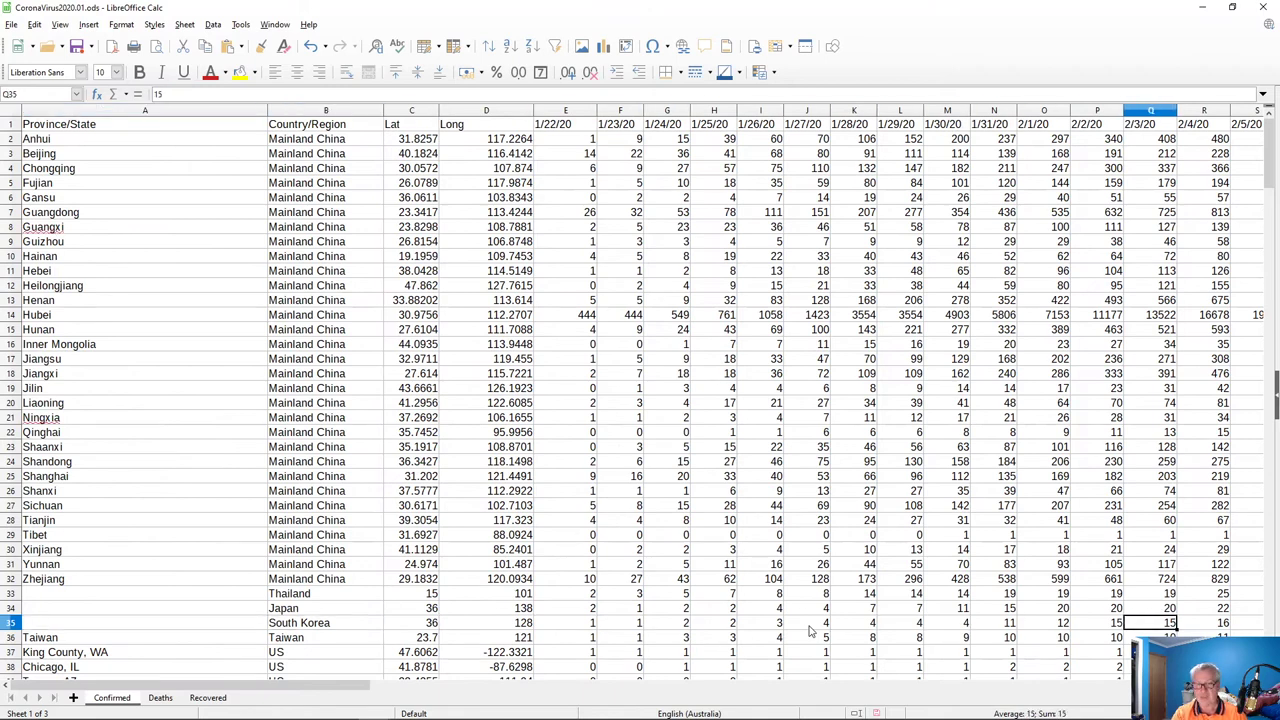
key(Right)
key(Right)
key(Right)
key(Right)
key(Right)
key(Right)
key(Right)
key(Right)
key(Right)
key(Right)
key(Right)
key(Right)
key(Right)
key(Right)
key(Right)
key(Right)
key(Right)
key(Right)
key(Right)
key(Right)
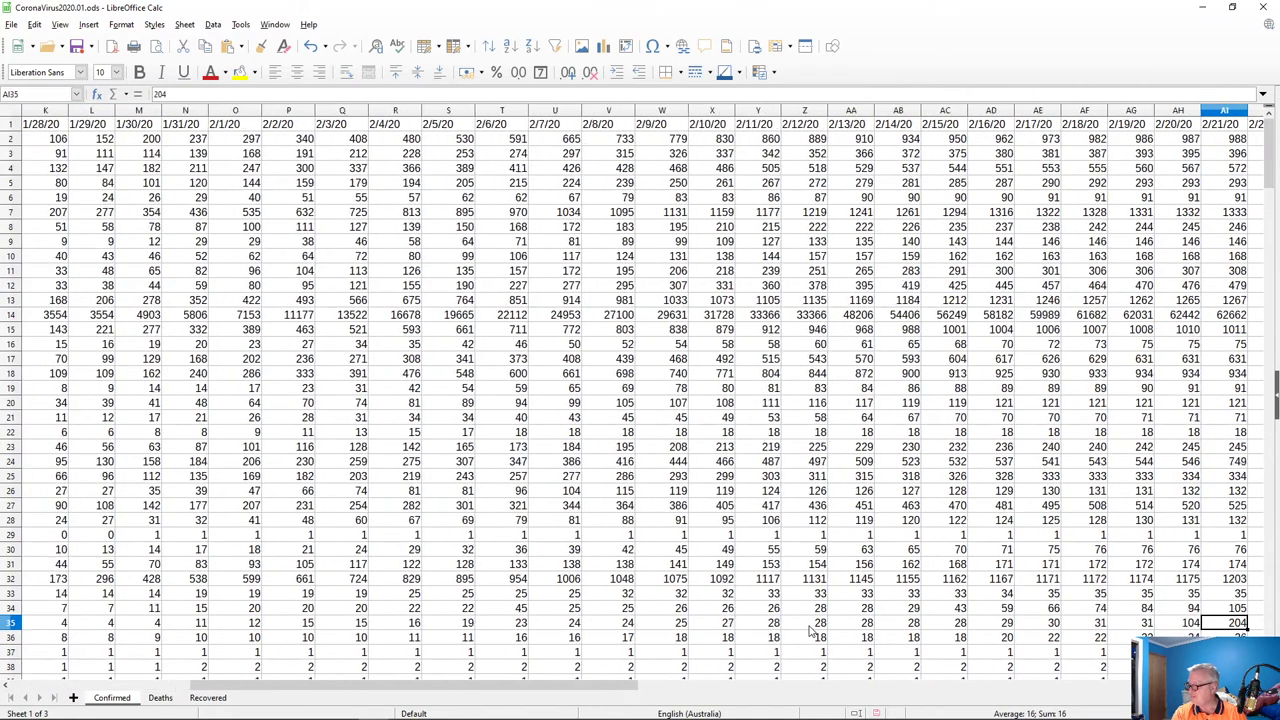
key(Left)
key(Left)
key(Left)
key(Left)
key(Left)
key(Left)
key(Left)
key(Left)
key(Left)
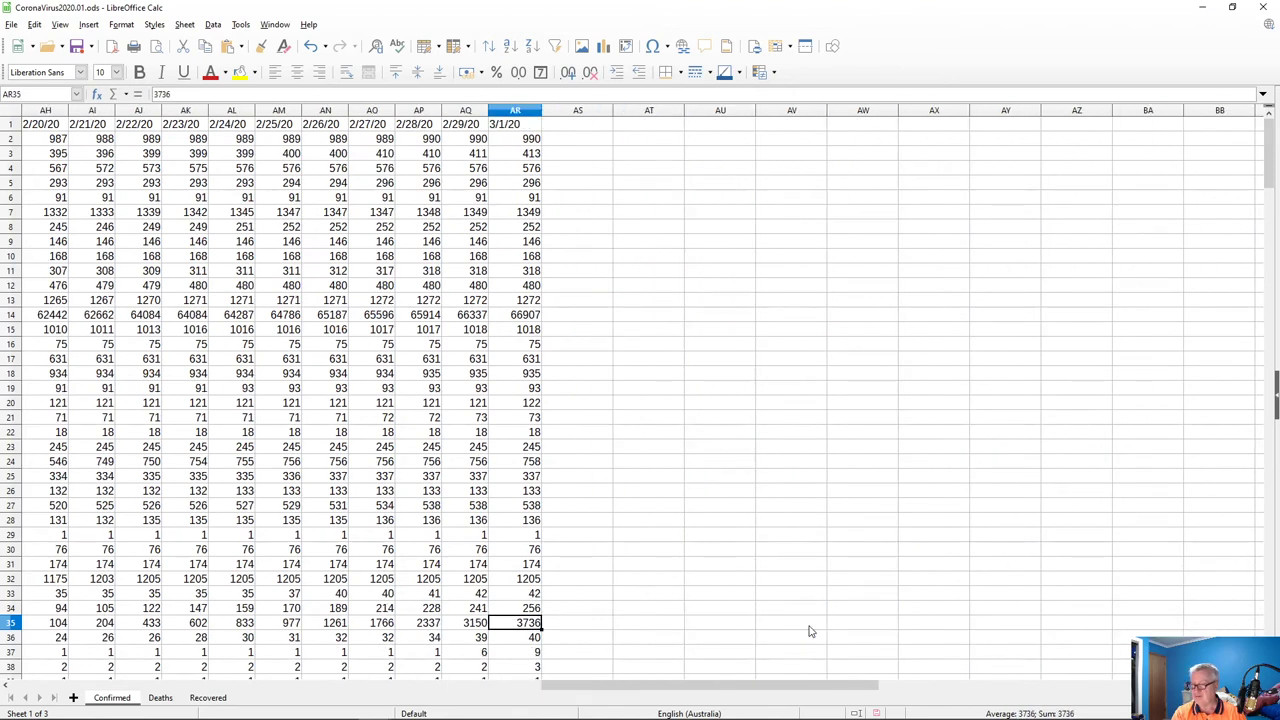
- Copy the Confirmed CSV's selected 3/2/20 and 3/3/20 columns into the workbook's Confirmed sheet, starting at AS1
key(alt+Tab)
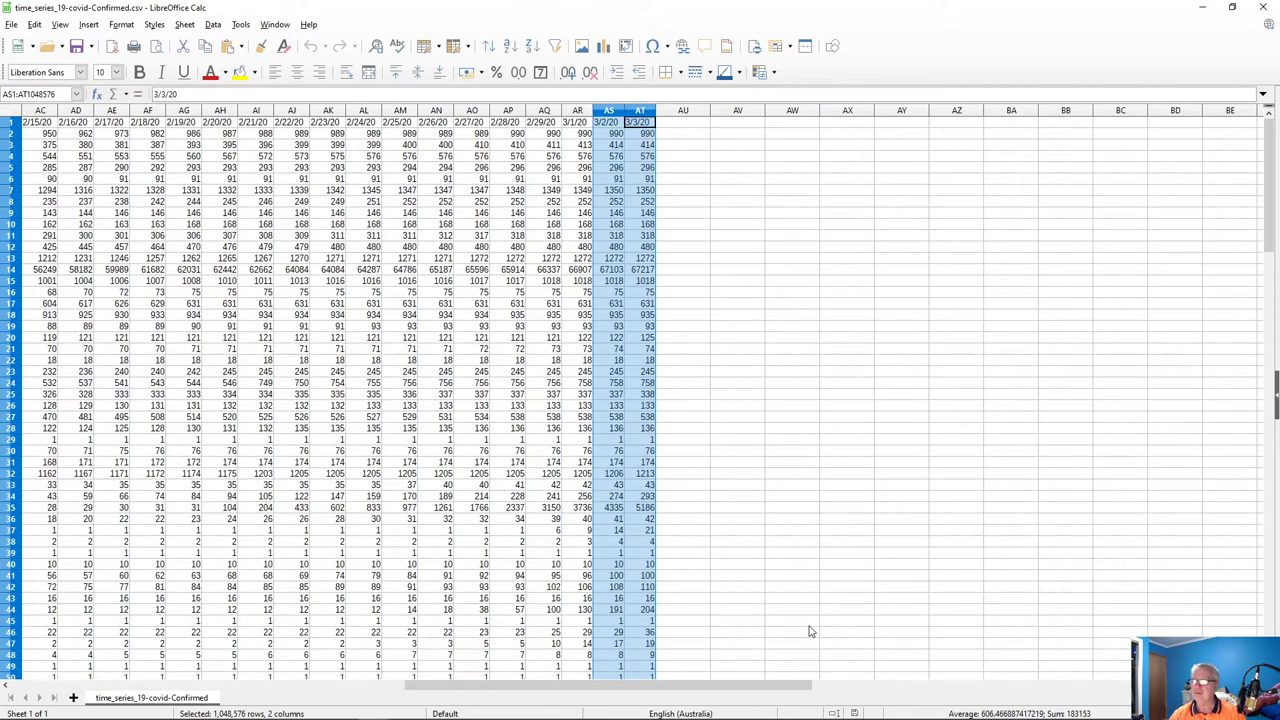
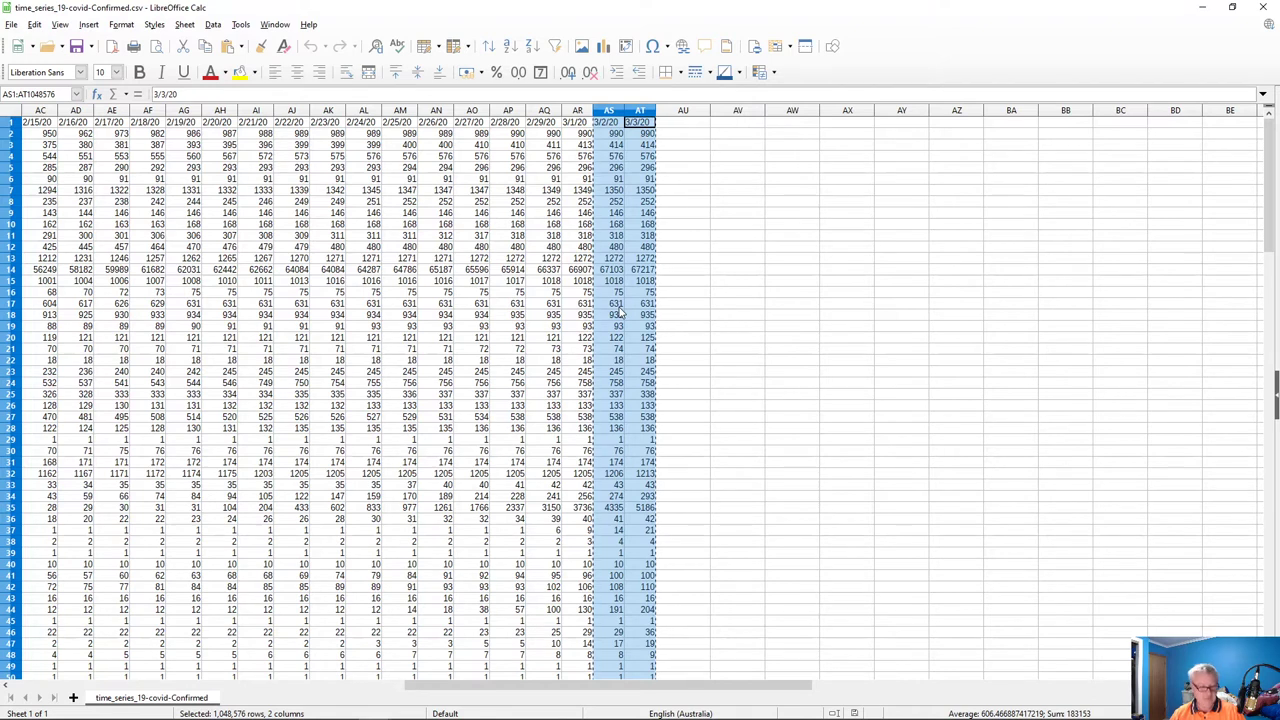
key(alt+Tab)
click(577, 127)
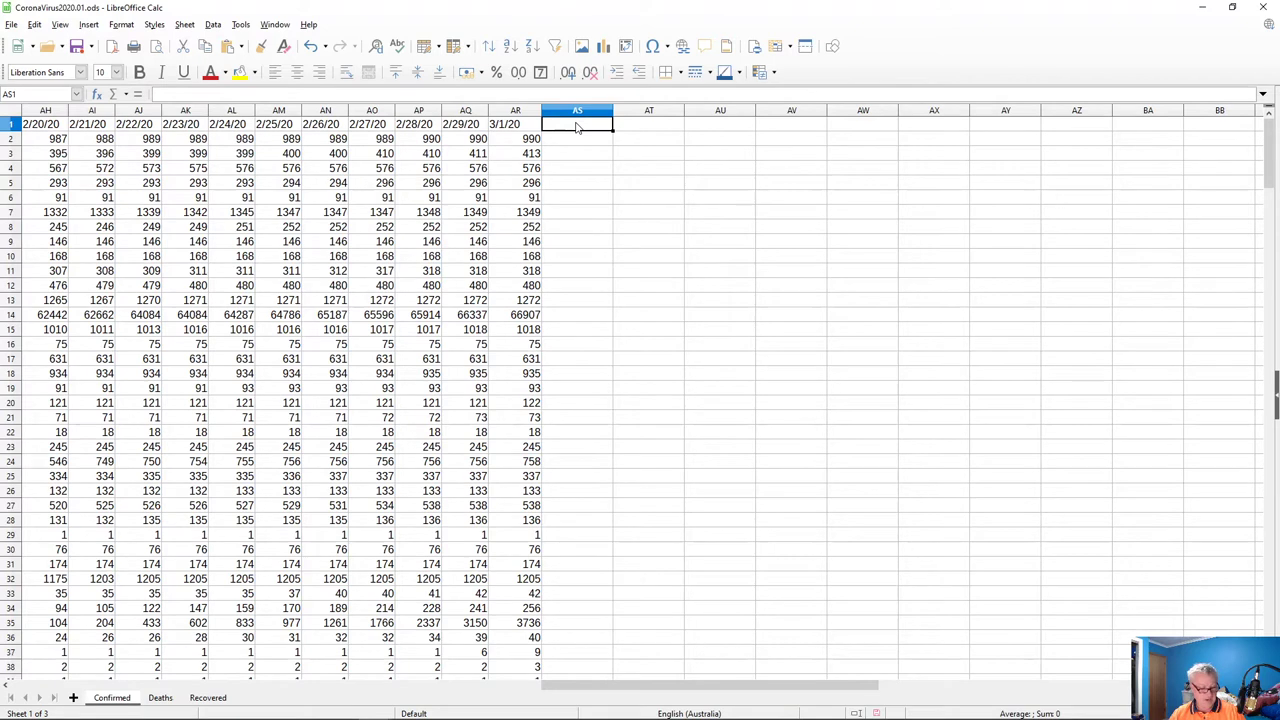
key(ctrl+v)
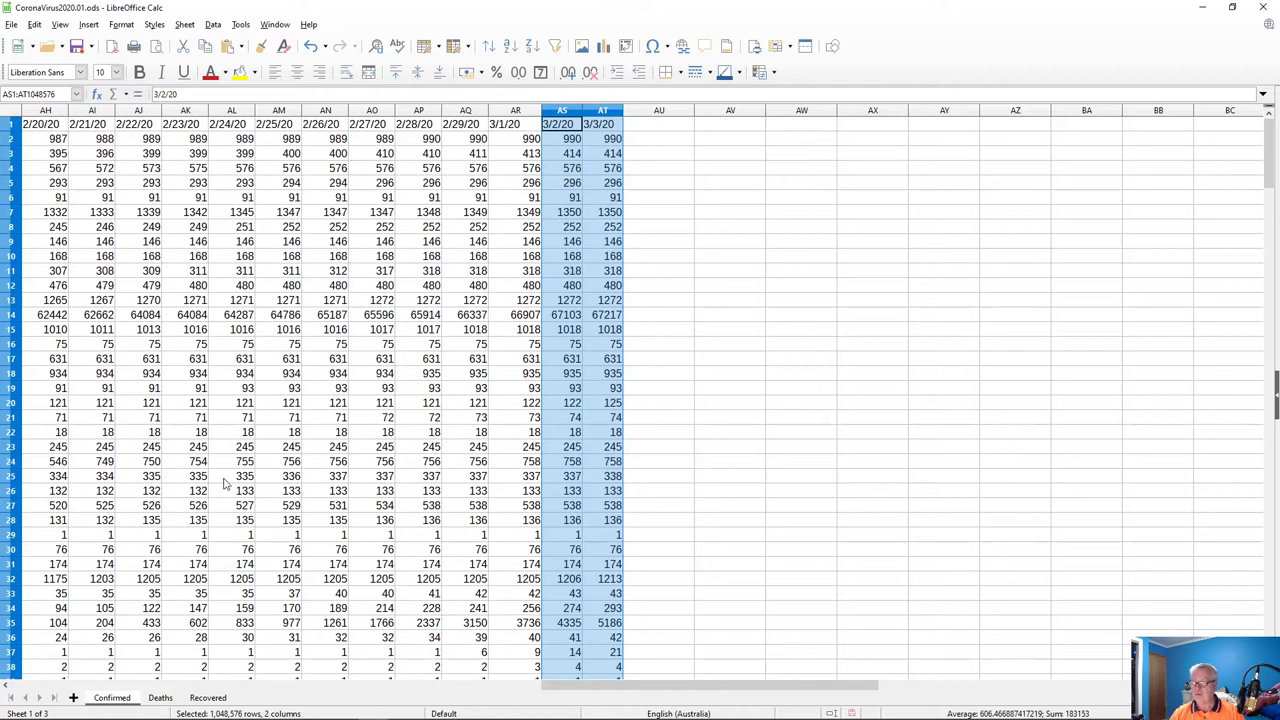
- Go to the workbook's Deaths sheet and select AS1, the first empty header cell after 3/1/20
click(160, 698)
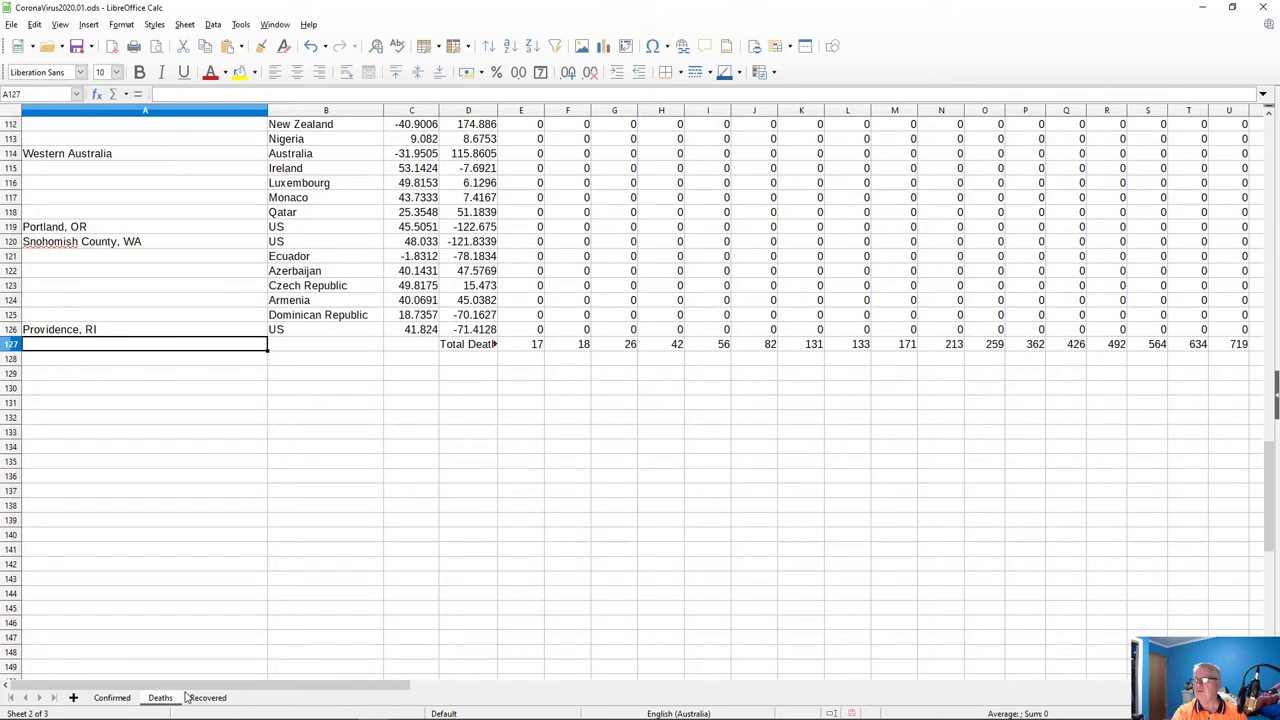
key(ctrl+Home)
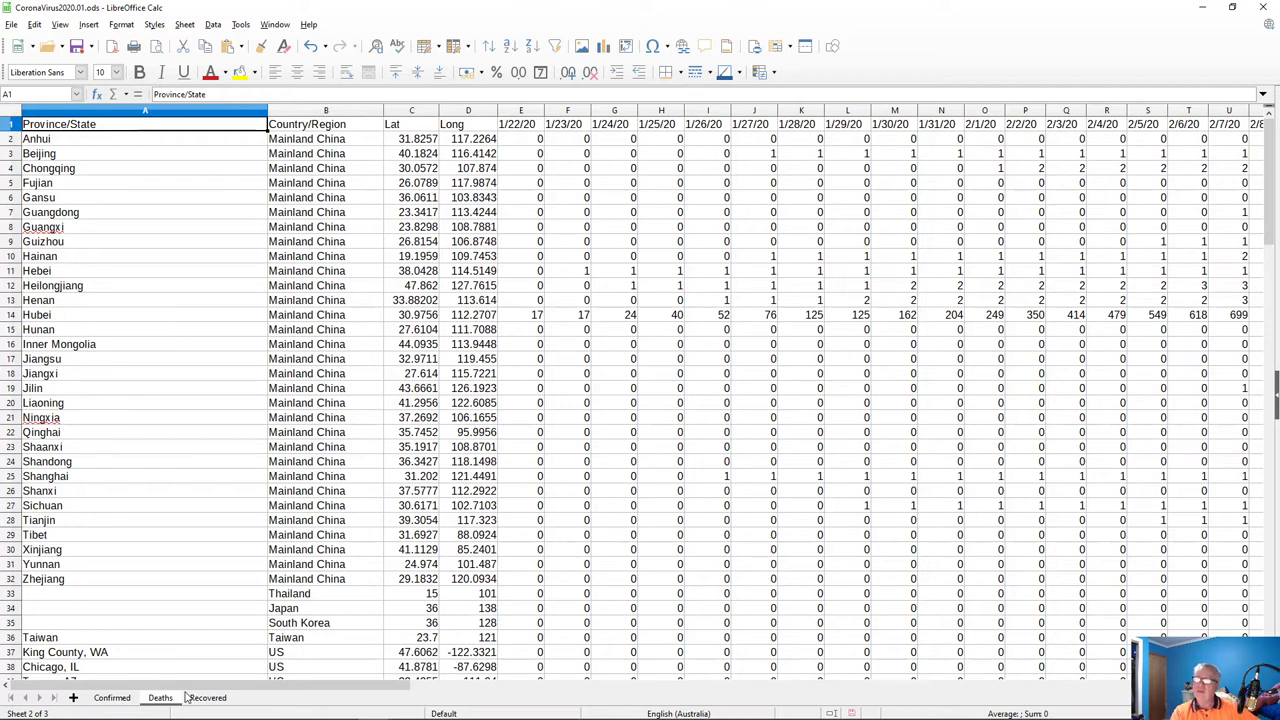
key(ctrl+Right)
key(Right)
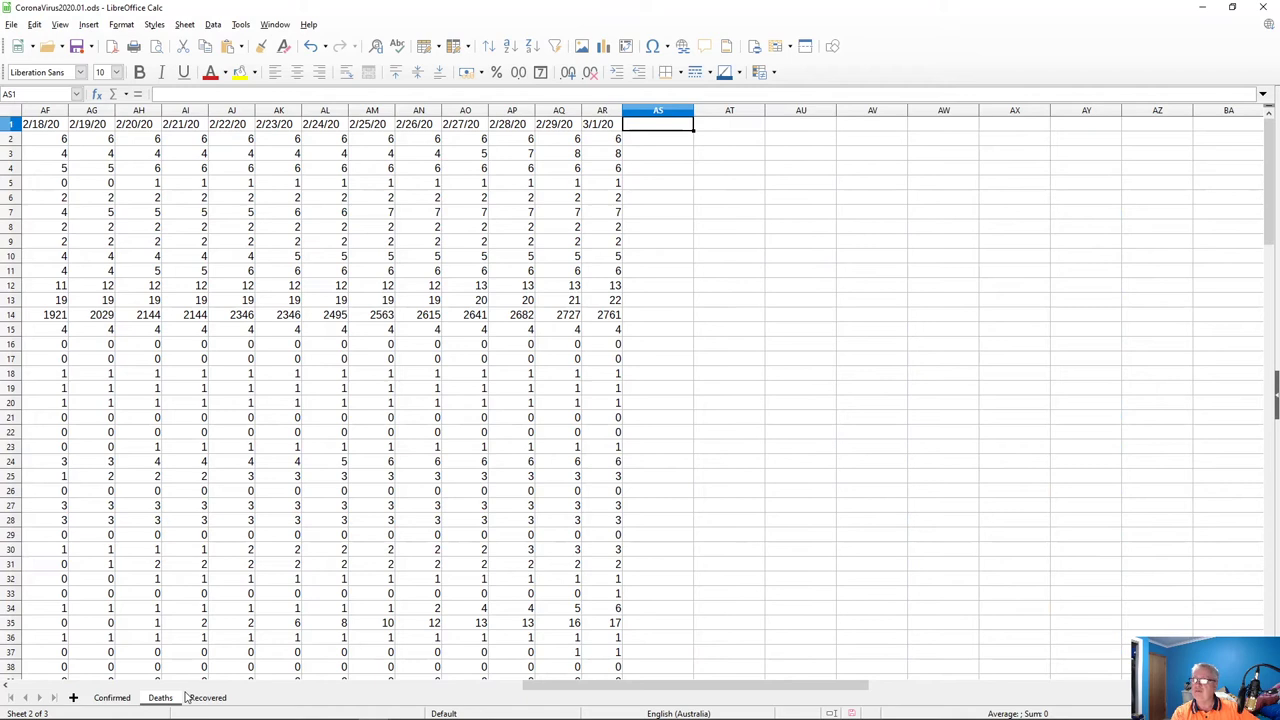
- Close the time_series_19-covid-Confirmed.csv window and return to the Deaths sheet of CoronaVirus2020.01.ods
key(alt+Tab)
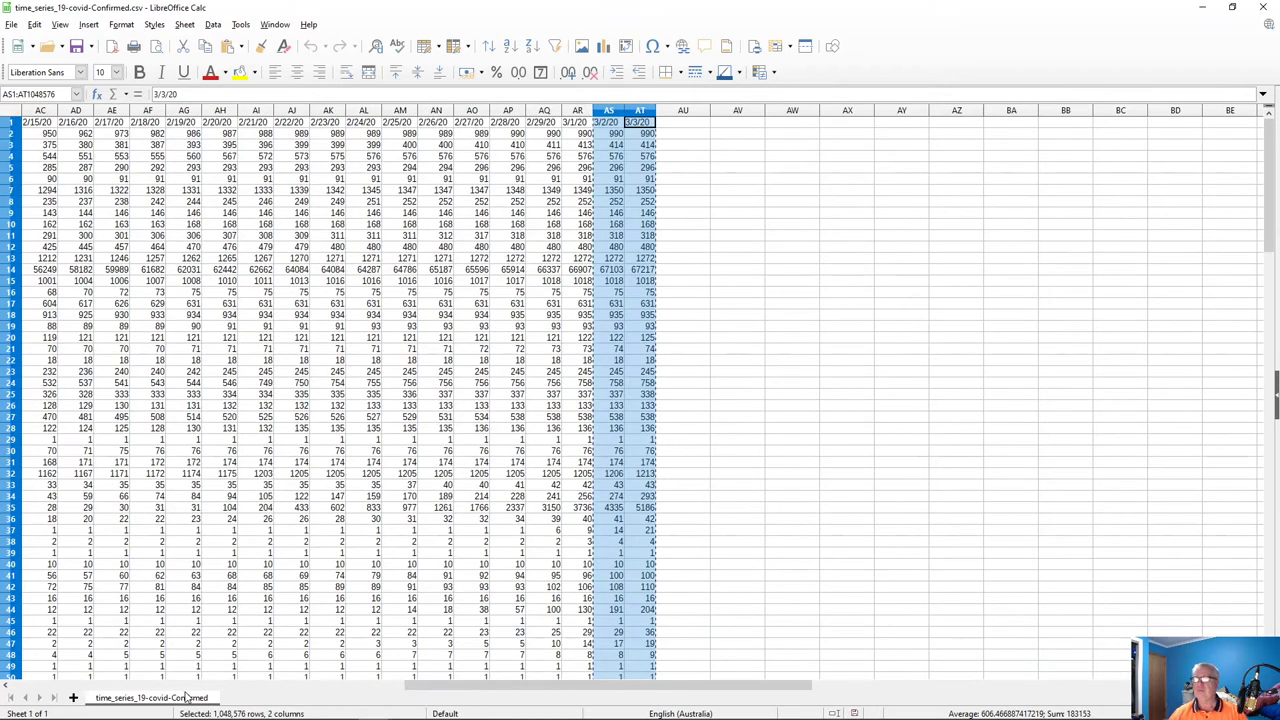
key(ctrl+c)
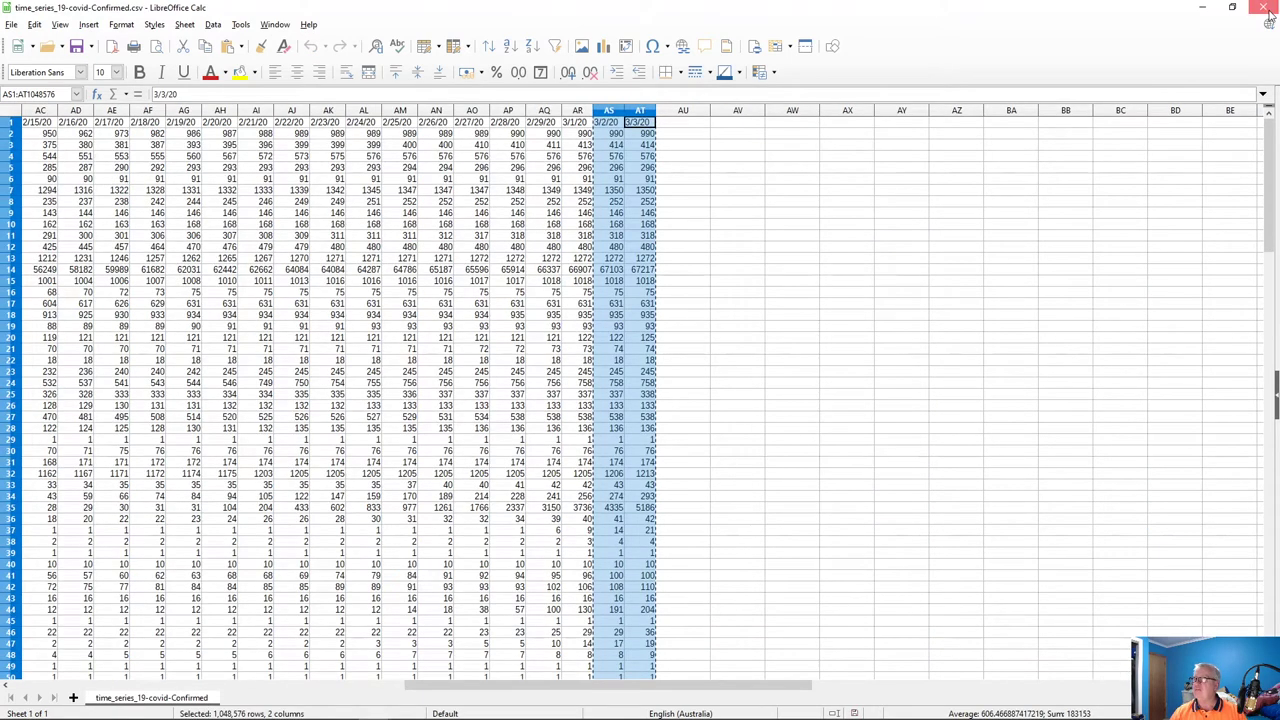
key(alt+Tab)
key(alt+Tab)
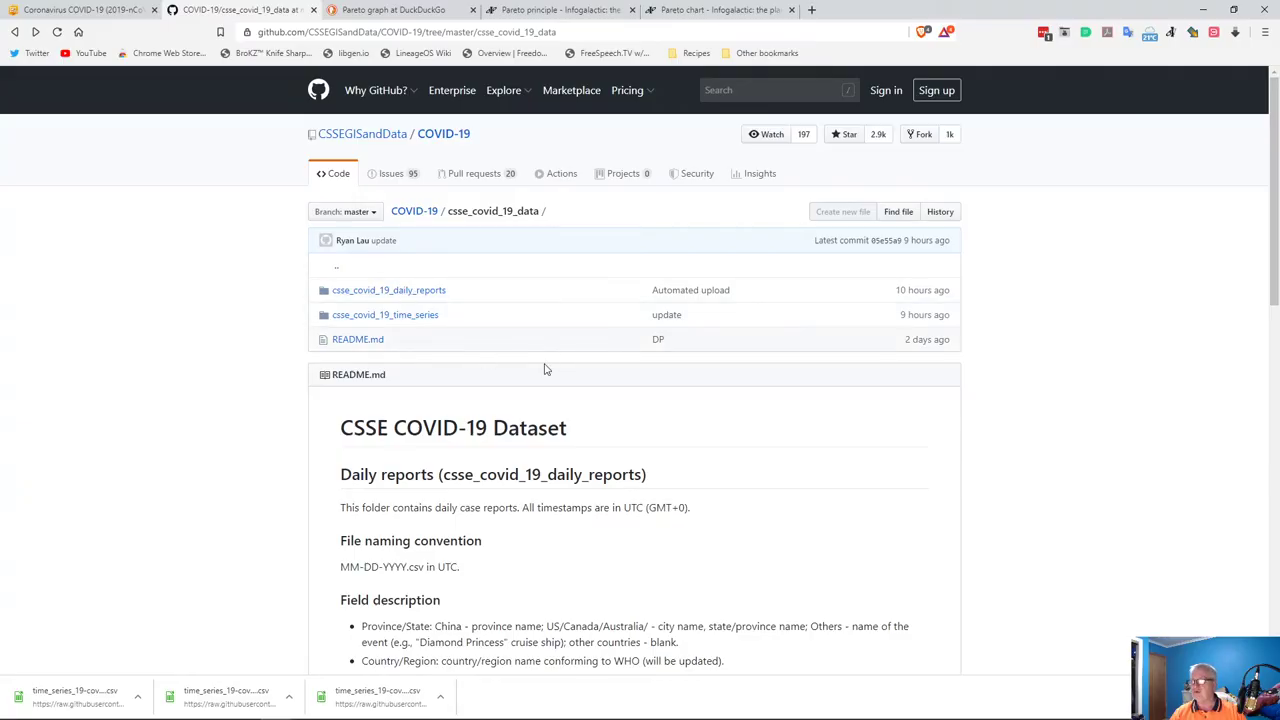
key(alt+Tab)
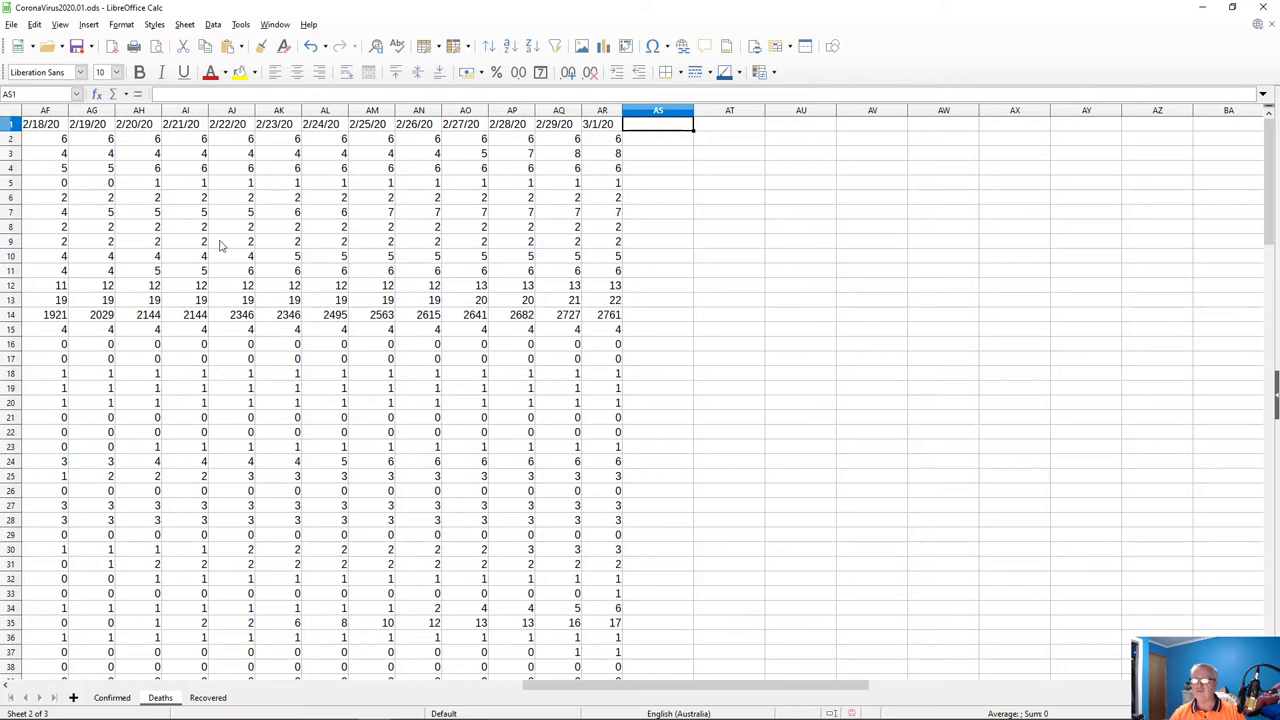
- Open time_series_19-covid-Deaths.csv from the Corona2020 folder with the default text import settings
click(46, 46)
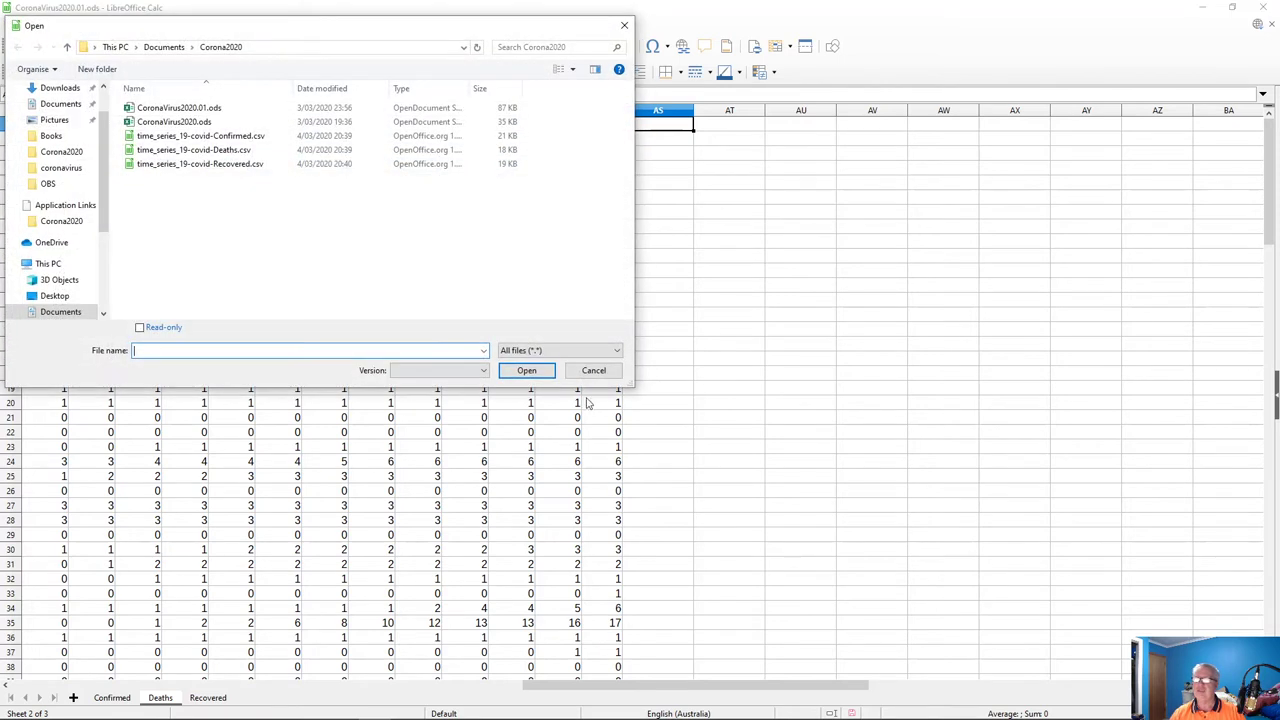
click(181, 156)
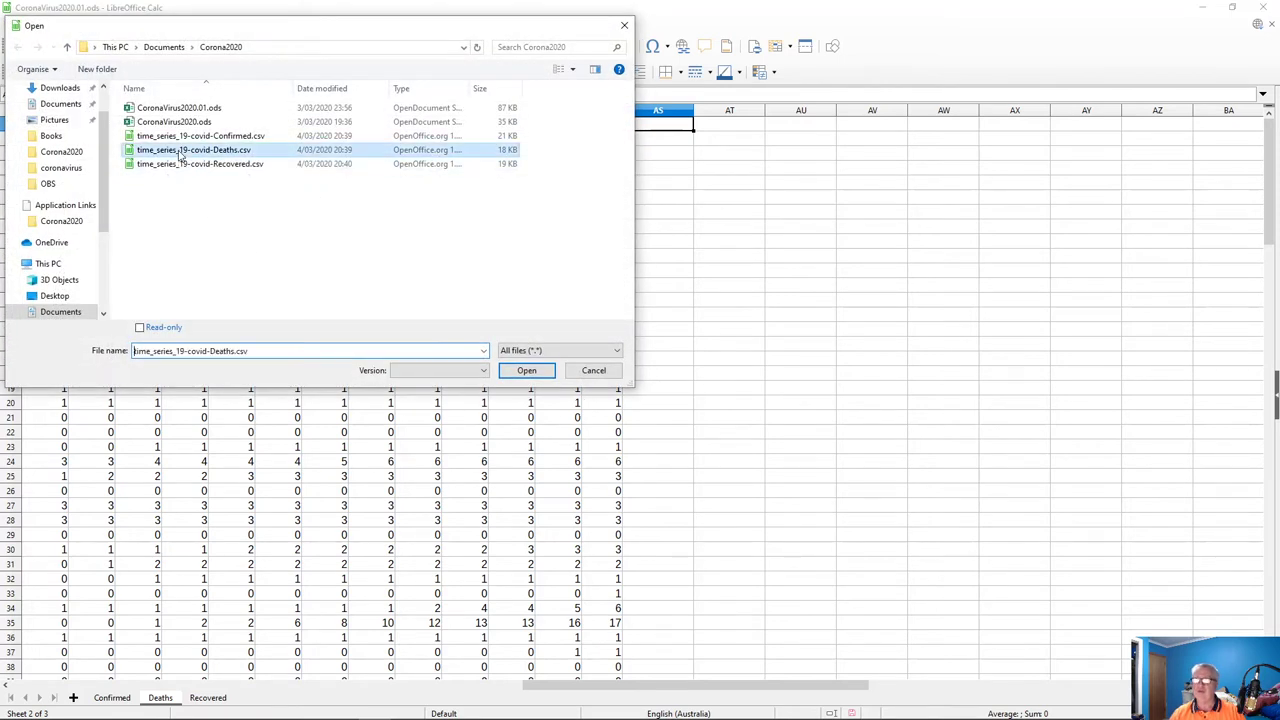
click(527, 372)
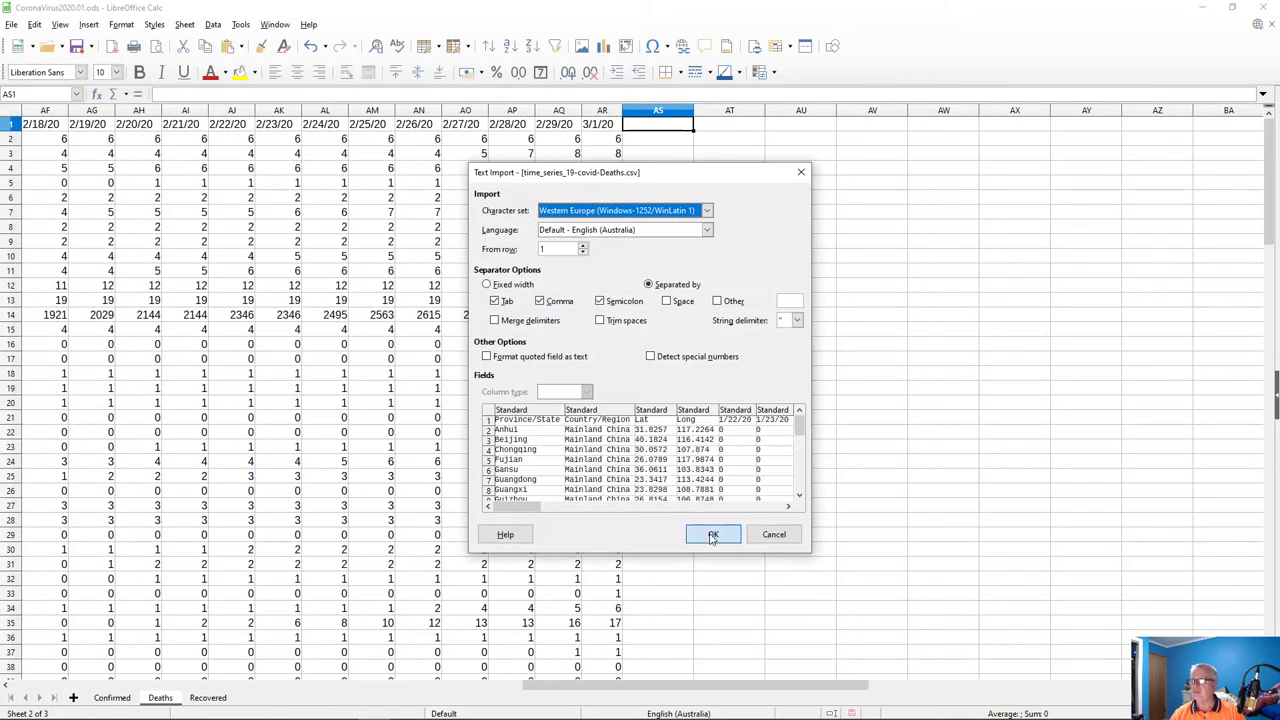
click(712, 535)
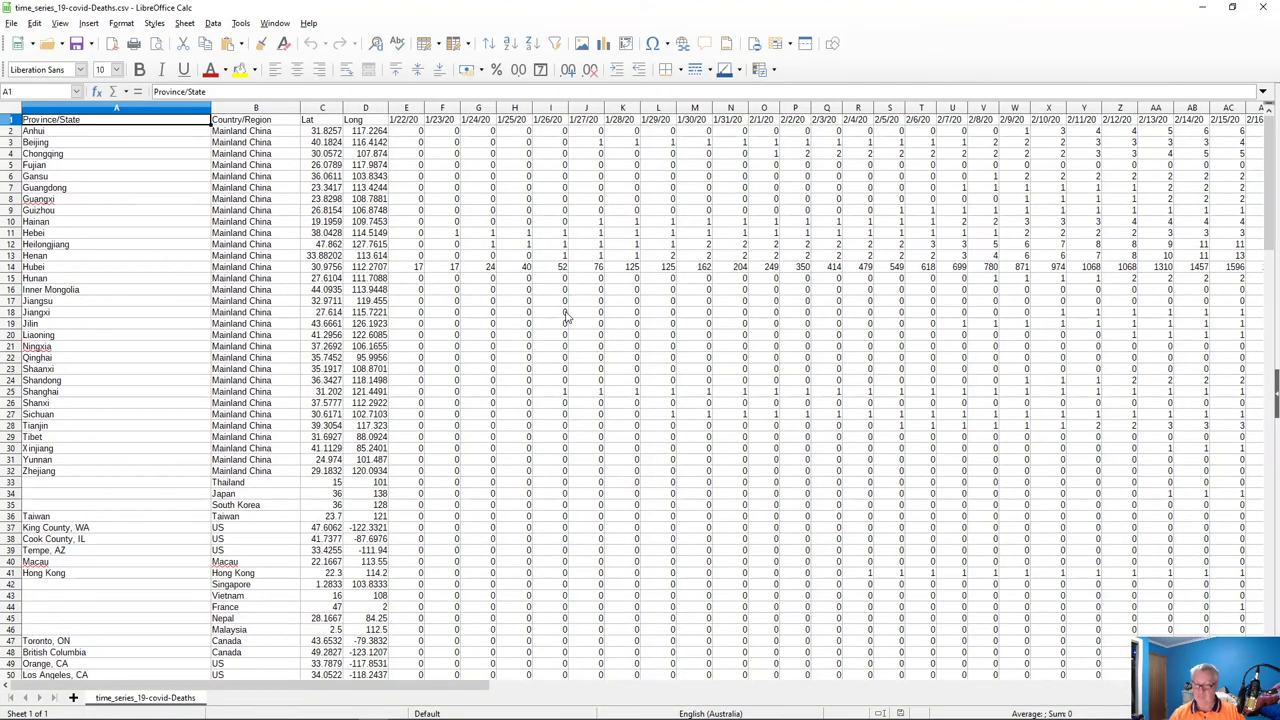
- Copy the whole 3/2/20 and 3/3/20 columns, AS and AT, from the Deaths CSV into the workbook's Deaths sheet at AS1
key(ctrl+Right)
key(Left)
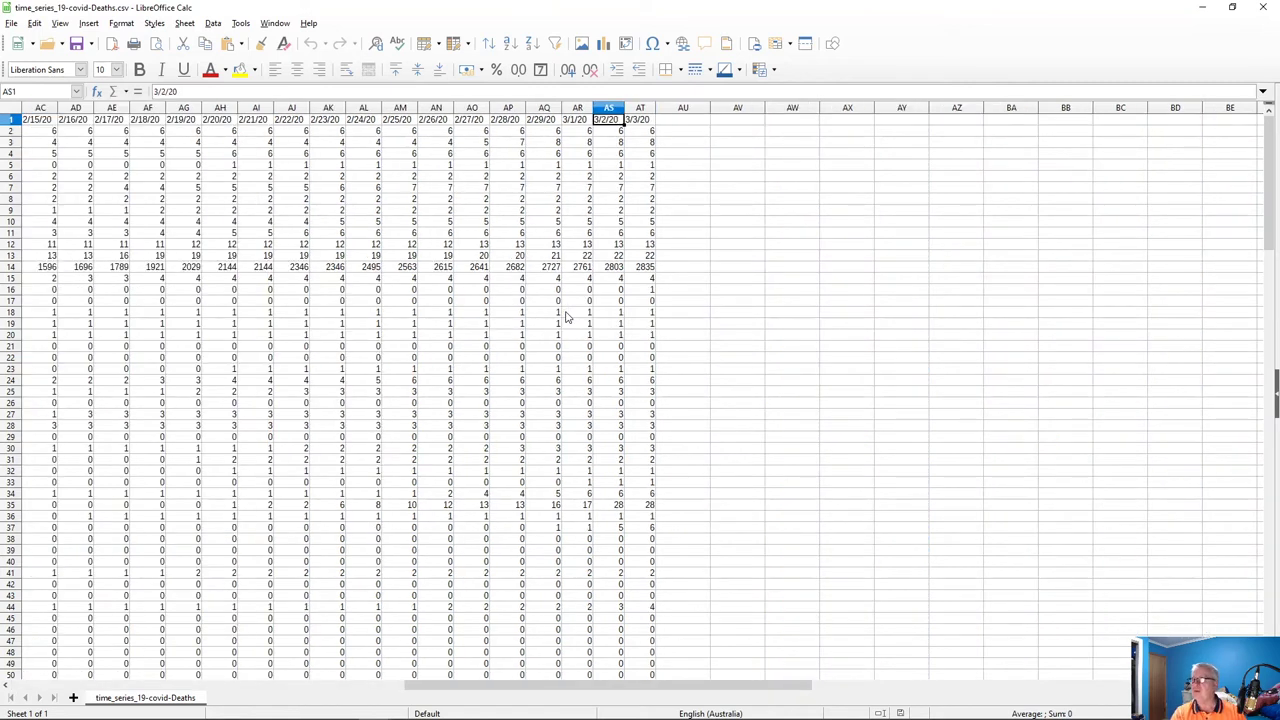
click(609, 108)
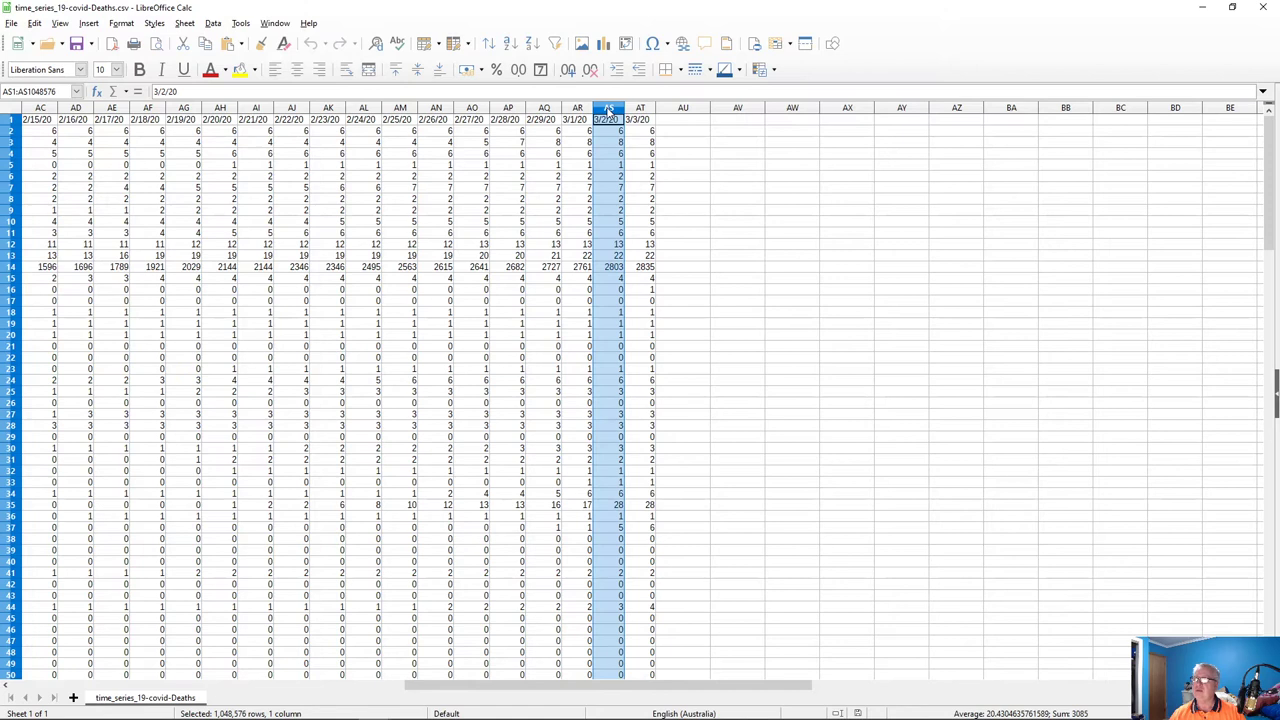
shift+click(637, 108)
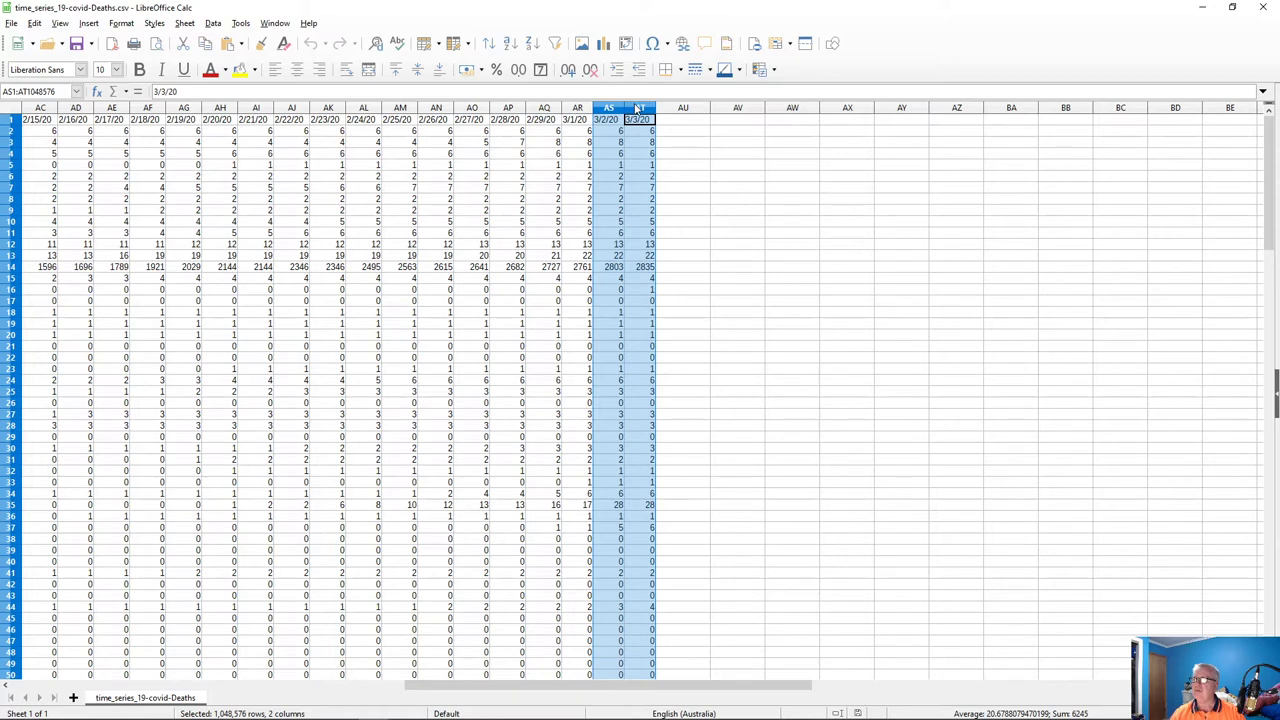
right_click(637, 108)
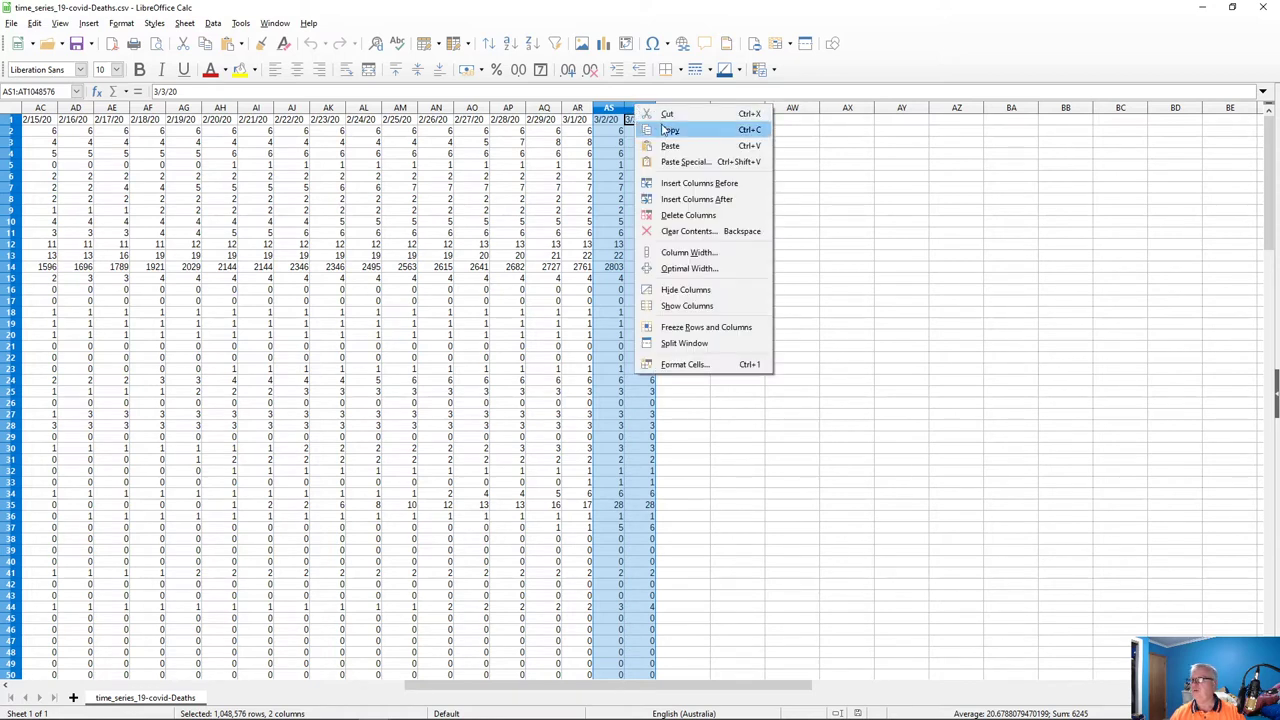
click(668, 130)
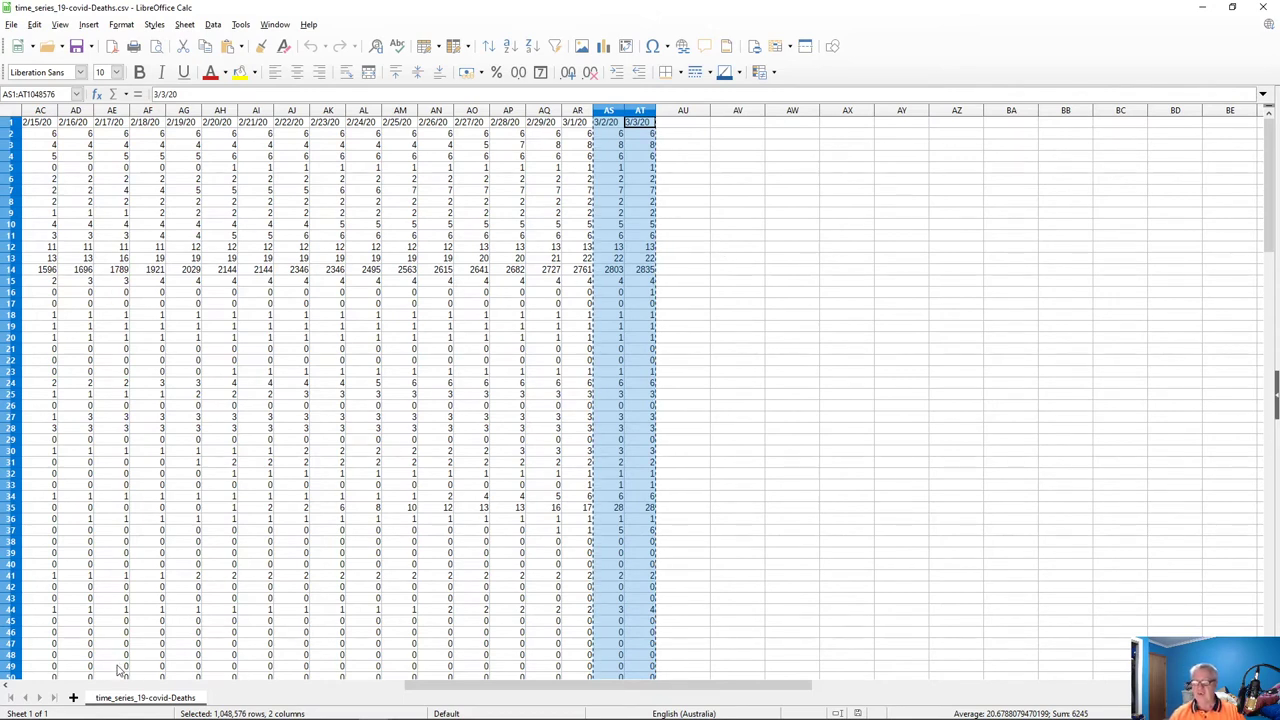
key(alt+Tab)
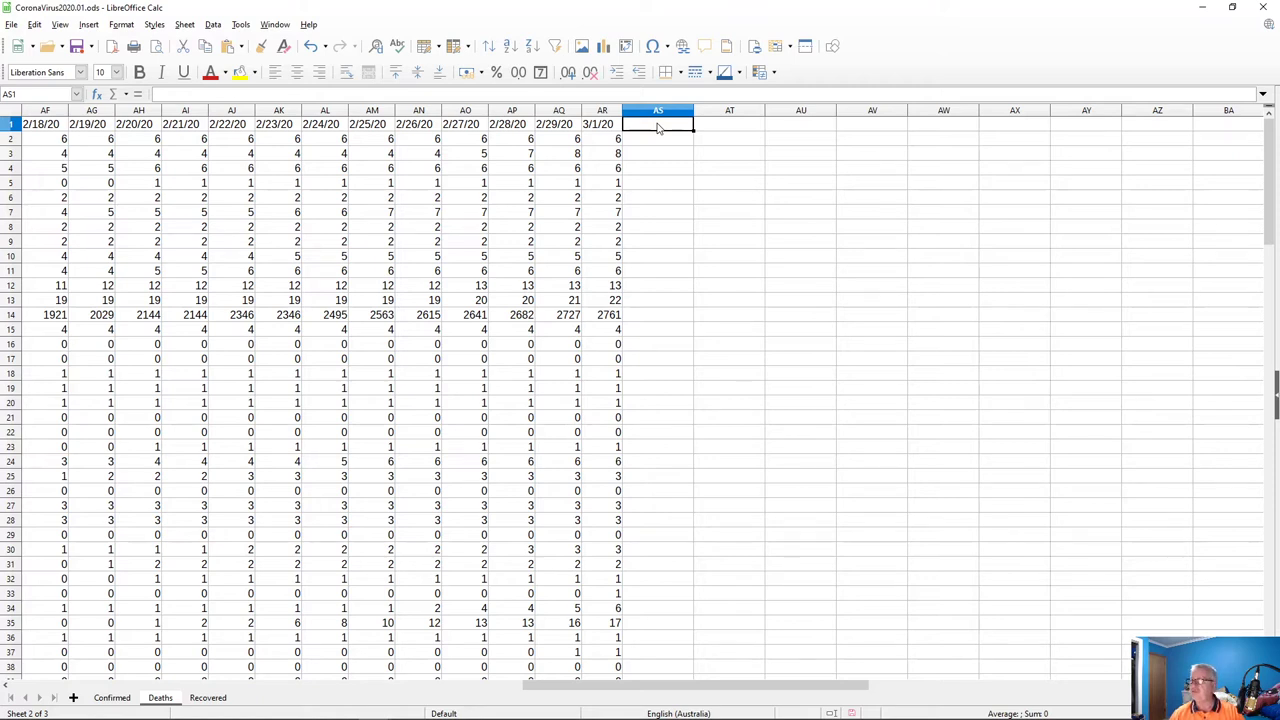
key(ctrl+v)
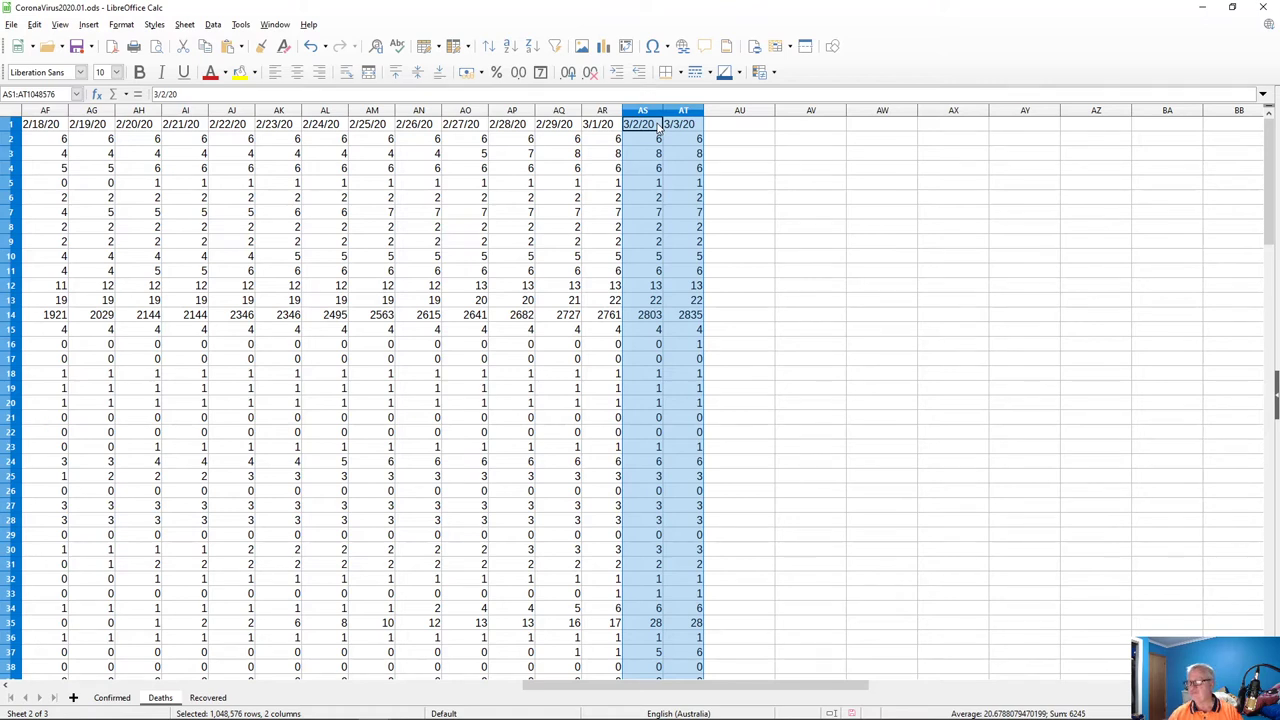
- Check how far down the pasted 3/2/20 and 3/3/20 columns run relative to the totals row on the workbook's Deaths sheet
scroll(659, 200, down, 16)
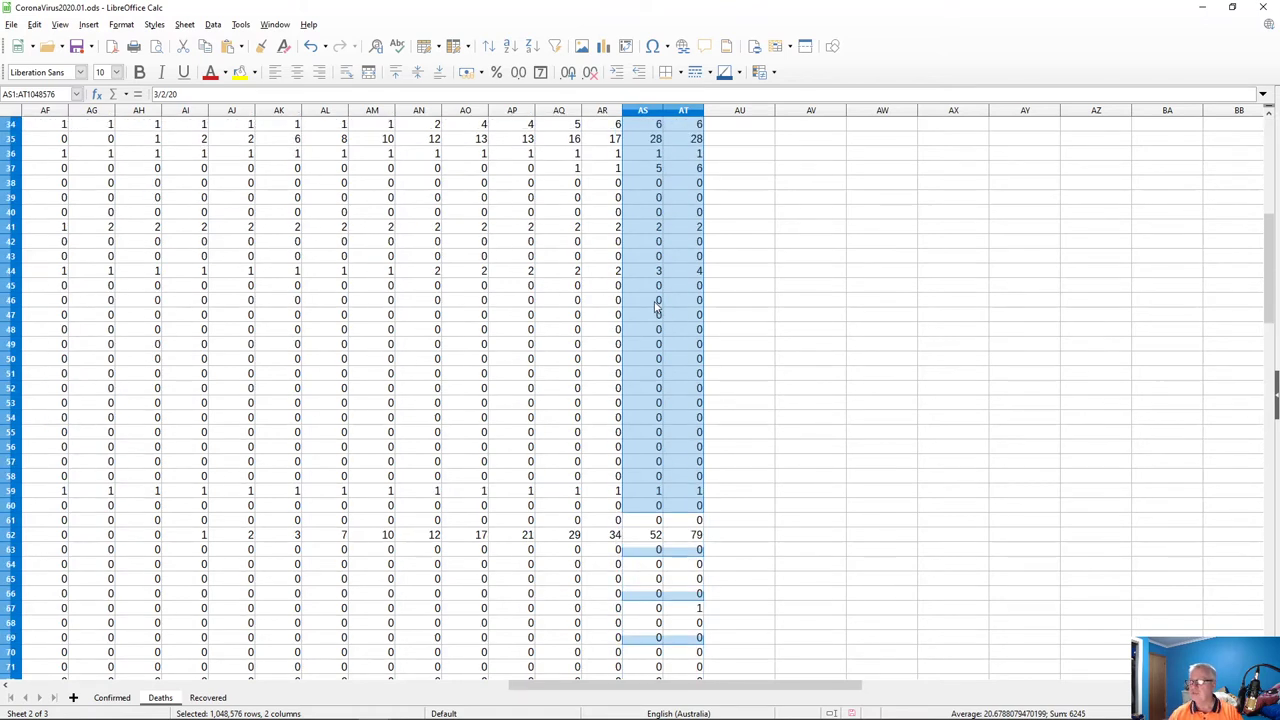
scroll(659, 303, up, 10)
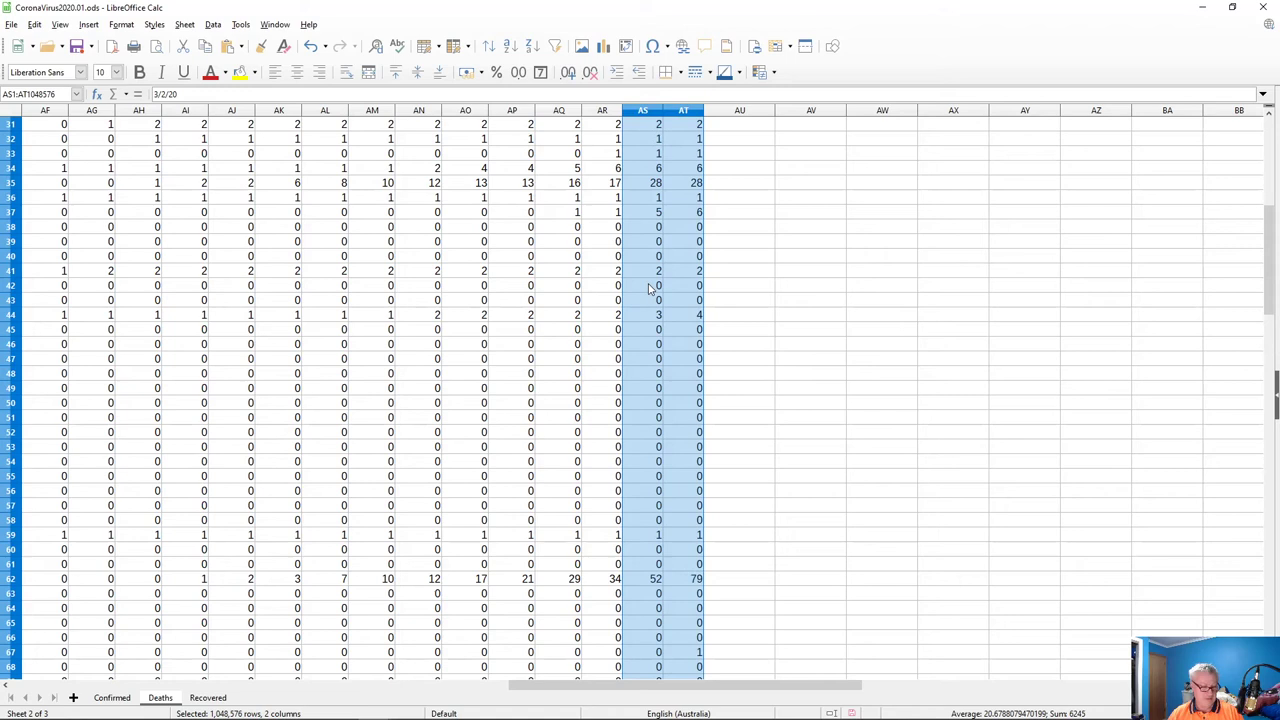
scroll(650, 290, up, 5)
scroll(650, 290, down, 20)
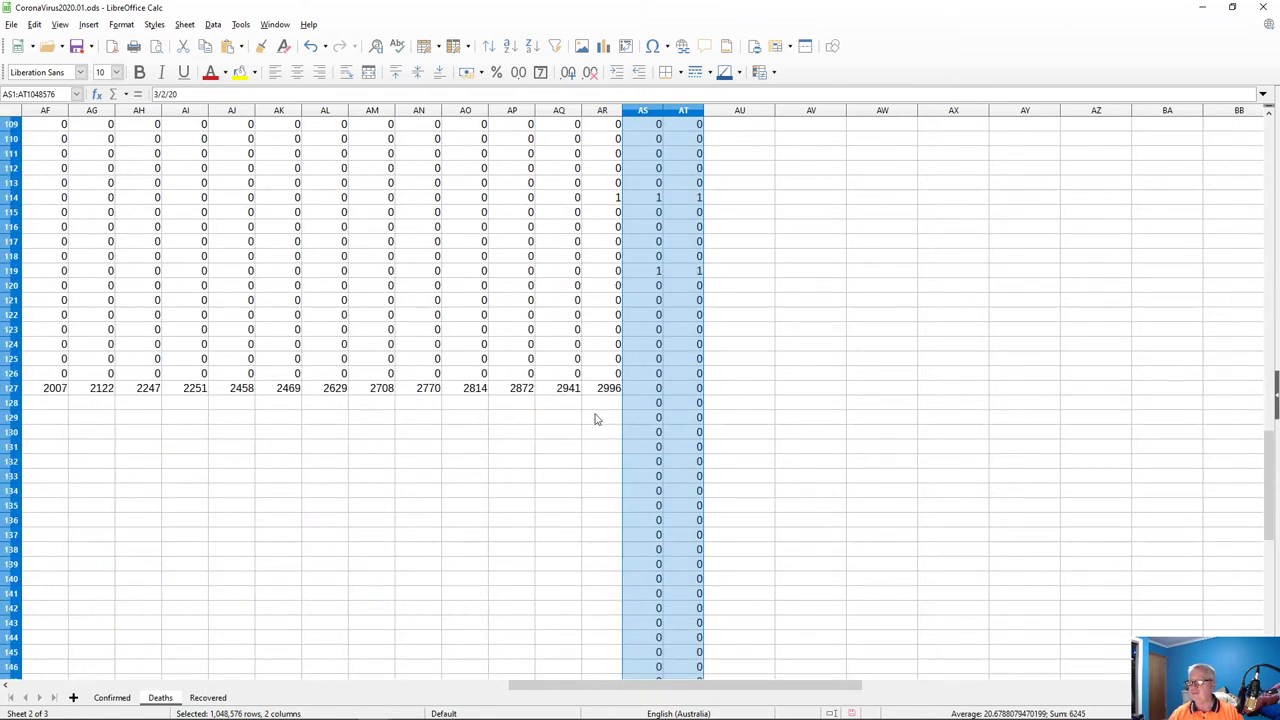
scroll(745, 410, down, 7)
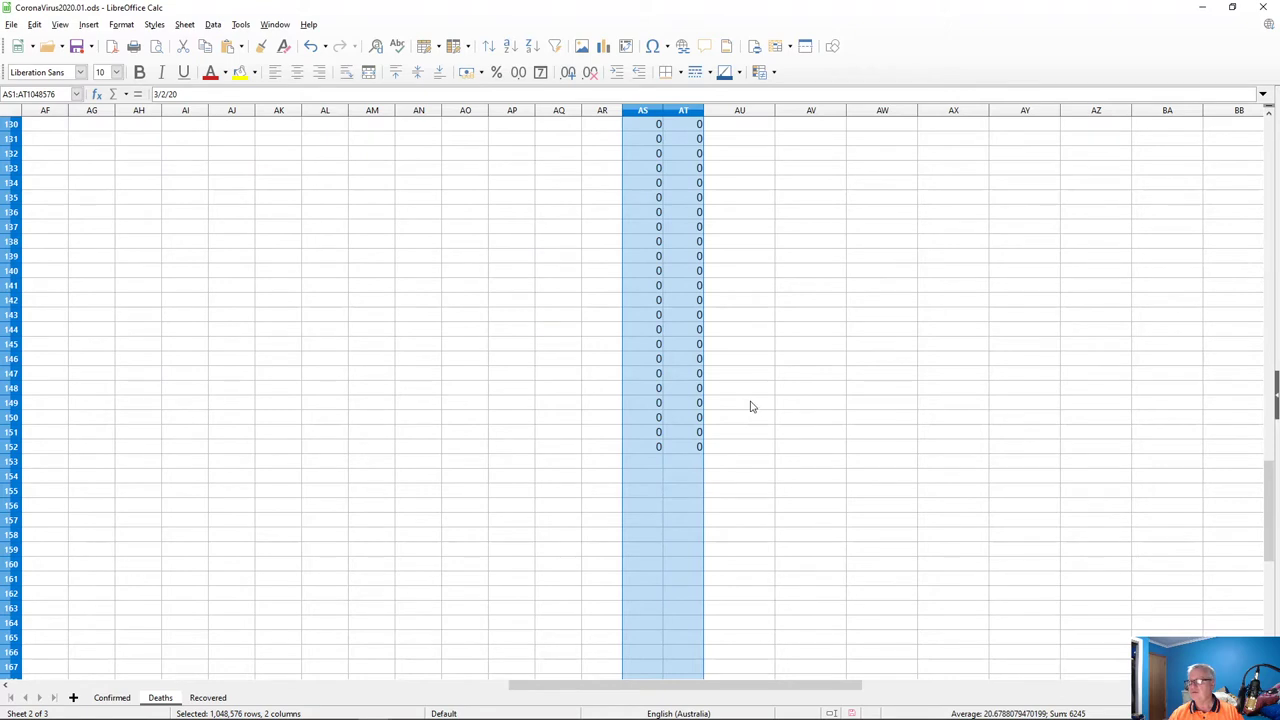
scroll(753, 408, up, 4)
scroll(753, 407, down, 1)
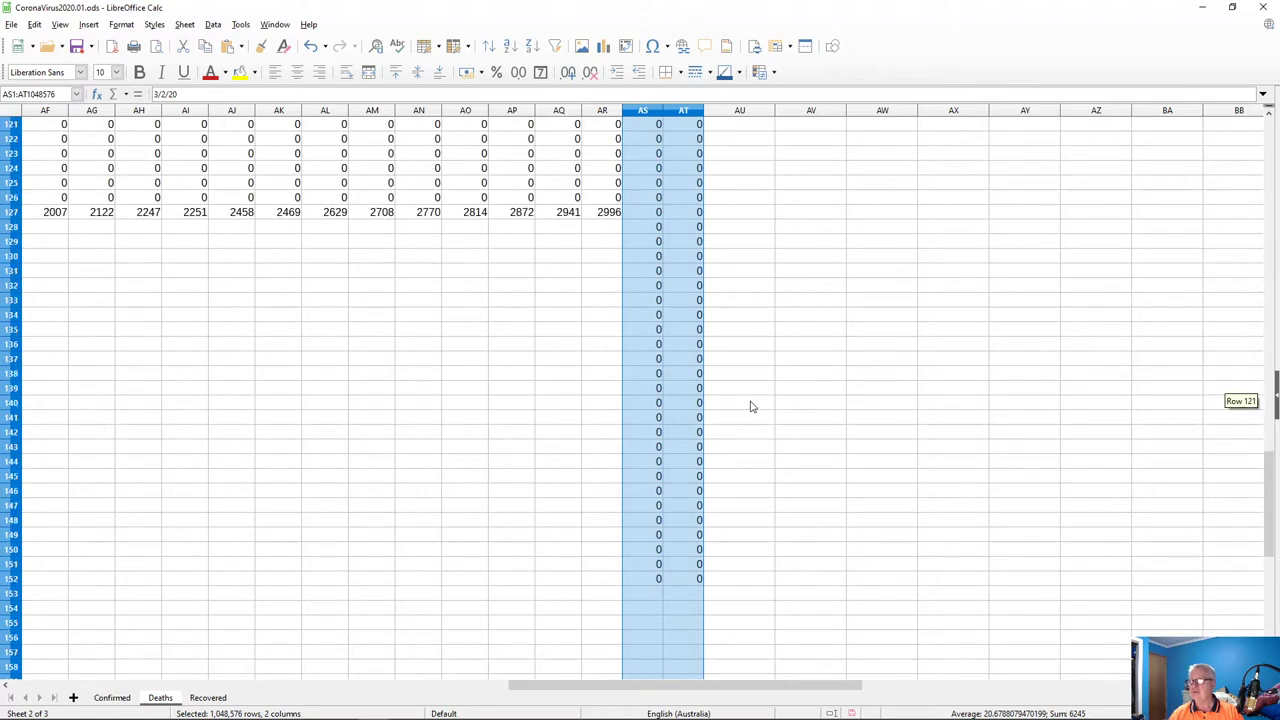
scroll(753, 407, down, 1)
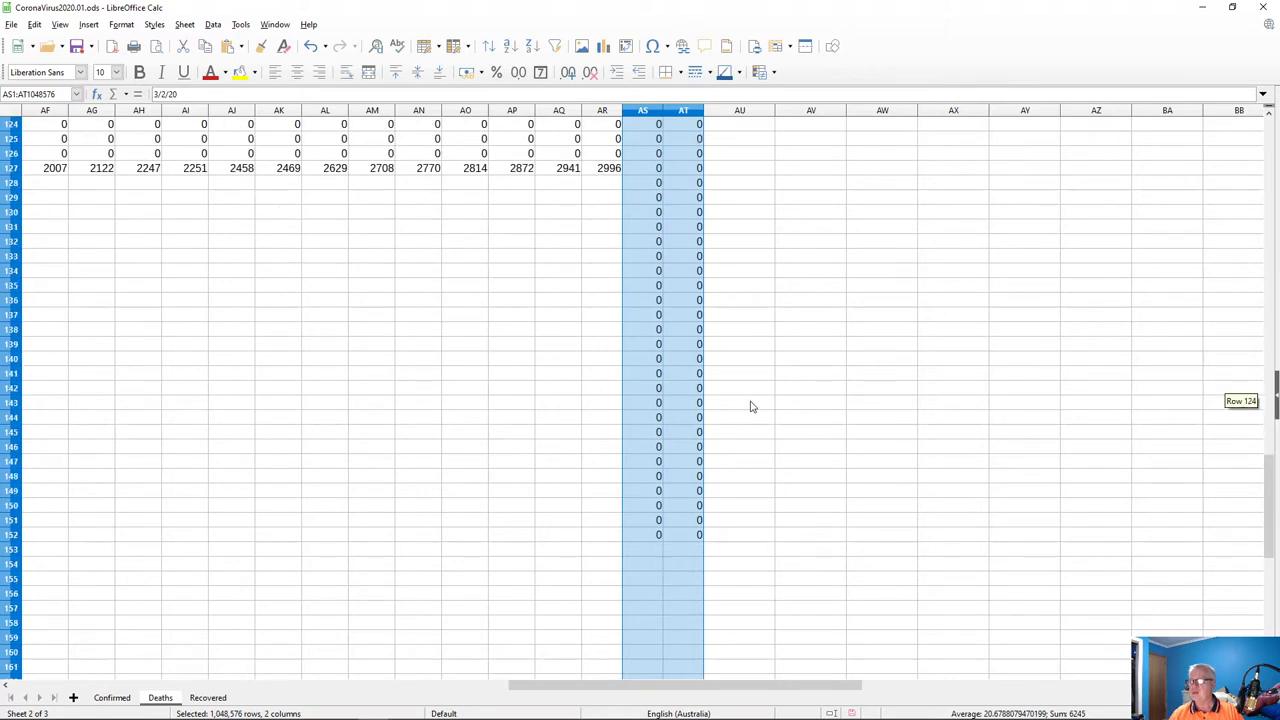
- Switch to time_series_19-covid-Deaths.csv and follow its last data row from column AS back to the location in column A
key(alt+Tab)
scroll(746, 402, down, 5)
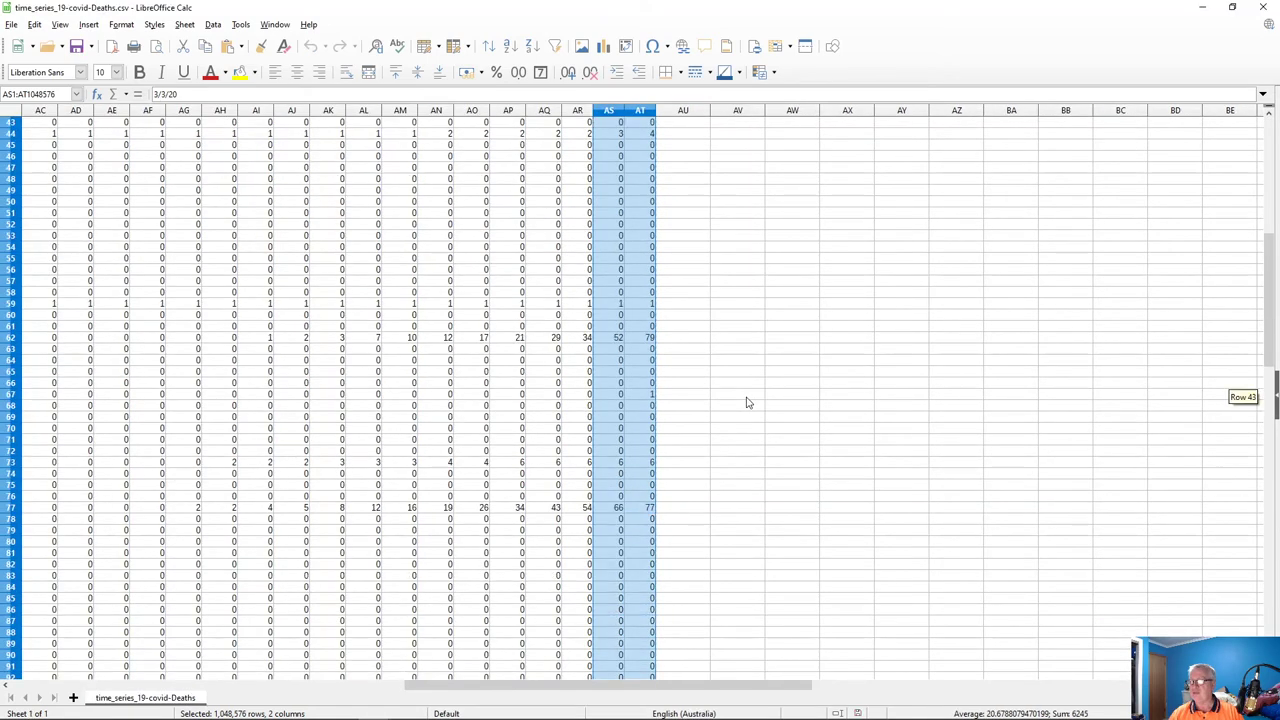
scroll(746, 402, down, 20)
key(ctrl+c)
click(606, 339)
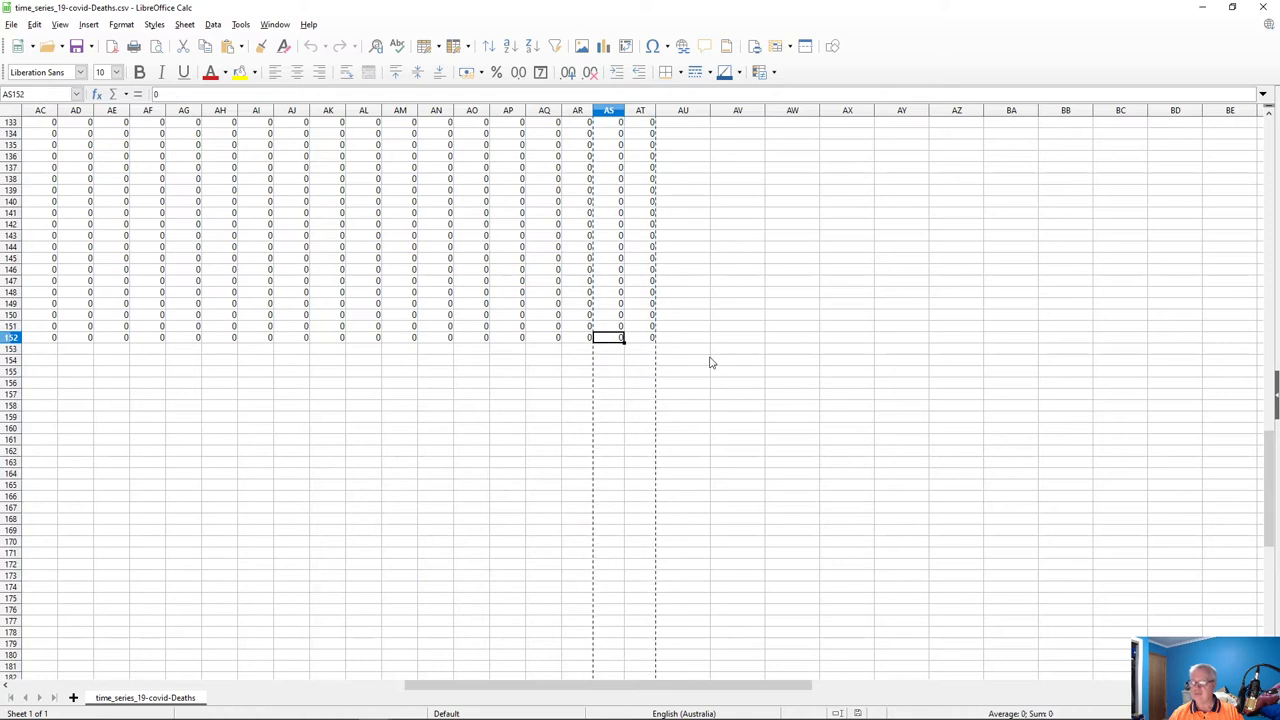
key(Left)
key(Left)
key(Left)
key(Left)
key(Left)
key(Left)
key(Left)
key(Left)
key(Left)
key(Left)
key(Left)
key(Left)
key(Left)
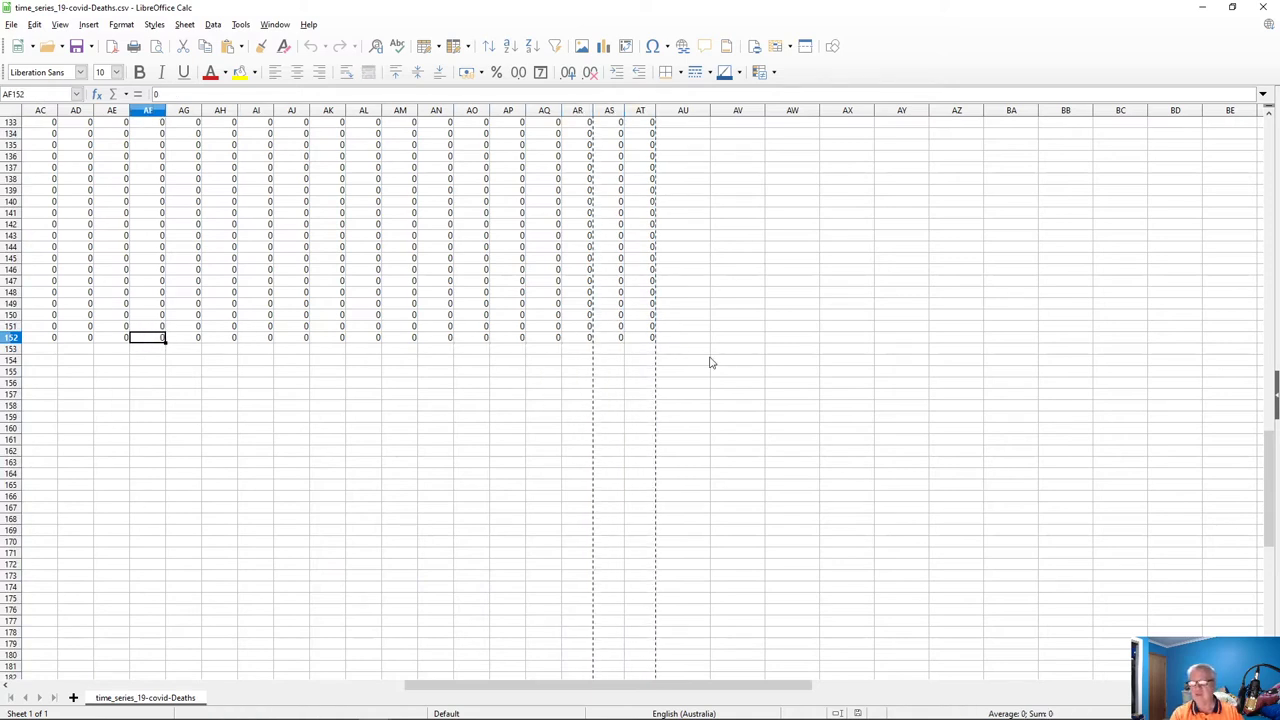
key(Left)
key(Left)
key(Left)
key(Left)
key(Left)
key(Left)
key(Left)
key(Left)
key(Left)
key(Left)
key(Left)
key(Left)
key(Left)
key(Left)
key(Left)
key(Left)
key(Left)
key(Left)
key(Left)
key(Left)
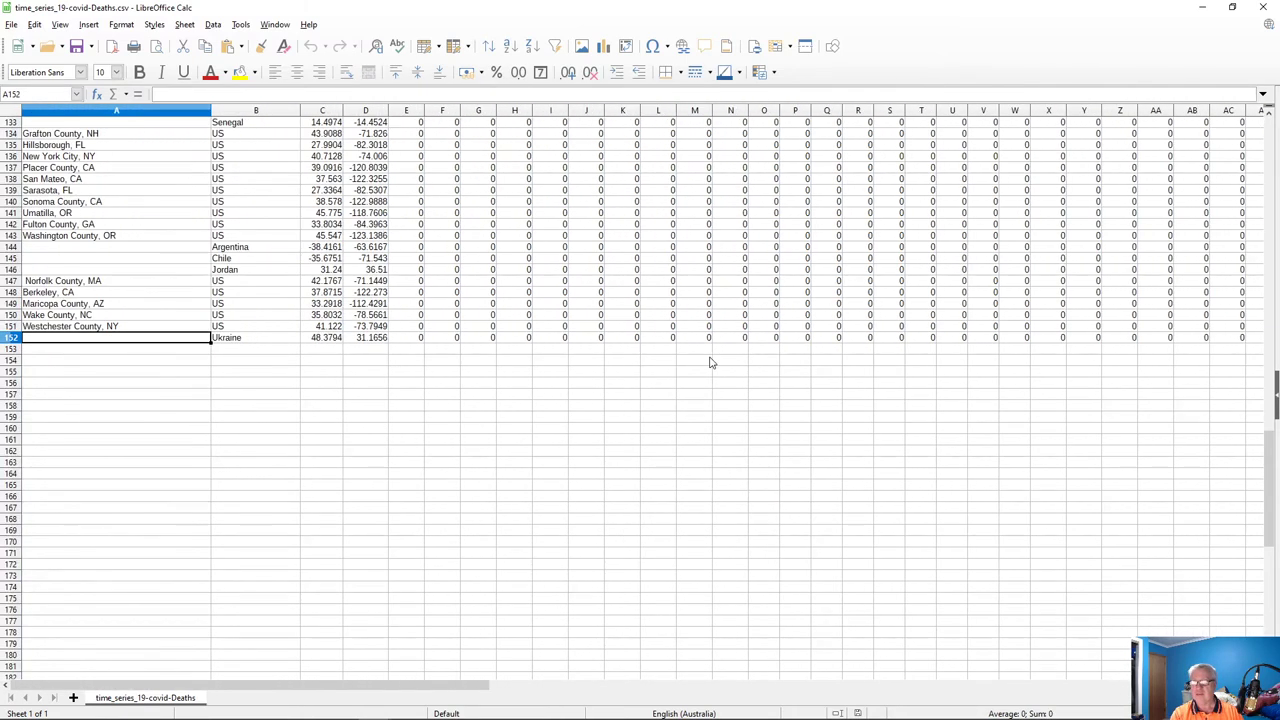
- Review the location rows in the Deaths CSV from the last entry up to the header and back down to the last entry
key(Up)
key(Up)
key(Up)
key(Up)
key(Up)
key(Up)
key(Up)
key(Up)
key(Up)
key(Up)
key(Up)
key(Up)
key(Up)
key(Up)
key(Up)
key(Up)
key(Up)
key(Up)
key(Up)
key(Up)
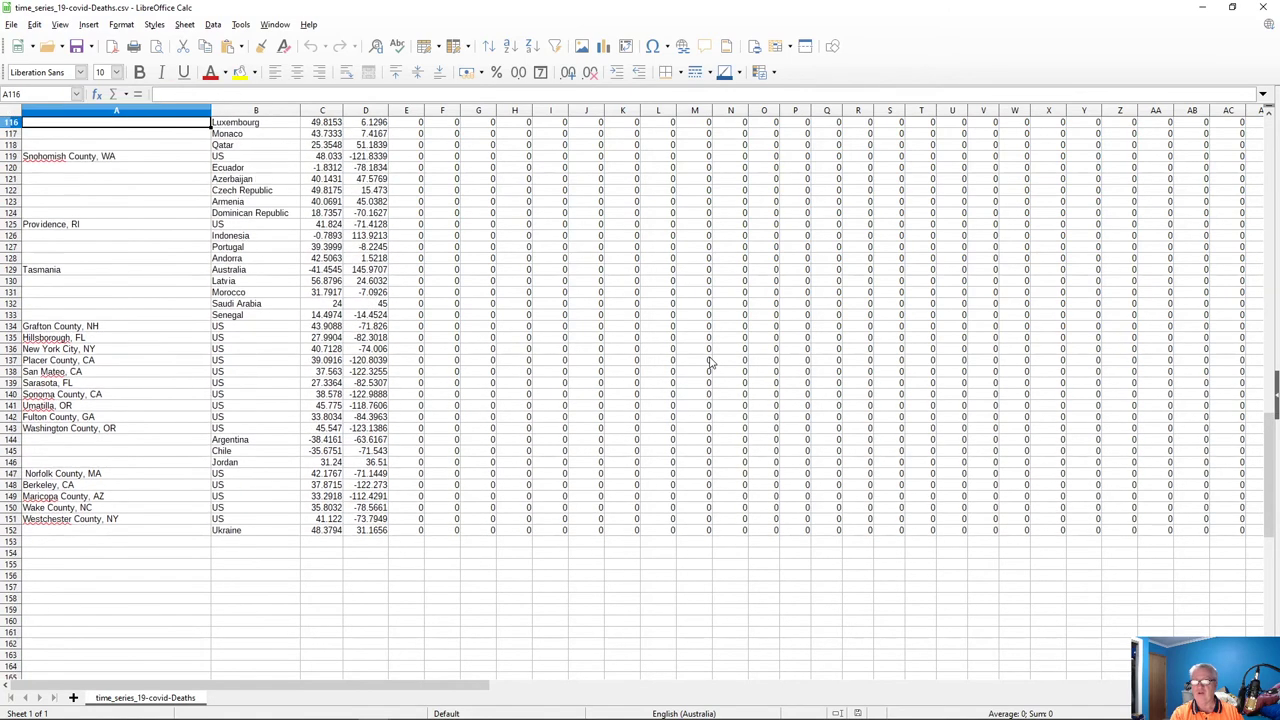
key(Up)
key(Up)
key(Up)
key(Up)
key(Up)
key(Up)
key(Up)
key(Up)
key(Up)
key(Up)
key(Up)
key(Up)
key(Up)
key(Up)
key(Up)
key(Up)
key(Up)
key(Up)
key(Up)
key(Up)
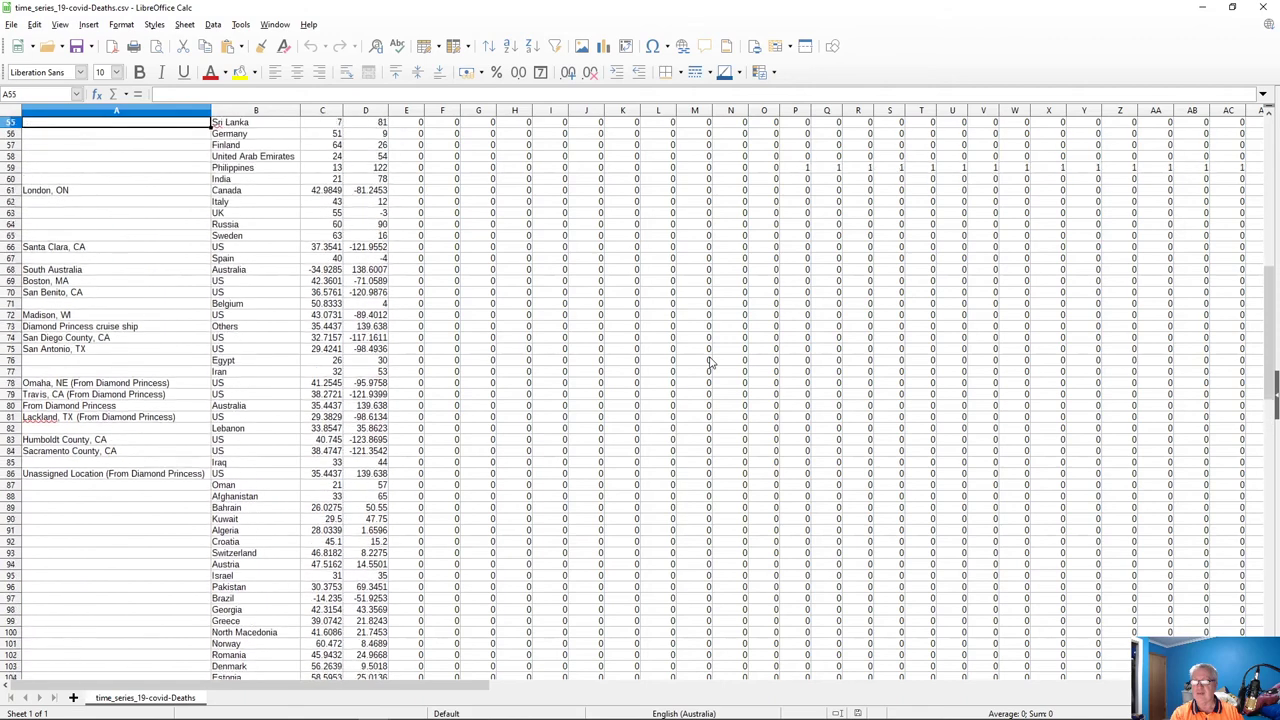
key(Up)
key(Up)
key(Up)
key(Up)
key(Up)
key(Up)
key(Up)
key(Up)
key(Up)
key(Up)
key(Up)
key(Up)
key(Up)
key(Up)
key(Up)
key(Up)
key(Up)
key(Up)
key(Up)
key(Up)
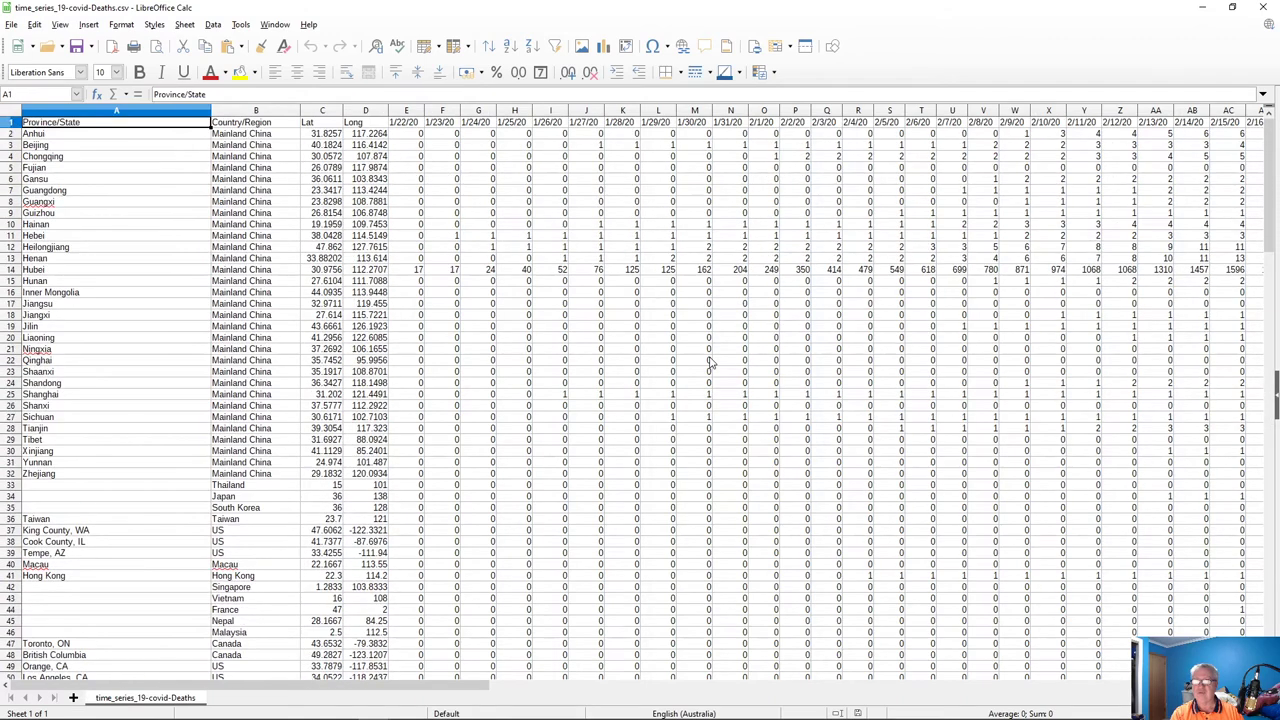
key(Page_Down)
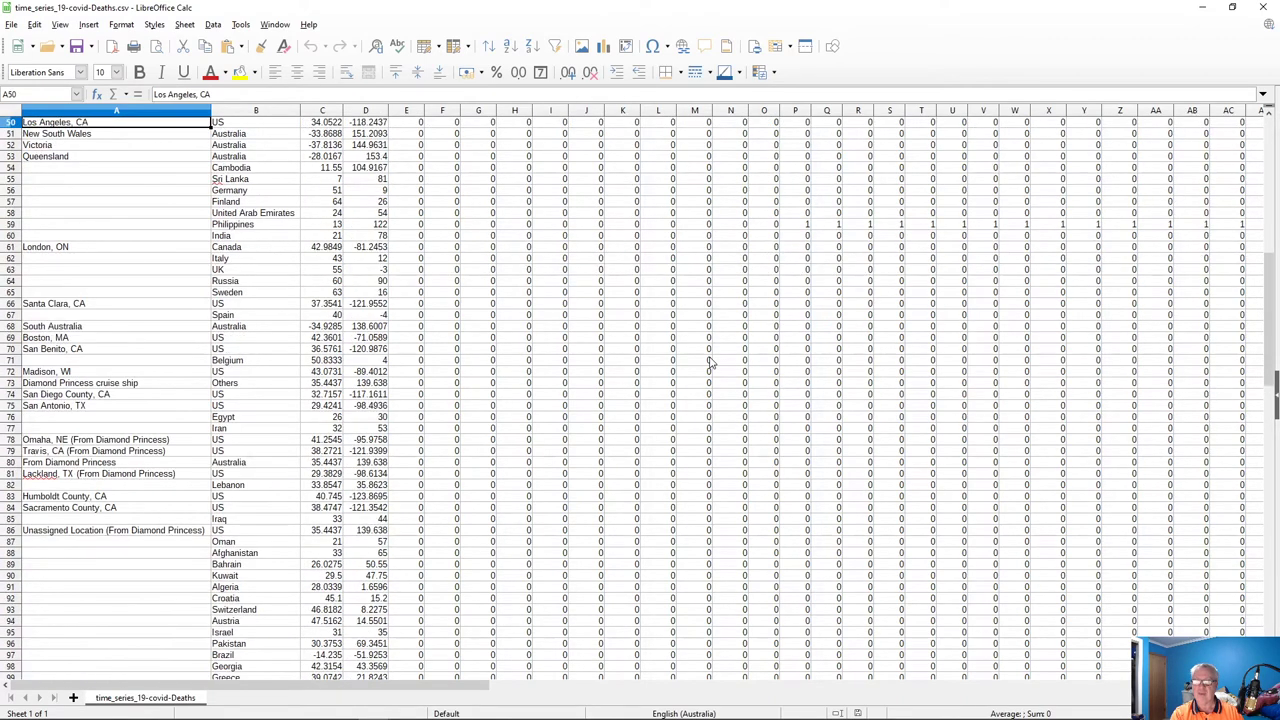
key(Page_Down)
key(Page_Down)
key(Down)
key(Down)
key(Down)
key(Down)
- Return to the Deaths sheet of CoronaVirus2020.01.ods and examine where its location rows end and the totals row sits
key(alt+Tab)
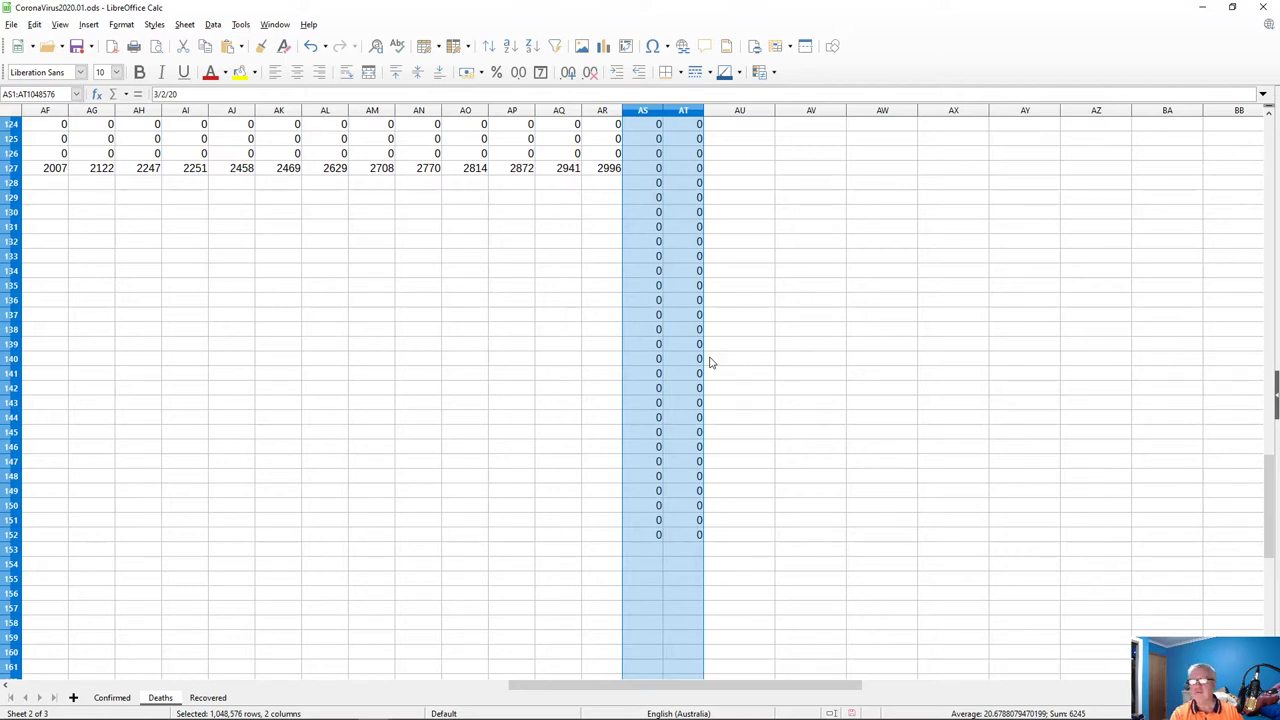
key(ctrl+Home)
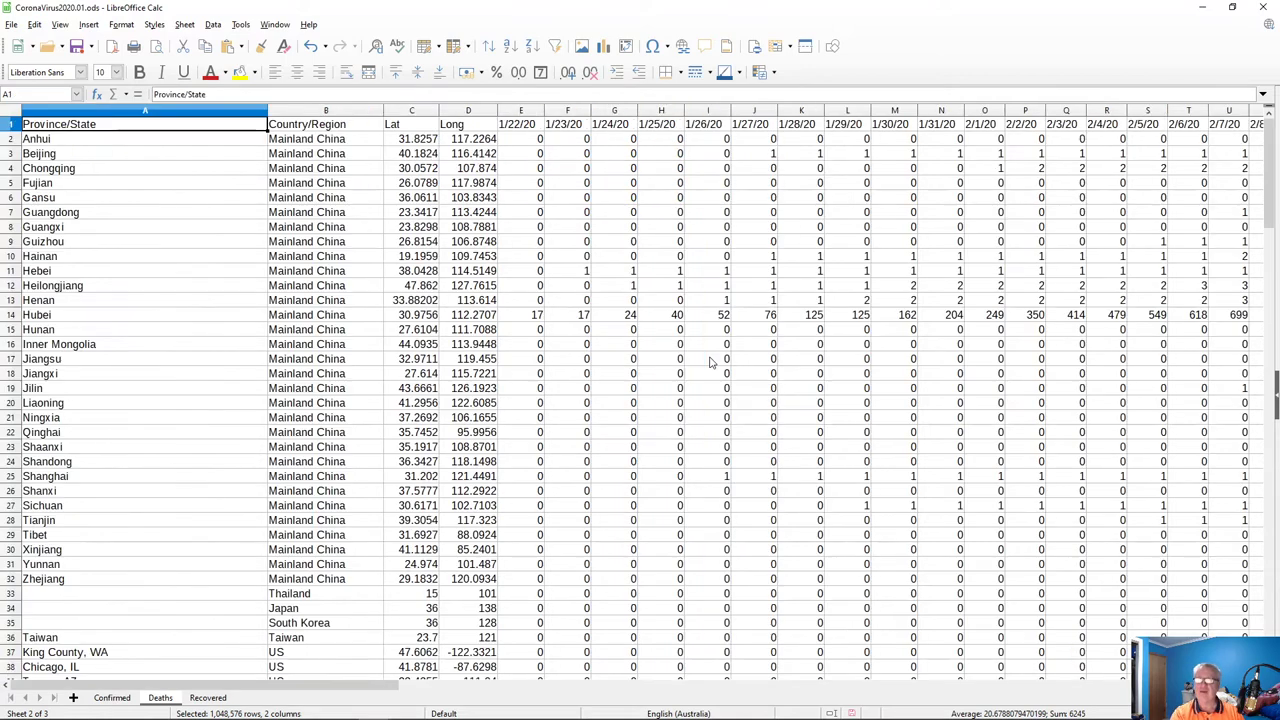
key(Page_Down)
key(Page_Down)
key(Page_Down)
key(Page_Down)
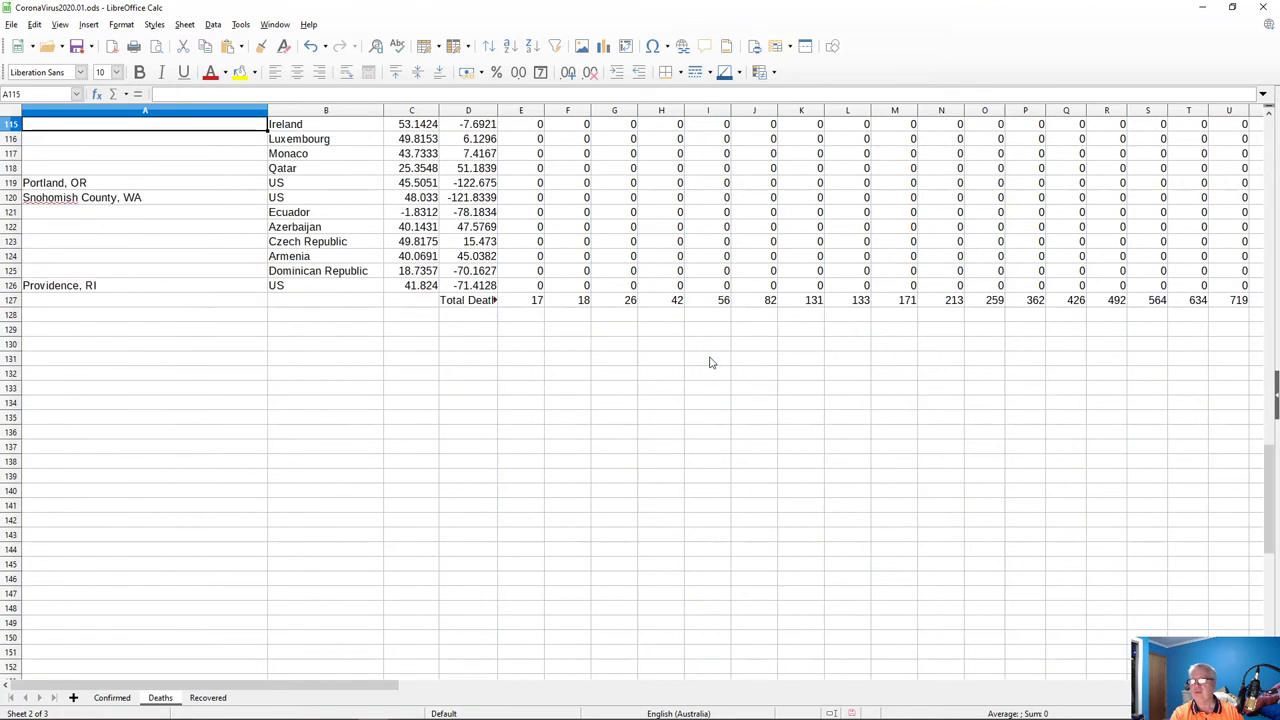
key(Up)
key(Up)
key(Up)
key(Up)
key(Up)
key(Up)
key(Up)
key(Up)
key(Up)
key(Up)
key(Up)
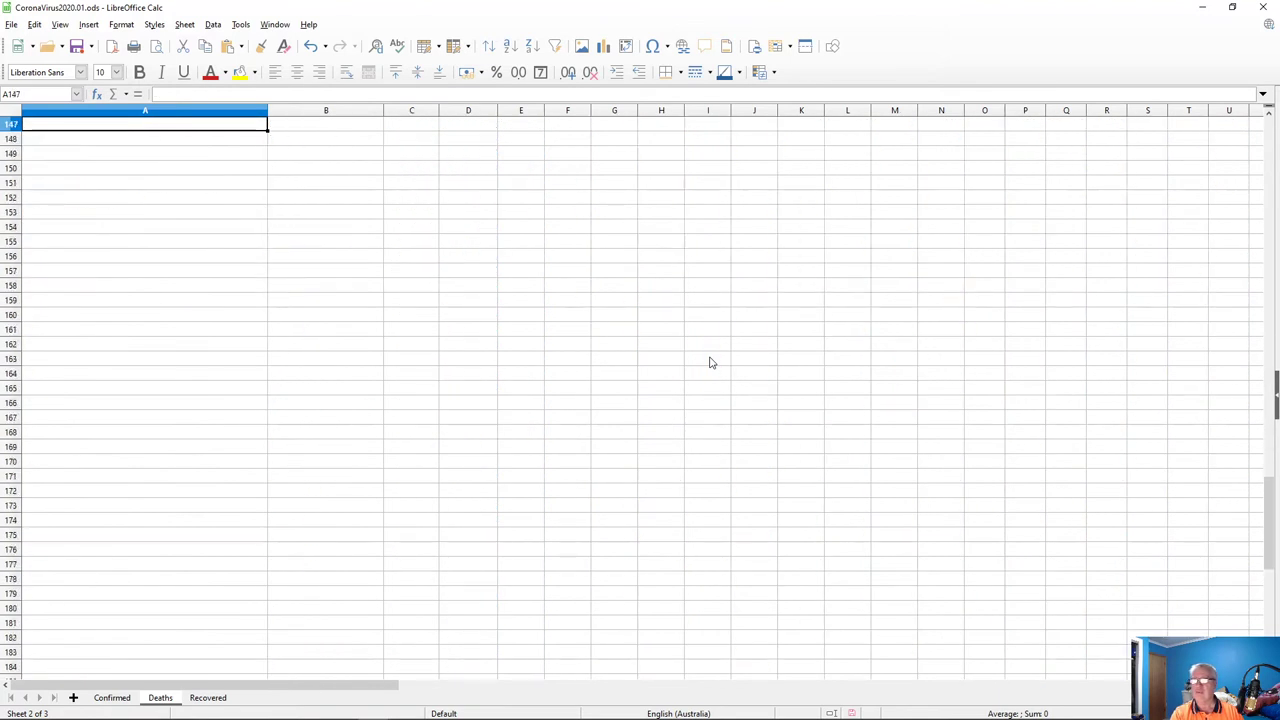
key(Up)
key(Up)
key(Up)
key(Up)
key(Up)
key(Up)
key(Up)
key(Up)
key(Up)
key(Up)
key(Up)
key(Up)
key(Up)
key(Up)
key(Up)
key(Up)
key(Up)
key(Up)
key(Up)
key(Up)
key(Up)
key(Up)
key(Up)
key(Up)
key(Up)
key(Up)
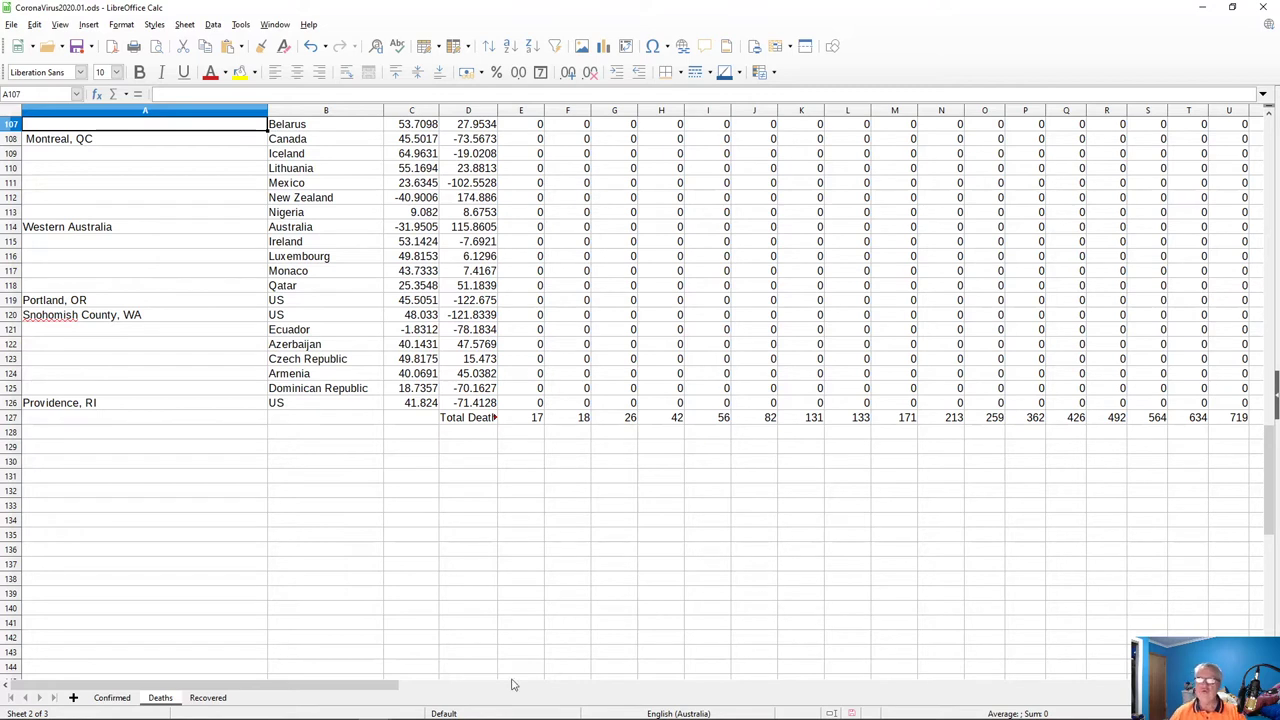
- Insert 26 blank rows between the Providence, RI row and the Total Deaths row on the Deaths sheet, at rows 127 to 152
key(alt+Tab)
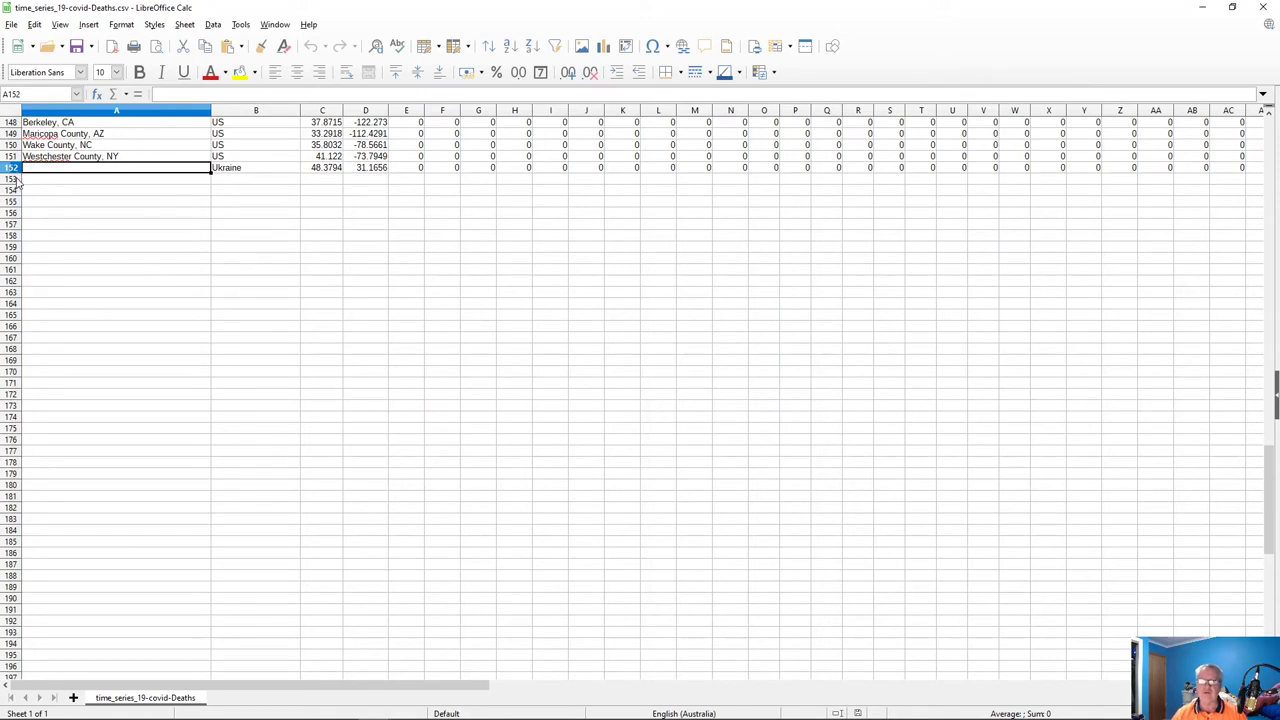
key(alt+Tab)
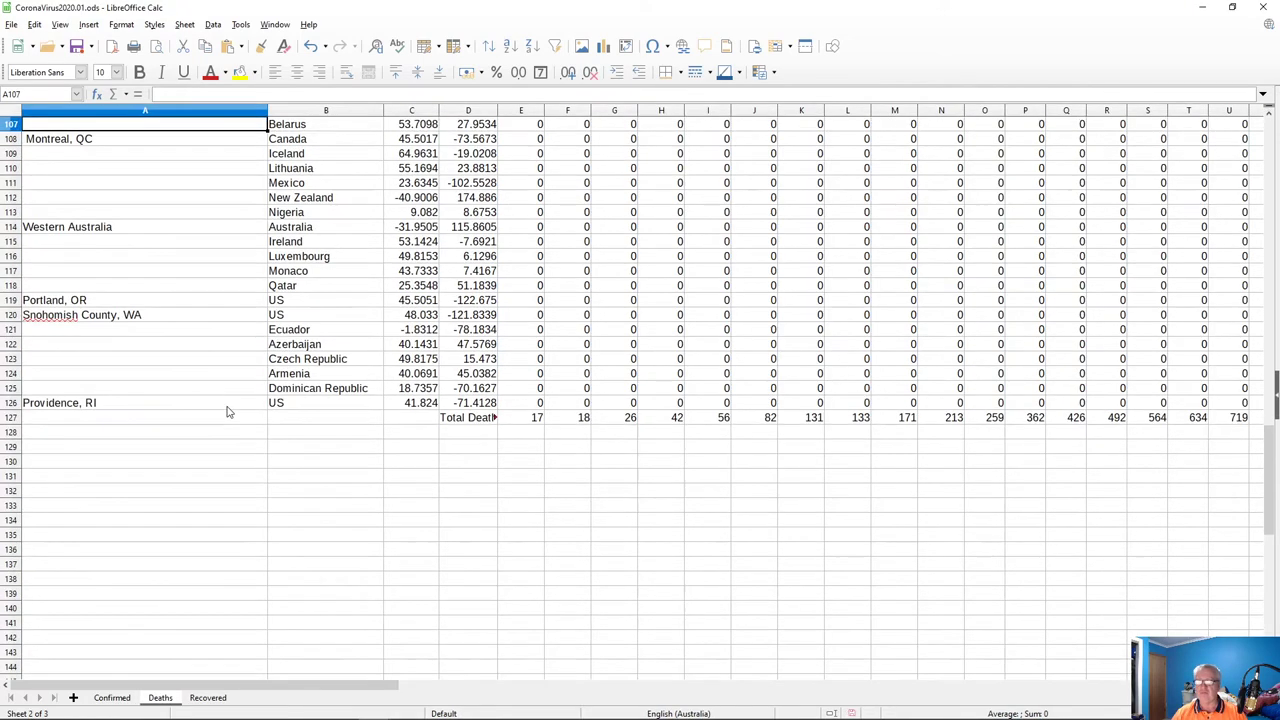
click(54, 421)
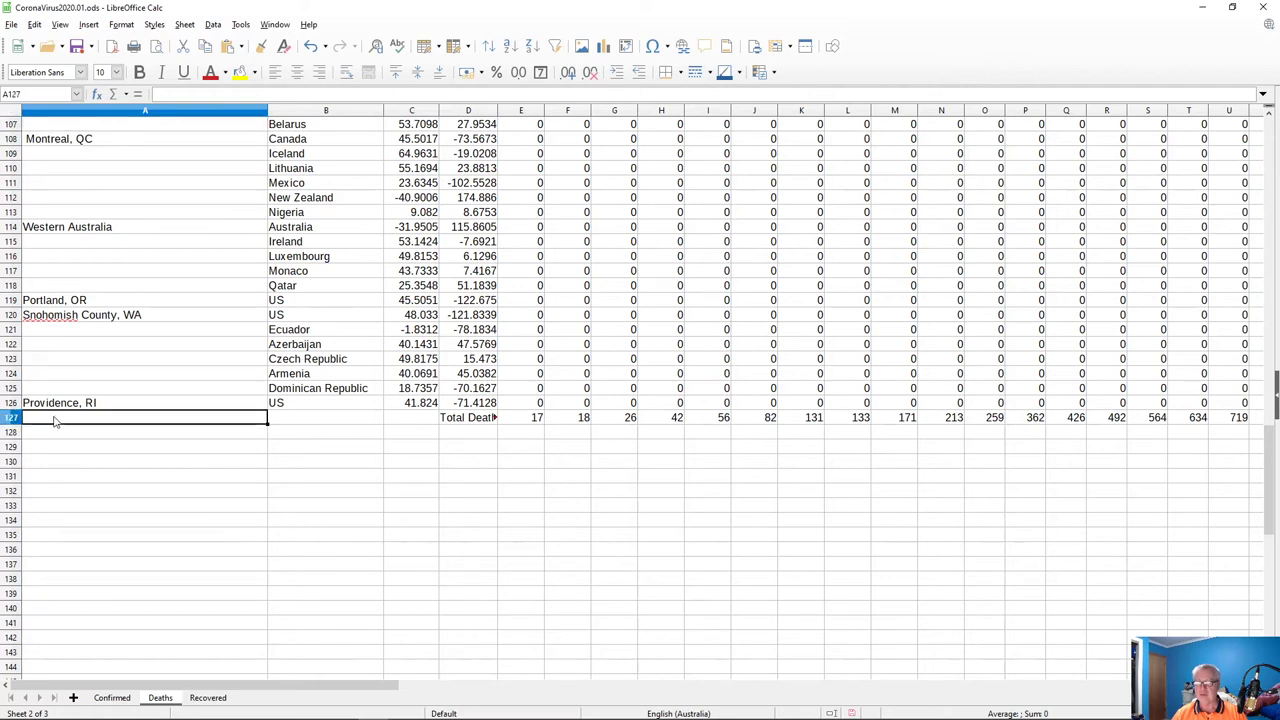
drag(55, 421, 62, 523)
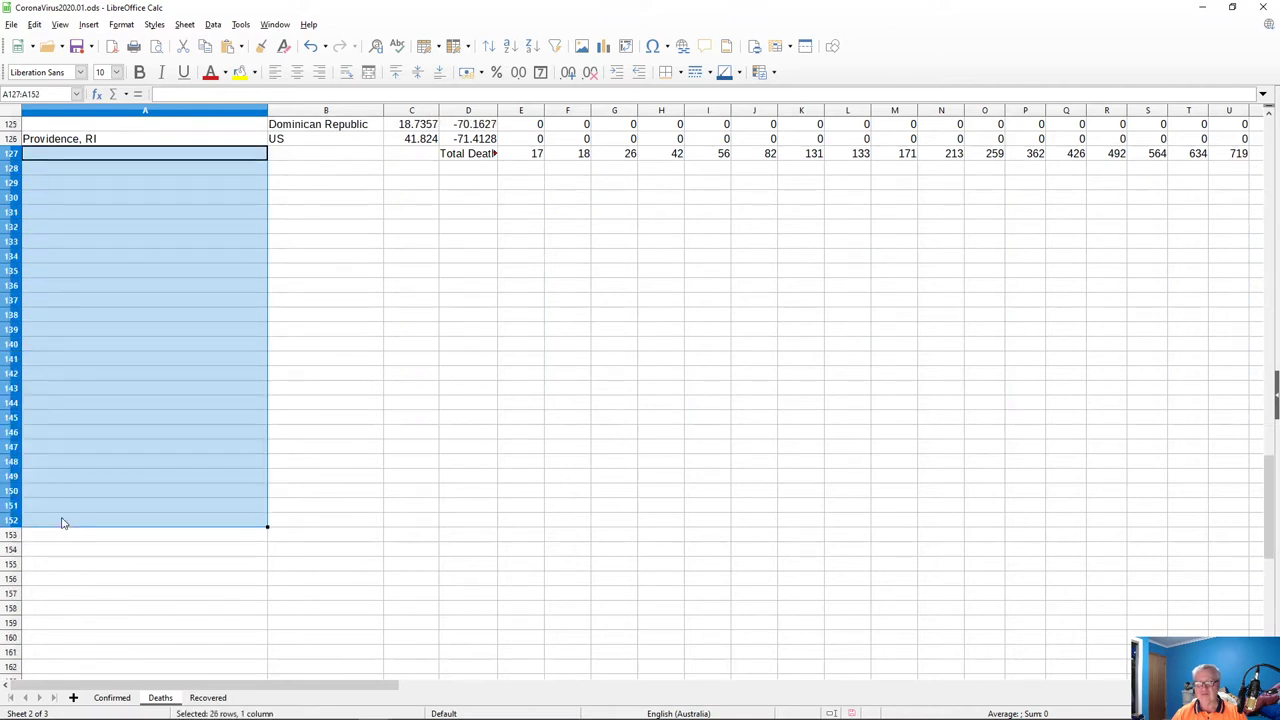
right_click(8, 156)
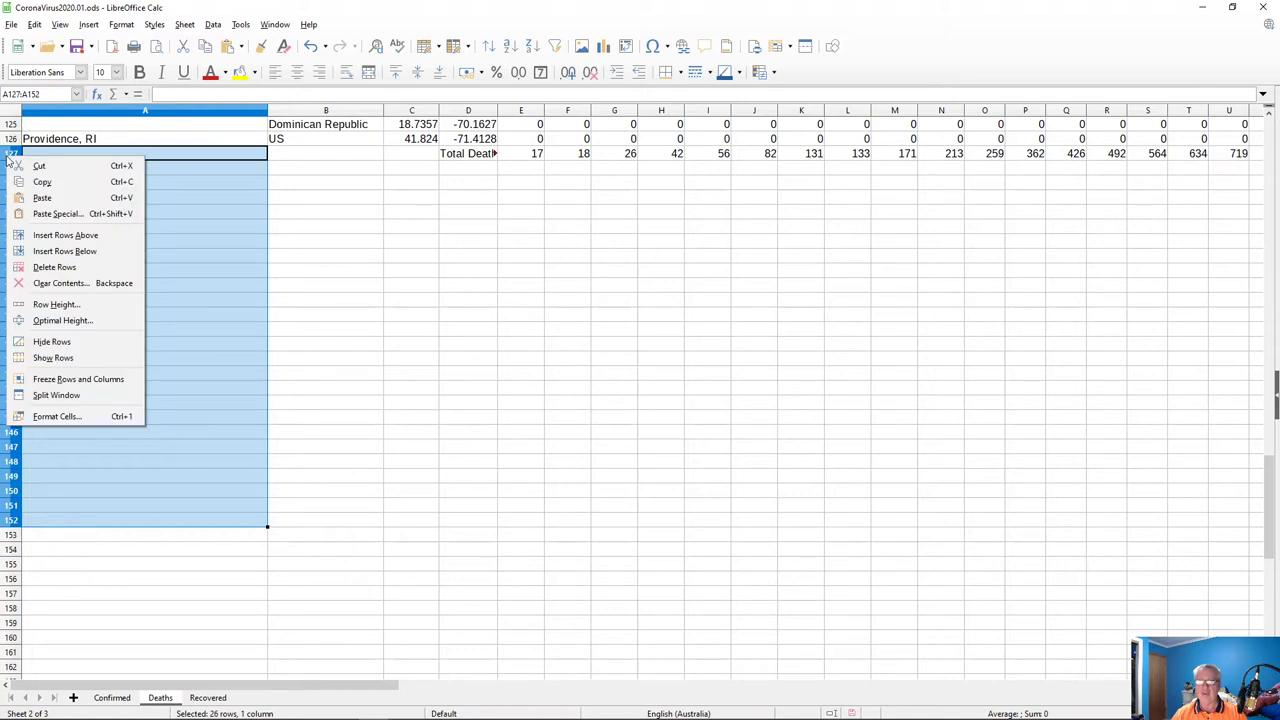
click(35, 234)
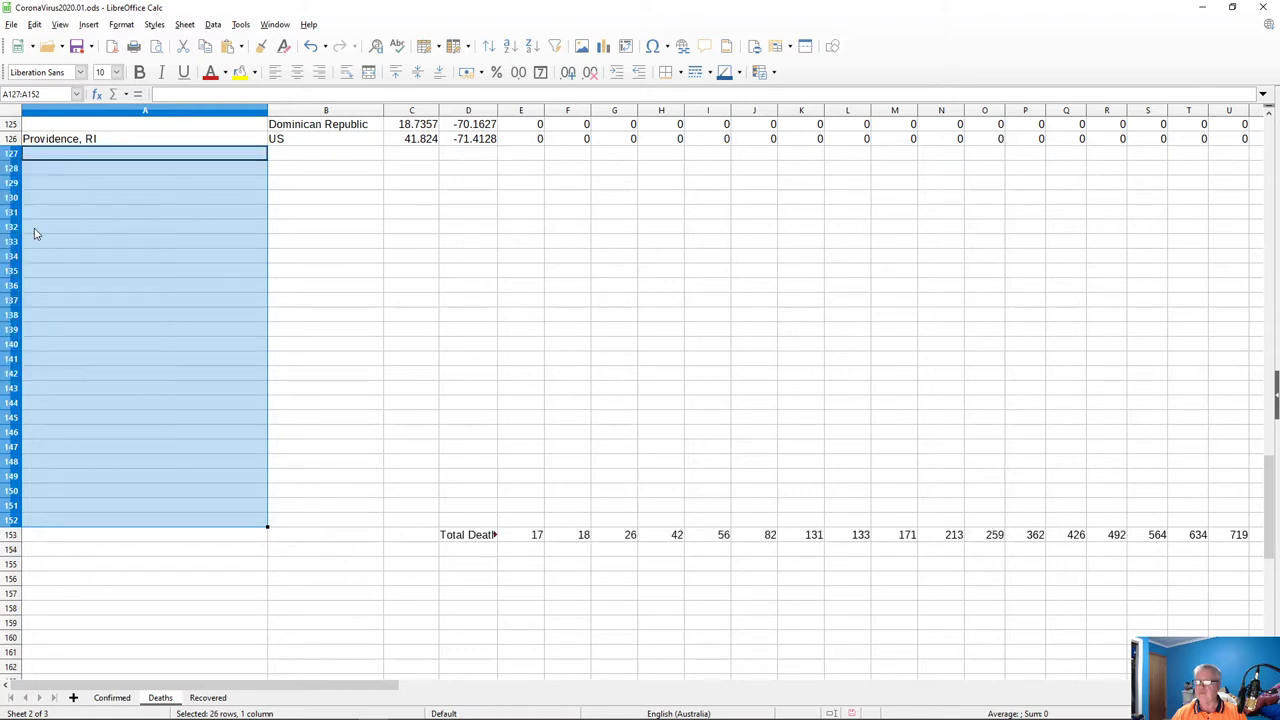
click(538, 537)
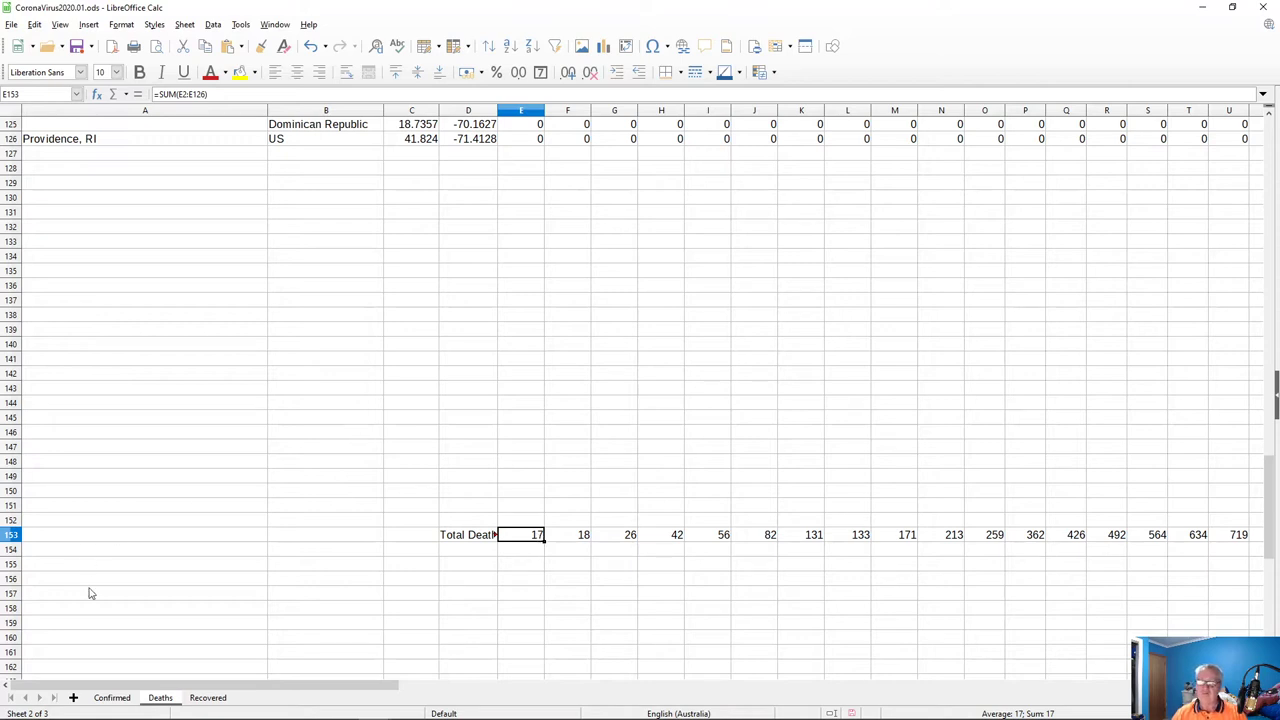
- Insert 26 blank rows at rows 127 to 152 on the Confirmed sheet, directly below the Providence, RI row
click(110, 697)
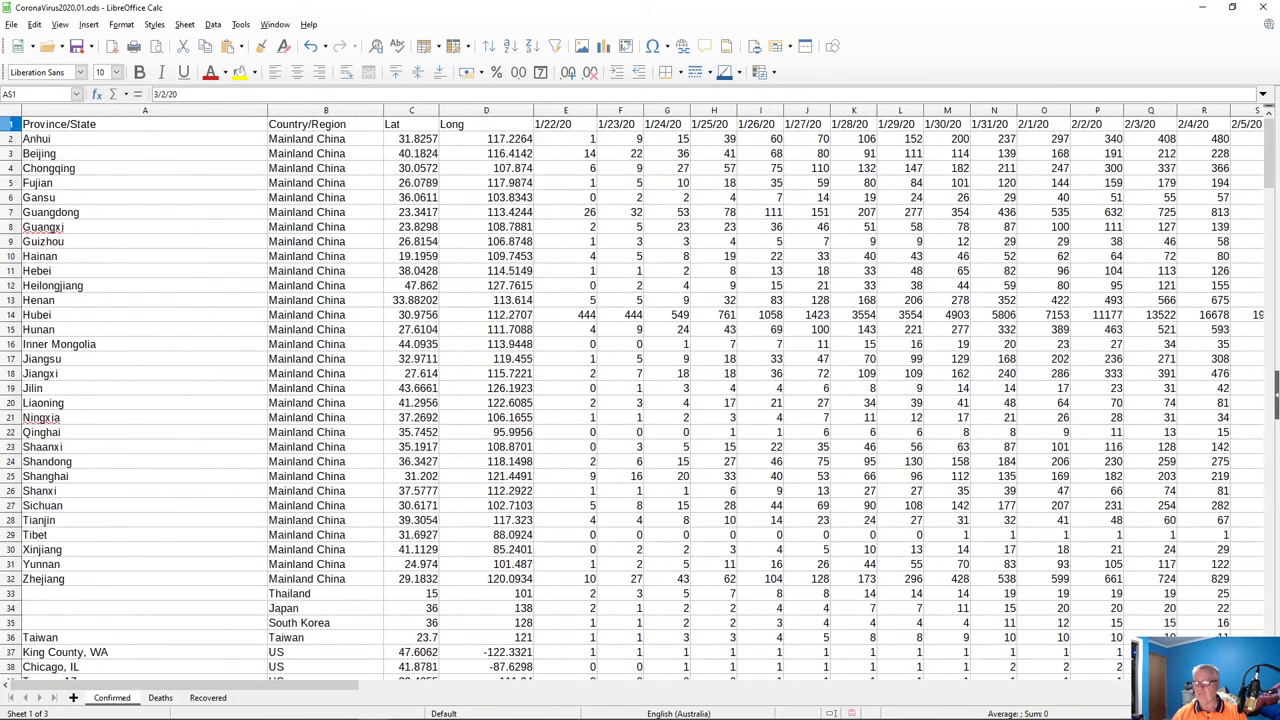
scroll(160, 496, down, 20)
scroll(160, 496, down, 11)
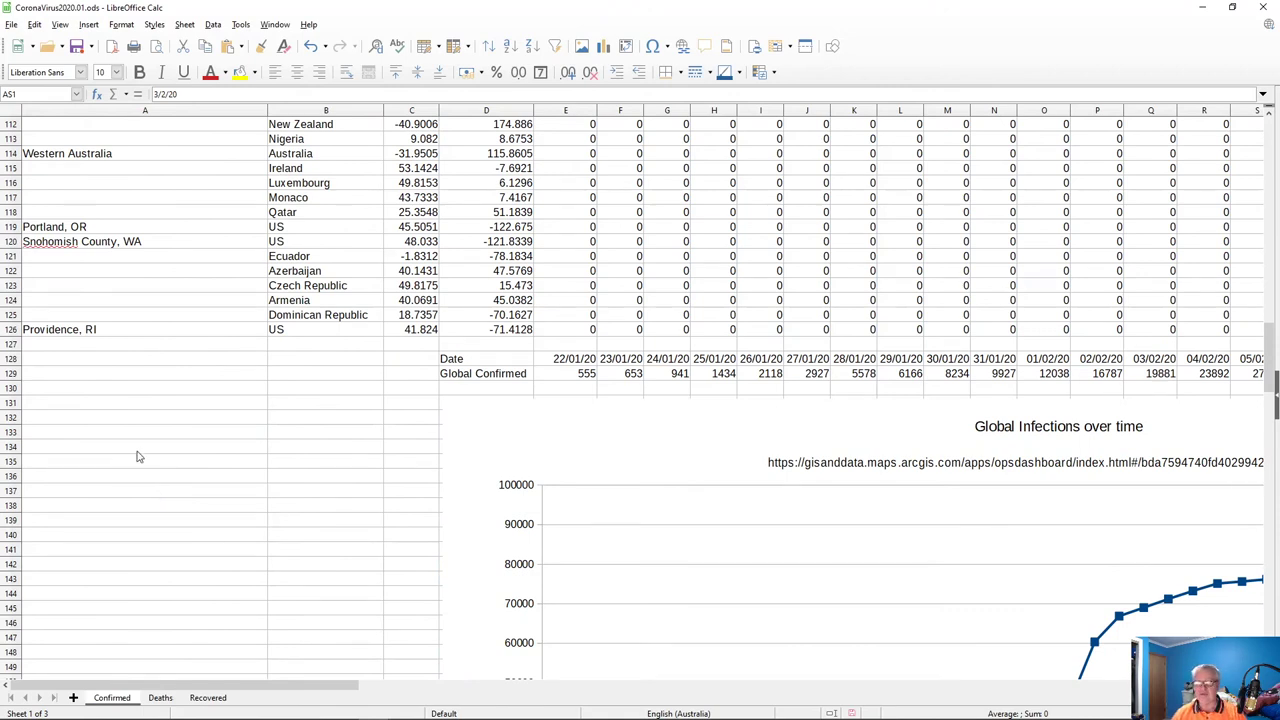
click(53, 335)
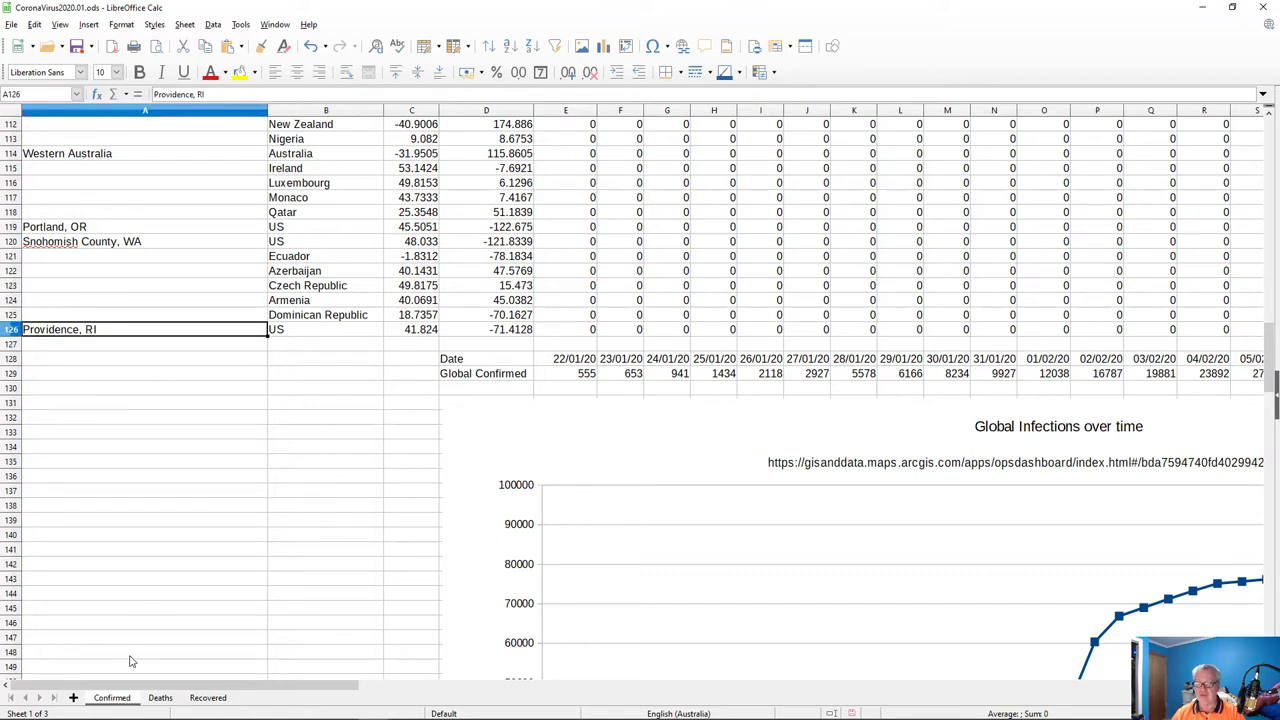
click(158, 698)
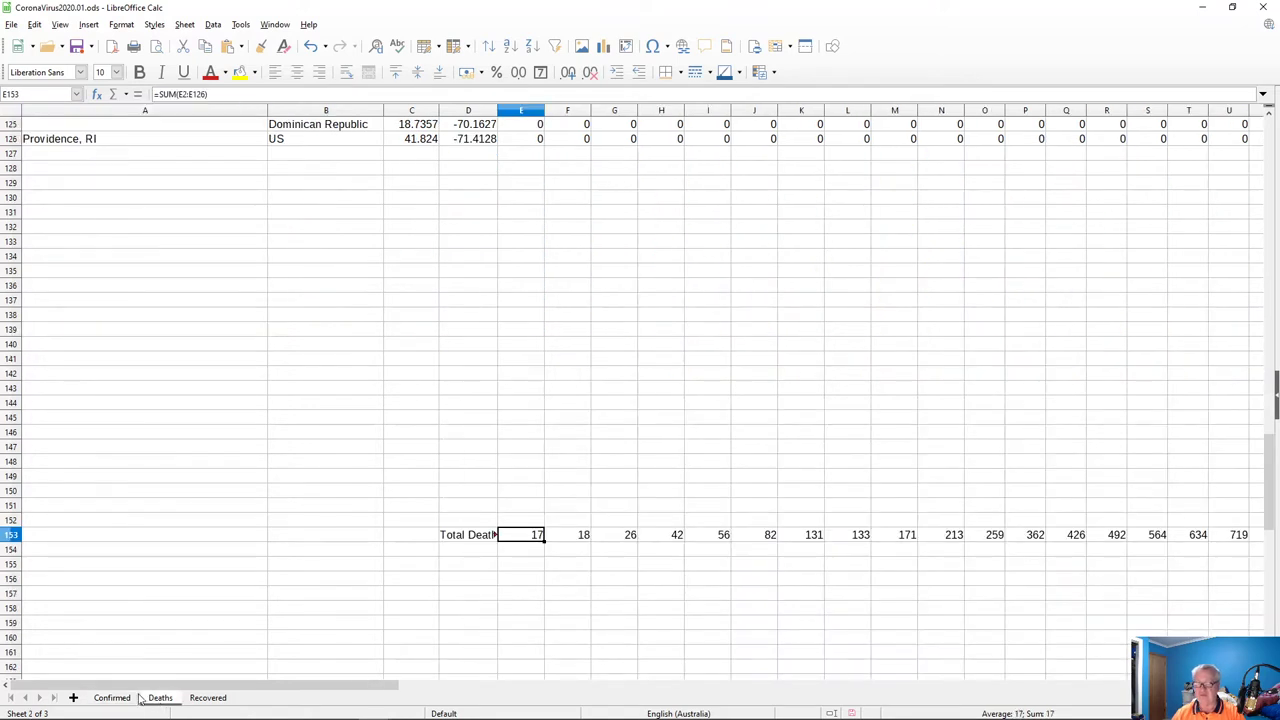
click(112, 698)
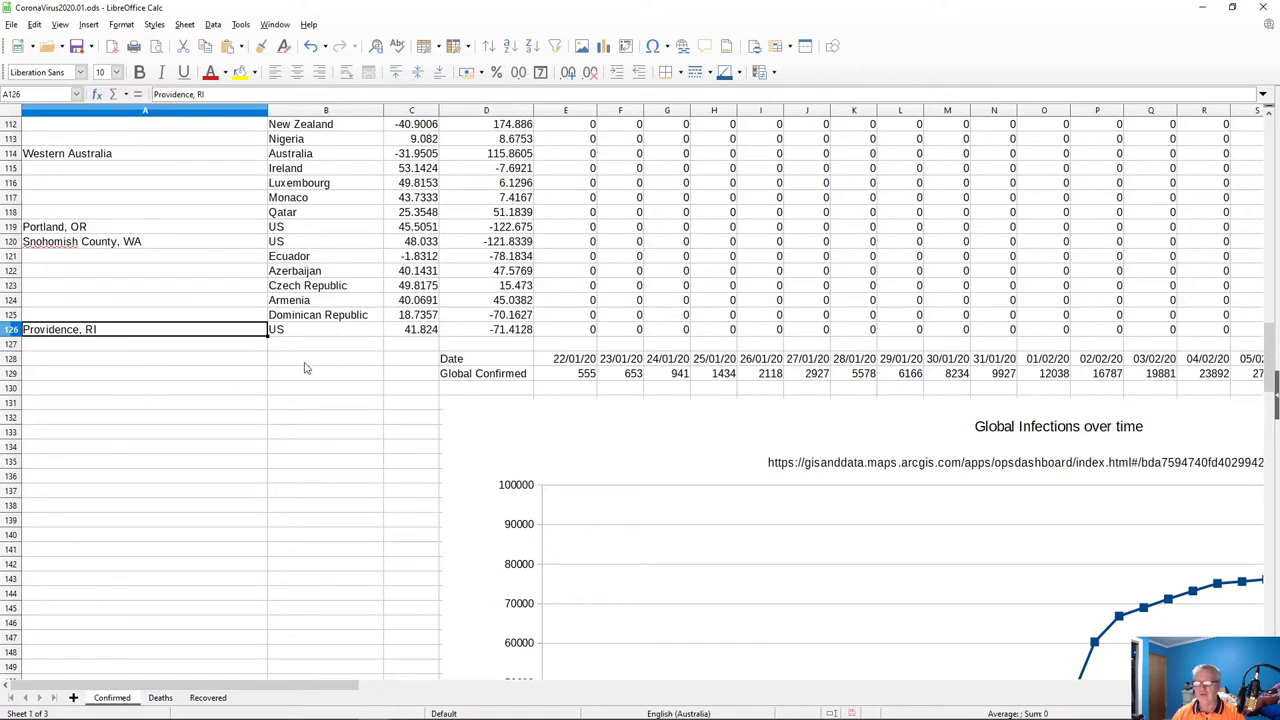
click(41, 345)
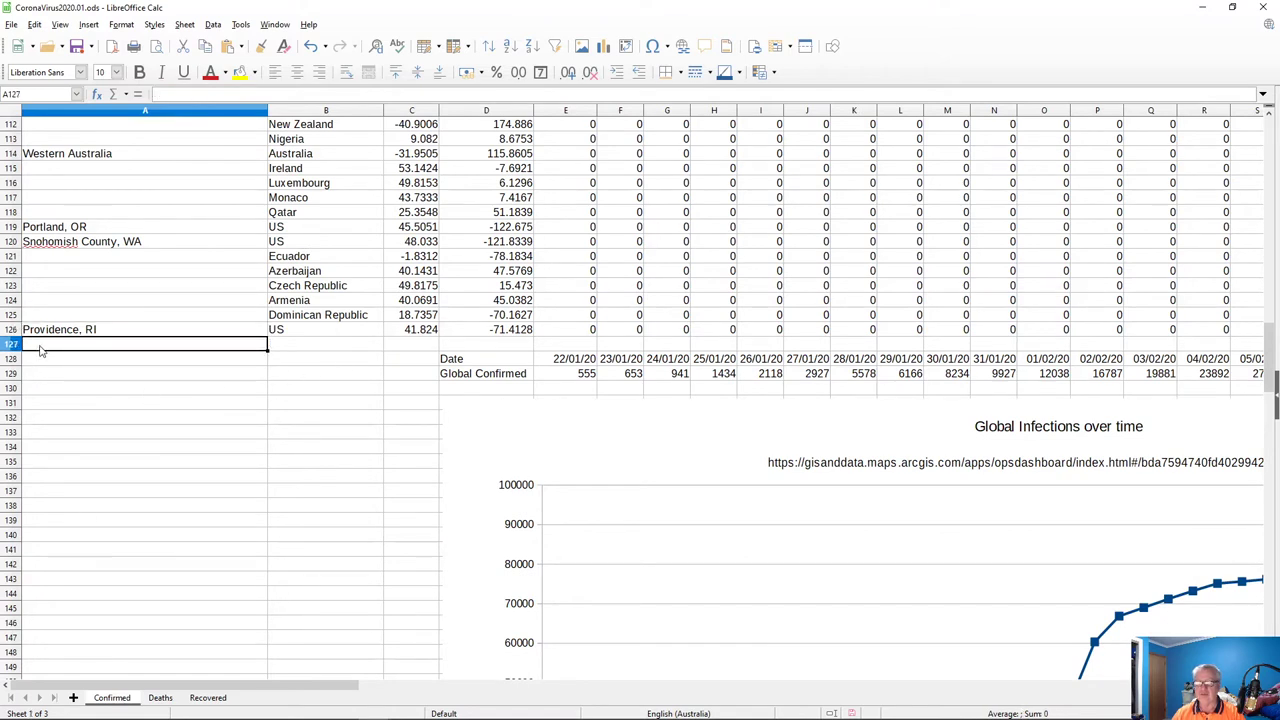
drag(41, 348, 46, 233)
scroll(52, 477, down, 10)
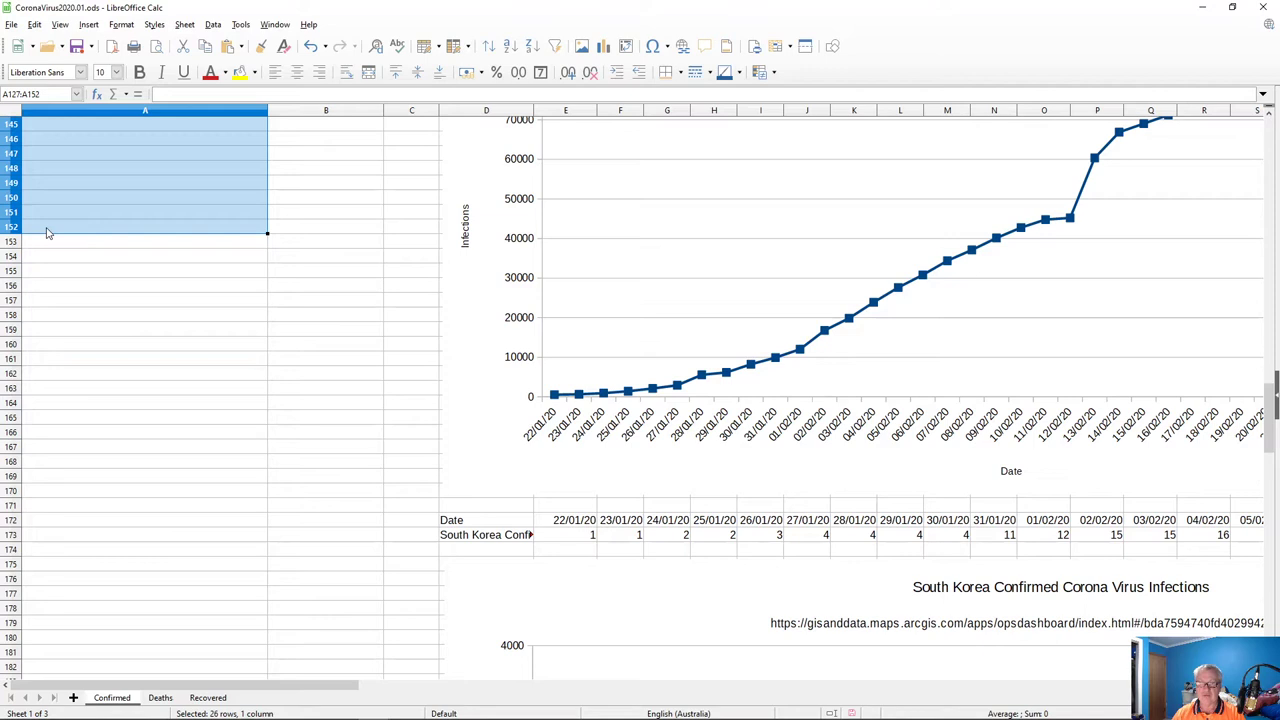
right_click(12, 184)
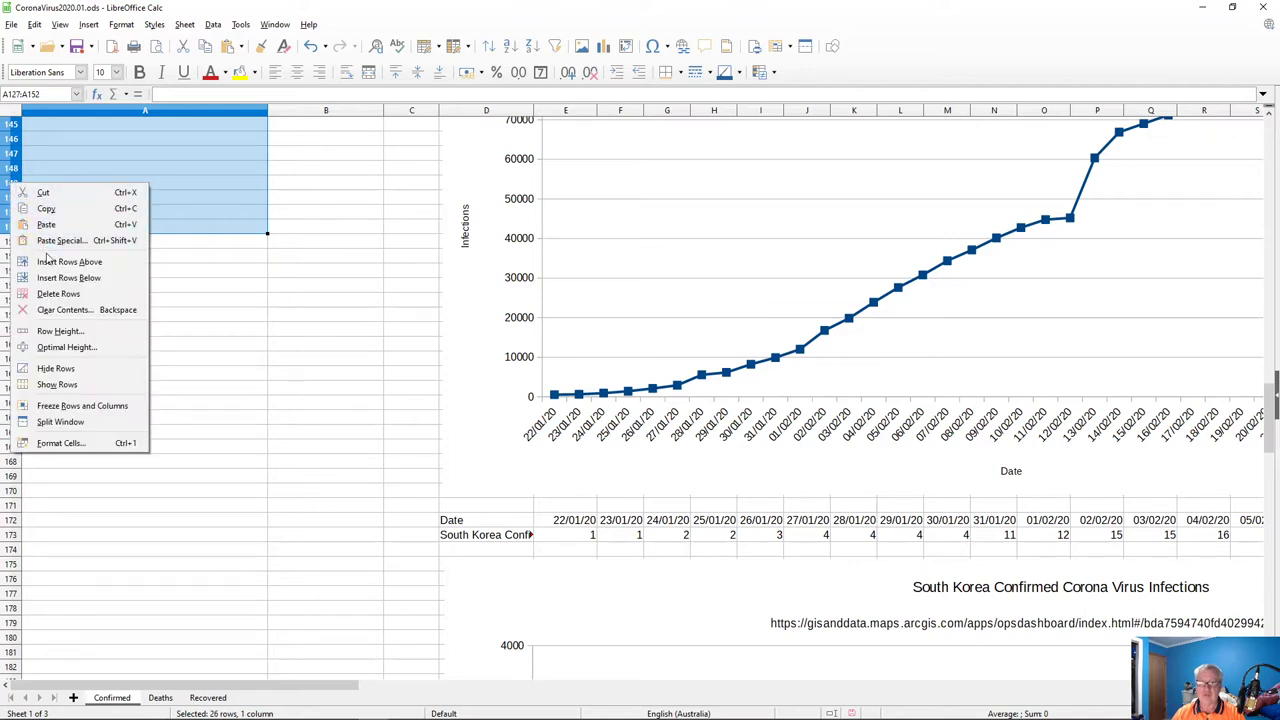
click(47, 263)
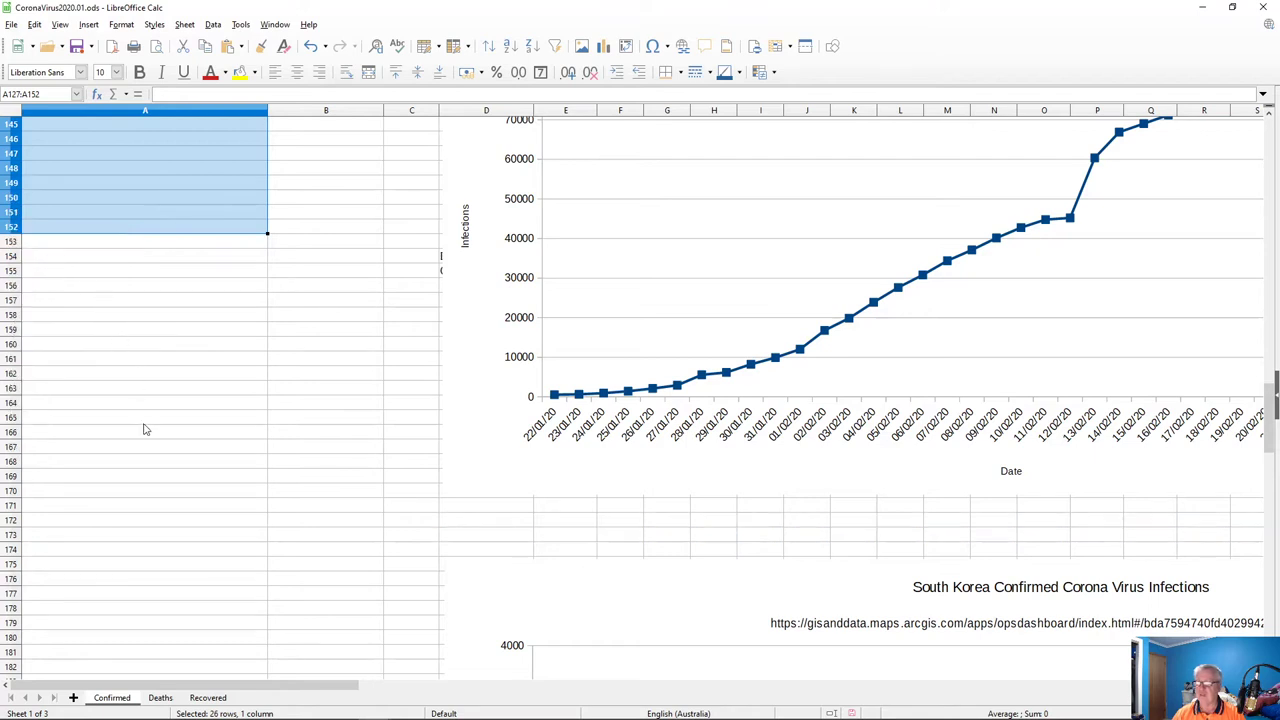
- Move the Confirmed Infections Iran chart down so it sits just beneath the Iran Confirmed data row
scroll(144, 432, up, 11)
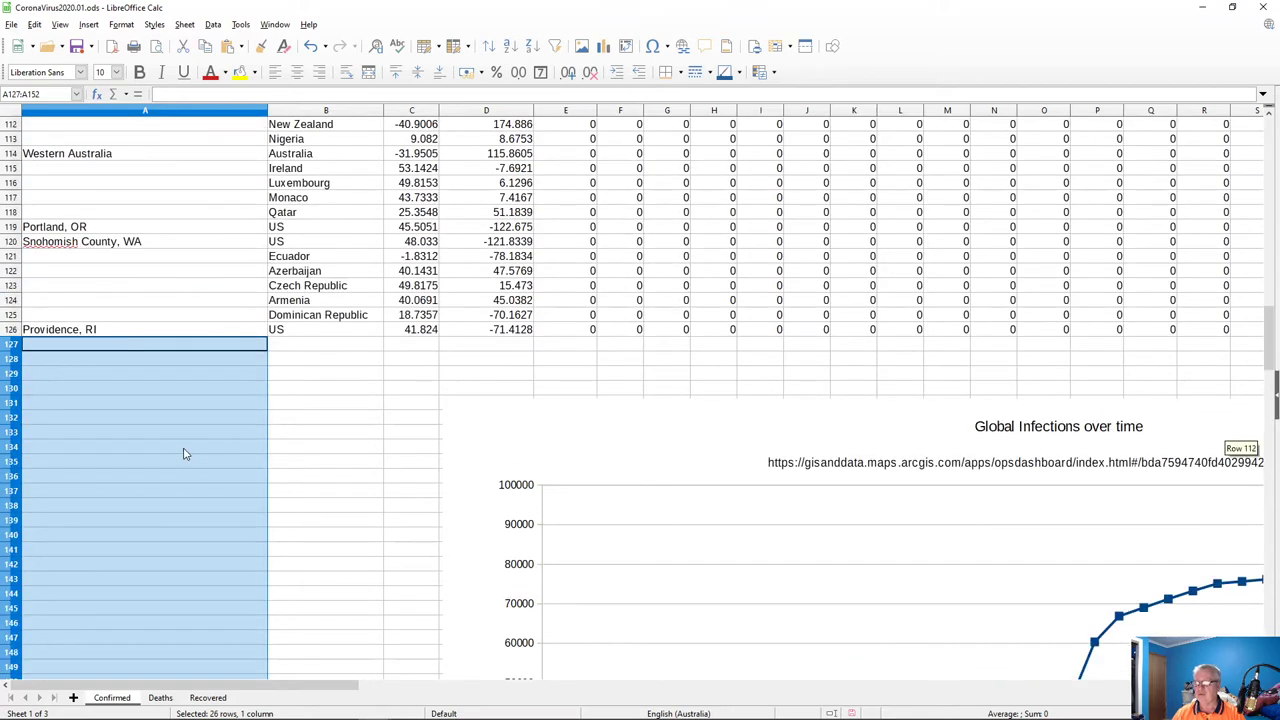
scroll(183, 454, down, 20)
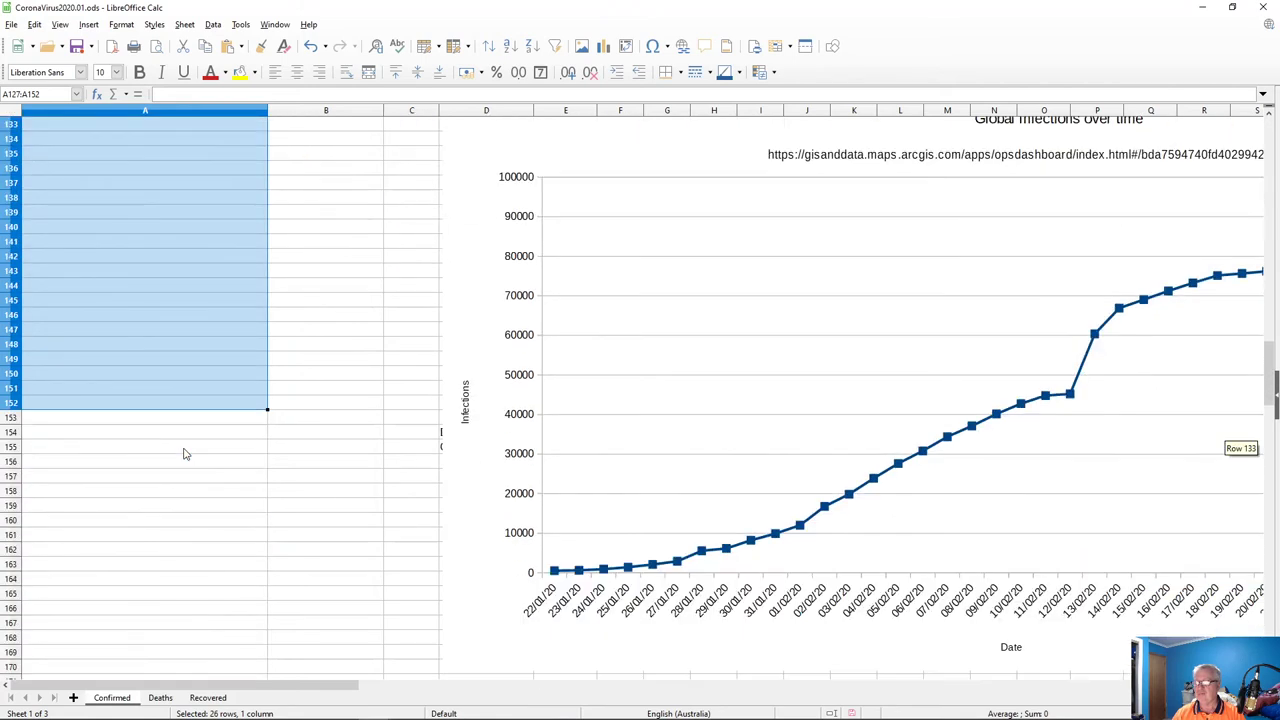
scroll(183, 454, down, 18)
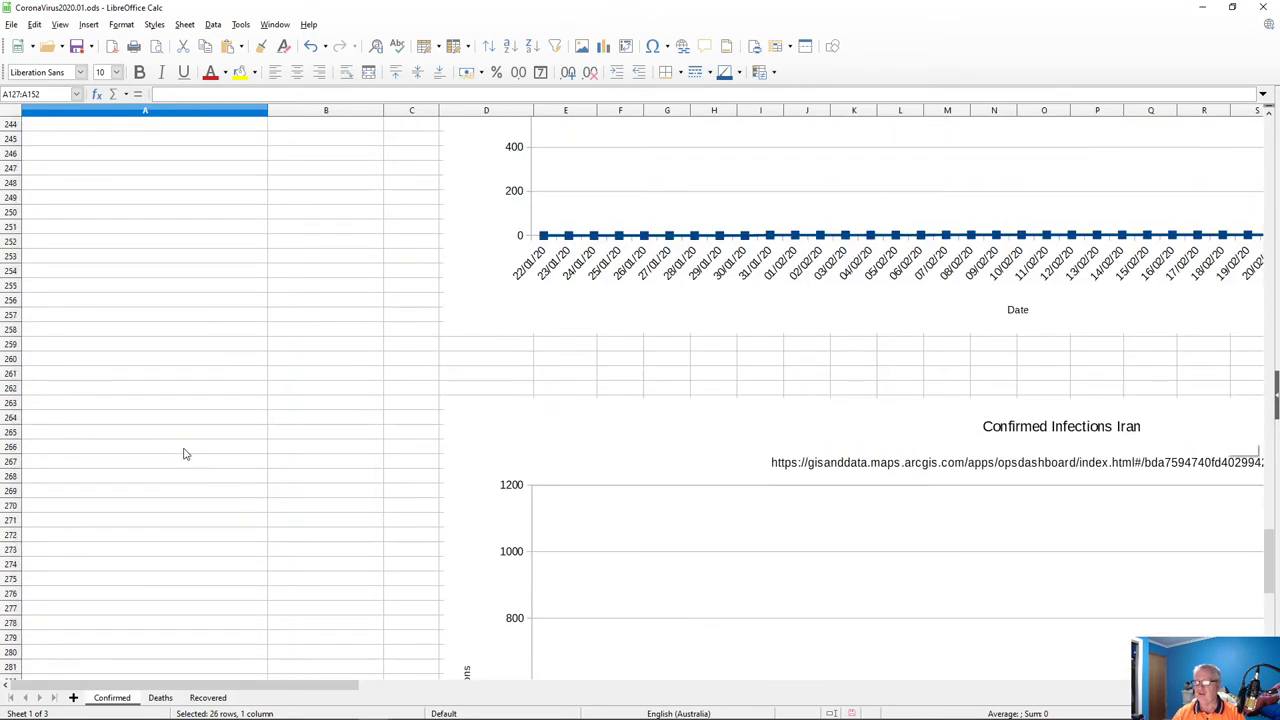
scroll(183, 454, down, 3)
scroll(183, 454, up, 8)
scroll(192, 464, down, 2)
scroll(192, 464, up, 3)
drag(506, 198, 506, 305)
drag(506, 257, 493, 527)
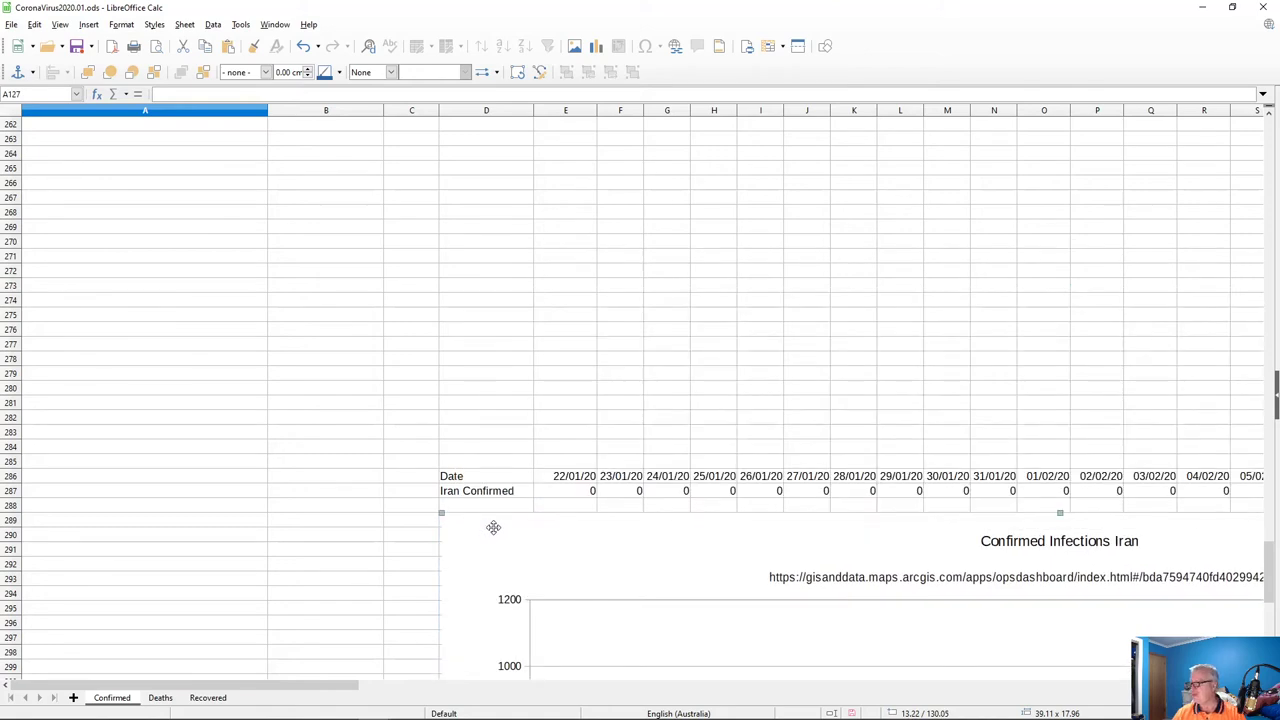
scroll(493, 526, down, 14)
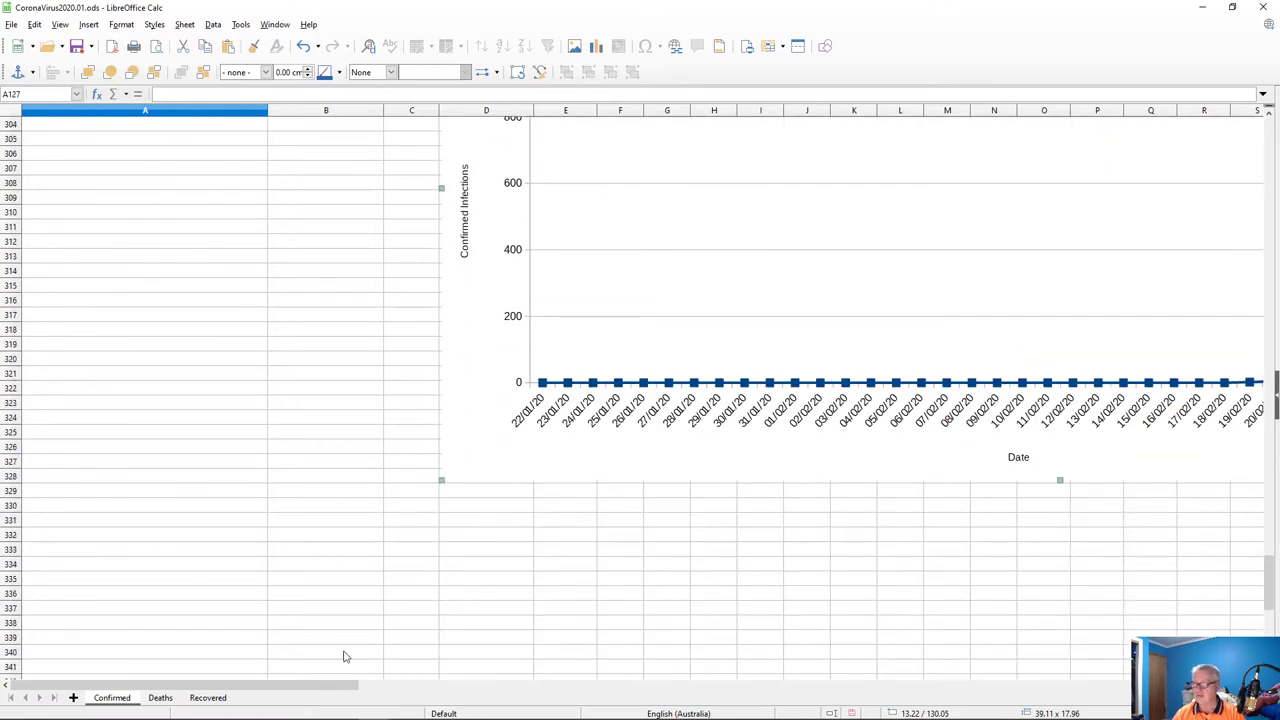
drag(337, 688, 515, 686)
scroll(654, 609, up, 5)
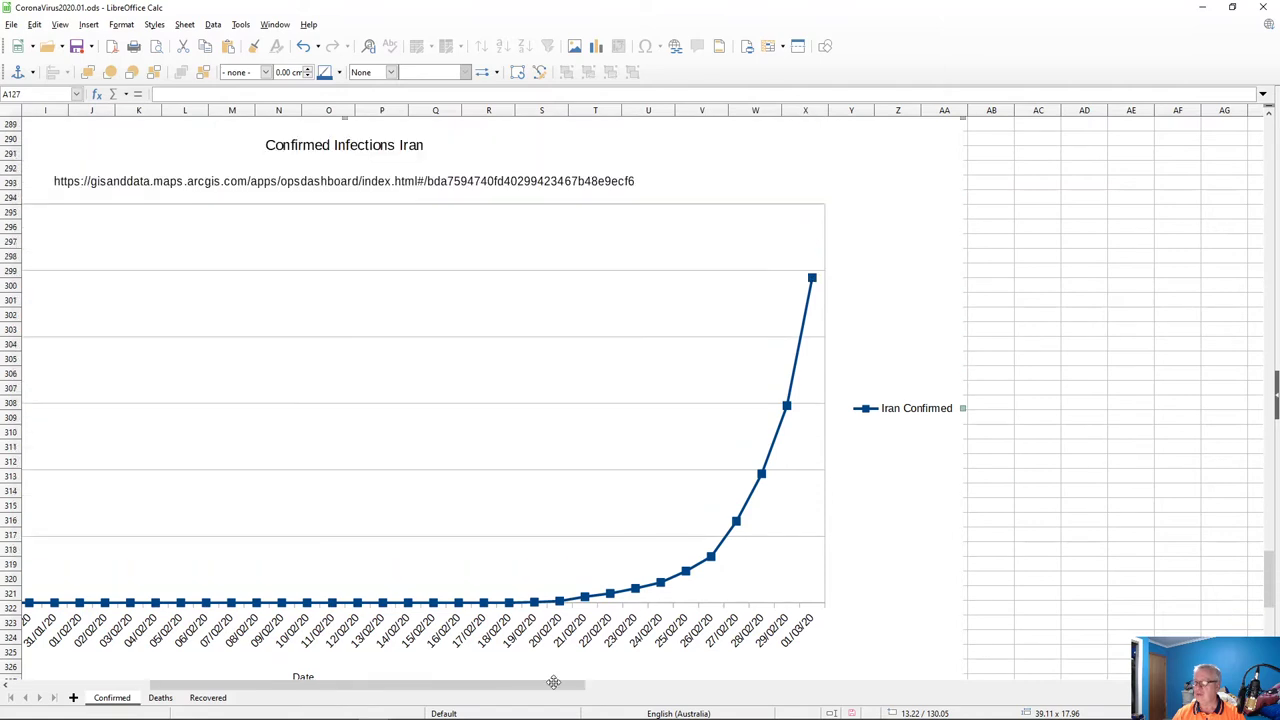
drag(513, 689, 228, 690)
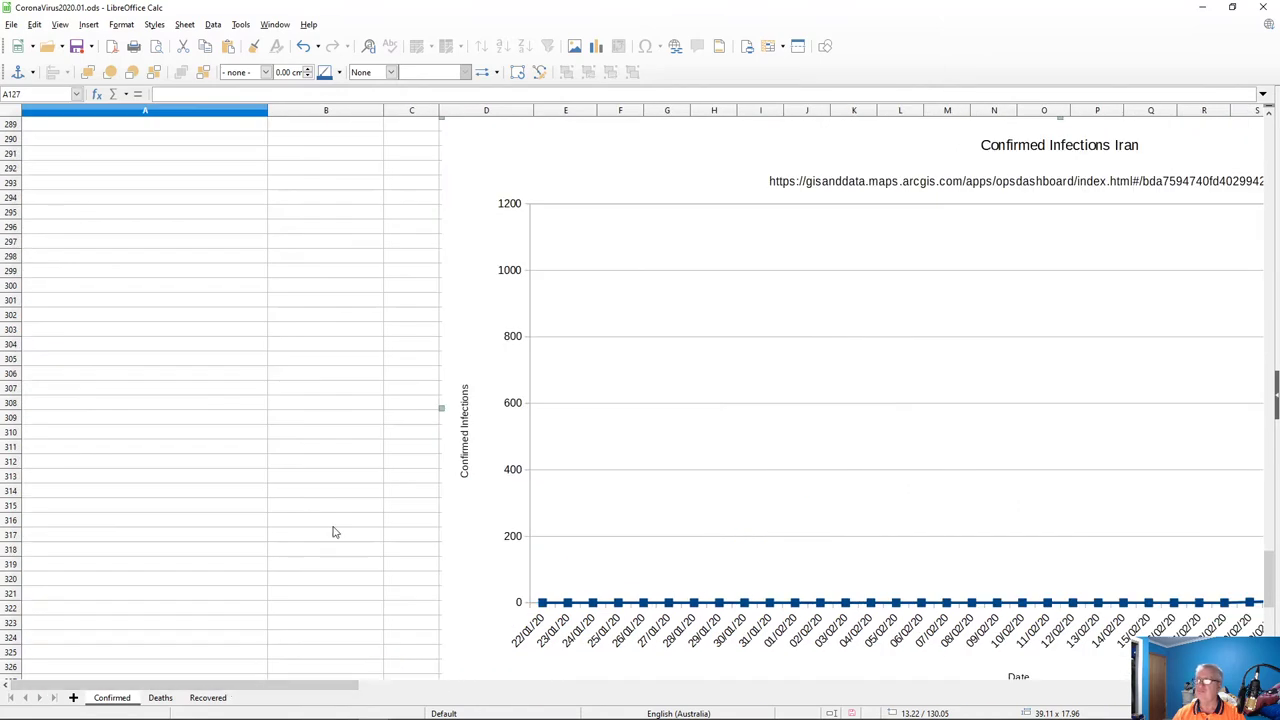
- Move the Total confirmed infections Italy chart down to just beneath the Italy Confirmed row, aligned with column D and clear of the Iran rows
scroll(335, 532, up, 15)
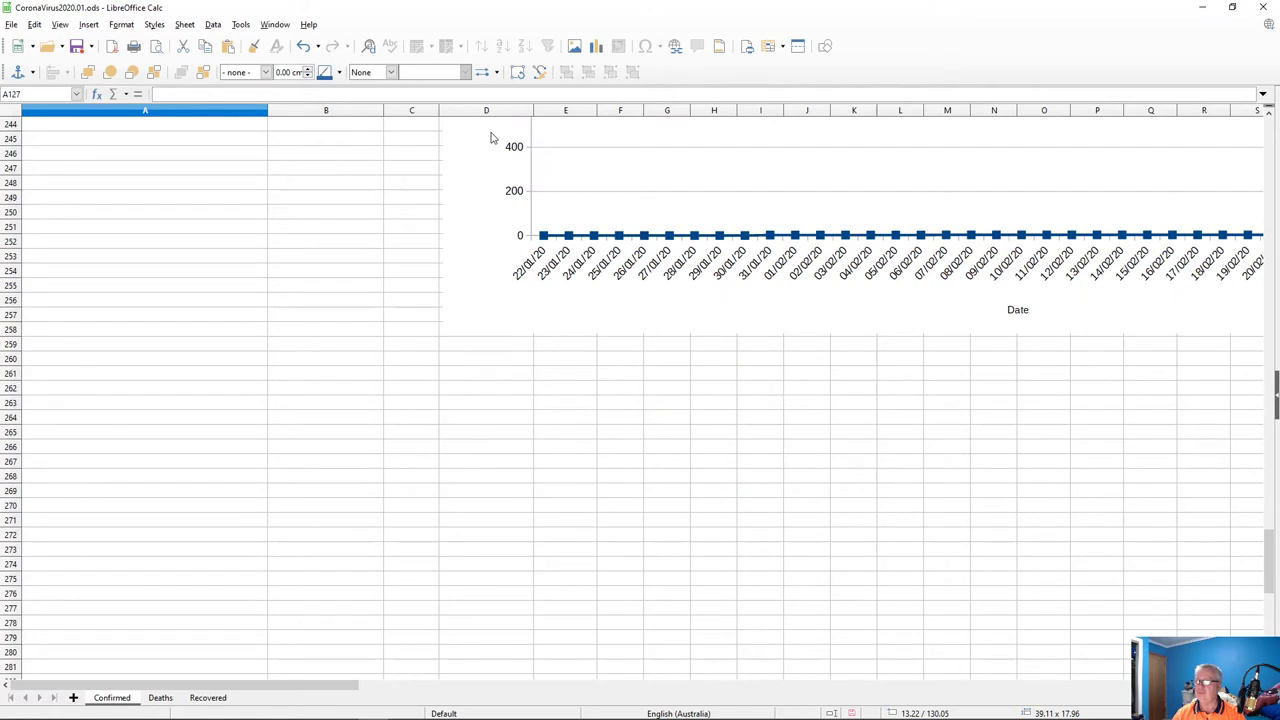
click(460, 184)
drag(458, 181, 481, 667)
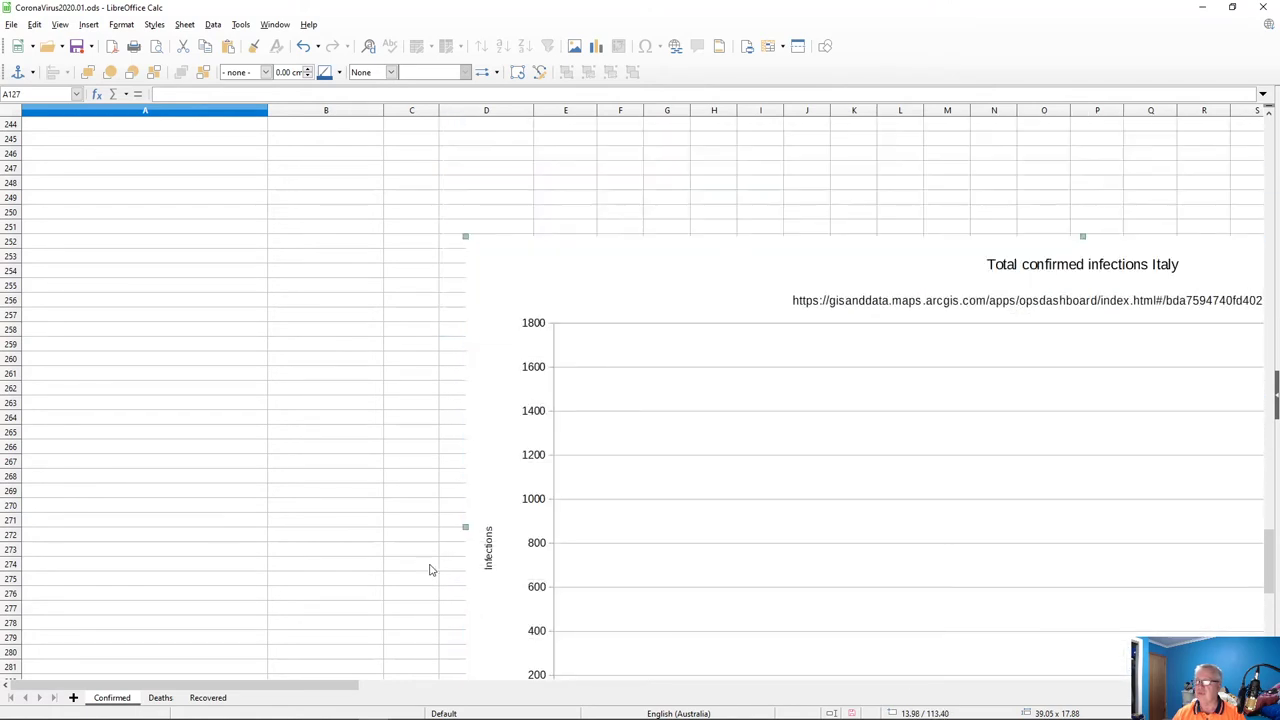
scroll(372, 514, down, 5)
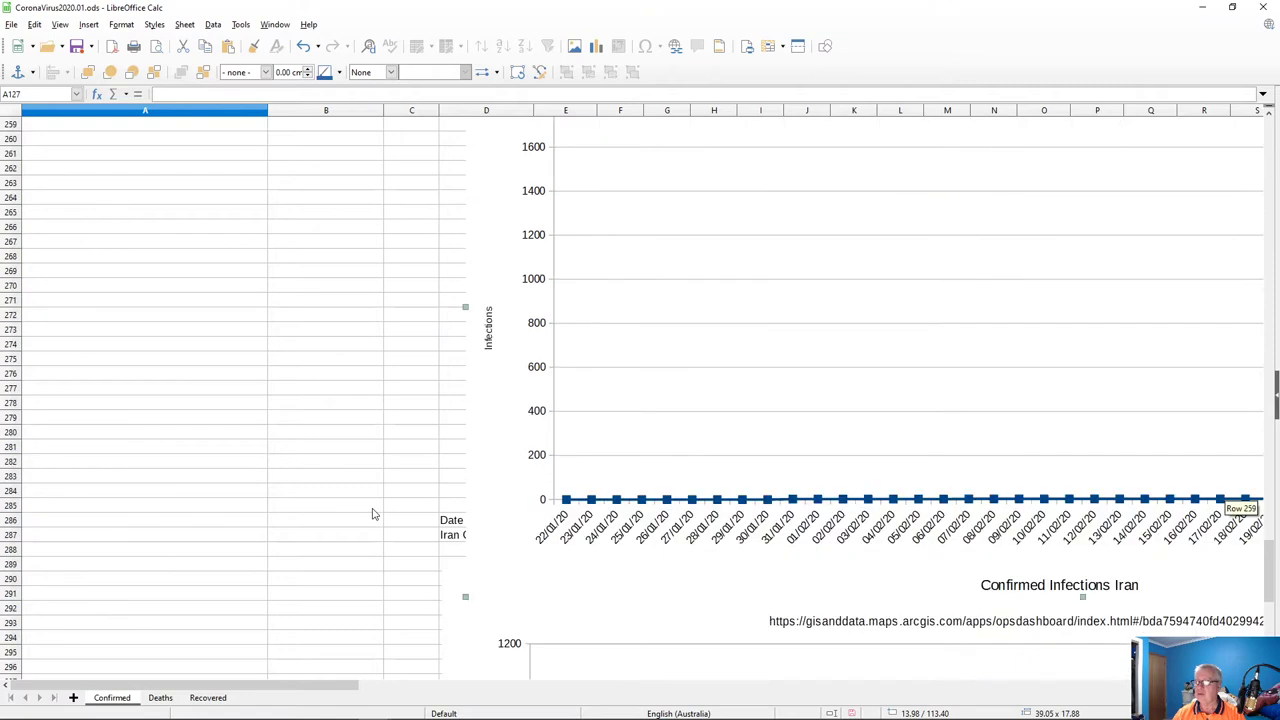
scroll(372, 514, up, 6)
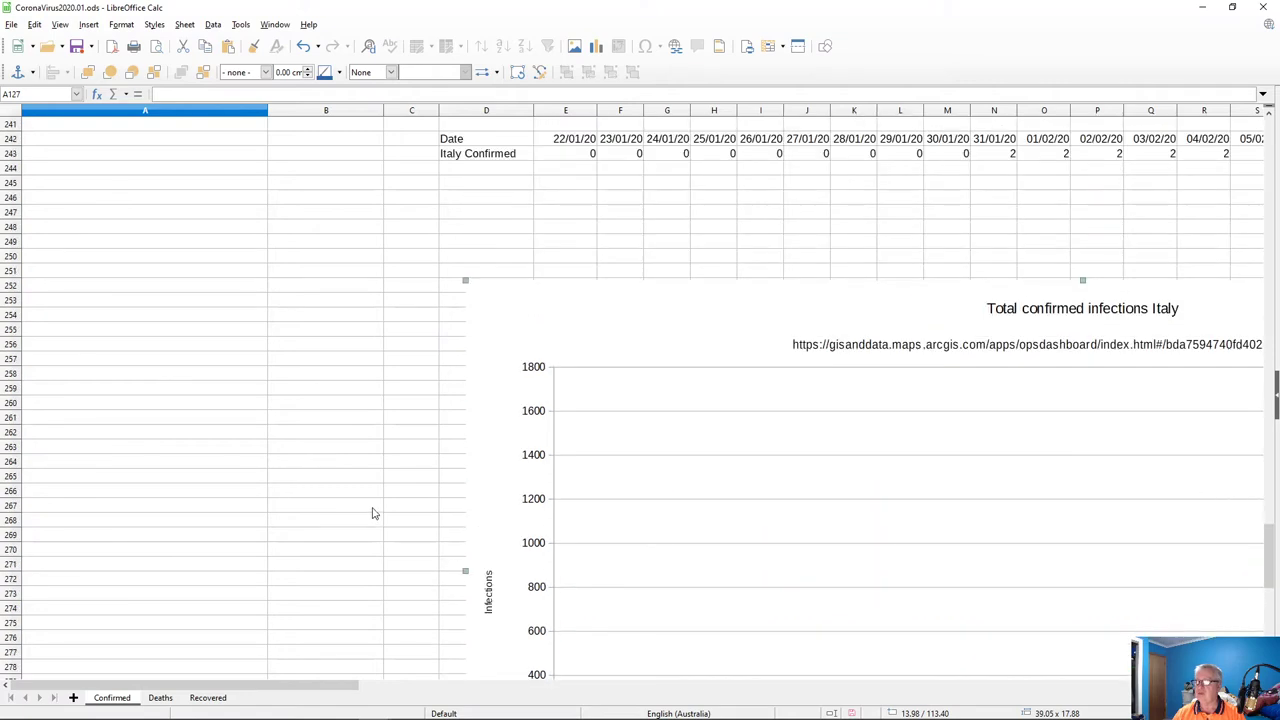
scroll(372, 514, up, 2)
click(499, 391)
drag(499, 391, 474, 291)
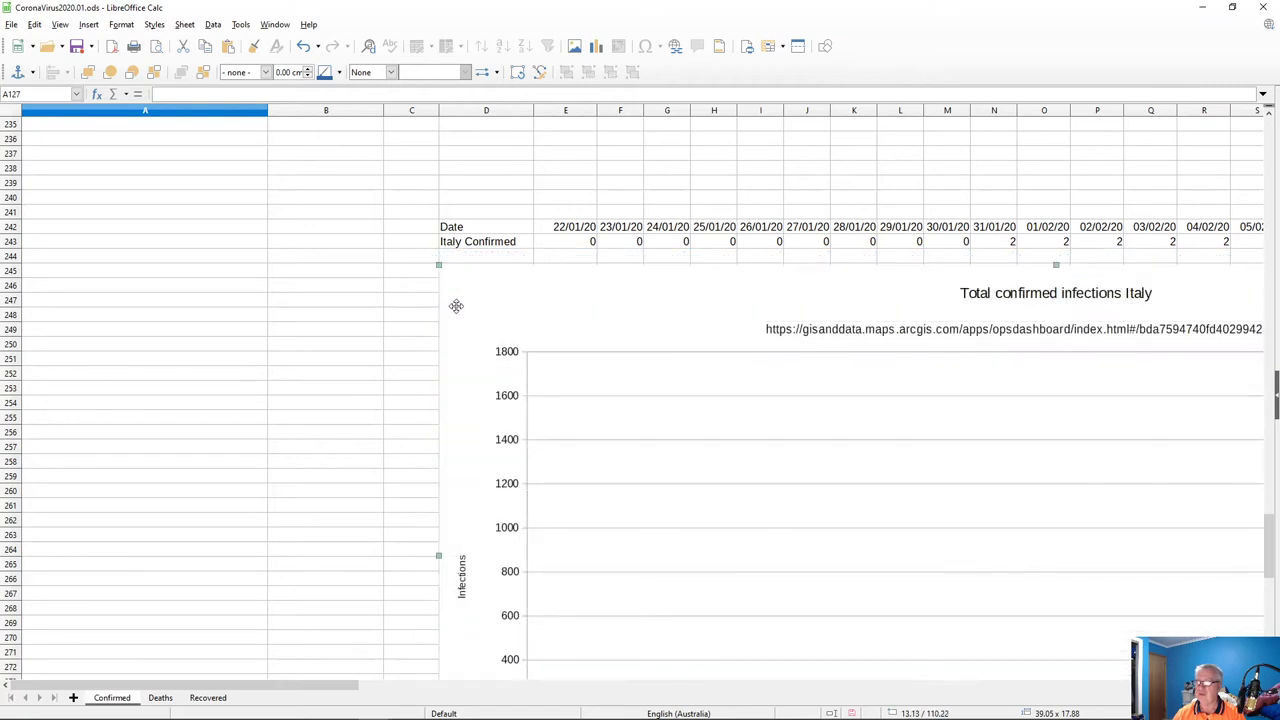
scroll(388, 404, down, 7)
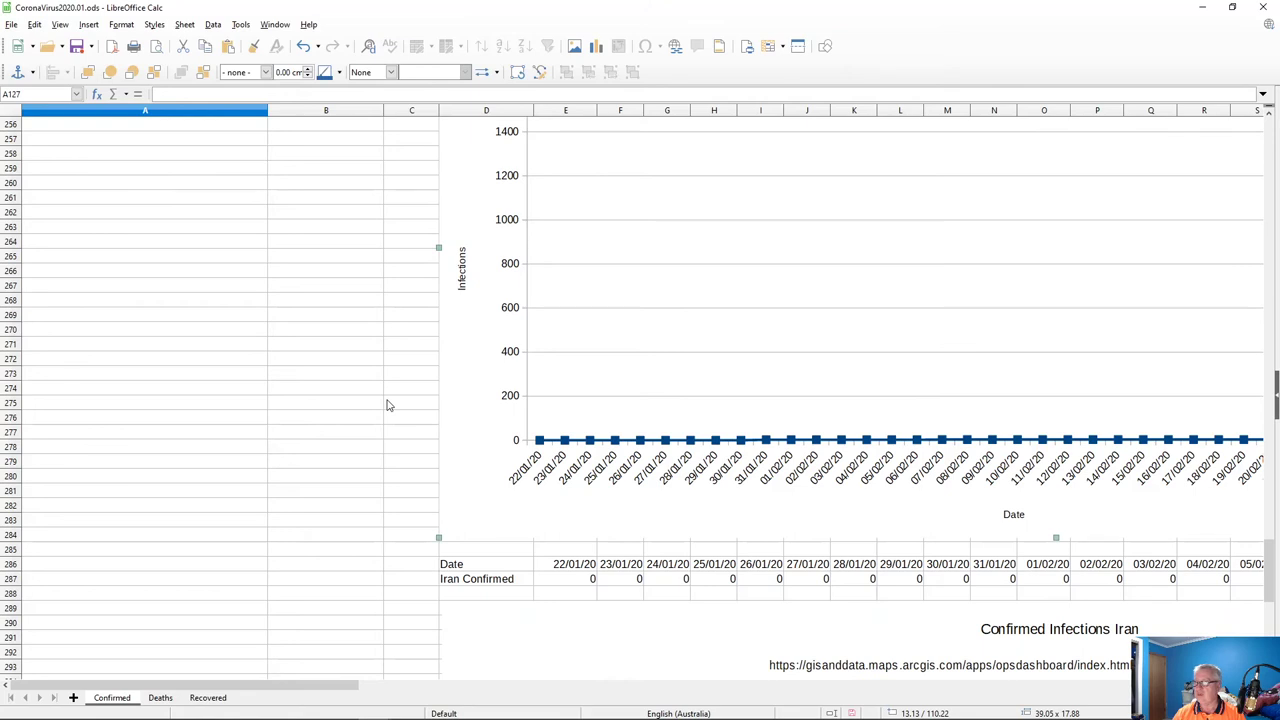
- Move the South Korea Confirmed Corona Virus Infections chart down into the empty rows above the Italy data, aligned with column D
scroll(388, 404, up, 17)
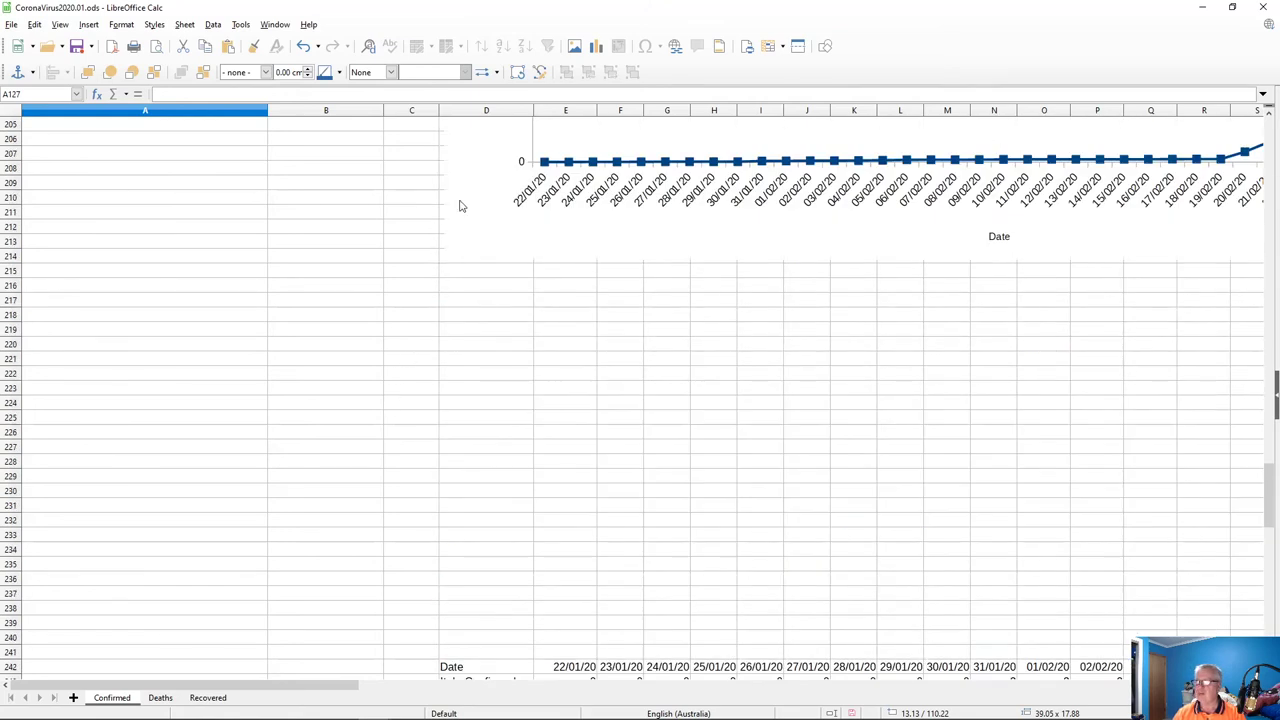
click(466, 194)
drag(464, 194, 461, 579)
scroll(405, 526, up, 7)
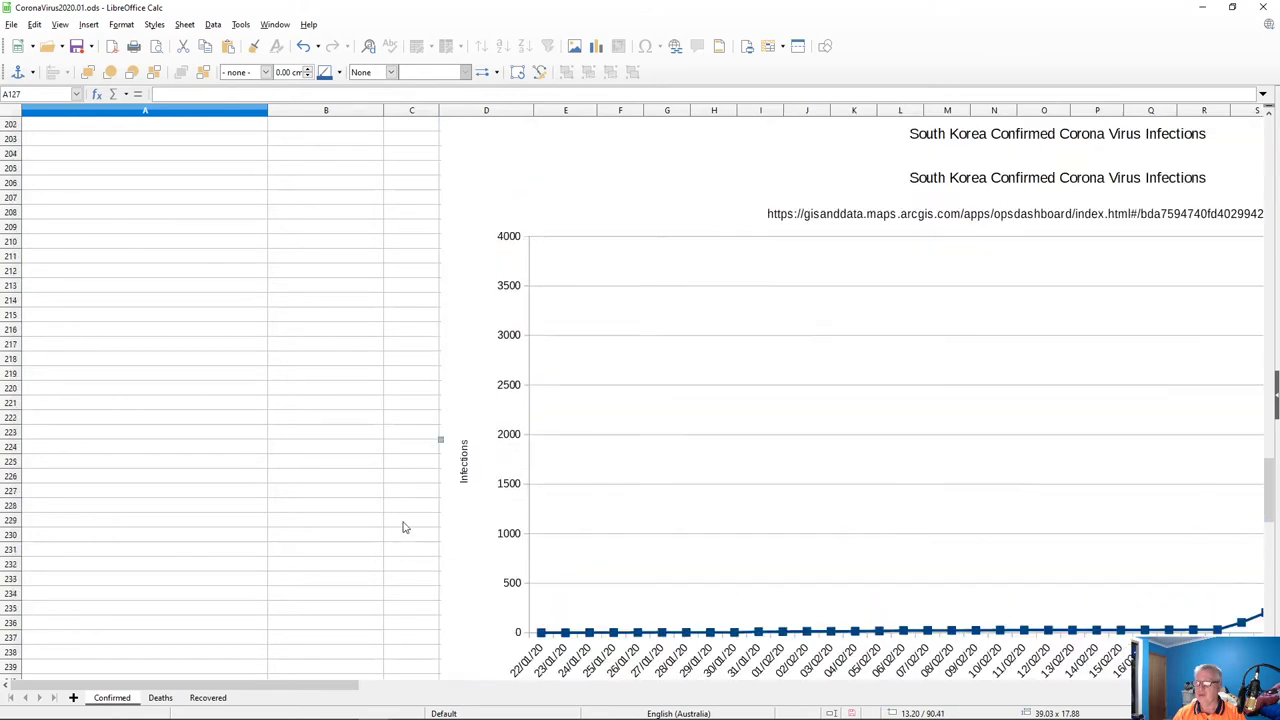
- Move the Global Infections over time chart down to just beneath the Global Confirmed row, clear of the inserted blank rows
scroll(405, 526, up, 9)
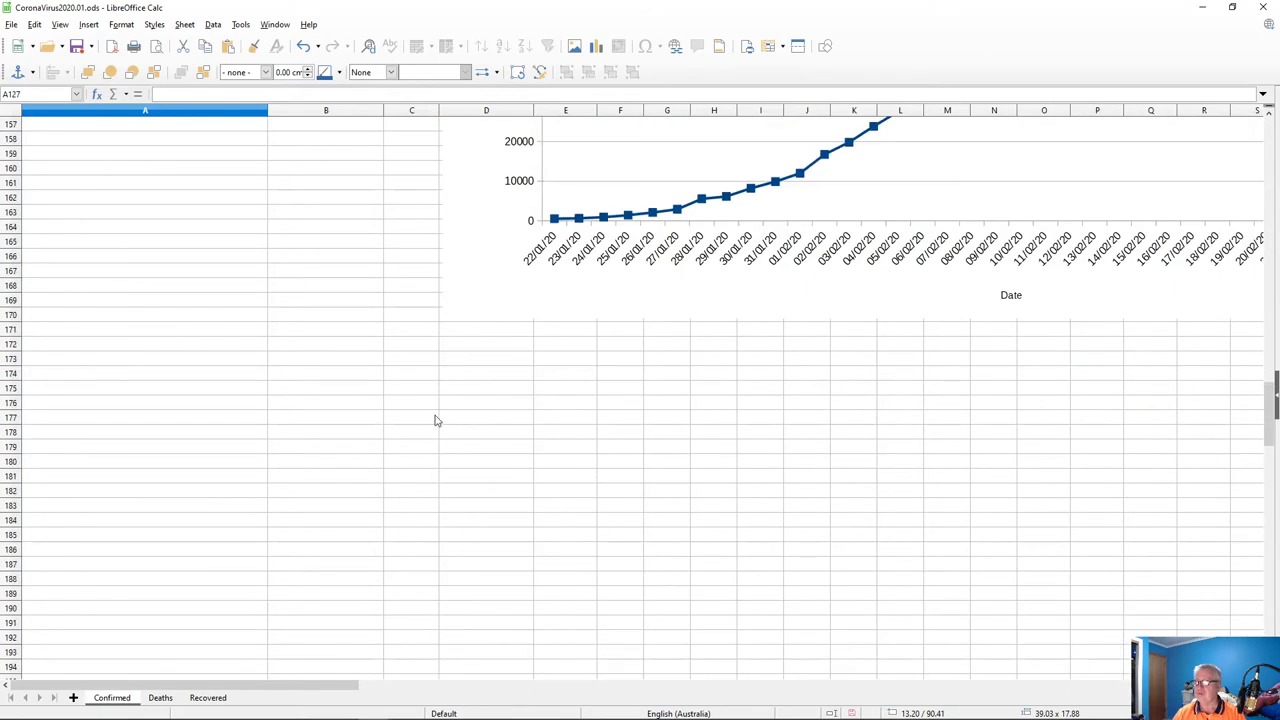
scroll(465, 376, down, 2)
click(459, 216)
drag(459, 216, 457, 596)
scroll(443, 547, up, 8)
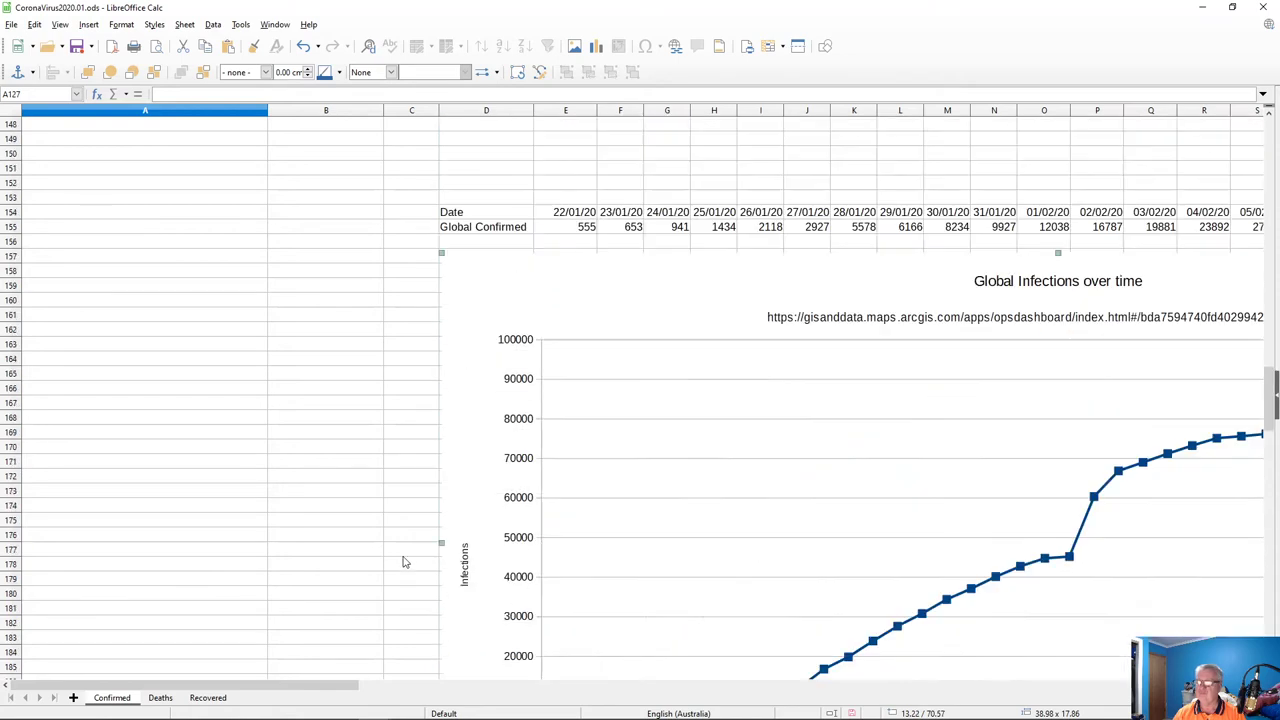
scroll(404, 559, up, 8)
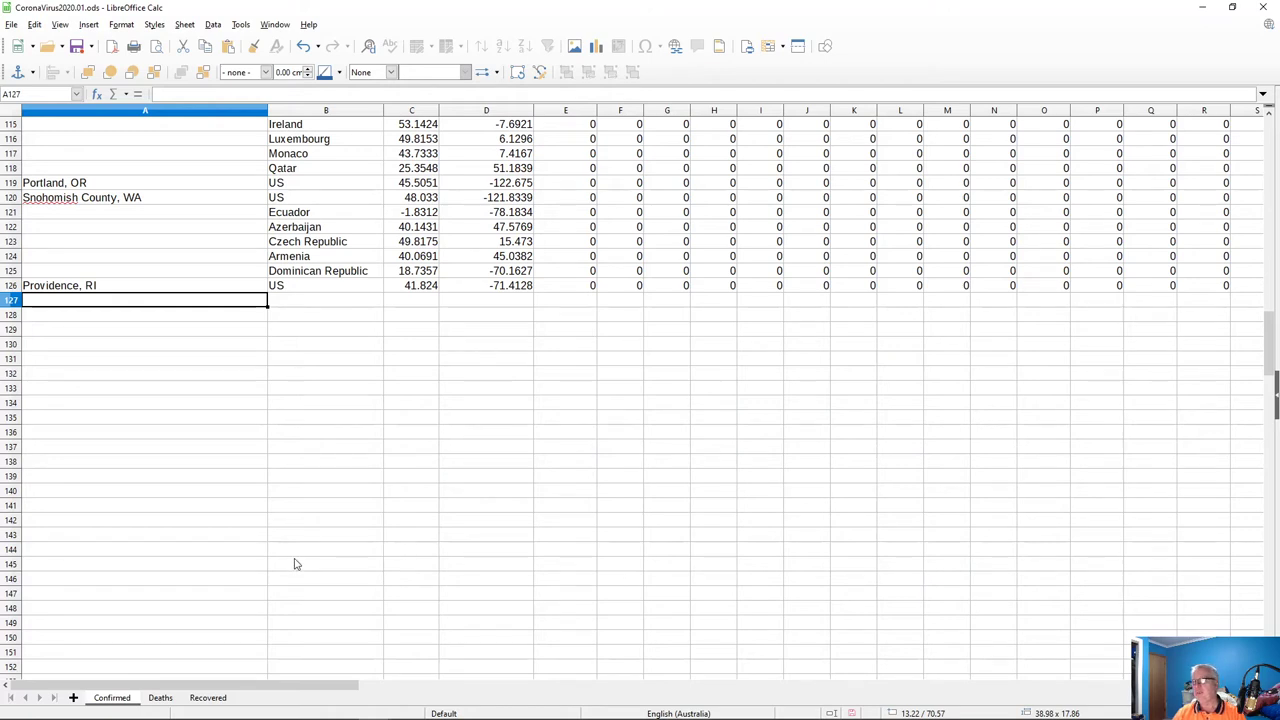
scroll(418, 533, down, 7)
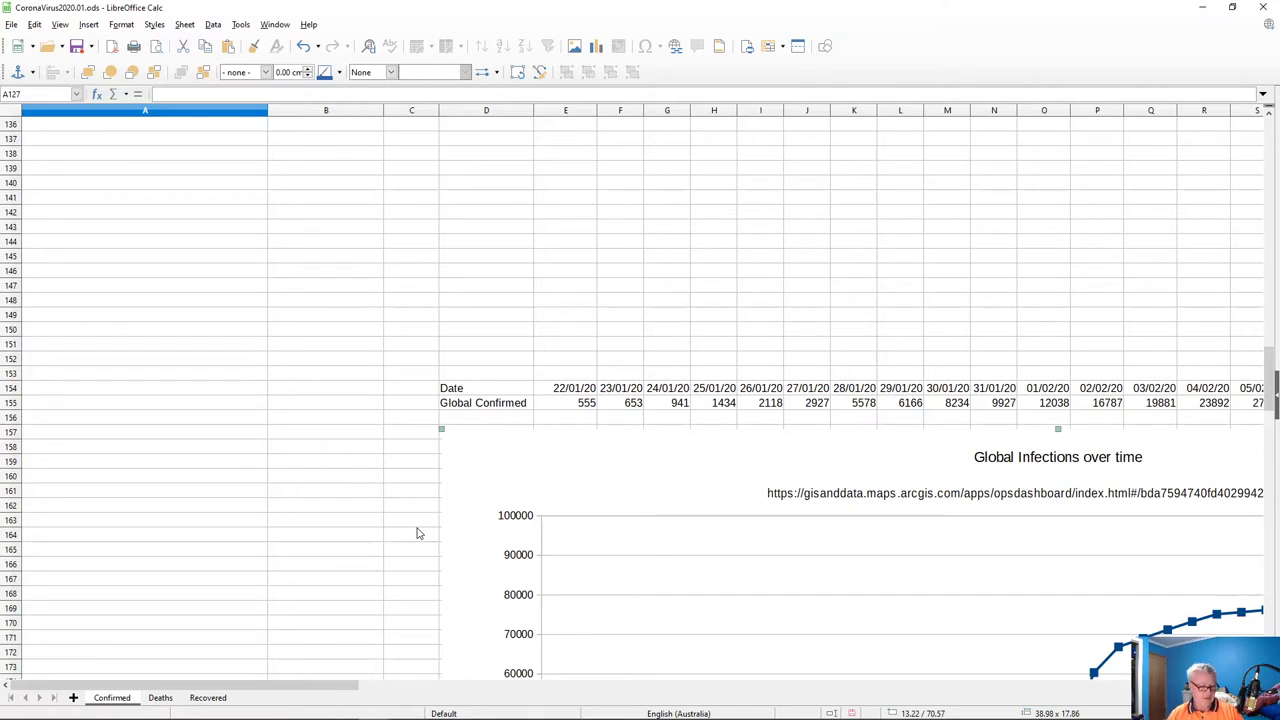
- Close the time_series_19-covid-Deaths.csv file and return to the first rows of the Confirmed sheet in CoronaVirus2020.01.ods
scroll(418, 533, up, 20)
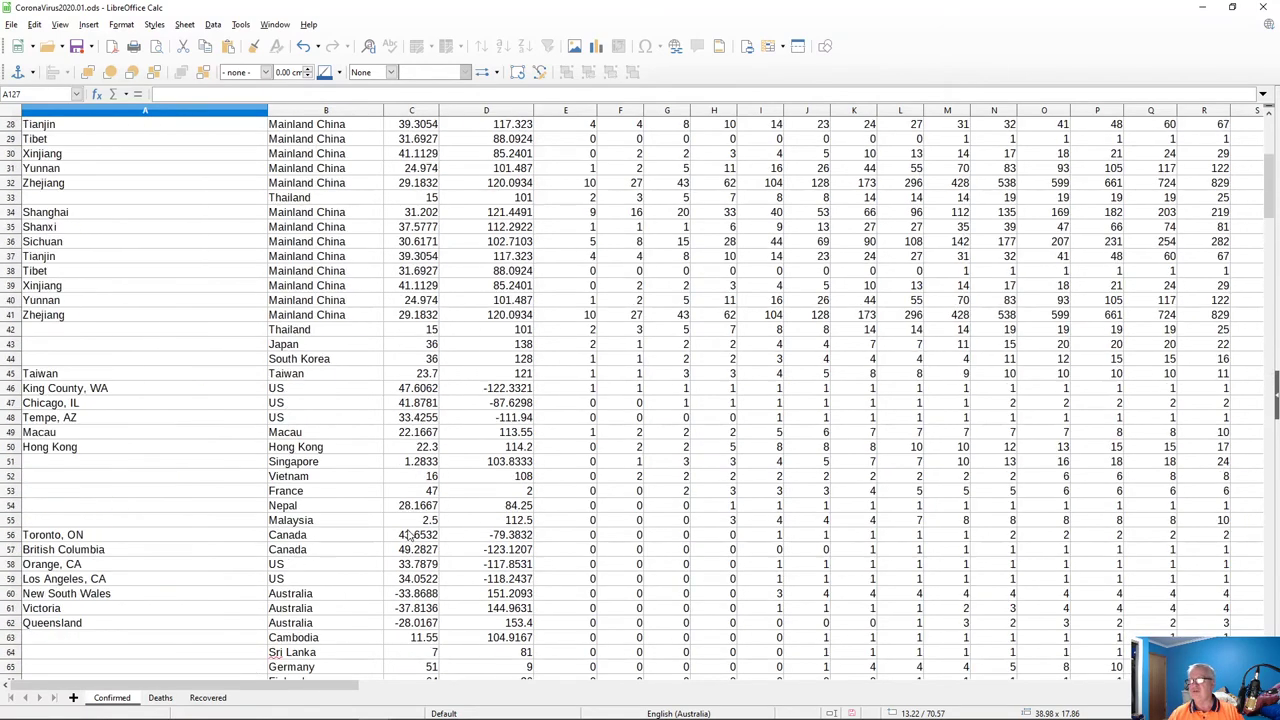
scroll(410, 537, up, 9)
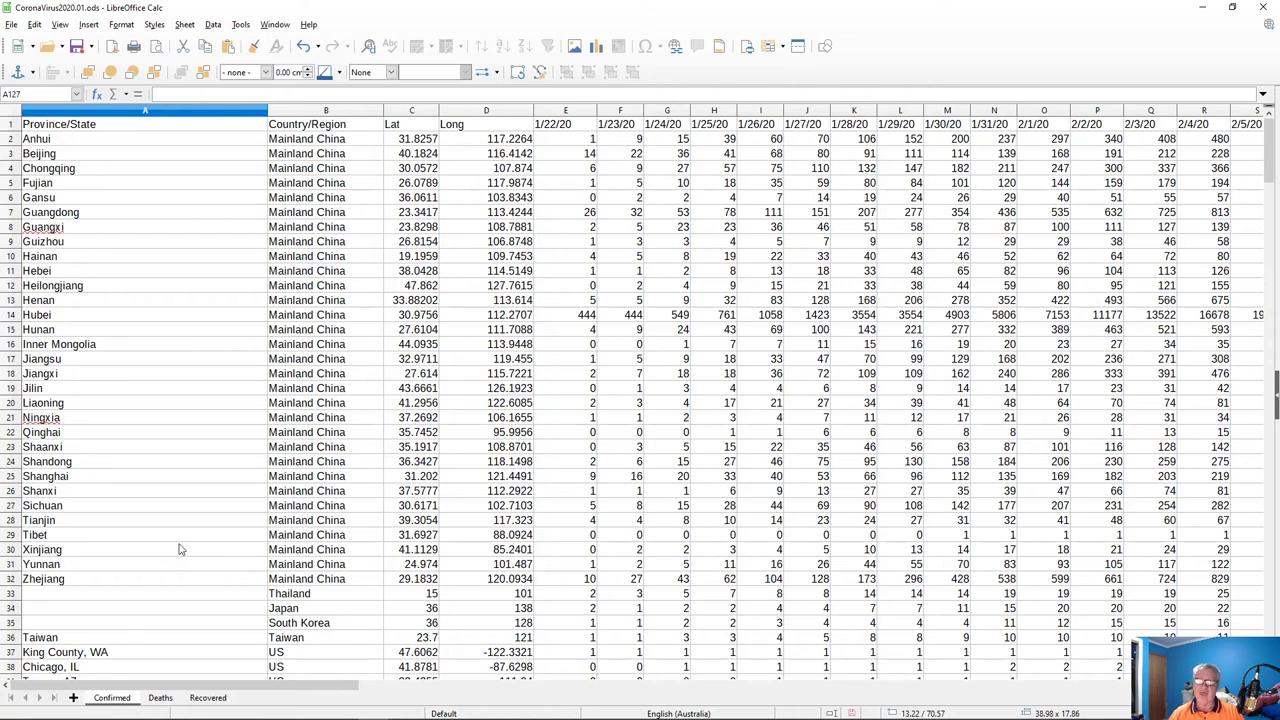
key(alt+Tab)
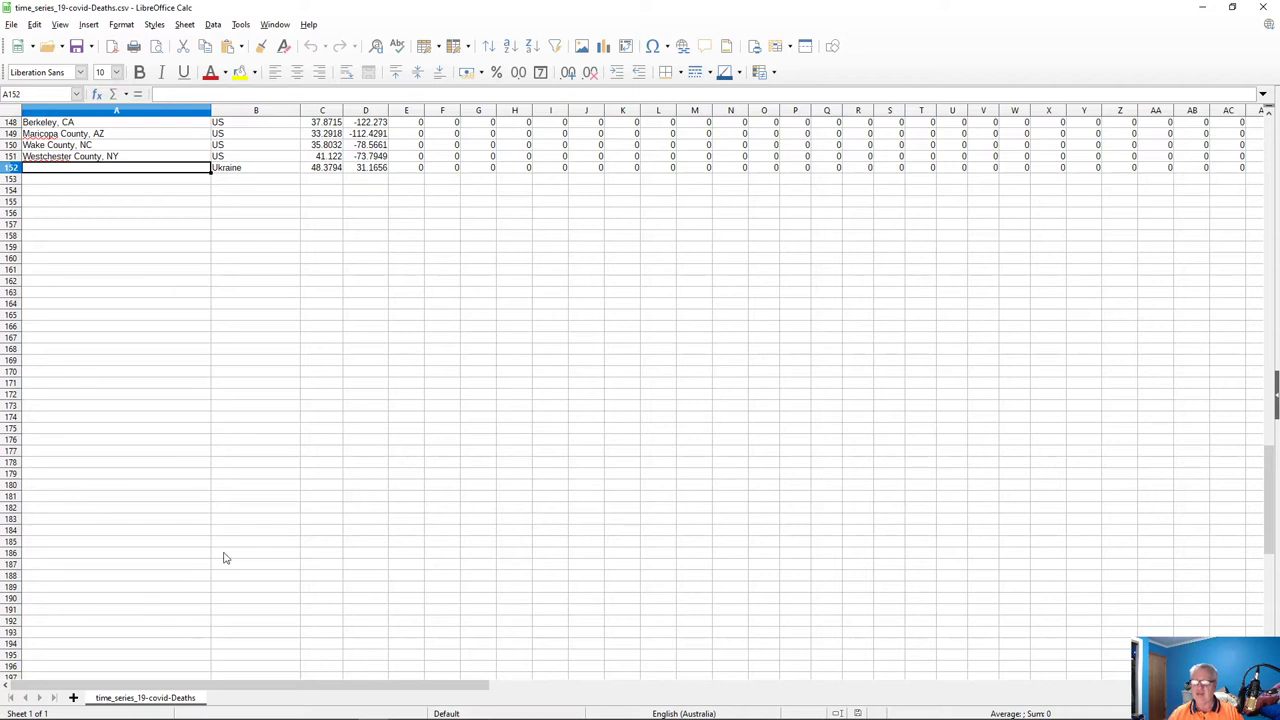
click(1263, 7)
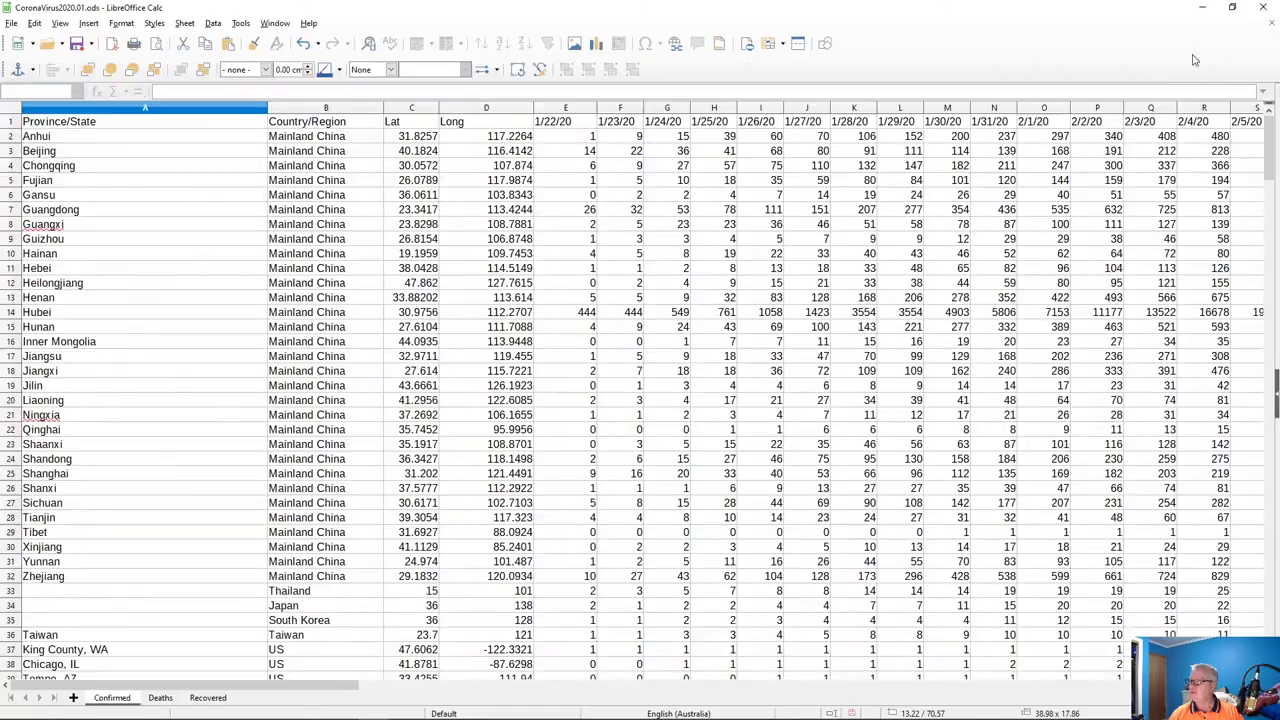
- Open time_series_19-covid-Confirmed.csv from the Corona2020 folder, accepting the default text import settings
key(alt+Tab)
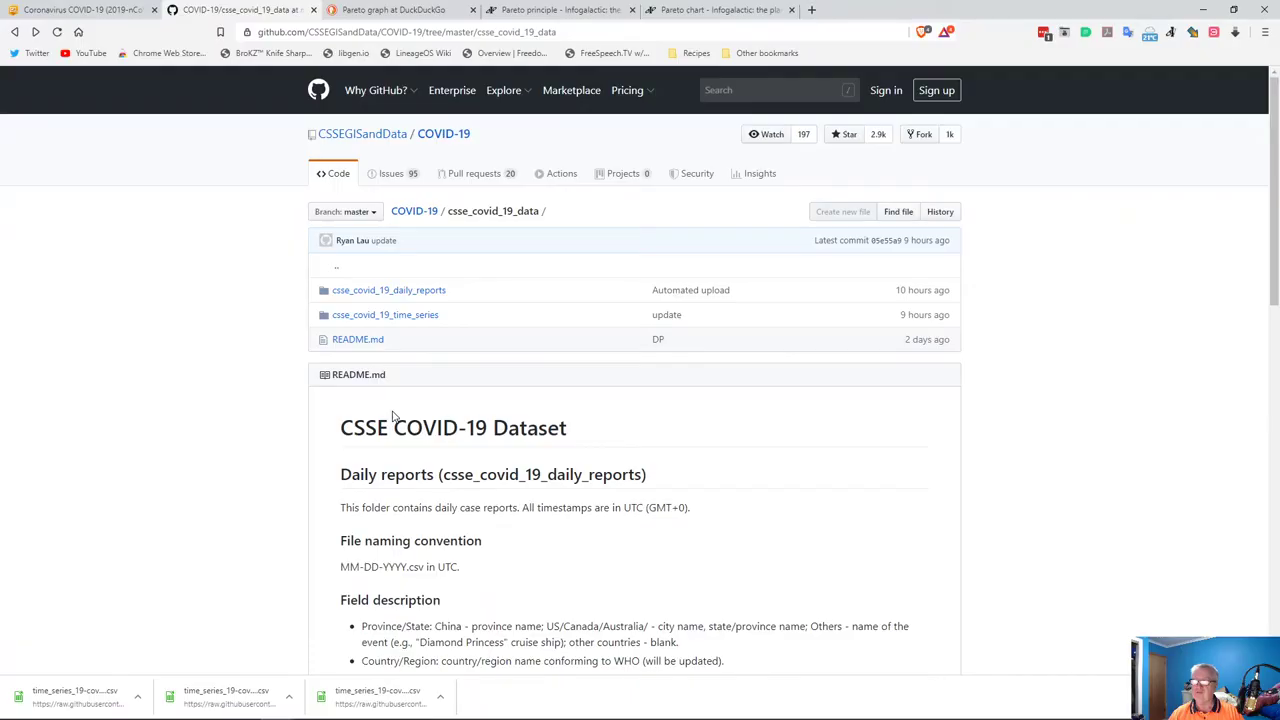
key(alt+Tab)
click(42, 46)
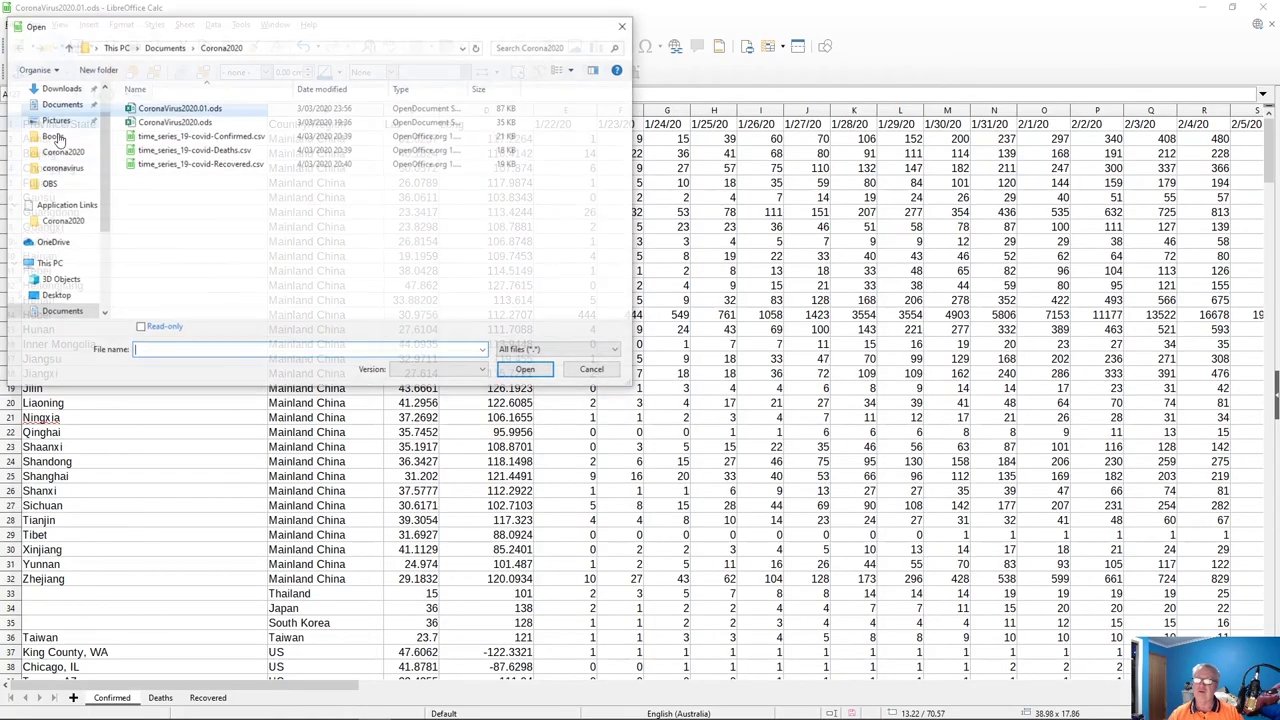
click(190, 137)
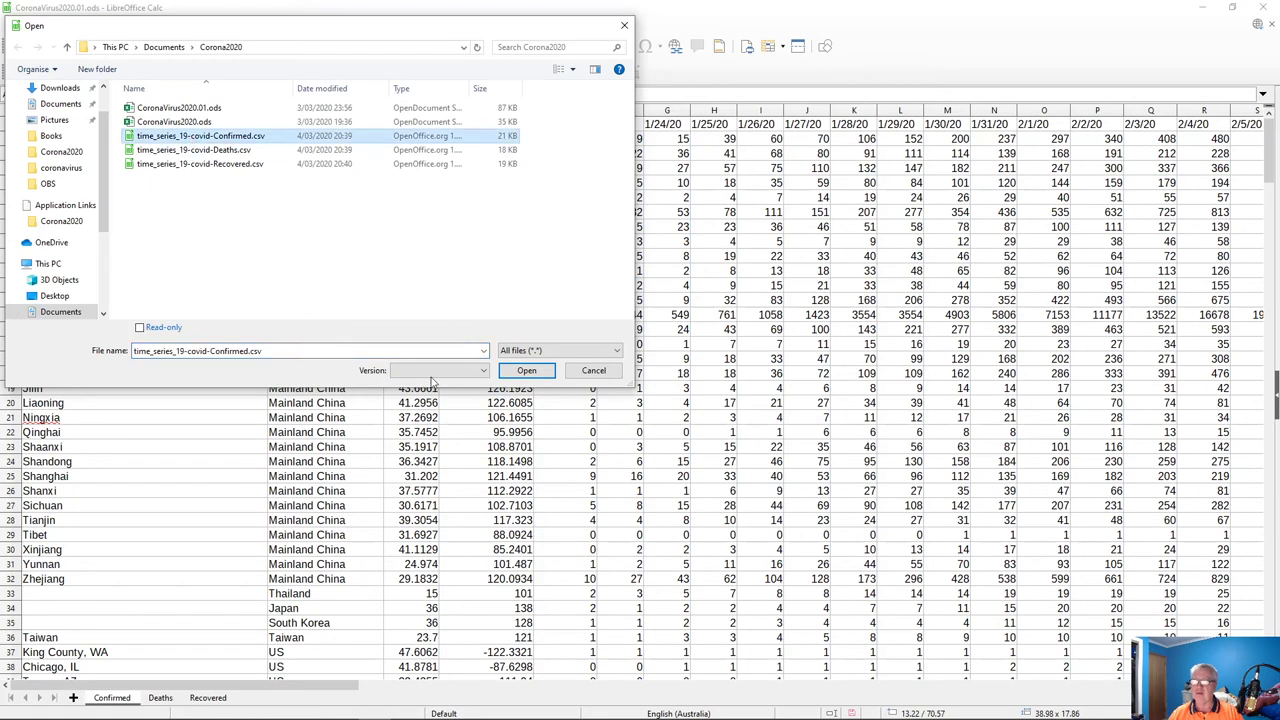
click(526, 370)
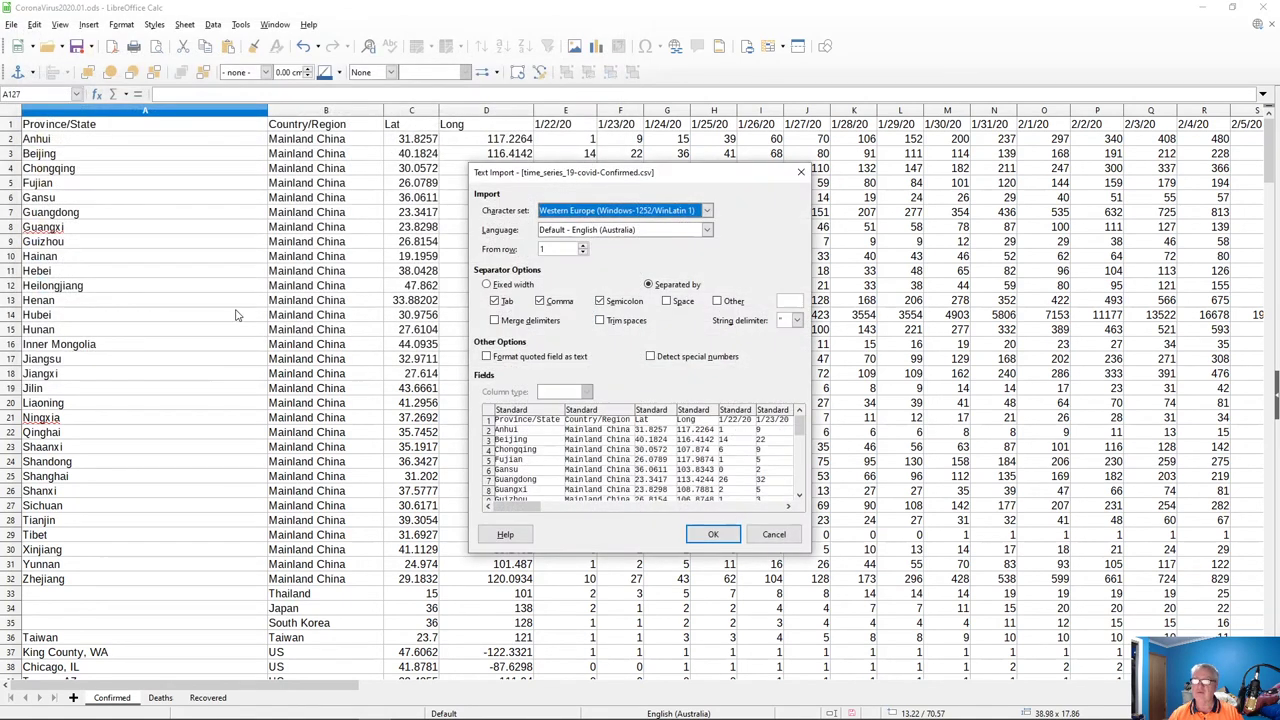
click(713, 534)
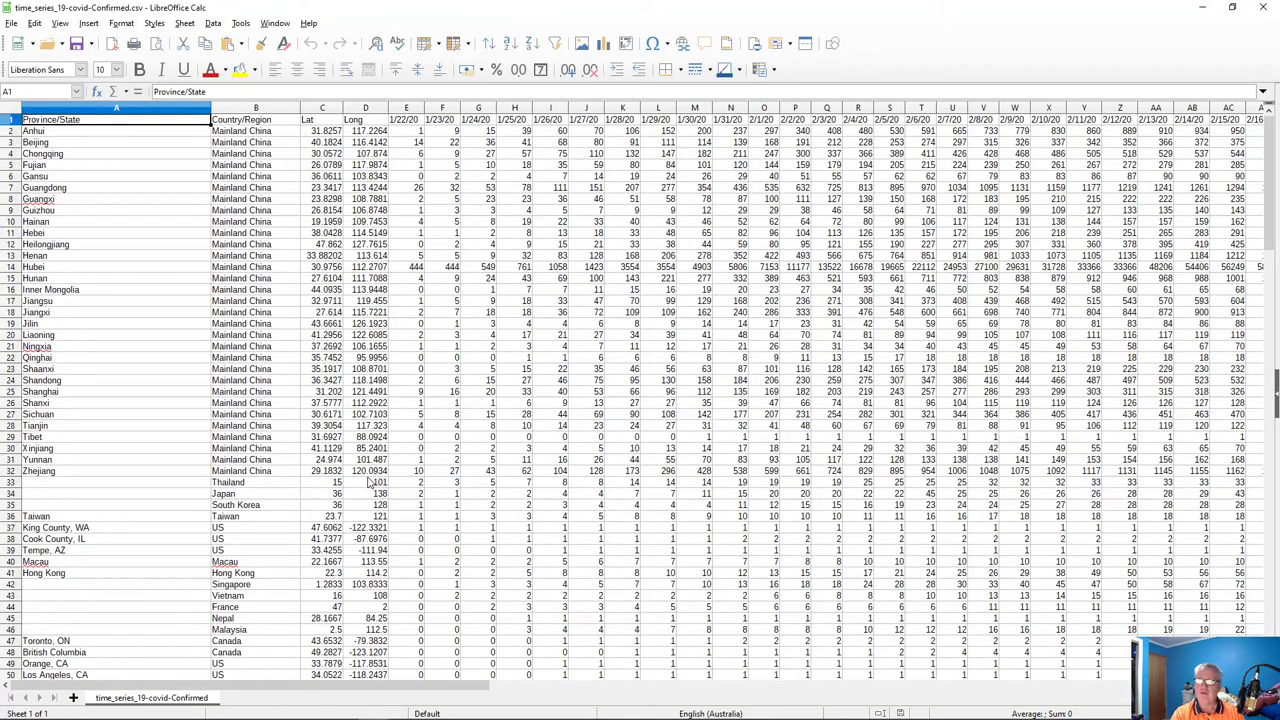
- Select the whole Confirmed CSV data block A1:AT152, including headers and every date column, and copy it
key(ctrl+shift+Down)
key(ctrl+shift+Down)
key(ctrl+shift+Down)
key(ctrl+shift+Down)
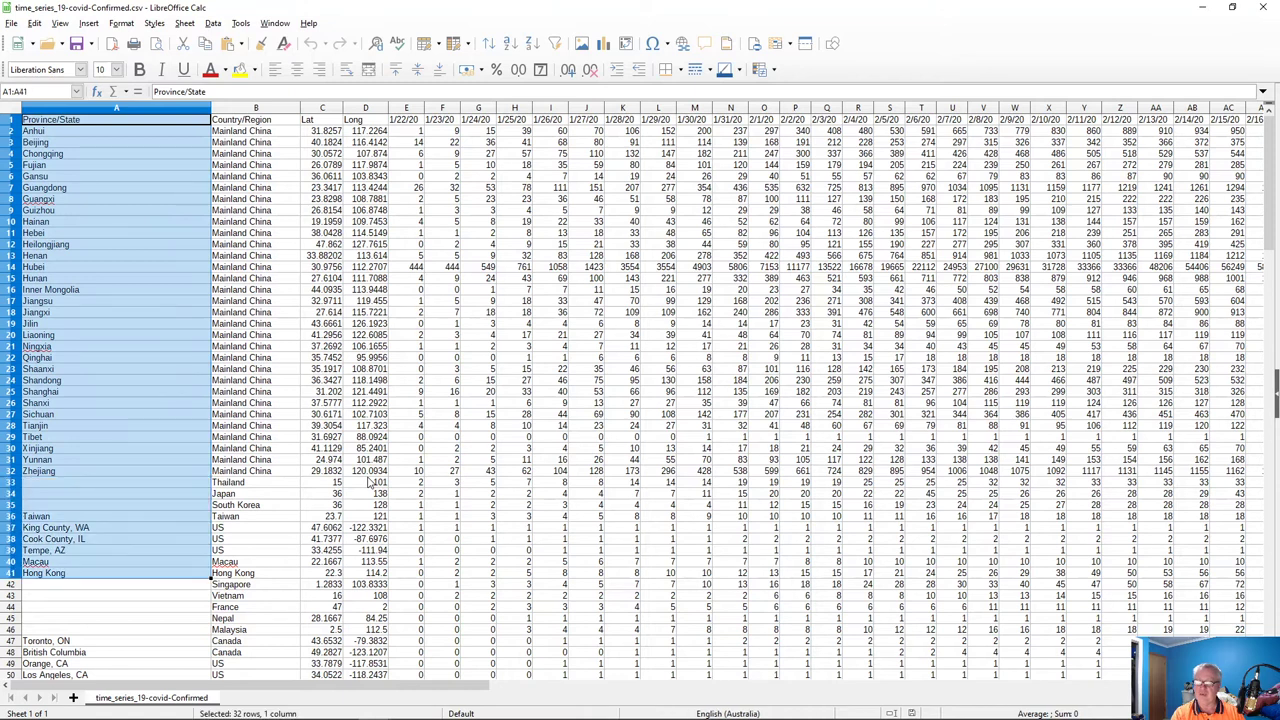
key(ctrl+shift+Down)
key(ctrl+shift+Down)
key(ctrl+shift+Down)
key(ctrl+shift+Down)
key(ctrl+shift+Down)
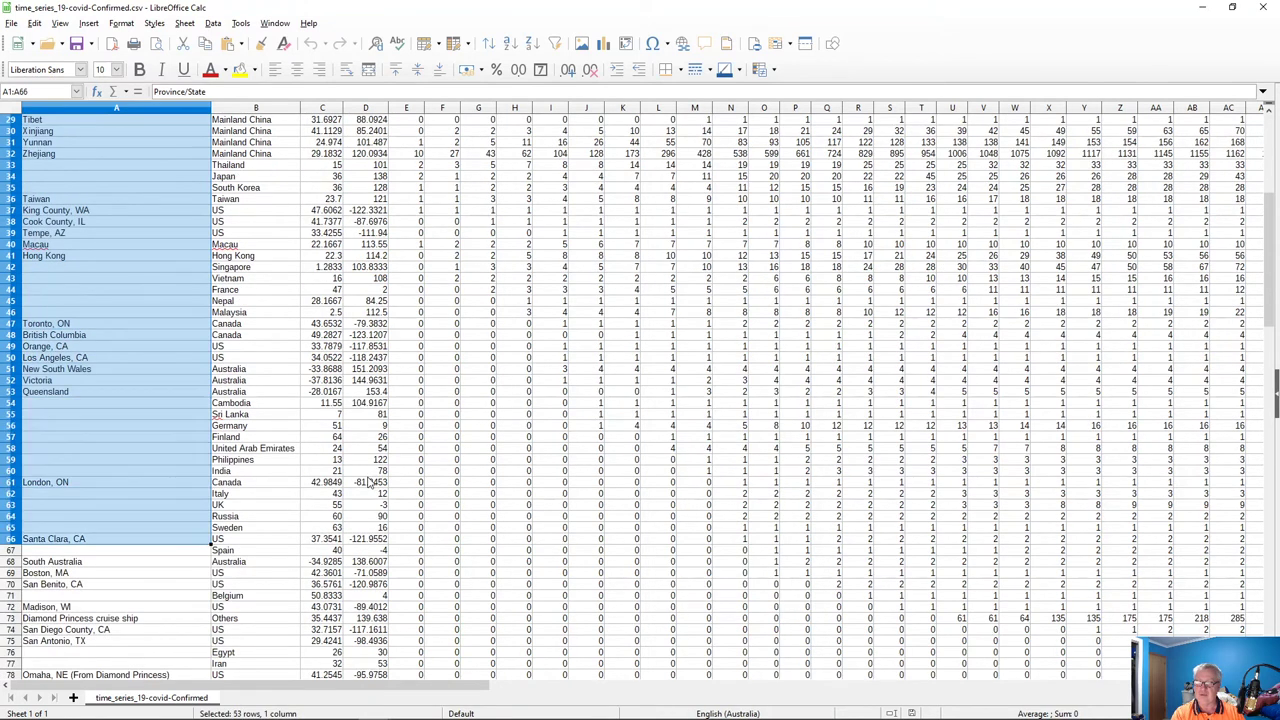
key(ctrl+shift+Right)
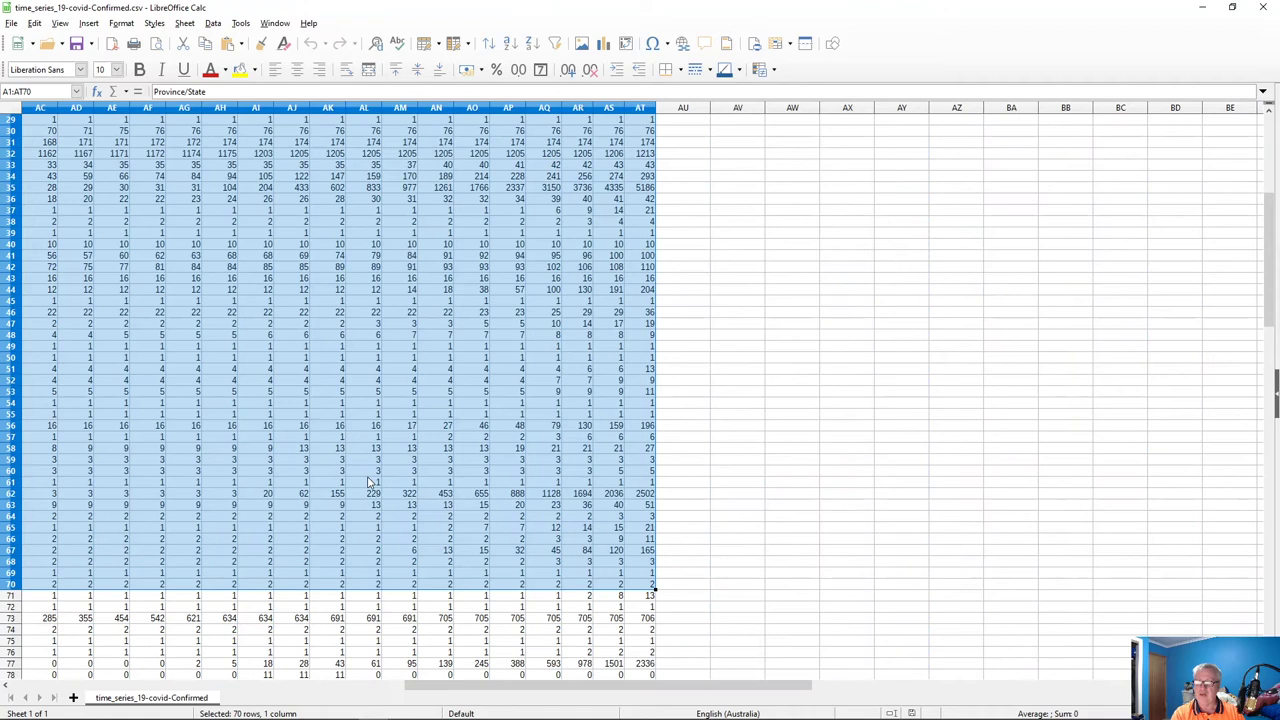
key(shift+Down)
key(shift+Down)
key(shift+Down)
key(shift+Down)
key(shift+Down)
key(shift+Down)
key(shift+Down)
key(shift+Down)
key(shift+Down)
key(shift+Down)
key(shift+Down)
key(shift+Down)
key(shift+Down)
key(shift+Down)
key(shift+Down)
key(shift+Down)
key(shift+Down)
key(shift+Down)
key(shift+Down)
key(shift+Down)
key(shift+Down)
key(shift+Down)
key(shift+Down)
key(shift+Down)
key(shift+Down)
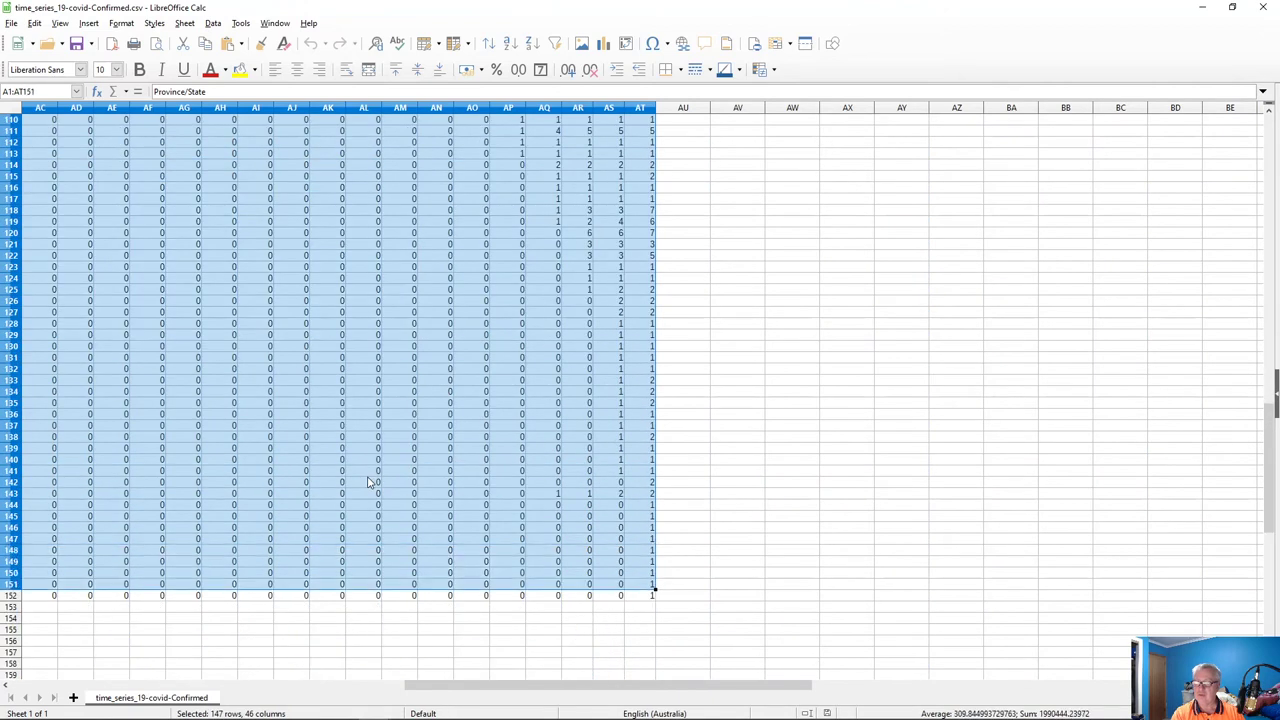
key(shift+Down)
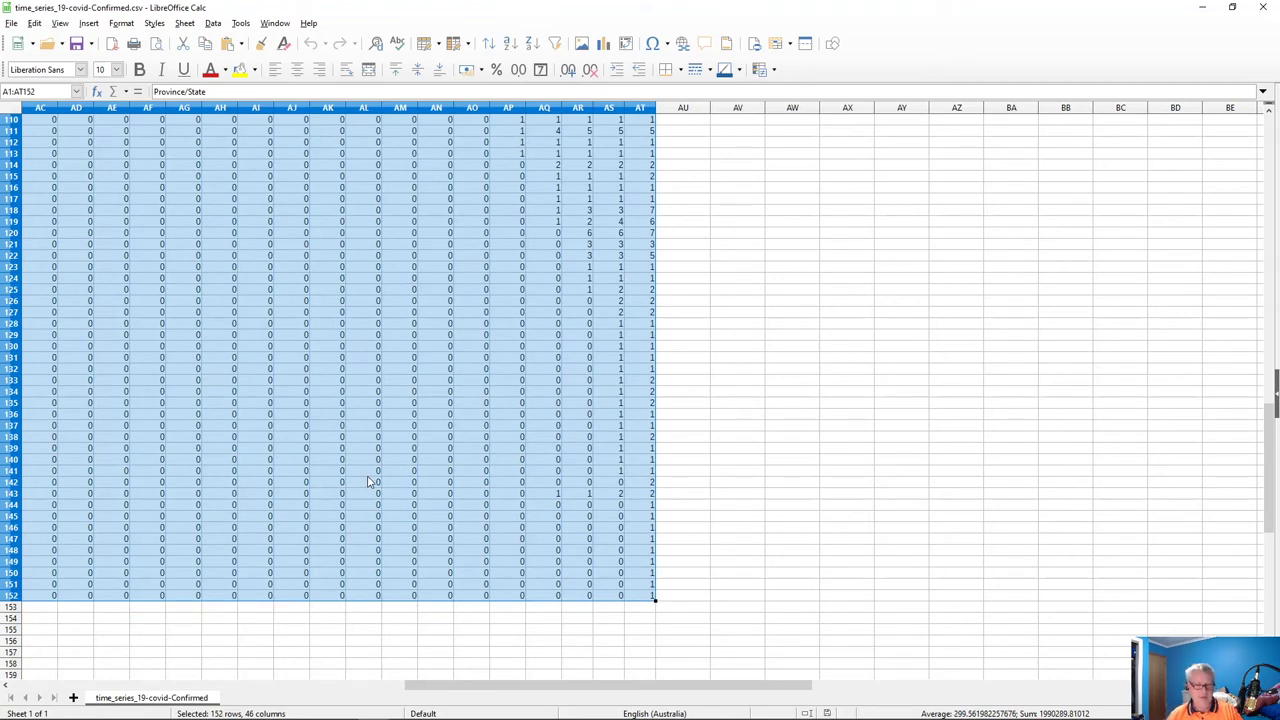
key(ctrl+c)
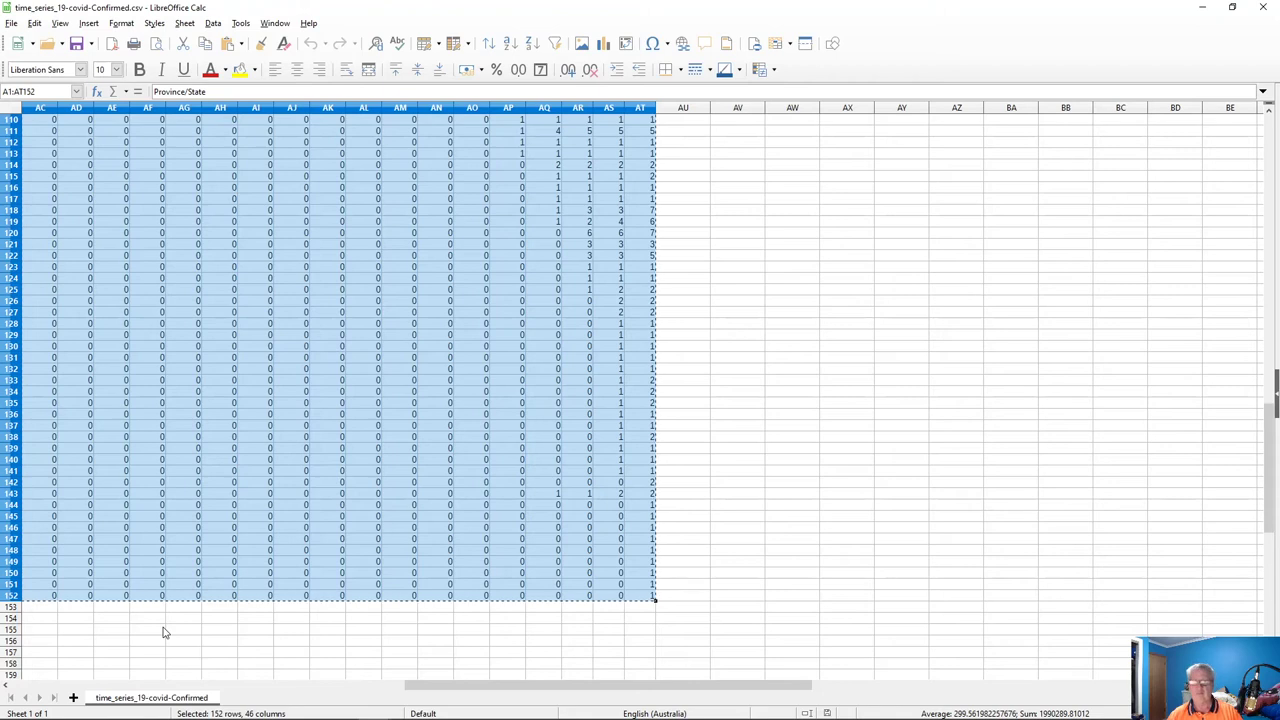
- Paste the copied data at A1 of the Confirmed sheet in CoronaVirus2020.01.ods, overwriting the existing cells
key(alt+Tab)
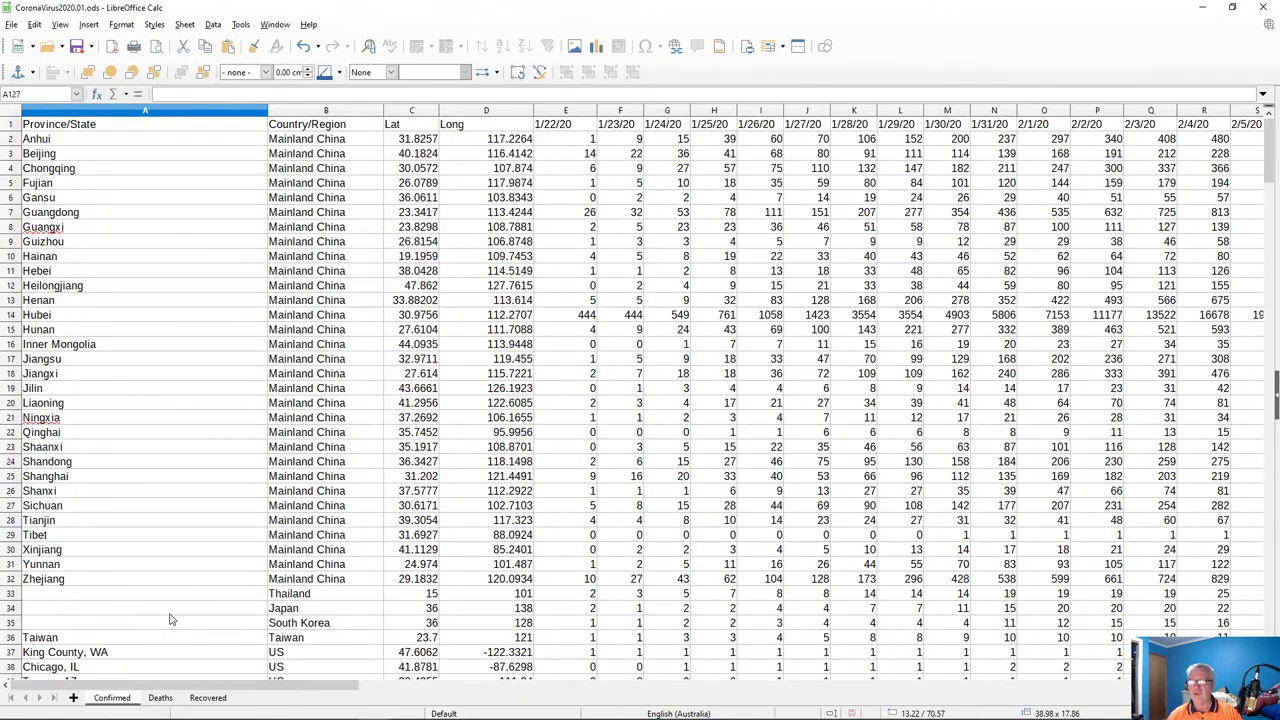
scroll(170, 620, down, 3)
scroll(170, 620, up, 3)
click(75, 129)
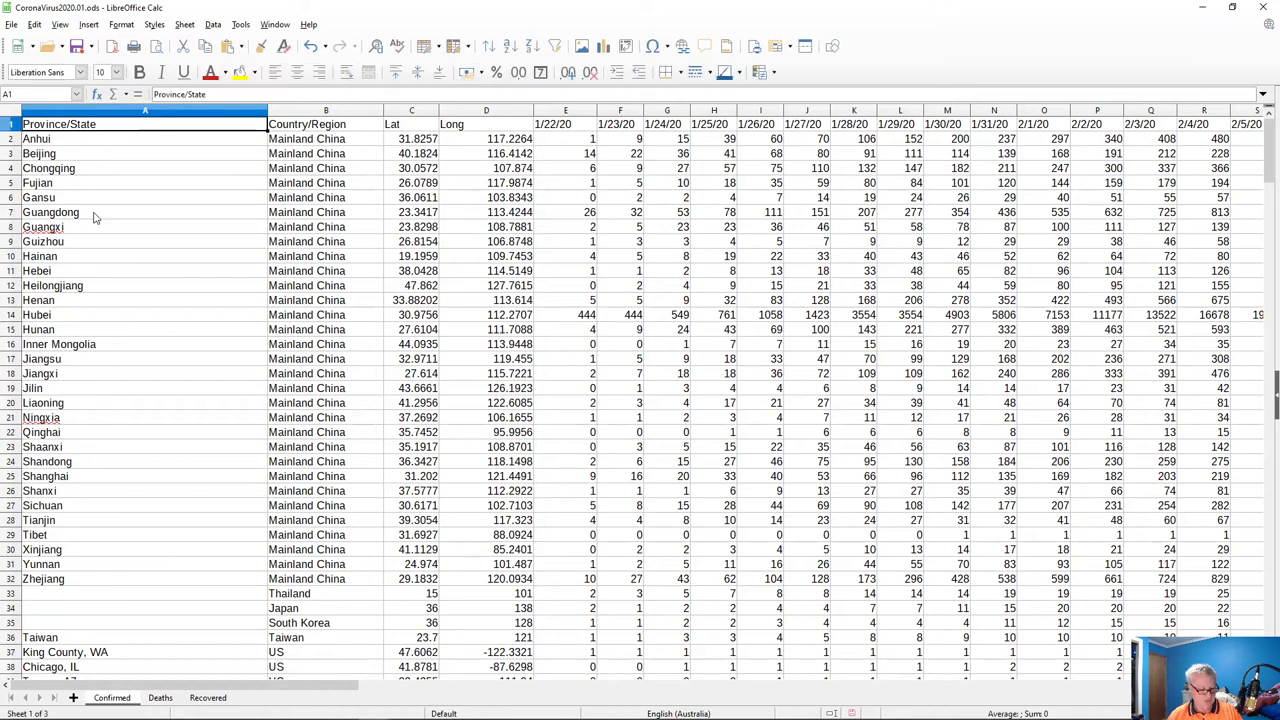
key(ctrl+v)
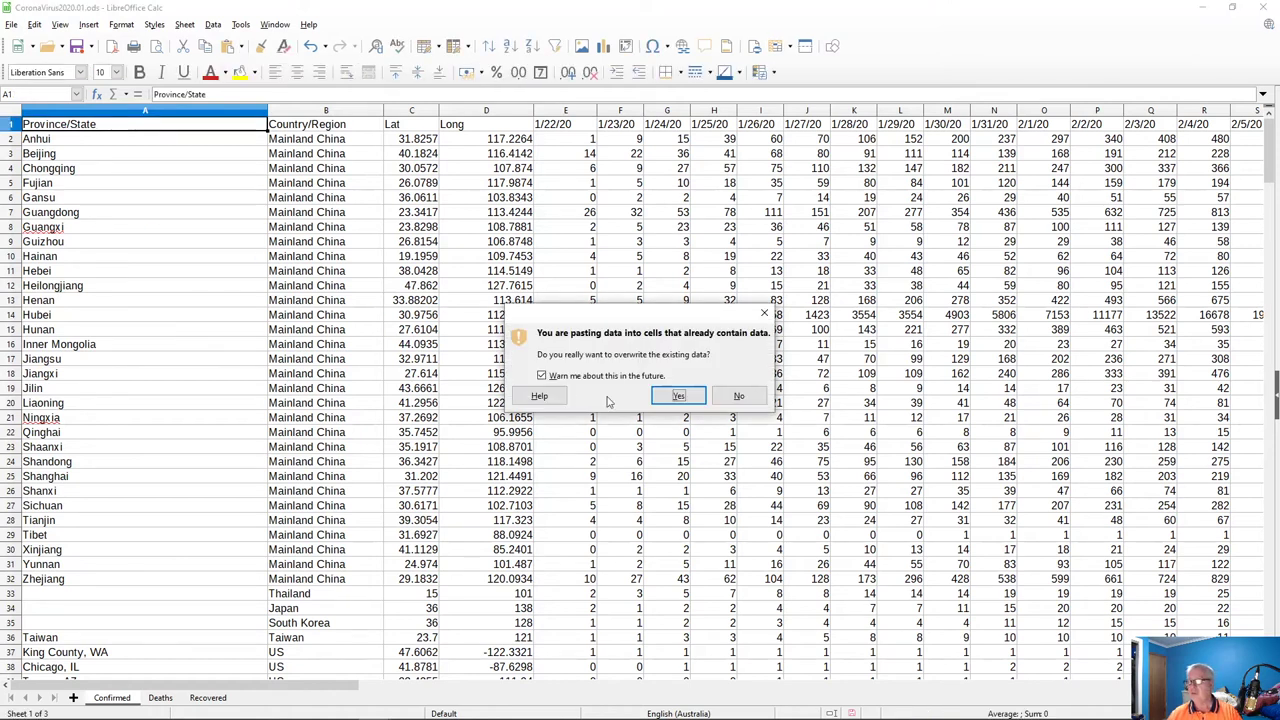
click(678, 397)
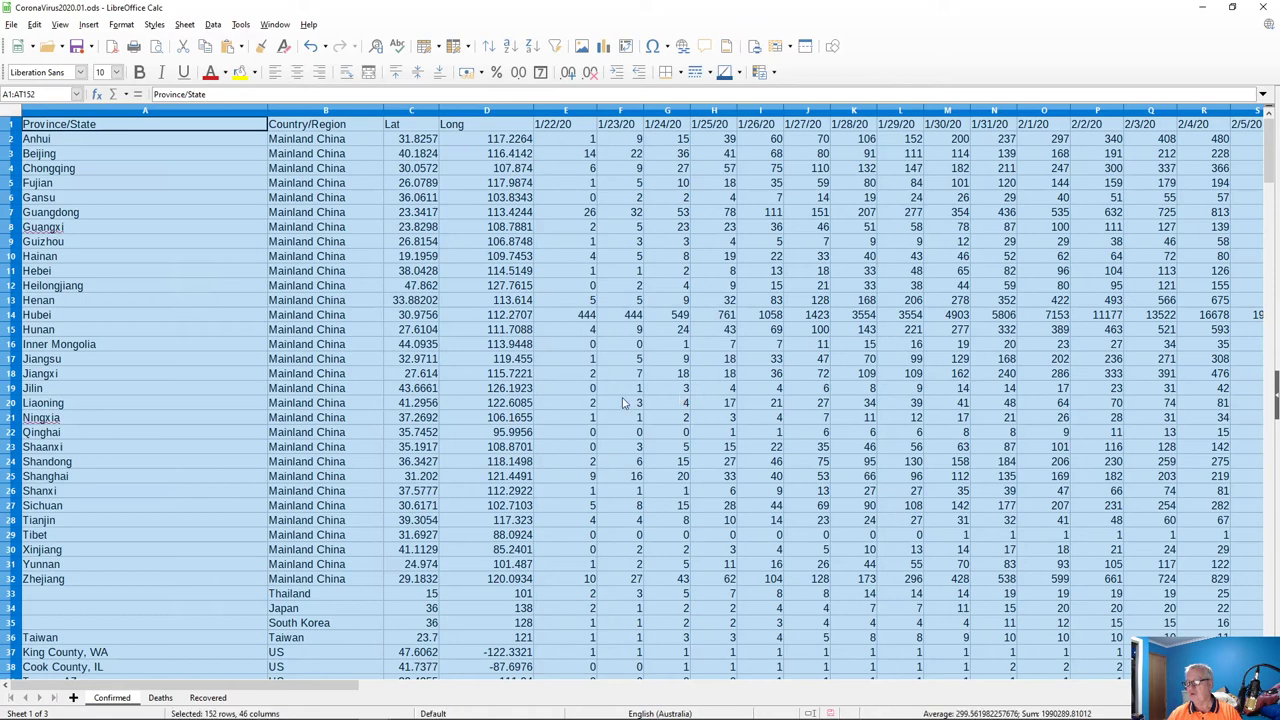
- Extend the Global Confirmed formula for 22/01/20 in E155 to =SUM(E2:E152) and copy that cell
scroll(494, 447, down, 13)
scroll(494, 447, down, 20)
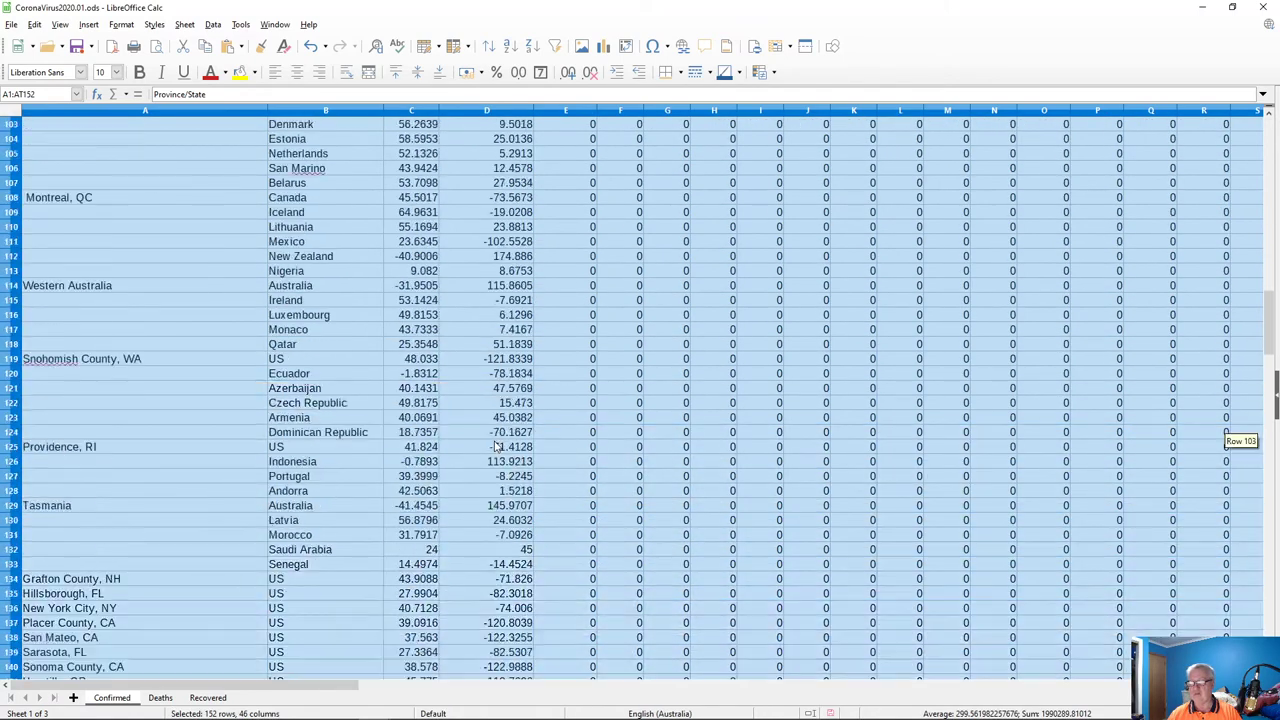
scroll(494, 447, up, 2)
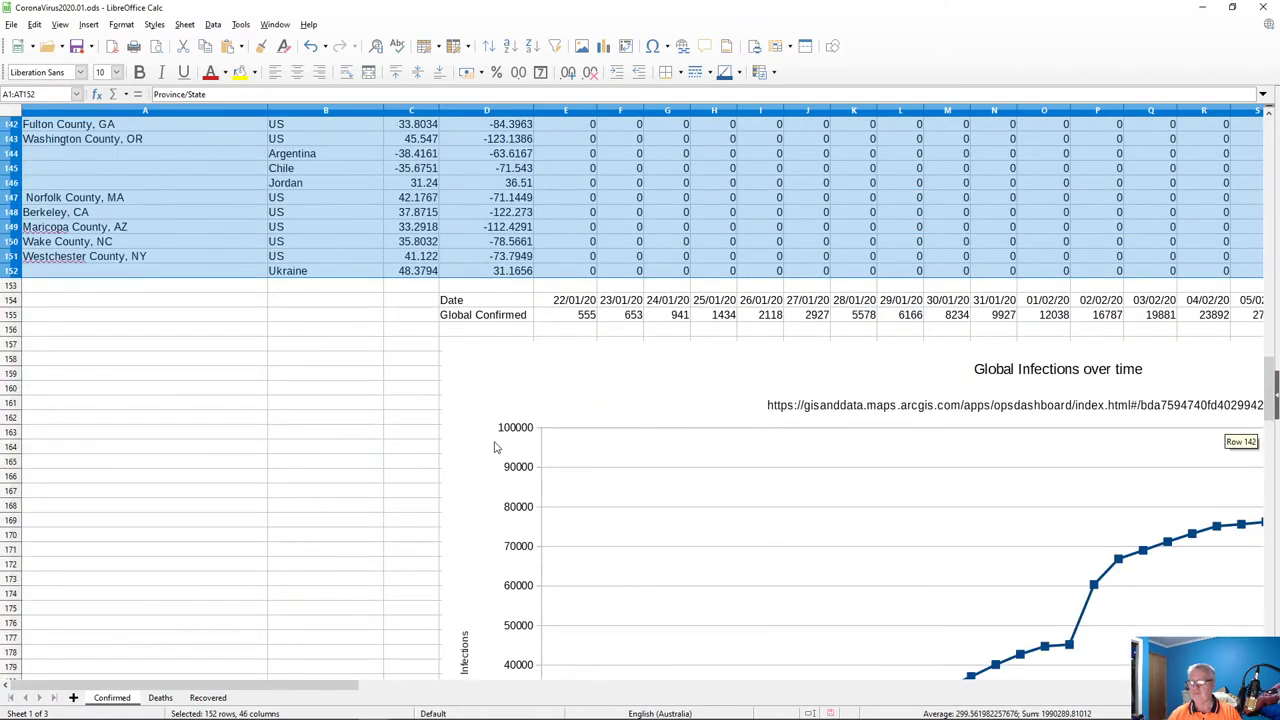
click(575, 315)
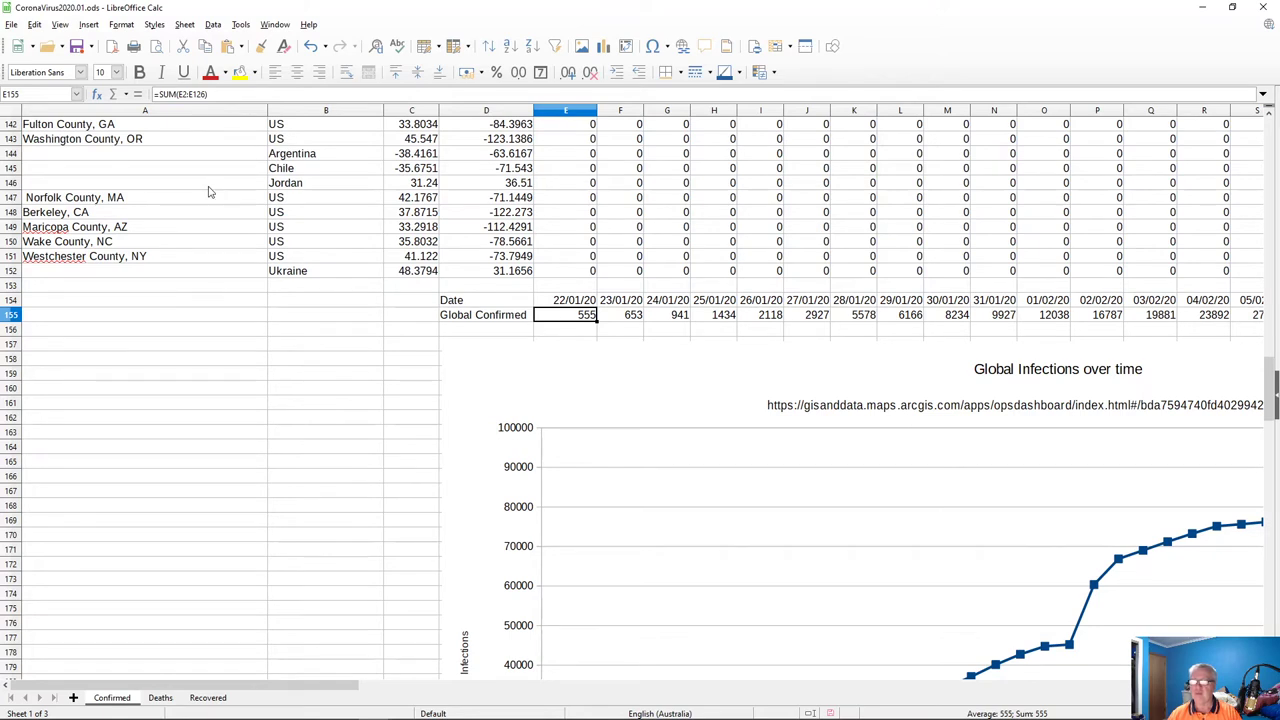
click(199, 93)
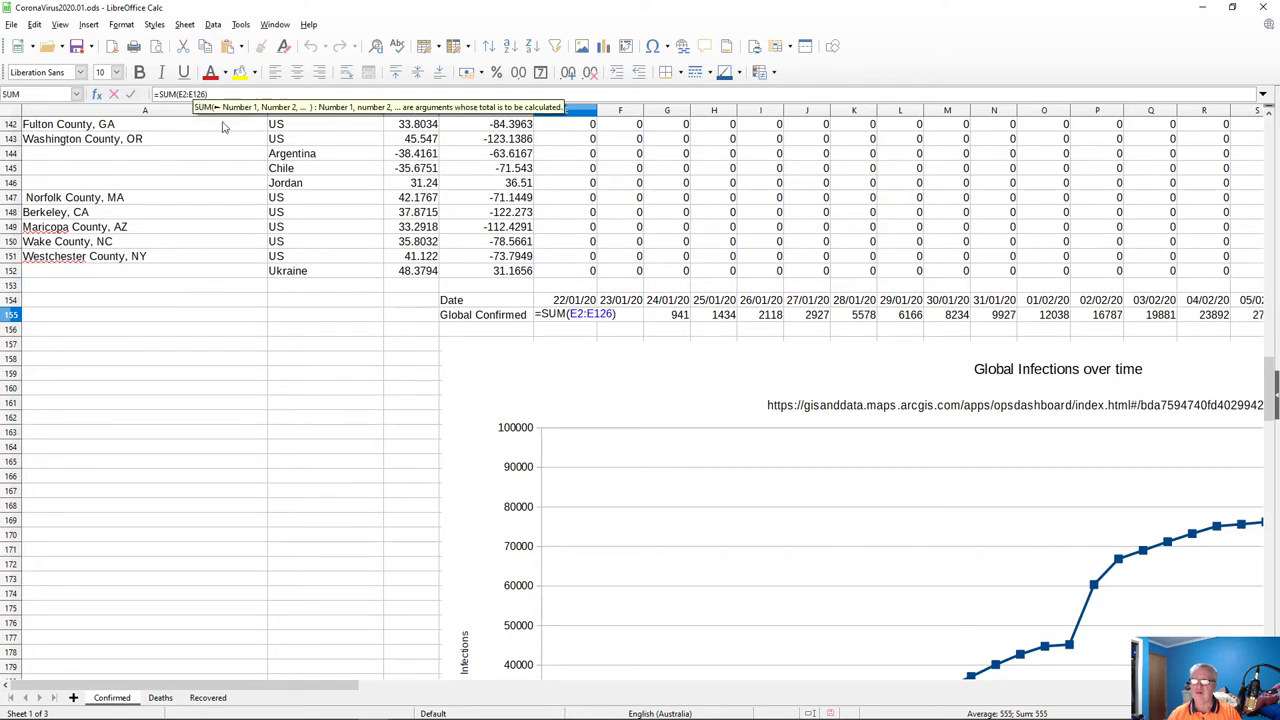
click(601, 314)
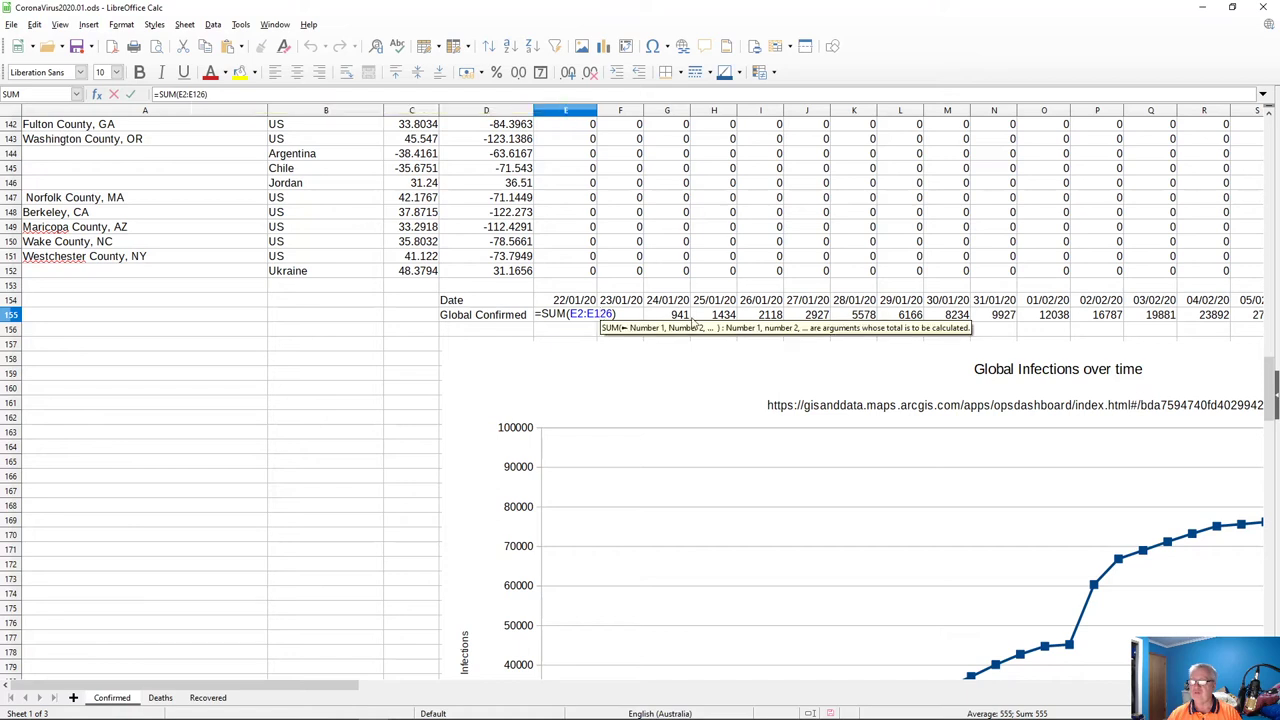
key(shift+Right)
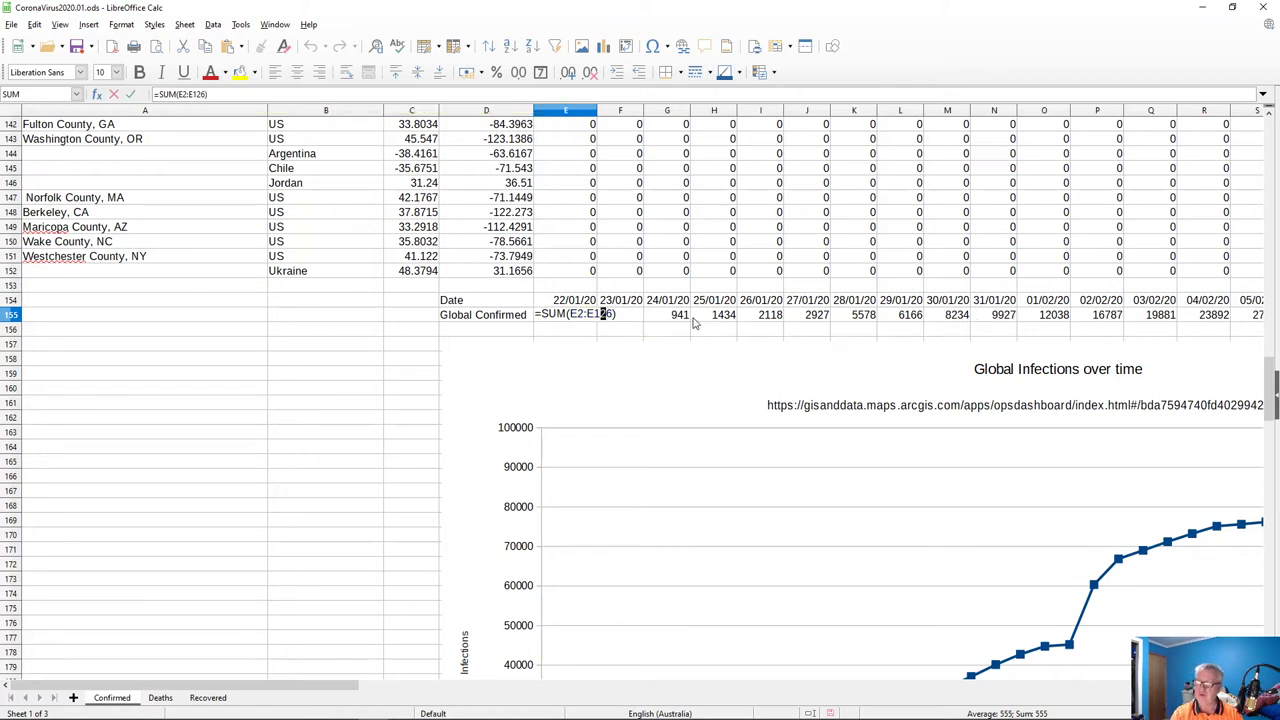
text(52)
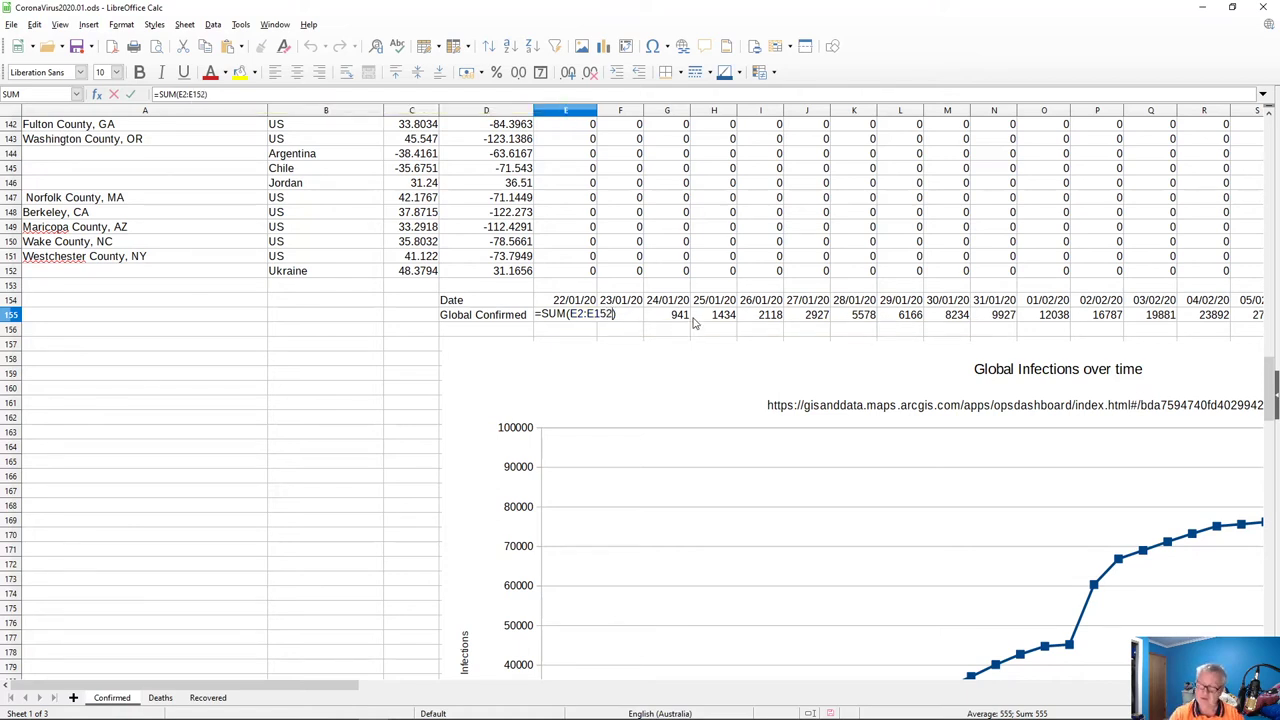
key(Return)
key(Up)
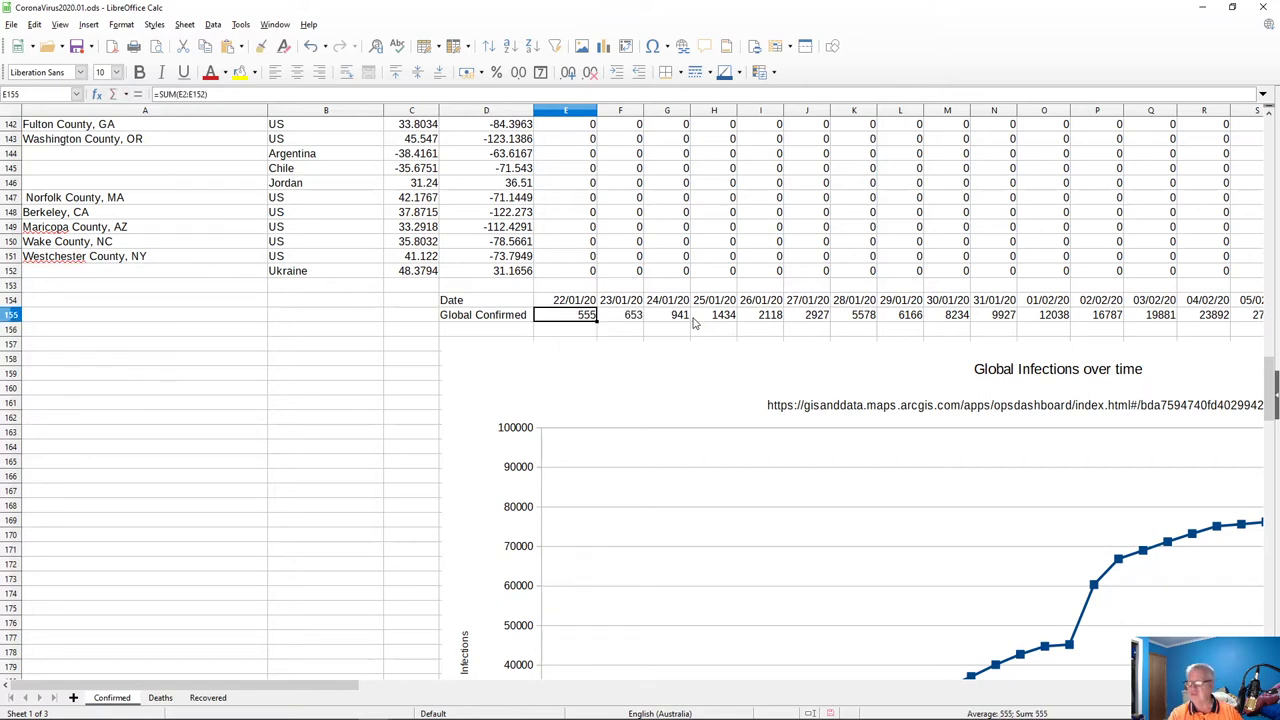
- Select the rest of the Global Confirmed row, F155:AT155, as the target range for the copied formula
key(Right)
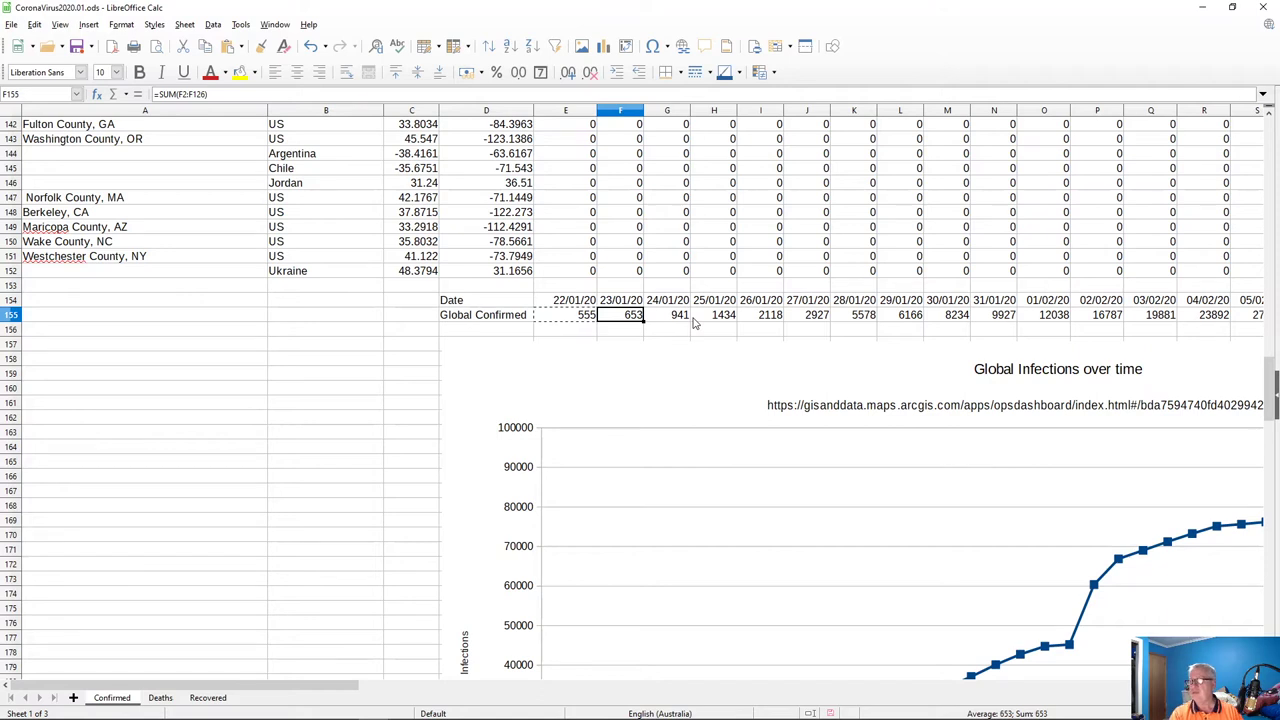
key(shift+Right)
key(shift+Right)
key(shift+Right)
key(shift+Right)
key(shift+Right)
key(shift+Right)
key(shift+Right)
key(shift+Right)
key(shift+Right)
key(shift+Right)
key(shift+Right)
key(shift+Right)
key(shift+Right)
key(shift+Right)
key(shift+Right)
key(shift+Right)
key(shift+Right)
key(shift+Right)
key(shift+Right)
key(shift+Right)
key(shift+Right)
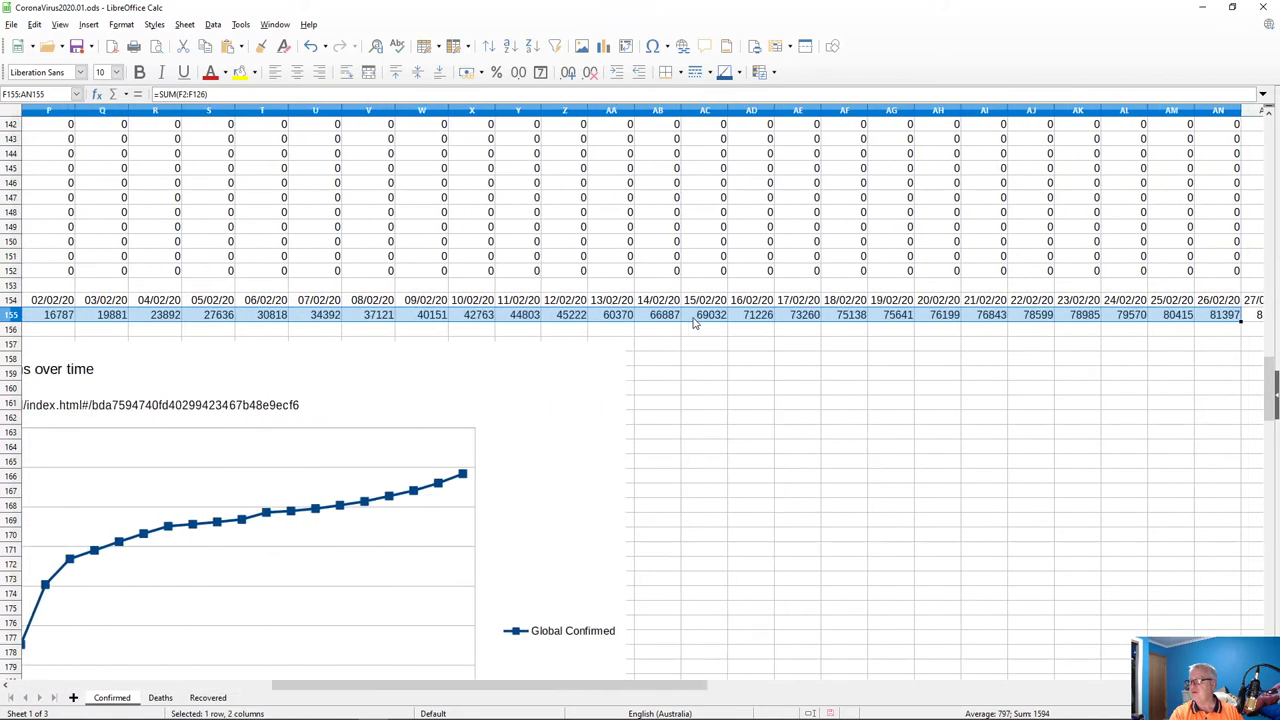
key(shift+Right)
key(shift+Right)
key(shift+Right)
key(shift+Right)
key(shift+Right)
key(shift+Right)
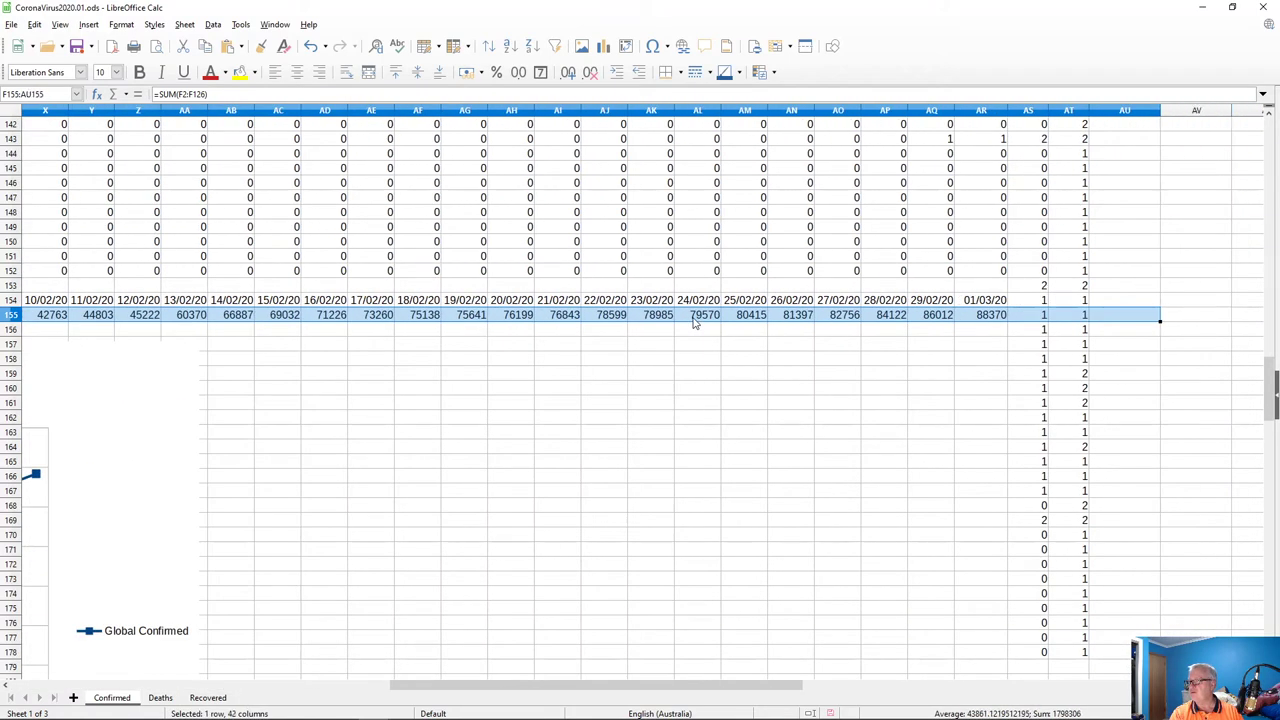
key(shift+Left)
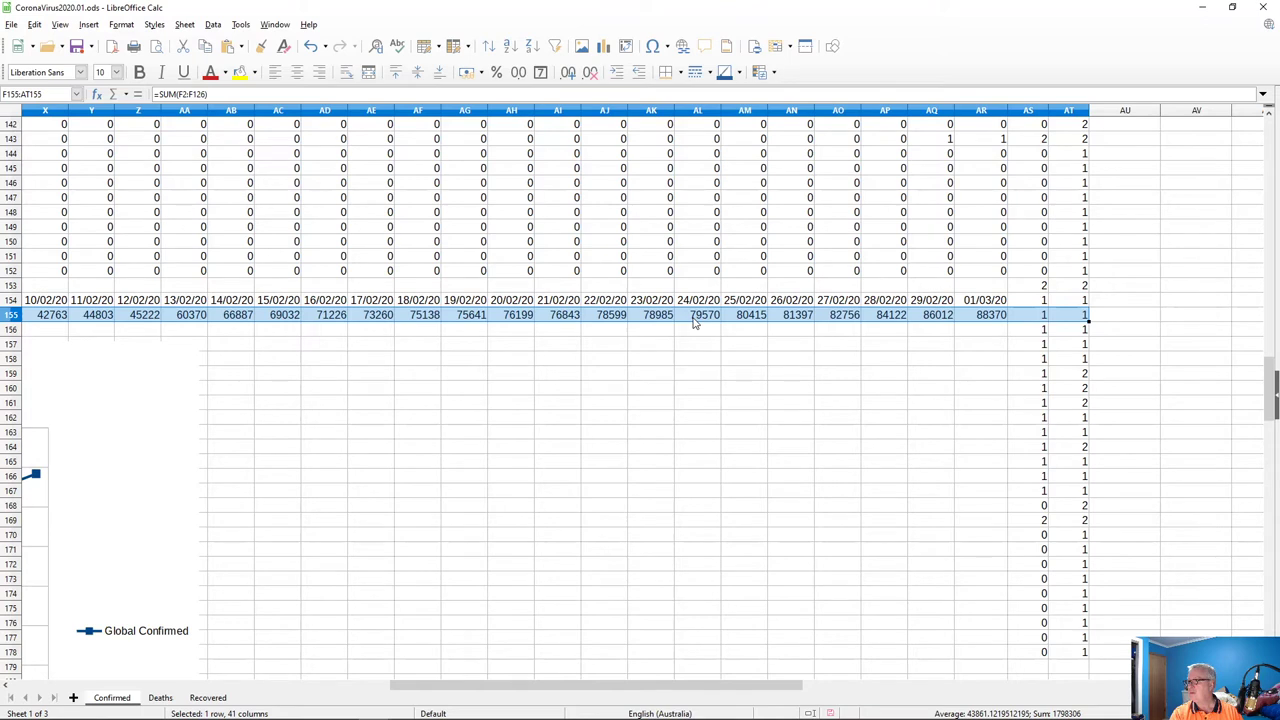
- Examine date columns AS and AT from the upper data rows down past the Global Confirmed row
scroll(820, 326, up, 5)
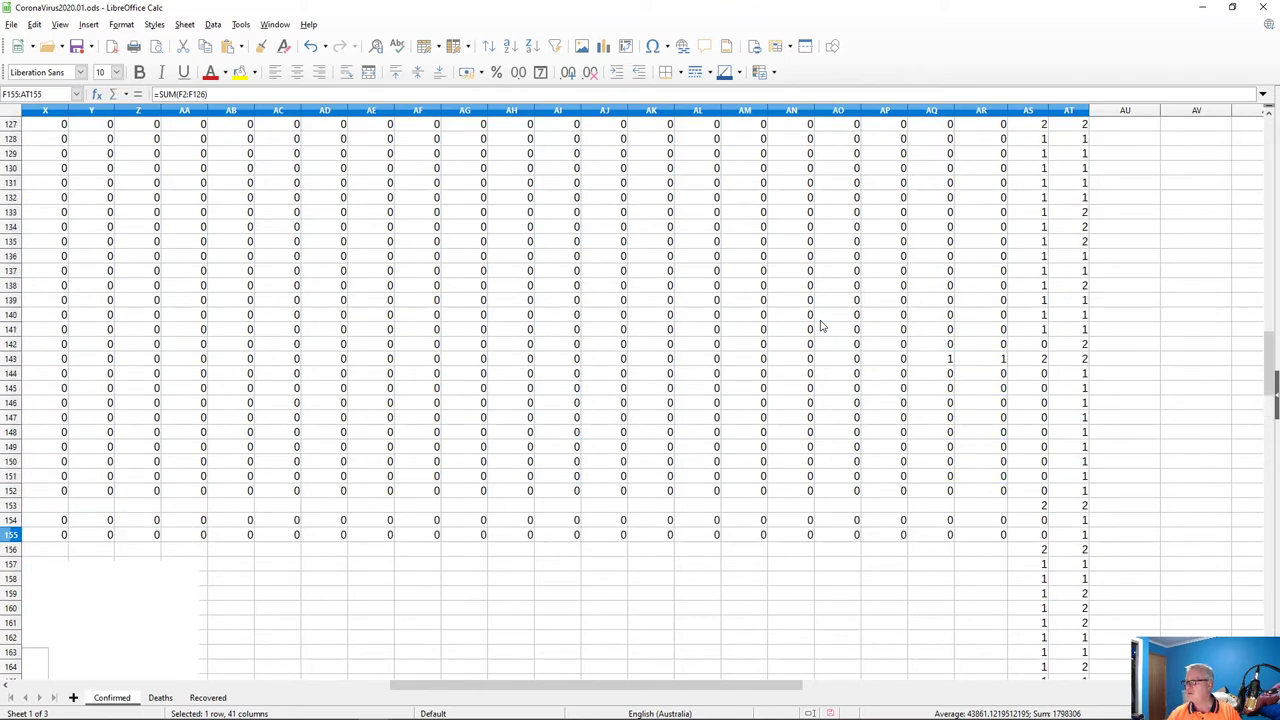
scroll(820, 326, up, 20)
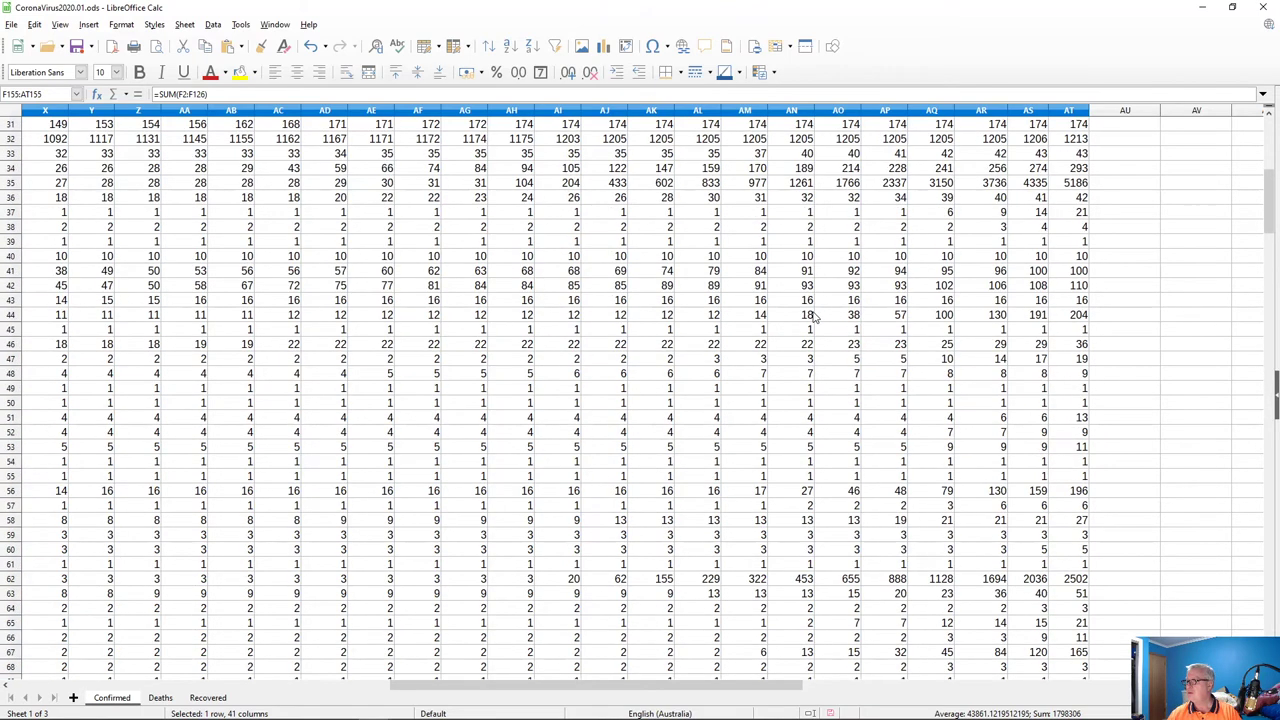
scroll(815, 316, up, 10)
scroll(812, 310, down, 18)
scroll(812, 310, down, 20)
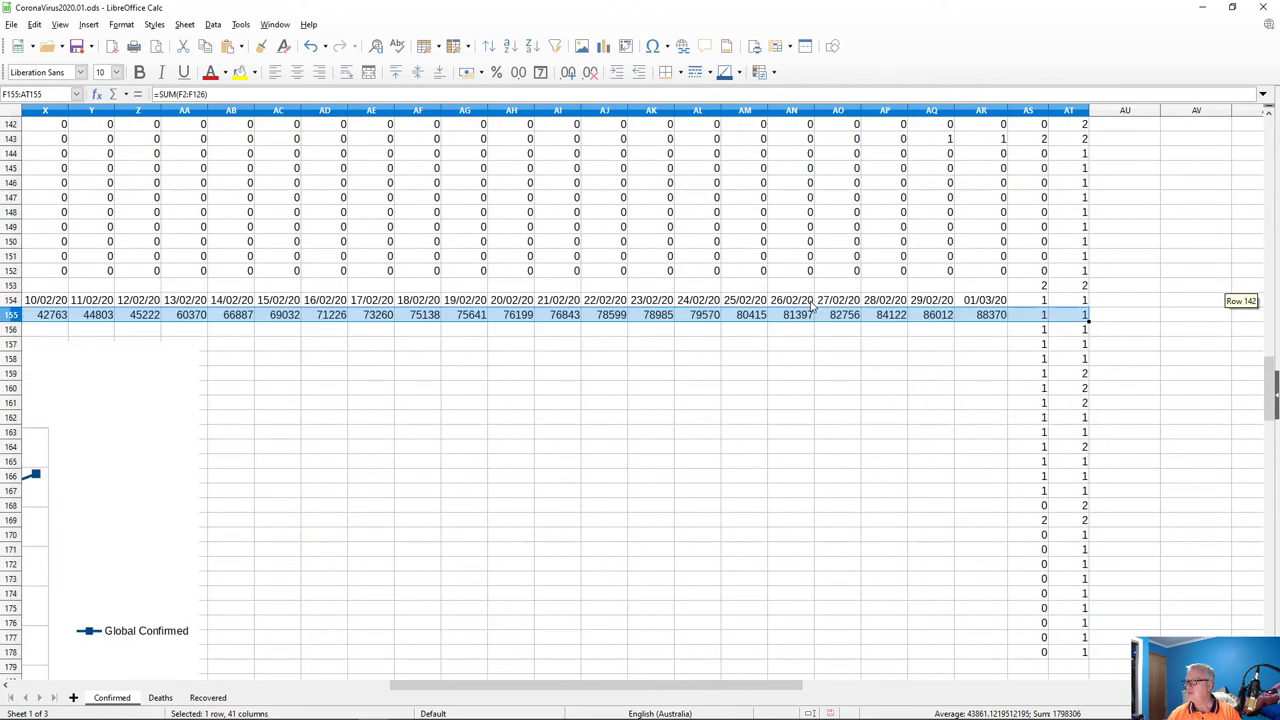
scroll(812, 308, down, 7)
scroll(862, 220, up, 6)
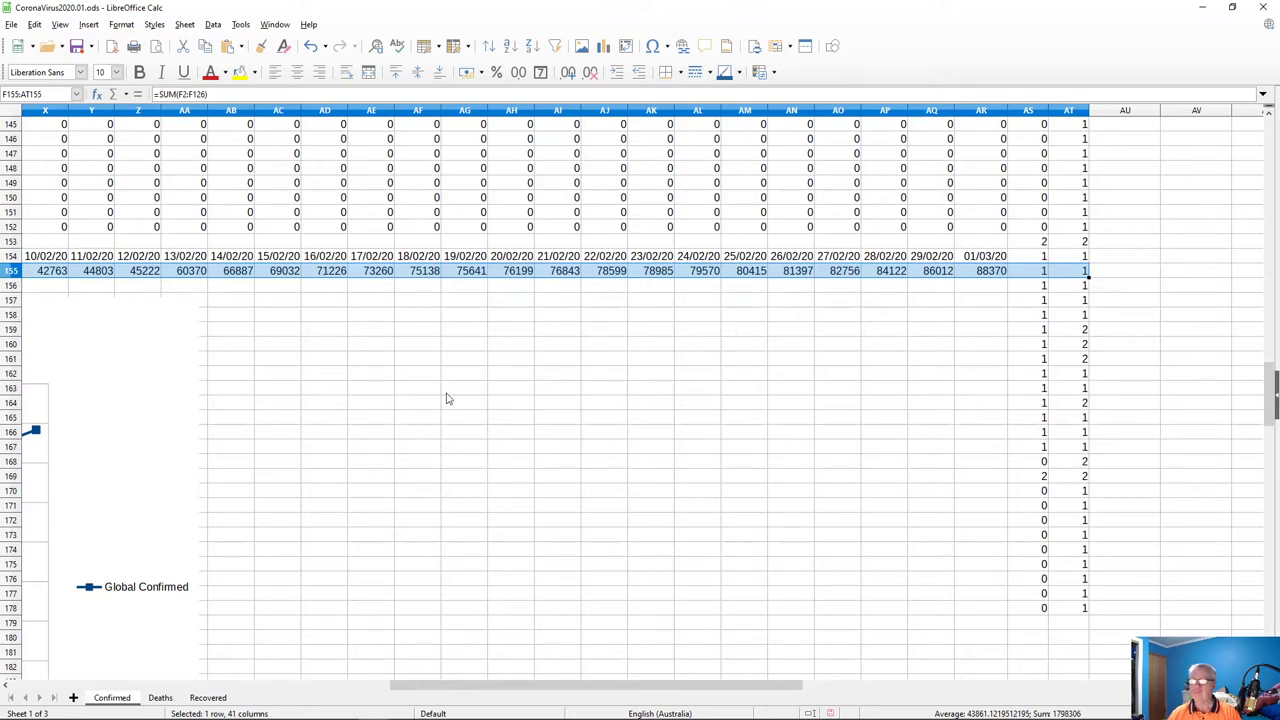
- Clear the leftover values in AS153:AT178 below the data rows of the Confirmed sheet
click(1046, 271)
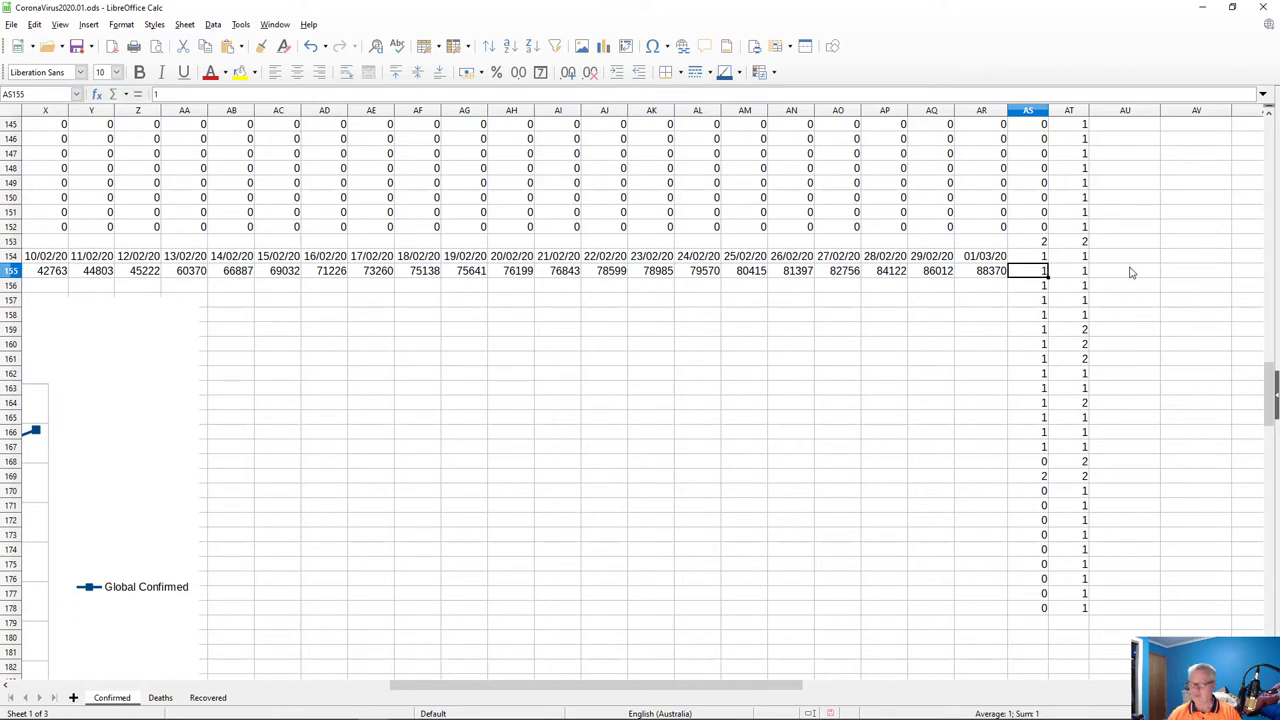
key(Up)
key(Up)
key(shift+Right)
key(shift+Down)
key(shift+Down)
key(shift+Down)
key(shift+Down)
key(shift+Down)
key(shift+Down)
key(shift+Down)
key(shift+Down)
key(shift+Down)
key(shift+Down)
key(shift+Down)
key(shift+Down)
key(shift+Down)
key(shift+Down)
key(shift+Down)
key(shift+Down)
key(shift+Down)
key(shift+Down)
key(shift+Down)
key(shift+Down)
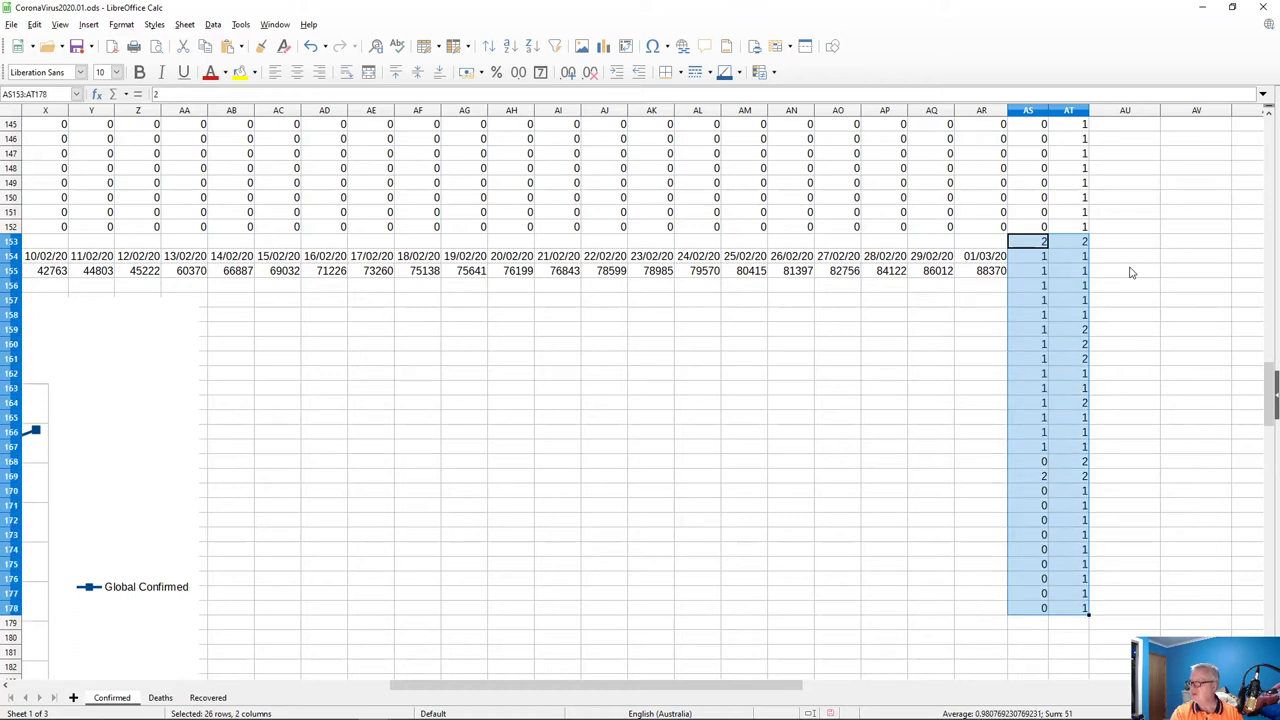
key(Delete)
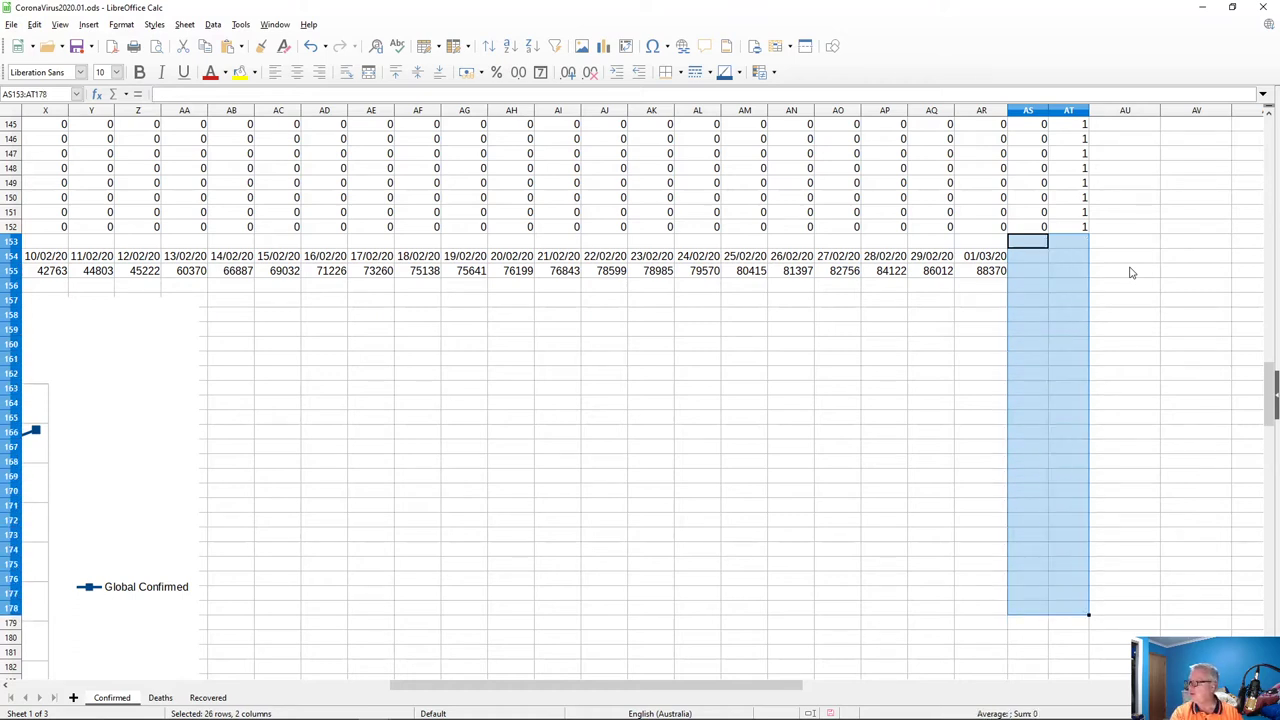
- Examine the values in columns AS and AT upward from the cleared cells to row 127
key(Up)
key(Up)
key(Up)
key(Up)
key(Up)
key(Up)
key(Up)
key(Up)
key(Up)
key(Up)
key(Up)
key(Up)
key(Up)
key(Up)
key(Up)
key(Up)
key(Up)
key(Up)
key(Up)
key(Up)
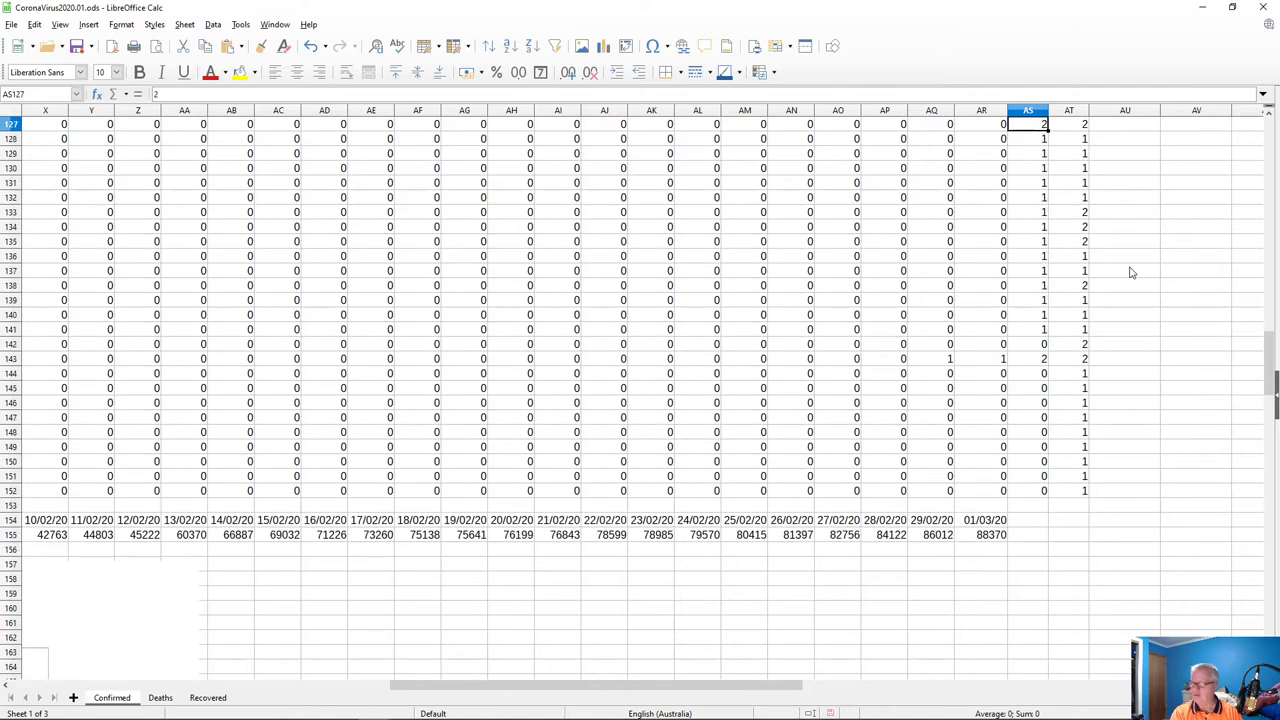
key(Right)
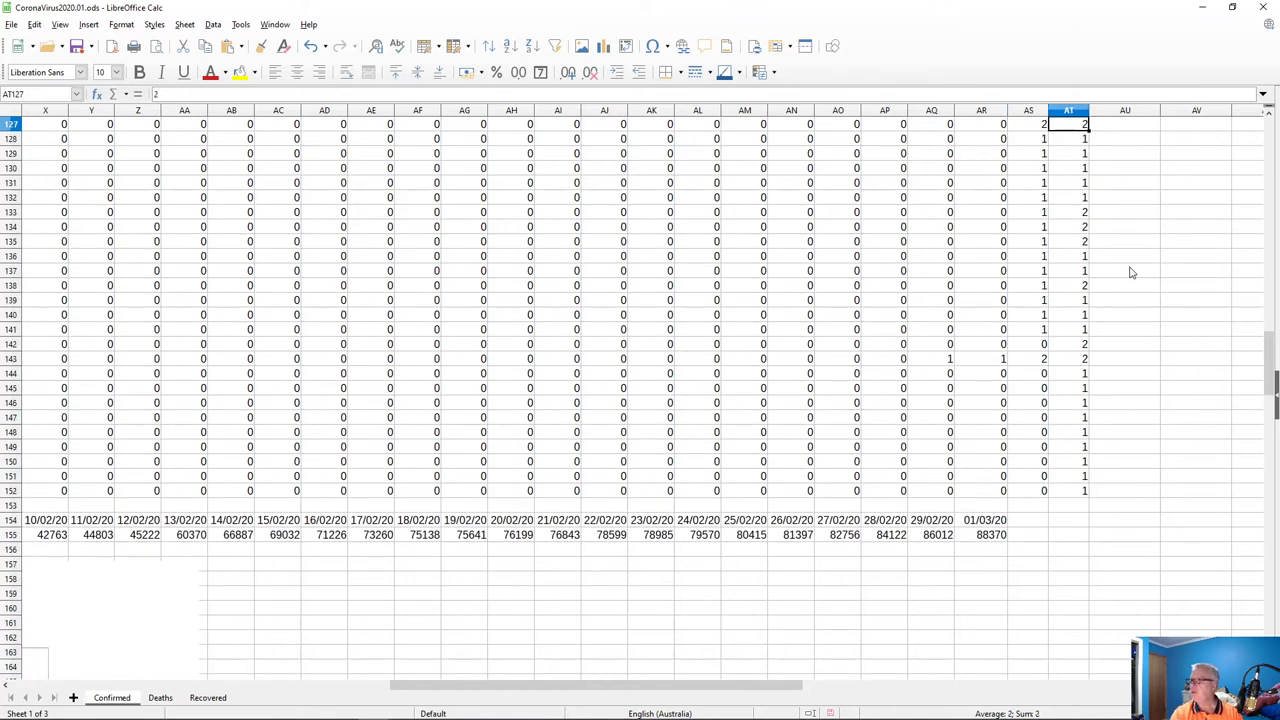
- Check the copied range in time_series_19-covid-Confirmed.csv and paste it again at A1 of the Confirmed sheet in CoronaVirus2020.01.ods
key(ctrl+Home)
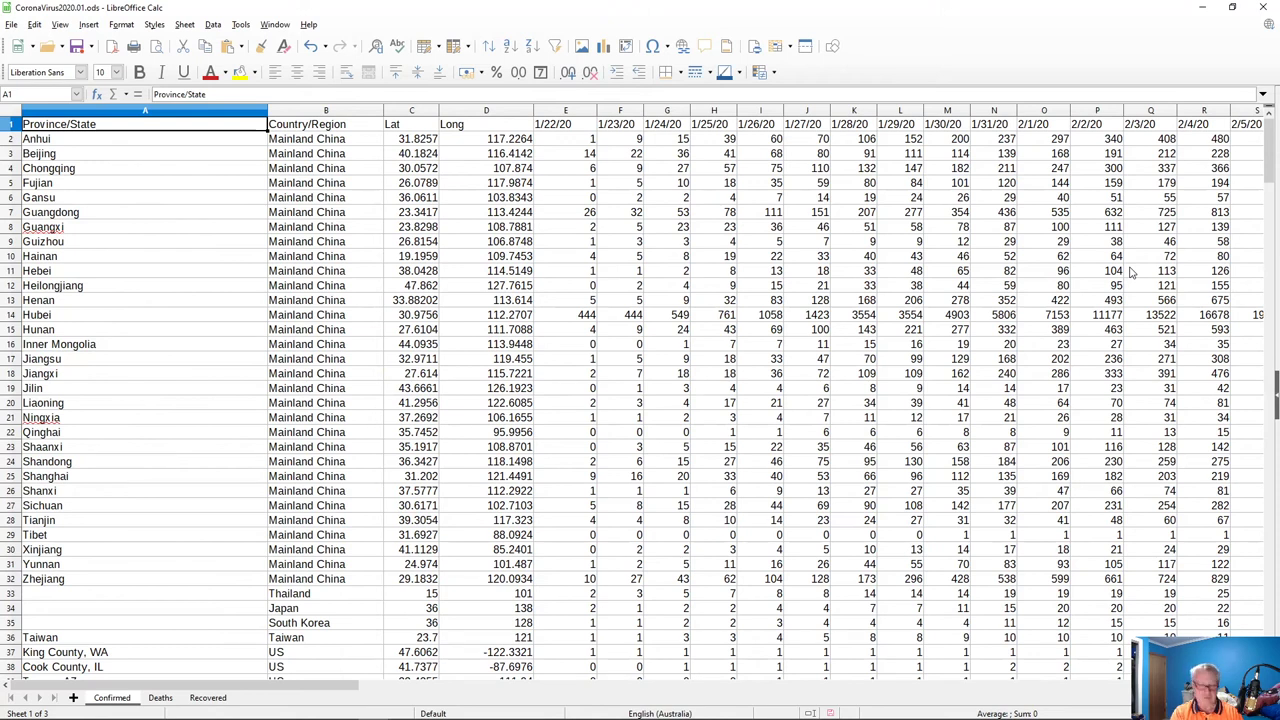
key(alt+Tab)
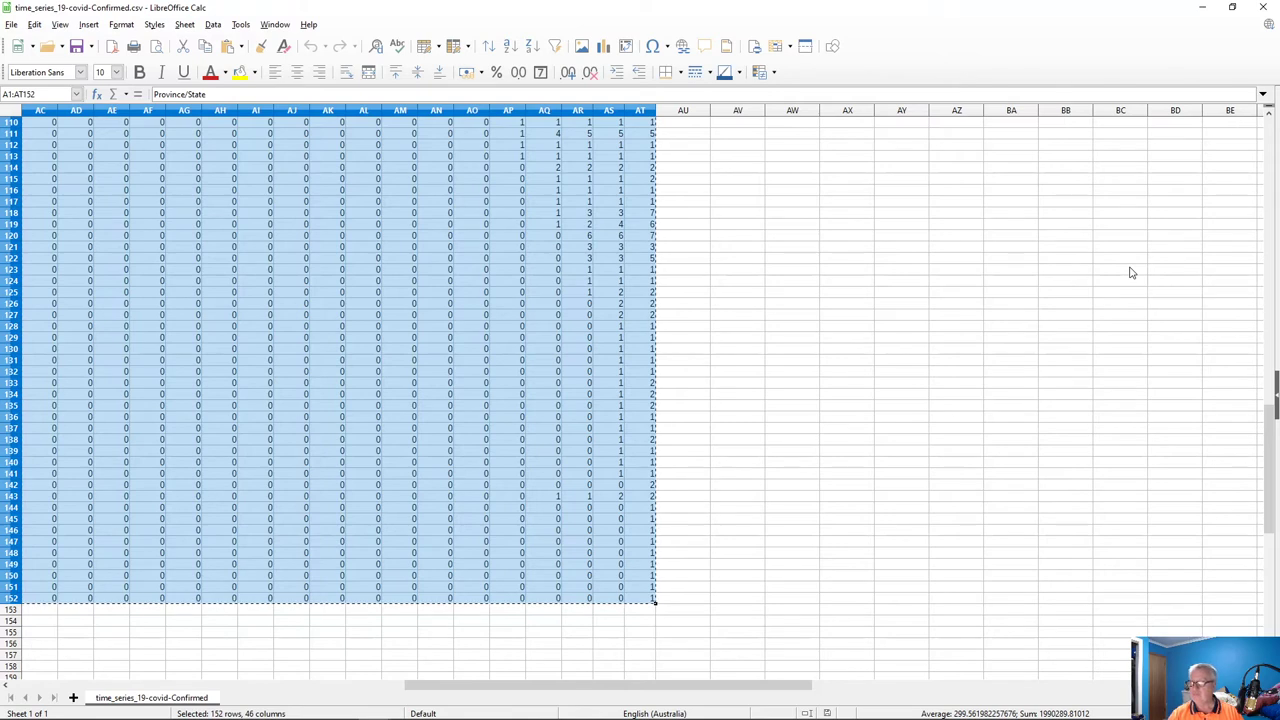
key(alt+Tab)
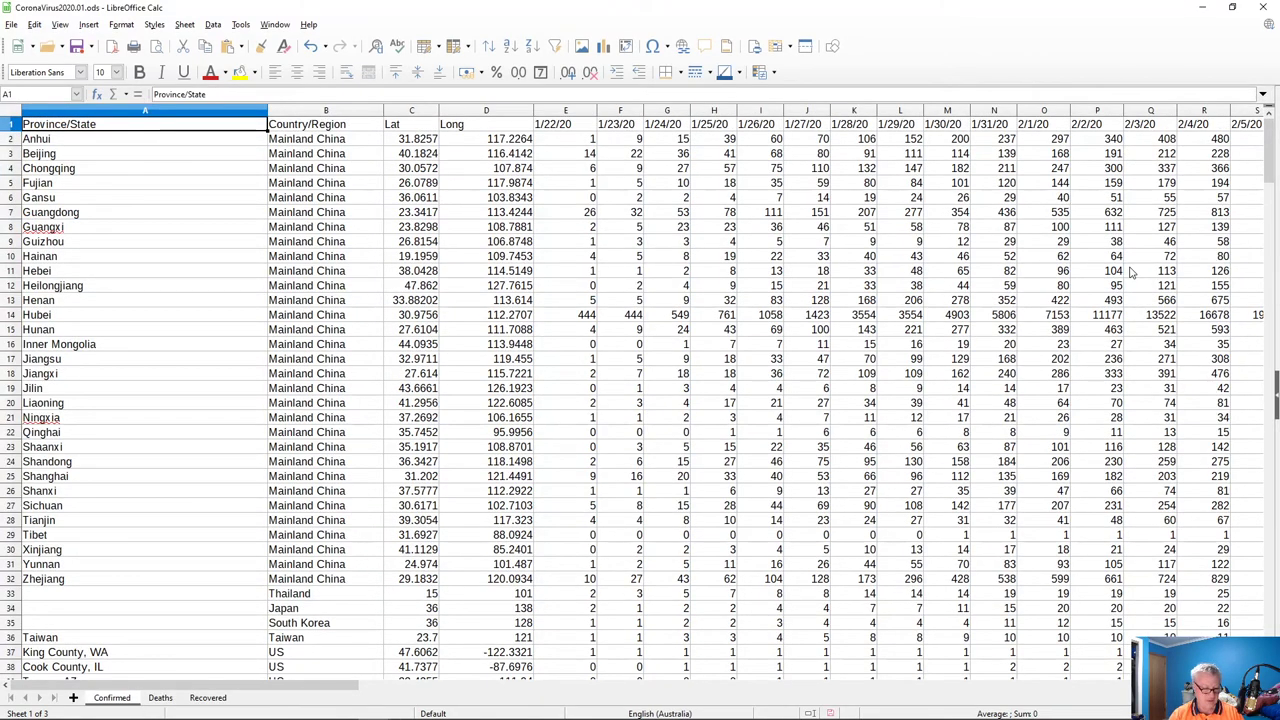
key(ctrl+v)
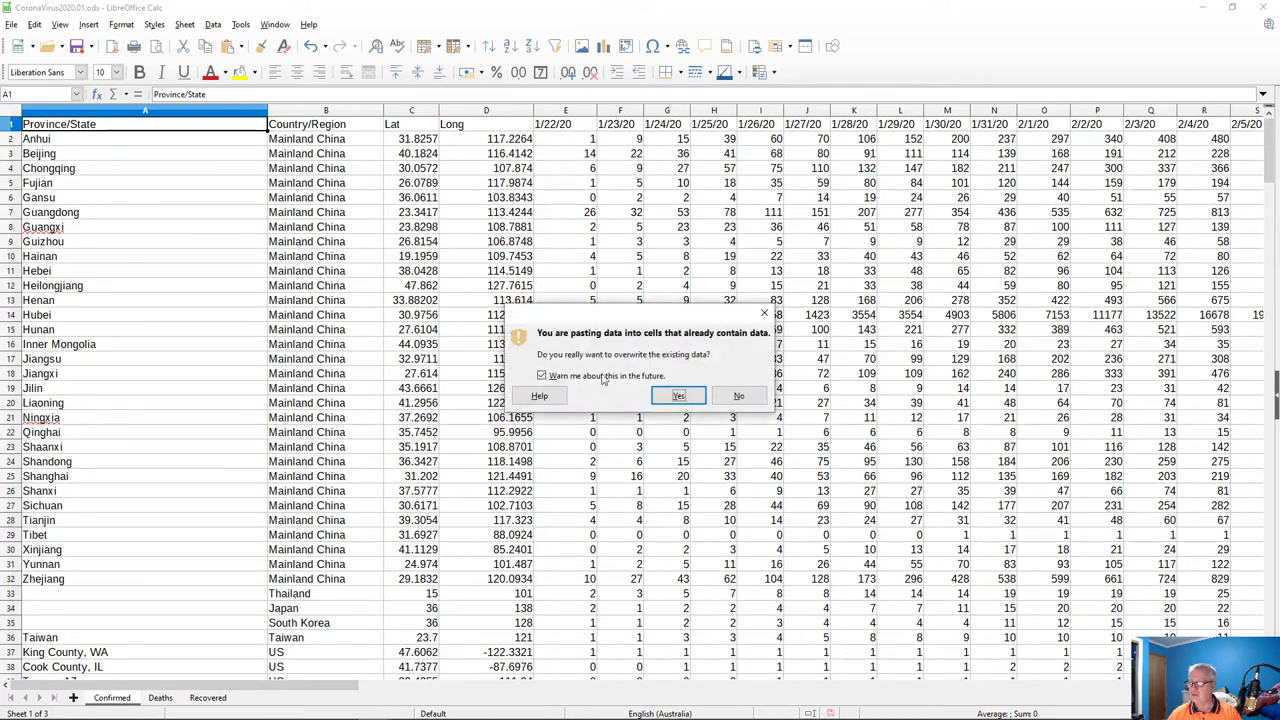
- Overwrite the existing data on the Confirmed sheet with the pasted data from cell A1 and check the range down to the totals
click(678, 396)
scroll(678, 409, down, 20)
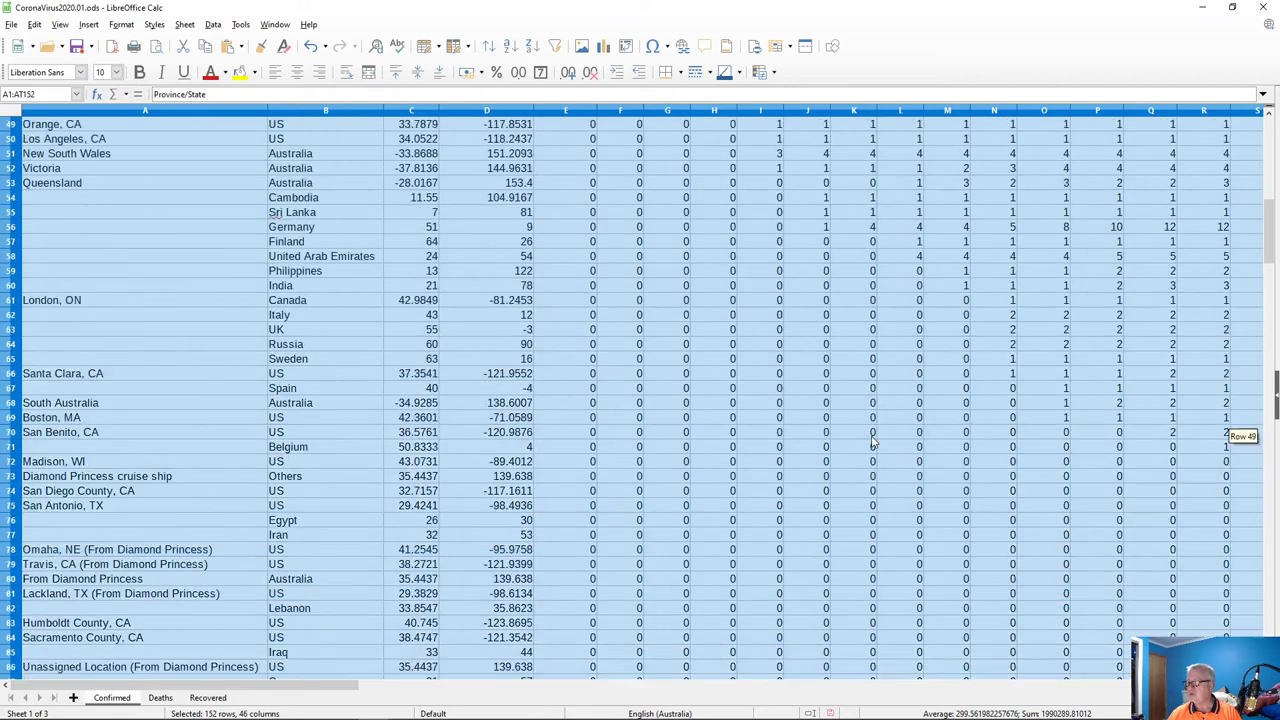
scroll(870, 437, down, 14)
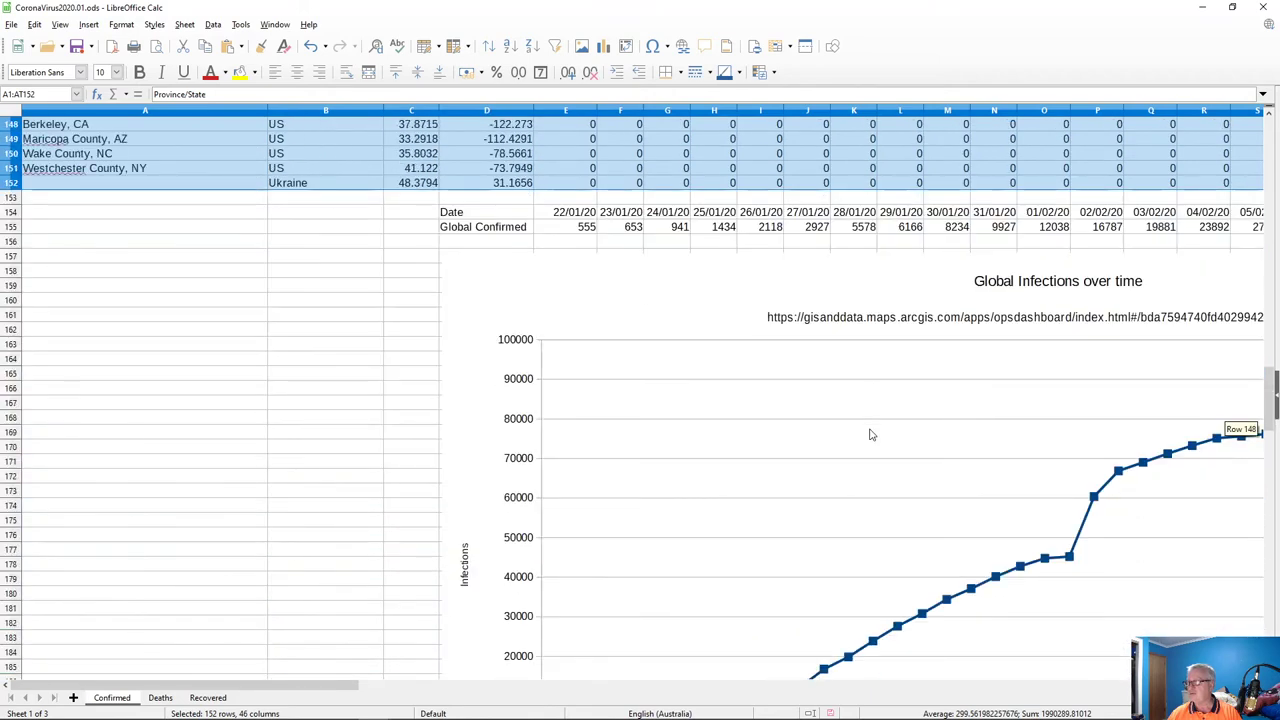
scroll(870, 437, up, 2)
drag(244, 690, 727, 694)
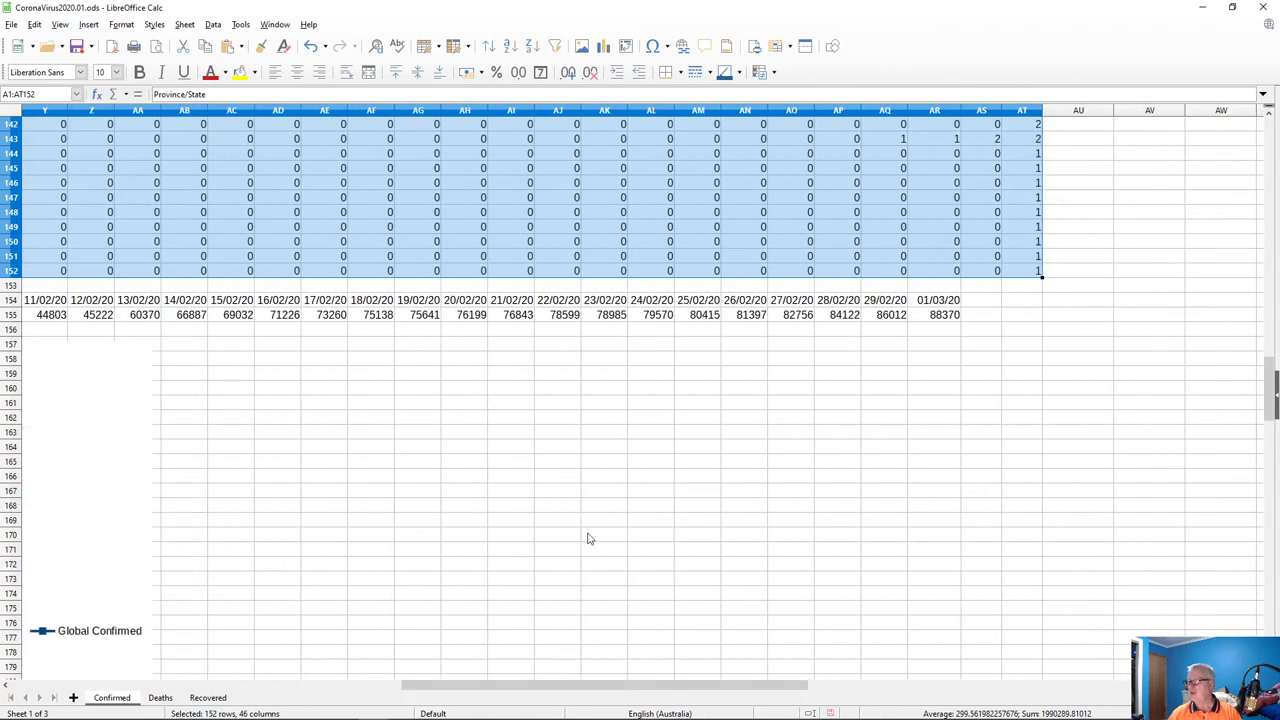
drag(571, 689, 178, 690)
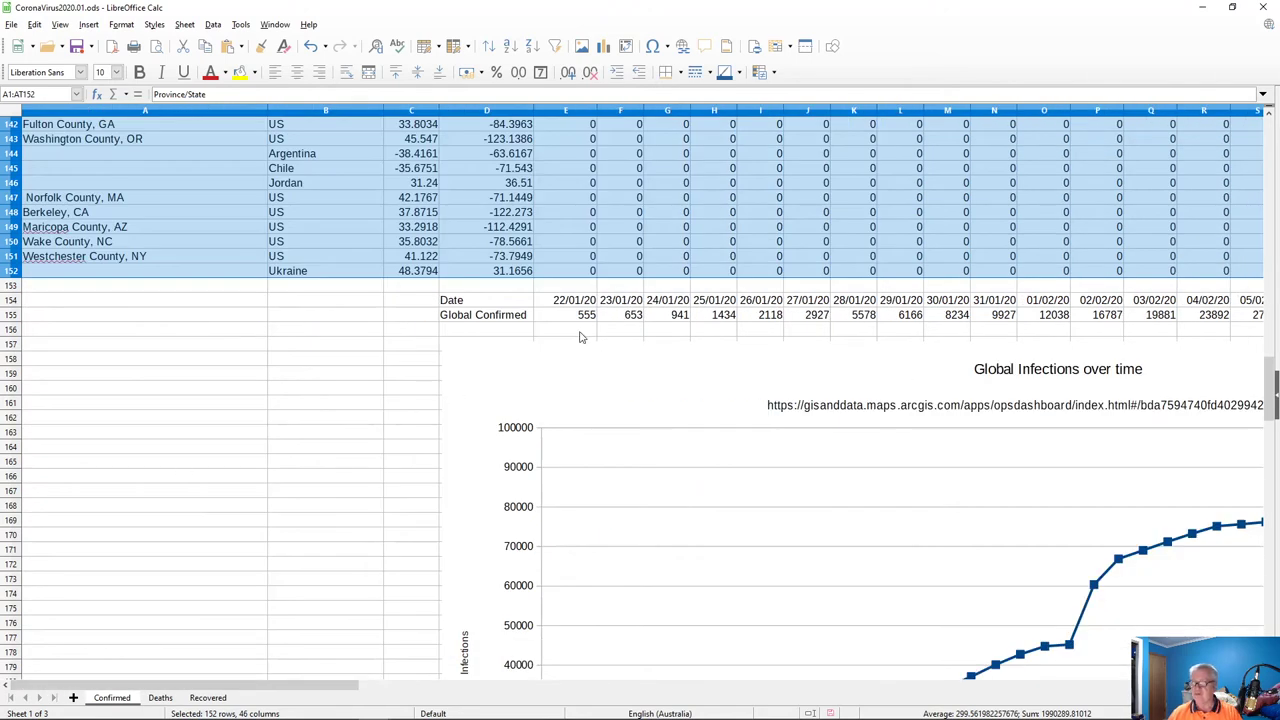
- Copy the Global Confirmed formula =SUM(E2:E152) from E155 into F155:AT155, overwriting the existing formulas
click(627, 318)
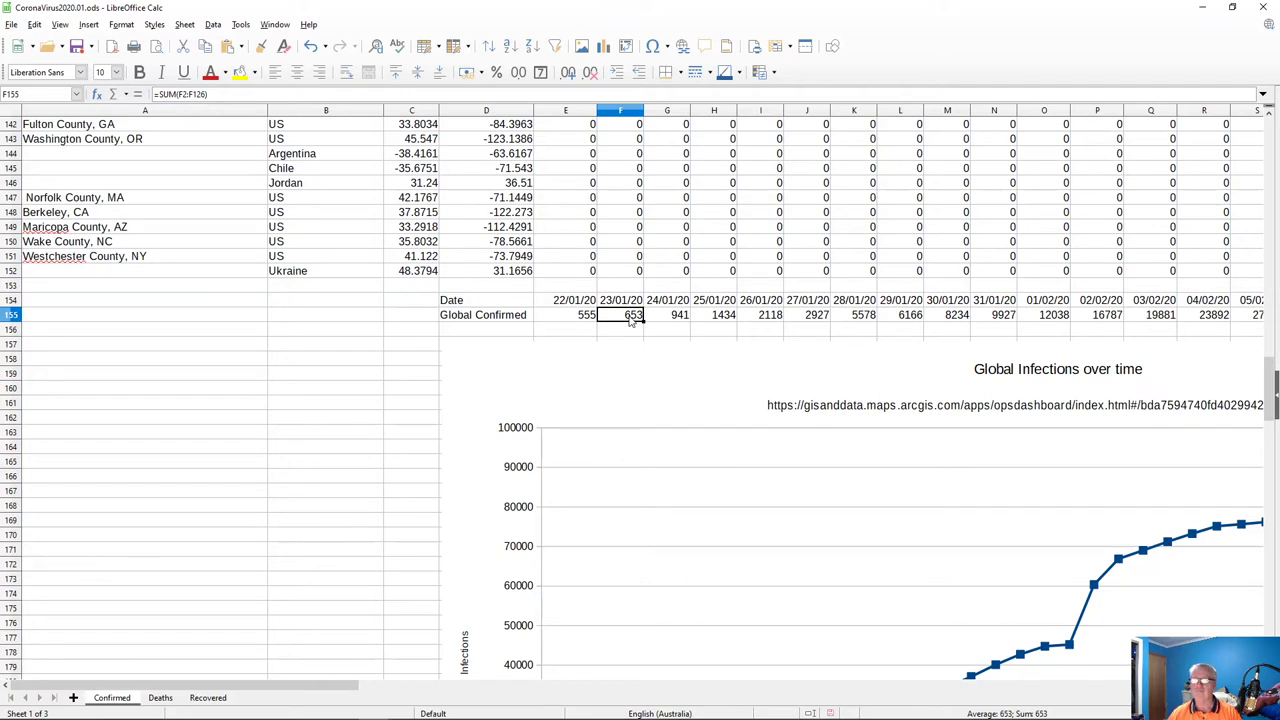
click(580, 318)
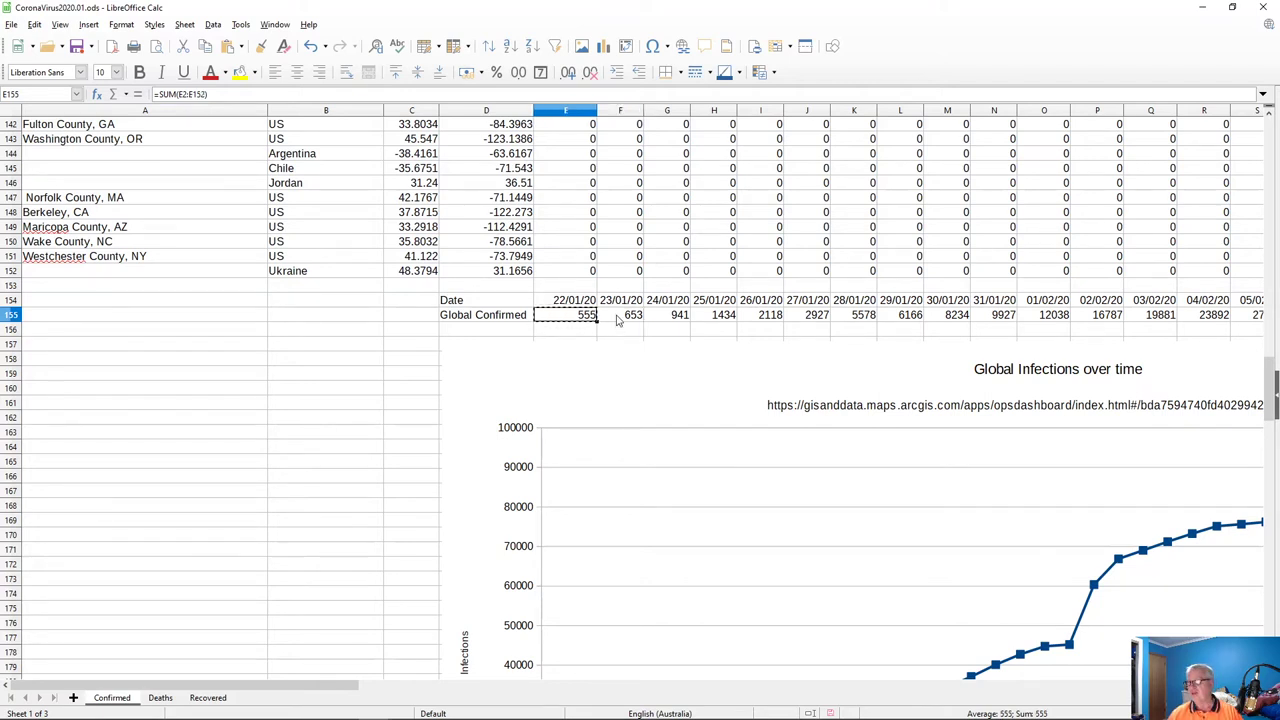
click(617, 318)
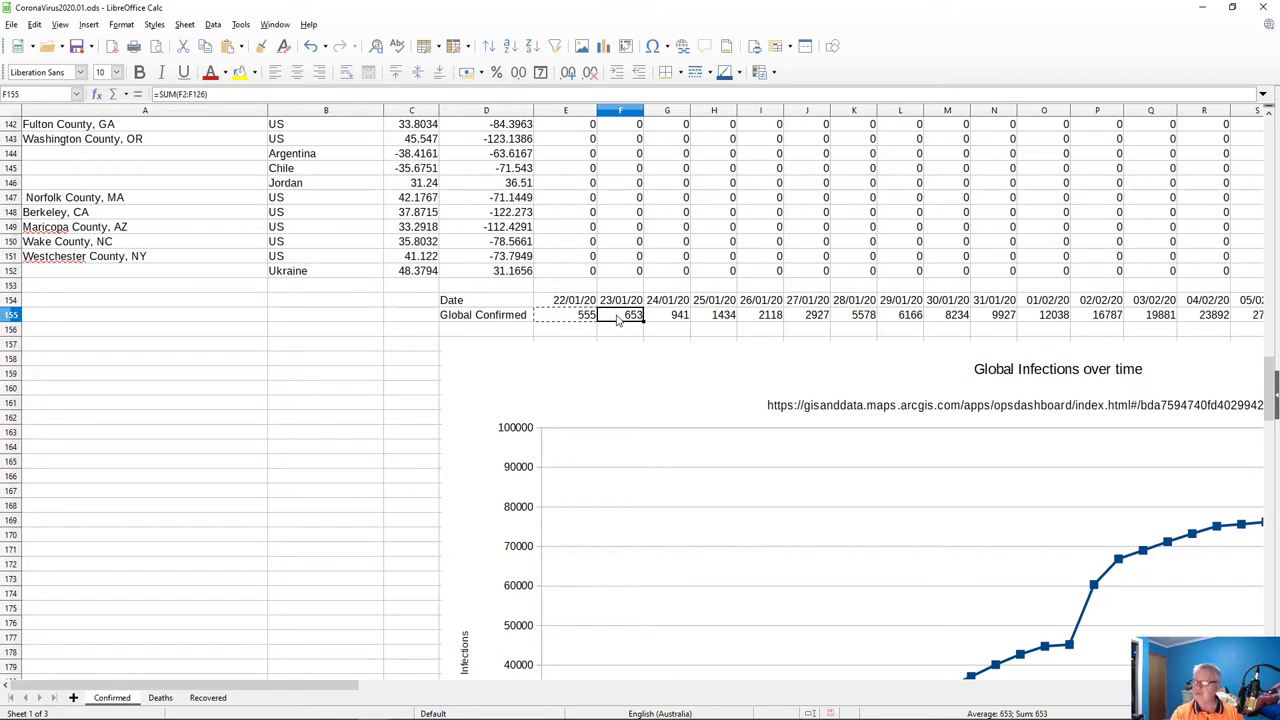
key(ctrl+shift+Right)
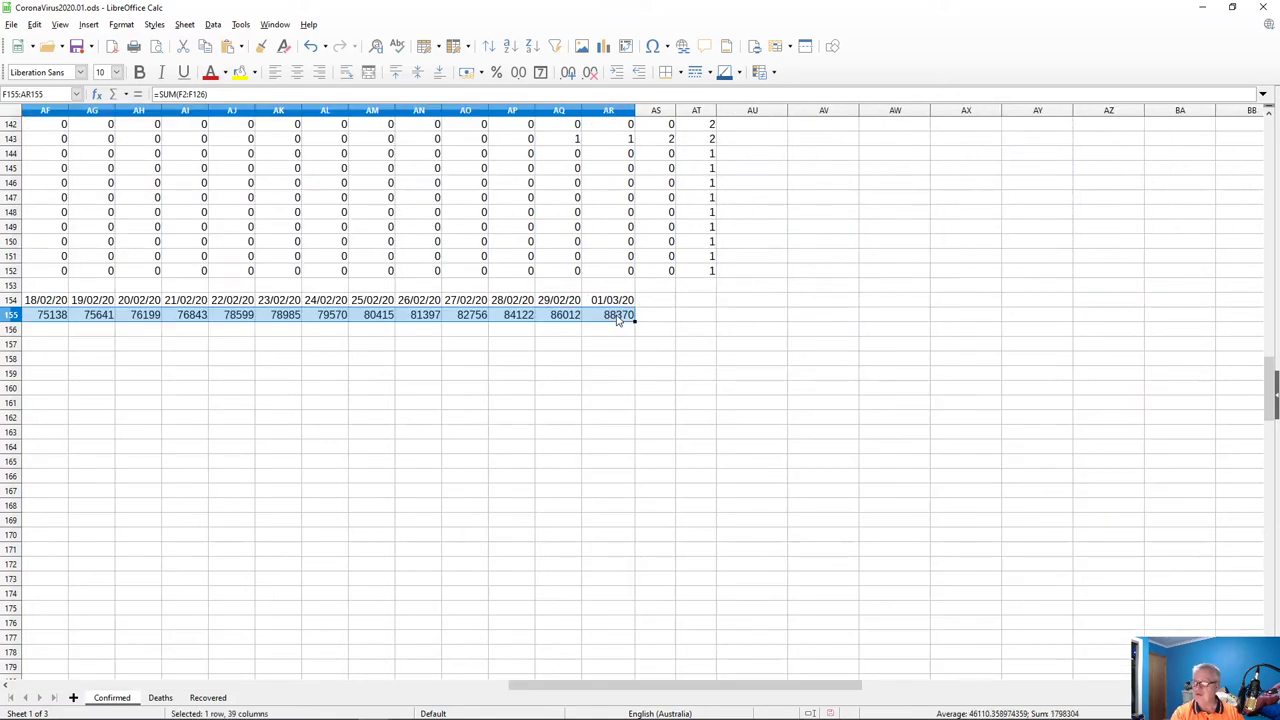
key(shift+Right)
key(shift+Right)
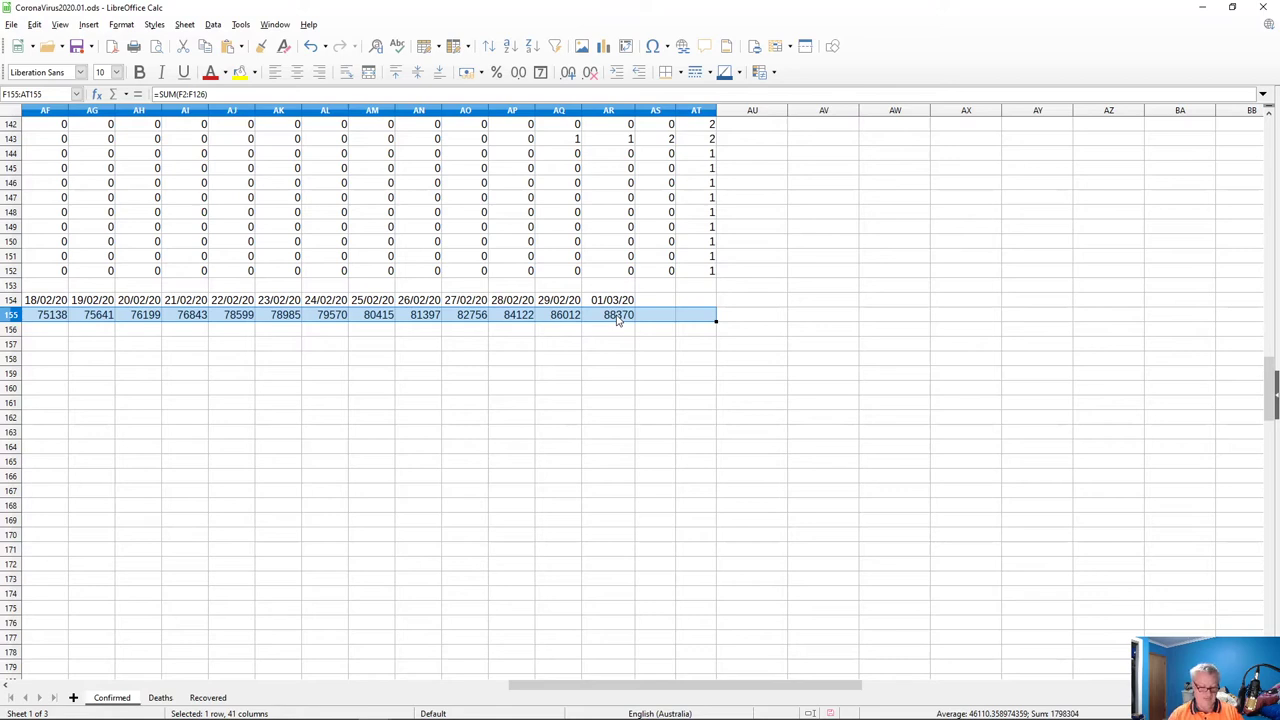
key(ctrl+v)
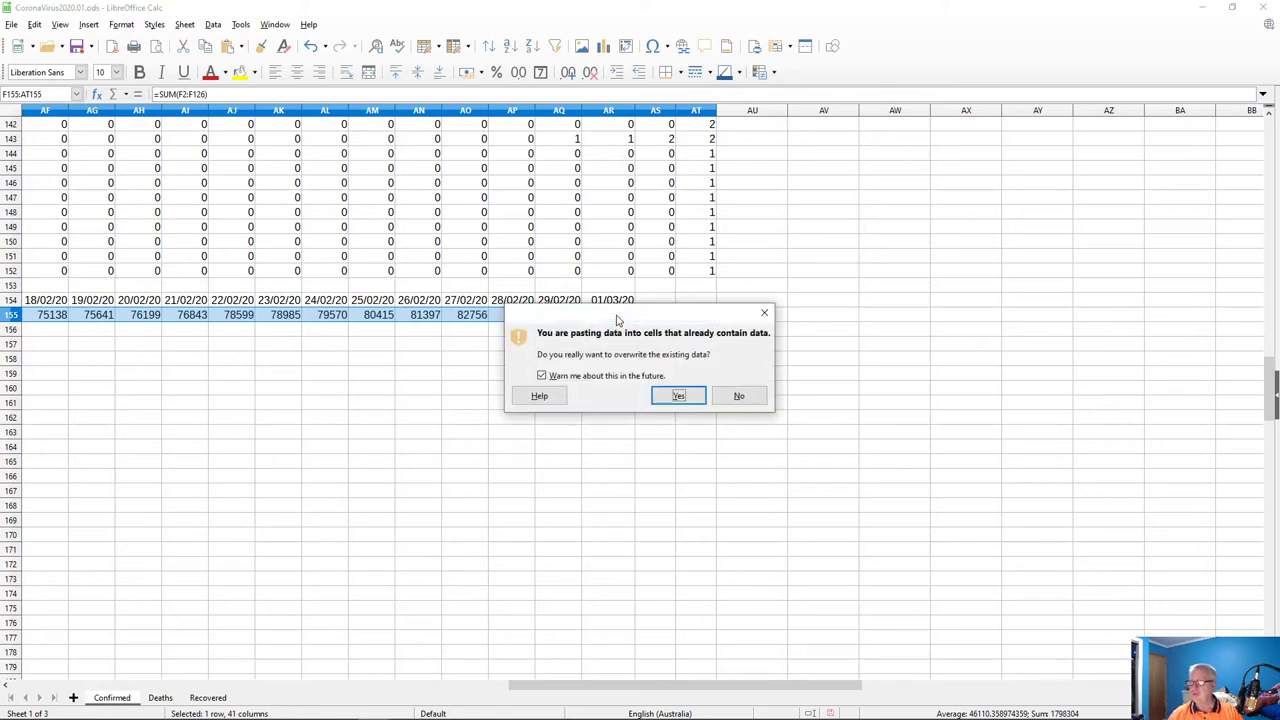
click(679, 396)
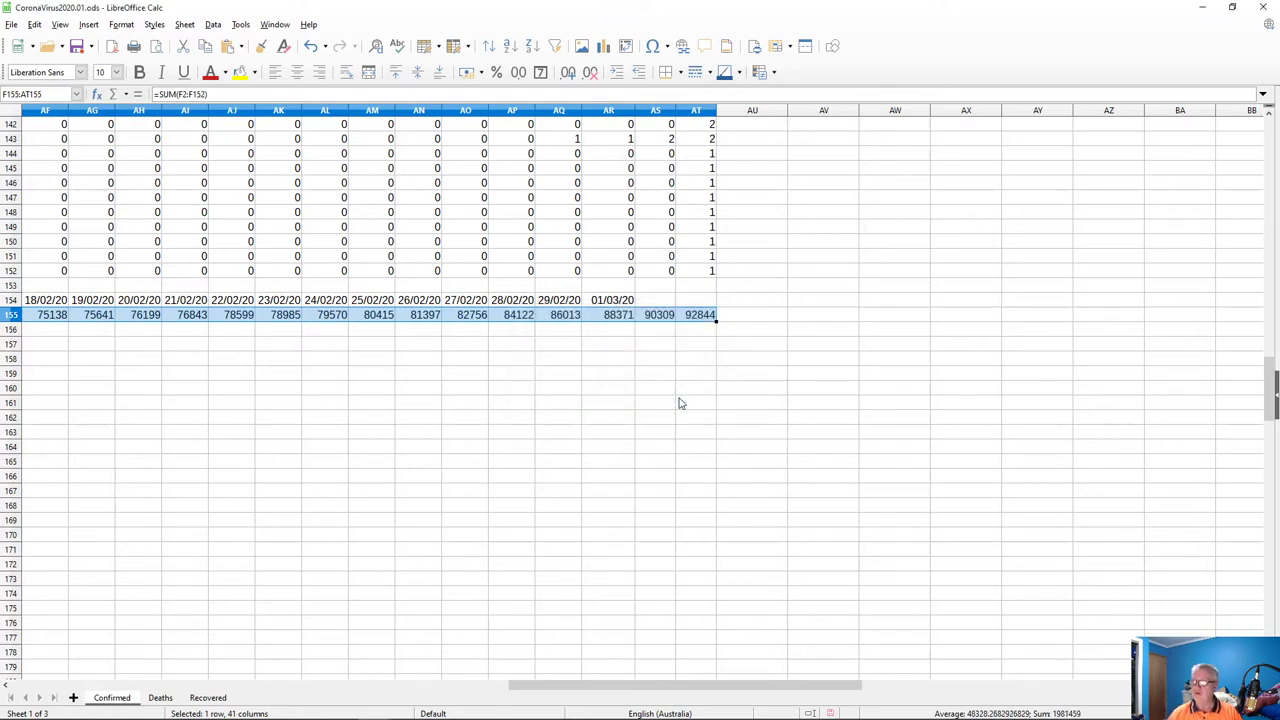
- Copy the date formula from AR154 into AS154:AT154 and fit the widths of columns AS and AT to the dates
click(599, 305)
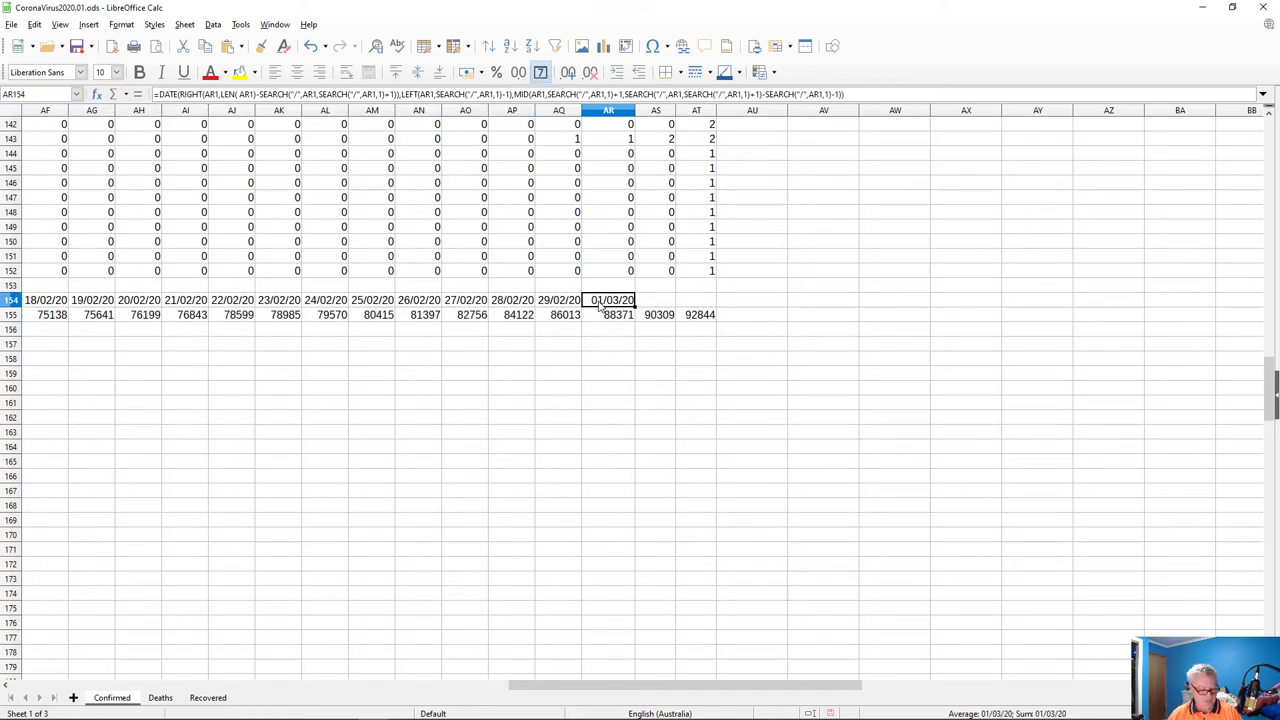
key(ctrl+c)
click(652, 303)
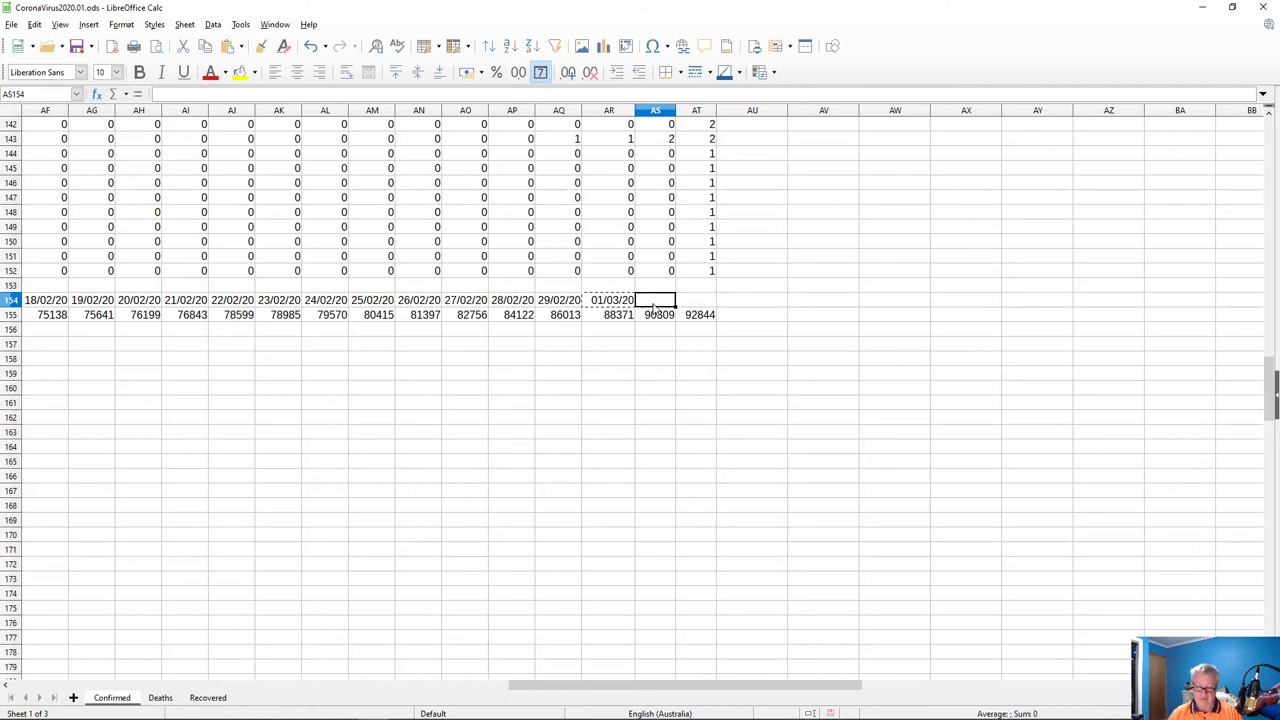
key(shift+Right)
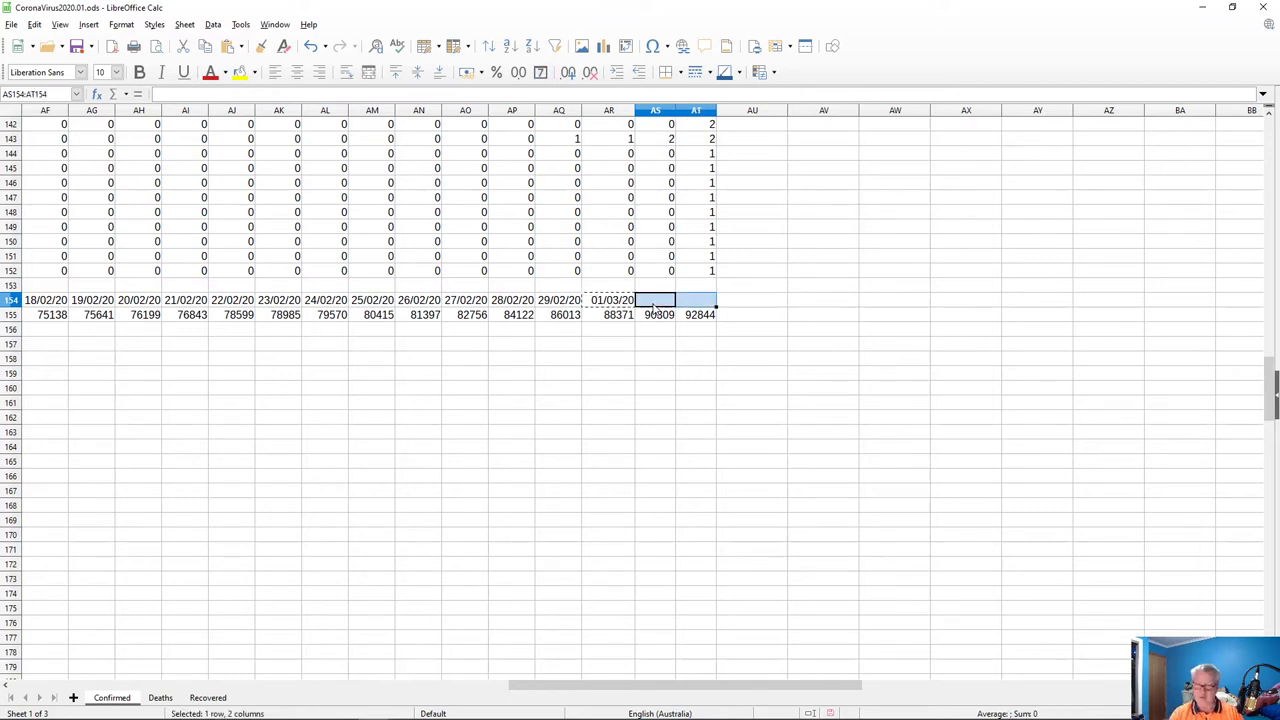
key(ctrl+v)
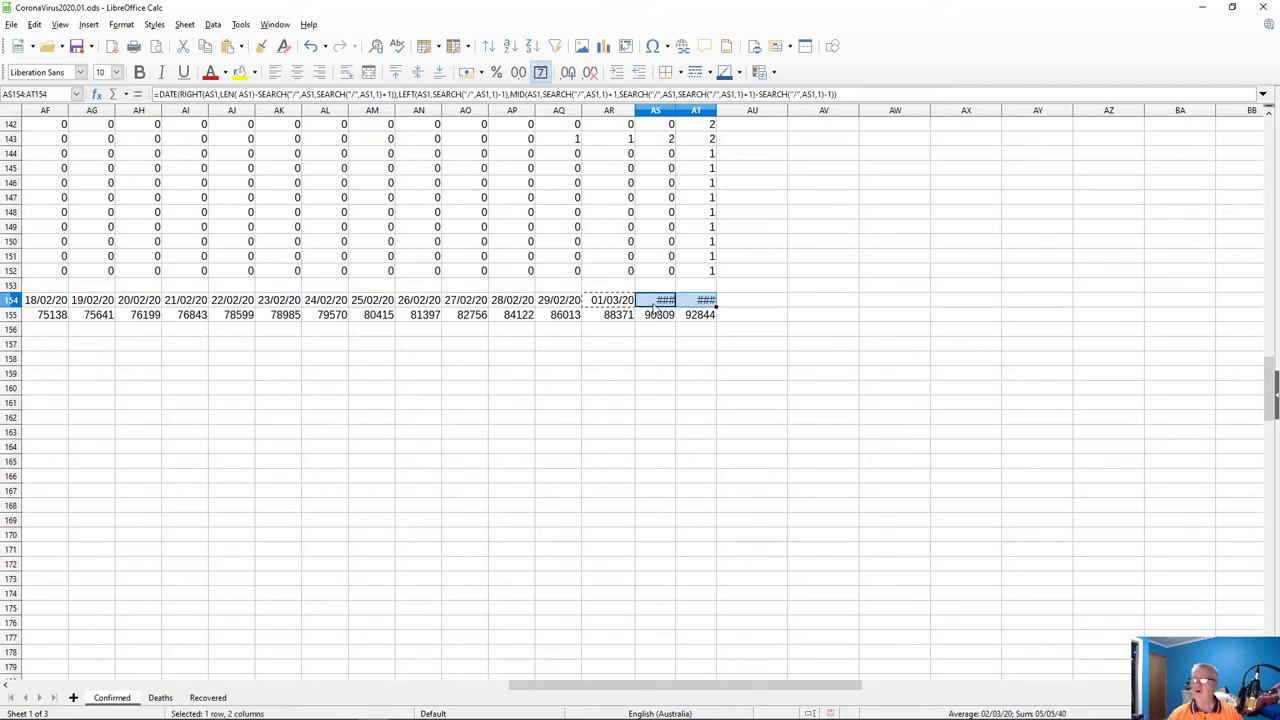
double_click(717, 112)
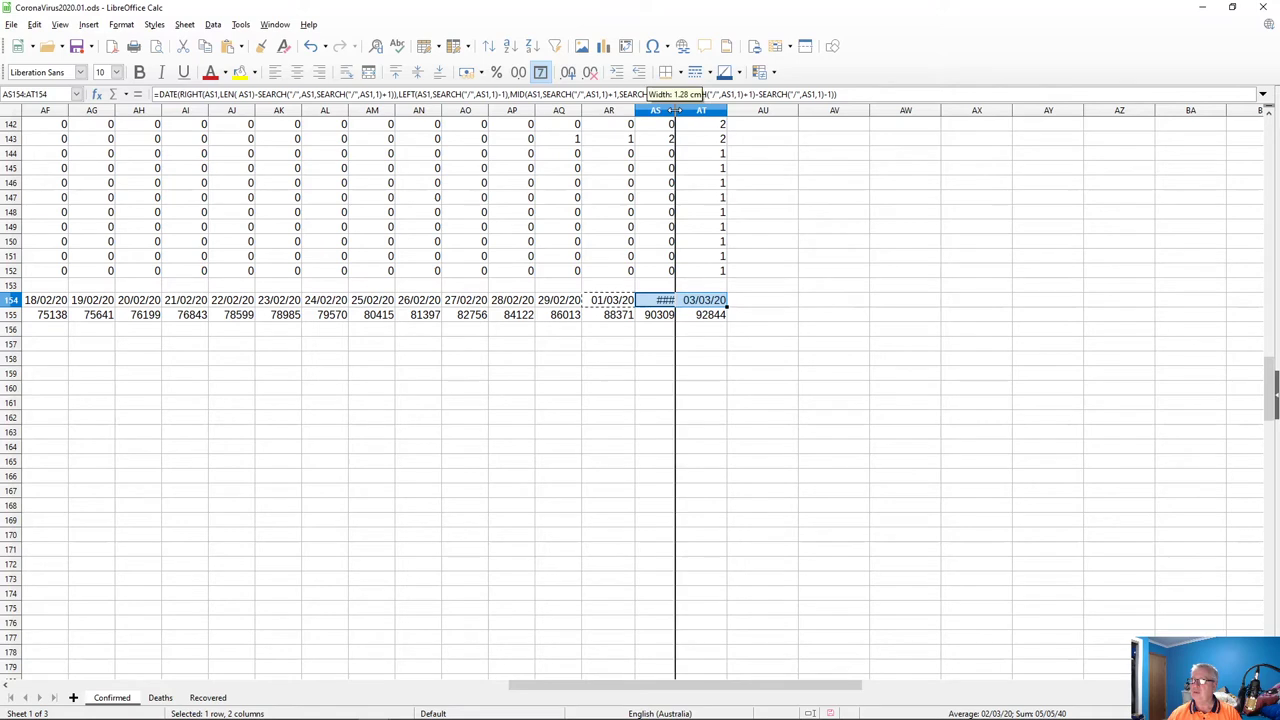
double_click(675, 111)
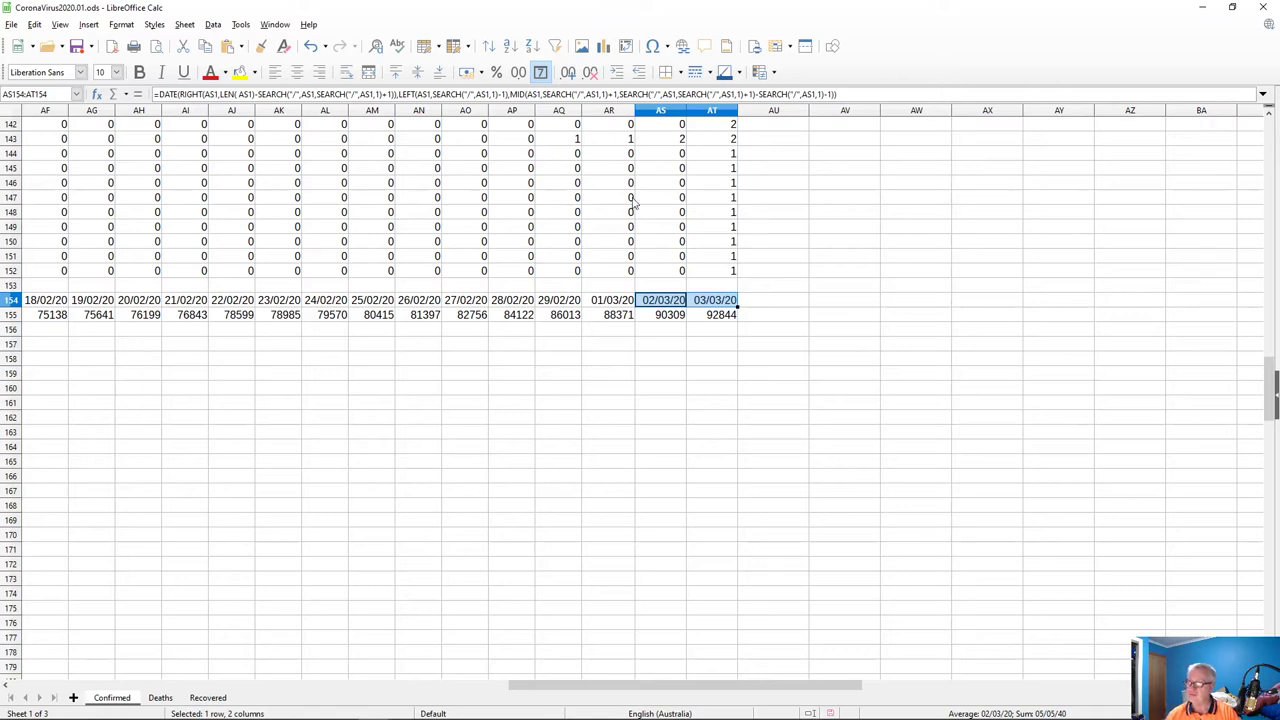
- Examine the South Korea formula in AR199 and the confirmed case rows it draws from
drag(622, 688, 540, 675)
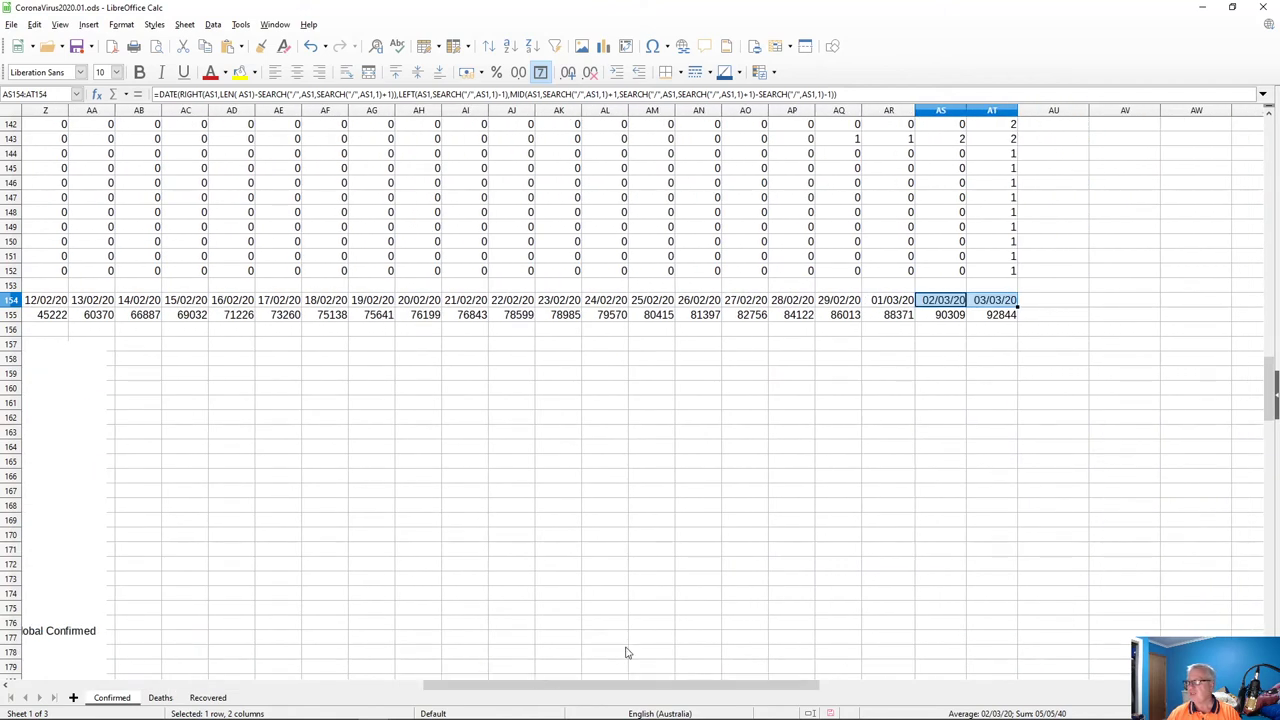
scroll(871, 508, down, 8)
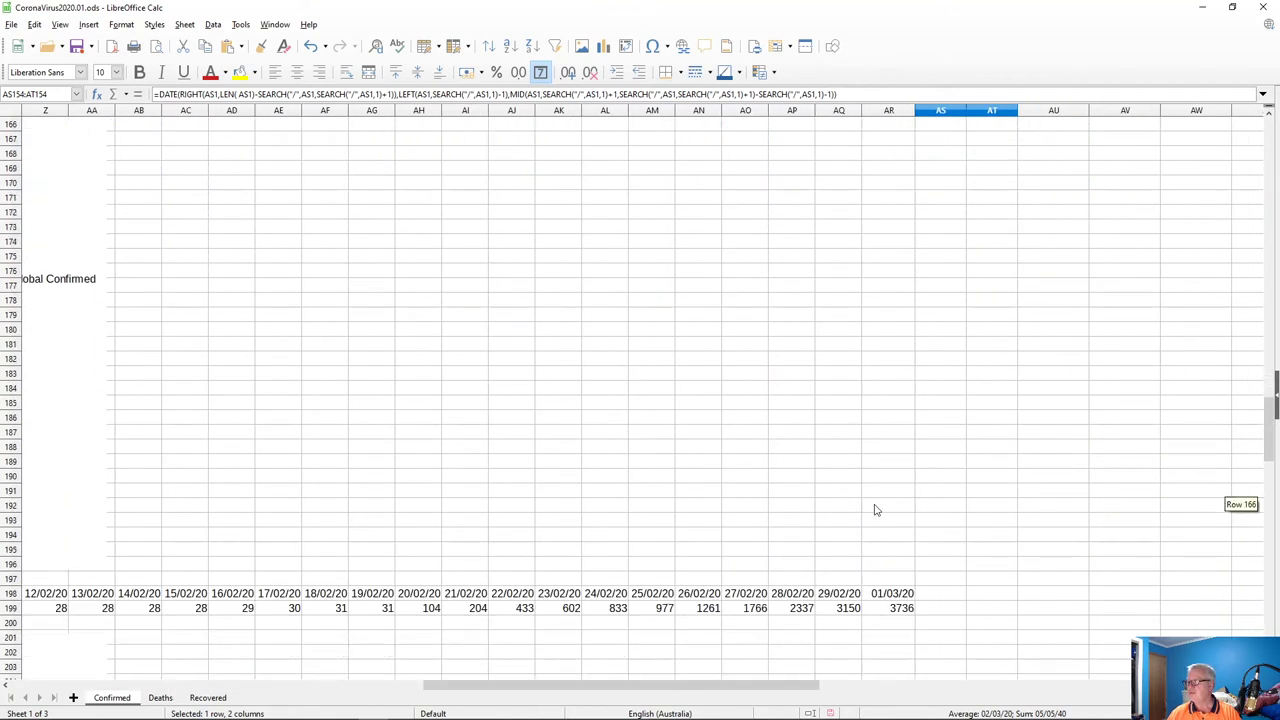
click(893, 615)
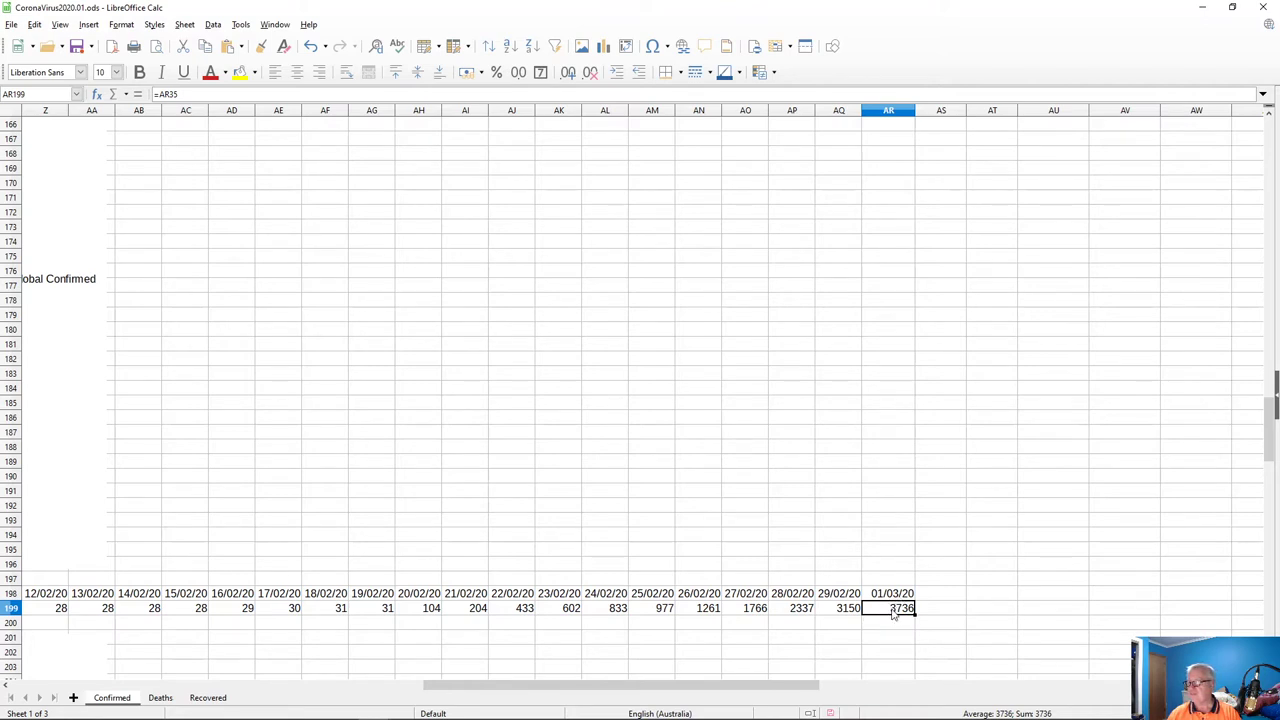
drag(749, 684, 717, 695)
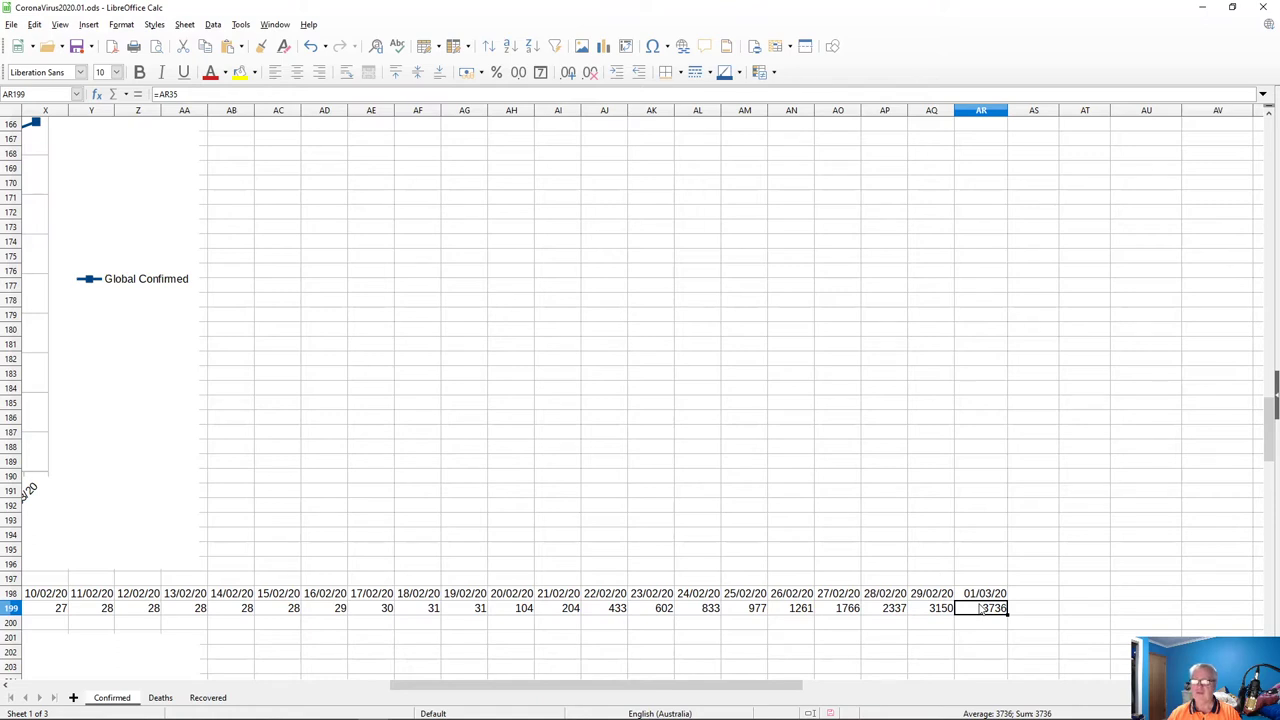
scroll(990, 585, up, 20)
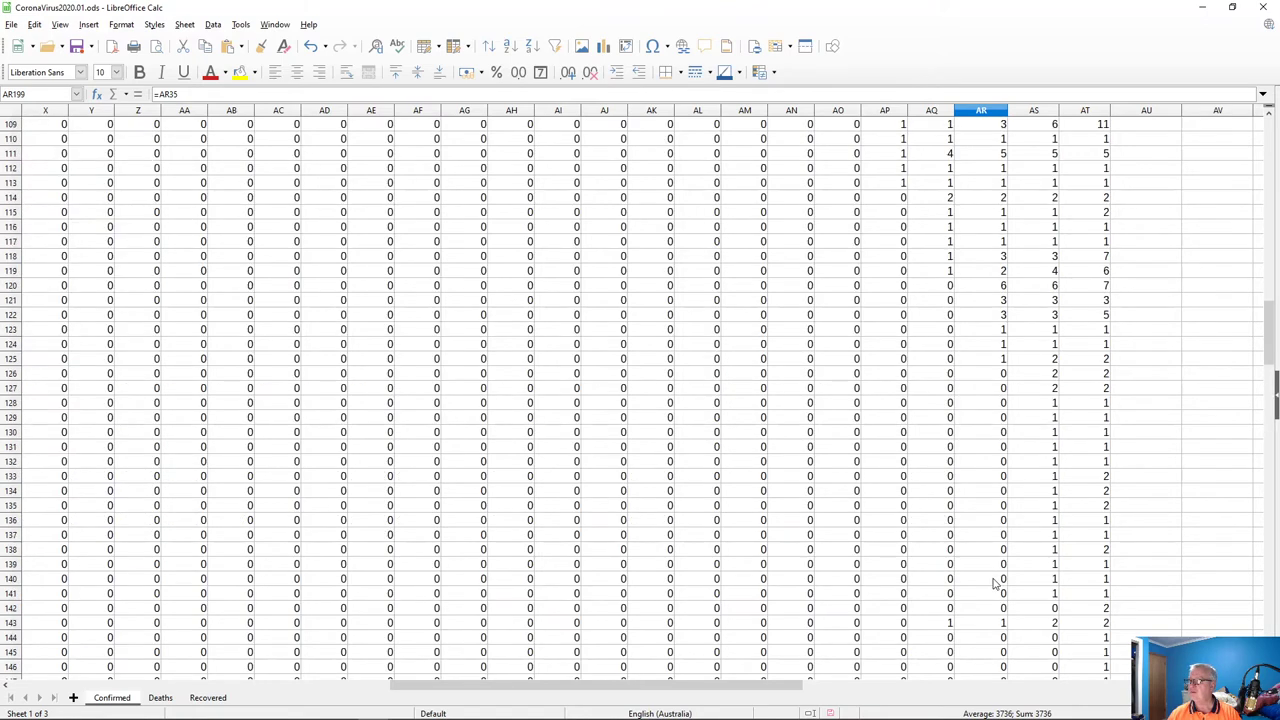
scroll(990, 577, down, 20)
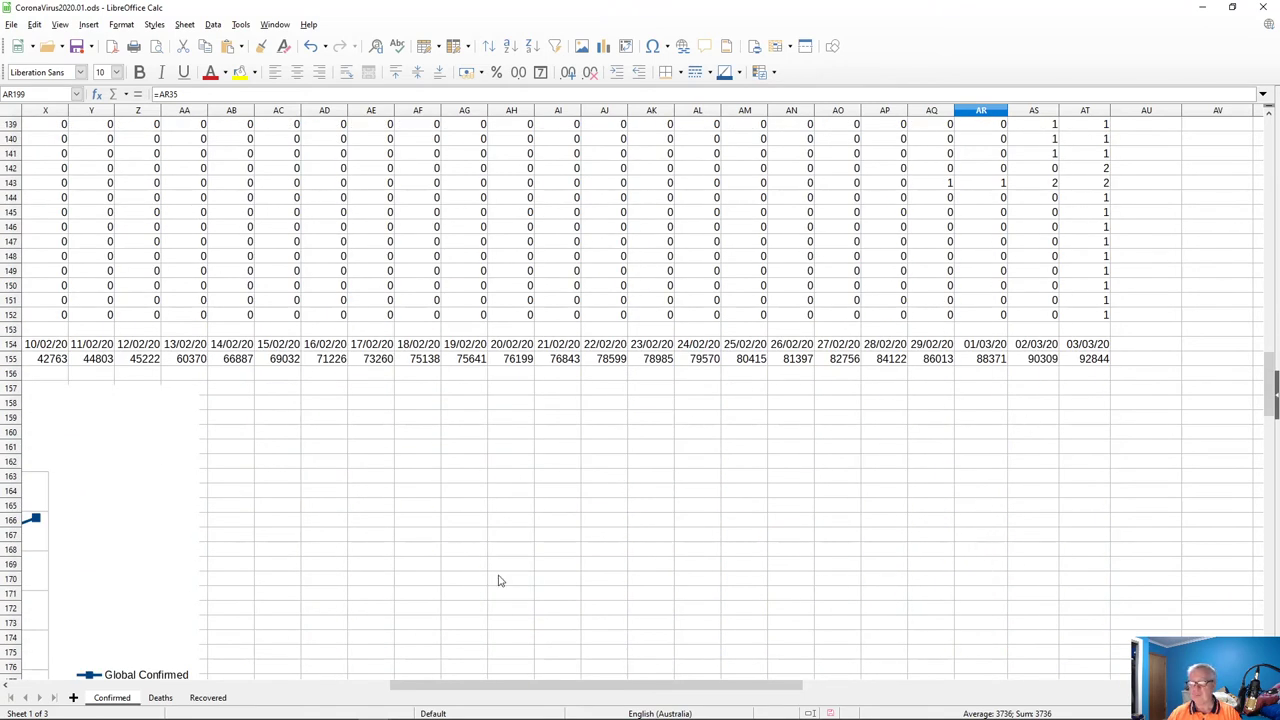
drag(525, 688, 303, 686)
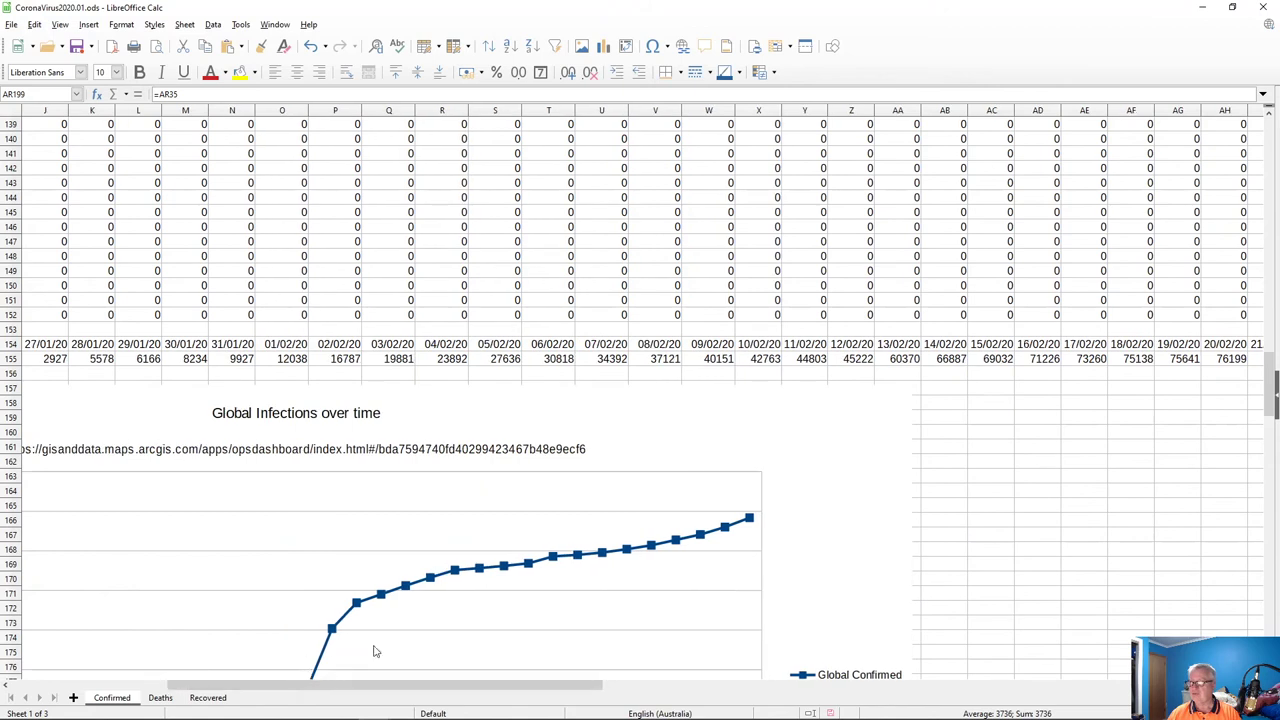
click(614, 555)
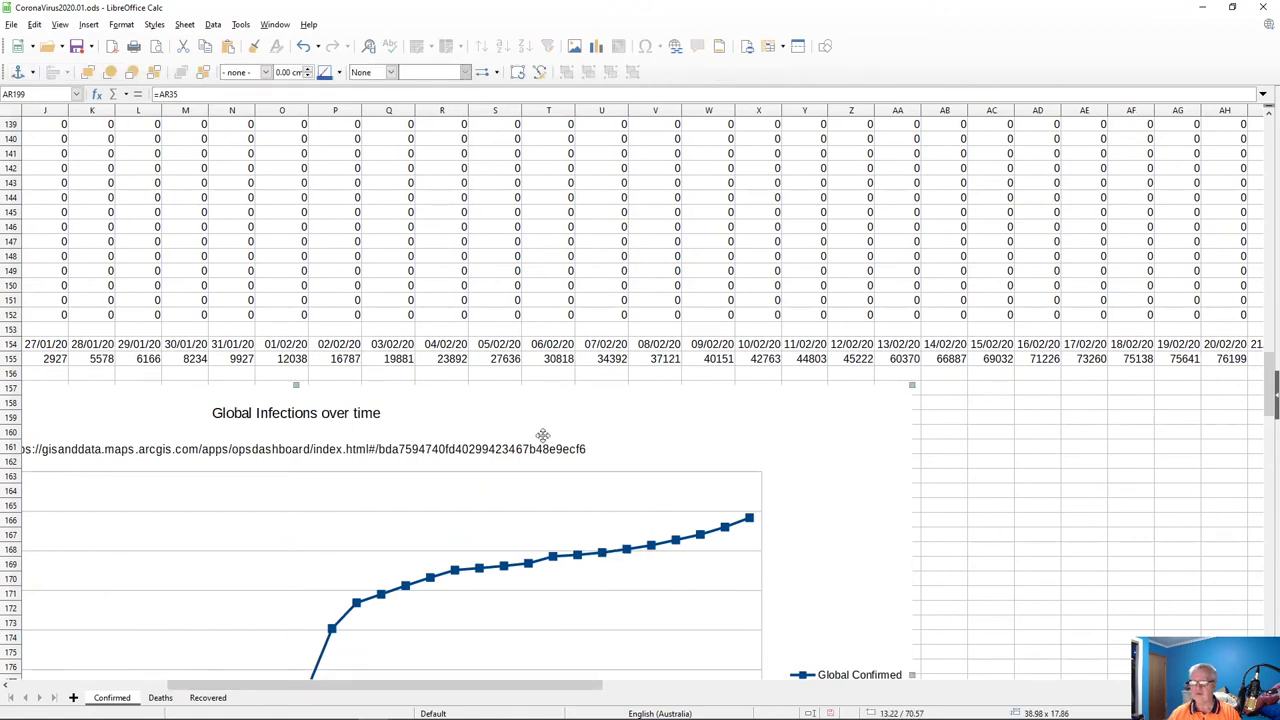
click(597, 46)
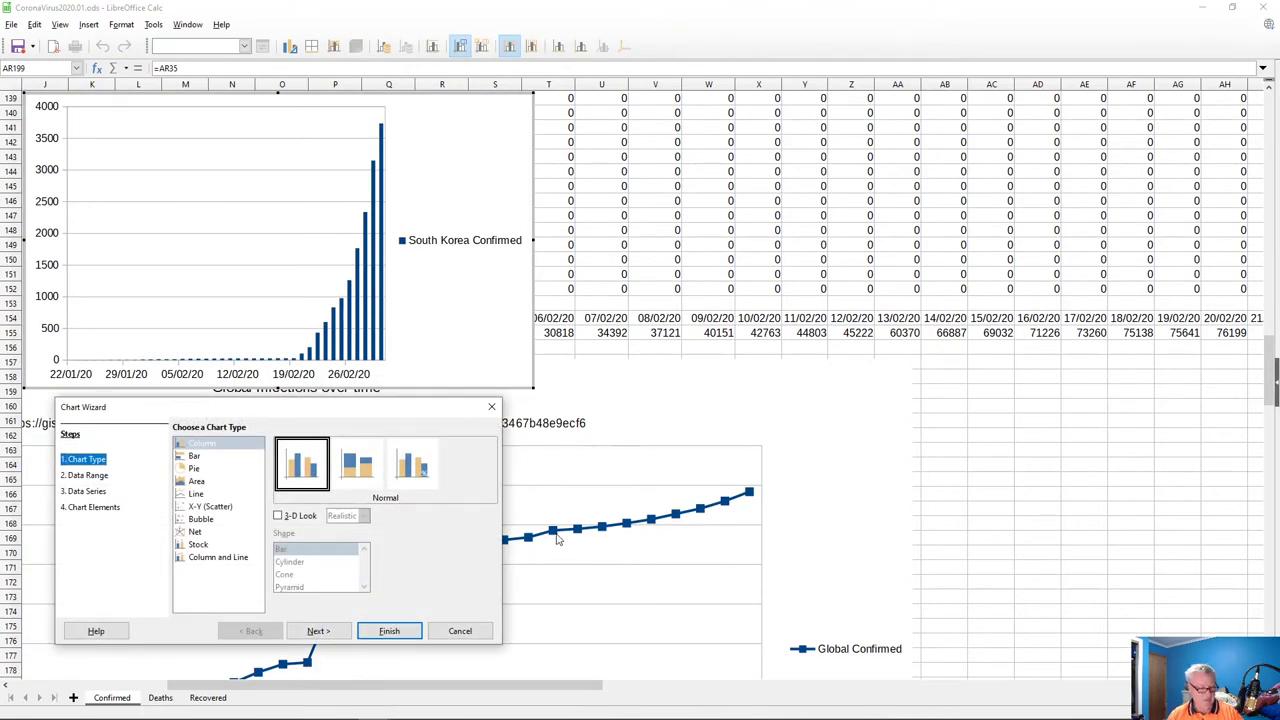
key(Escape)
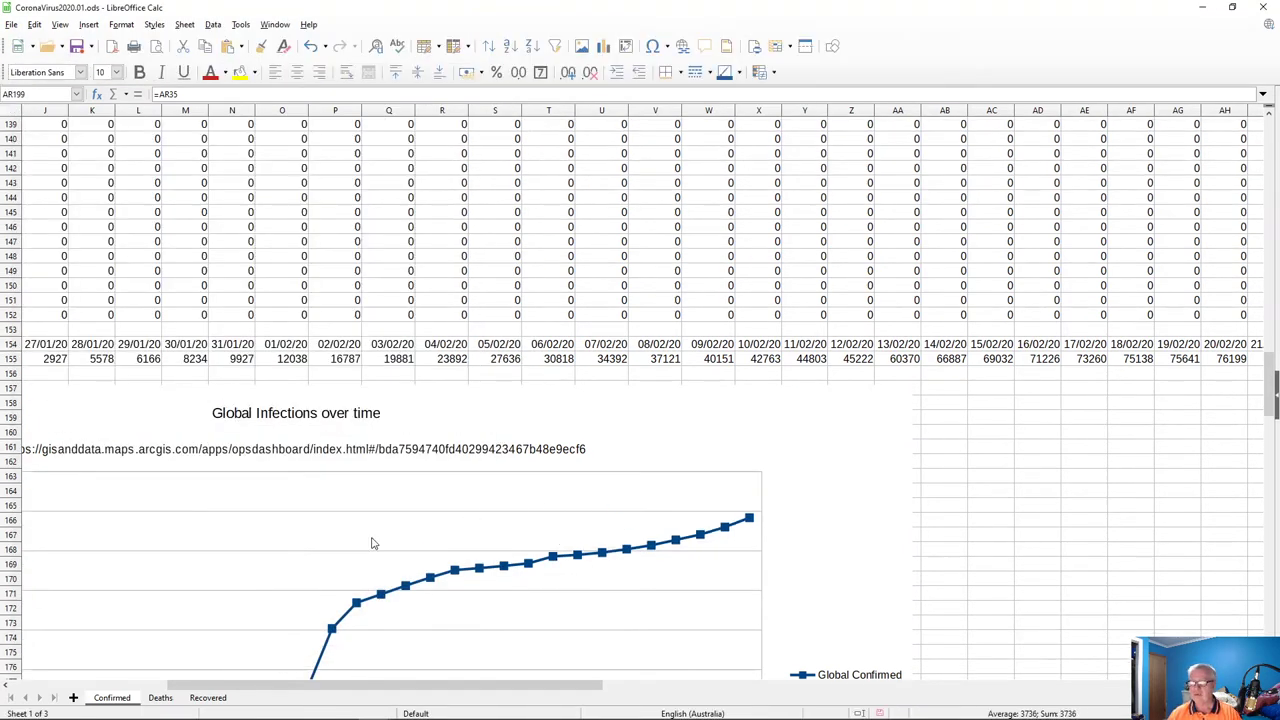
- Open the Global Infections over time chart for editing
scroll(677, 558, down, 2)
scroll(677, 558, down, 2)
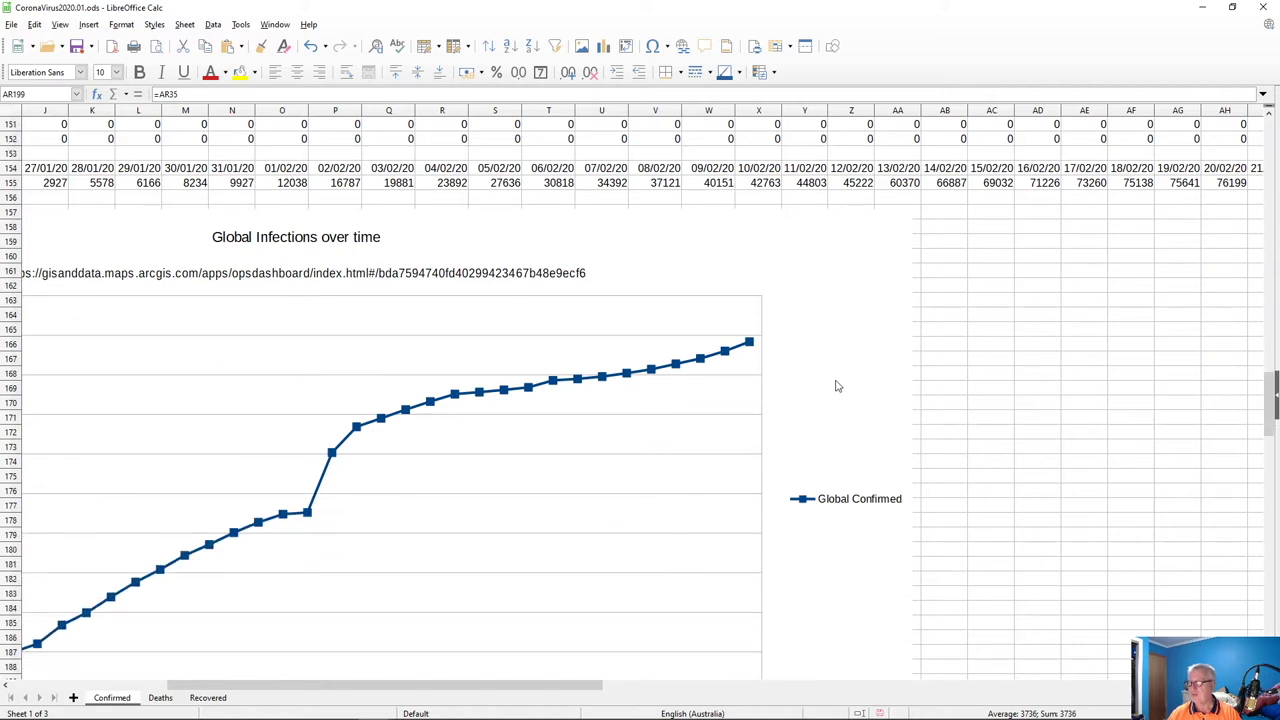
right_click(825, 288)
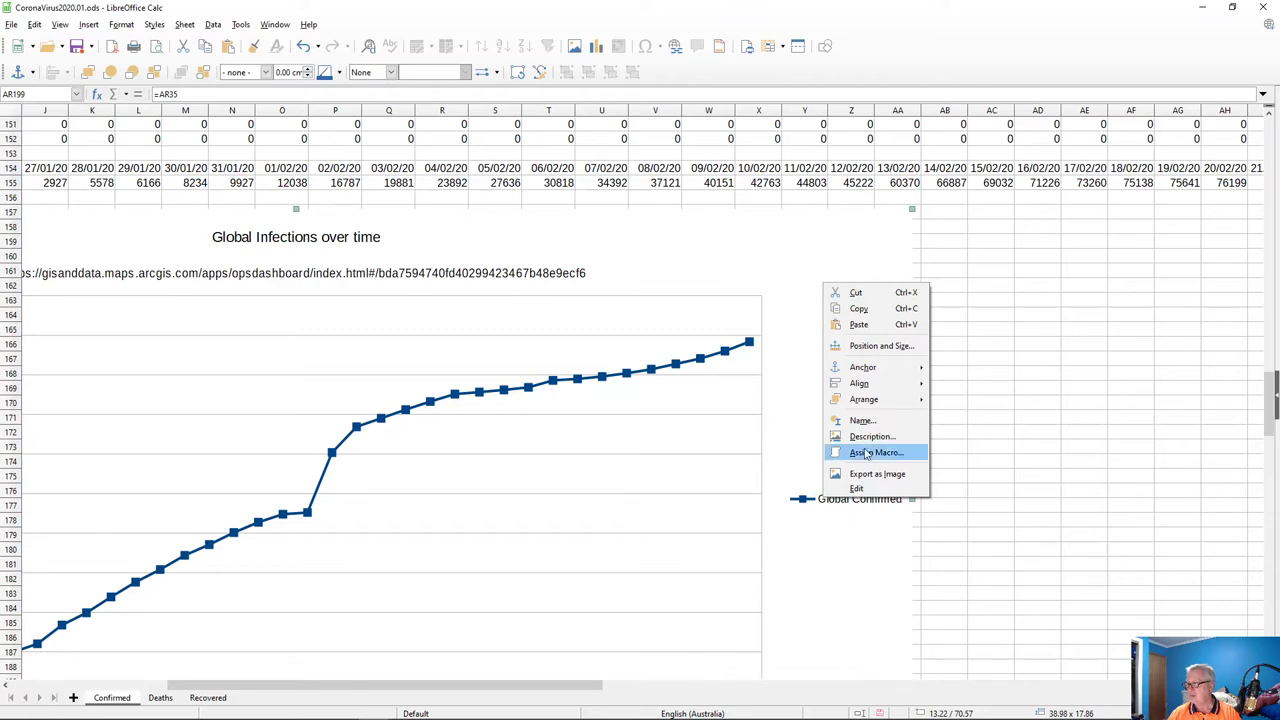
click(868, 660)
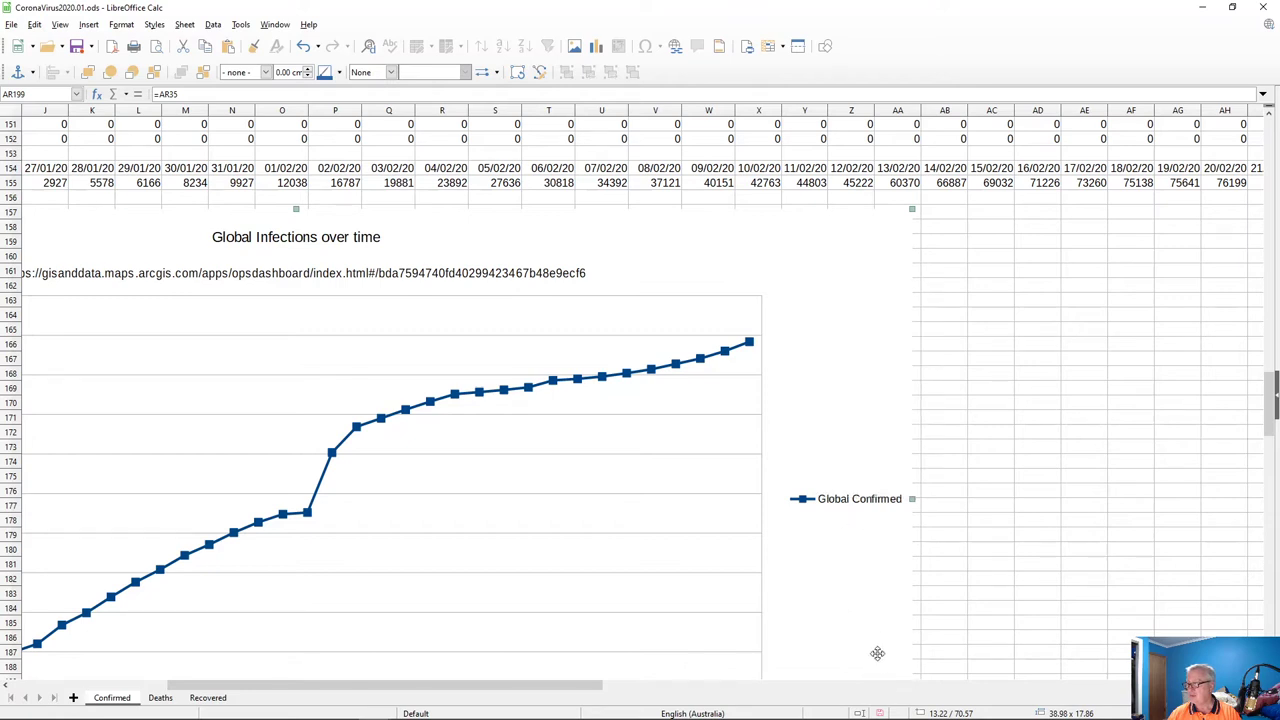
right_click(810, 356)
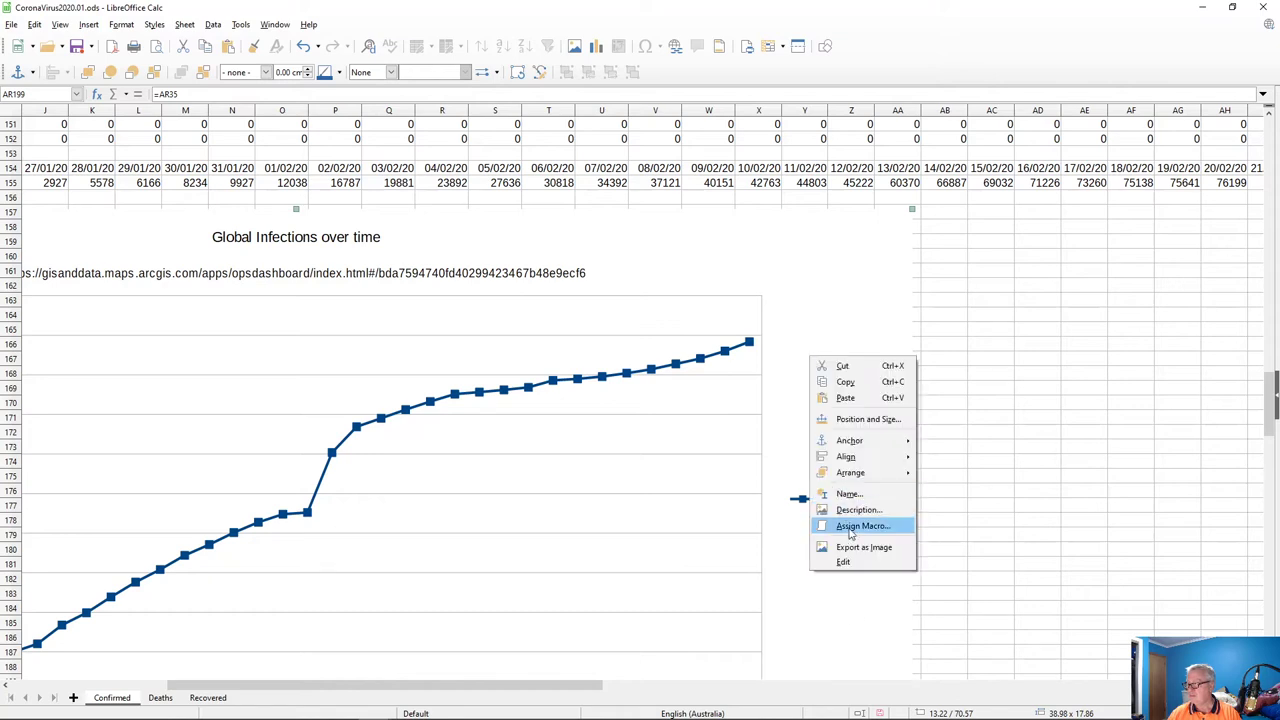
click(866, 562)
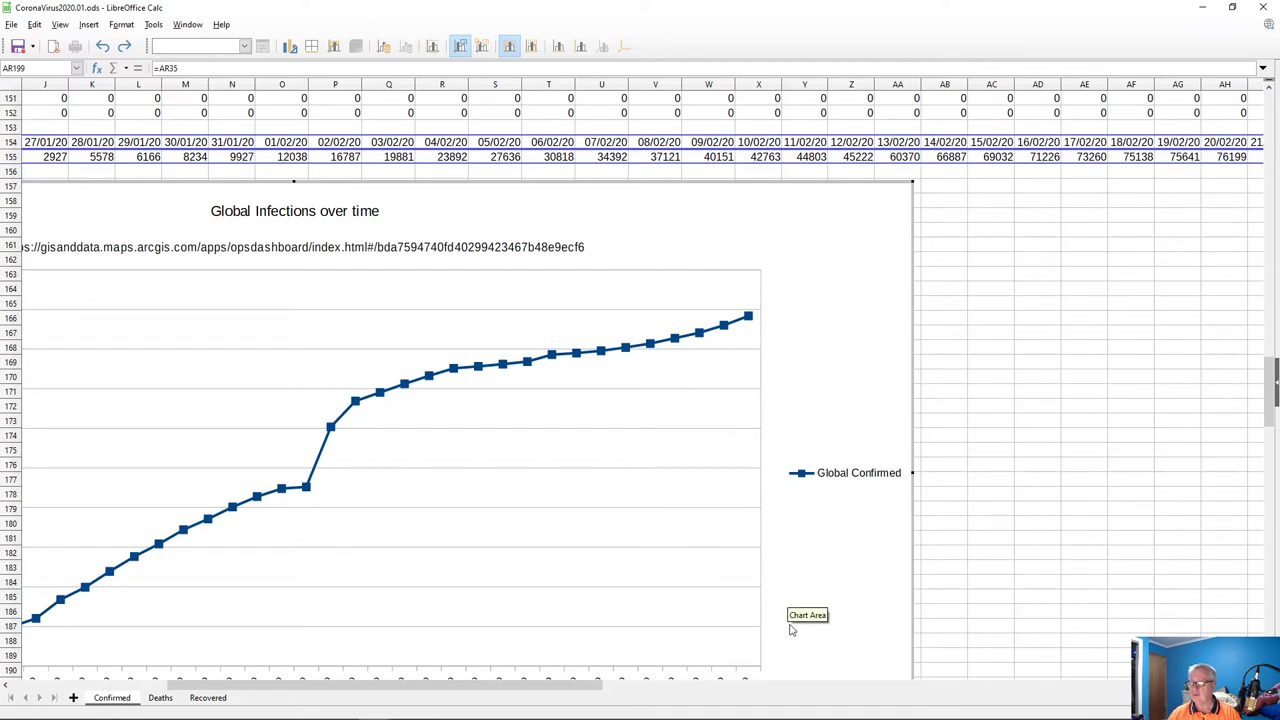
- Examine the Global Infections over time chart and its highlighted data range across all dates
drag(535, 690, 838, 708)
drag(830, 685, 290, 685)
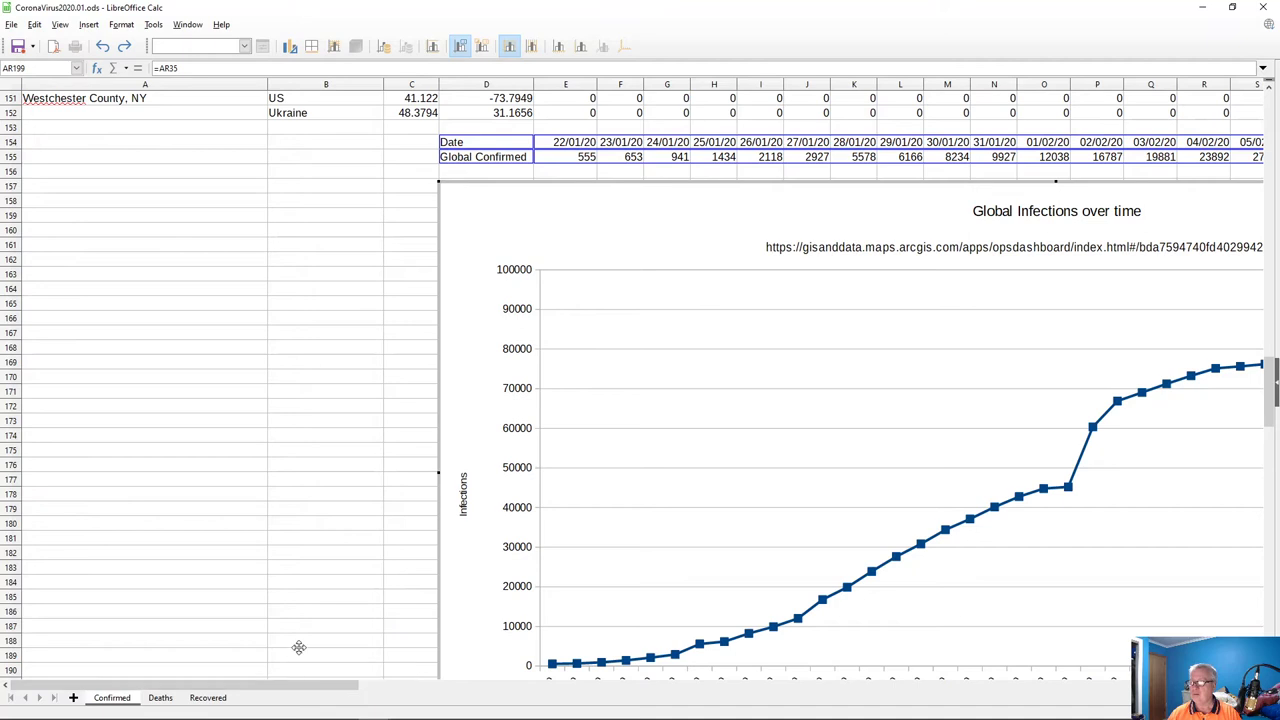
scroll(334, 566, down, 4)
scroll(337, 568, down, 2)
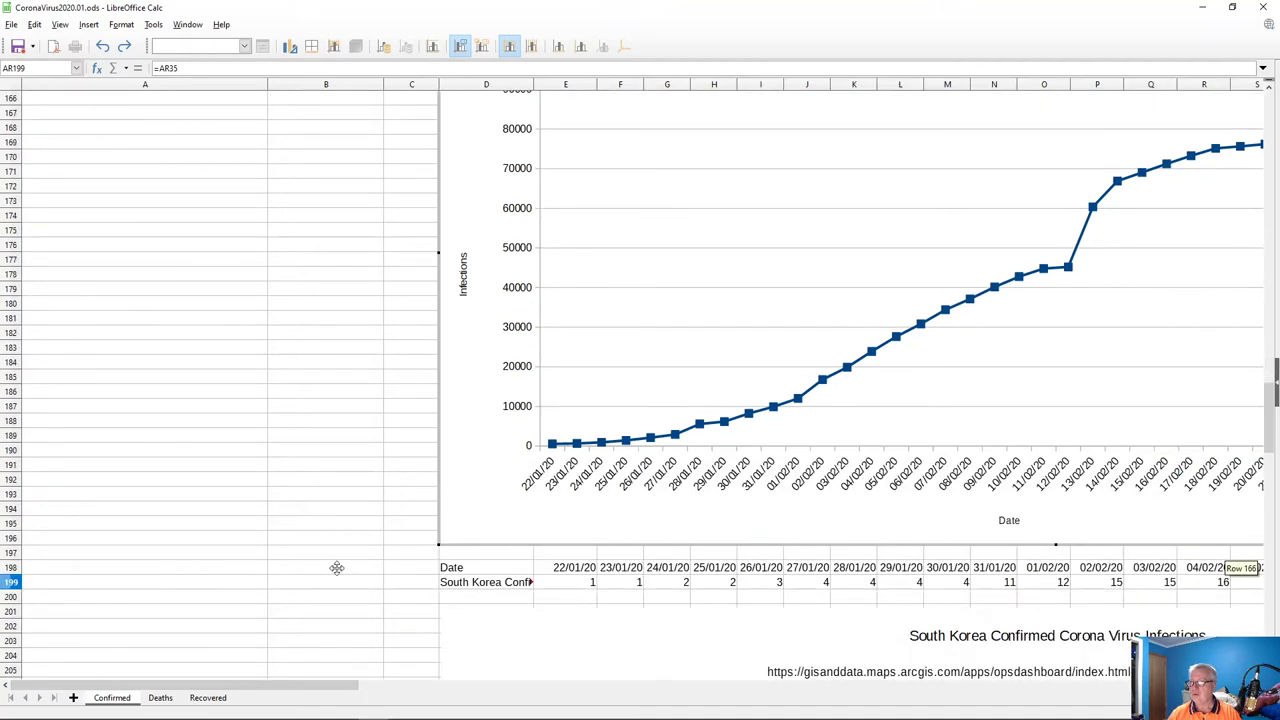
scroll(337, 568, up, 4)
drag(323, 691, 352, 697)
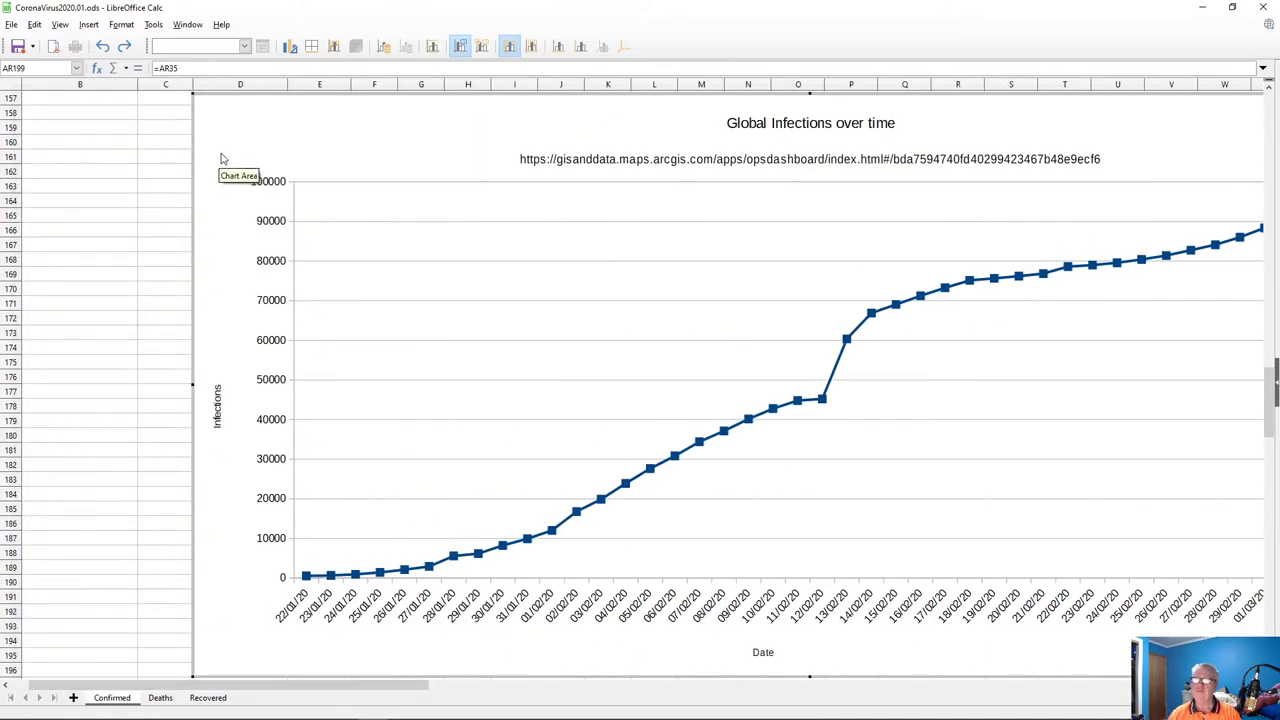
right_click(203, 101)
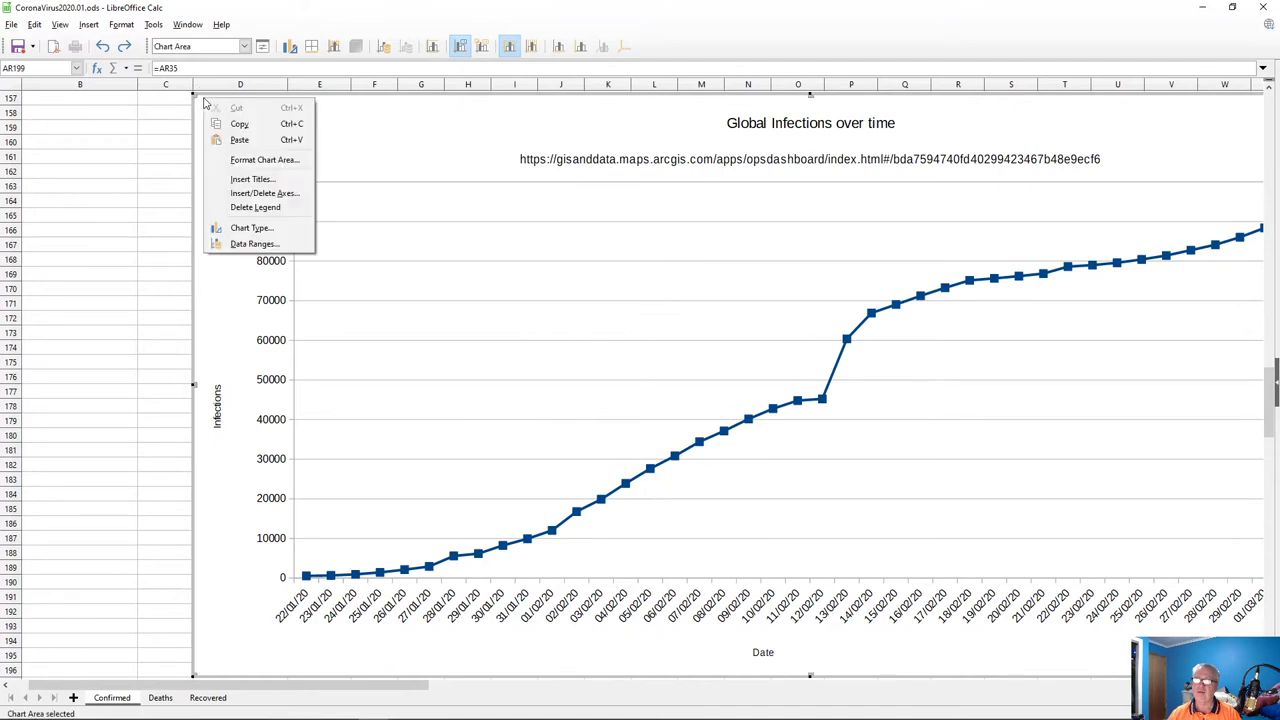
click(254, 245)
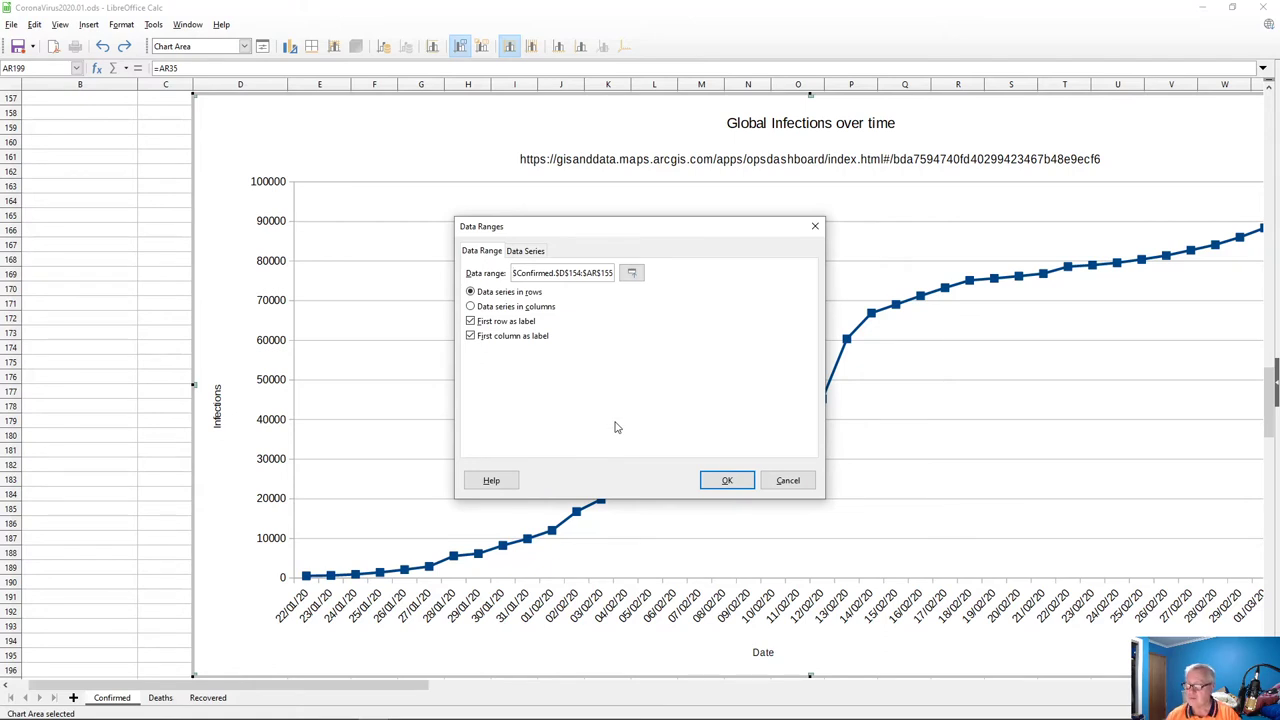
click(631, 272)
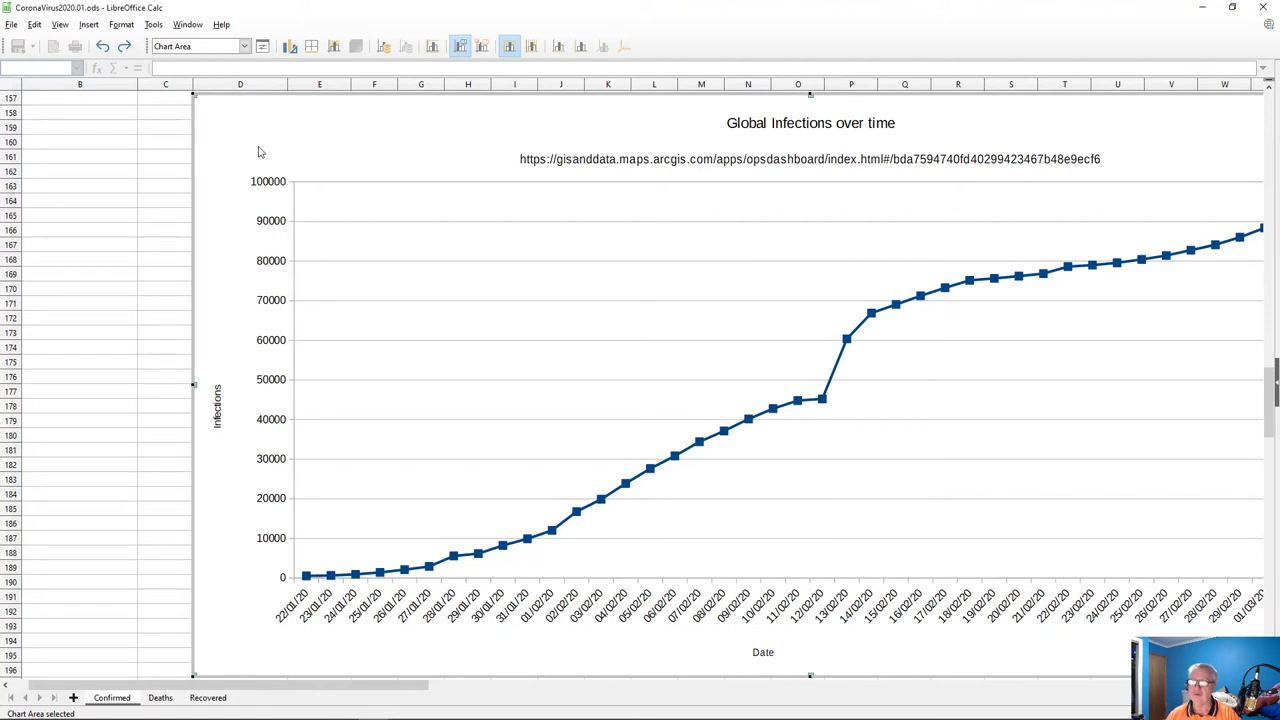
drag(383, 690, 755, 690)
scroll(820, 463, up, 2)
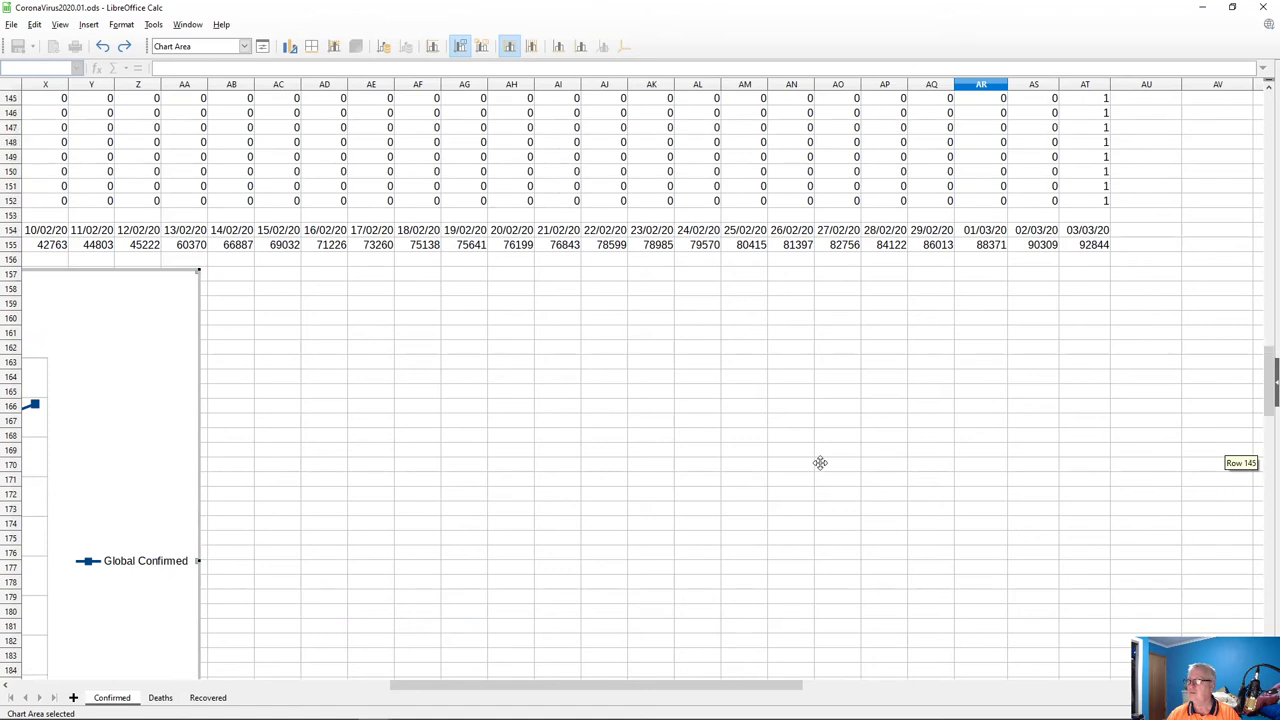
drag(630, 690, 240, 690)
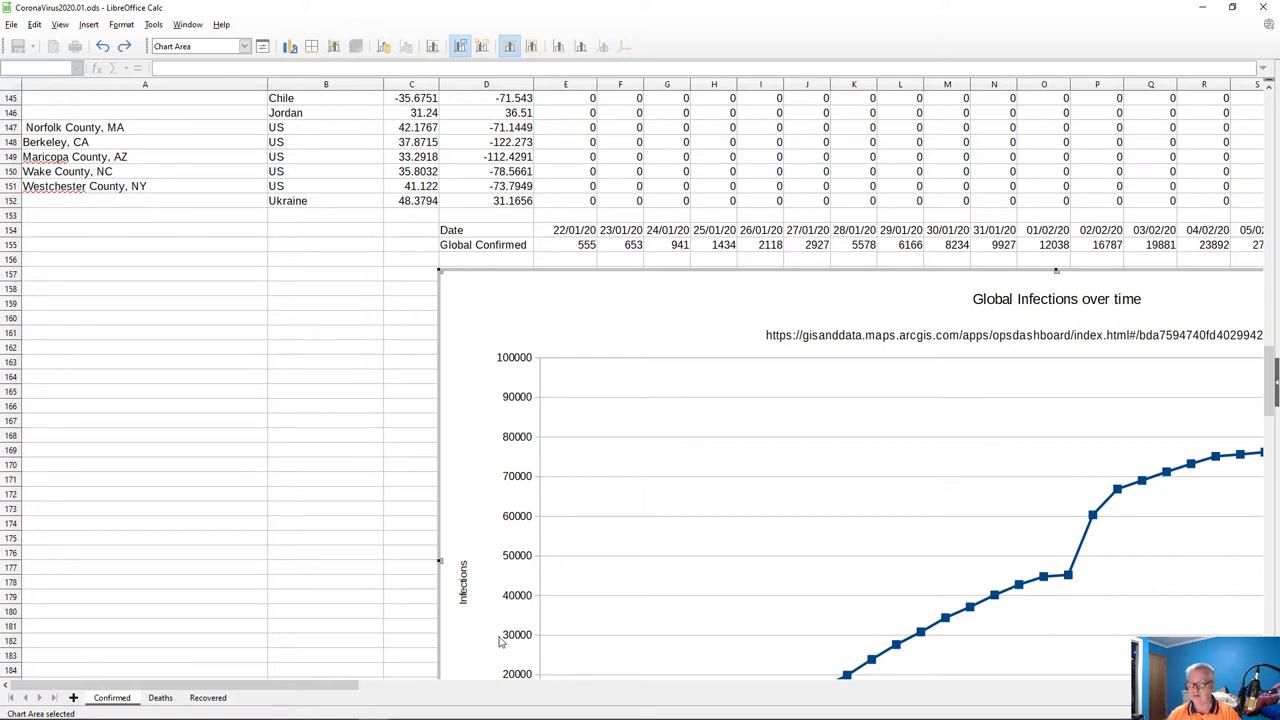
drag(346, 690, 551, 690)
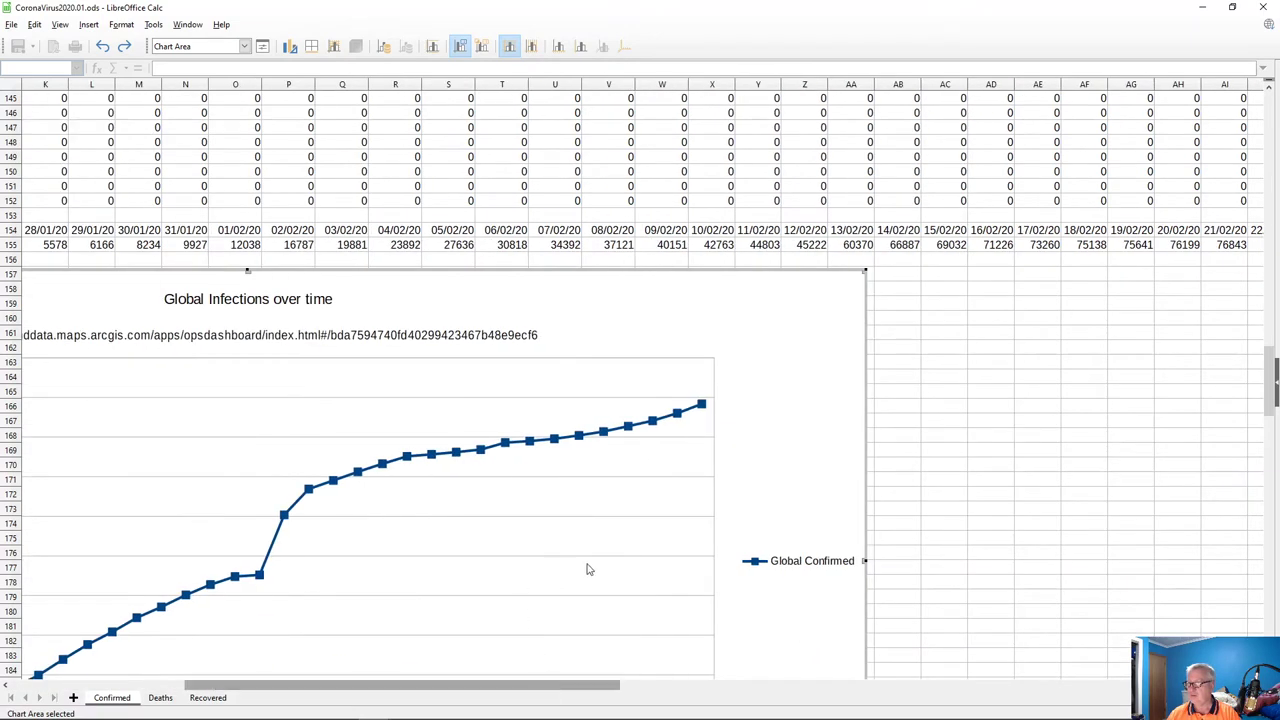
scroll(1000, 480, down, 4)
scroll(1000, 480, down, 3)
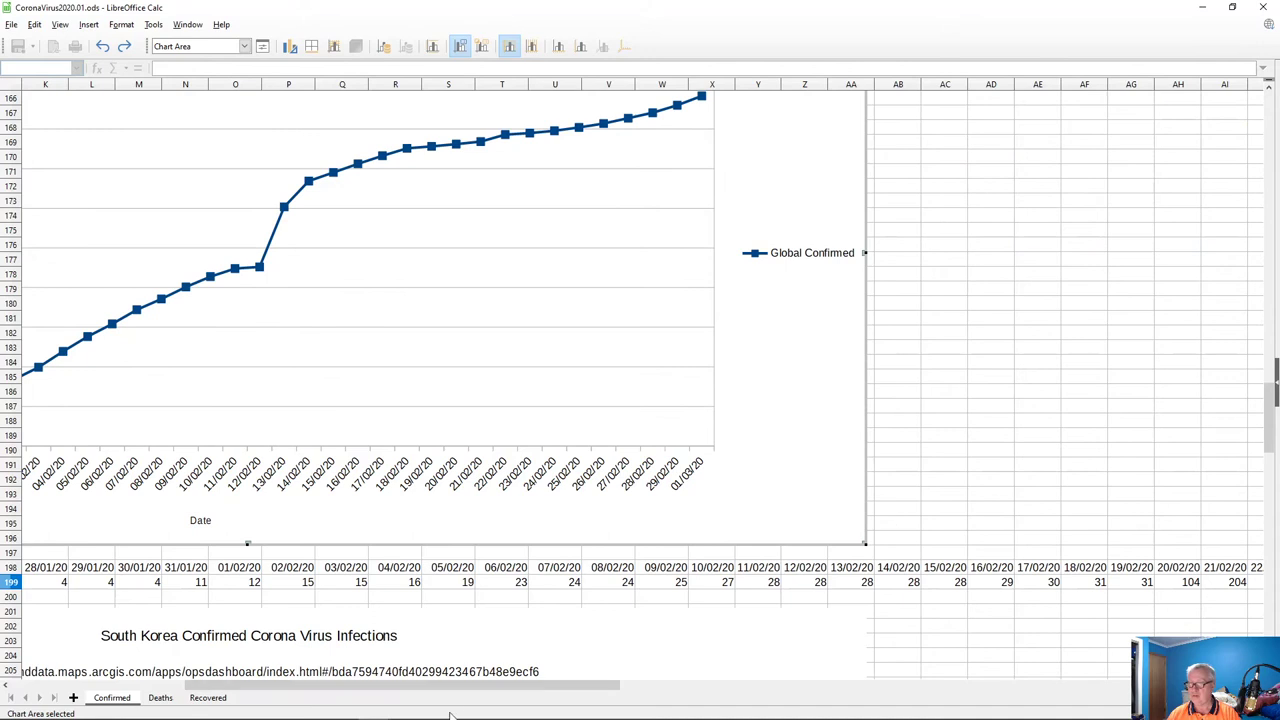
drag(455, 693, 280, 690)
scroll(289, 531, up, 6)
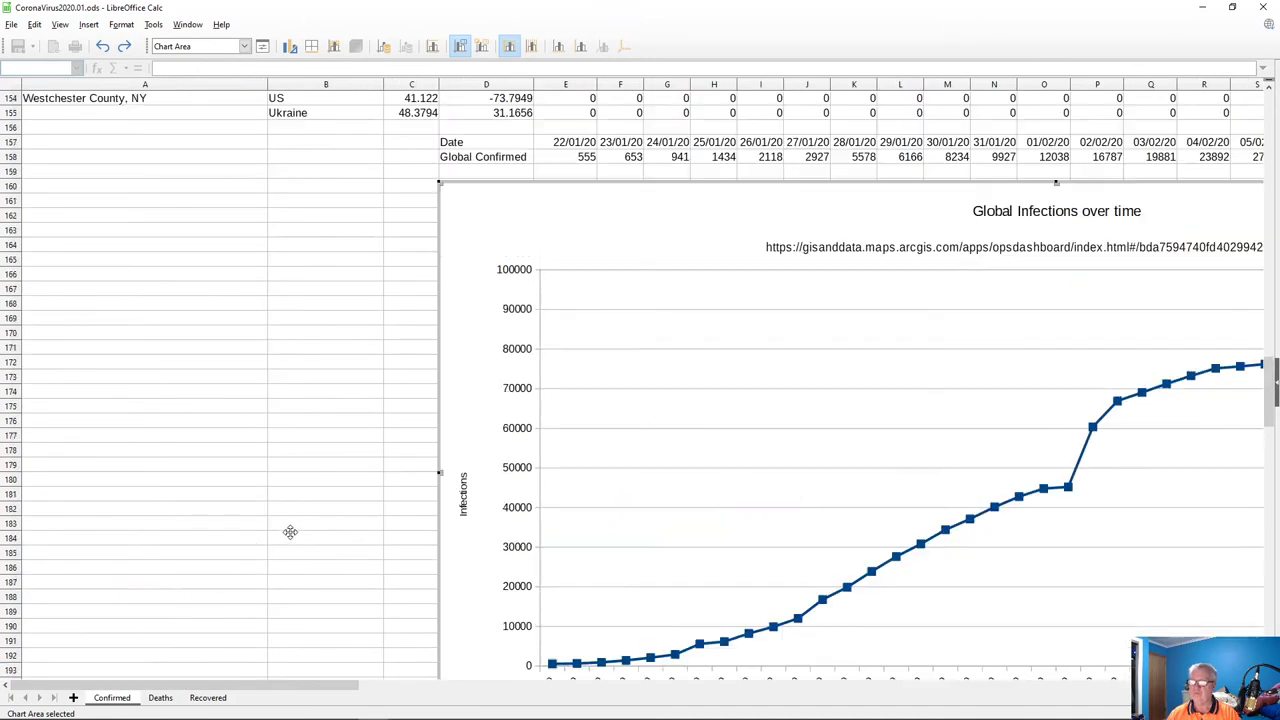
right_click(468, 228)
click(520, 330)
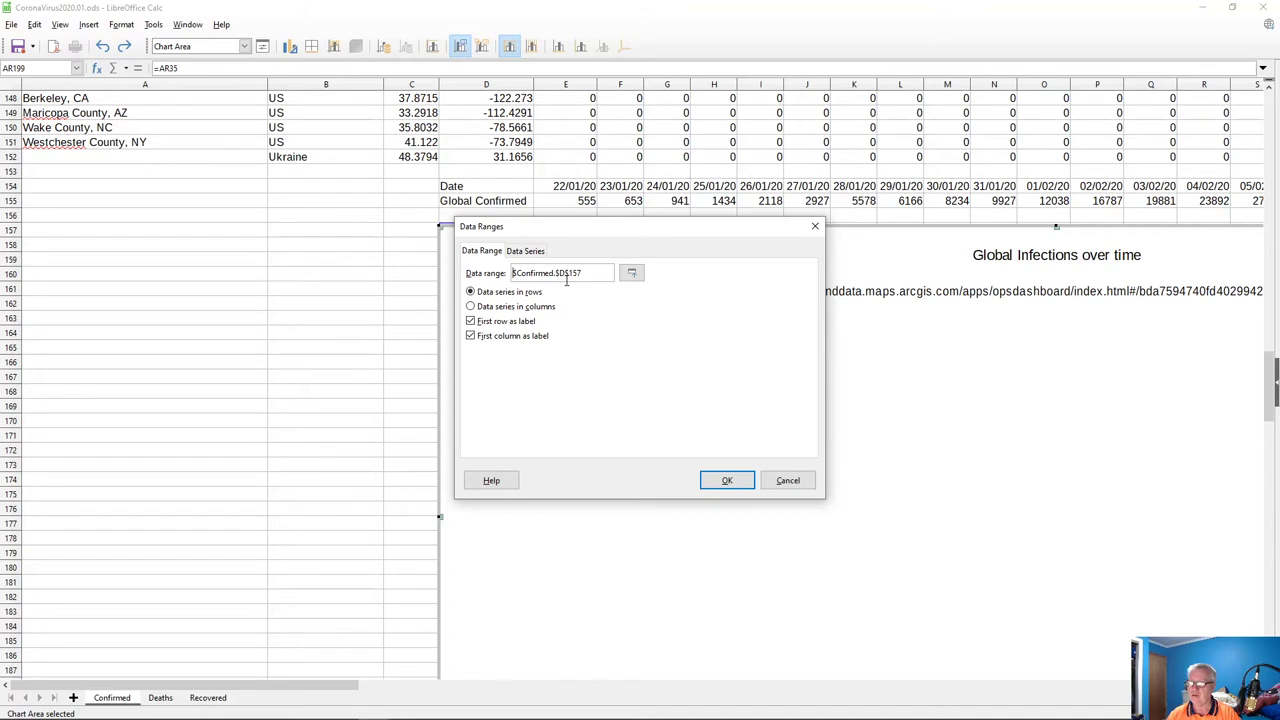
click(524, 251)
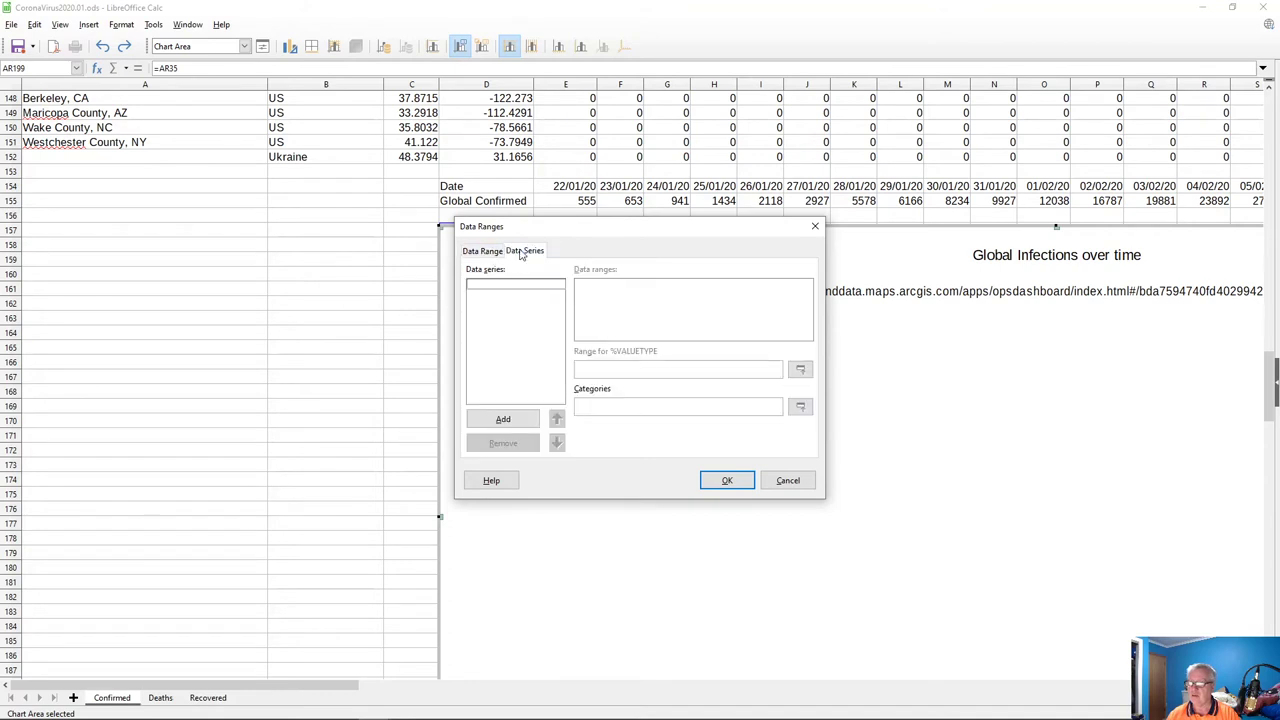
click(788, 480)
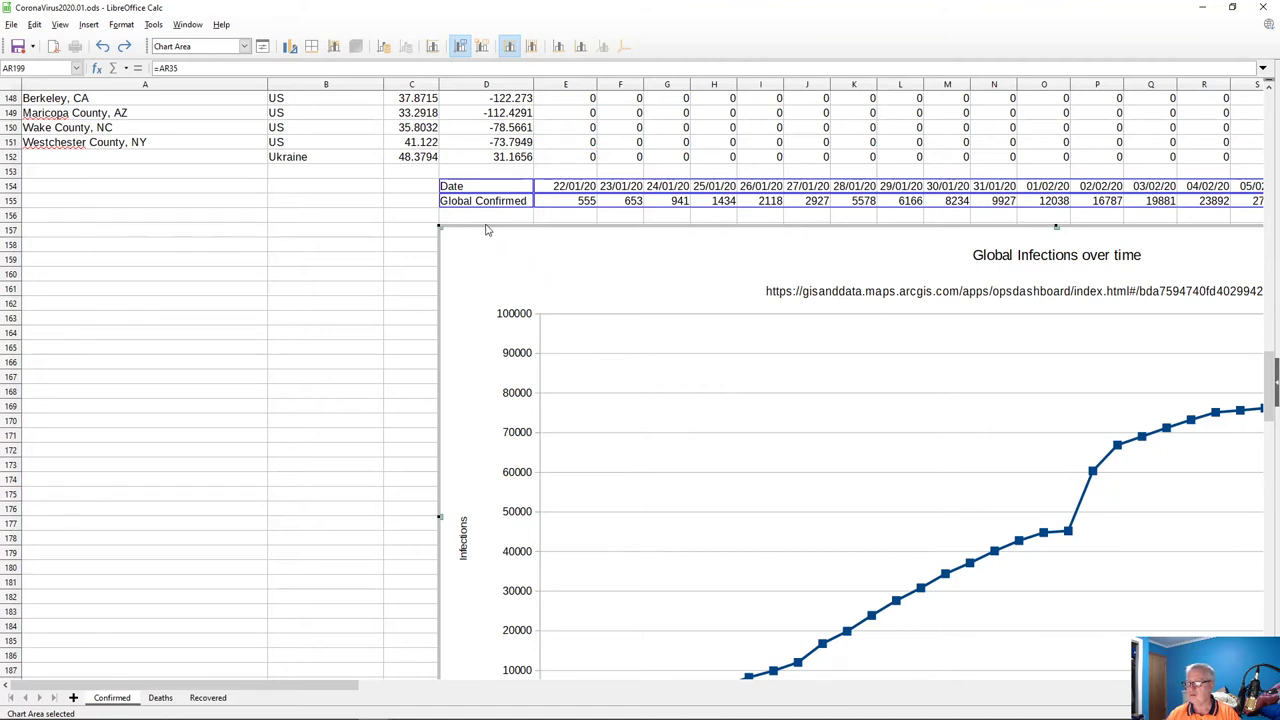
- Examine the data series and data range settings of the Global Infections over time chart
right_click(474, 255)
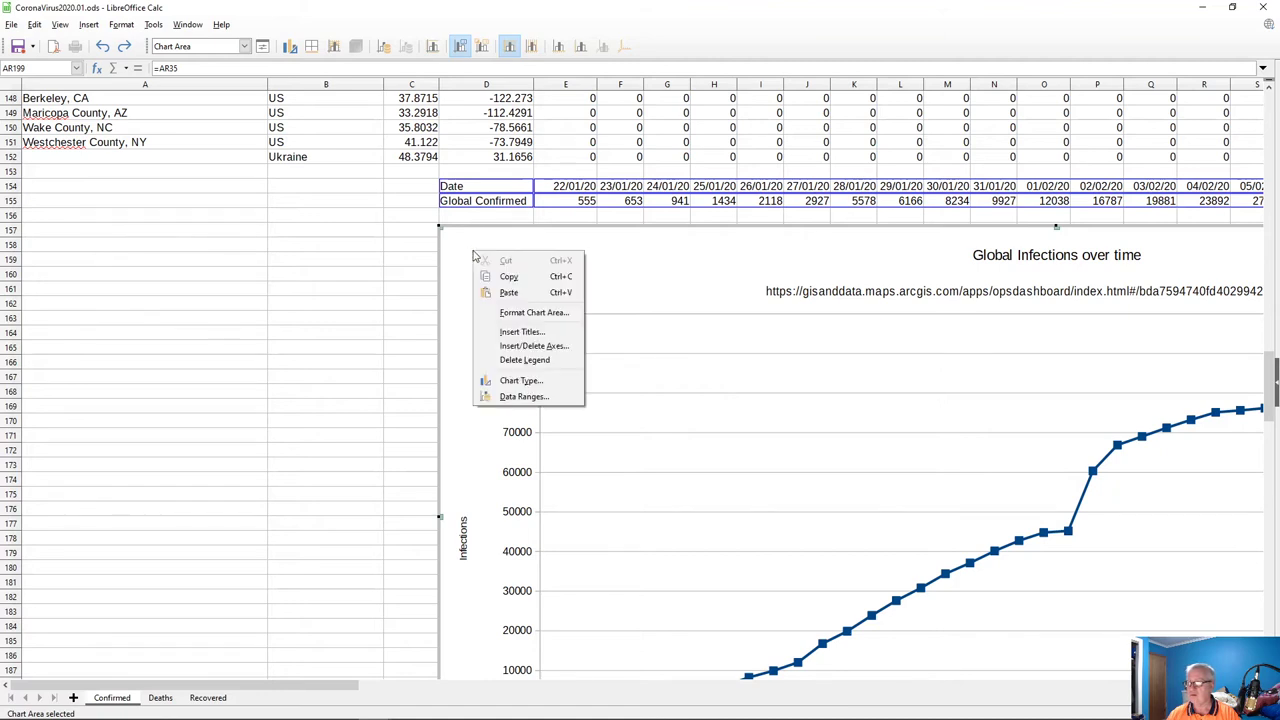
click(508, 397)
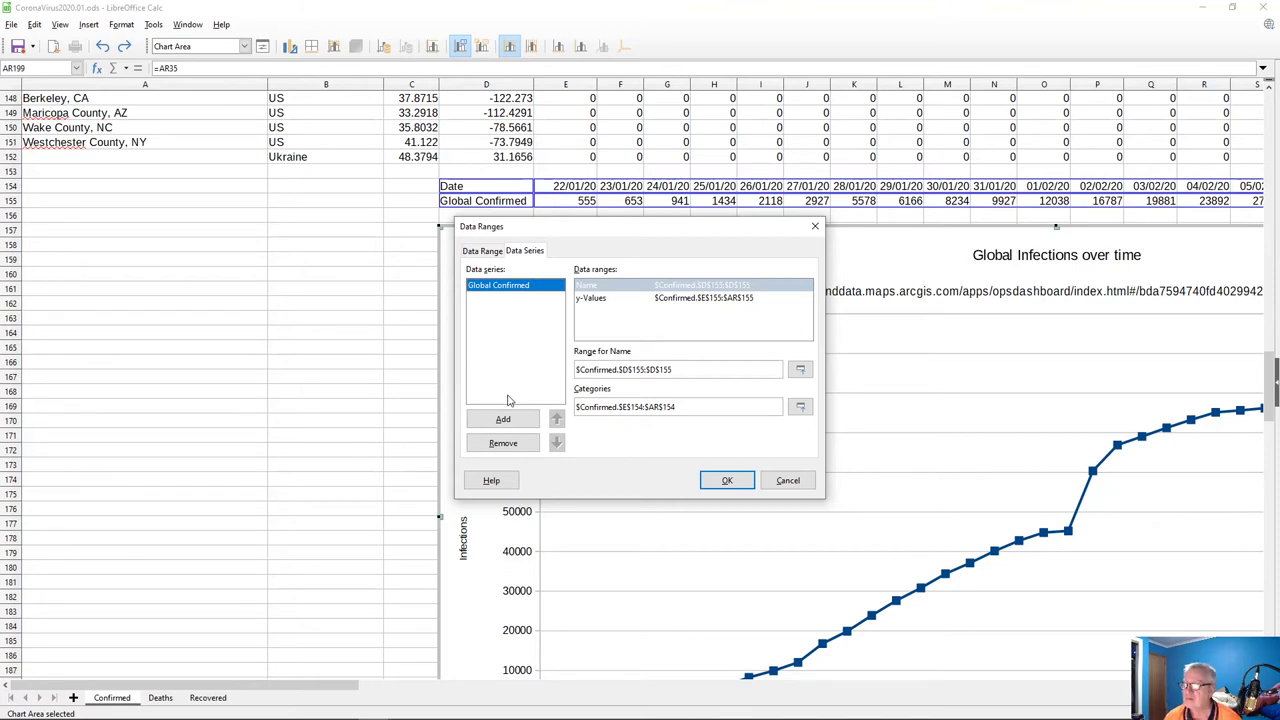
click(483, 252)
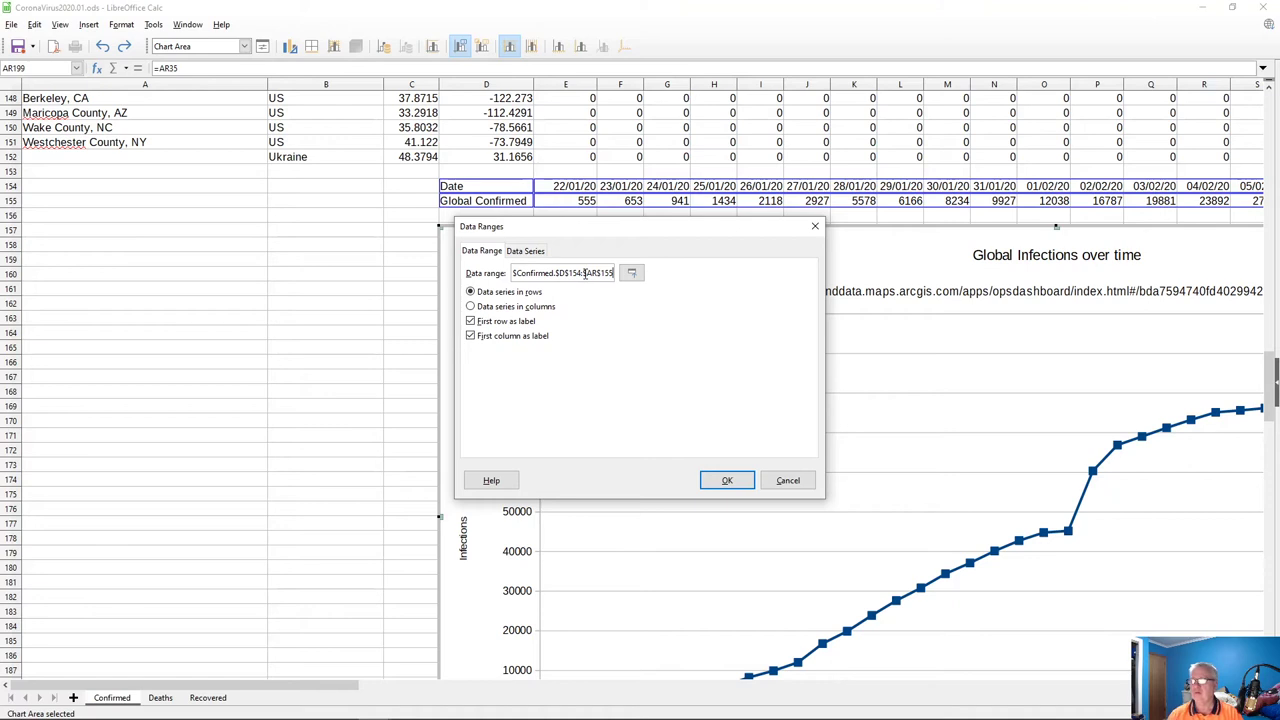
click(728, 480)
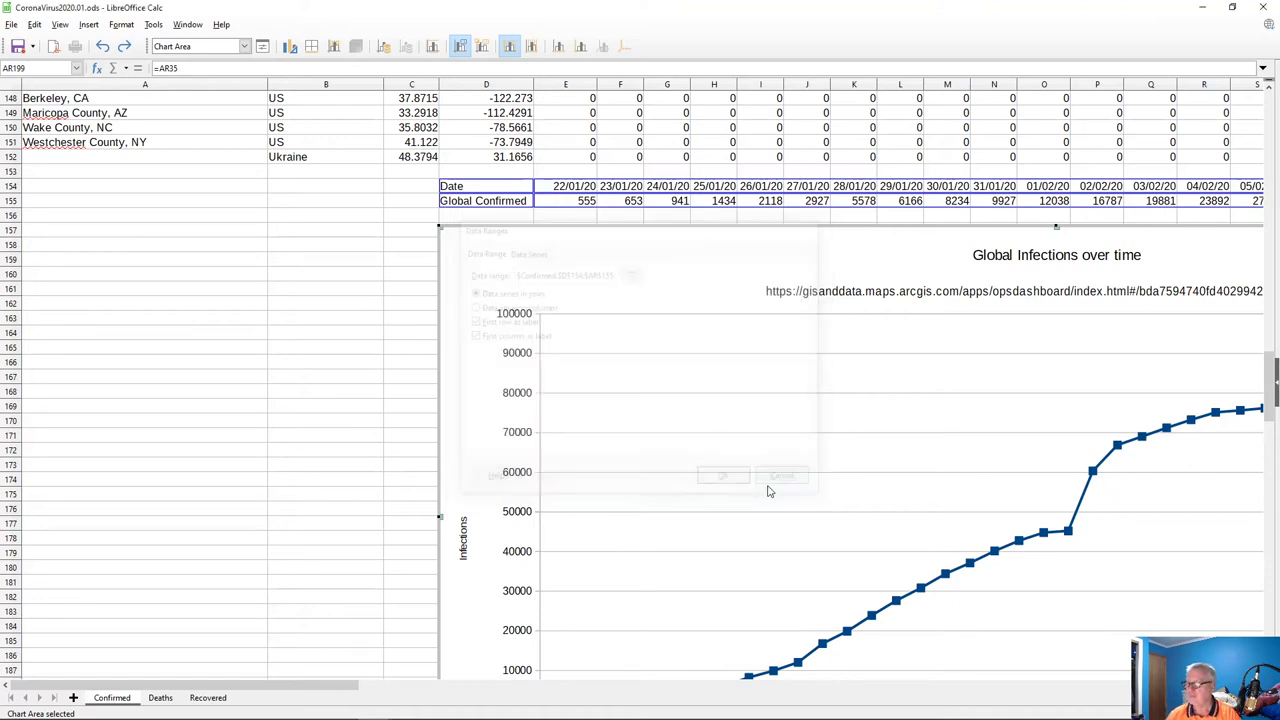
- Extend the Global Confirmed series in the chart to y-values $Confirmed.$E$155:$AT$155 and categories $Confirmed.$E$154:$AT$154
right_click(932, 586)
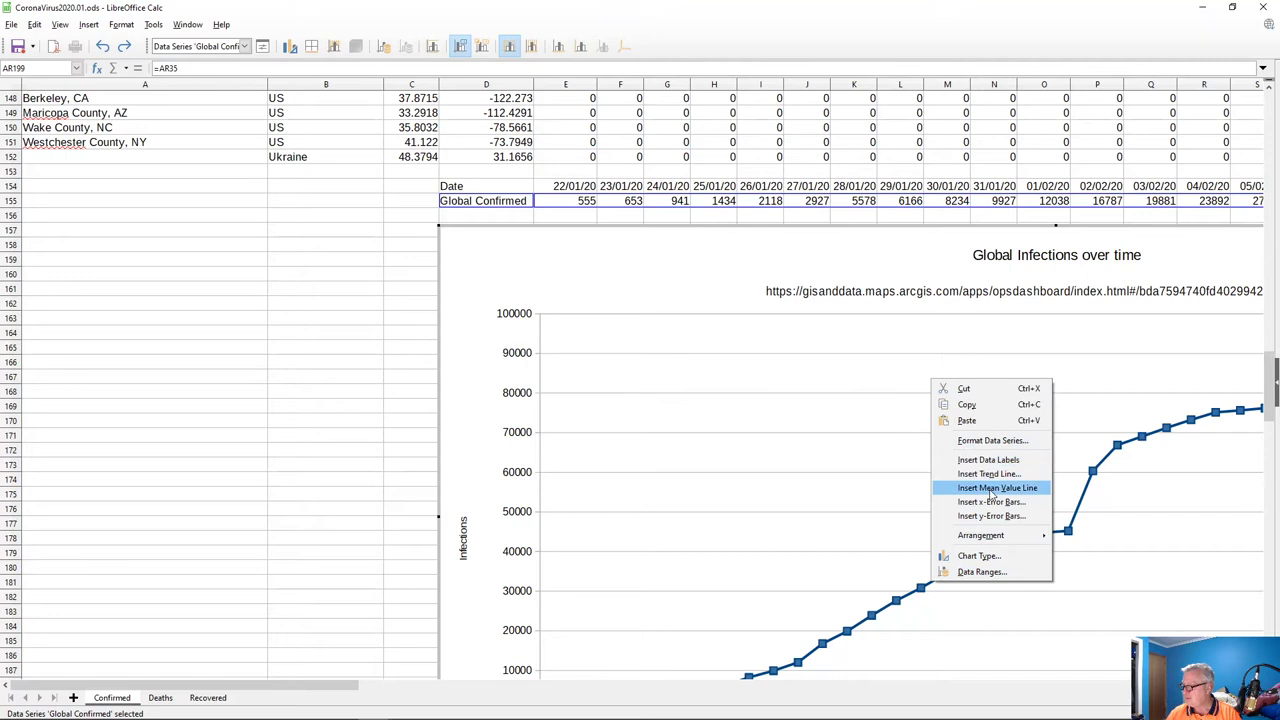
click(996, 575)
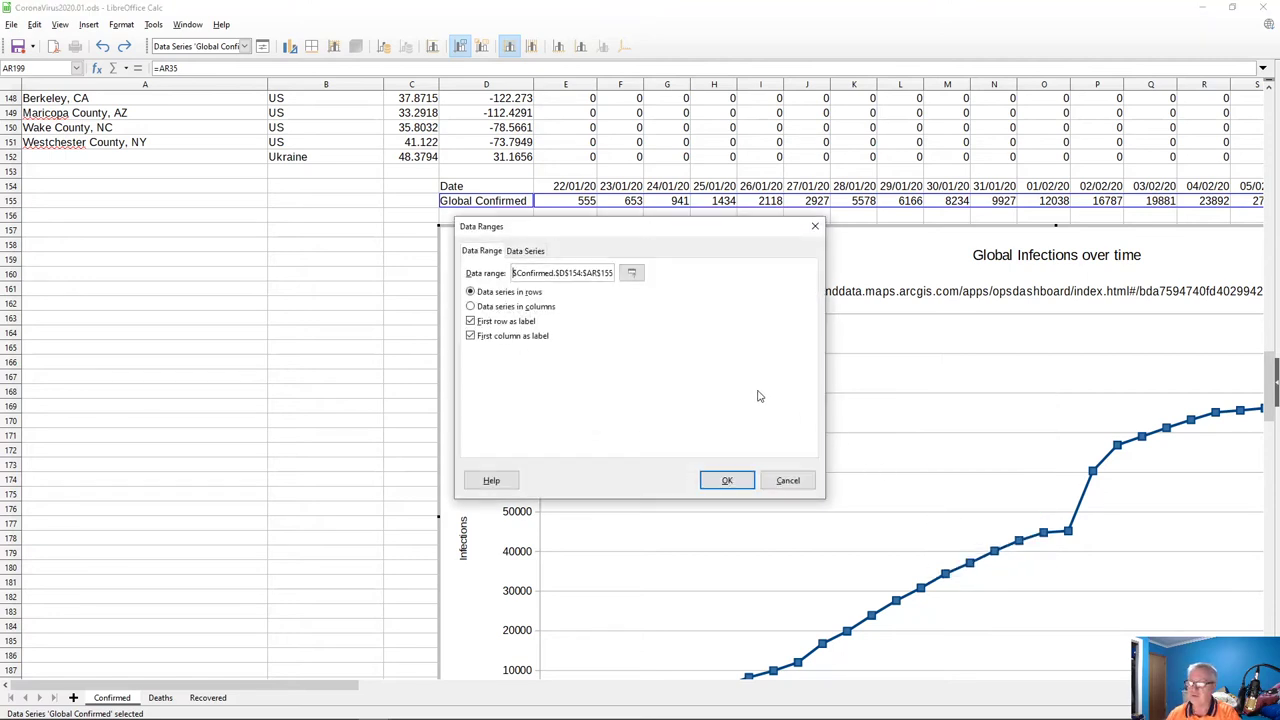
click(516, 256)
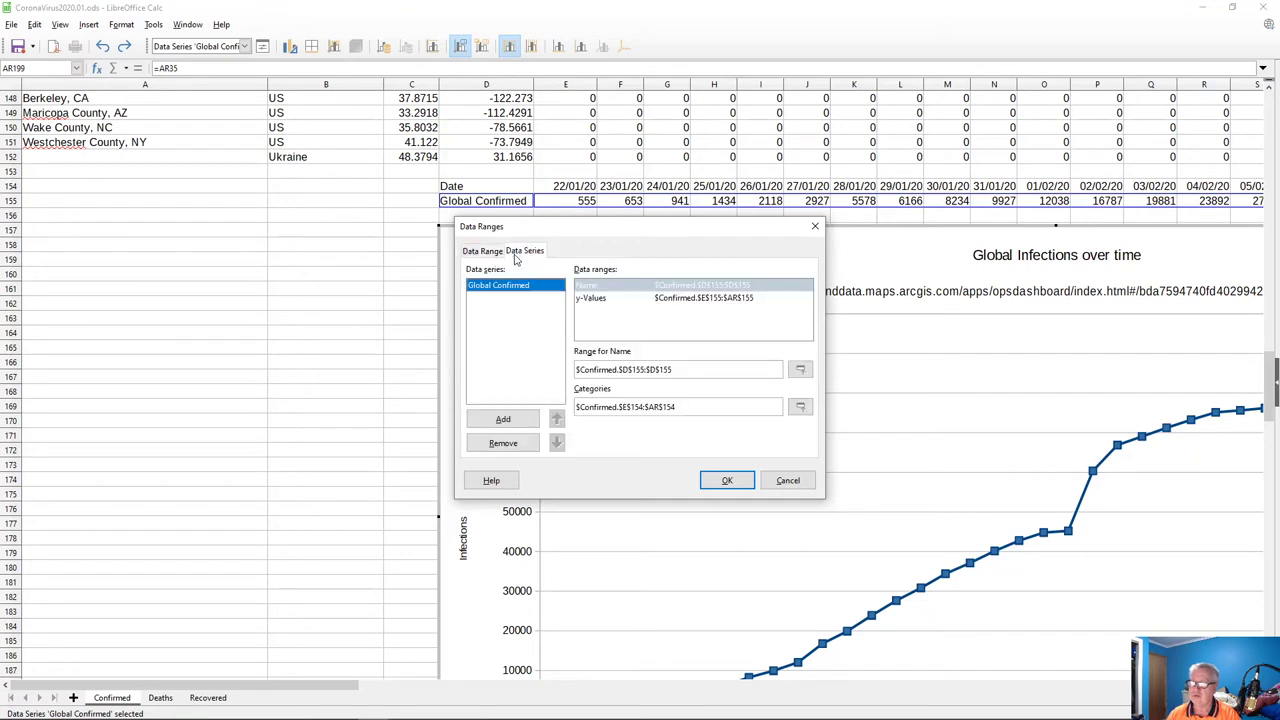
click(710, 303)
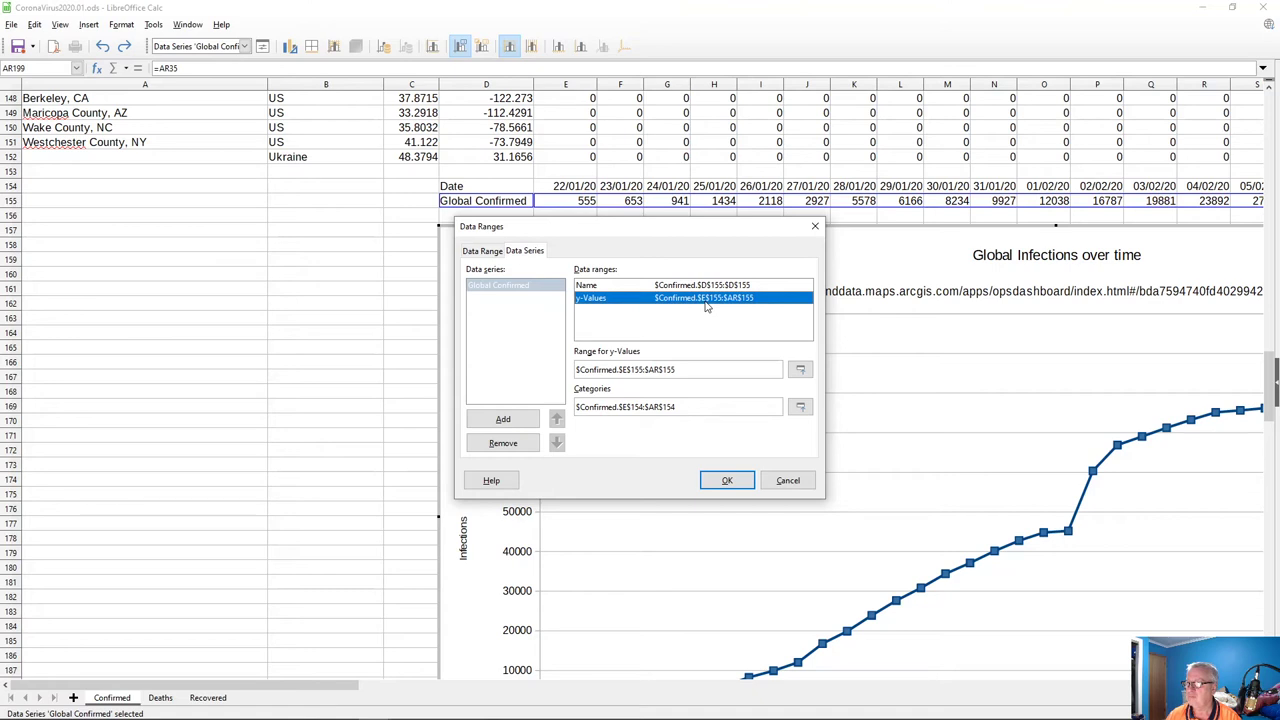
click(703, 286)
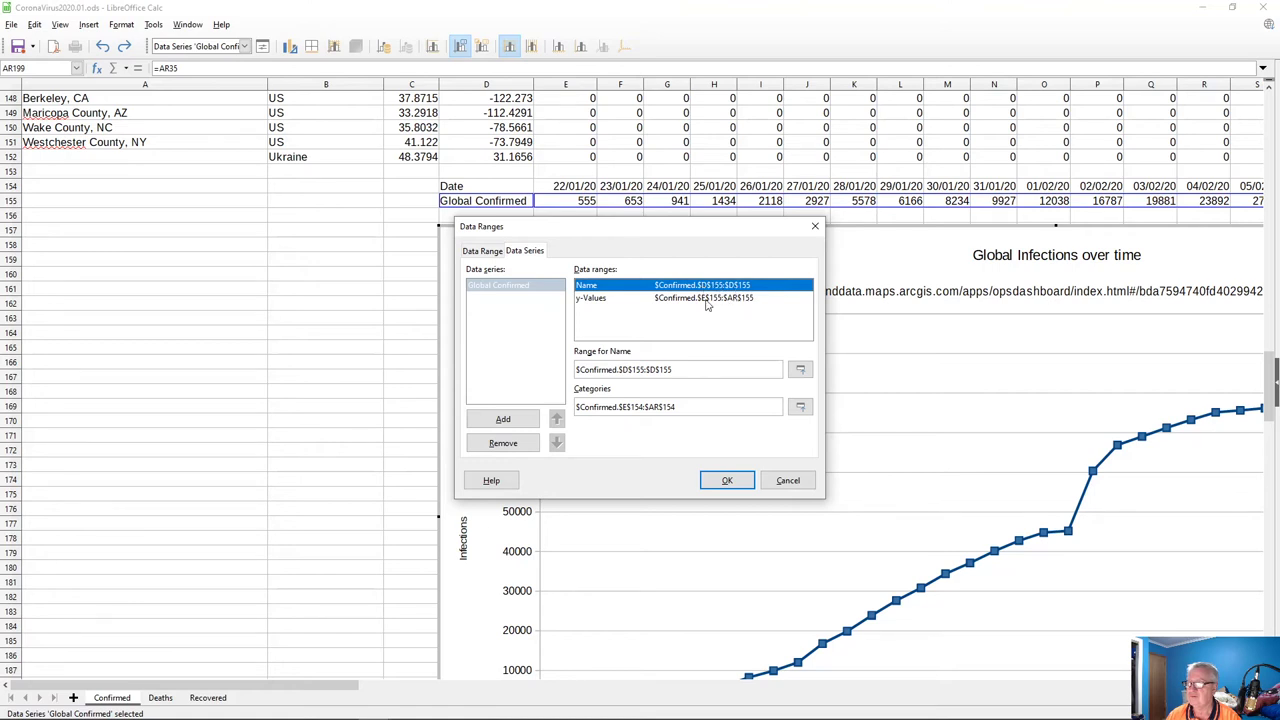
click(699, 300)
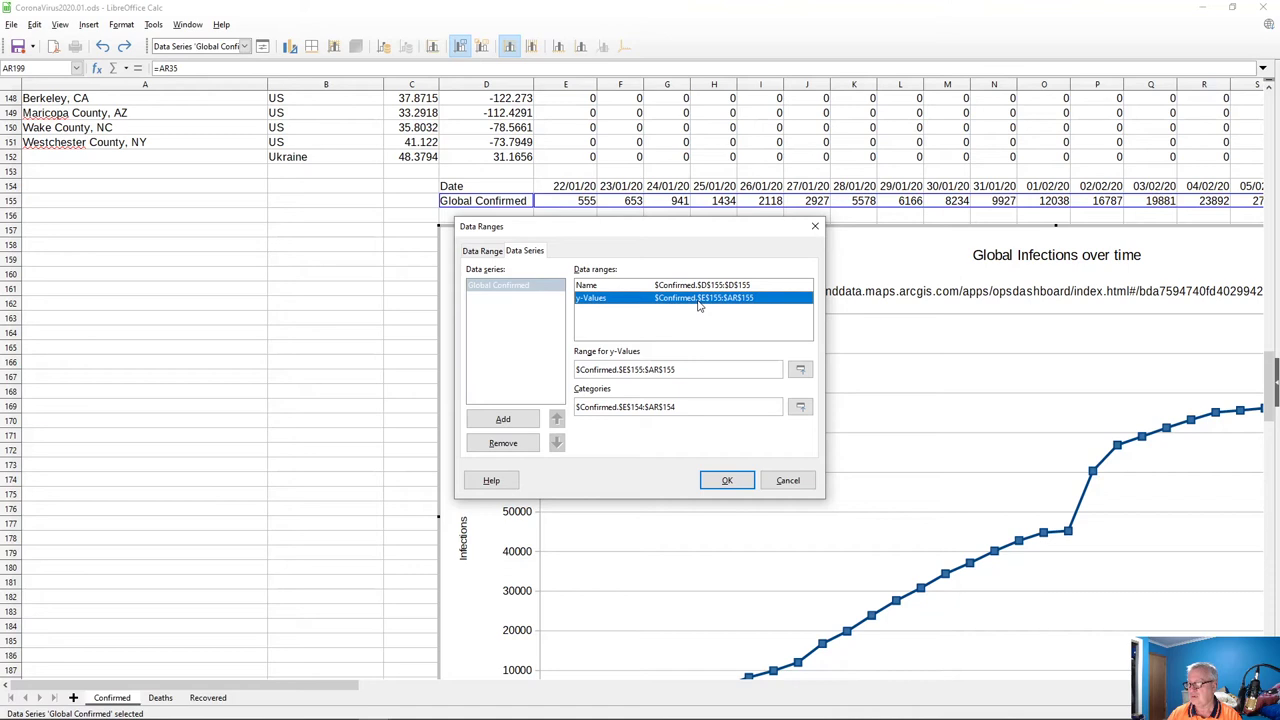
click(720, 368)
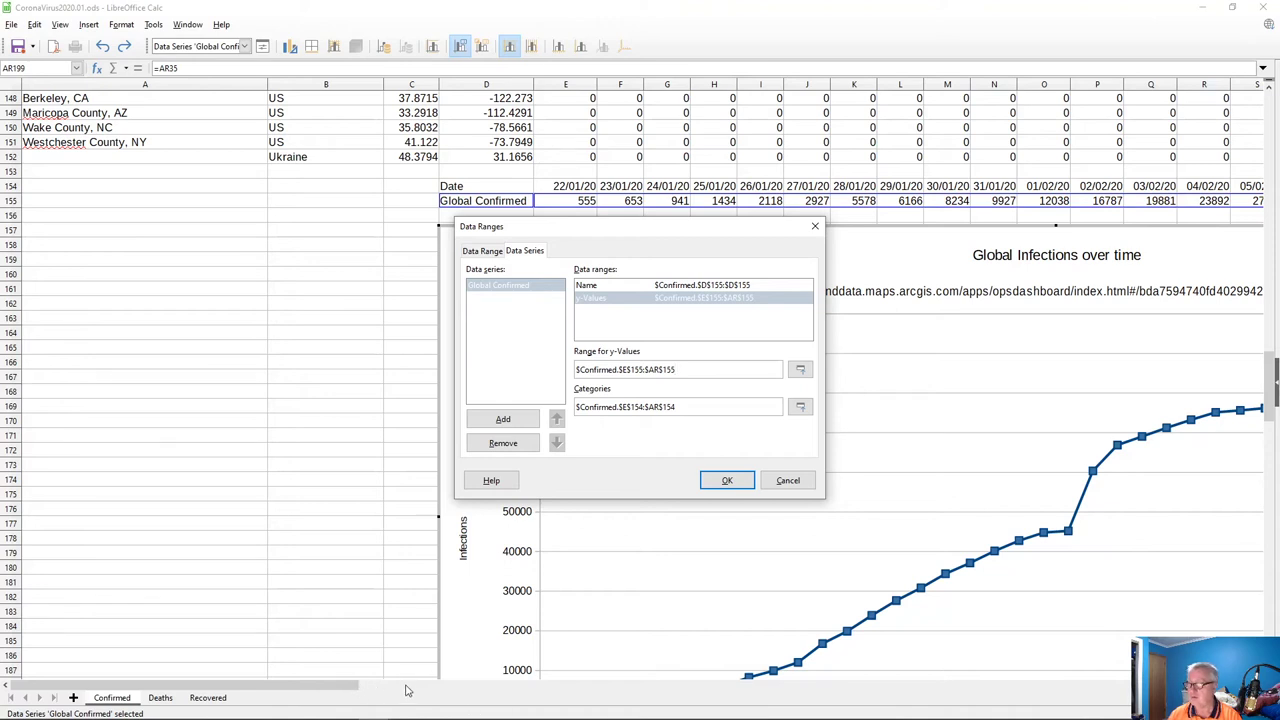
click(734, 303)
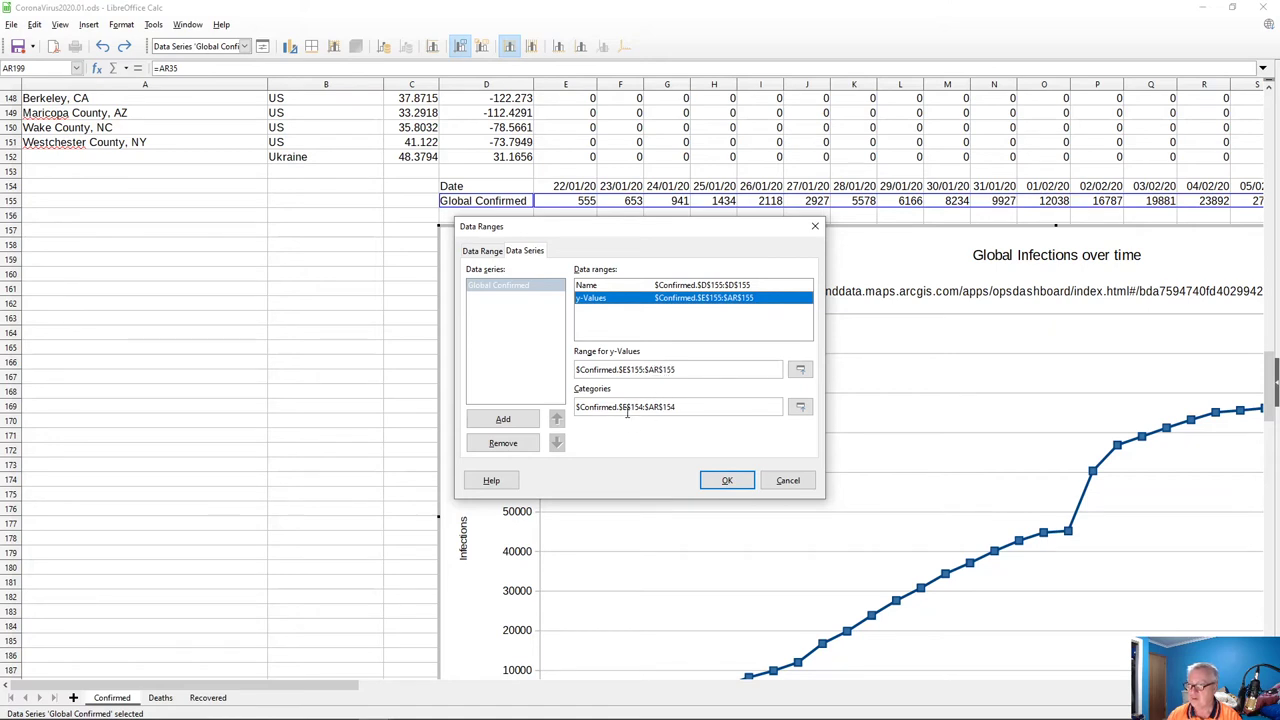
click(656, 370)
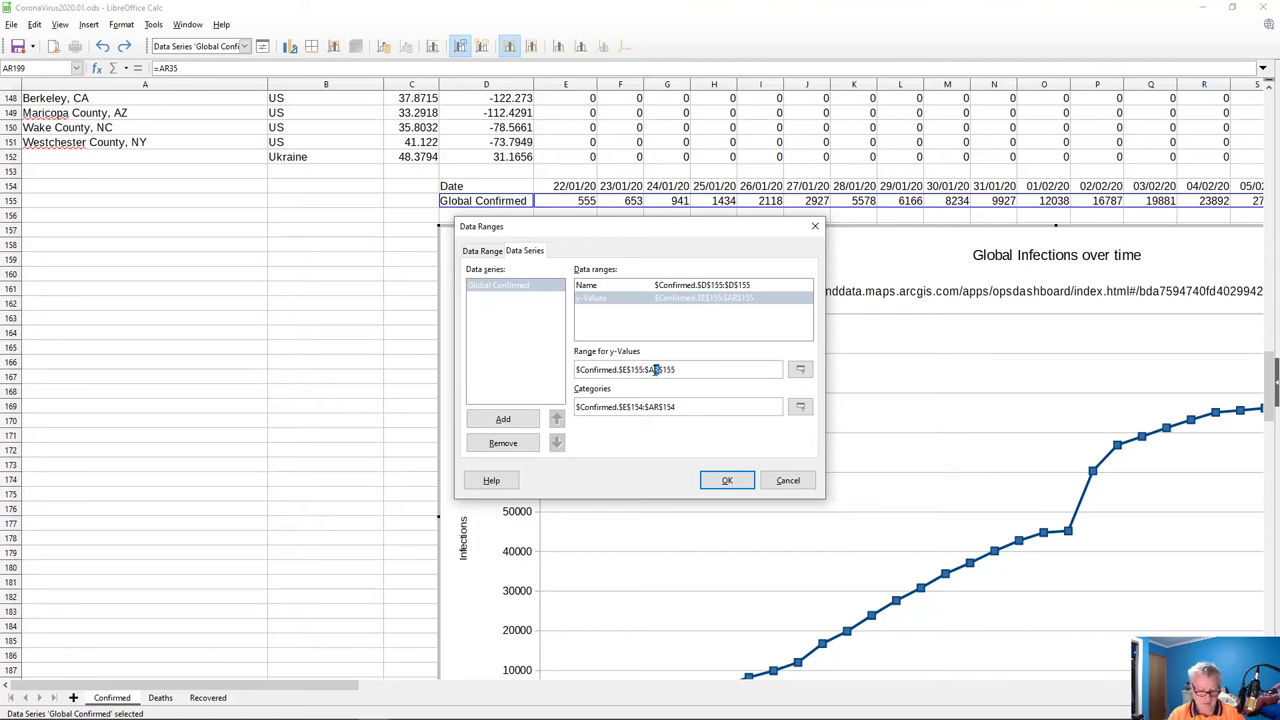
key(Delete)
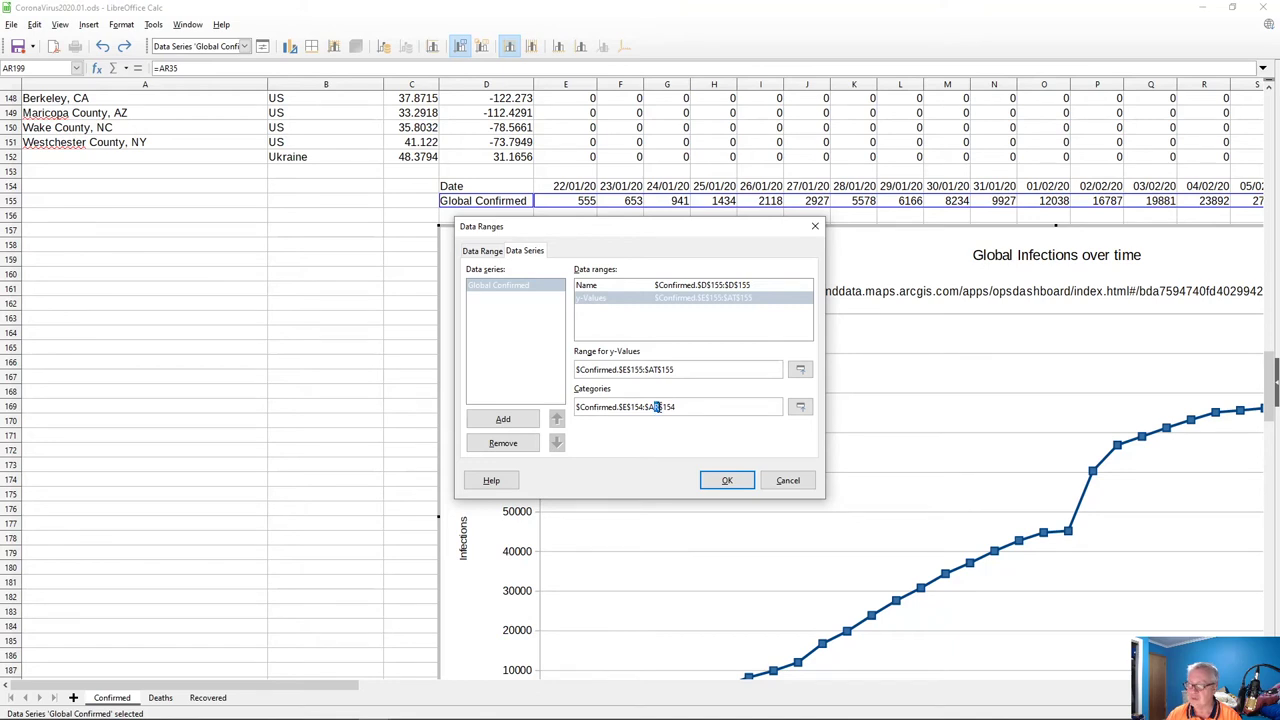
text(T)
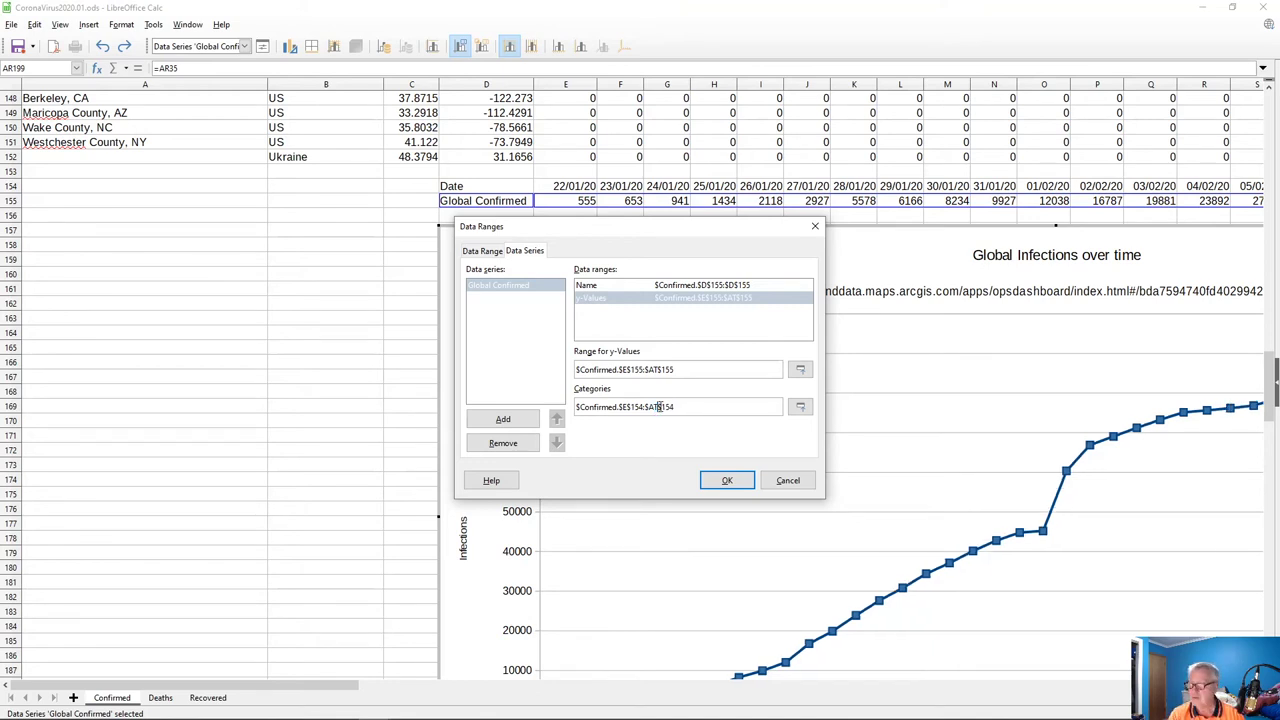
click(729, 480)
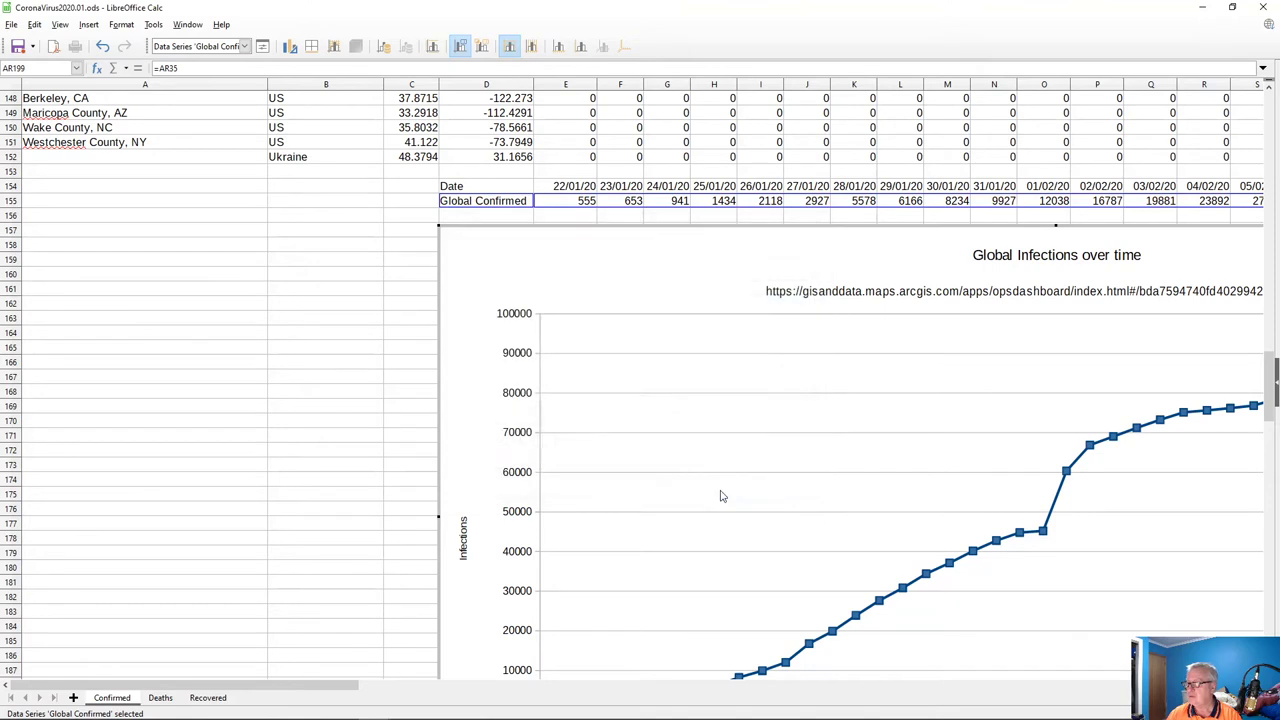
- Inspect the last data point on the Global Infections over time curve
drag(355, 688, 465, 697)
mouse_move(707, 398)
mouse_move(889, 347)
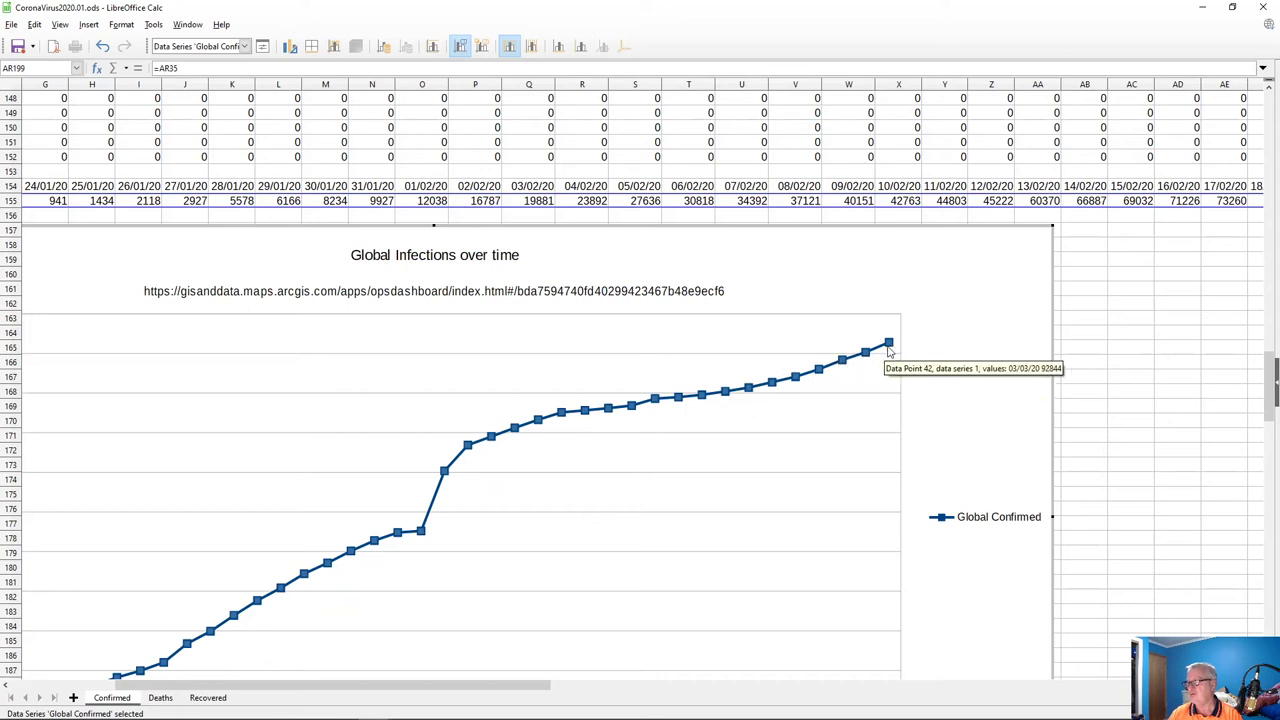
- Switch to the Johns Hopkins COVID-19 dashboard in the browser and examine the total confirmed figure and the Mainland China curve
key(alt+Tab)
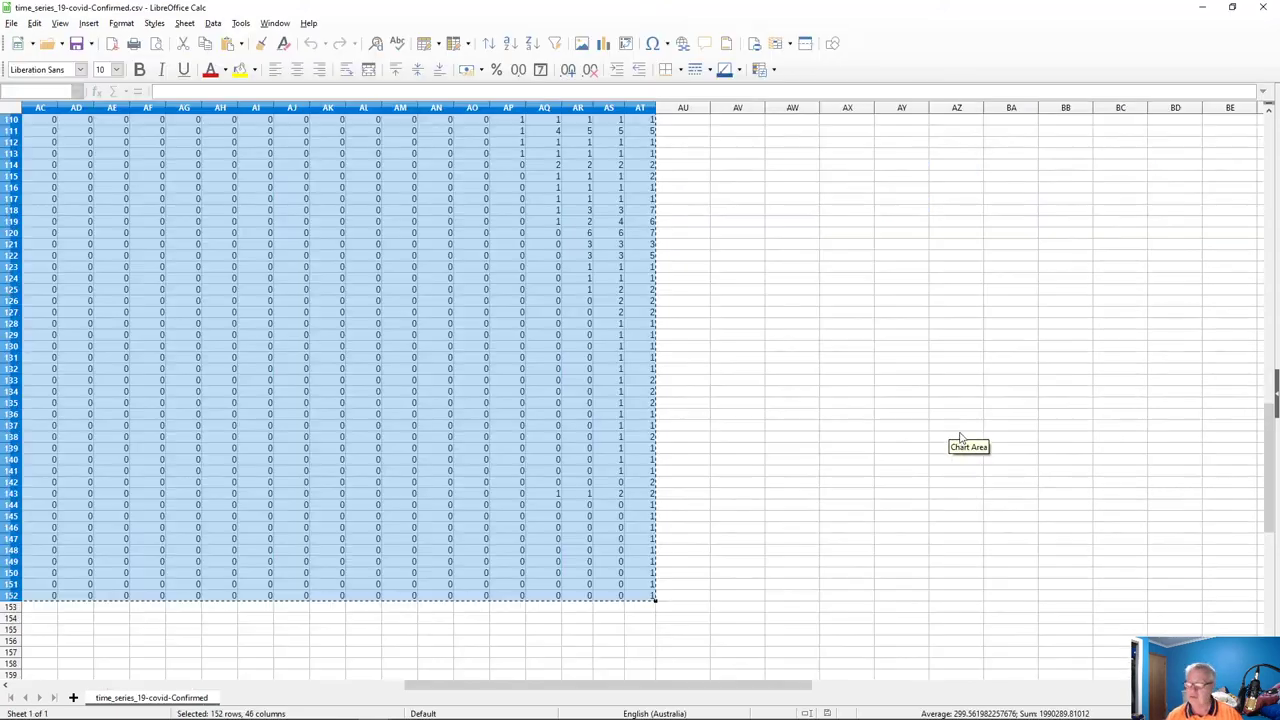
key(alt+Tab)
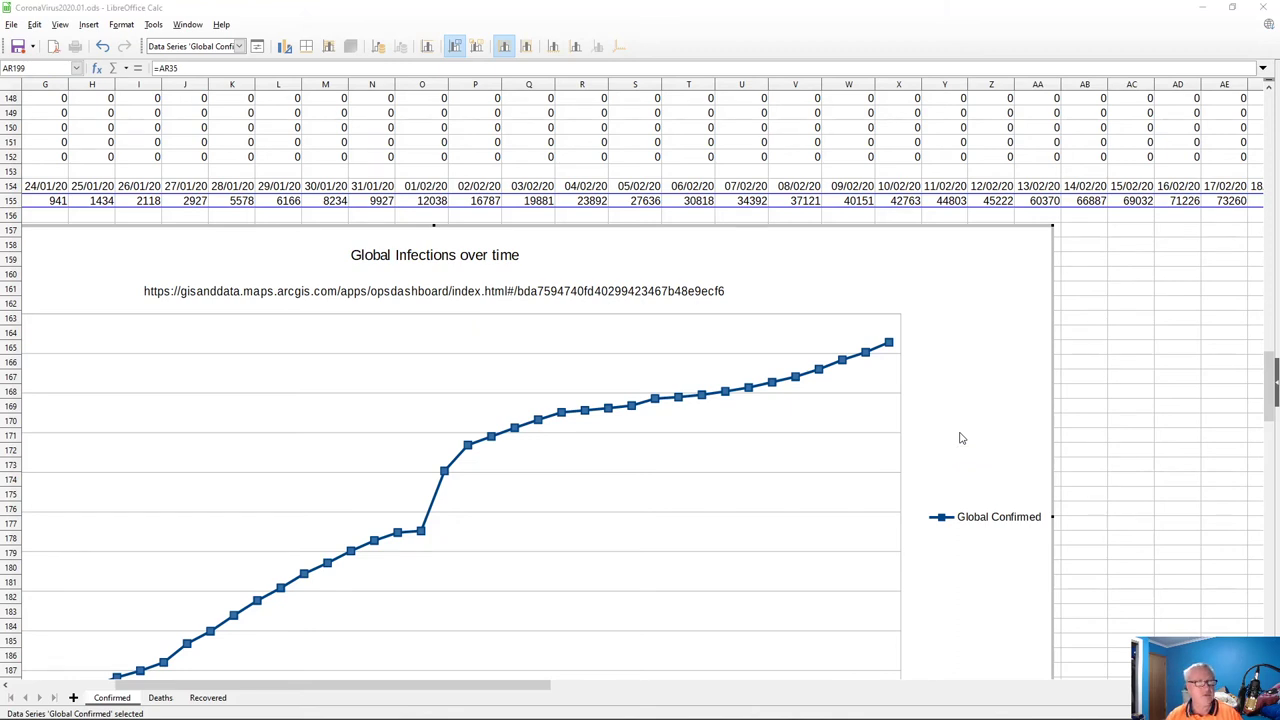
key(alt+Tab)
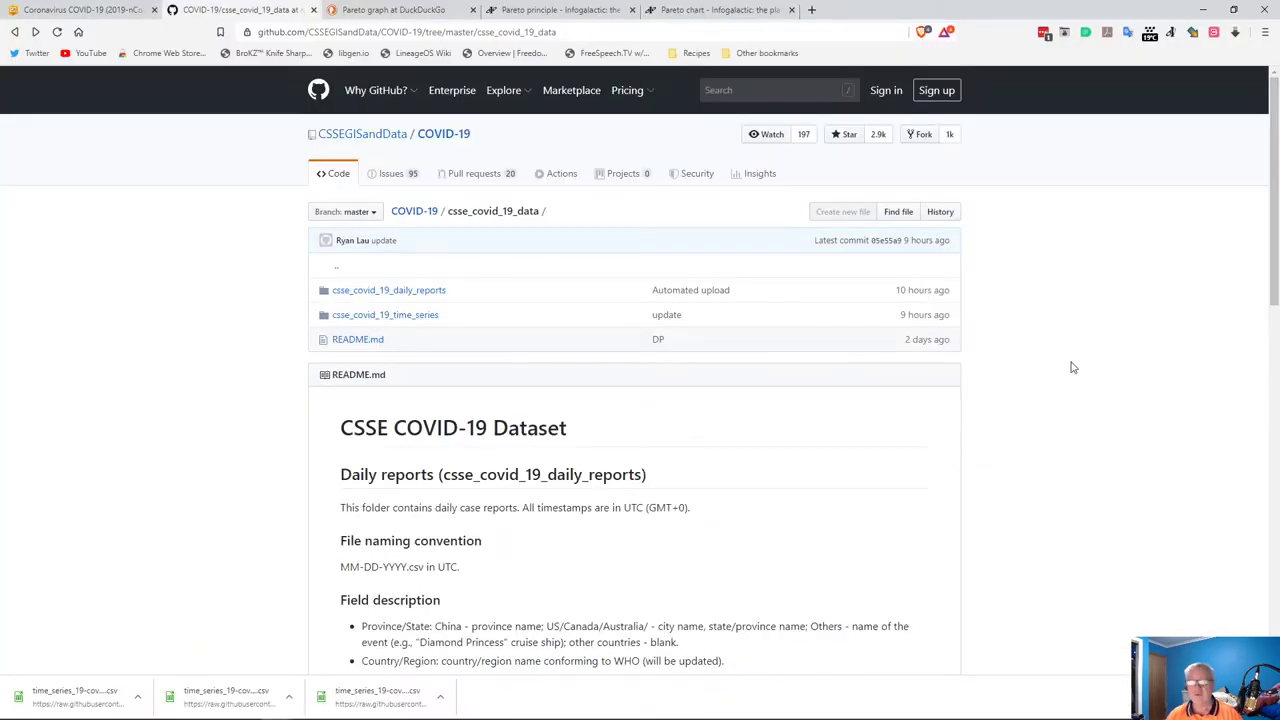
click(95, 12)
double_click(101, 160)
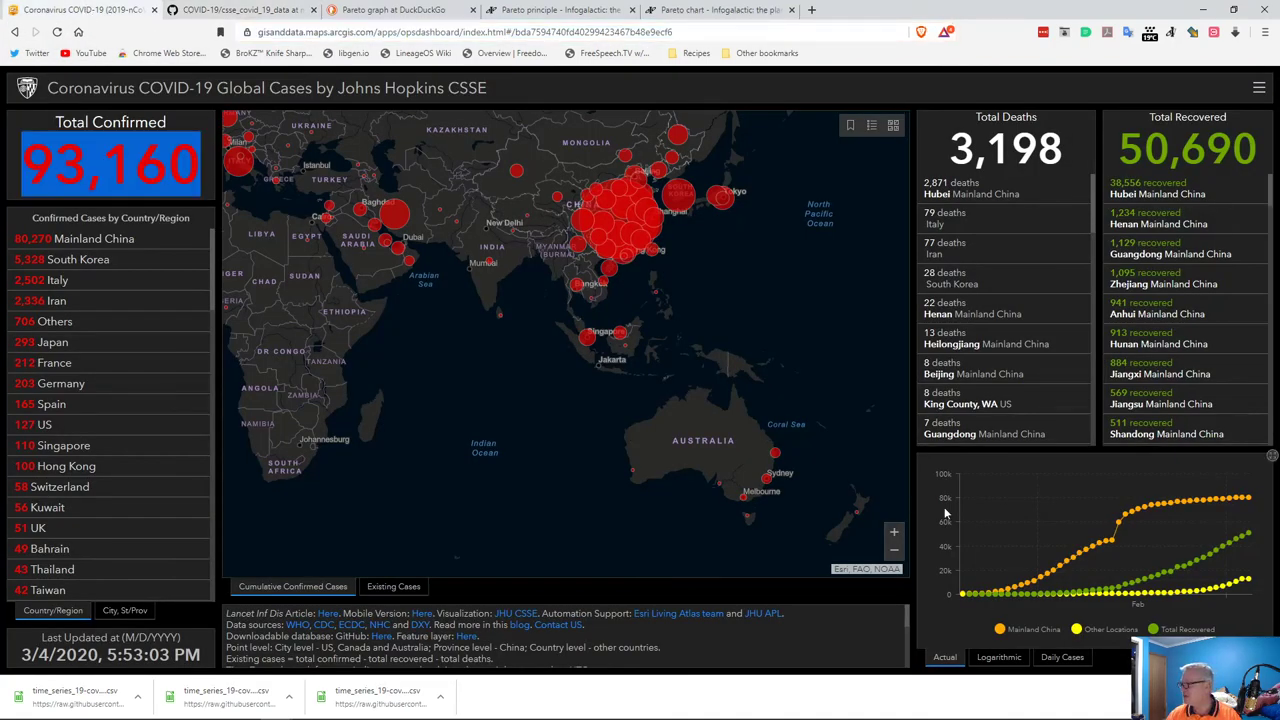
mouse_move(1242, 502)
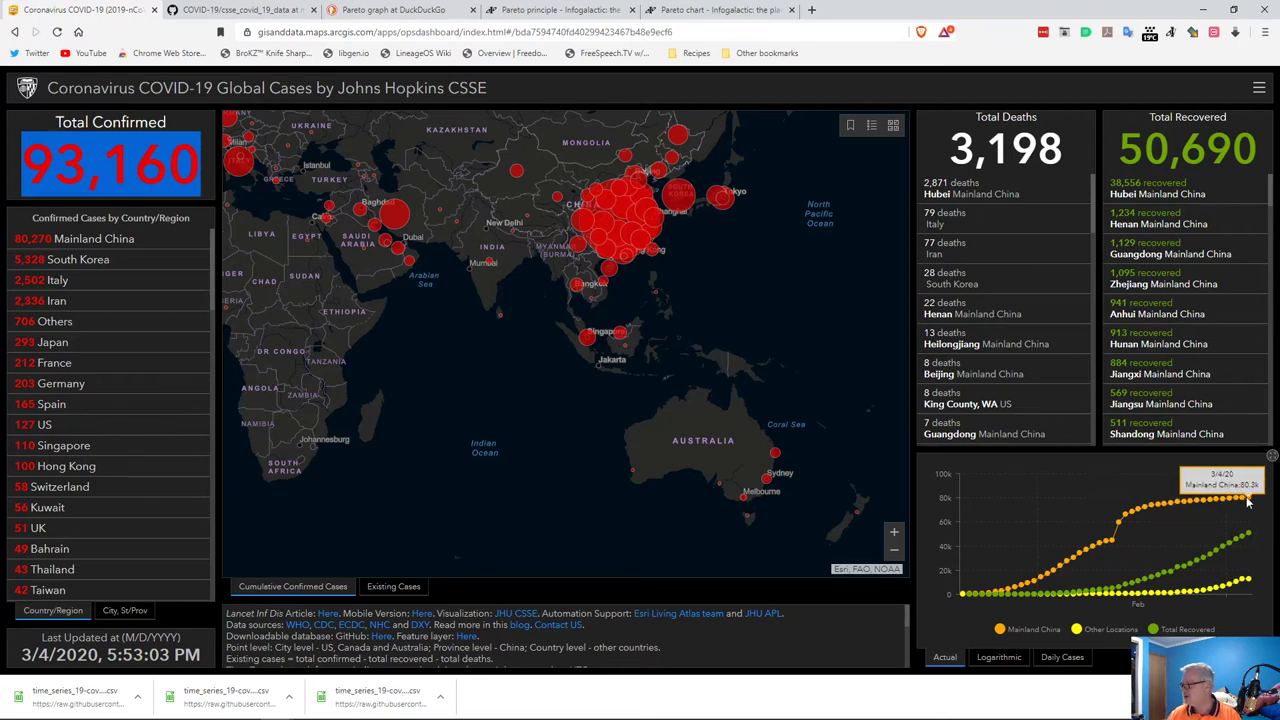
right_click(1247, 502)
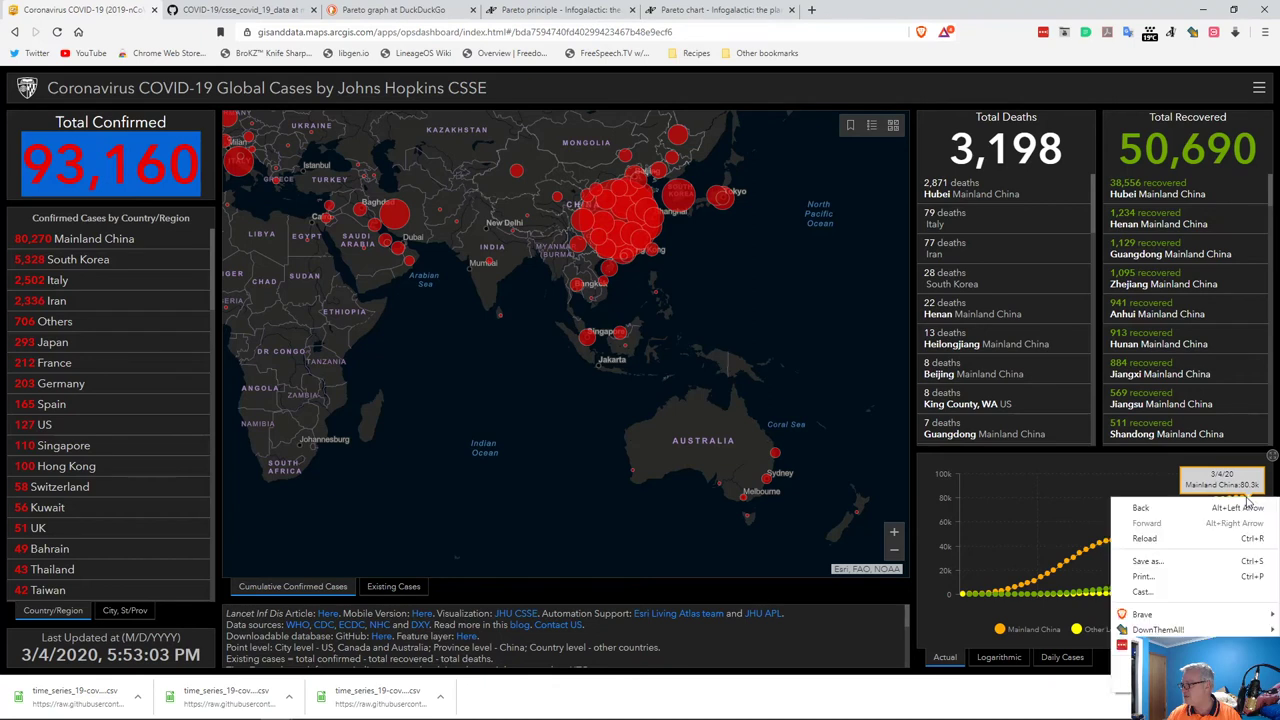
click(1080, 517)
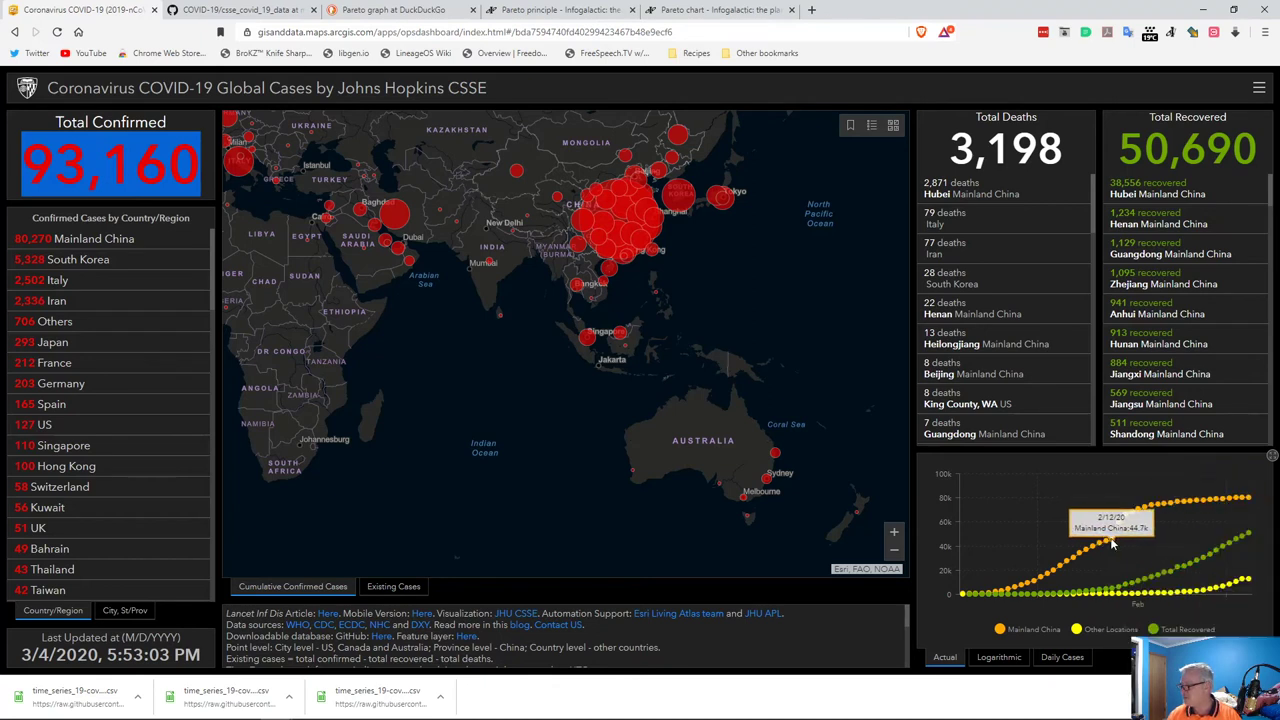
- Toggle the Mainland China series on the dashboard chart and examine the Other Locations curve with and without it
click(998, 631)
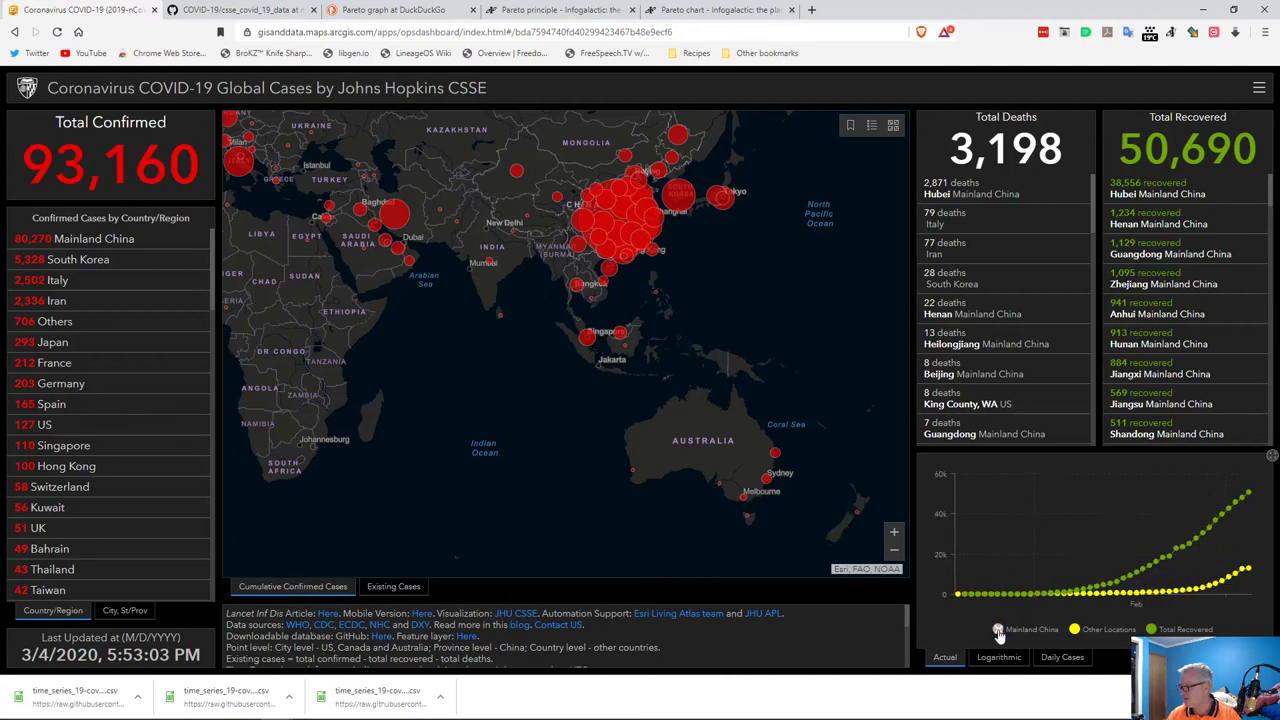
click(998, 631)
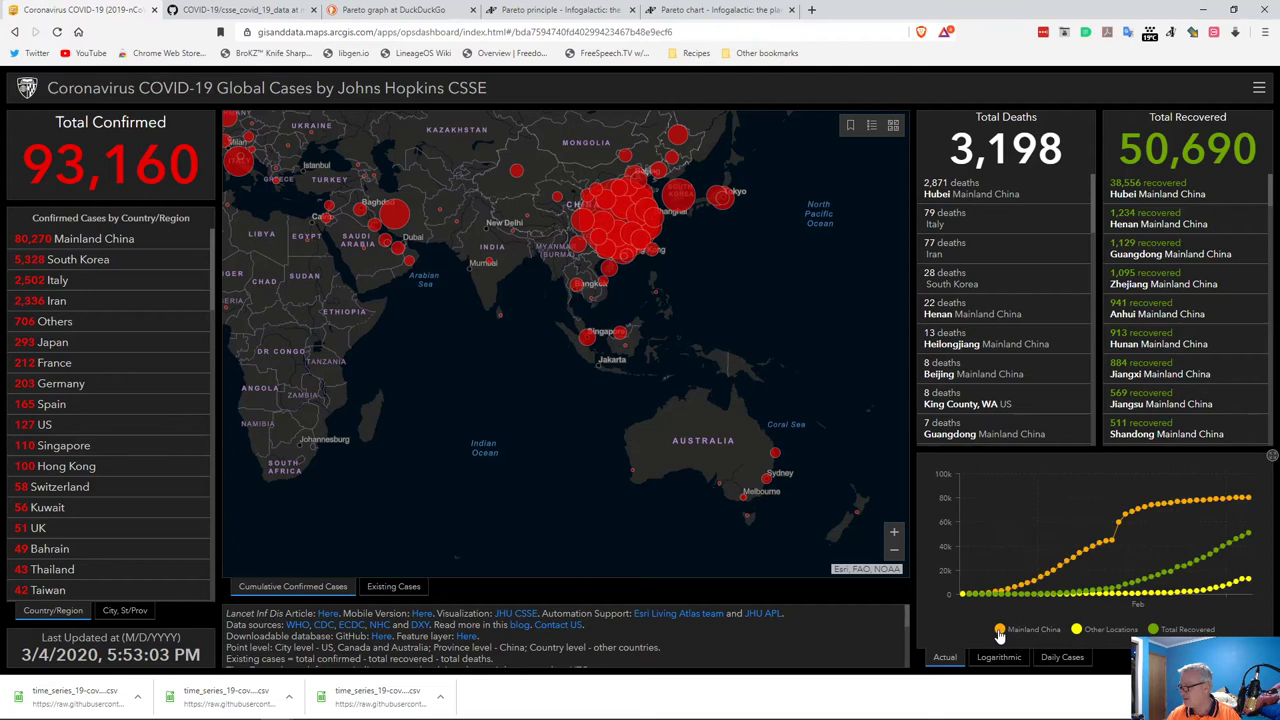
click(1000, 630)
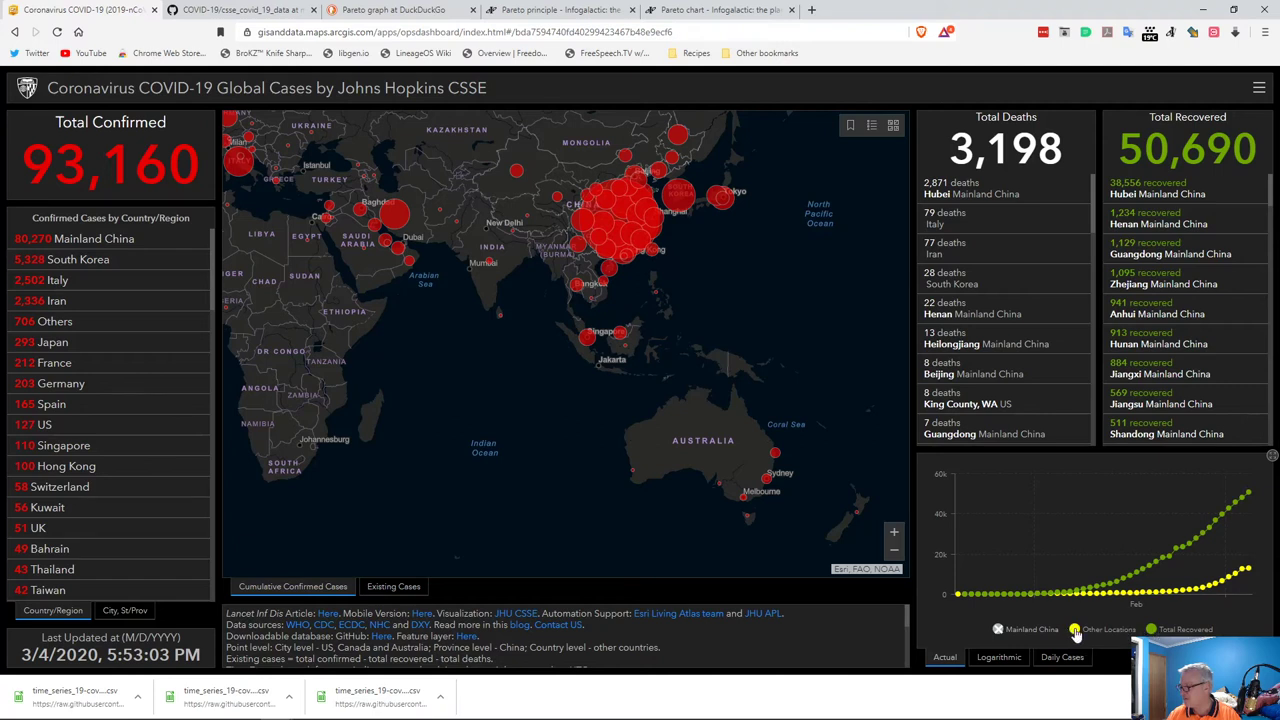
click(999, 630)
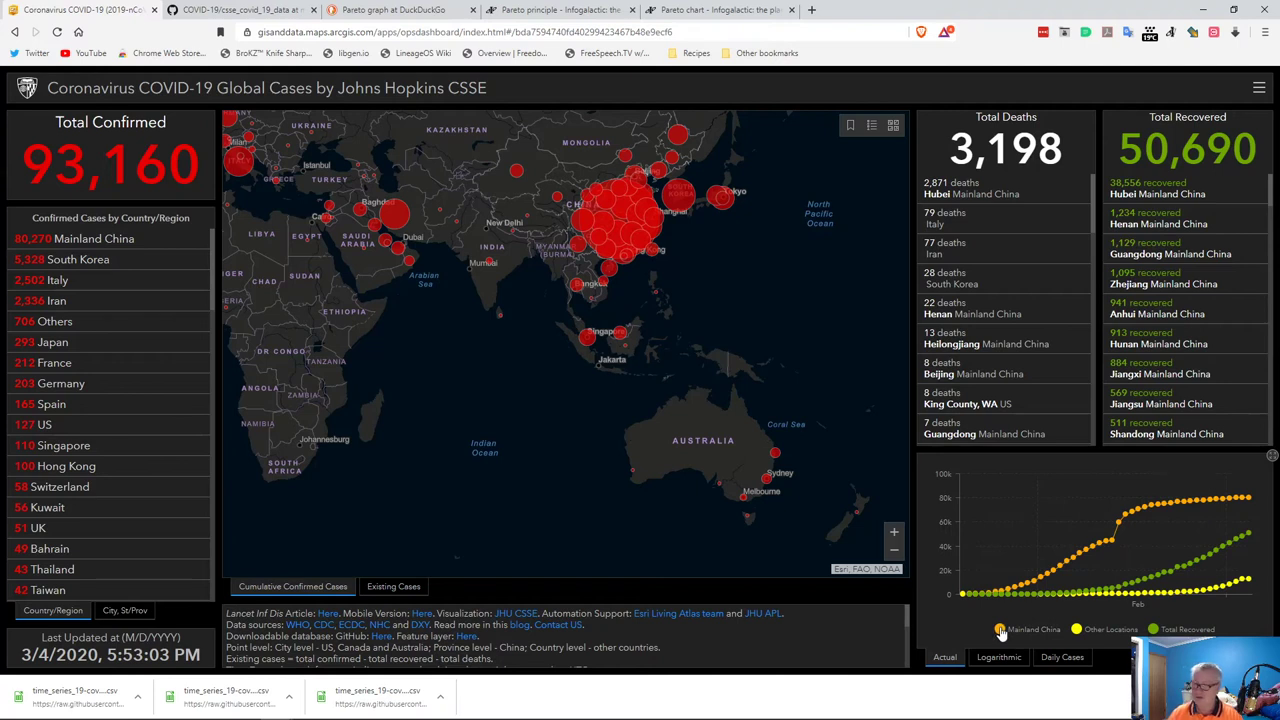
mouse_move(1211, 564)
mouse_move(1243, 541)
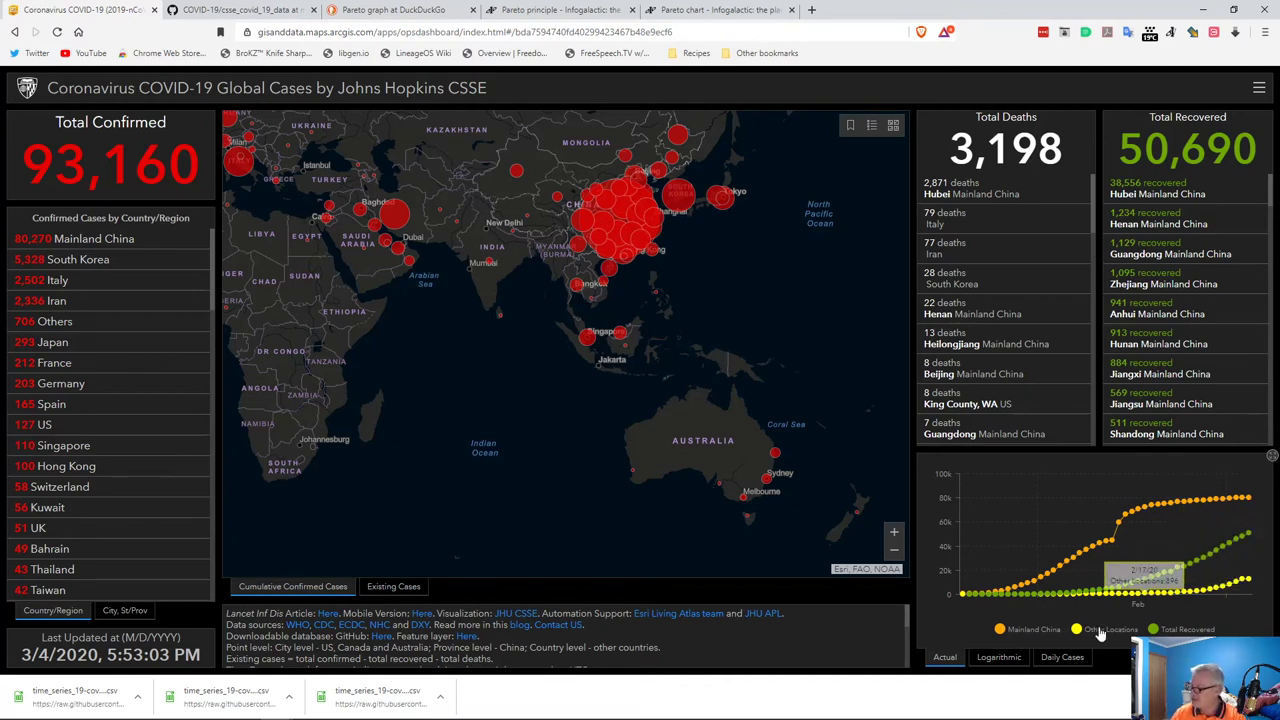
click(998, 631)
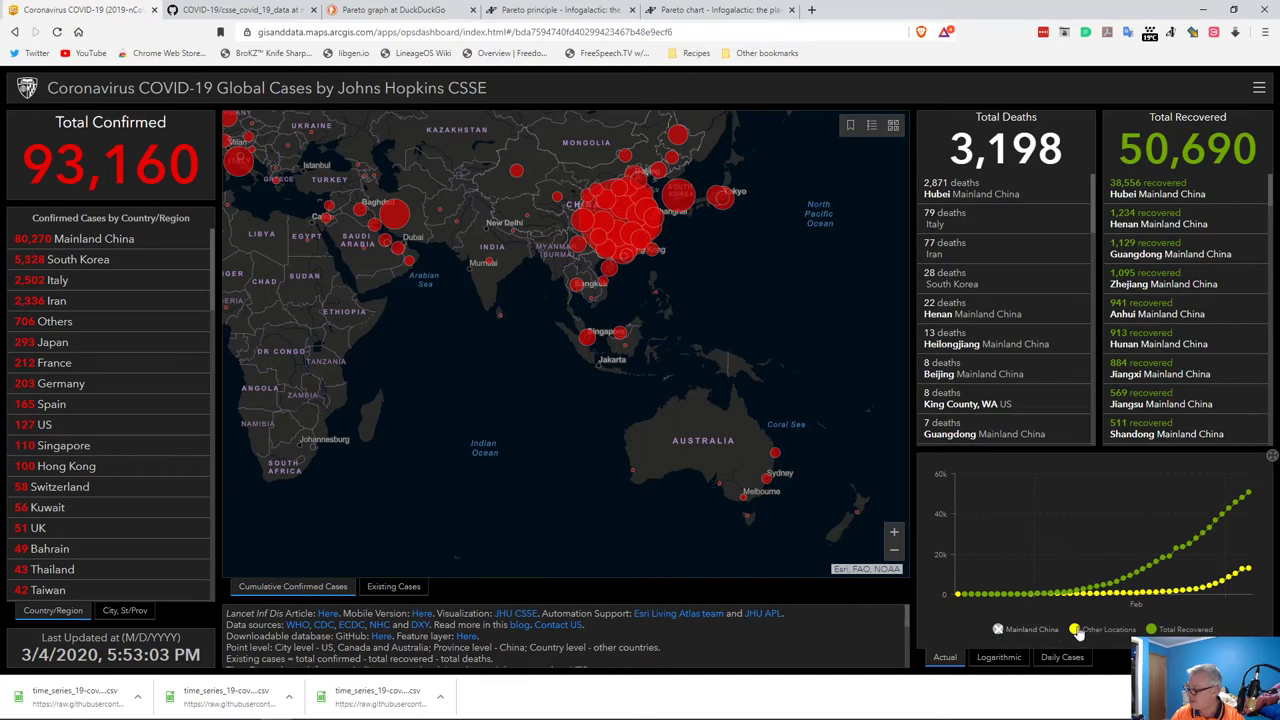
mouse_move(1246, 575)
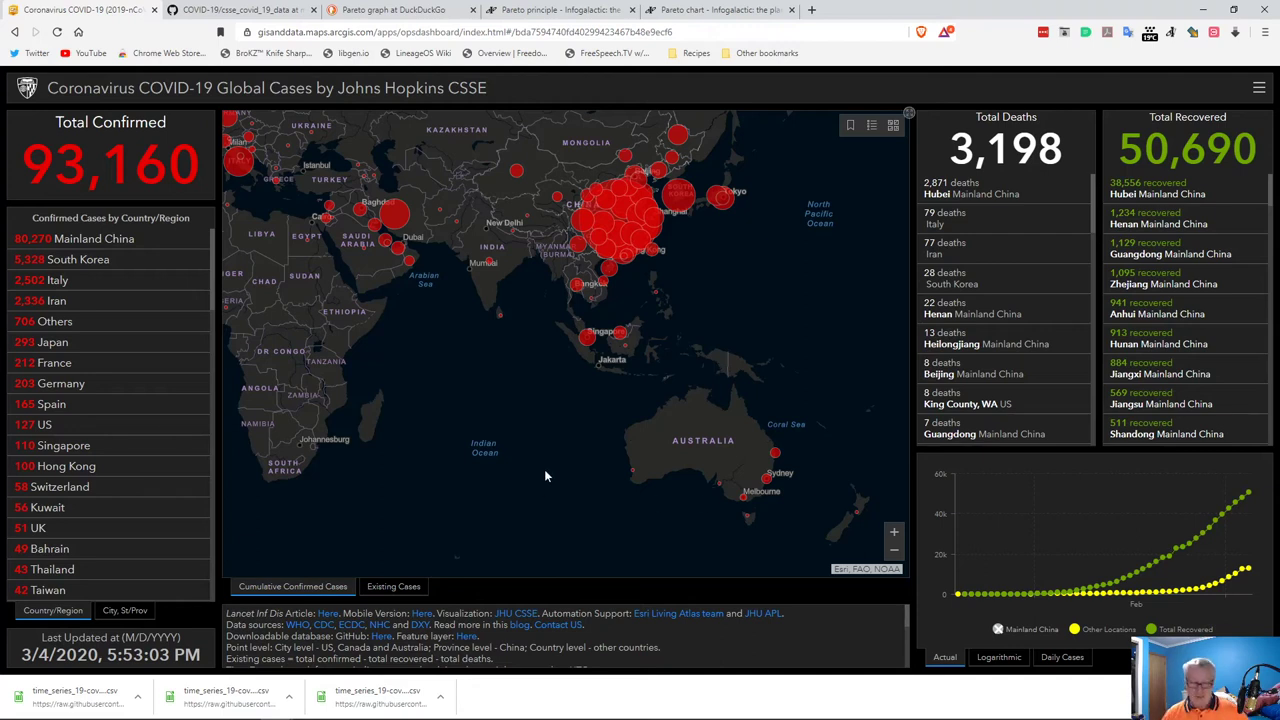
- Switch back to the LibreOffice Calc spreadsheet and go to the South Korea Confirmed Corona Virus Infections chart
key(alt+Tab)
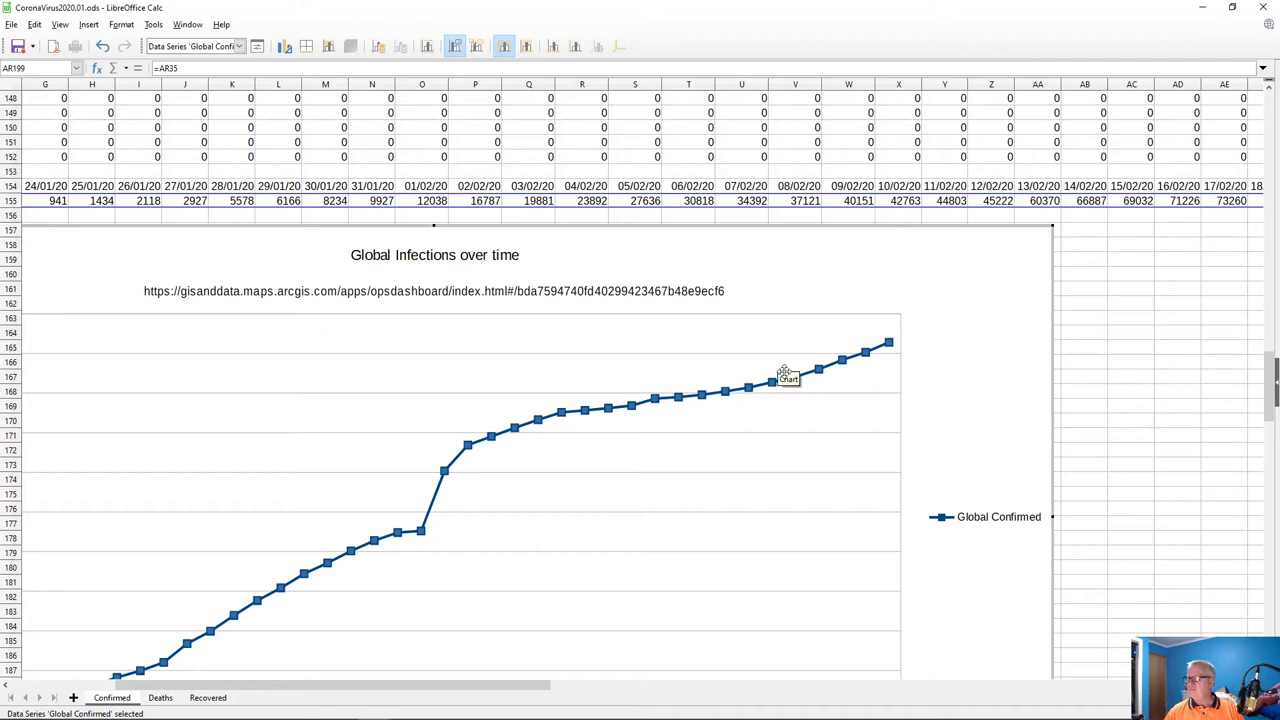
click(1094, 451)
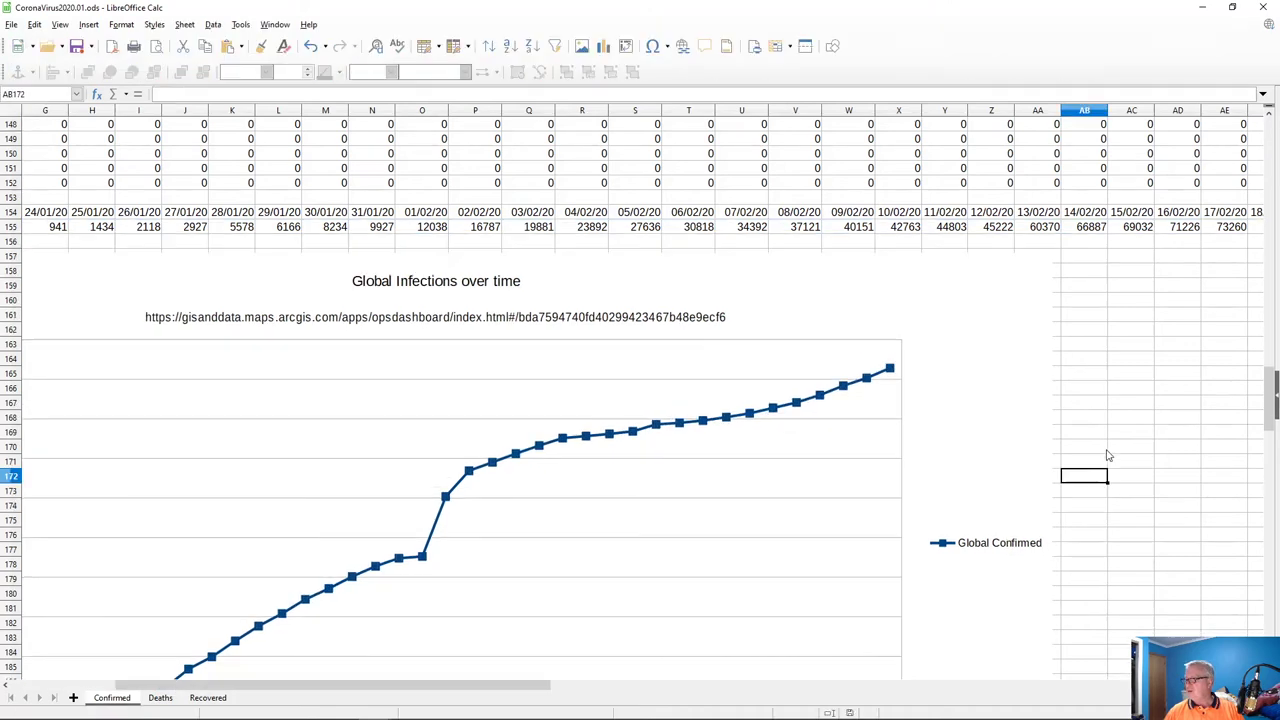
scroll(1107, 455, down, 10)
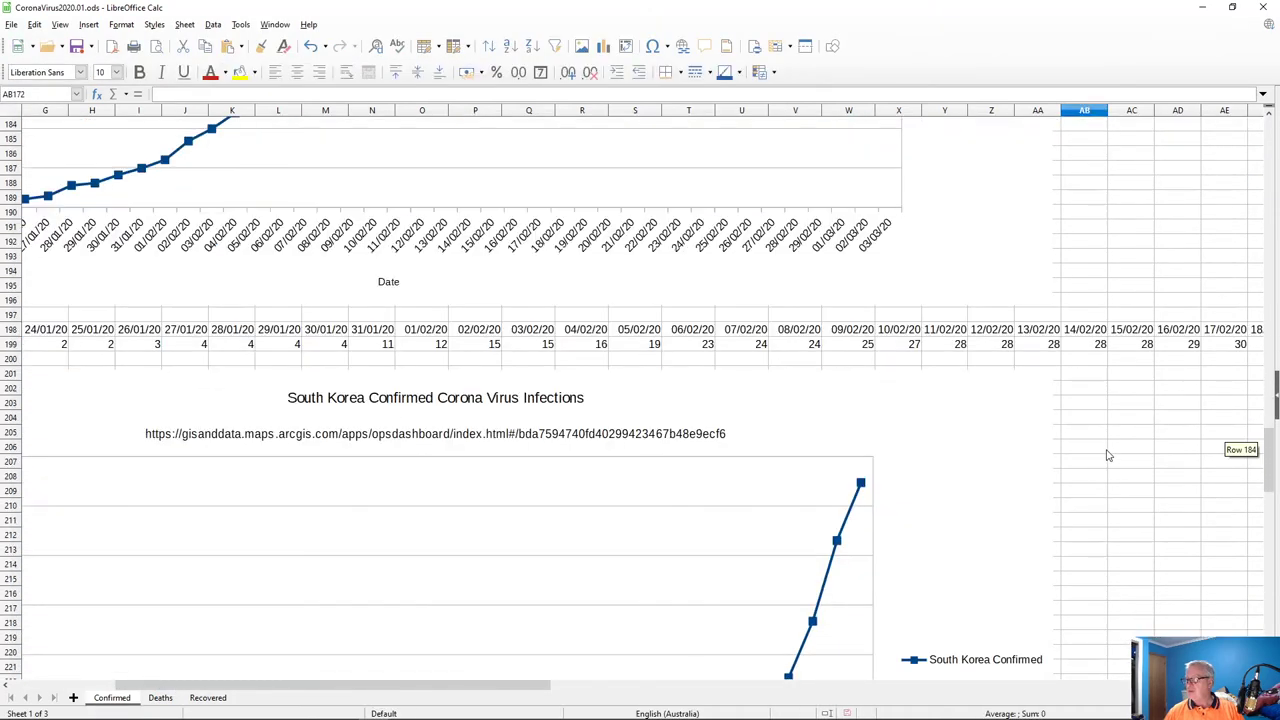
scroll(1107, 455, down, 3)
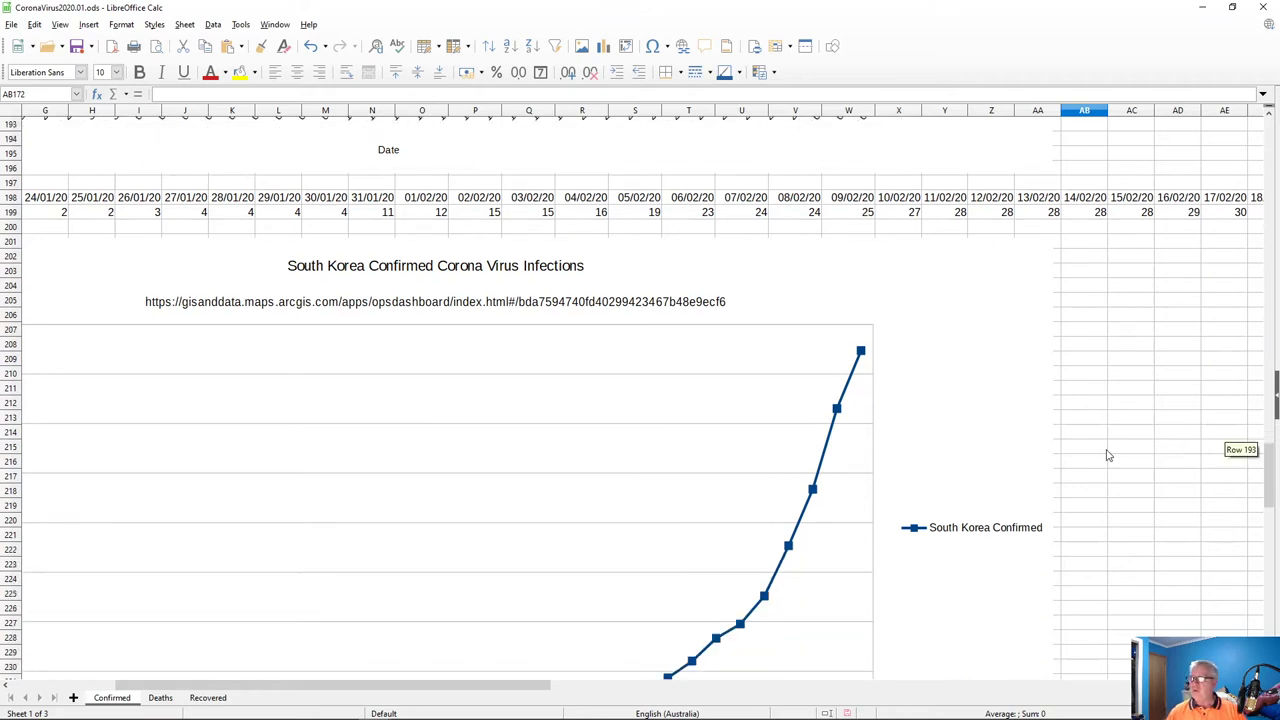
- Open the South Korea Confirmed series' data ranges and set the categories to $Confirmed.$E$198:$AT$198
right_click(824, 464)
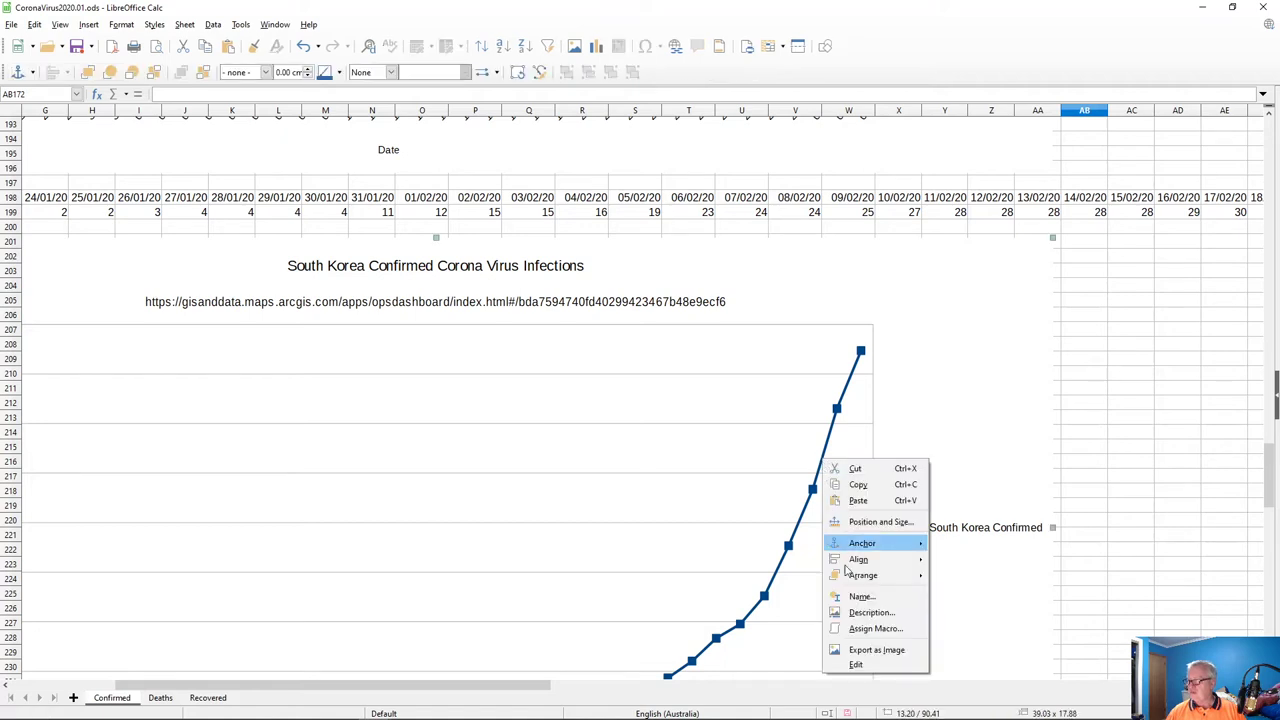
click(833, 433)
double_click(833, 433)
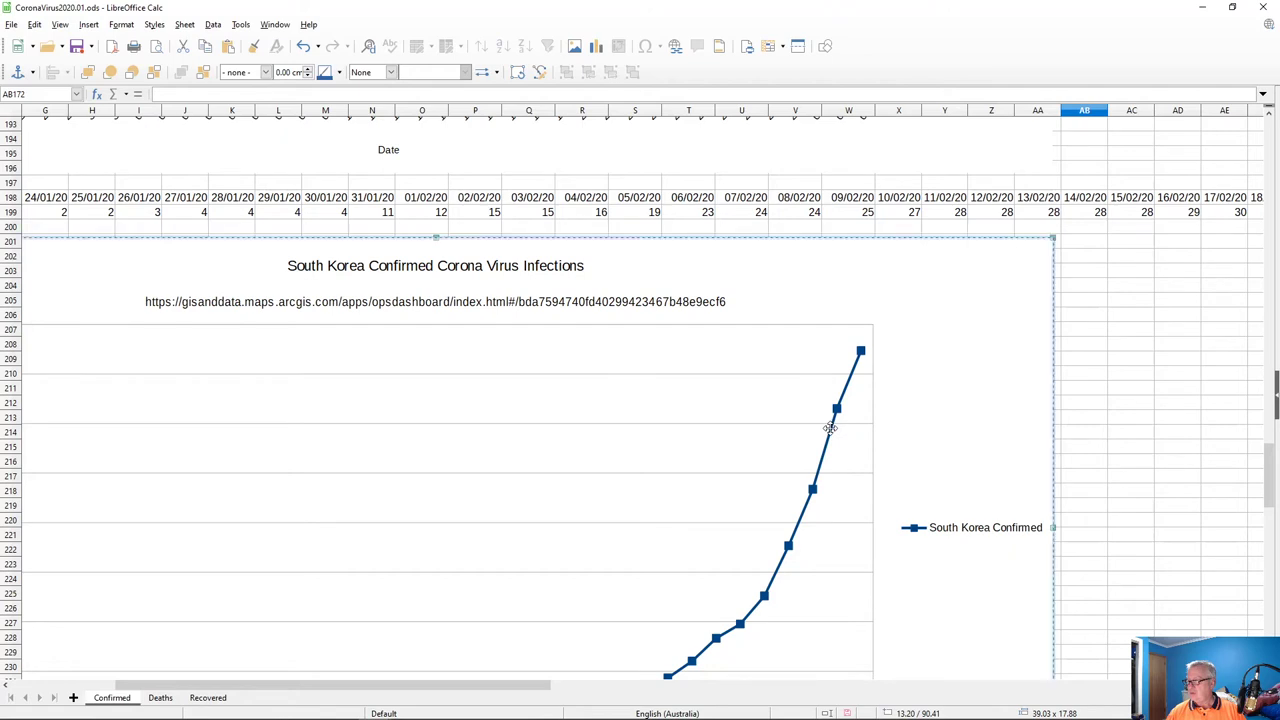
click(826, 428)
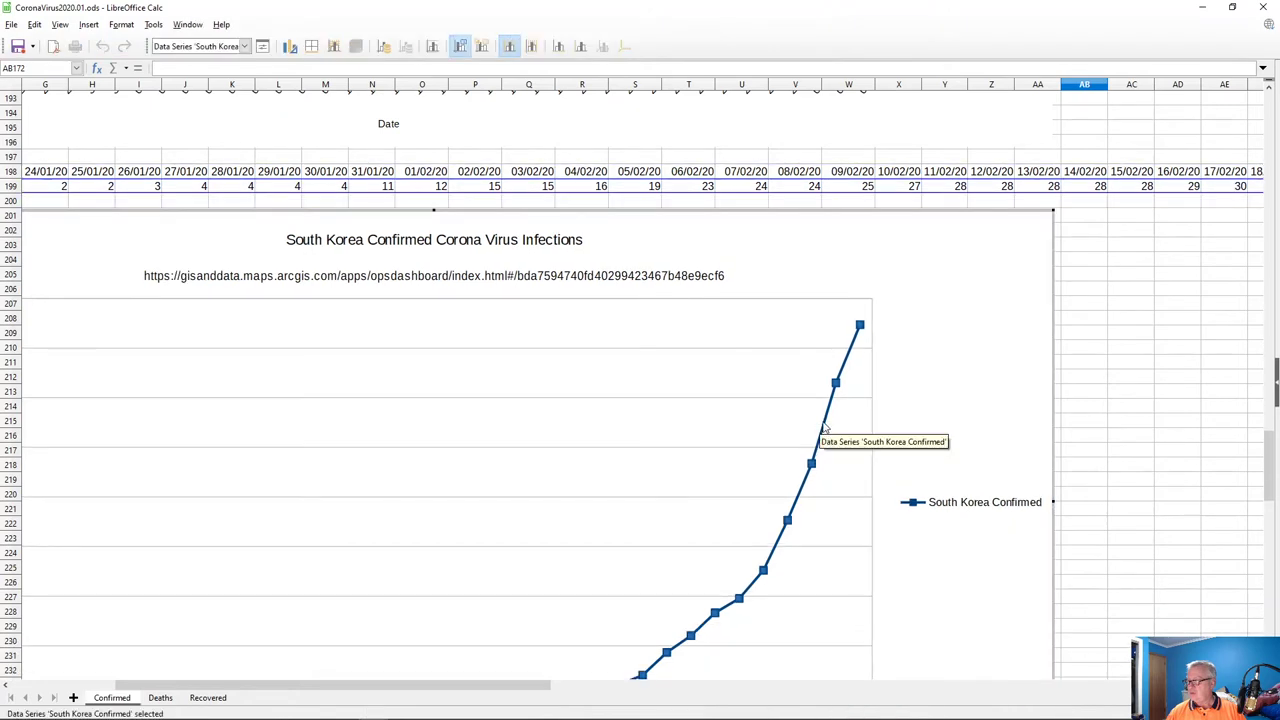
right_click(826, 428)
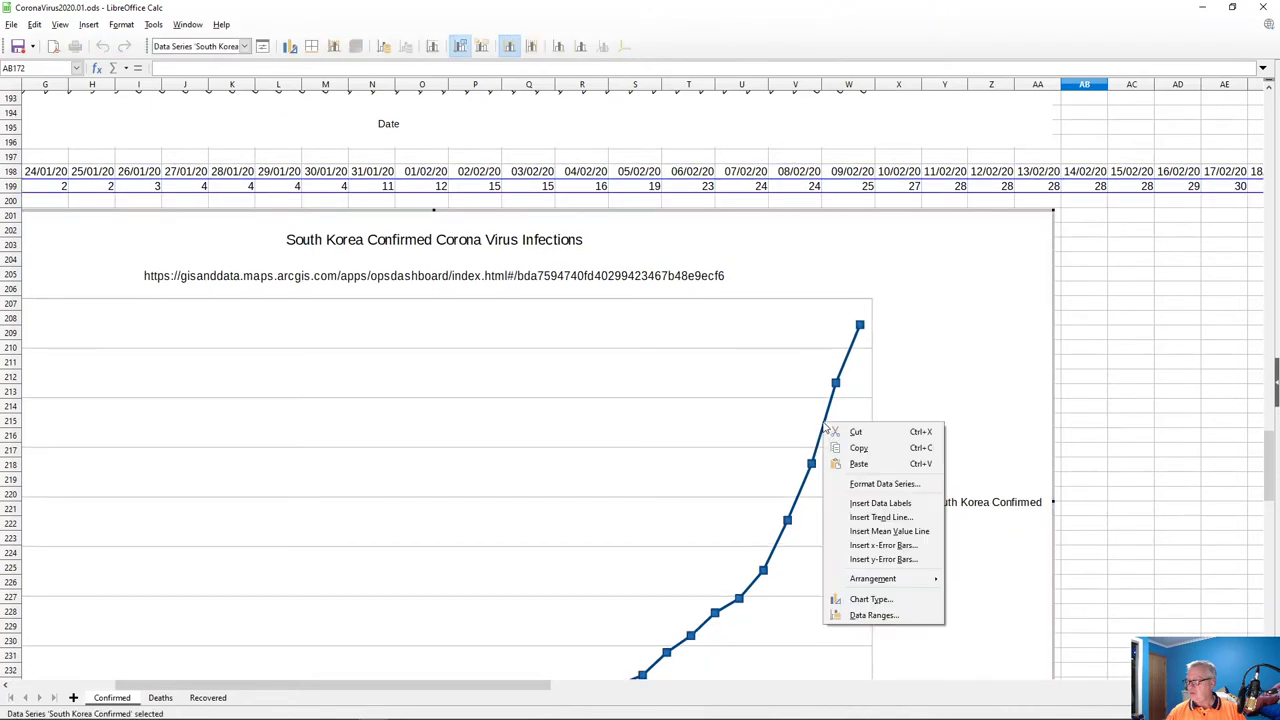
click(870, 615)
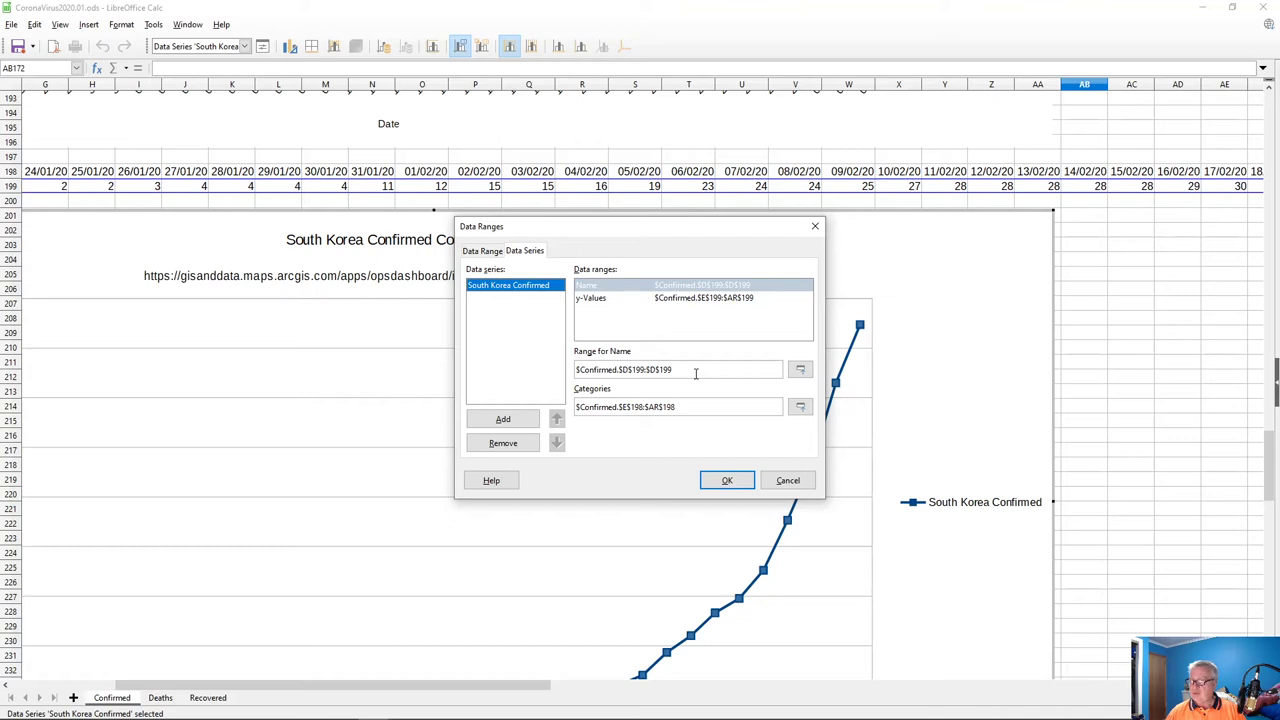
click(653, 407)
drag(653, 407, 664, 407)
text(AT)
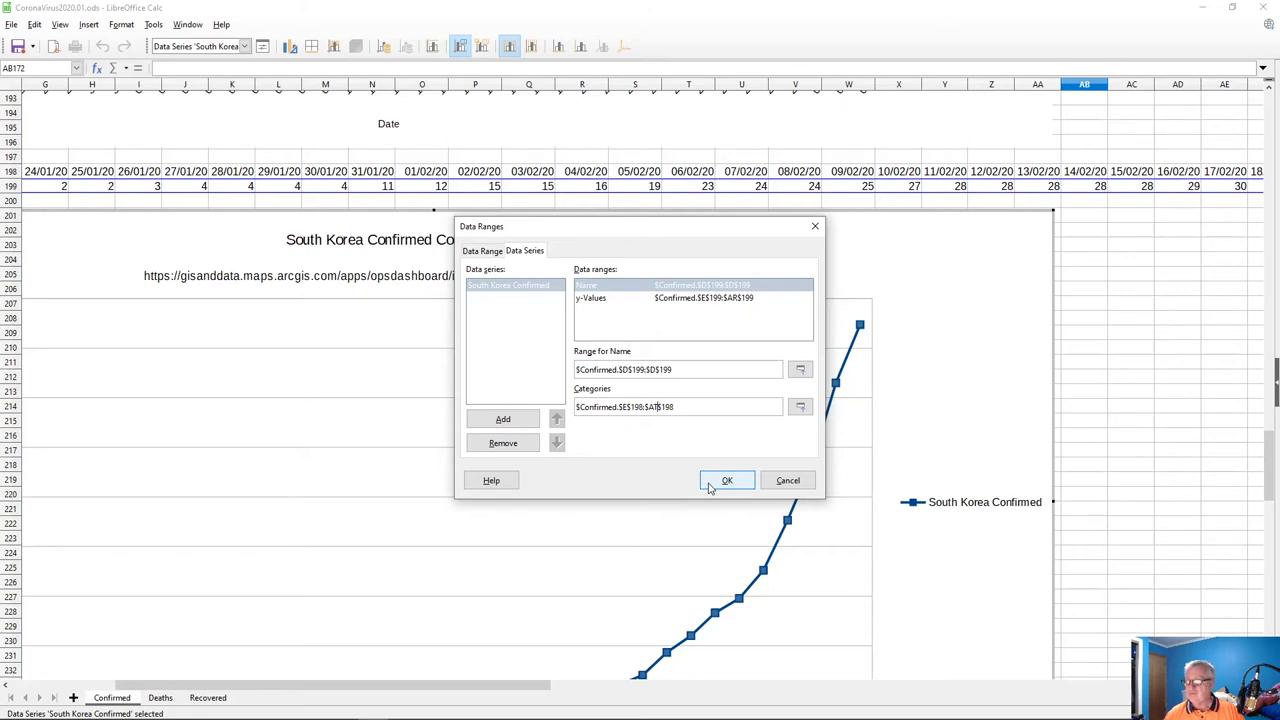
- Set the South Korea Confirmed y-values to $Confirmed.$E$199:$AT$199, apply the data ranges and leave chart editing
click(692, 301)
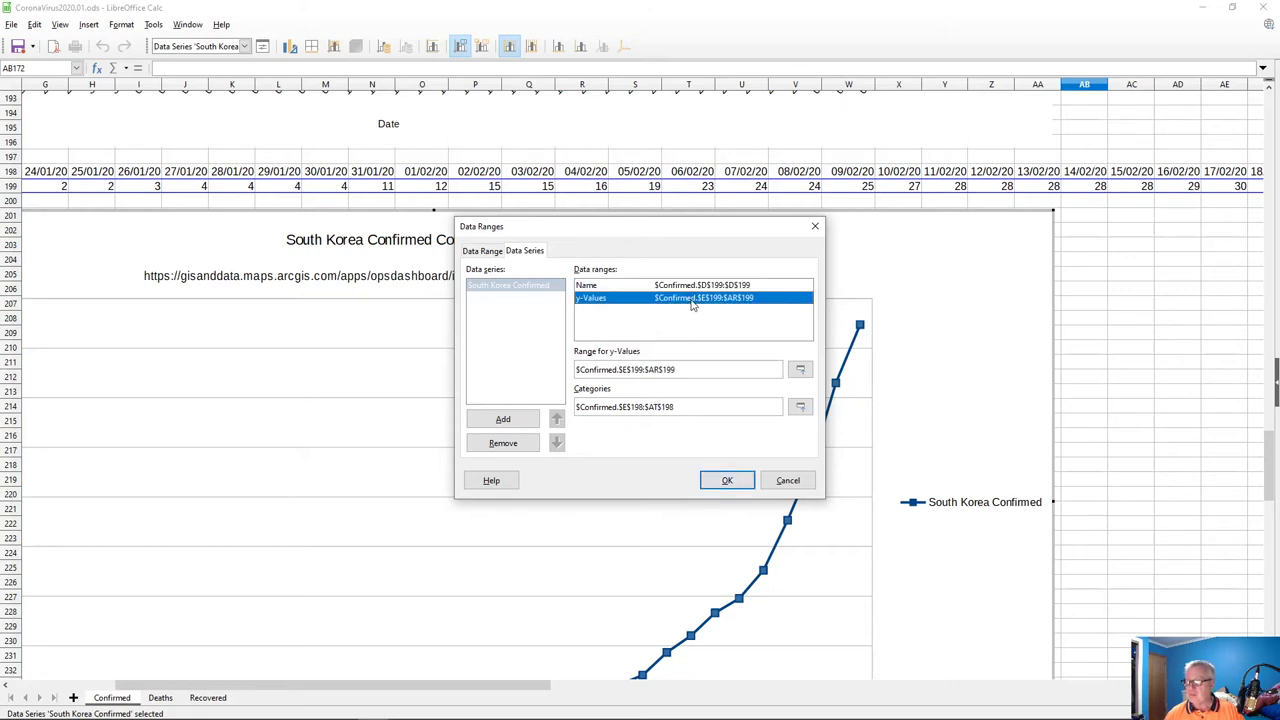
click(655, 369)
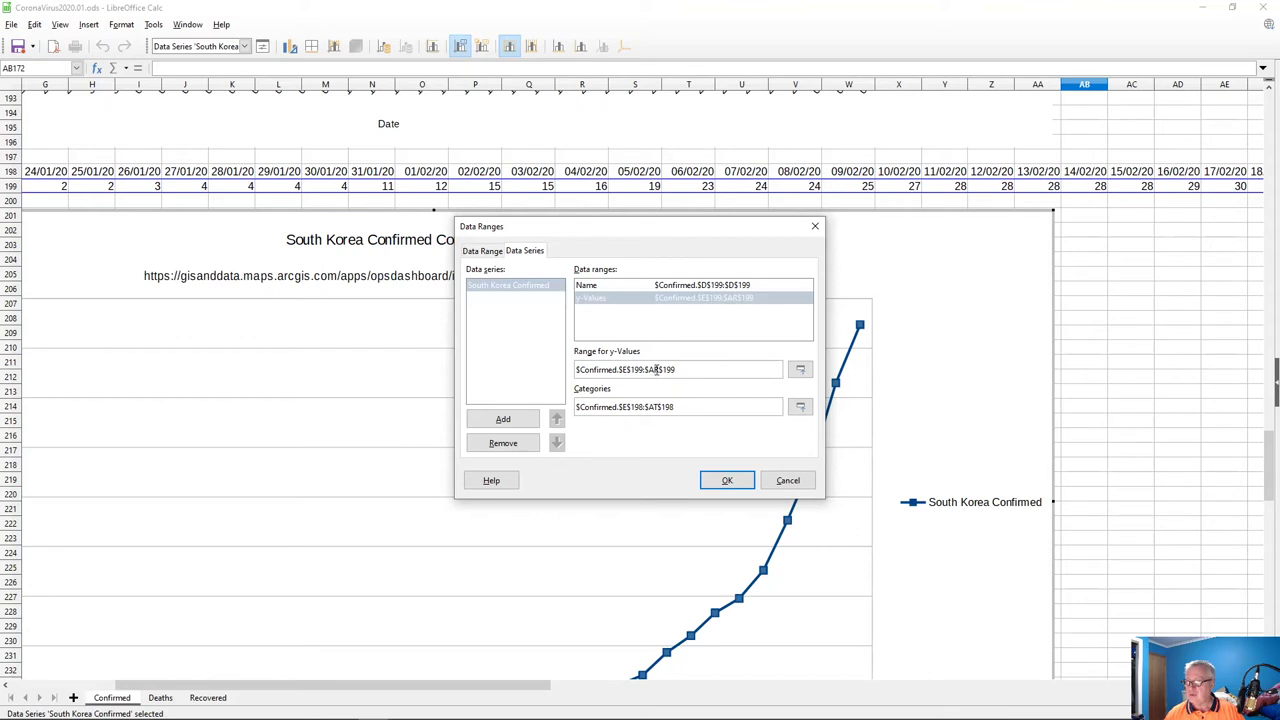
double_click(656, 369)
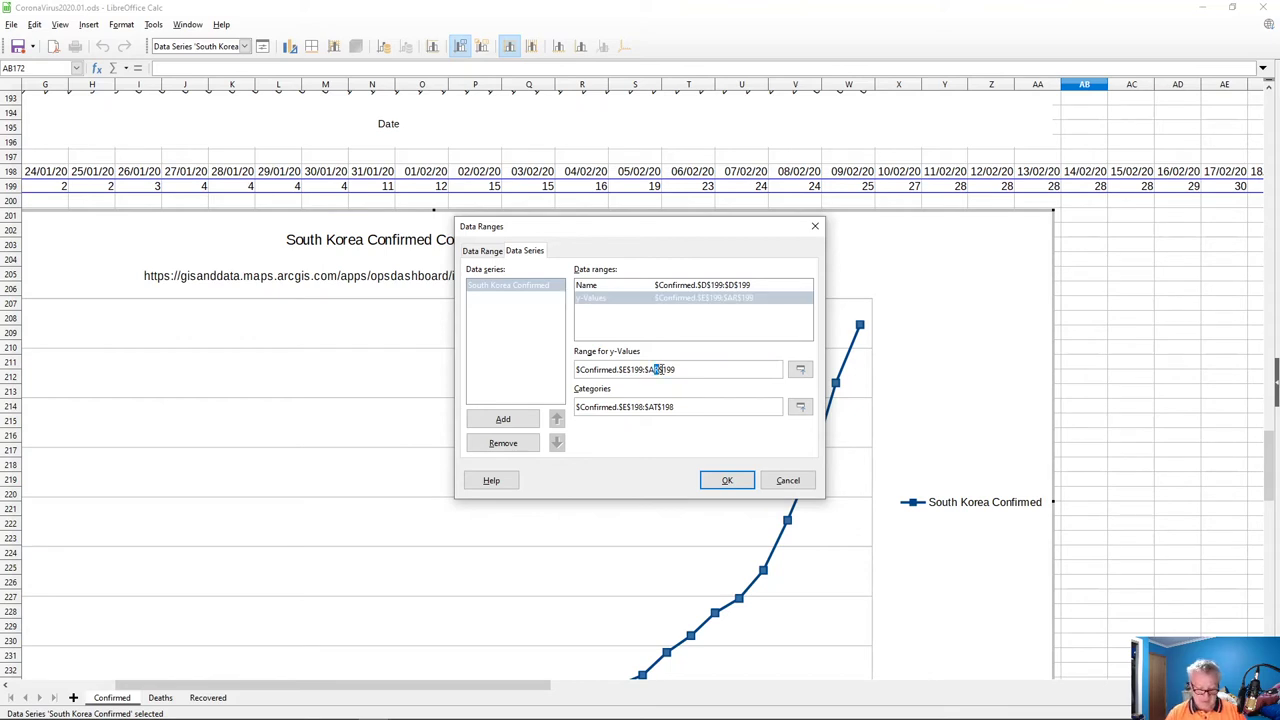
text(AT)
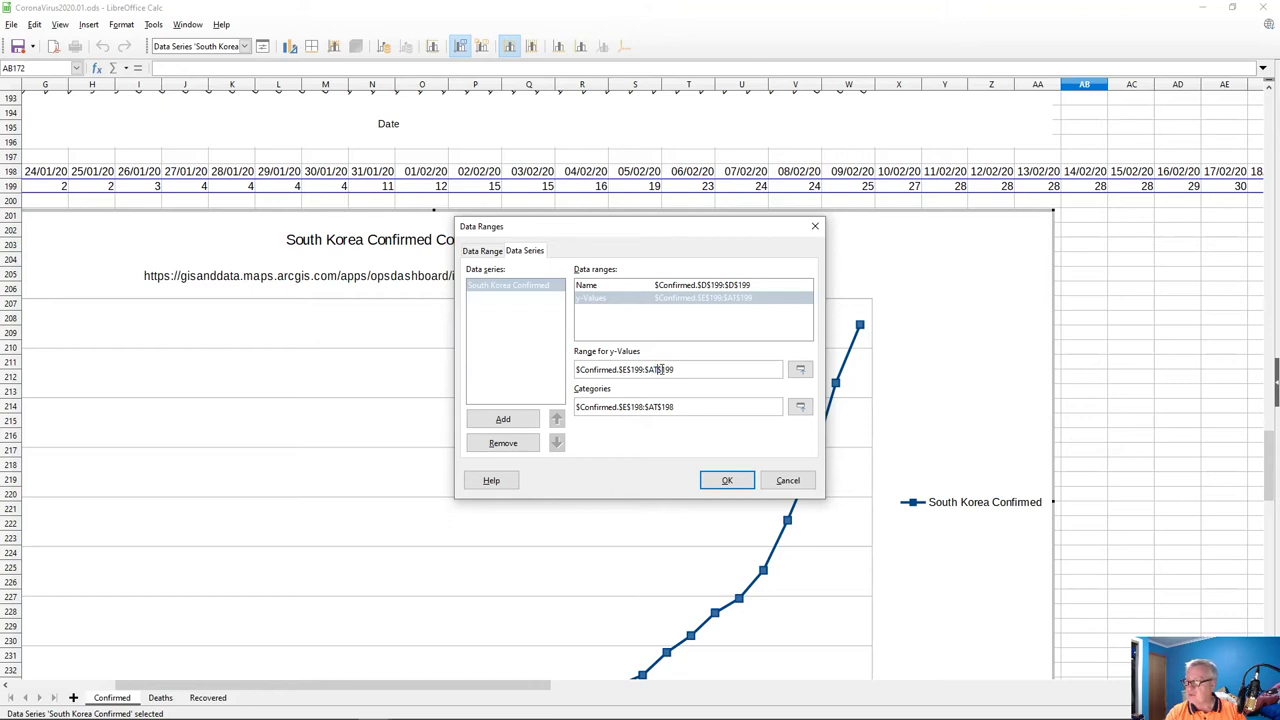
click(727, 480)
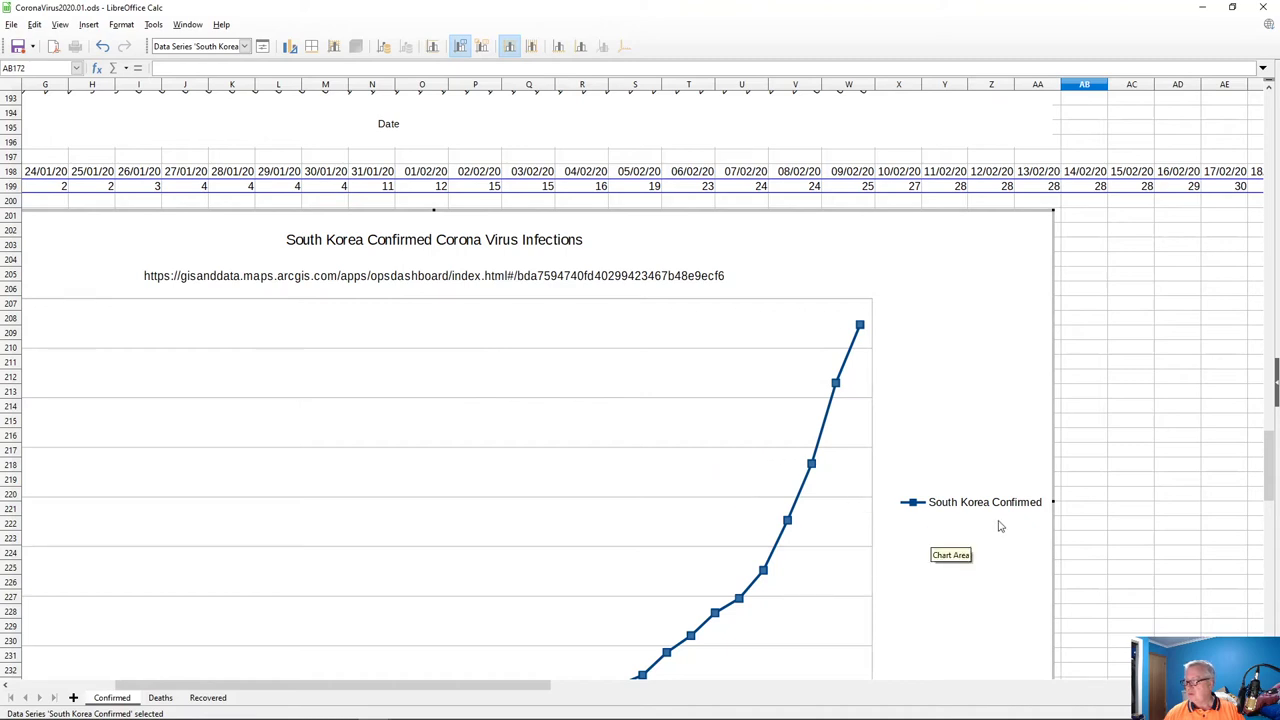
click(1118, 523)
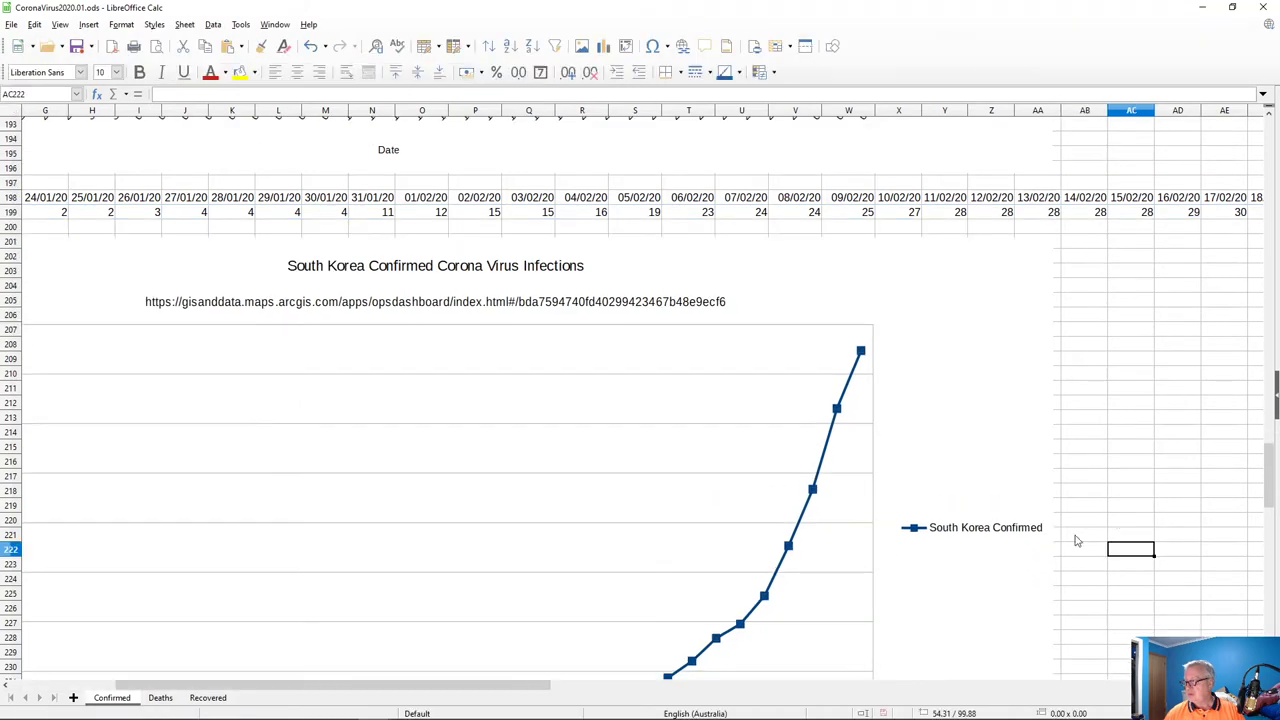
- Check the last date on the South Korea chart's axis and review its series' y-values and categories ranges
scroll(872, 585, down, 4)
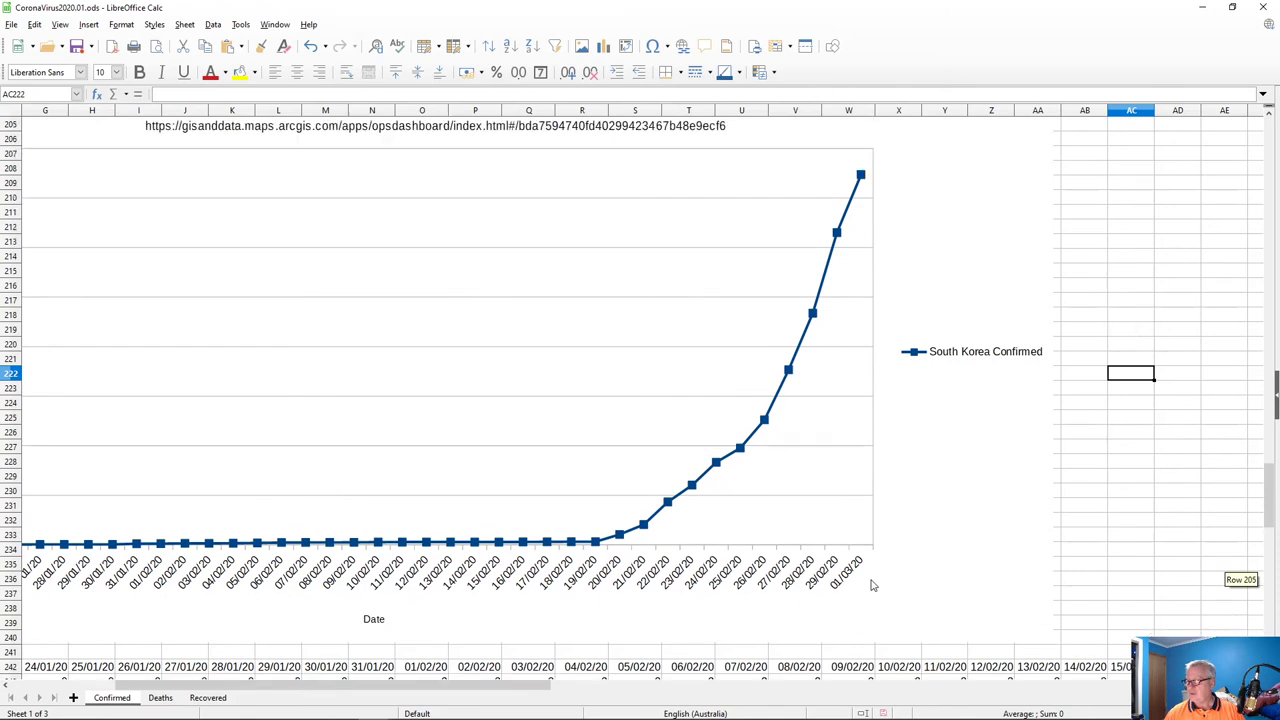
drag(540, 688, 490, 682)
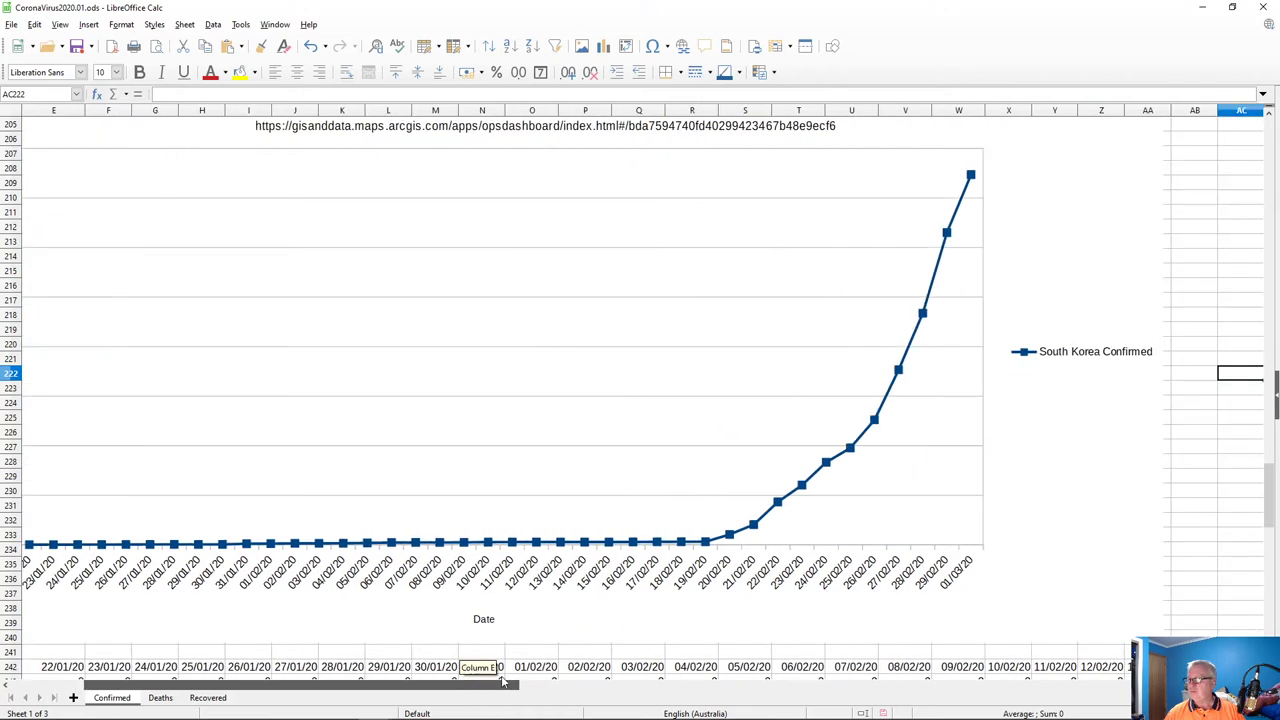
double_click(963, 203)
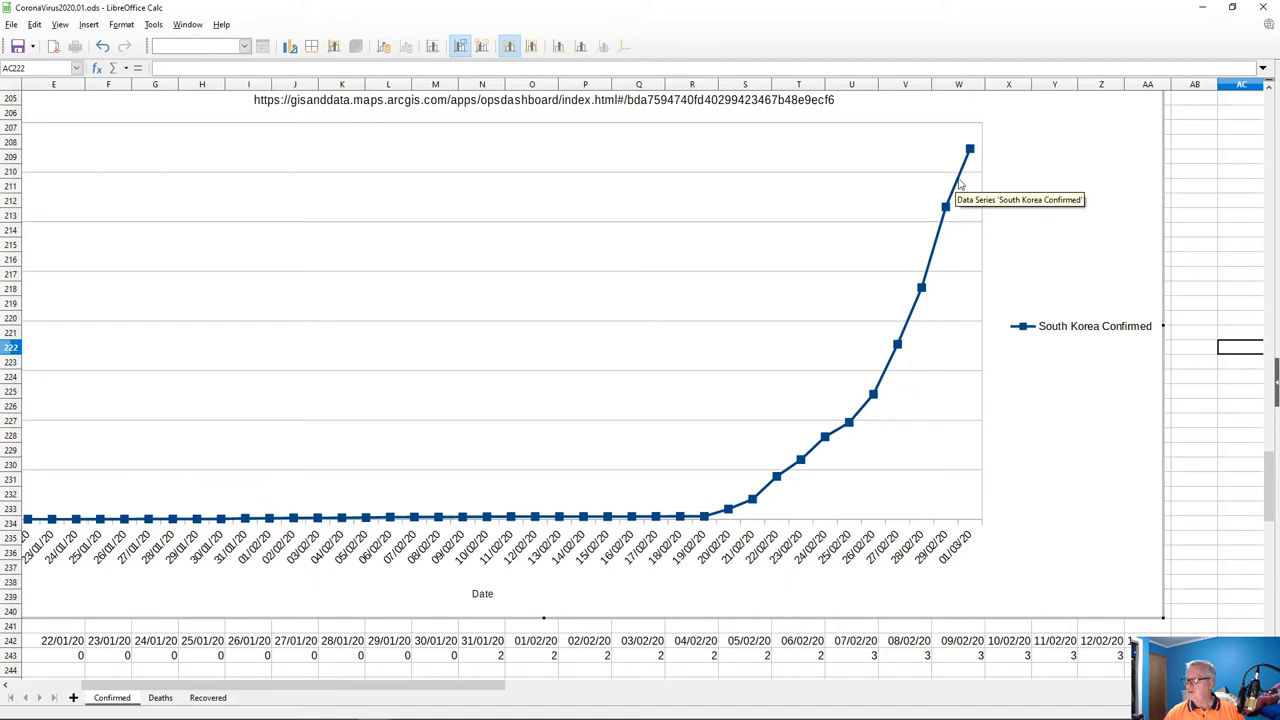
click(958, 184)
right_click(958, 184)
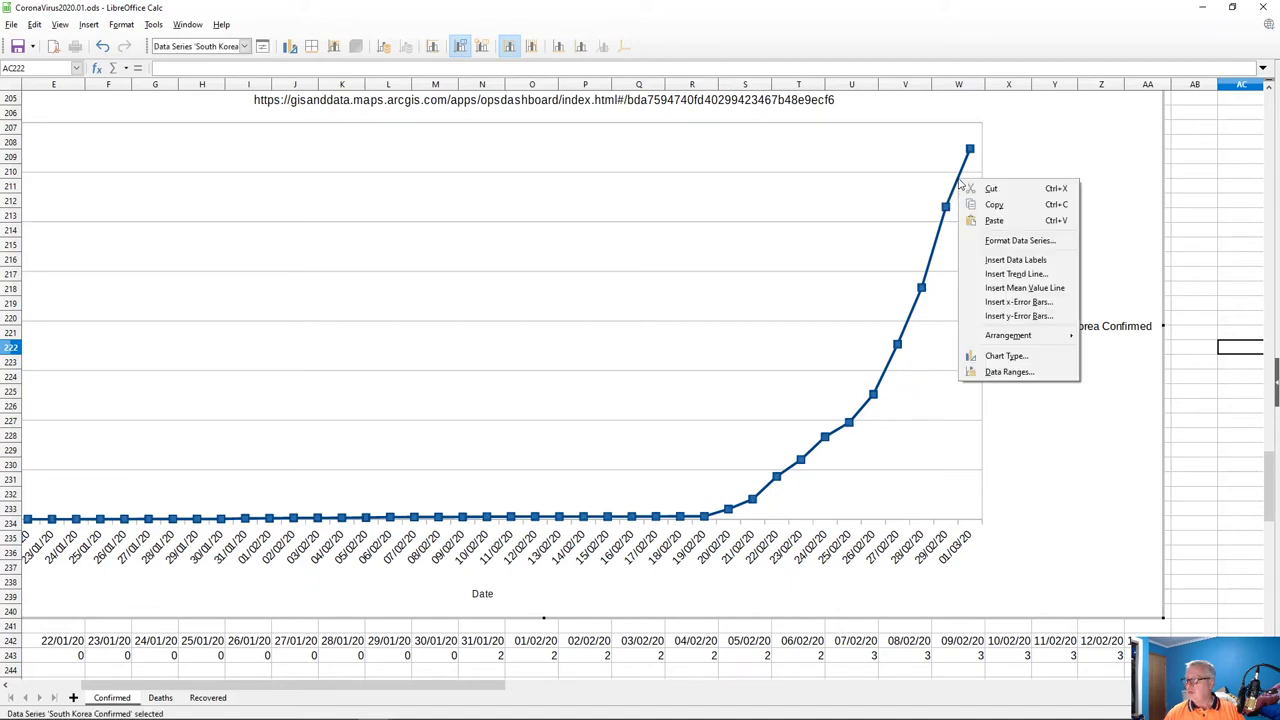
click(958, 368)
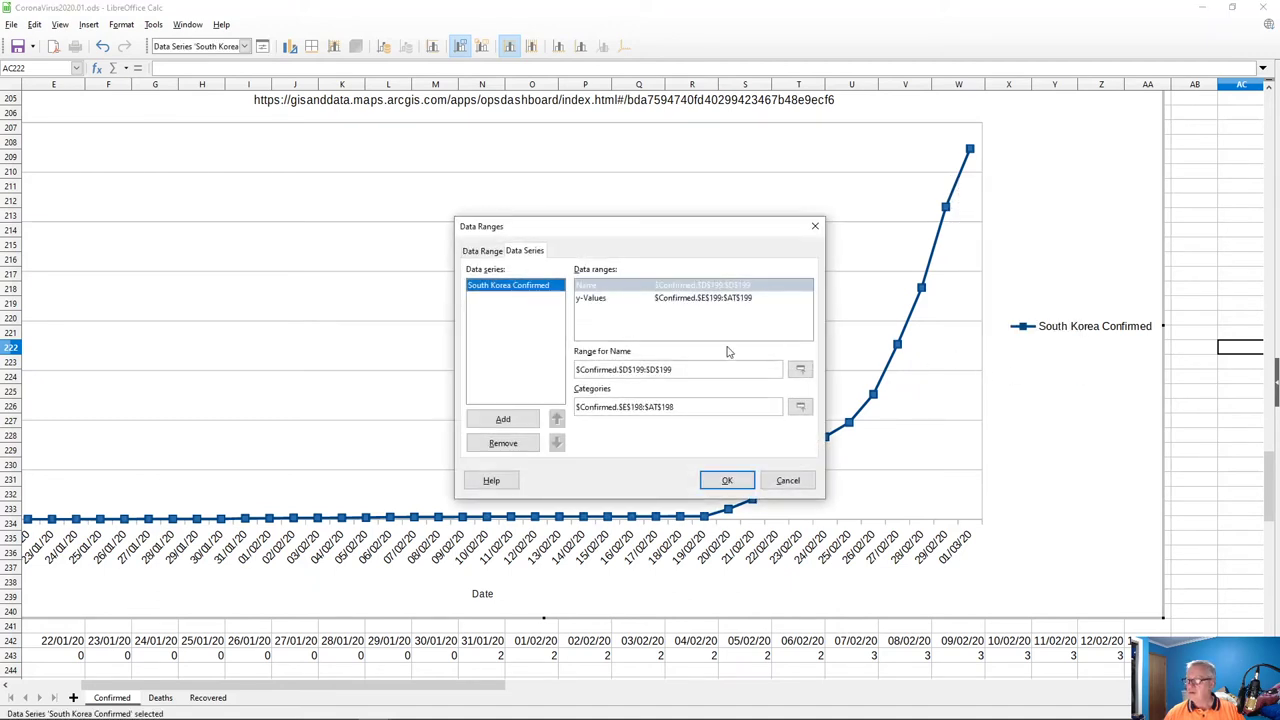
click(723, 302)
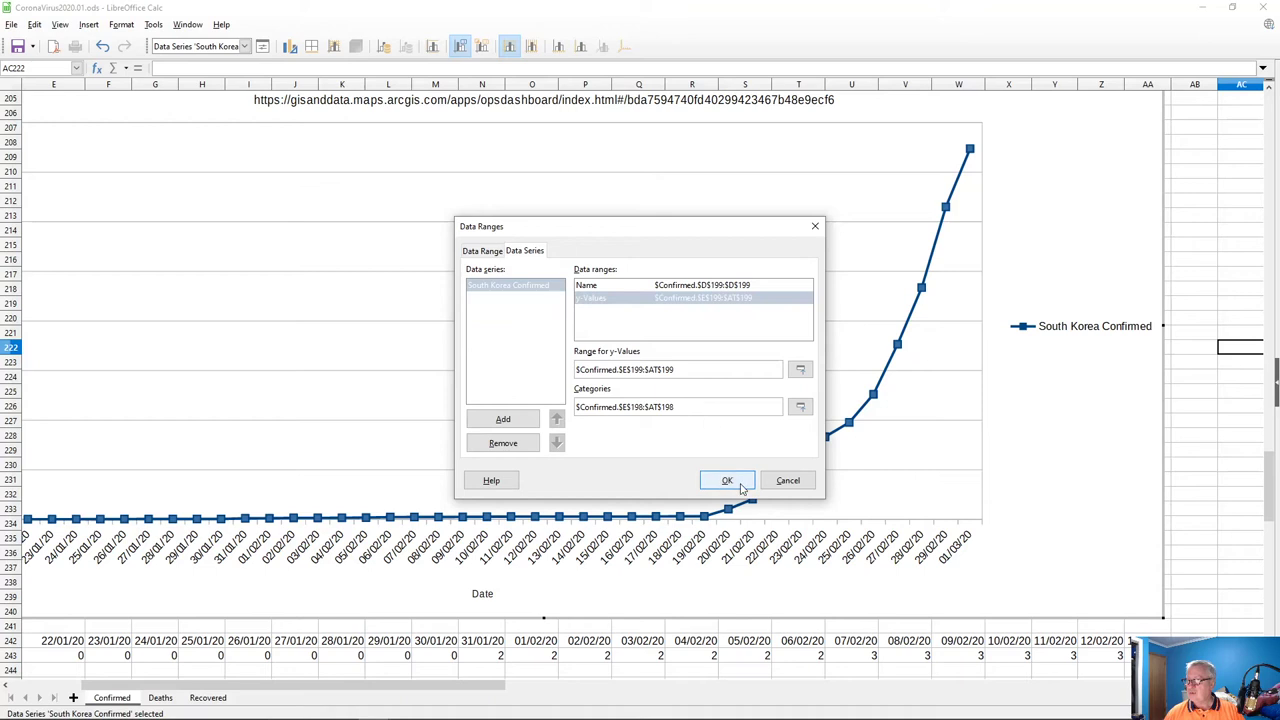
click(787, 480)
click(1194, 276)
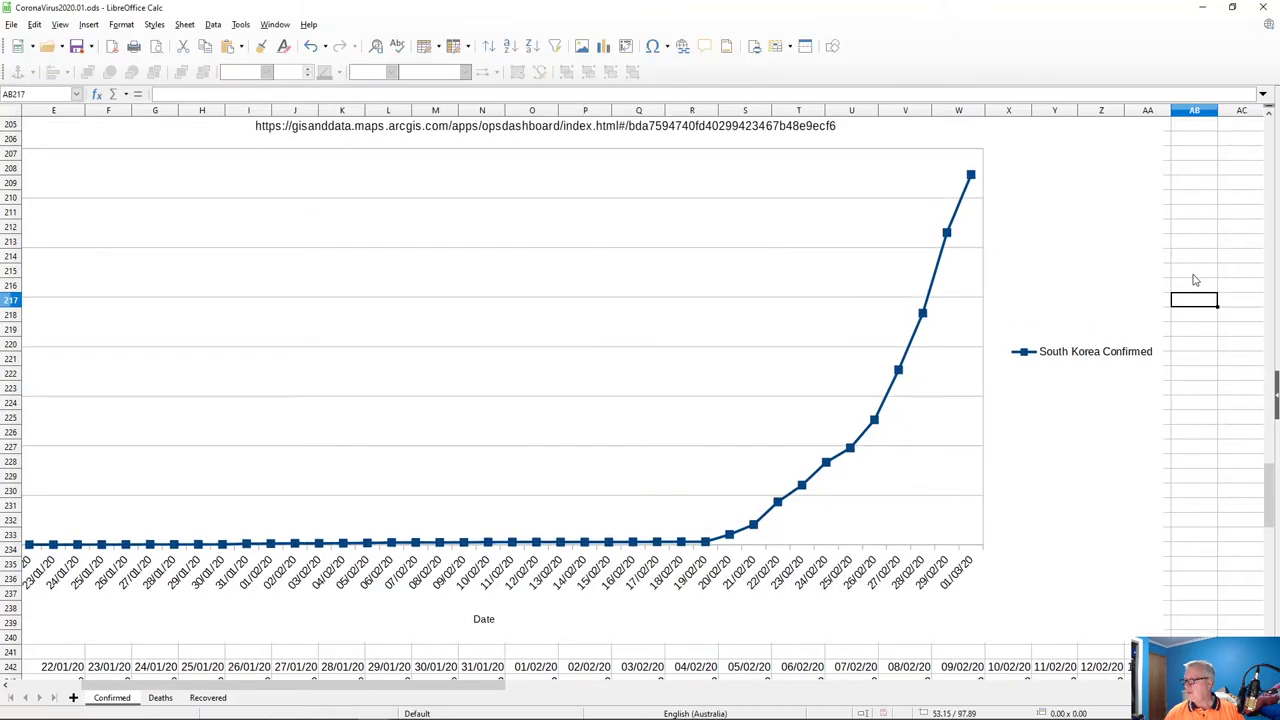
- Extend the South Korea date row to 03/03/20 by copying the AR198 date formula into AS198:AT198
scroll(1200, 341, up, 5)
scroll(1200, 341, up, 1)
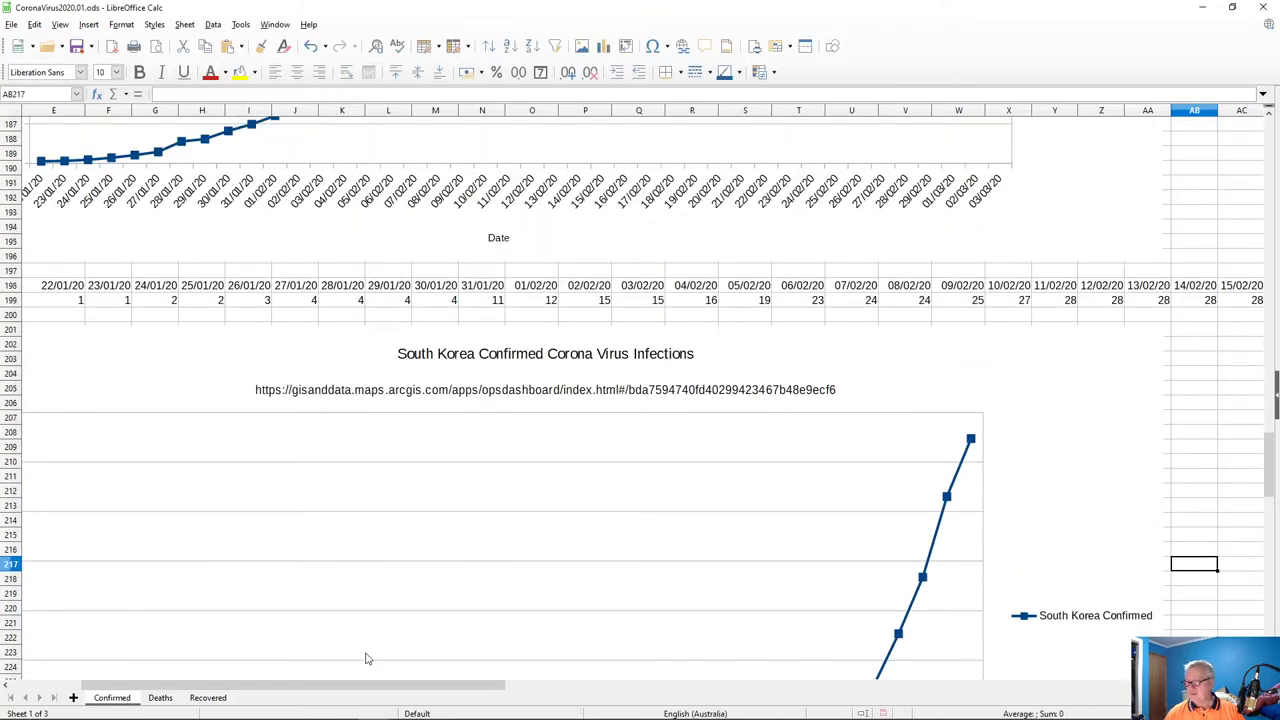
drag(386, 686, 505, 686)
scroll(775, 511, down, 6)
scroll(775, 511, up, 5)
drag(598, 685, 843, 688)
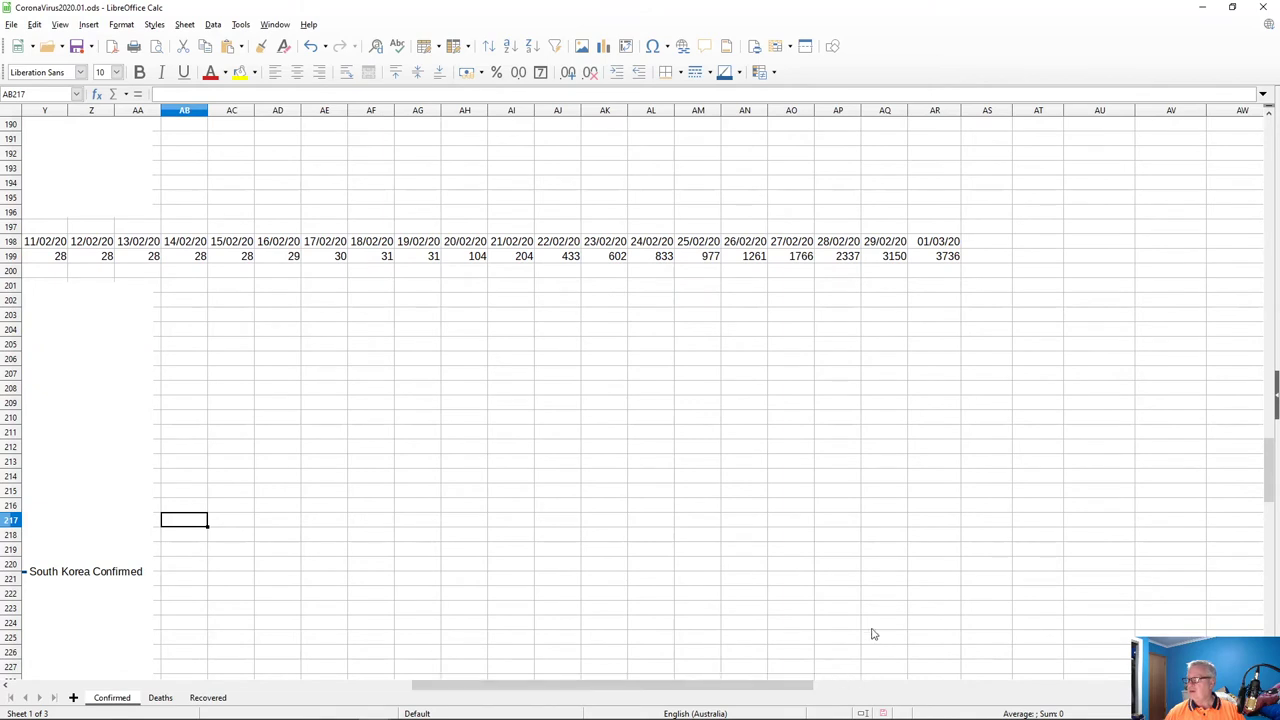
click(937, 245)
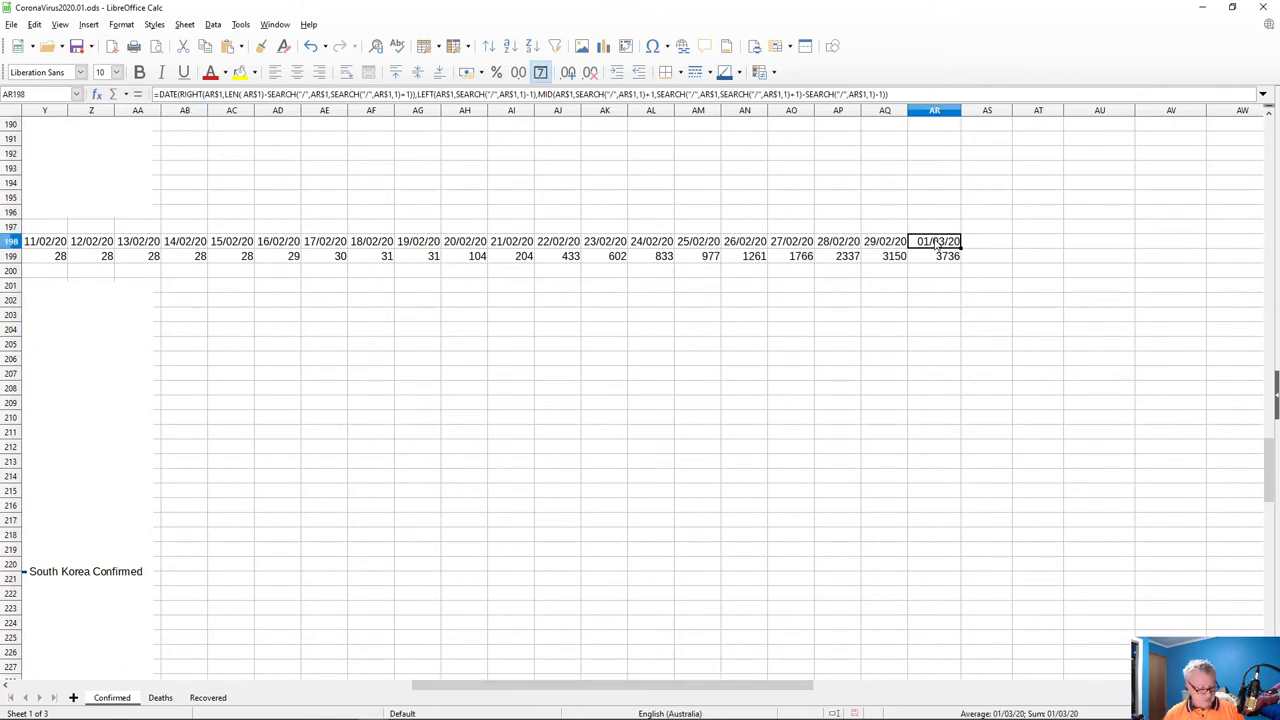
key(ctrl+c)
click(970, 247)
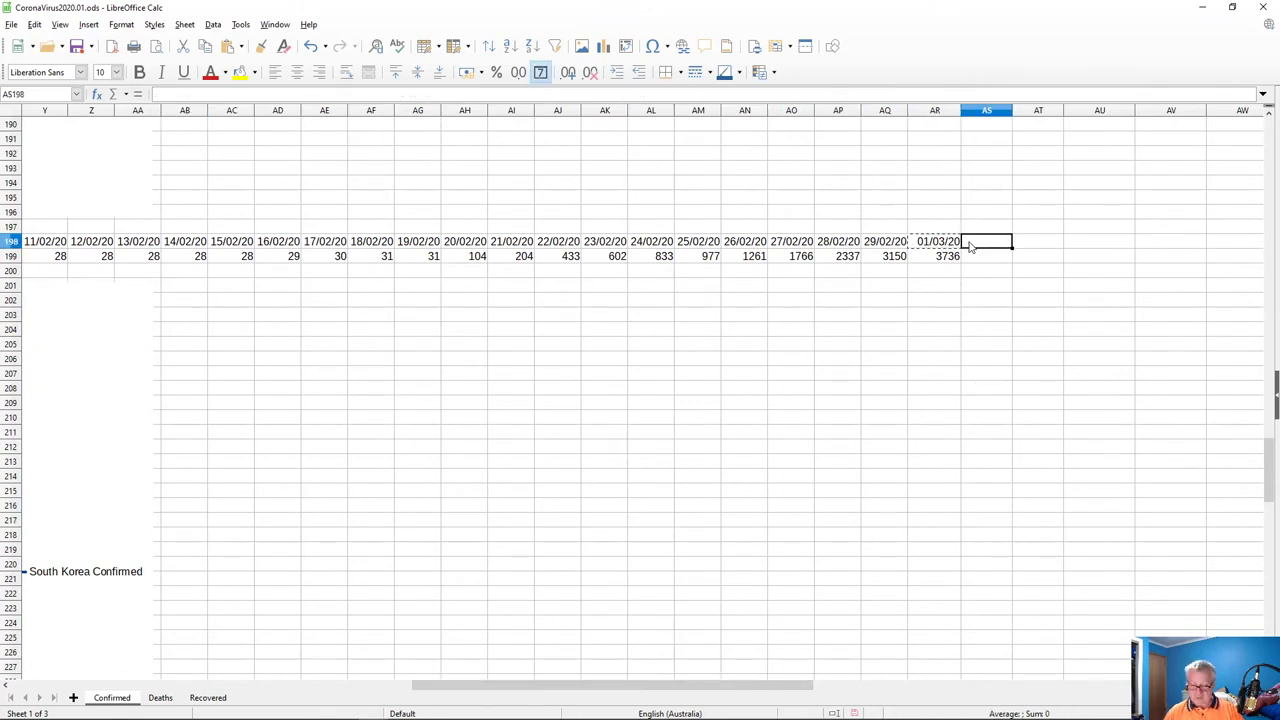
key(shift+Right)
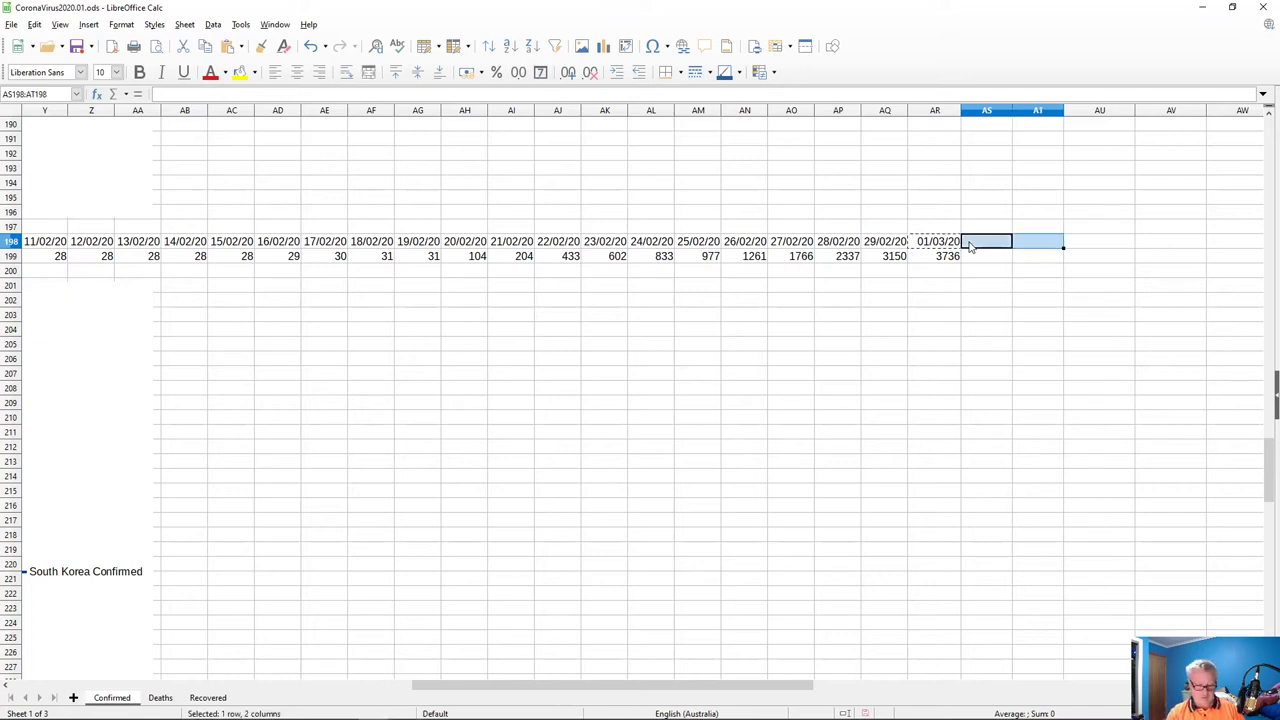
key(ctrl+v)
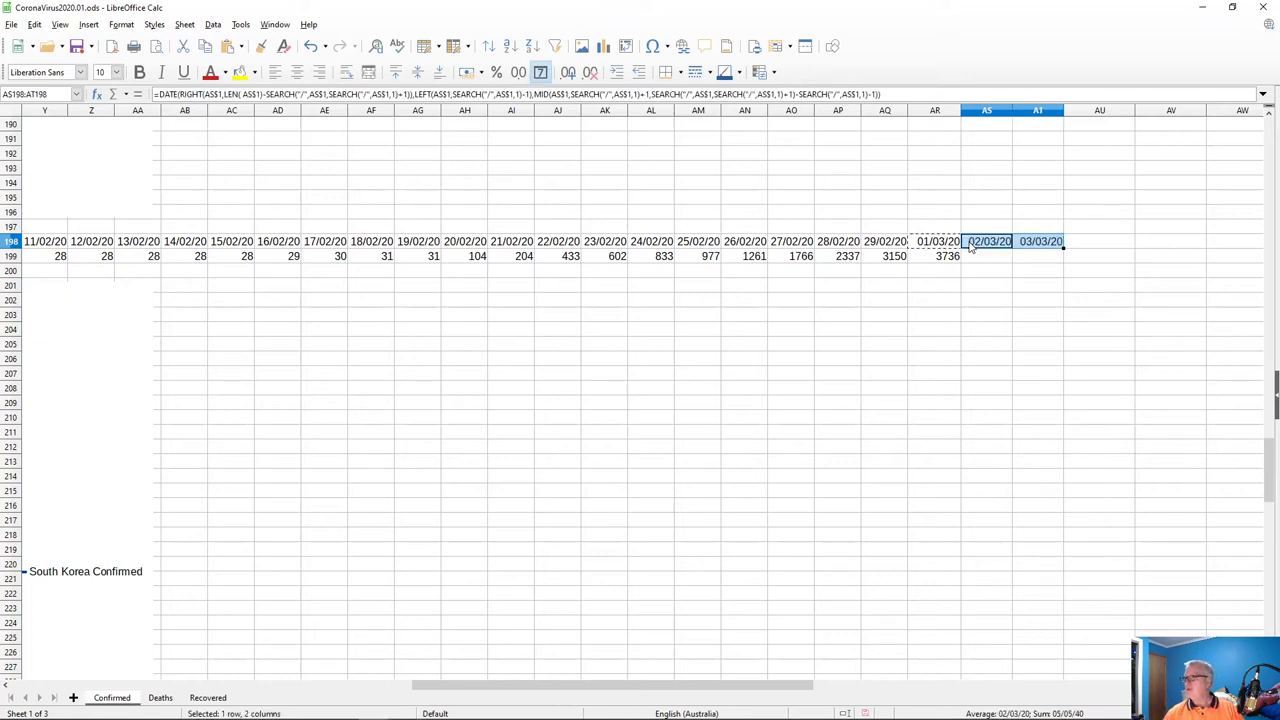
- Extend the South Korea confirmed counts by copying the AR199 formula into AS199:AT199
click(950, 257)
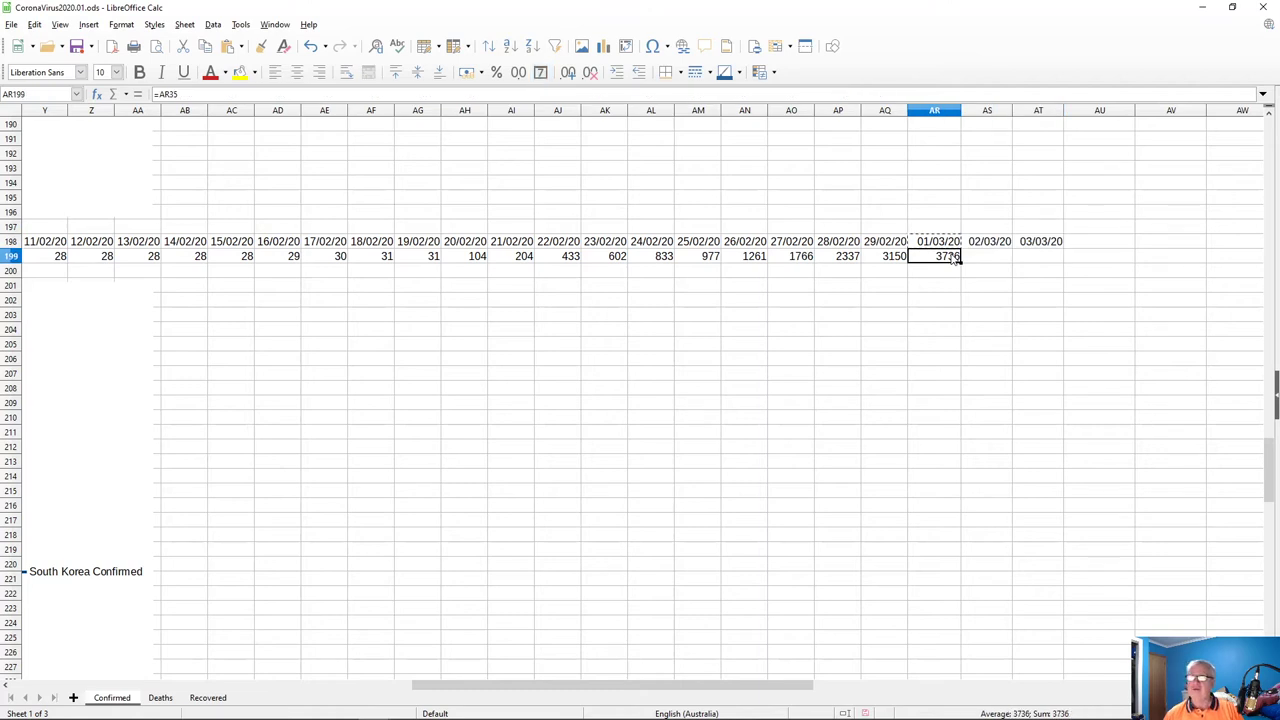
key(ctrl+c)
click(977, 259)
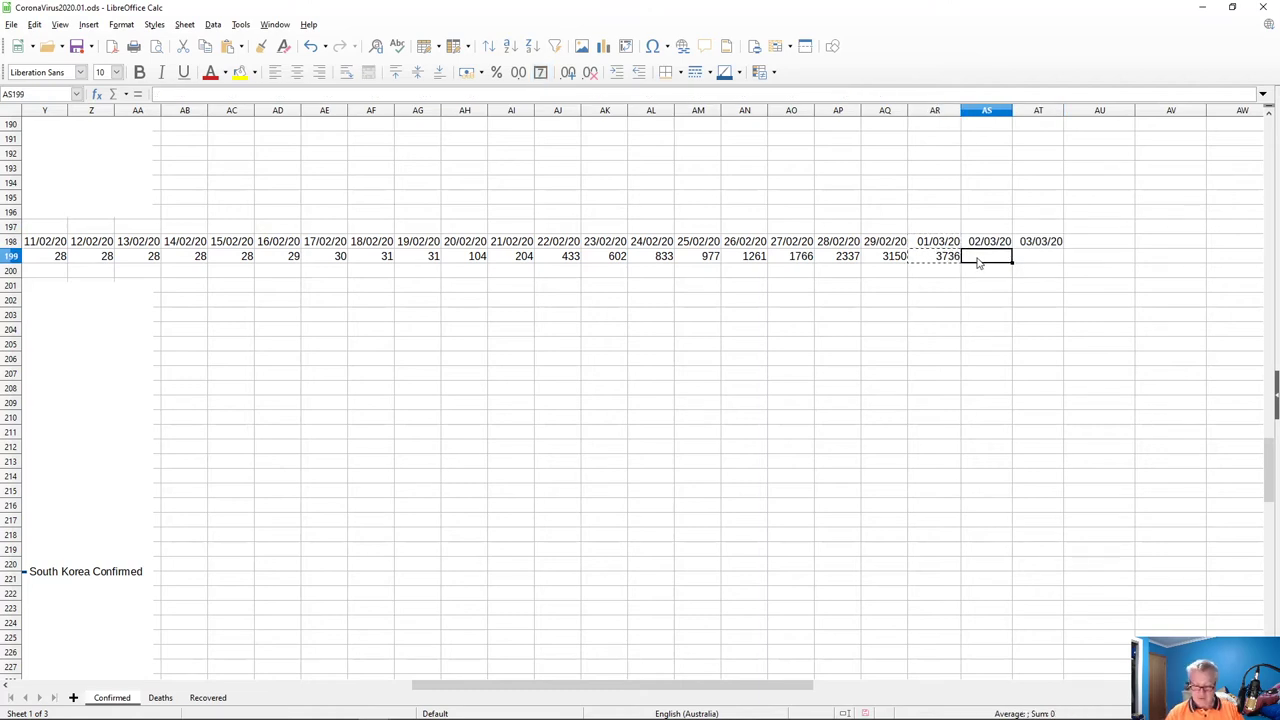
key(shift+Right)
key(ctrl+v)
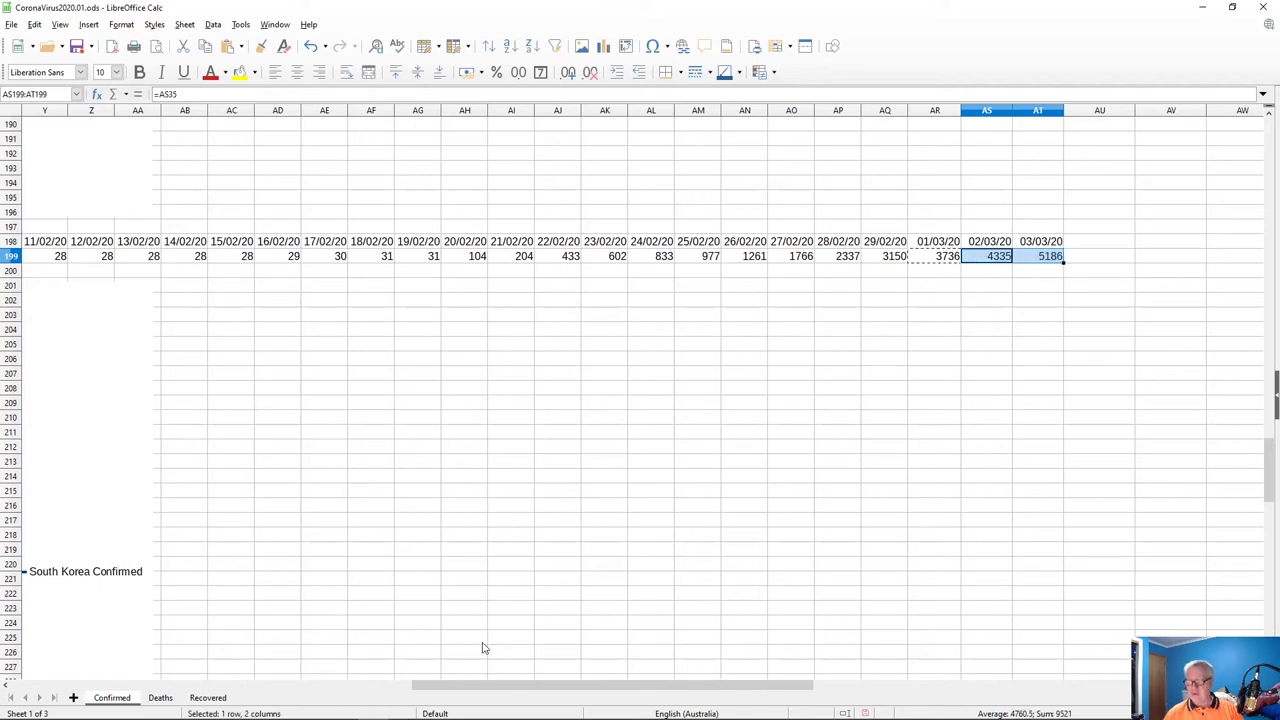
- Review the South Korea Confirmed chart's curve and the latest dates on its axis
drag(490, 690, 194, 629)
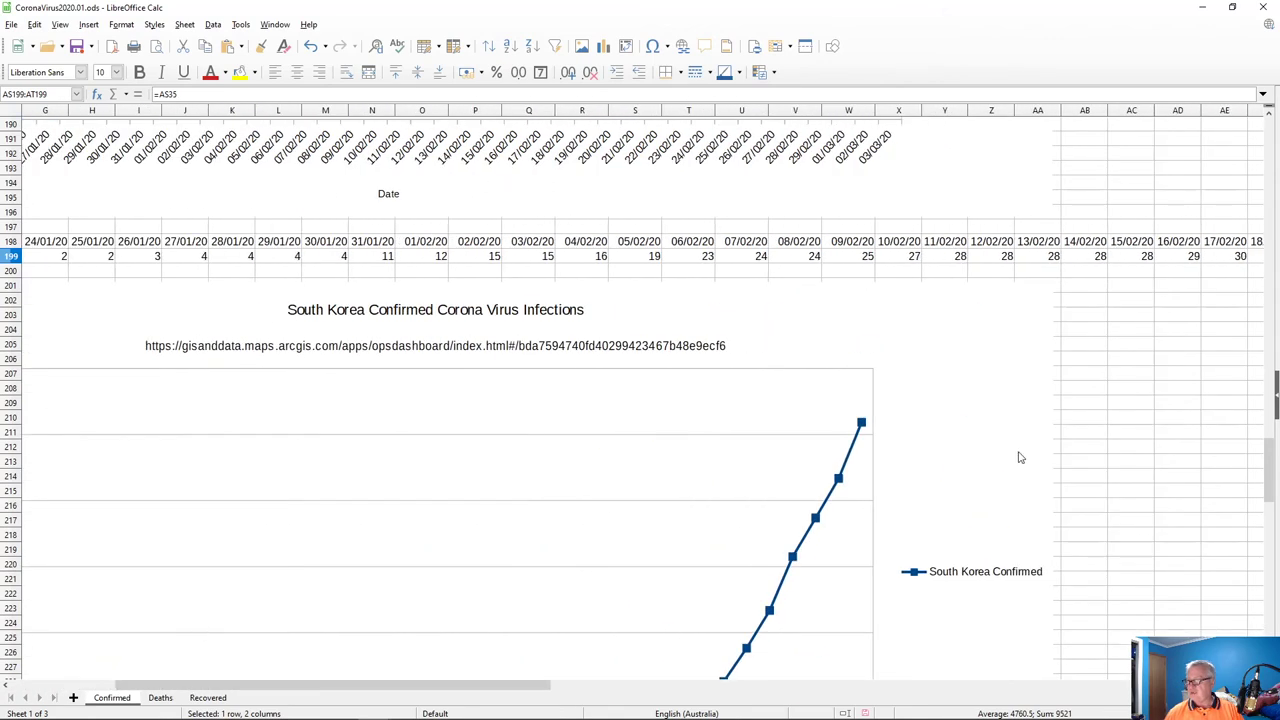
scroll(1091, 455, down, 3)
scroll(1091, 455, down, 1)
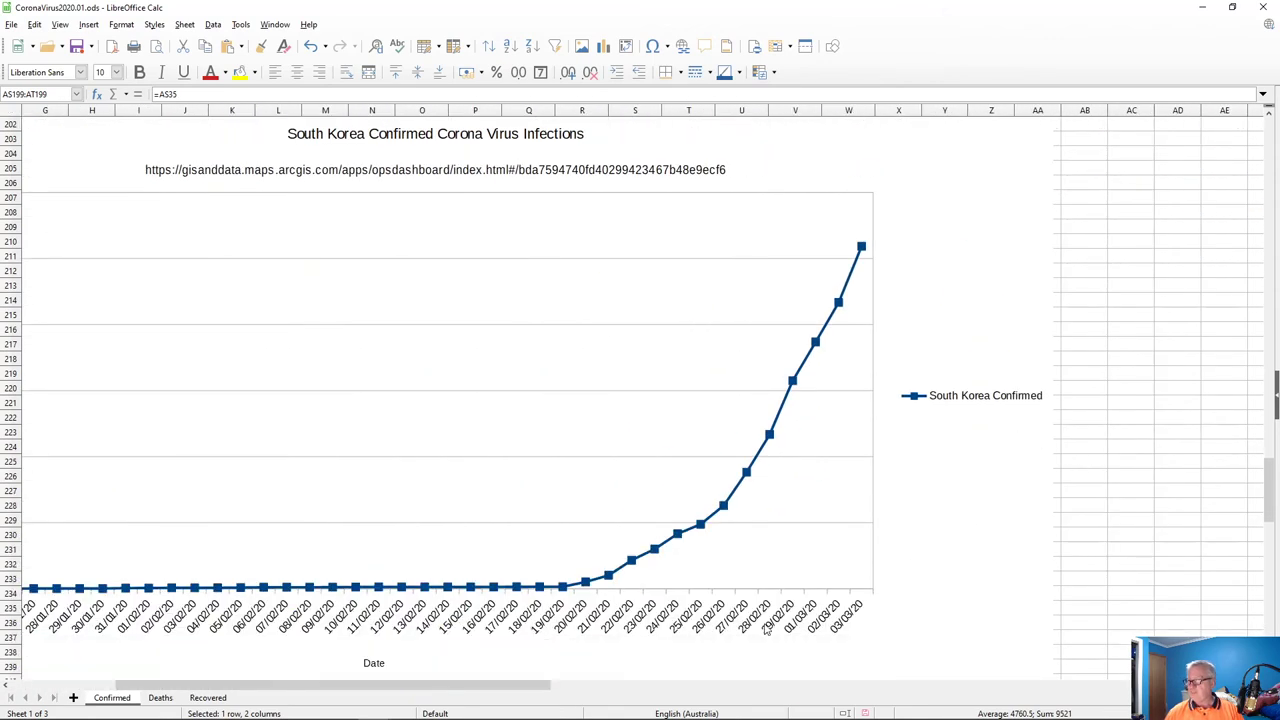
mouse_move(491, 691)
mouse_down()
mouse_move(358, 688)
mouse_move(487, 698)
mouse_up()
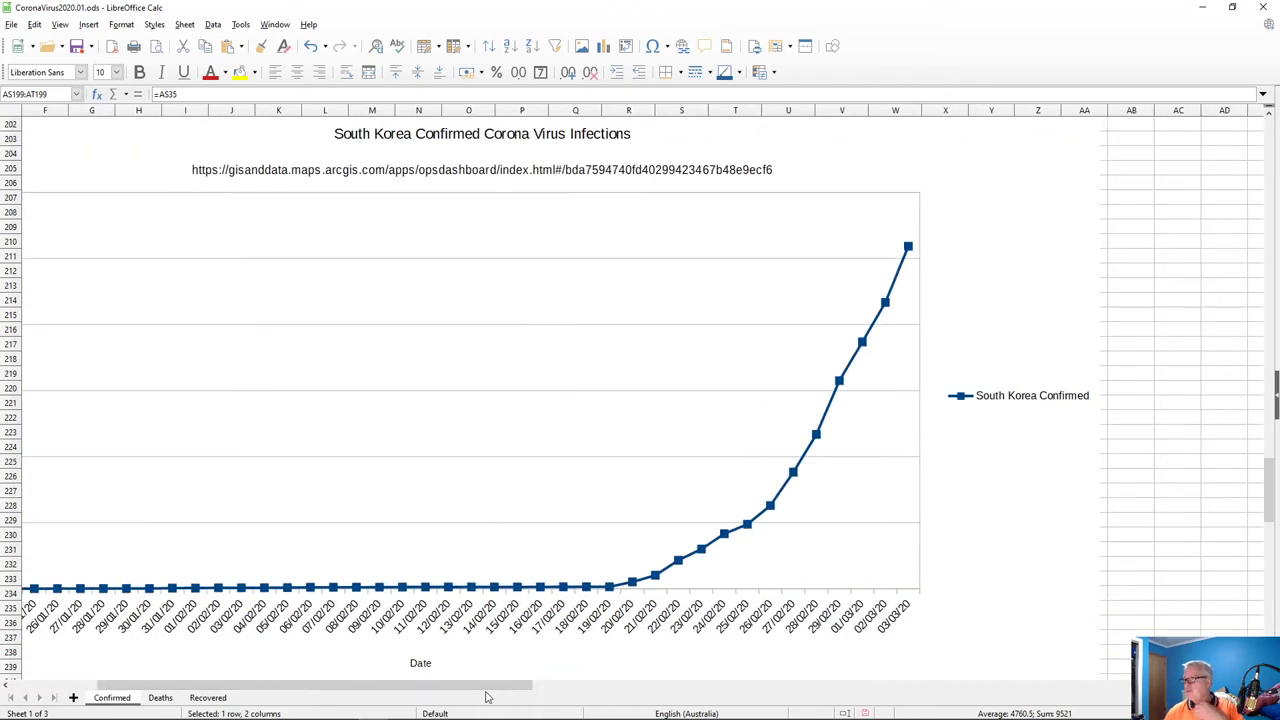
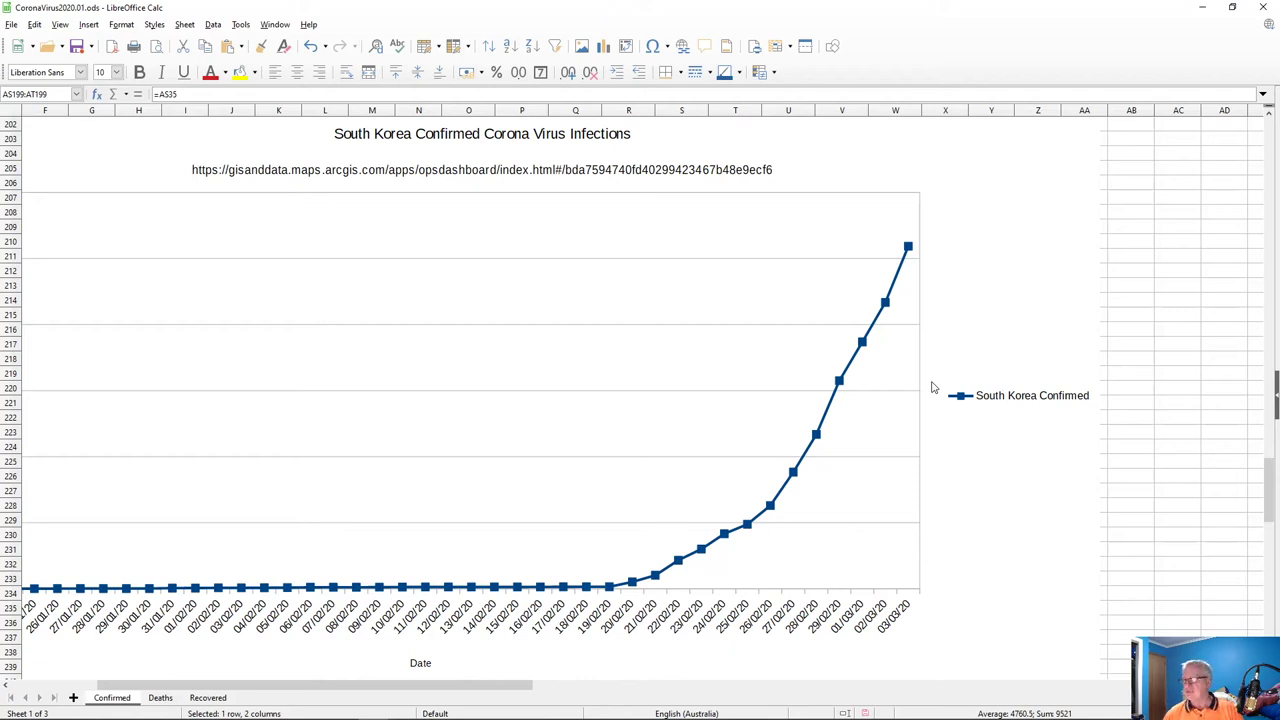
double_click(934, 399)
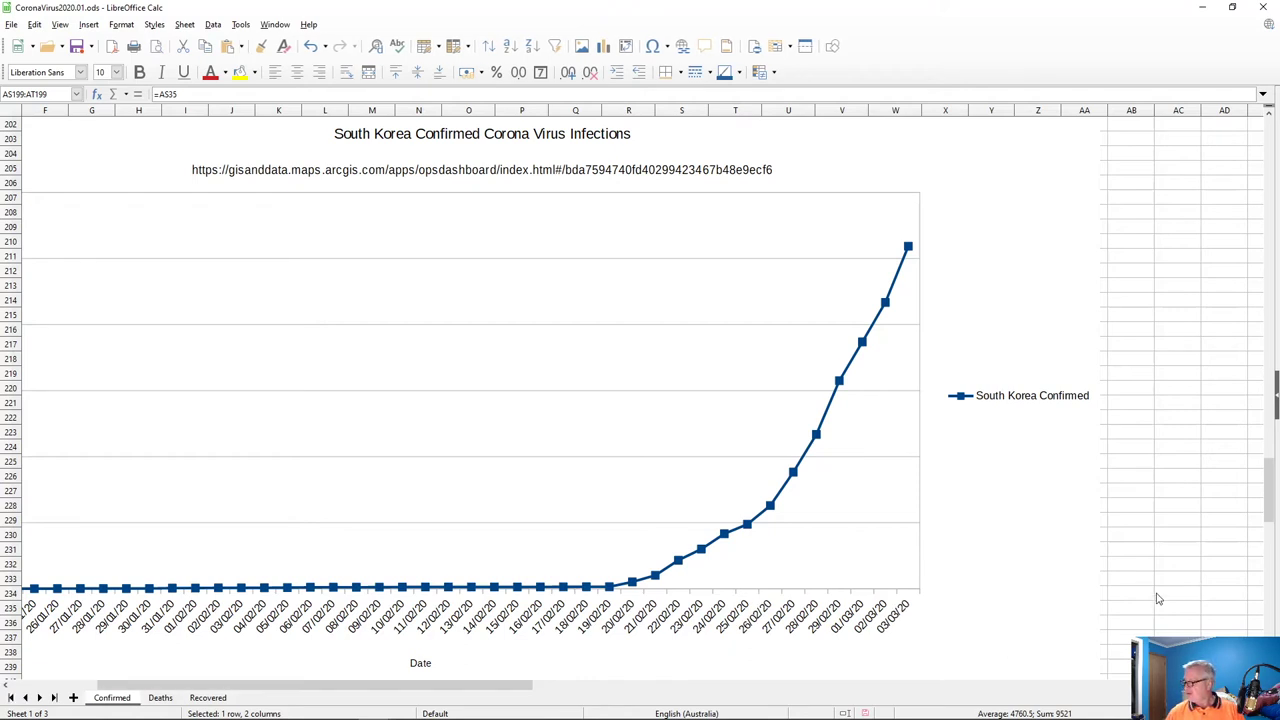
- Extend the Italy date and confirmed rows by copying AR242:AR243 into columns AS and AT
scroll(1150, 603, down, 3)
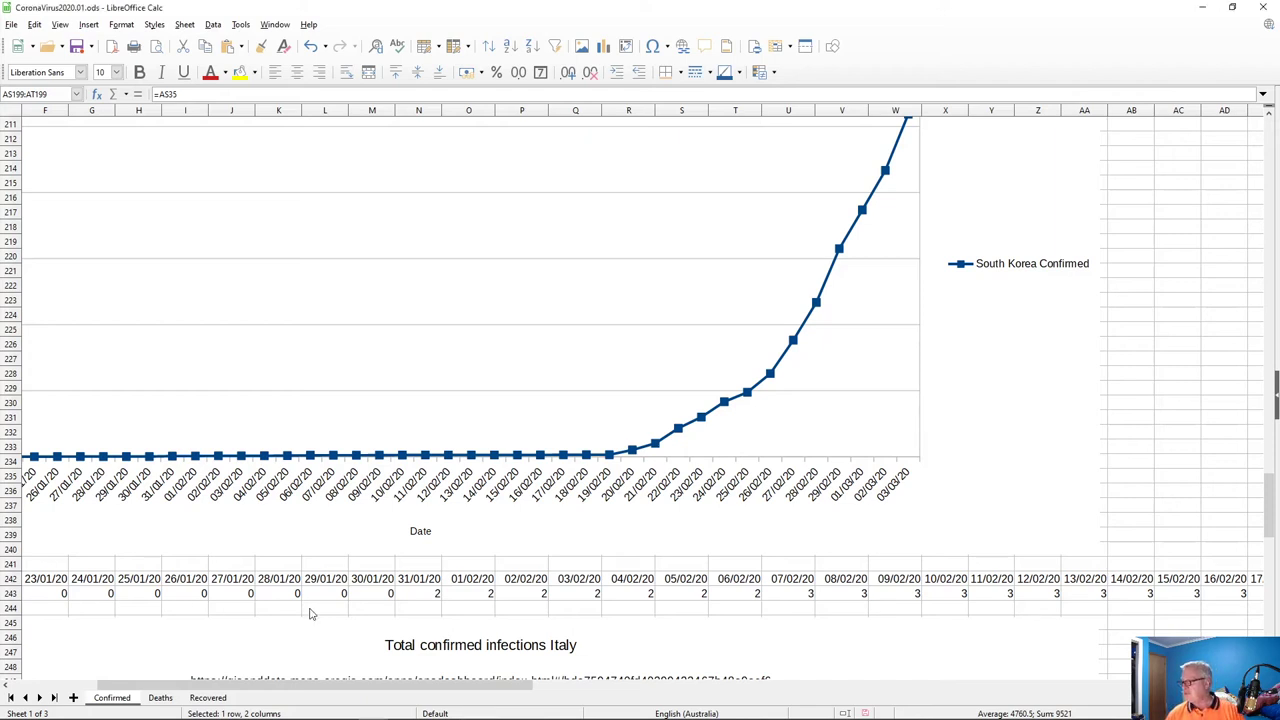
scroll(897, 429, down, 1)
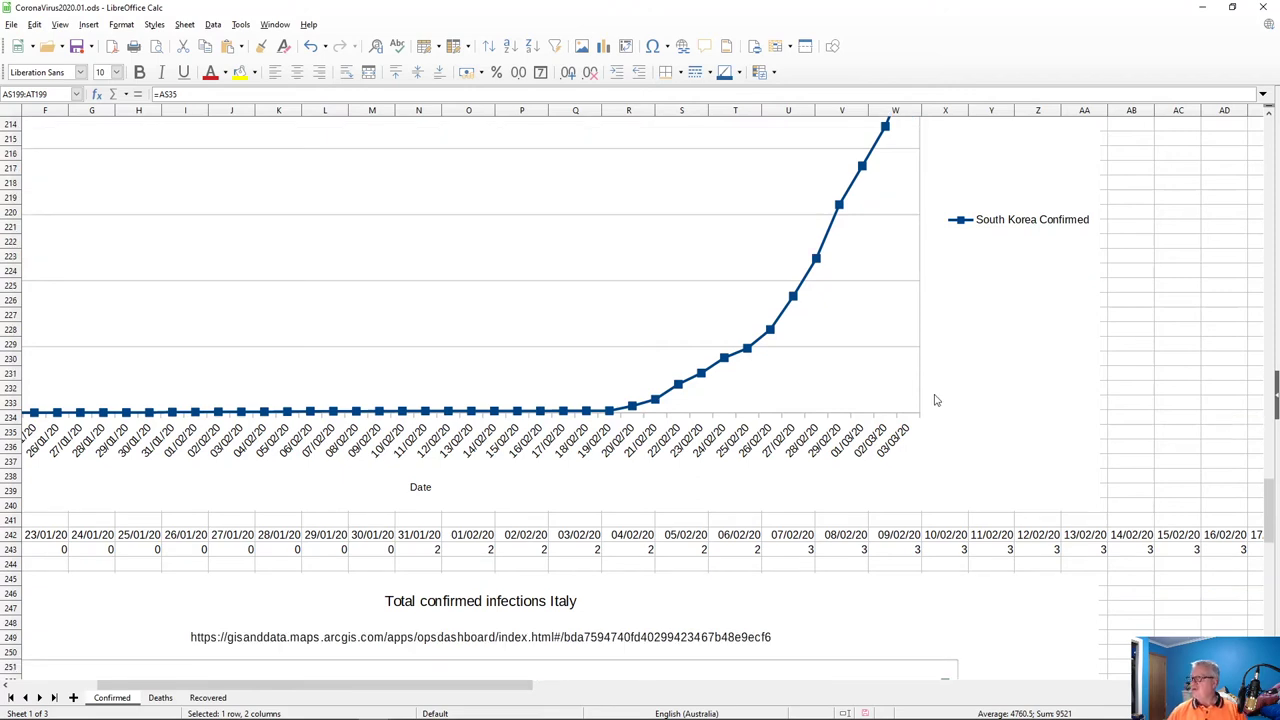
scroll(935, 400, down, 5)
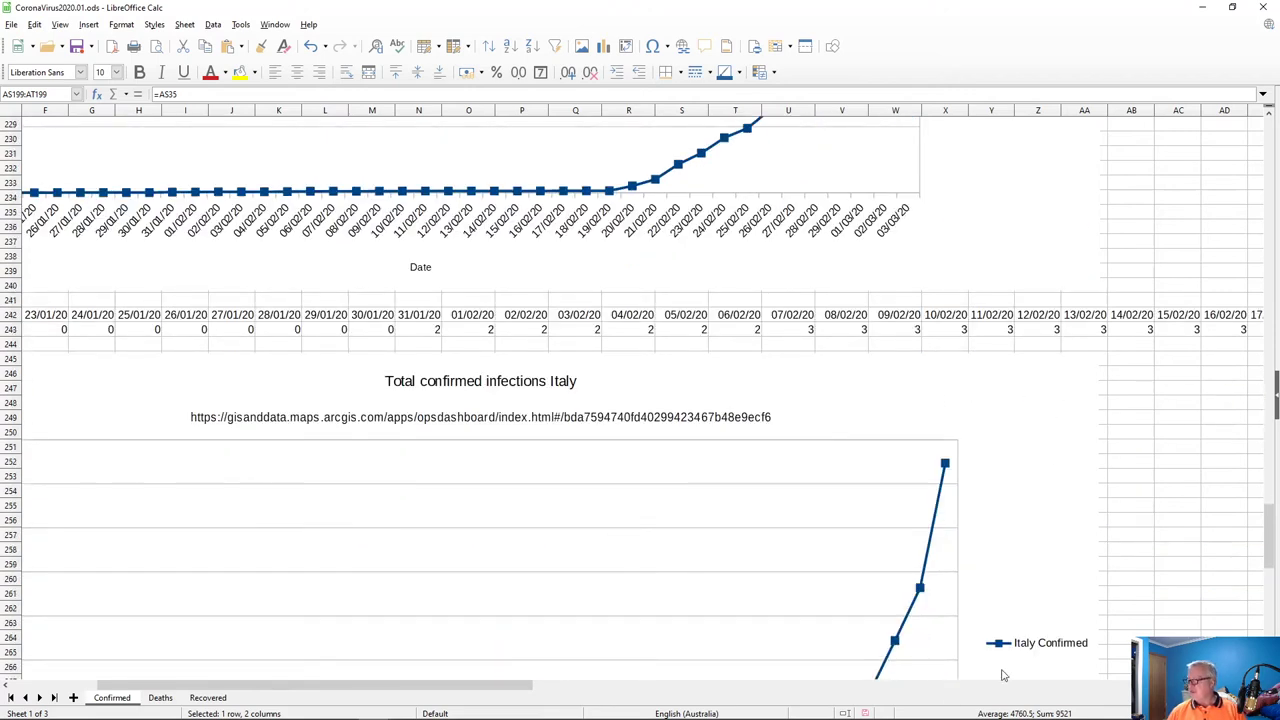
drag(503, 695, 832, 700)
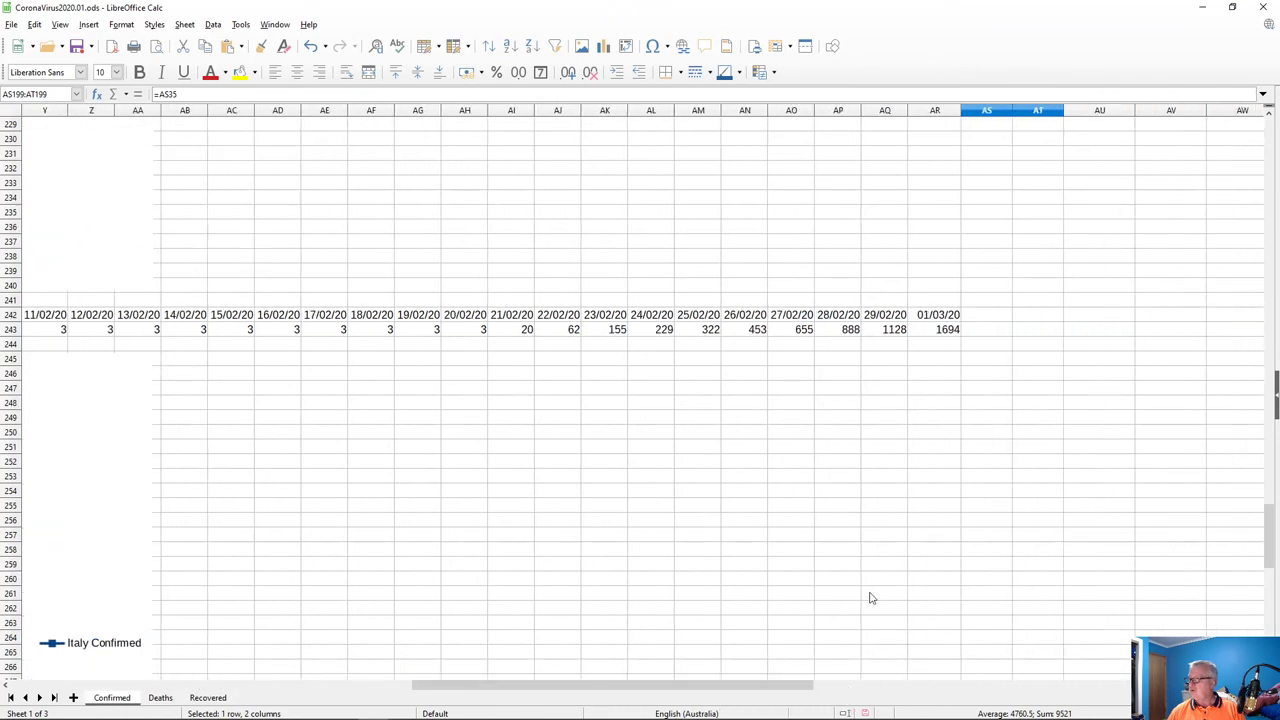
click(953, 317)
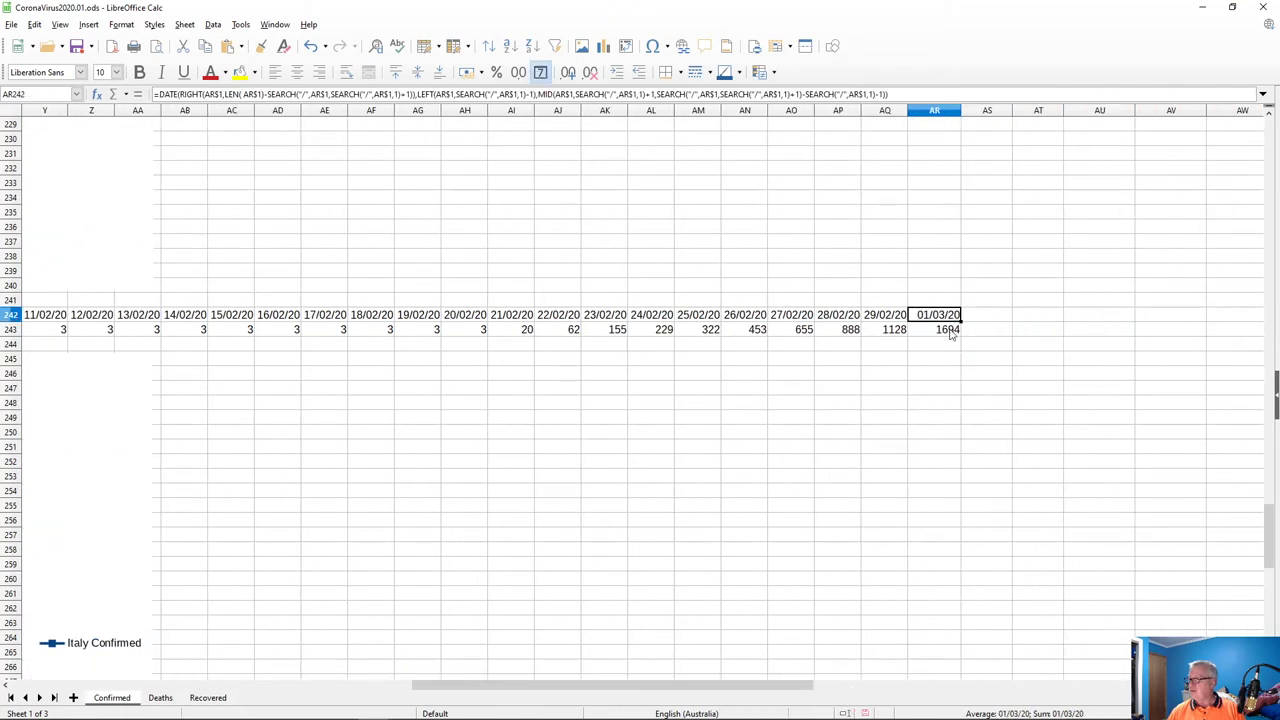
shift+click(953, 337)
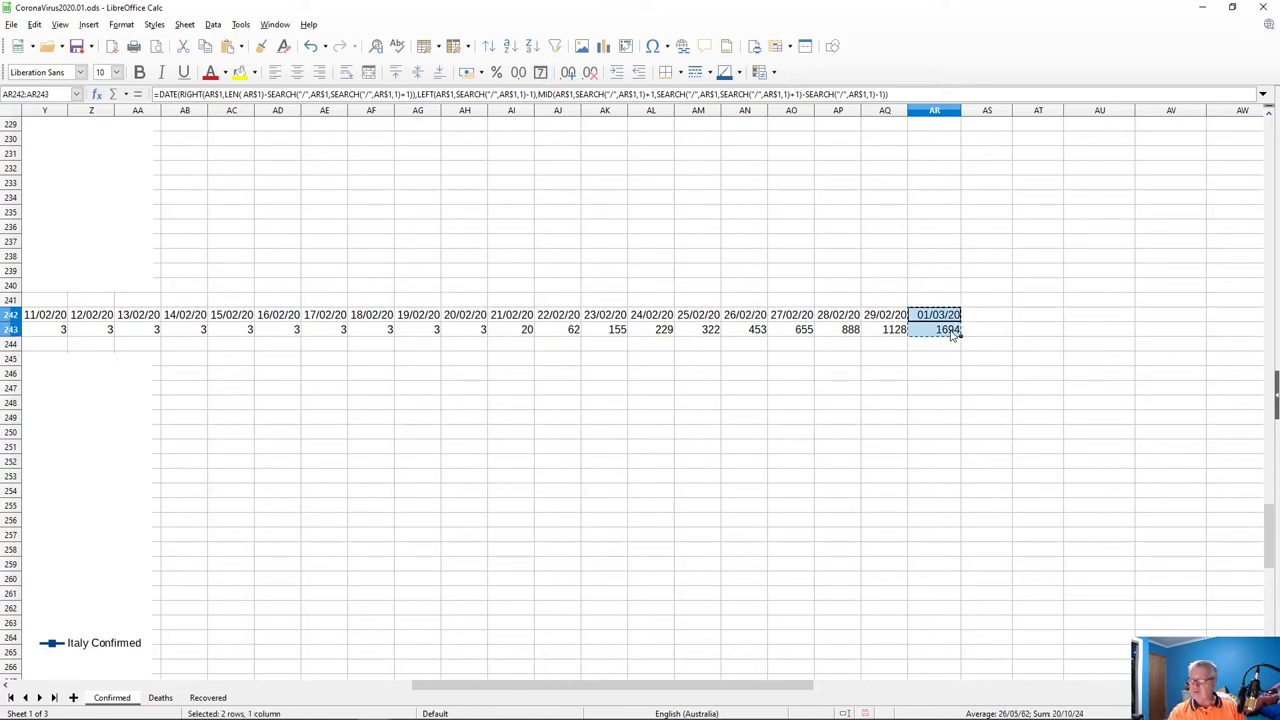
key(Right)
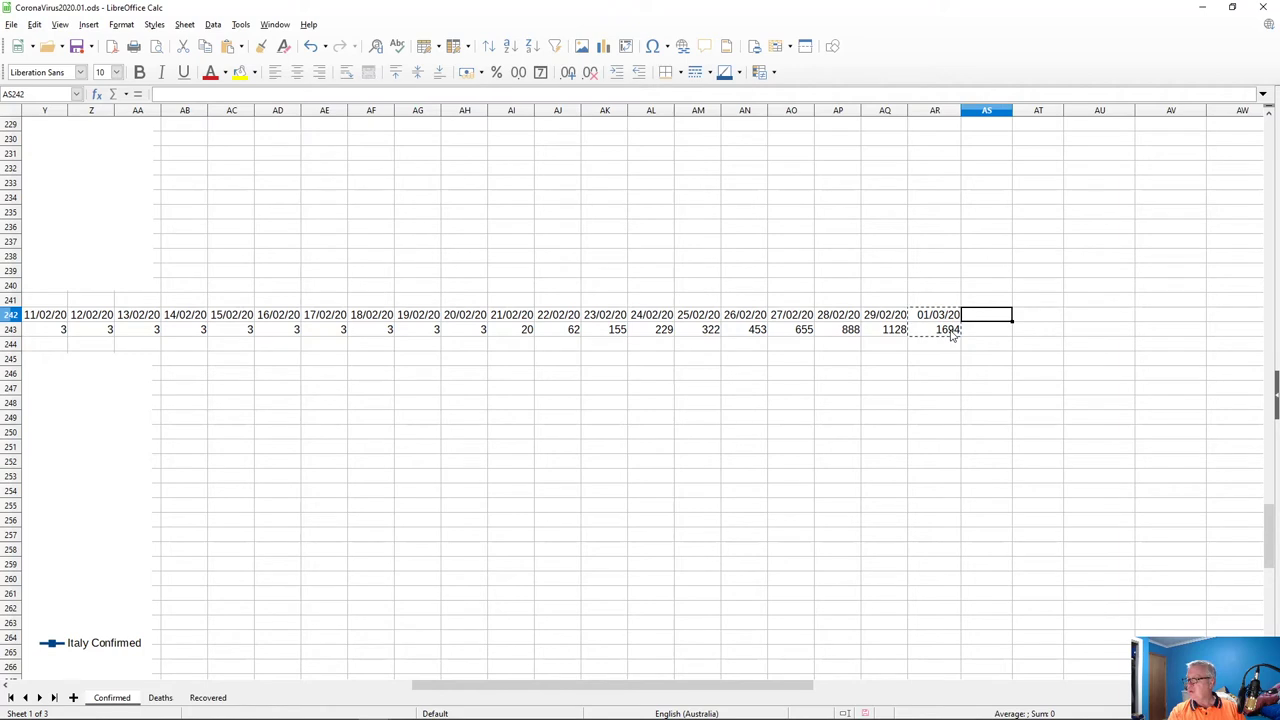
key(shift+Right)
key(ctrl+v)
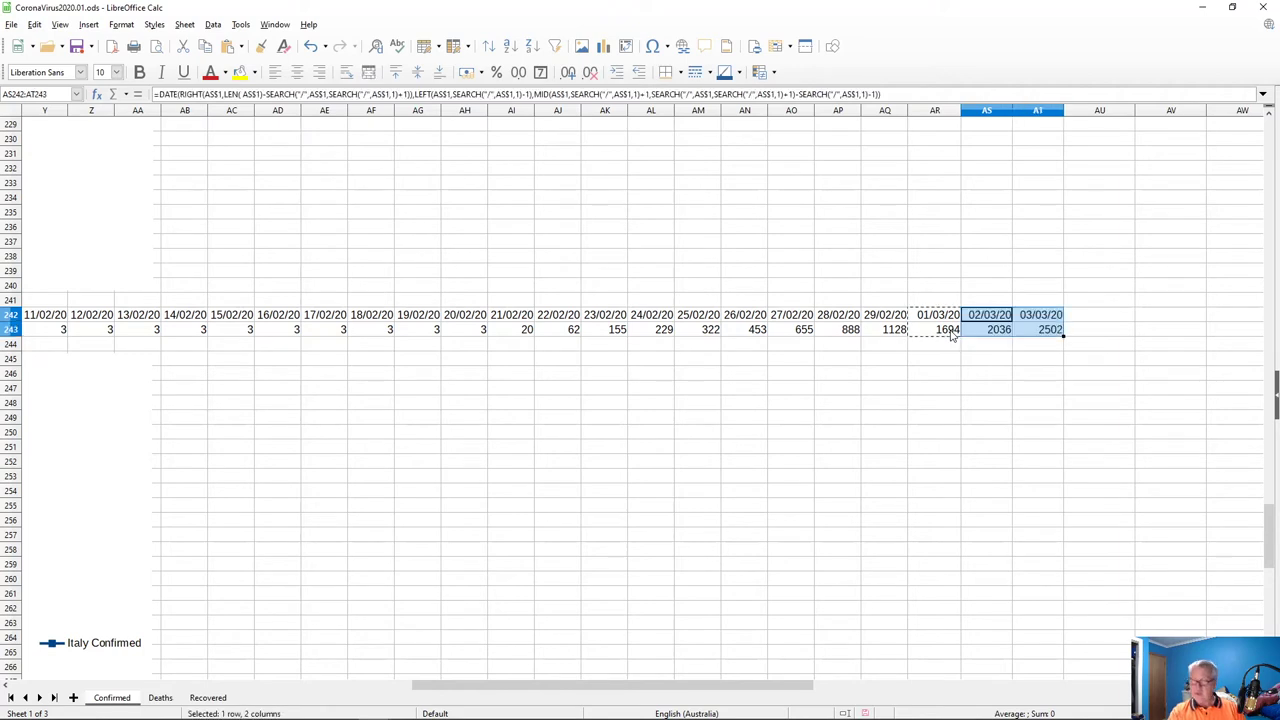
- Extend the date and count rows below the Italy chart by copying AR286:AR287 into columns AS and AT
scroll(878, 397, down, 12)
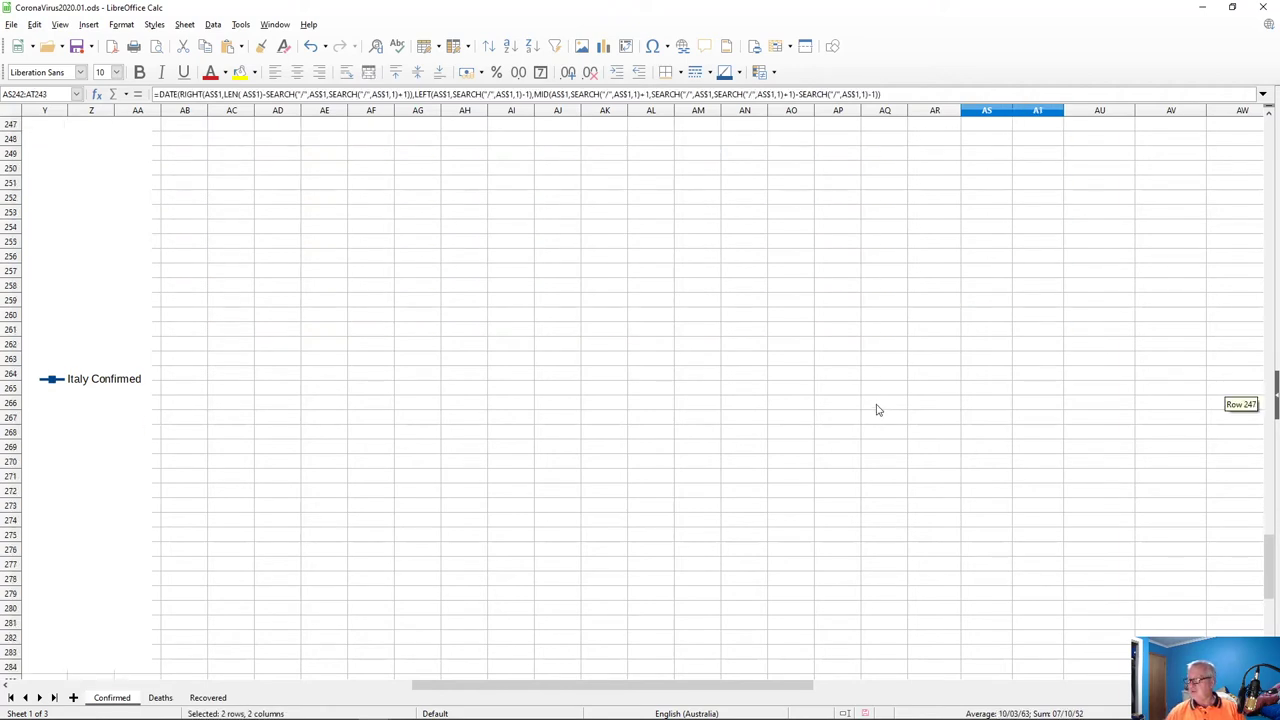
click(944, 436)
key(shift+Down)
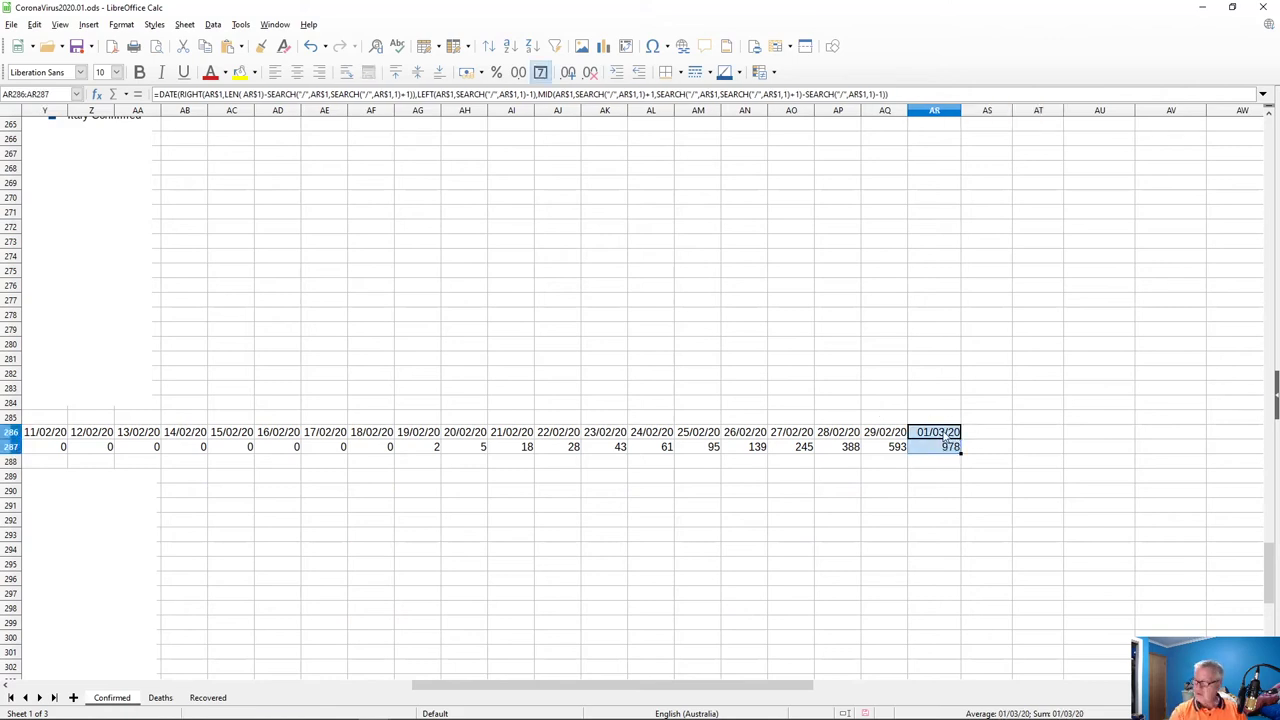
key(ctrl+c)
key(Right)
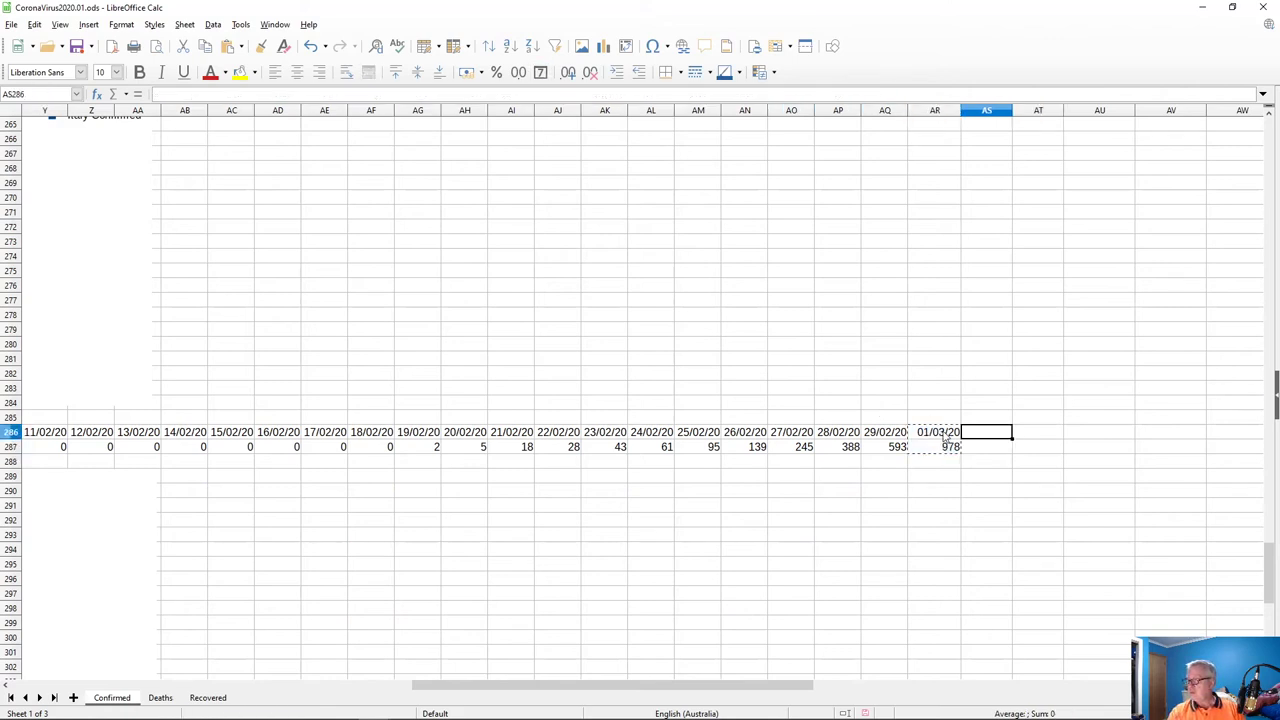
key(shift+Right)
key(ctrl+v)
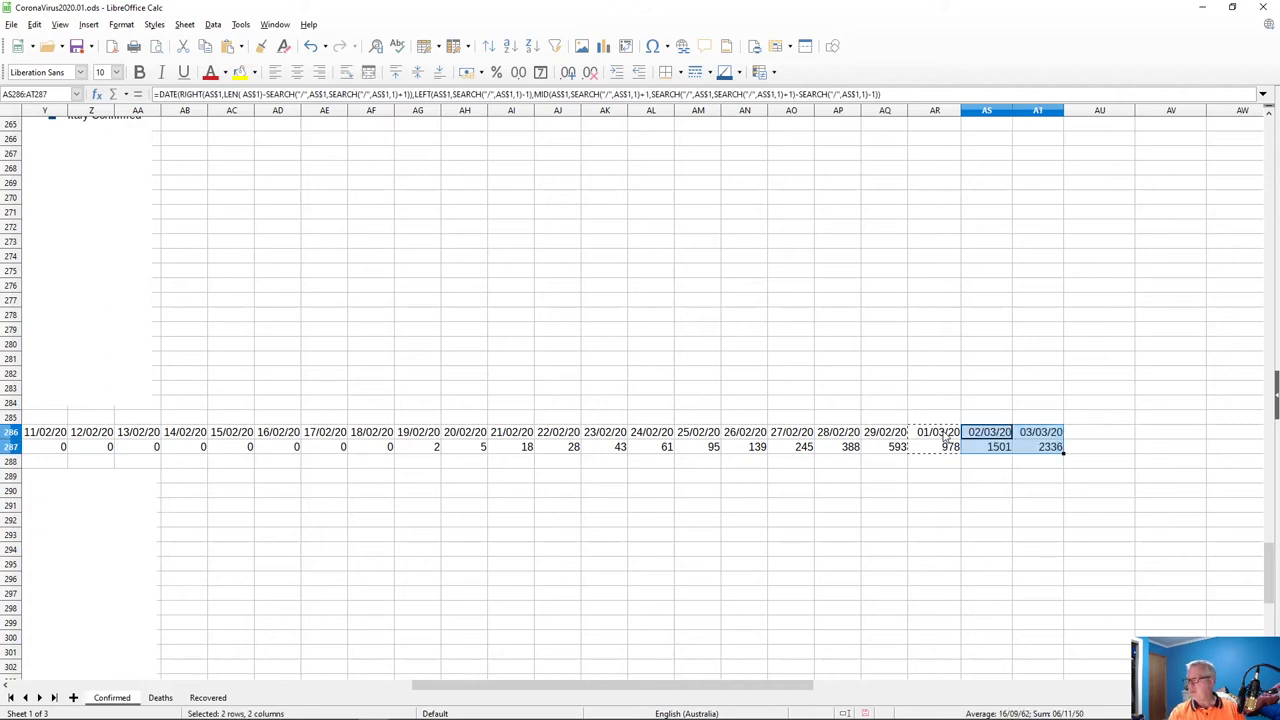
key(Down)
- Open the Italy Confirmed chart's data ranges and set its categories to $Confirmed.$E$242:$AT$242
scroll(802, 479, down, 5)
scroll(802, 479, down, 11)
scroll(805, 465, up, 20)
scroll(815, 452, up, 20)
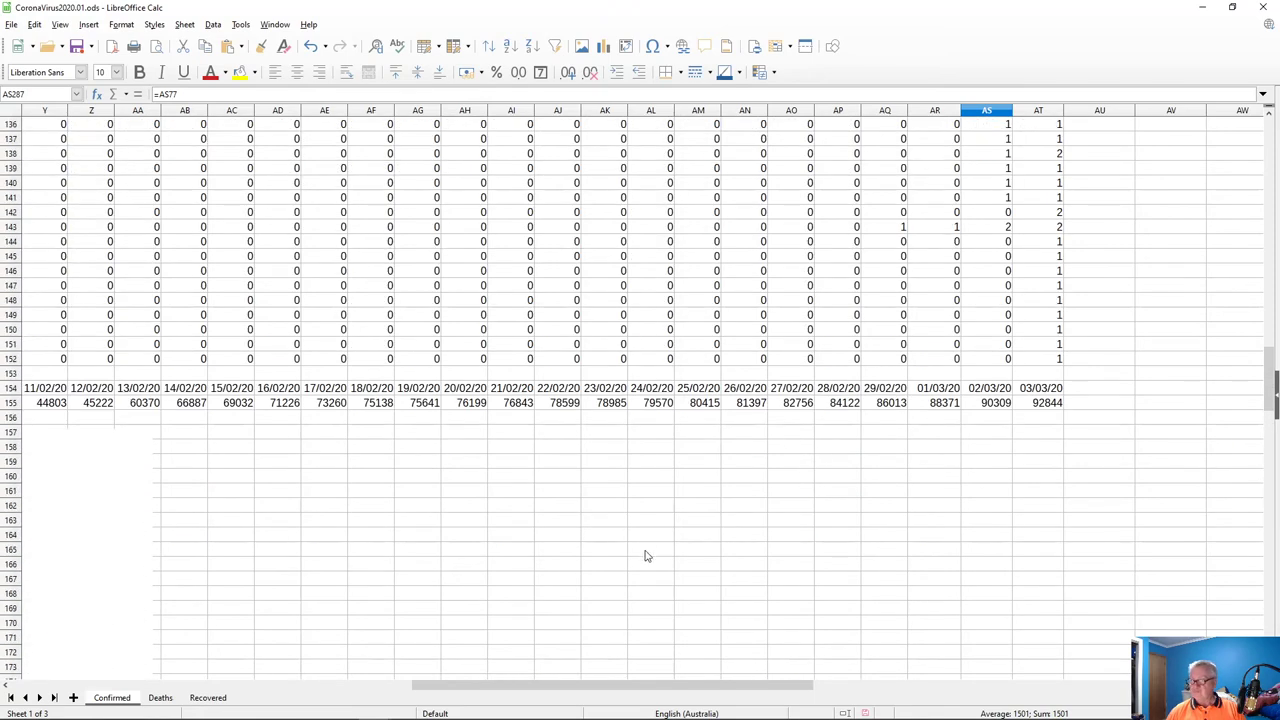
drag(571, 690, 277, 663)
click(275, 655)
scroll(363, 616, down, 17)
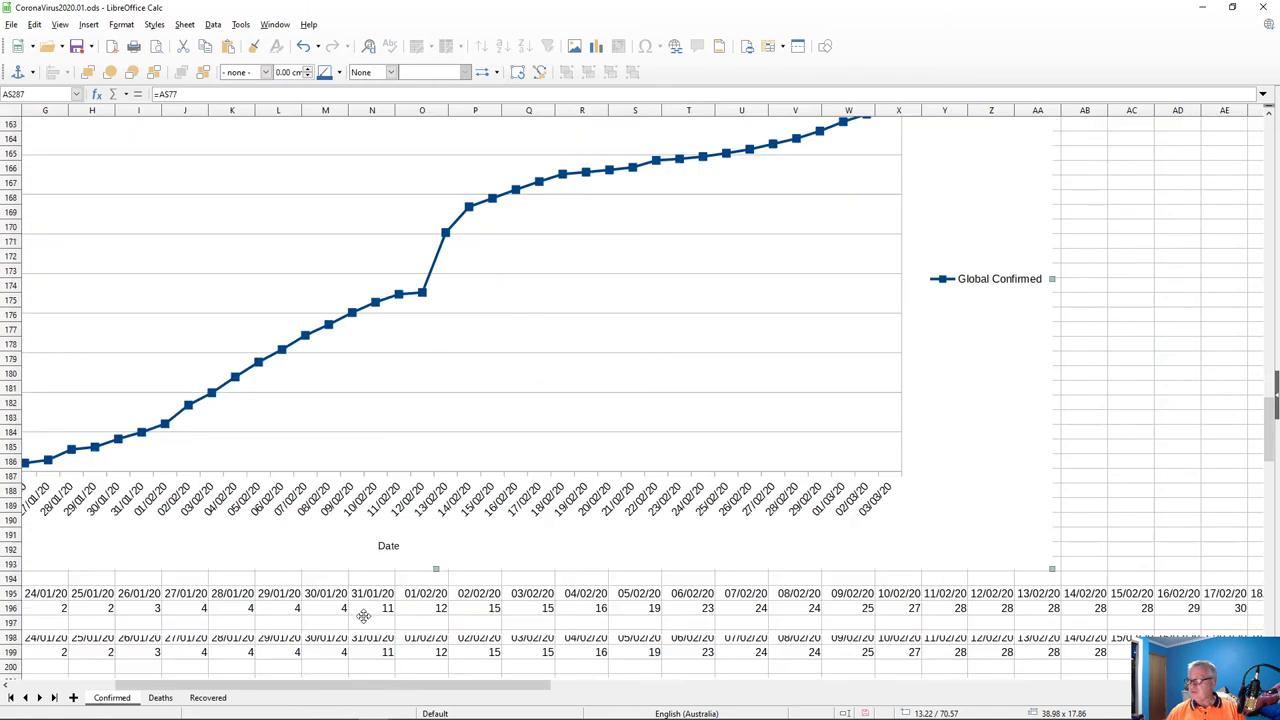
scroll(363, 616, down, 20)
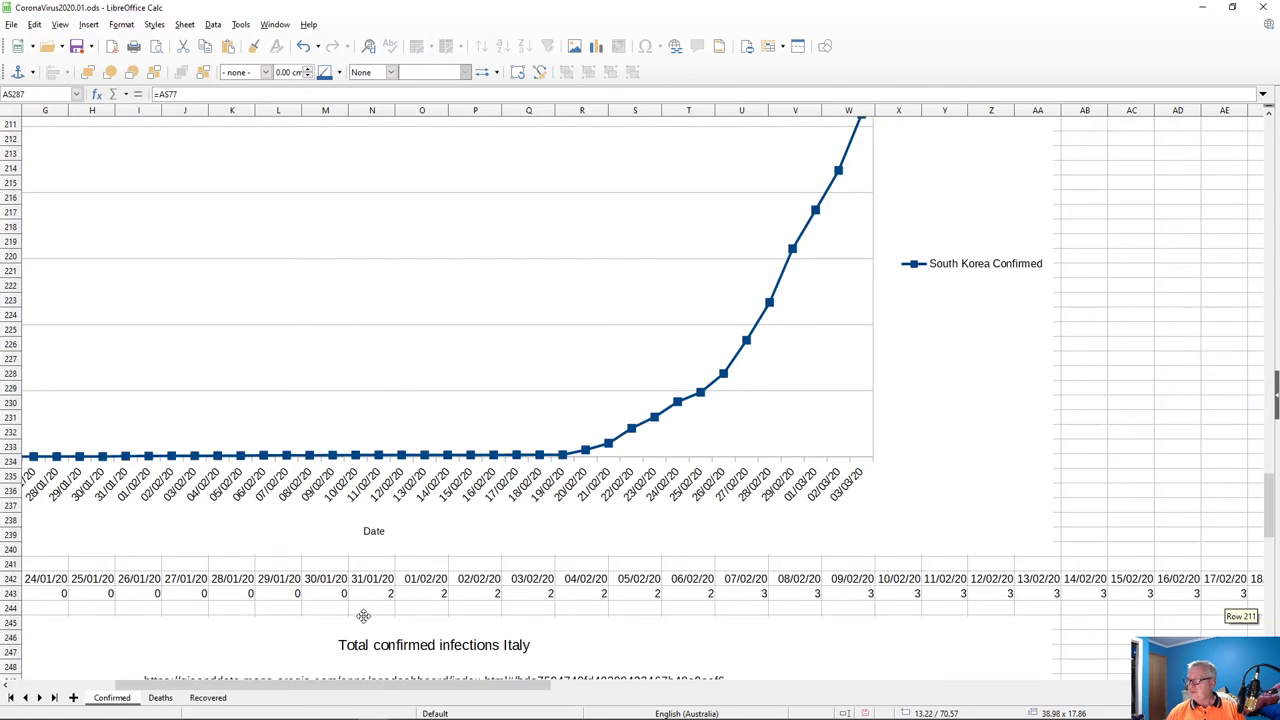
scroll(363, 616, up, 3)
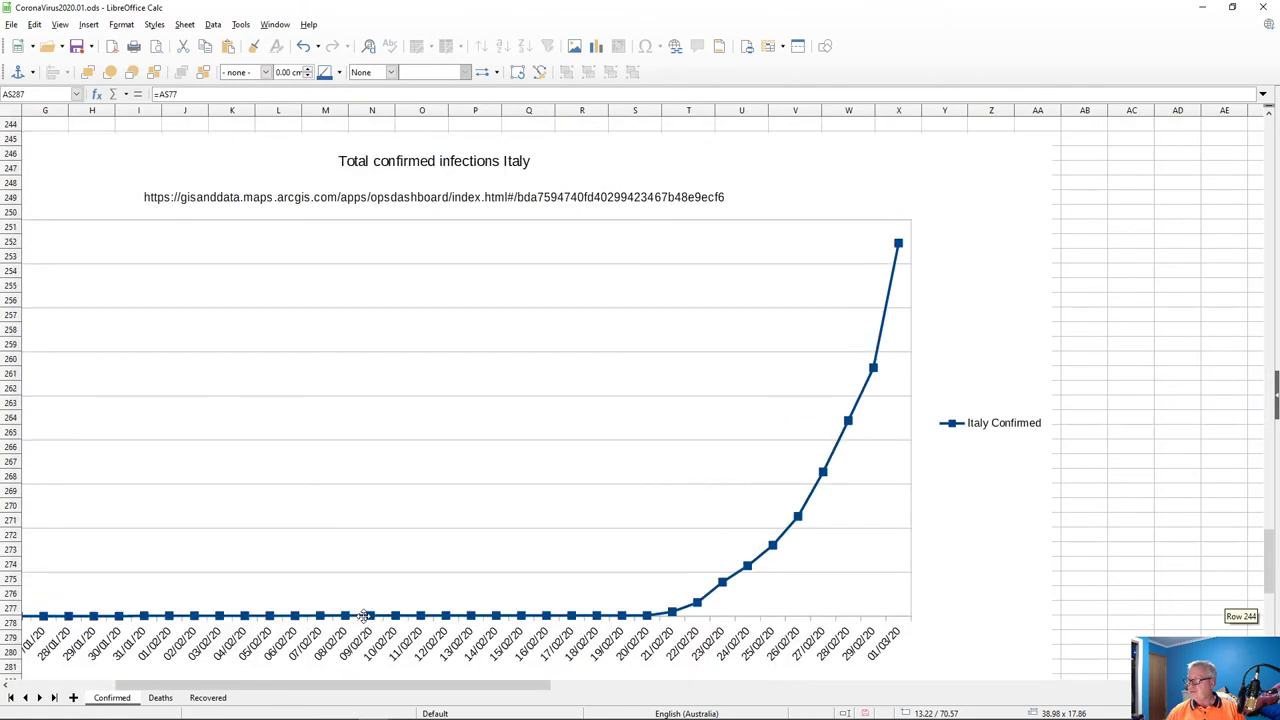
double_click(818, 488)
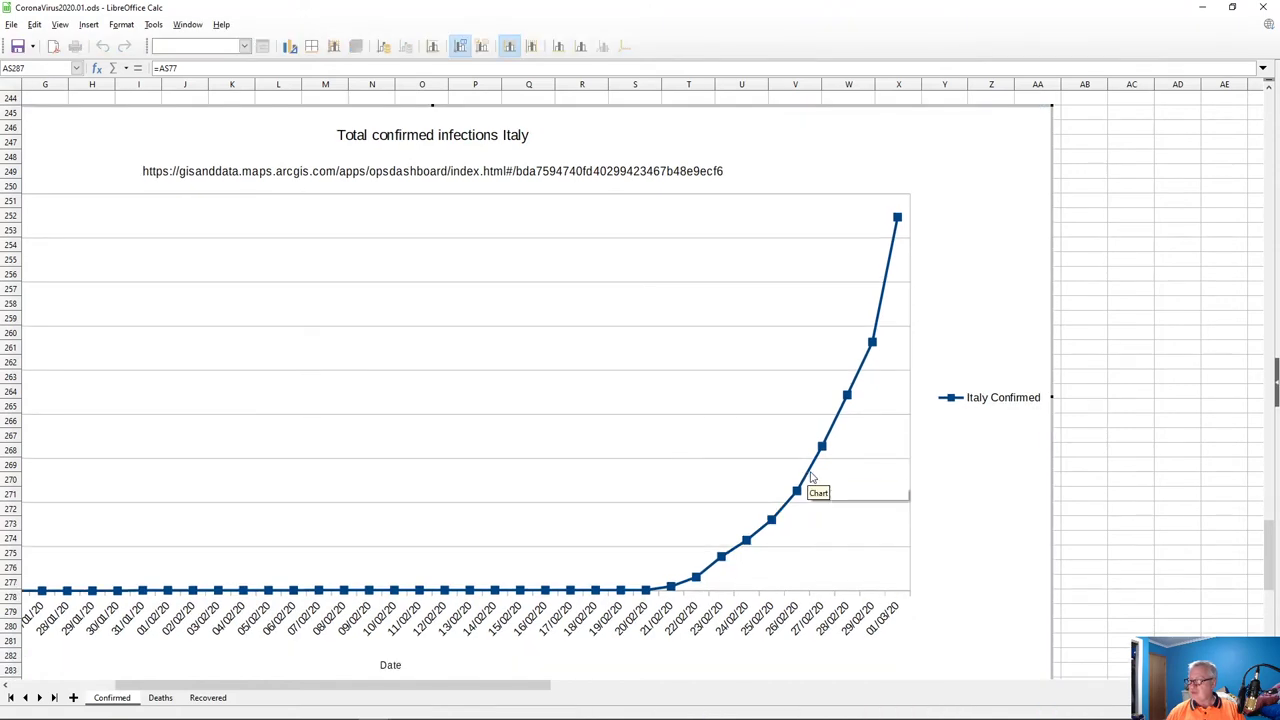
click(810, 476)
right_click(810, 476)
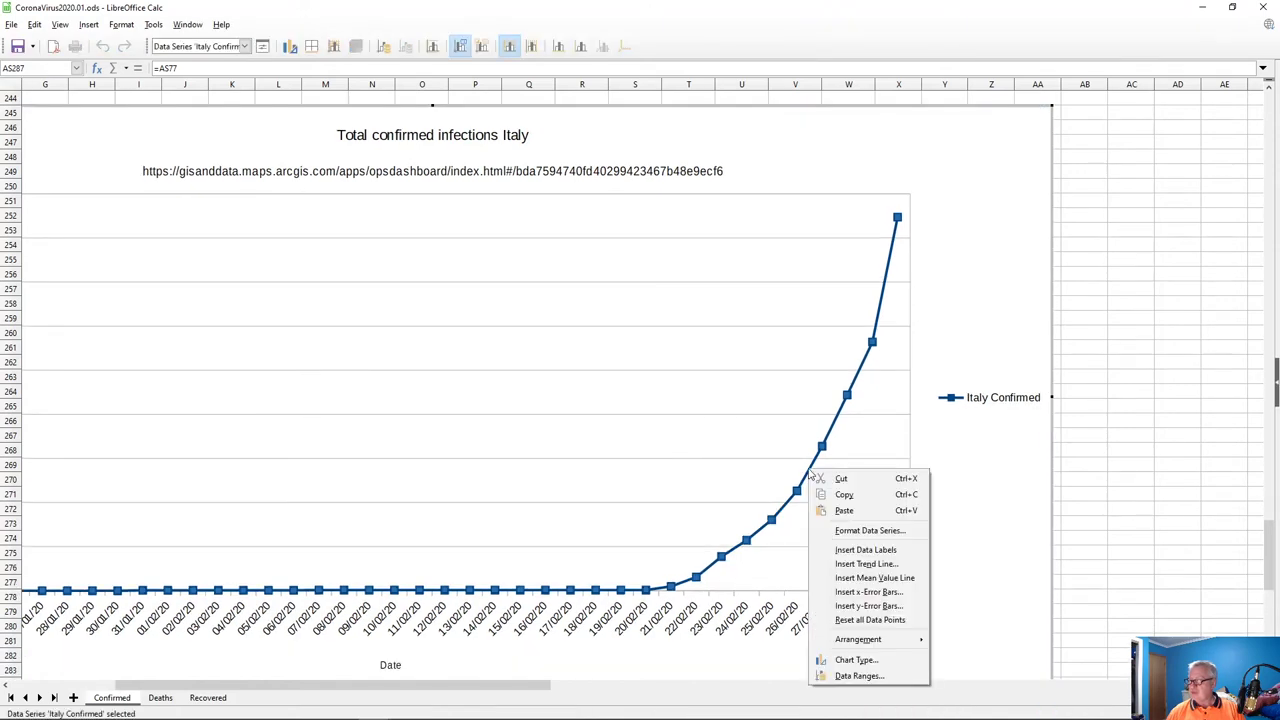
click(868, 675)
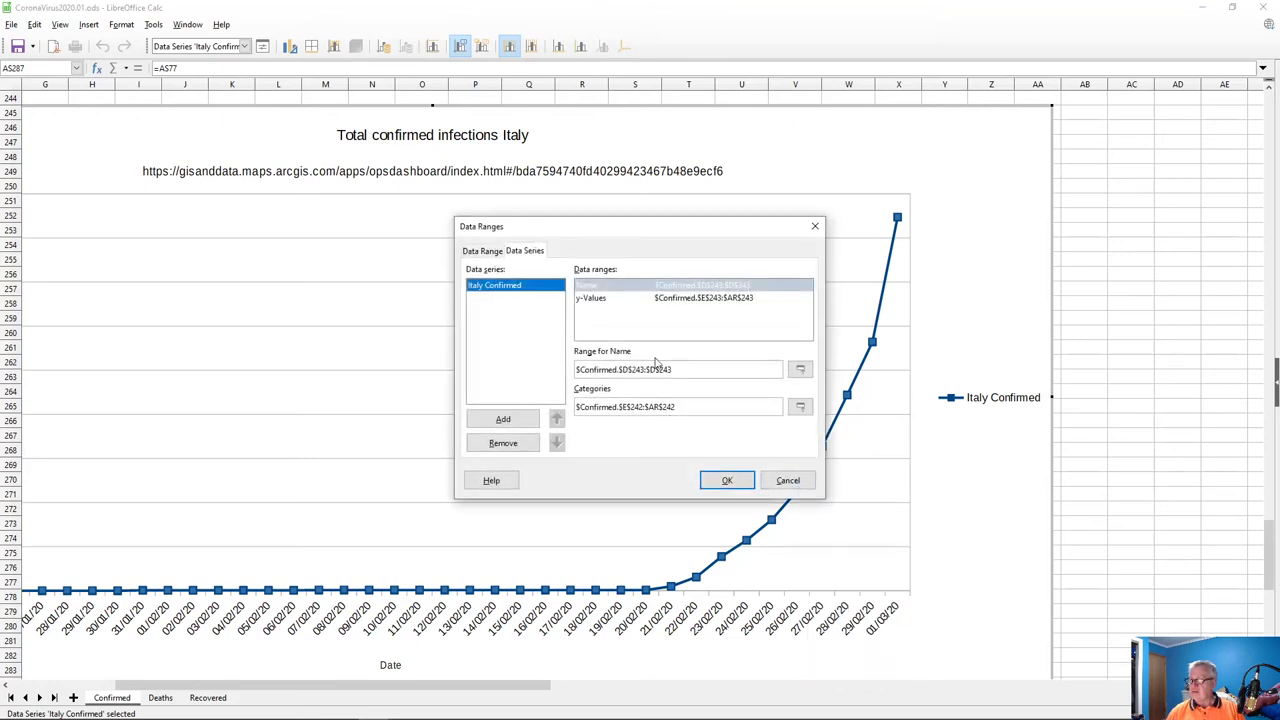
click(654, 407)
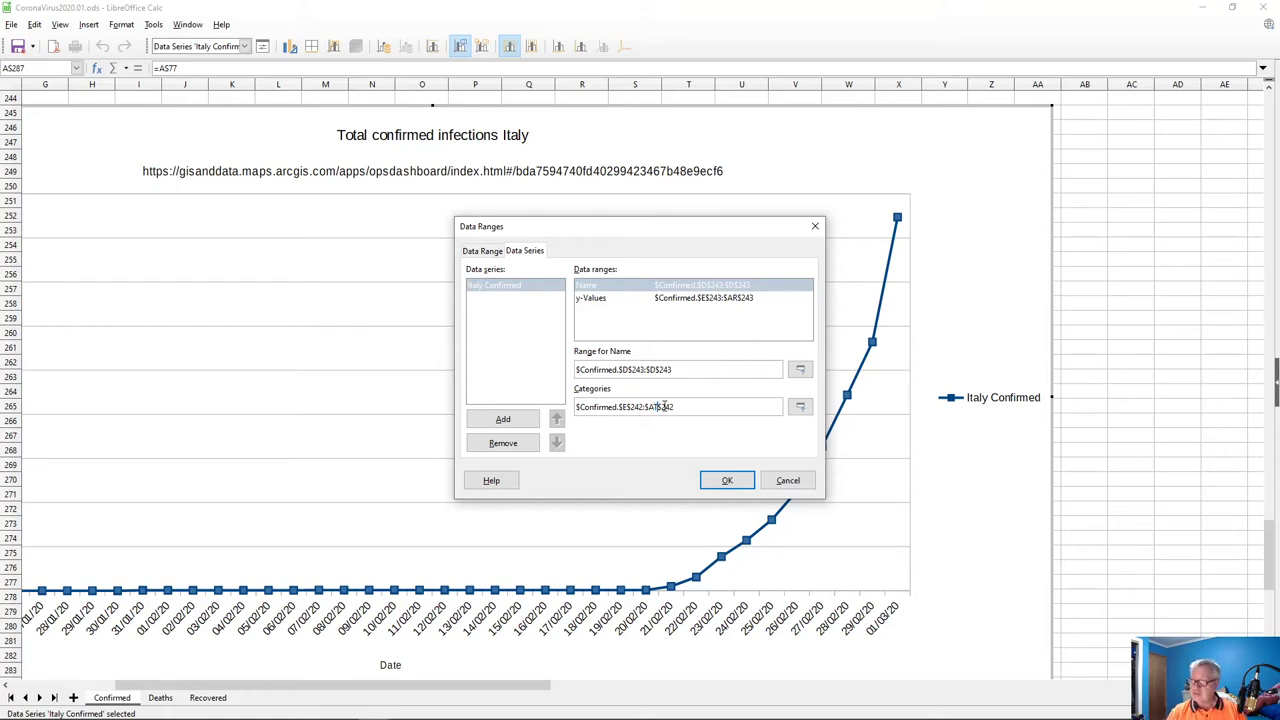
- Set the Italy Confirmed series' y-values range to $Confirmed.$E$243:$AT$243 and apply the new data ranges
click(689, 298)
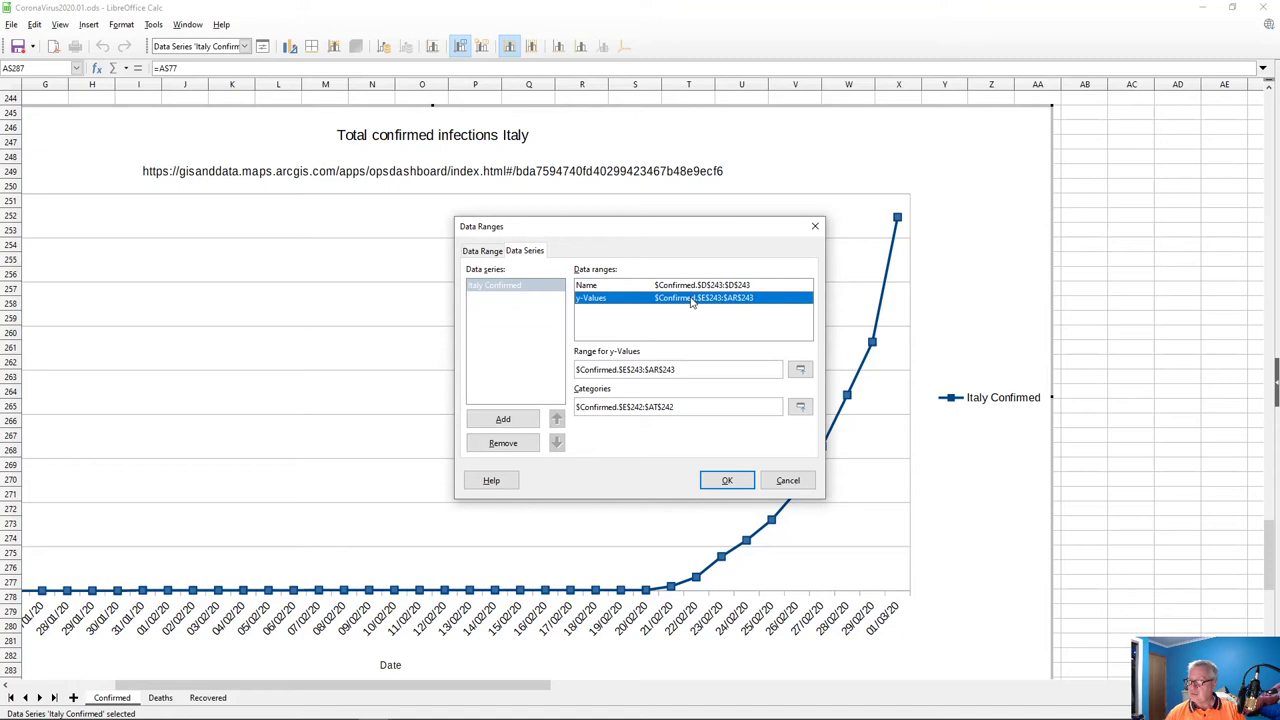
click(655, 369)
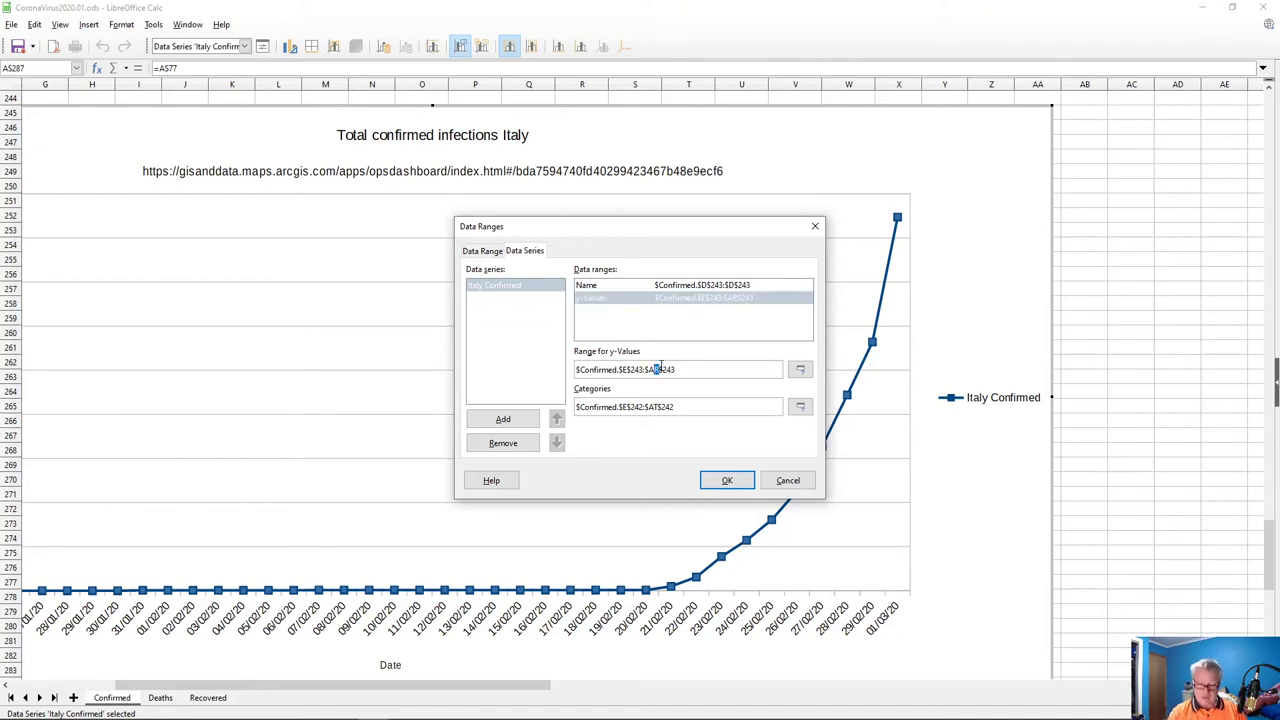
text(T)
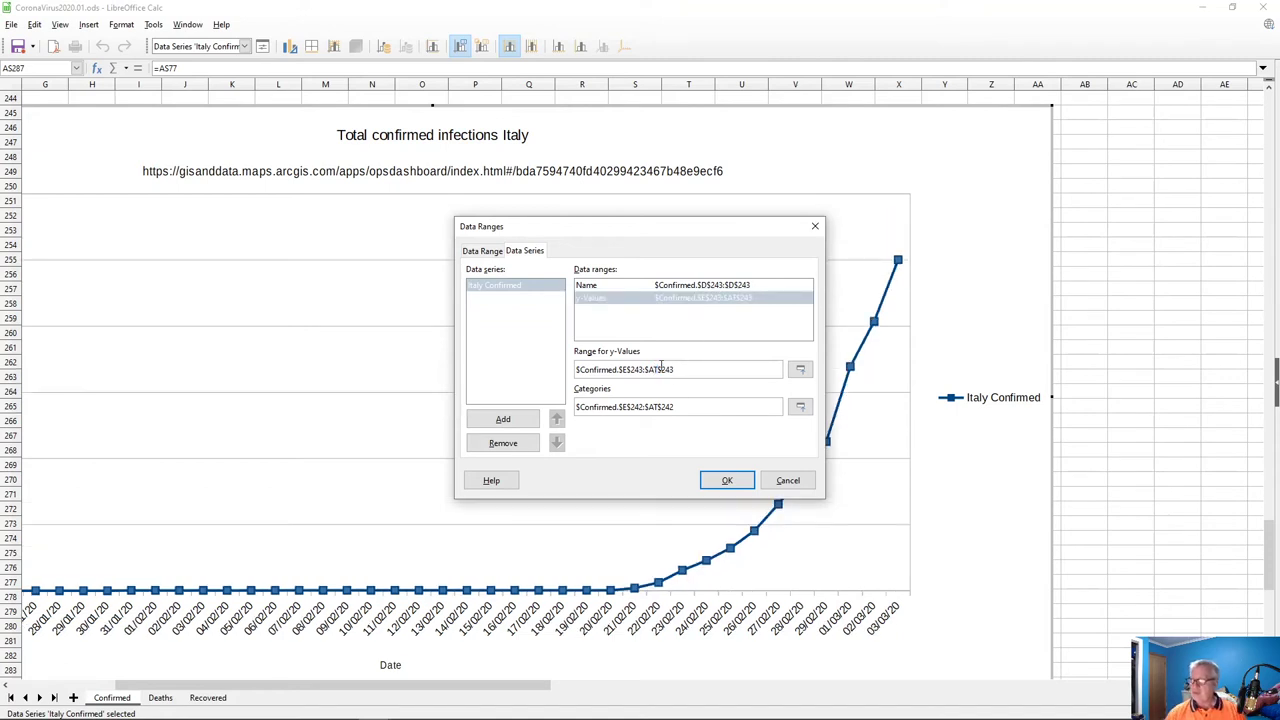
click(722, 481)
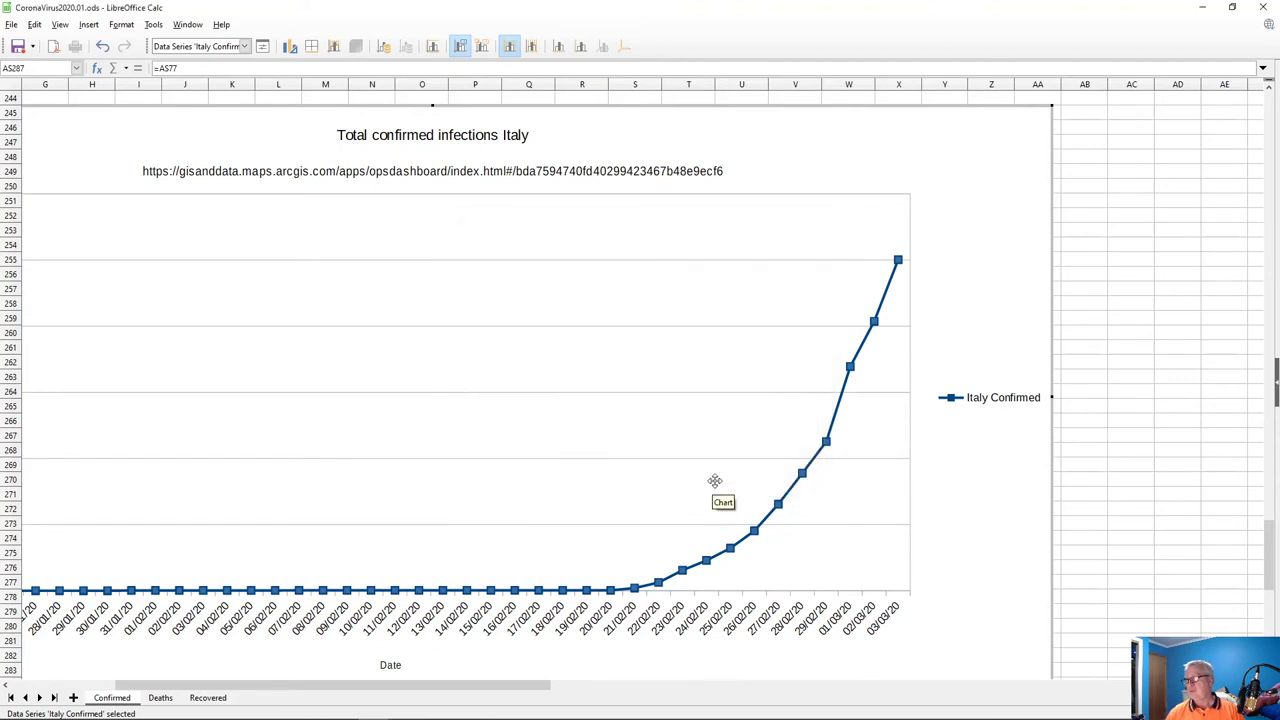
- Try to extend the Iran Confirmed chart's y-values to $Confirmed.$E$287:$AT$287 and its categories to $Confirmed.$E$286:$AT$286
mouse_move(503, 686)
mouse_down()
mouse_move(434, 686)
mouse_move(502, 692)
mouse_up()
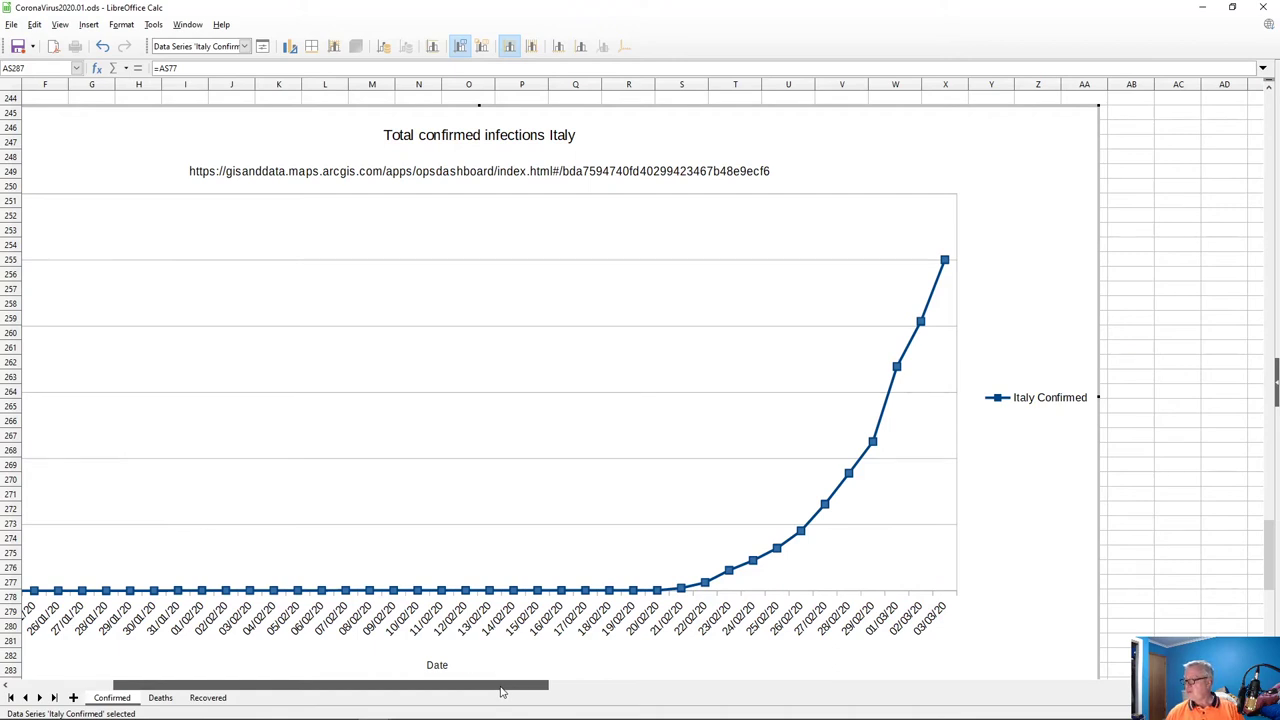
mouse_move(502, 692)
mouse_down()
mouse_move(419, 692)
mouse_move(489, 689)
mouse_up()
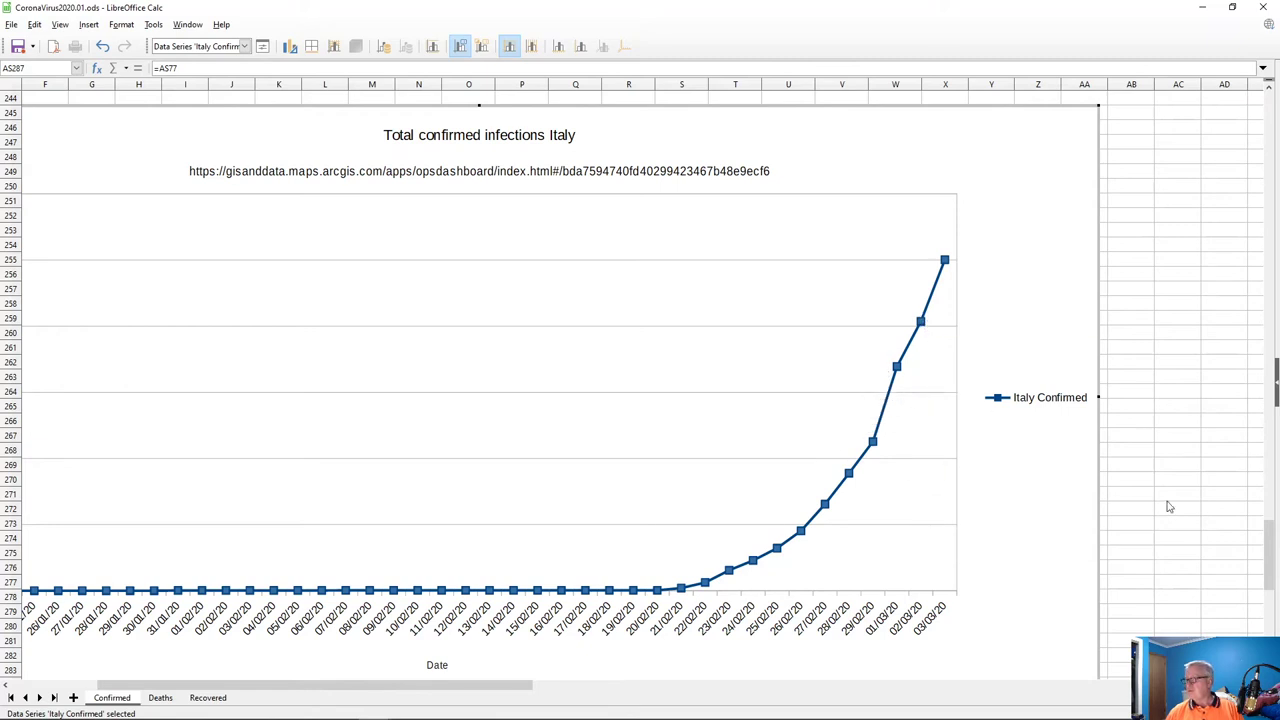
scroll(1150, 506, down, 3)
scroll(1150, 506, down, 13)
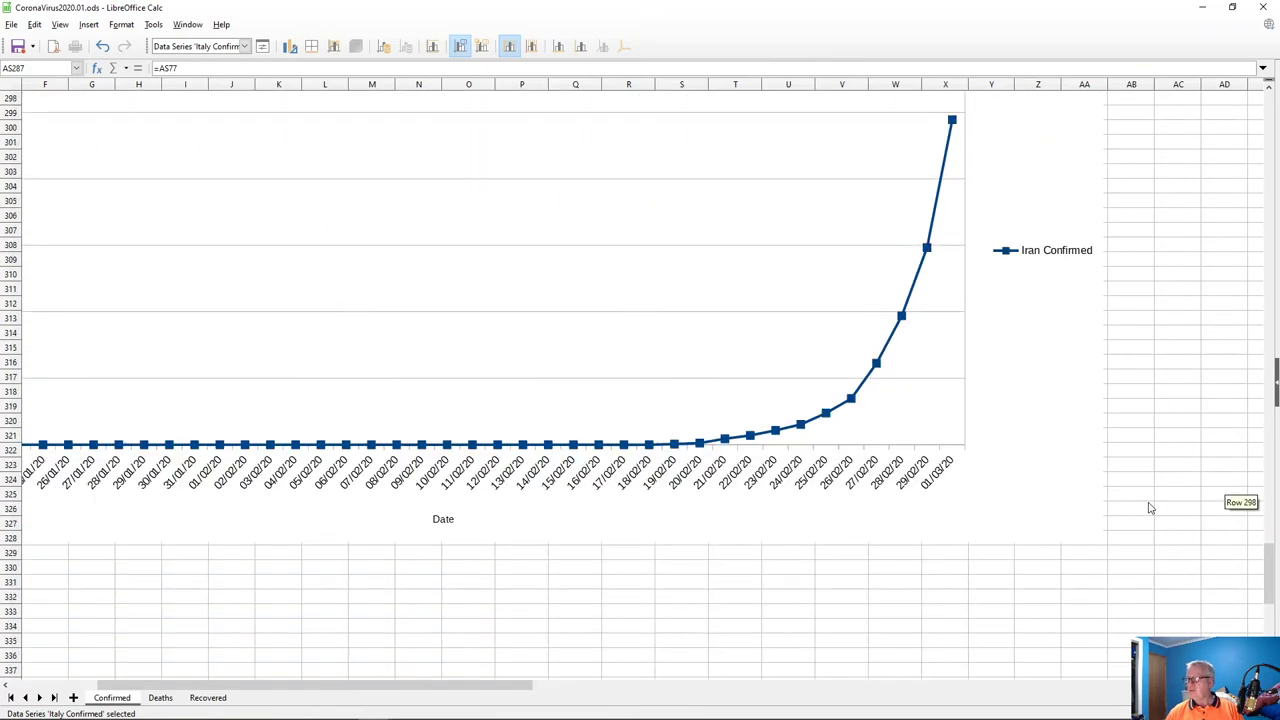
mouse_move(400, 686)
mouse_down()
mouse_move(356, 688)
mouse_move(418, 697)
mouse_up()
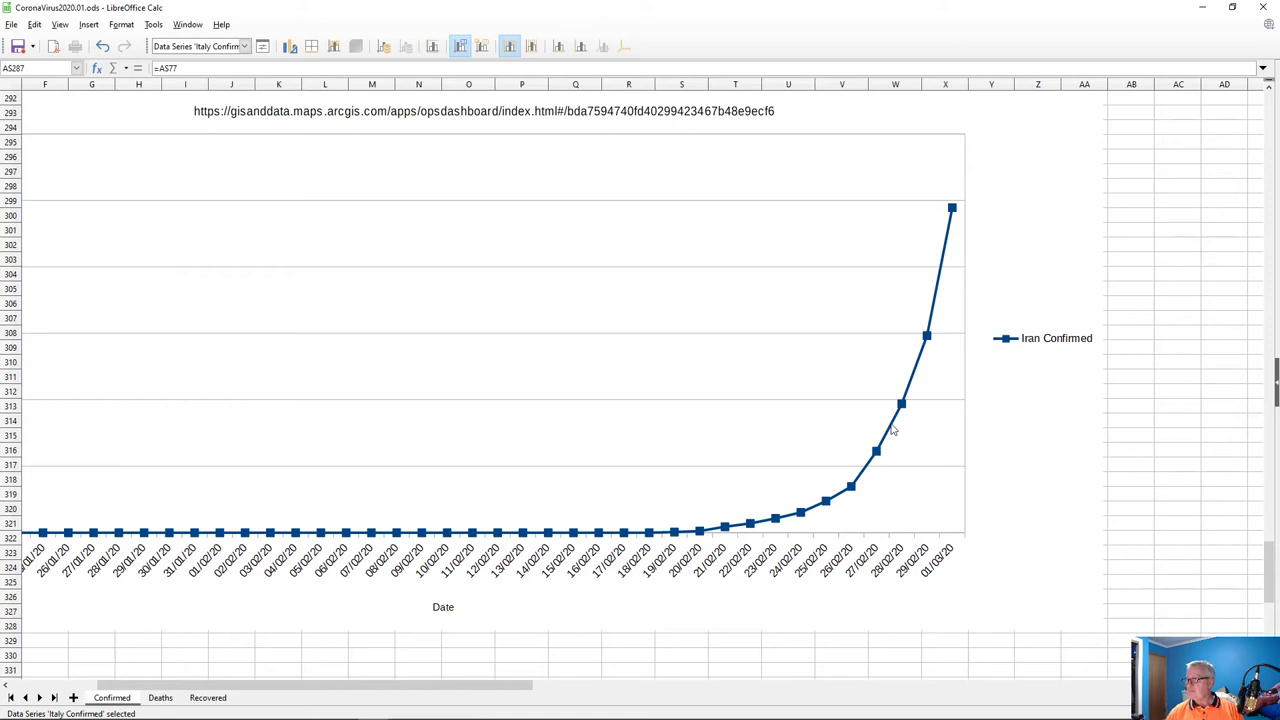
key(Escape)
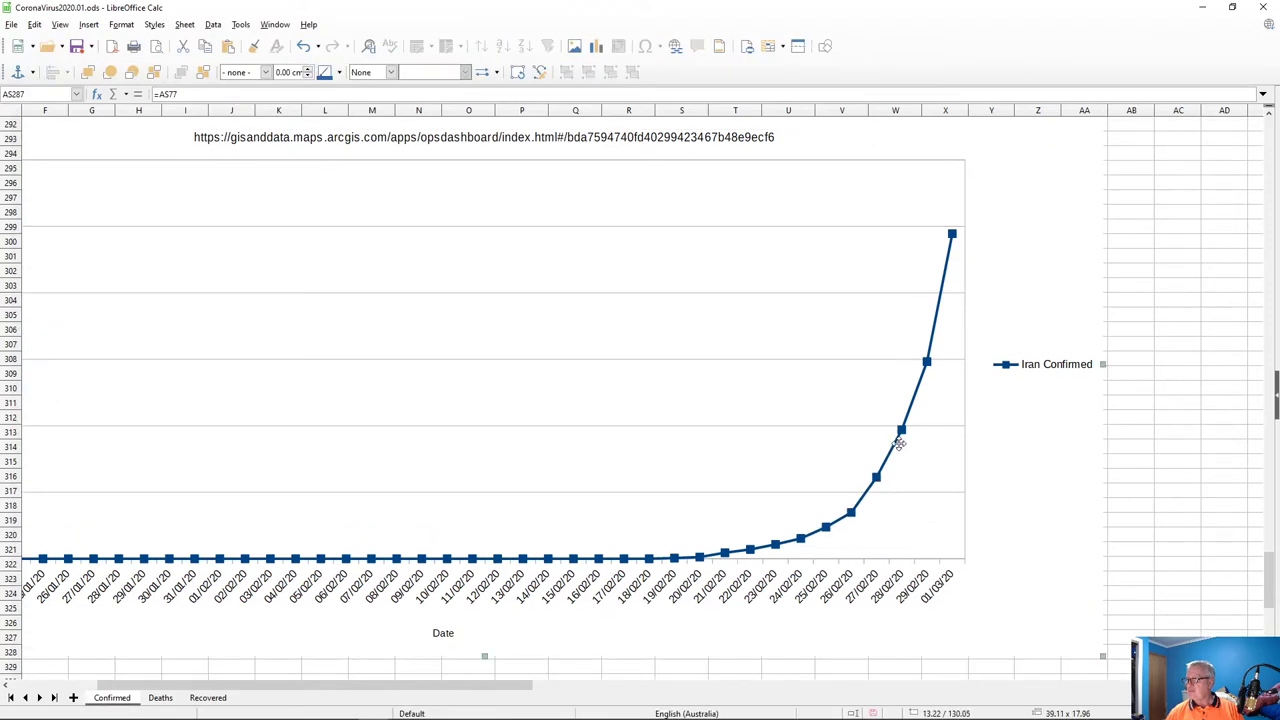
double_click(896, 445)
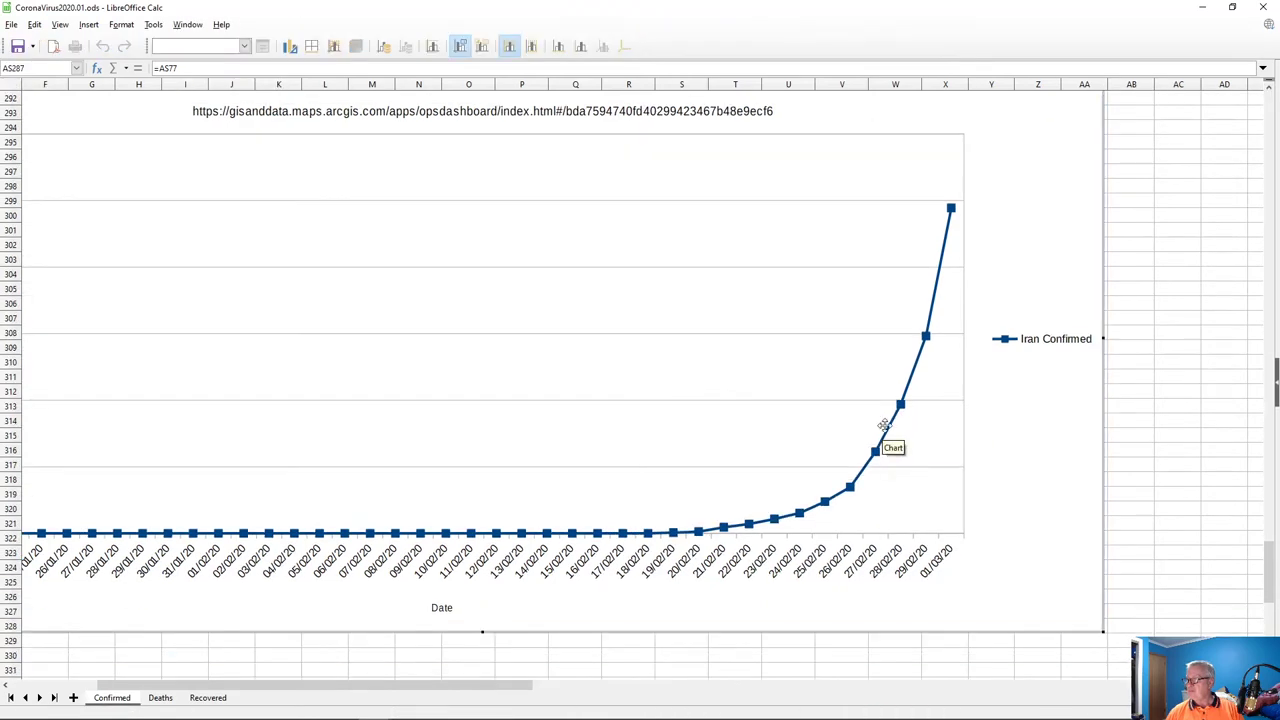
click(888, 430)
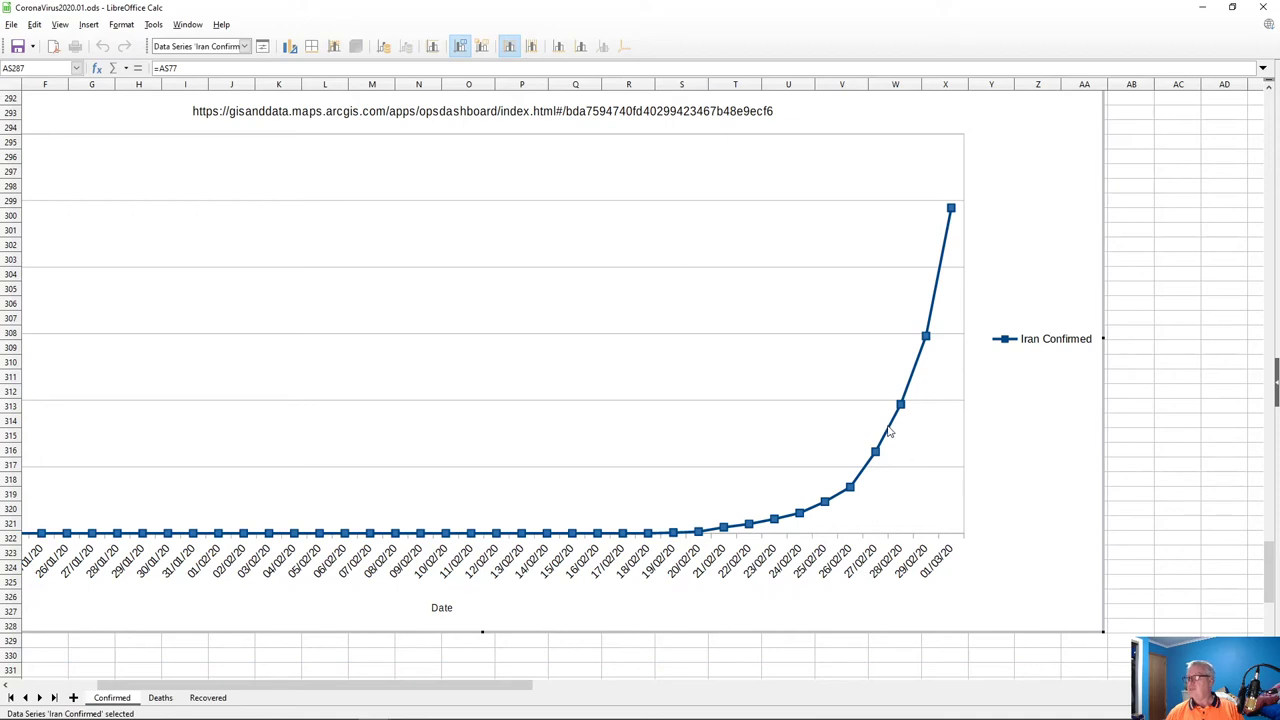
right_click(888, 430)
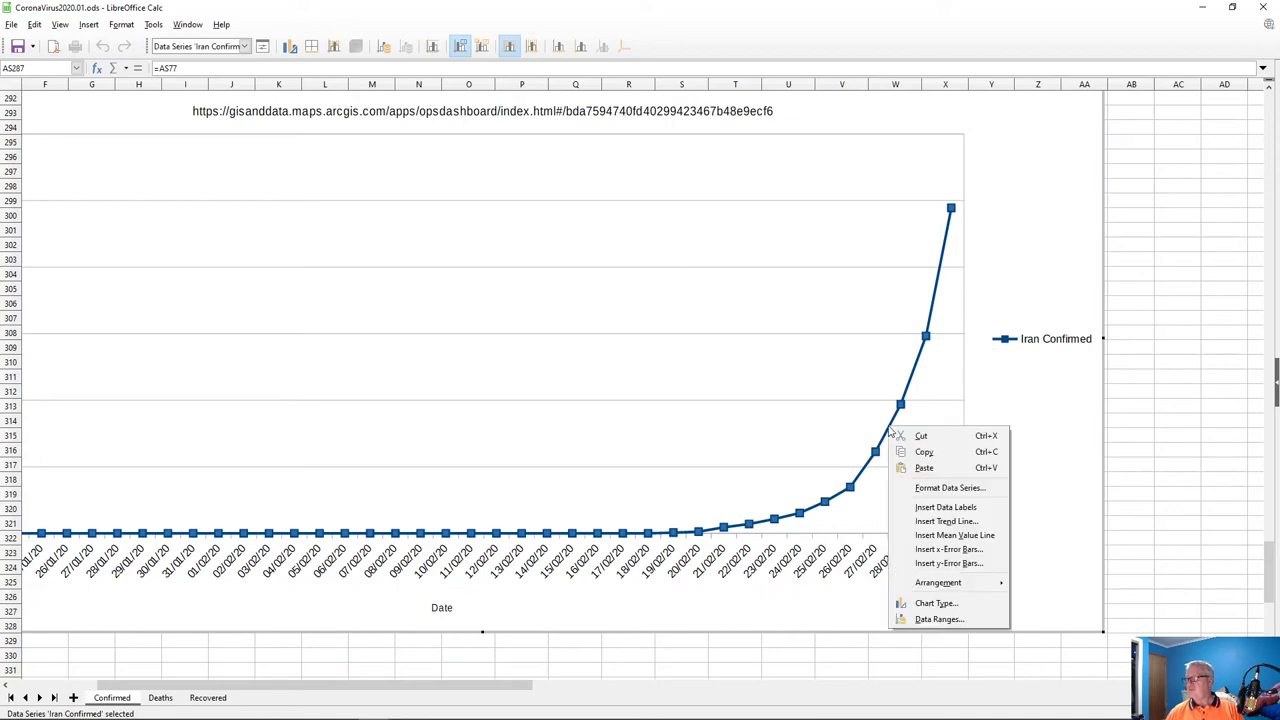
click(938, 619)
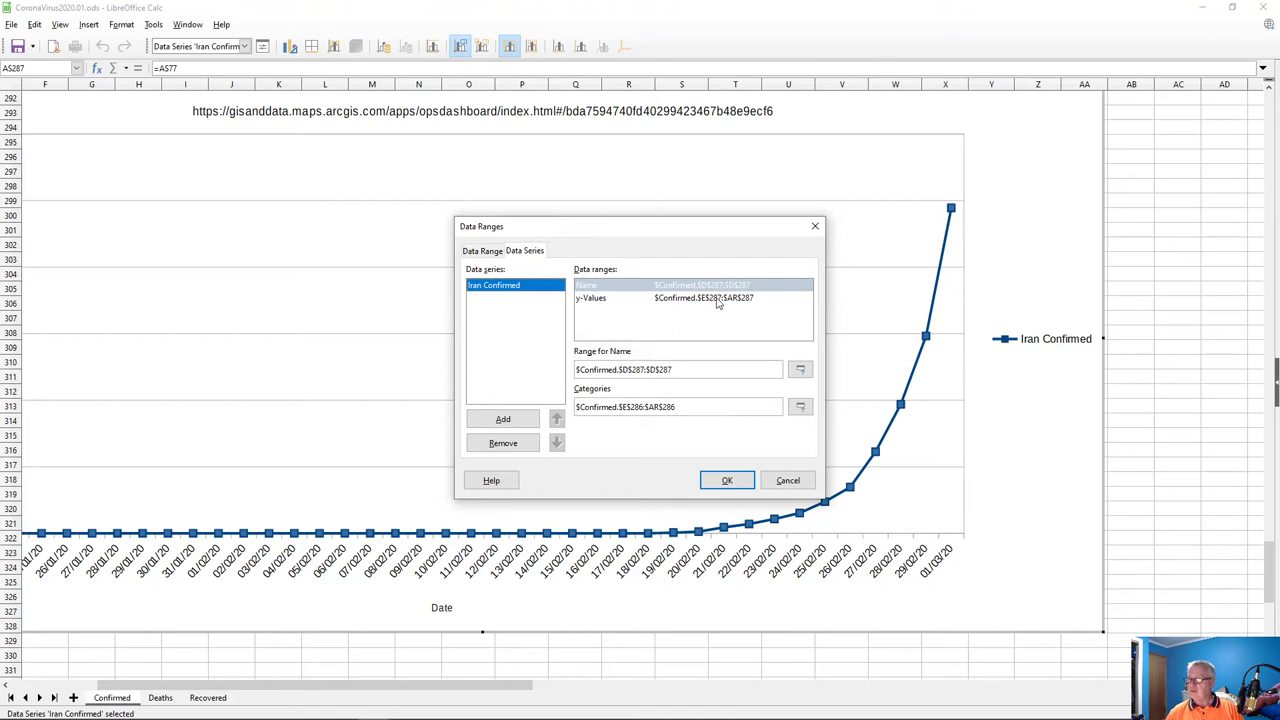
click(717, 299)
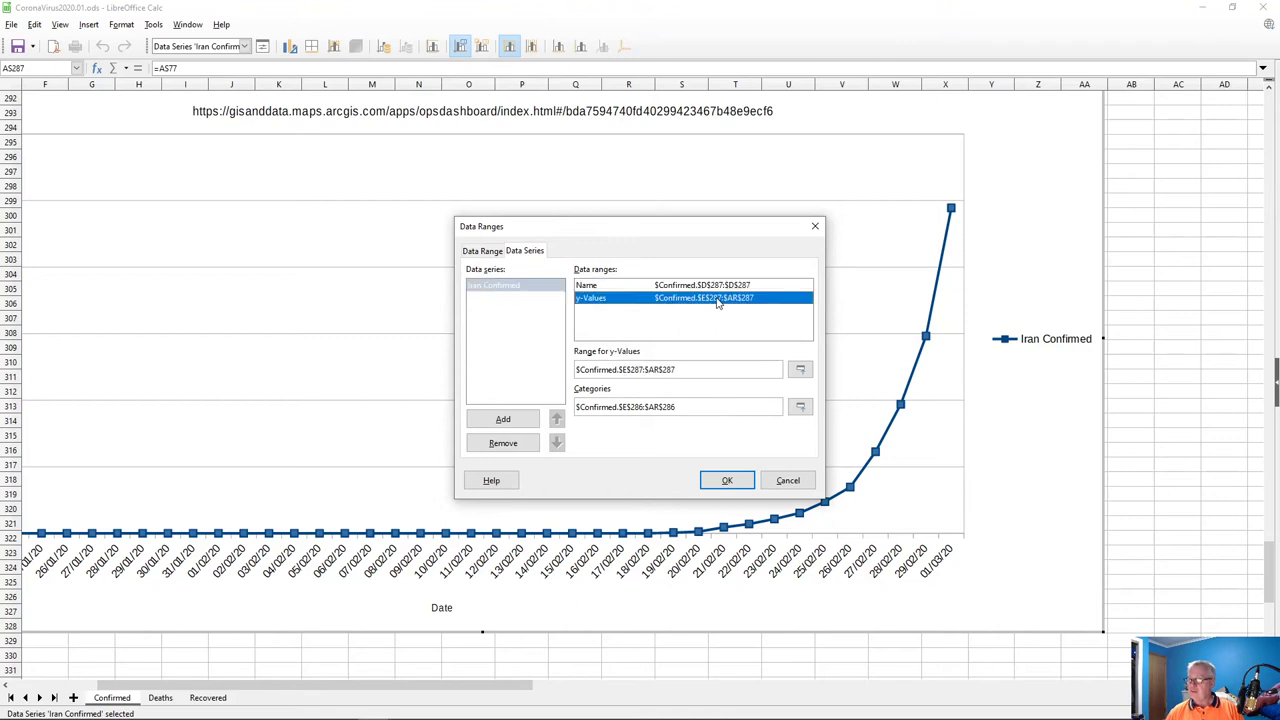
click(655, 369)
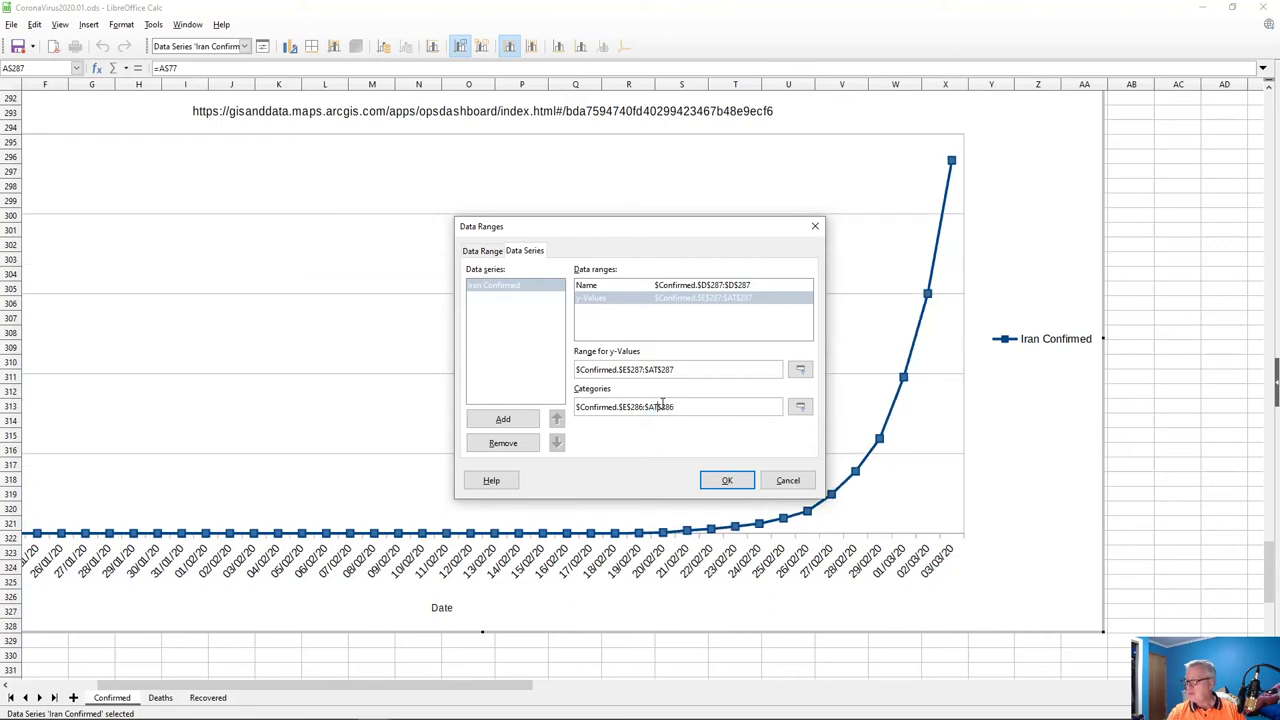
click(814, 226)
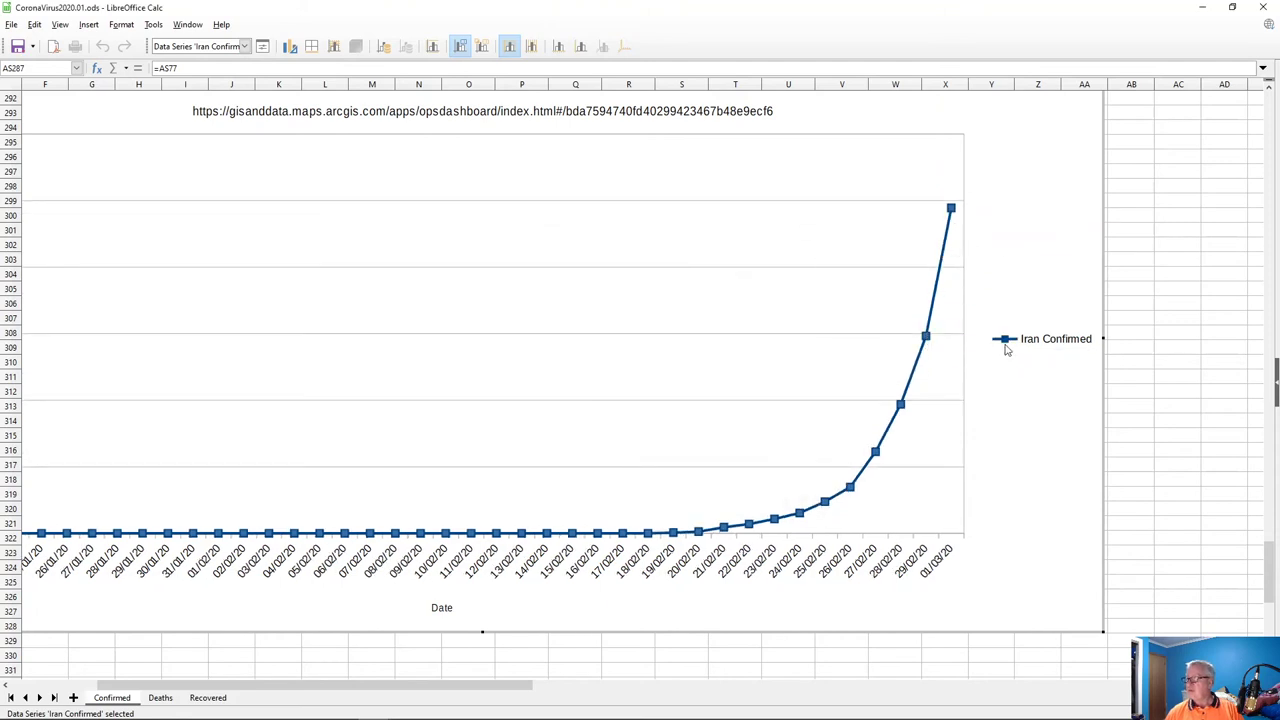
click(1143, 365)
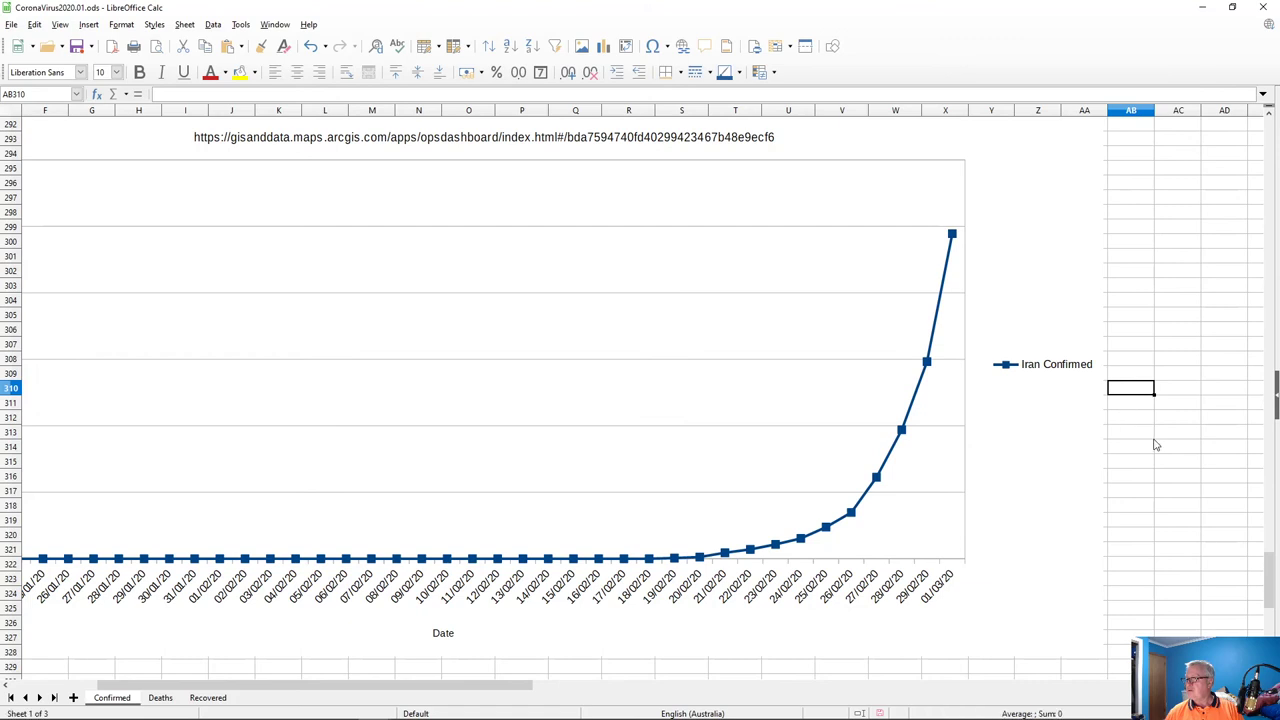
- Examine the confirmed charts for Italy, Iran, South Korea and Global, comparing their curves and latest dates
scroll(1155, 445, up, 14)
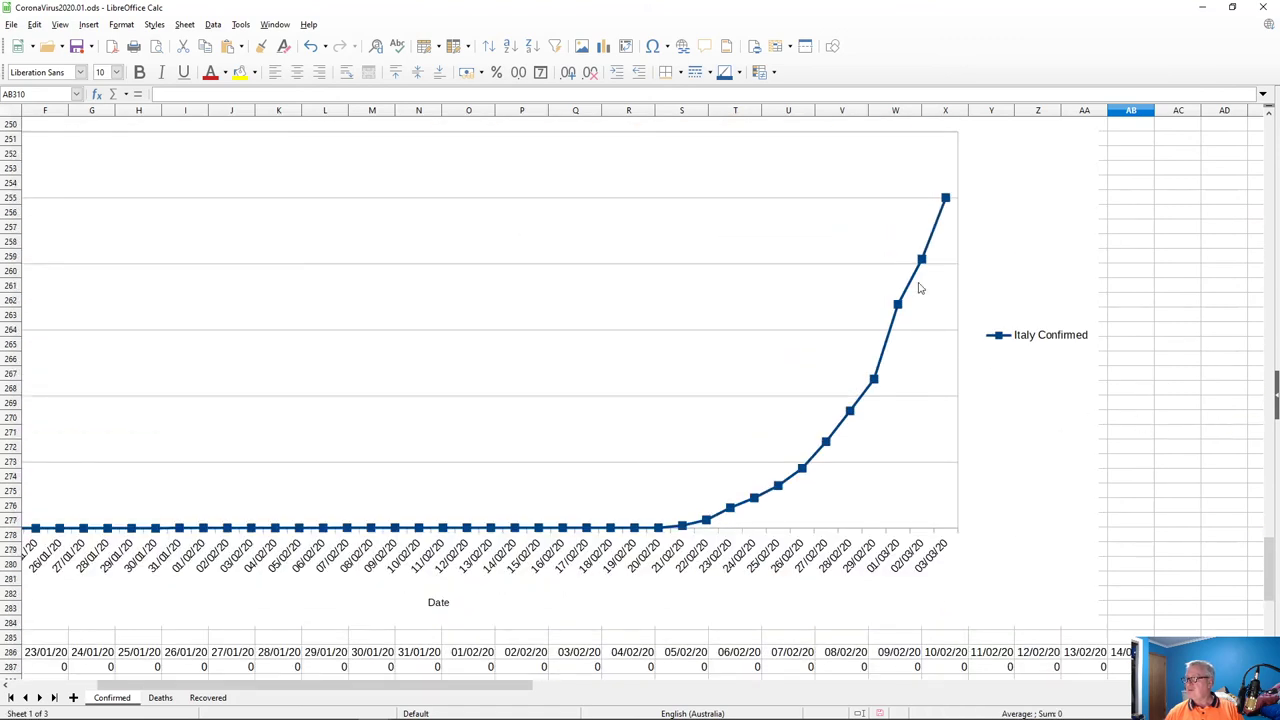
scroll(938, 430, down, 12)
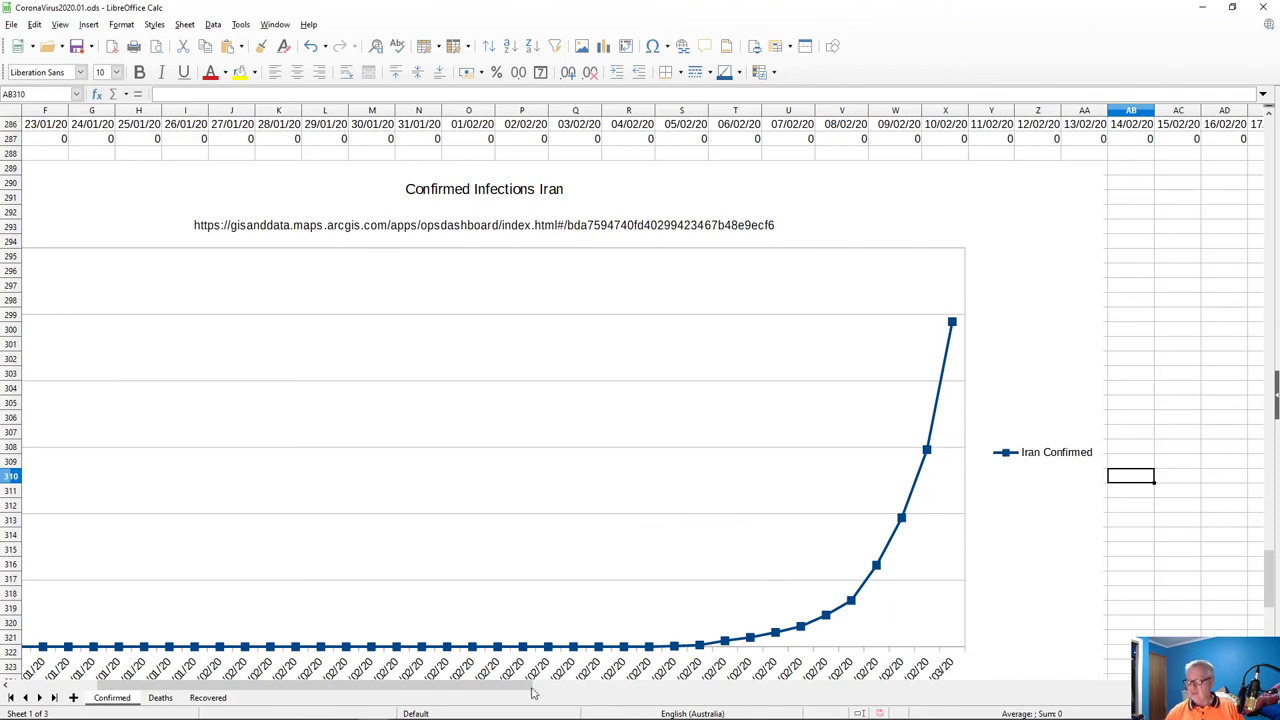
drag(484, 691, 557, 690)
scroll(1060, 620, up, 15)
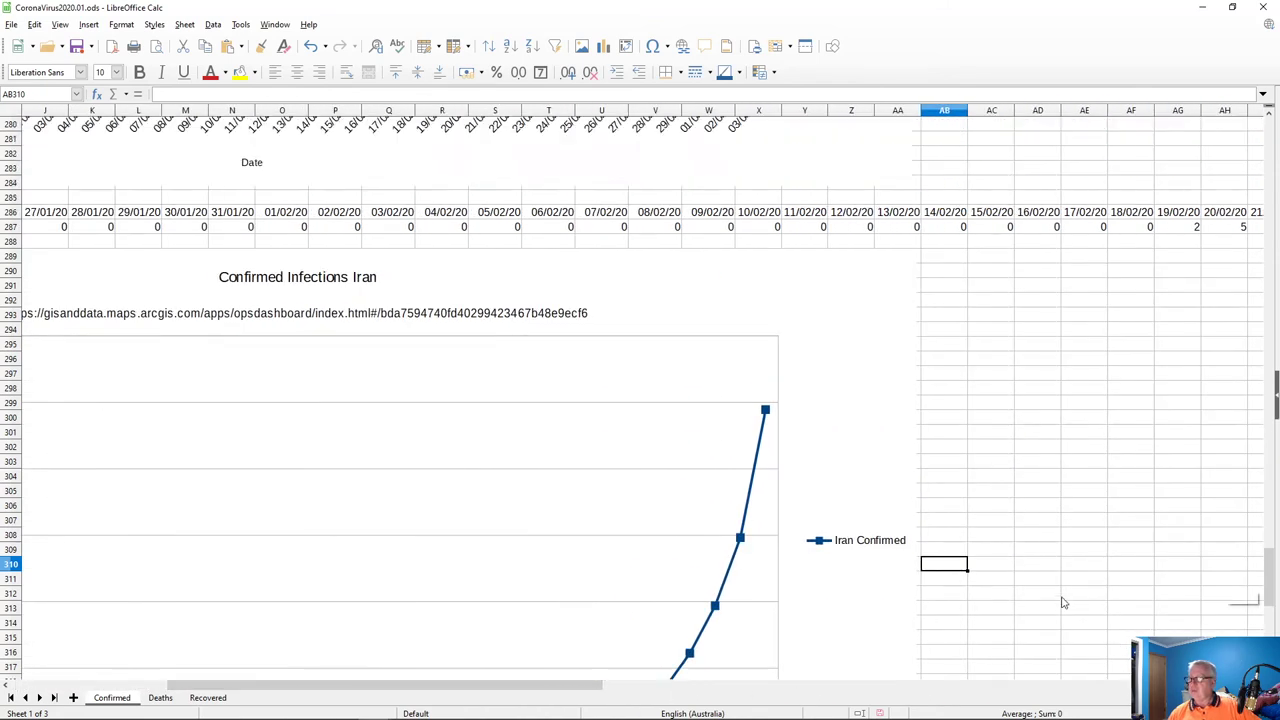
scroll(1058, 620, up, 16)
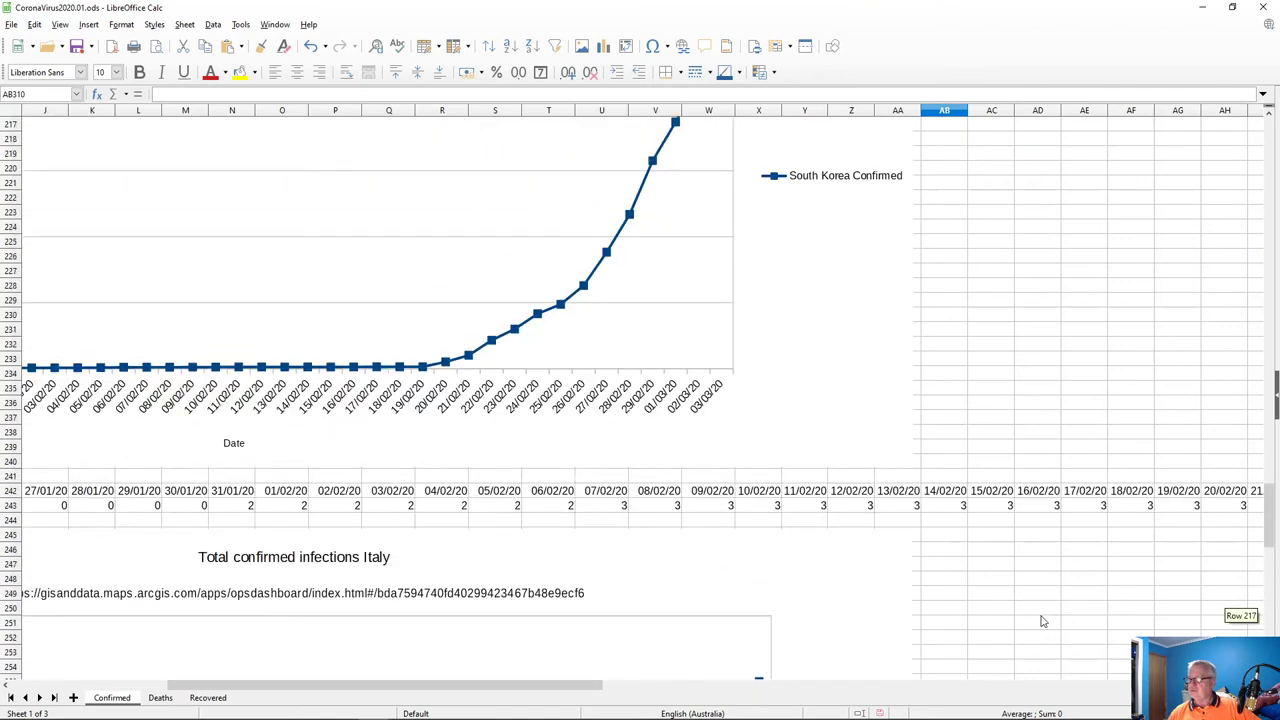
scroll(1041, 622, down, 3)
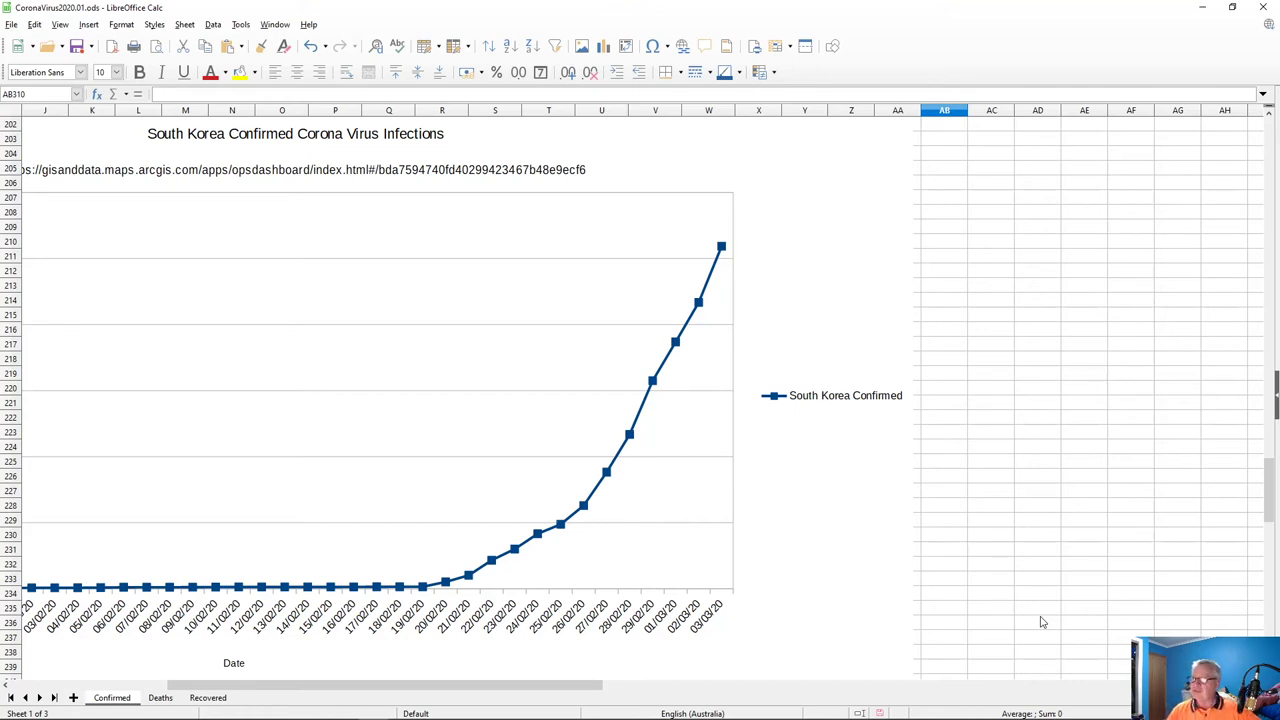
scroll(1017, 583, up, 14)
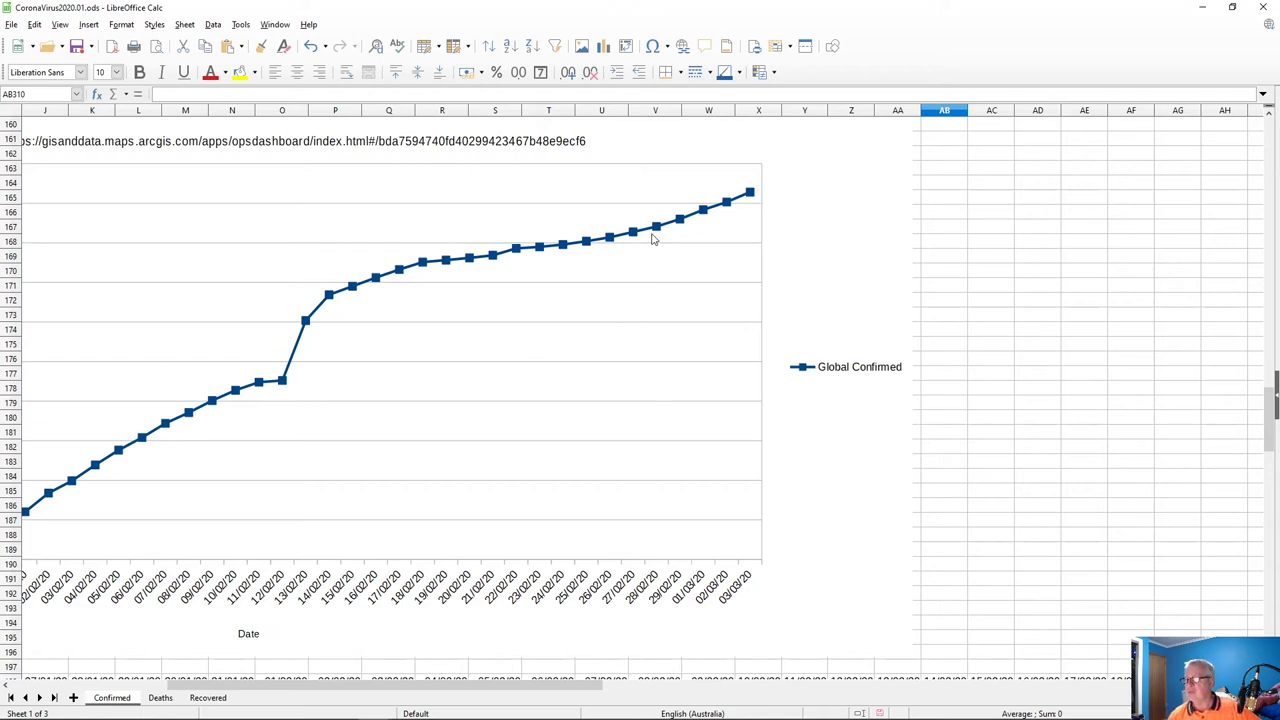
scroll(470, 481, down, 20)
scroll(480, 534, down, 13)
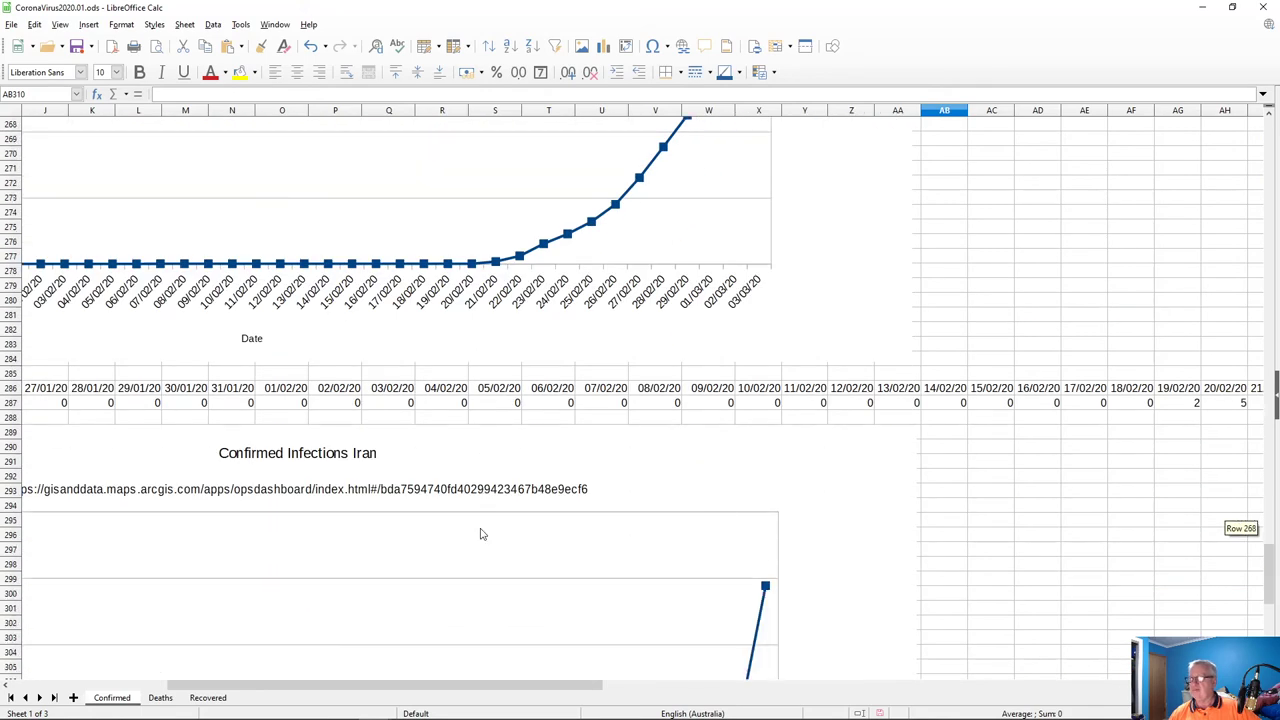
- Switch to the Deaths sheet and examine where its location rows end relative to the Total Deaths row
click(158, 698)
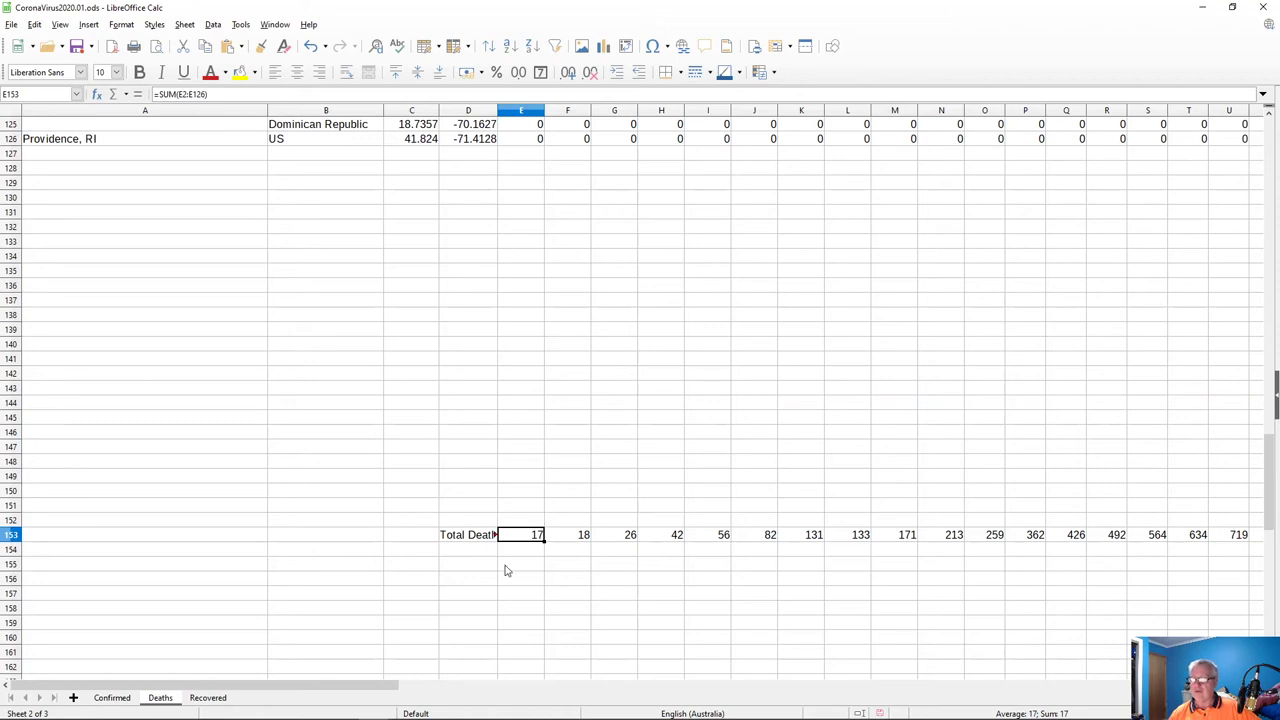
scroll(508, 594, up, 20)
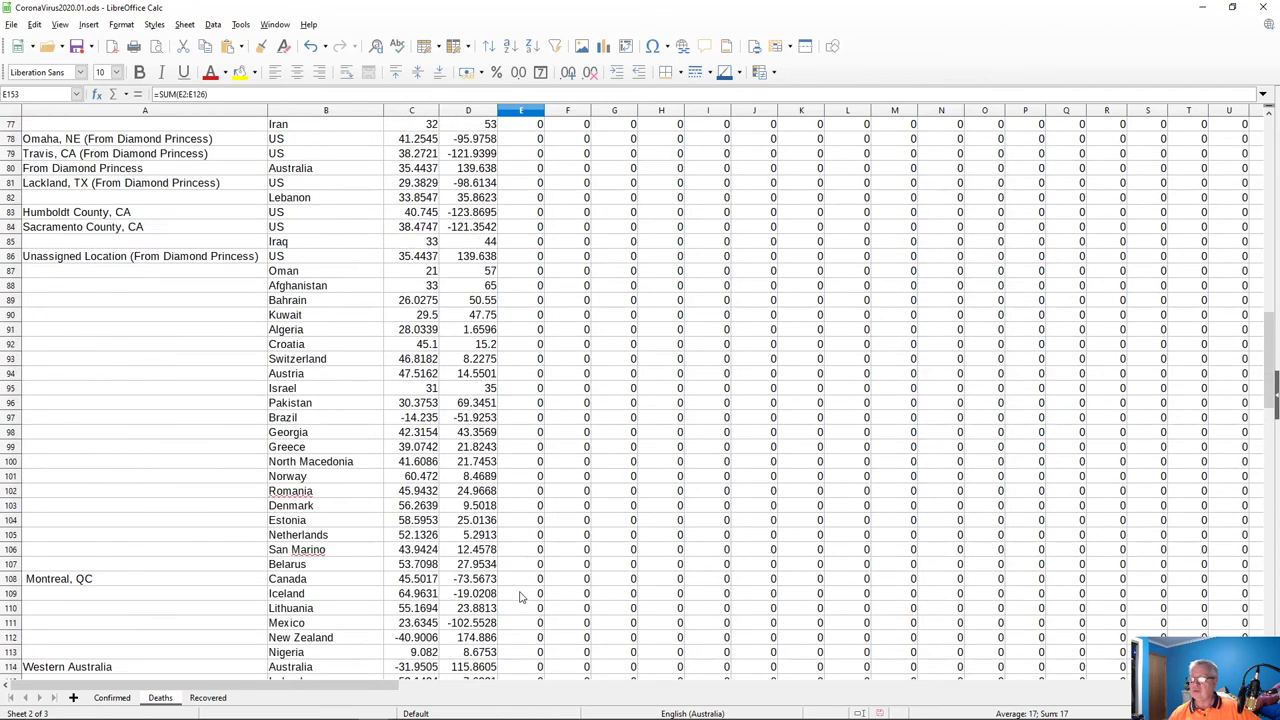
scroll(520, 604, up, 17)
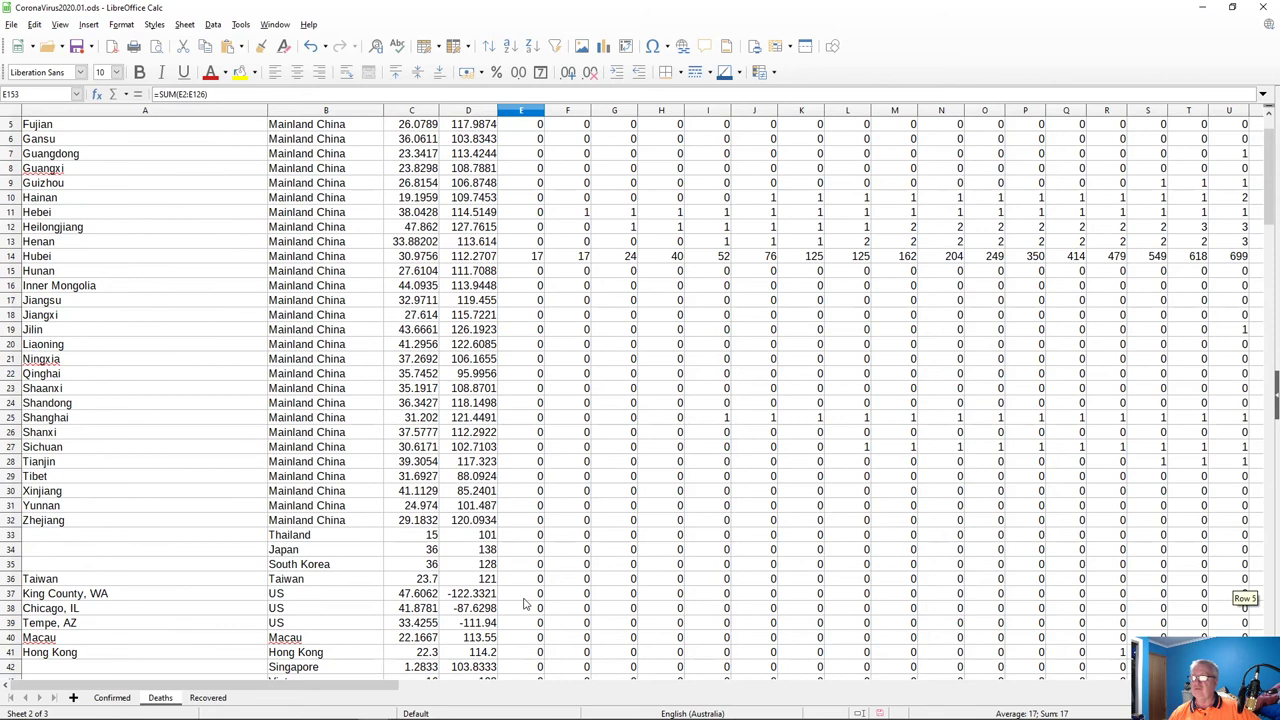
scroll(530, 590, down, 20)
scroll(530, 590, down, 18)
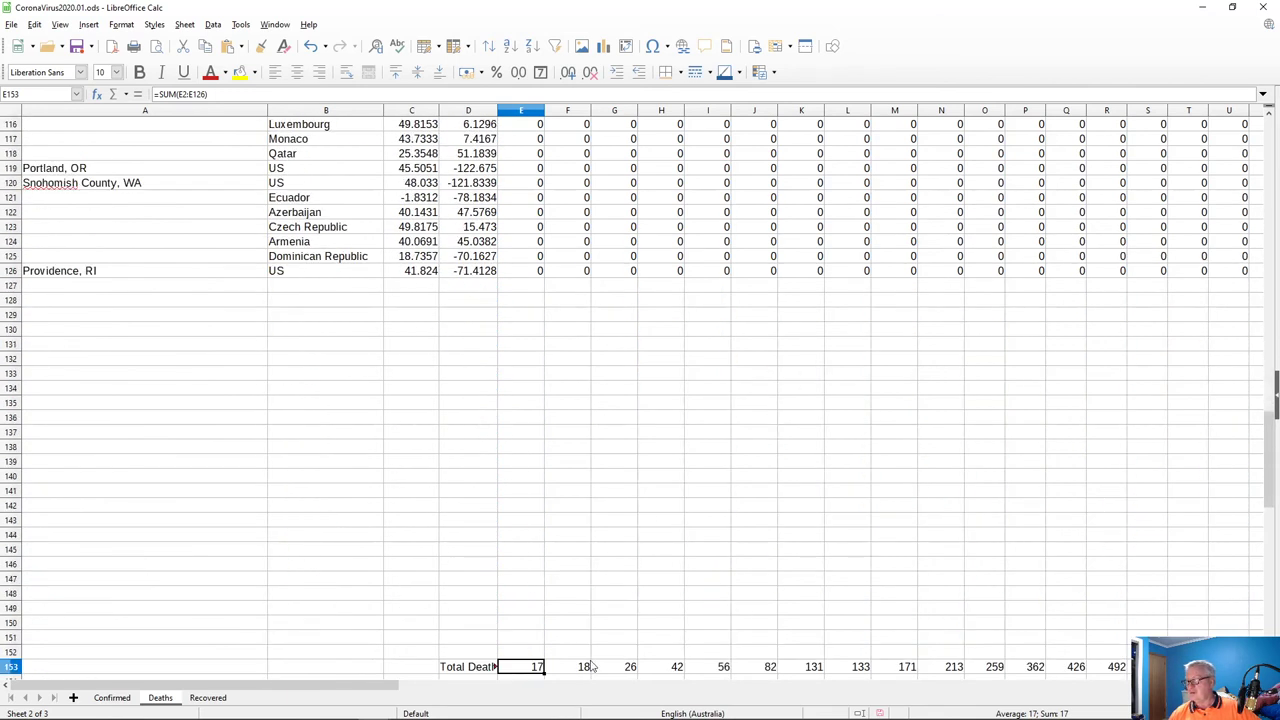
mouse_move(420, 686)
mouse_down()
mouse_move(933, 698)
mouse_move(420, 697)
mouse_up()
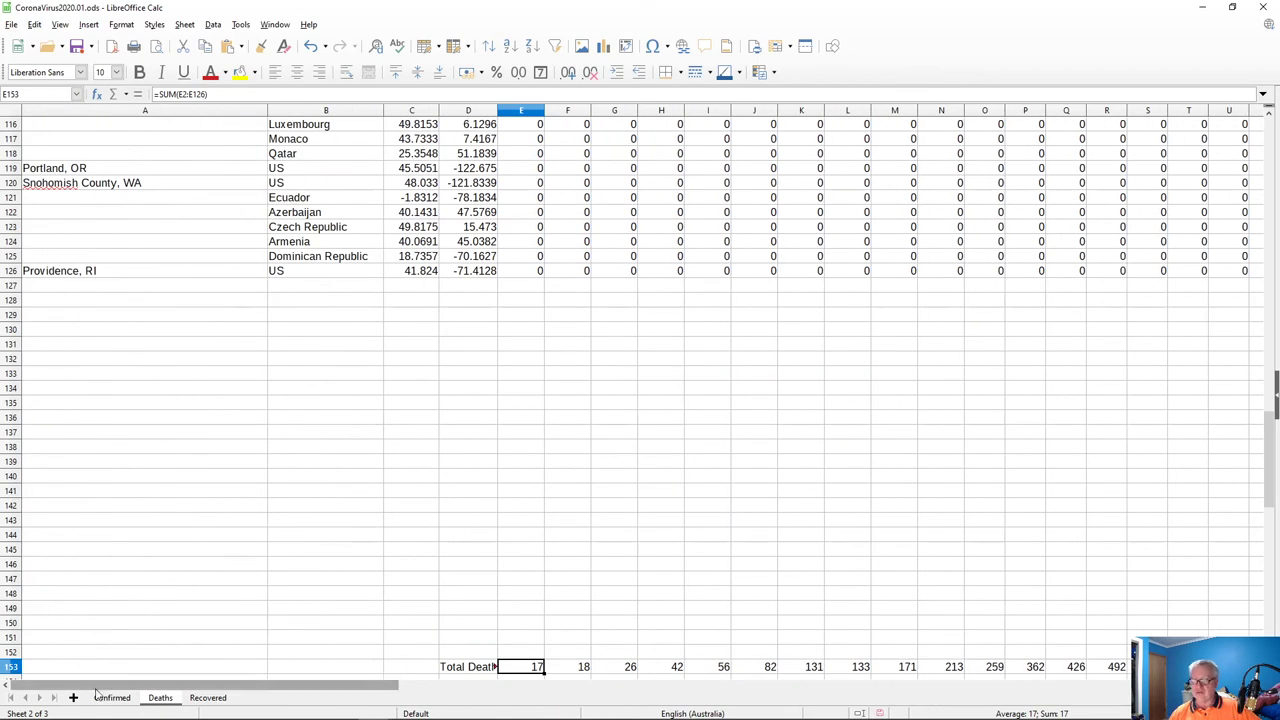
- Switch to the time_series_19-covid-Confirmed.csv window and close it
mouse_move(376, 708)
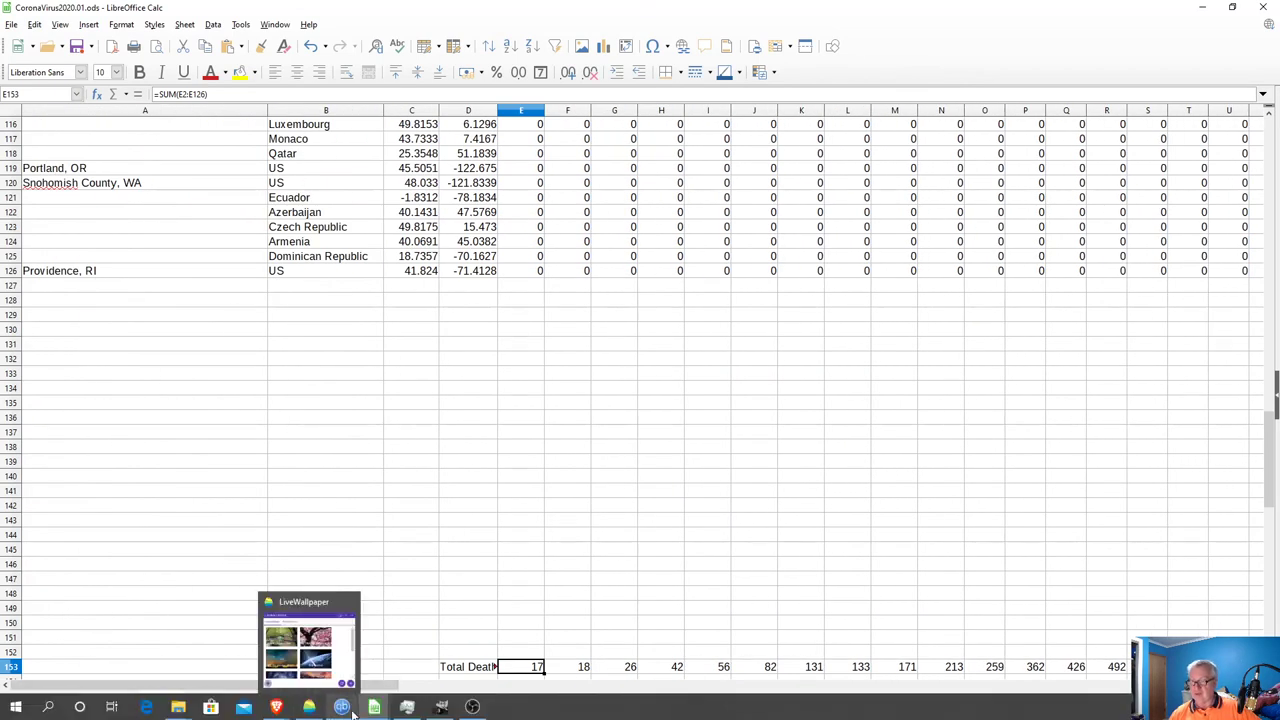
click(420, 603)
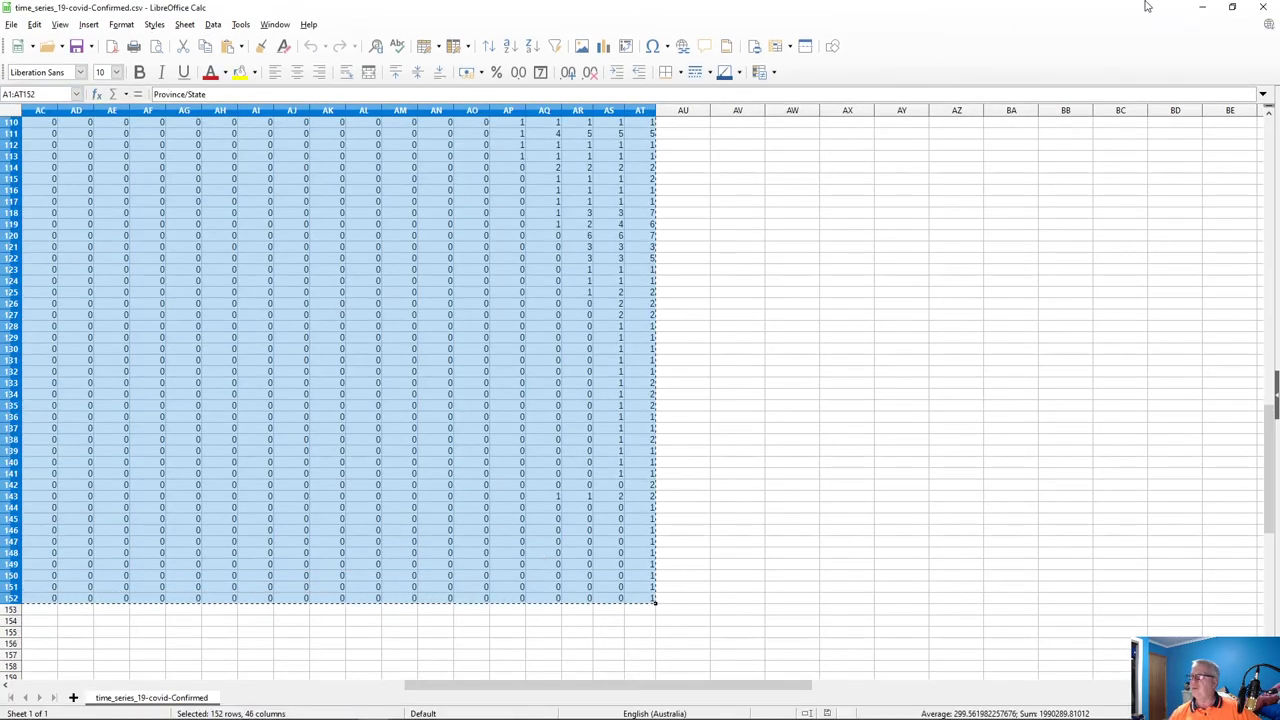
click(1263, 7)
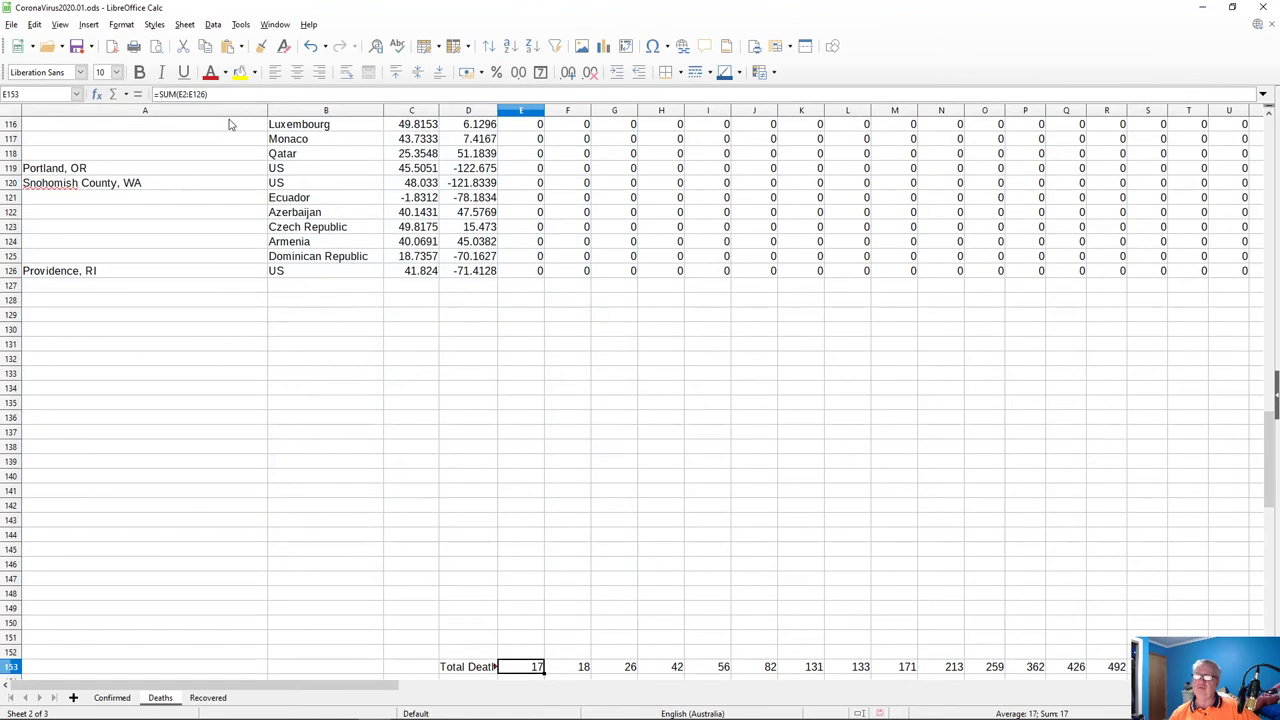
- Open time_series_19-covid-Deaths.csv from the Corona2020 folder and accept the default text import settings
click(47, 46)
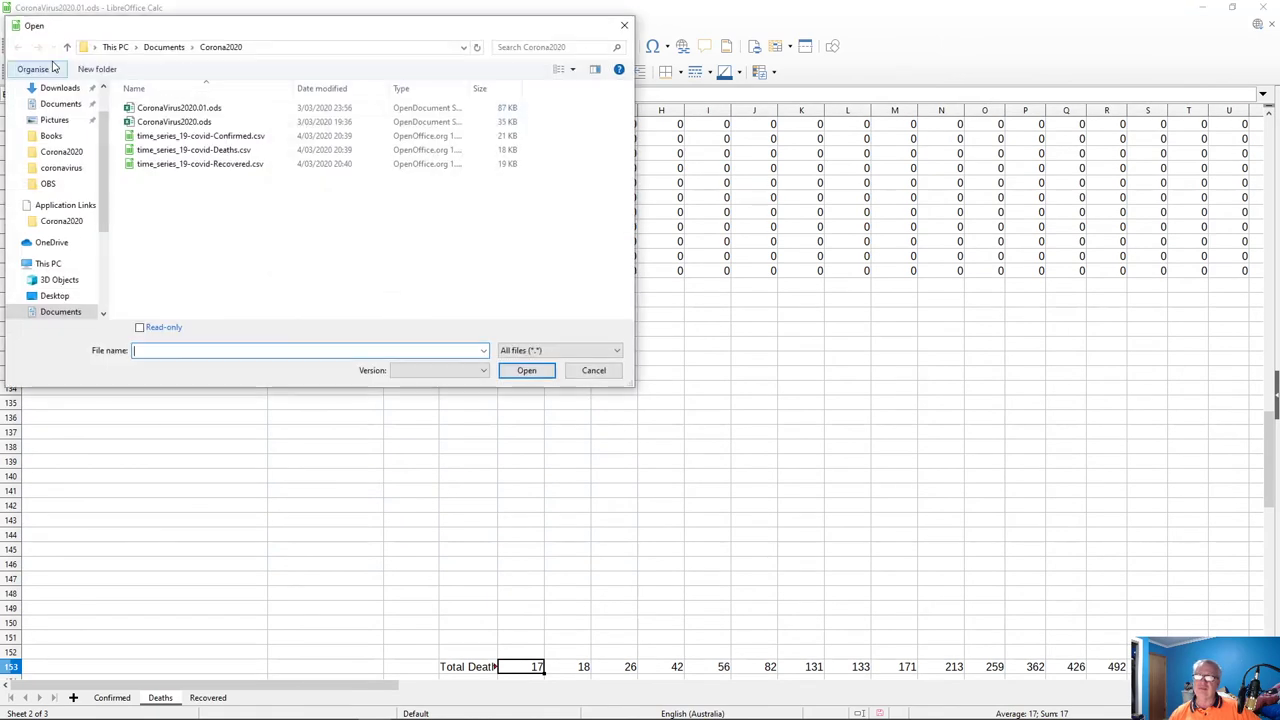
click(200, 150)
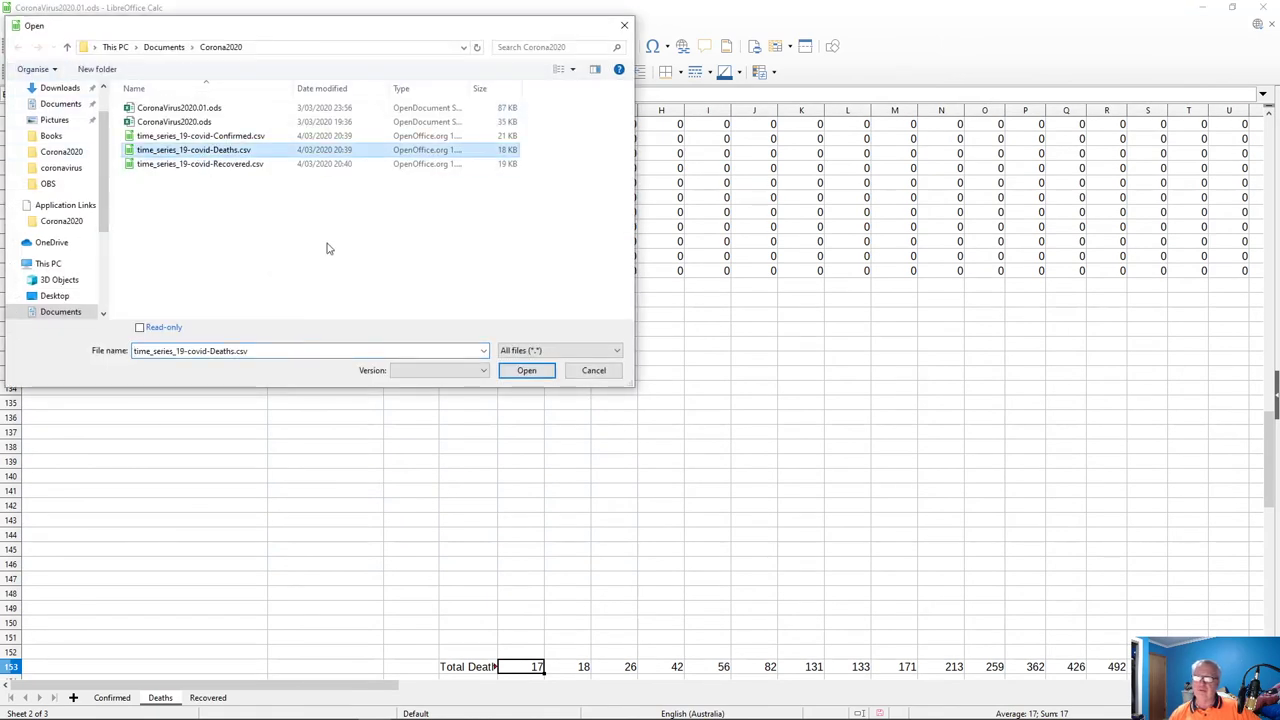
click(526, 370)
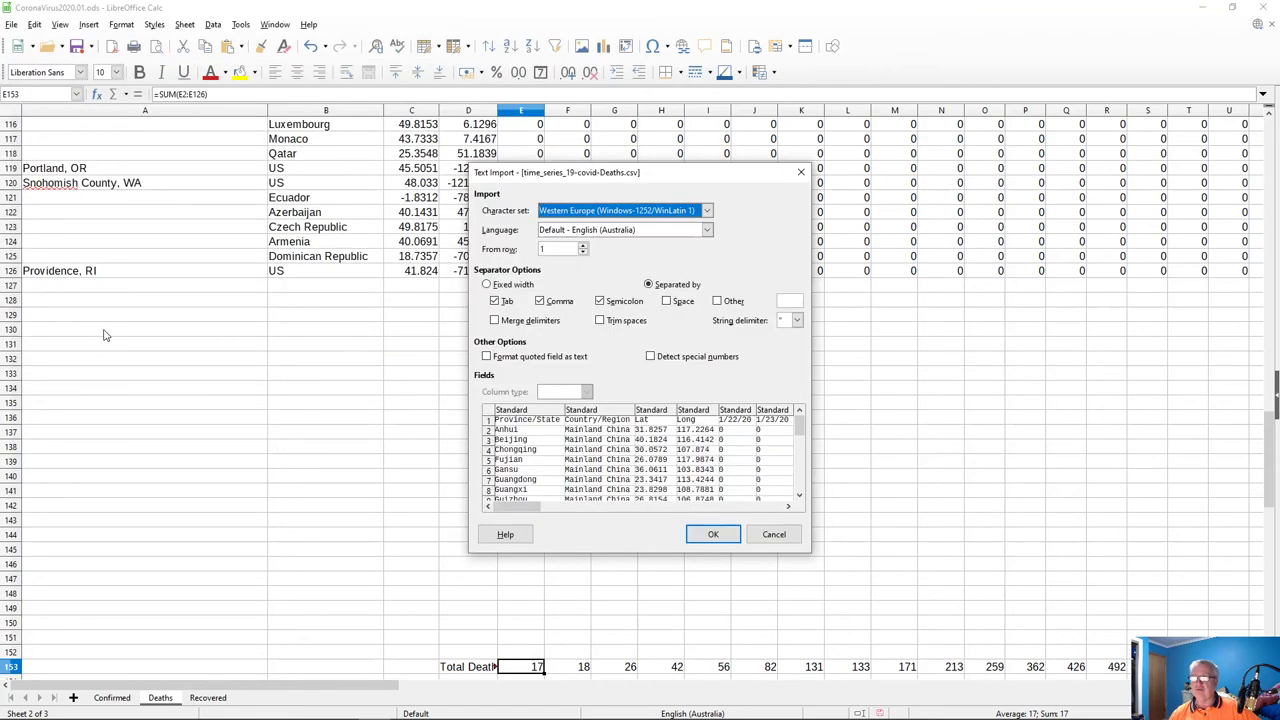
click(713, 535)
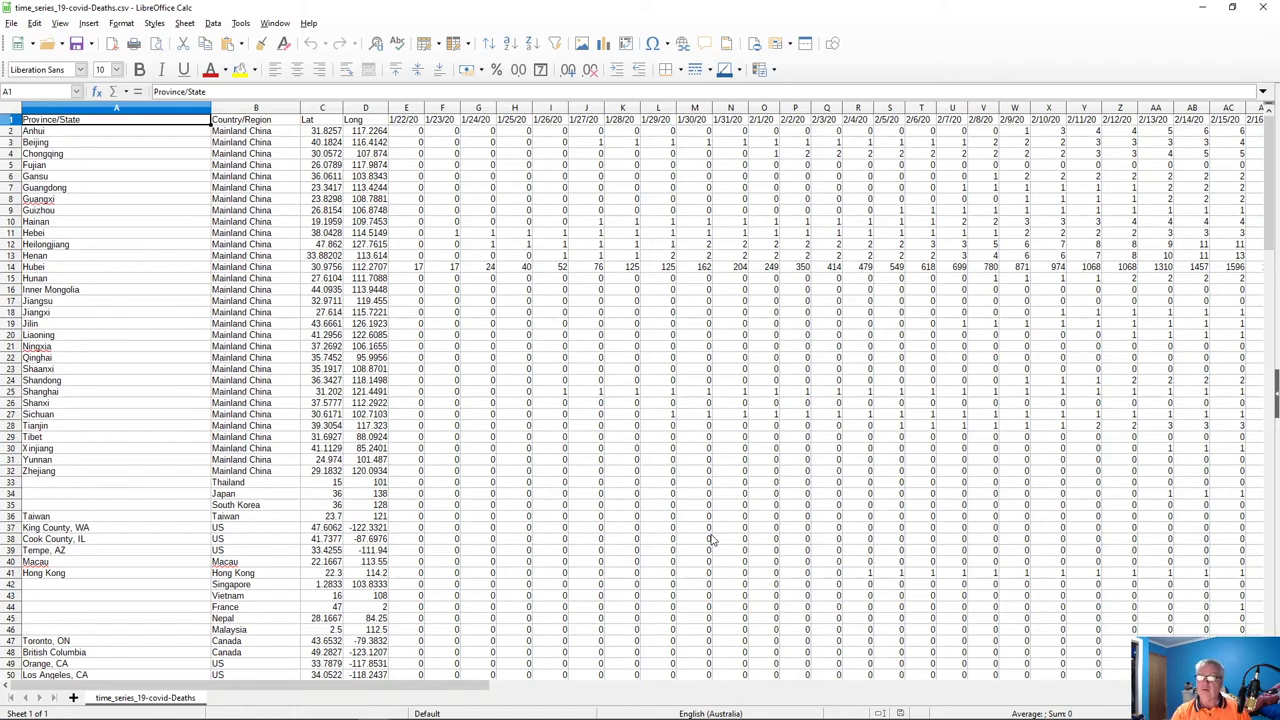
- Copy the full data range A1:AT152 from time_series_19-covid-Deaths.csv
key(ctrl+shift+Right)
key(ctrl+shift+Down)
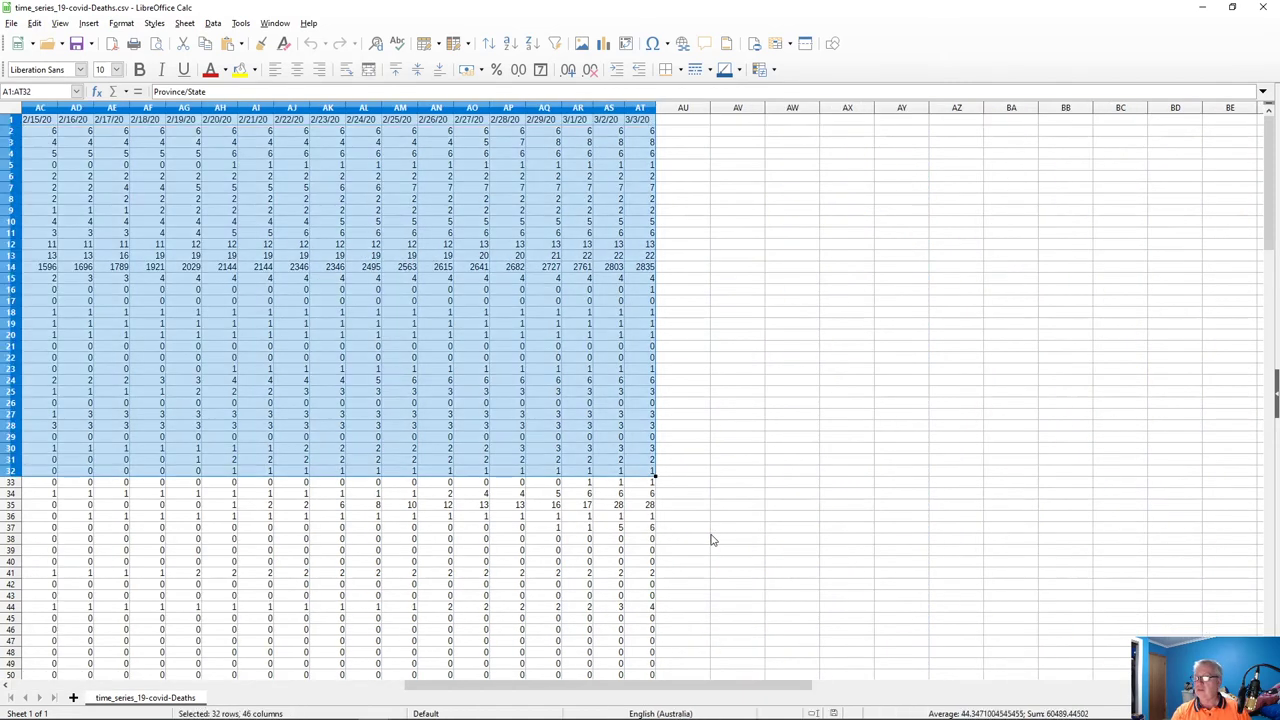
key(ctrl+shift+Down)
key(ctrl+shift+Down)
key(ctrl+shift+Down)
key(ctrl+shift+Down)
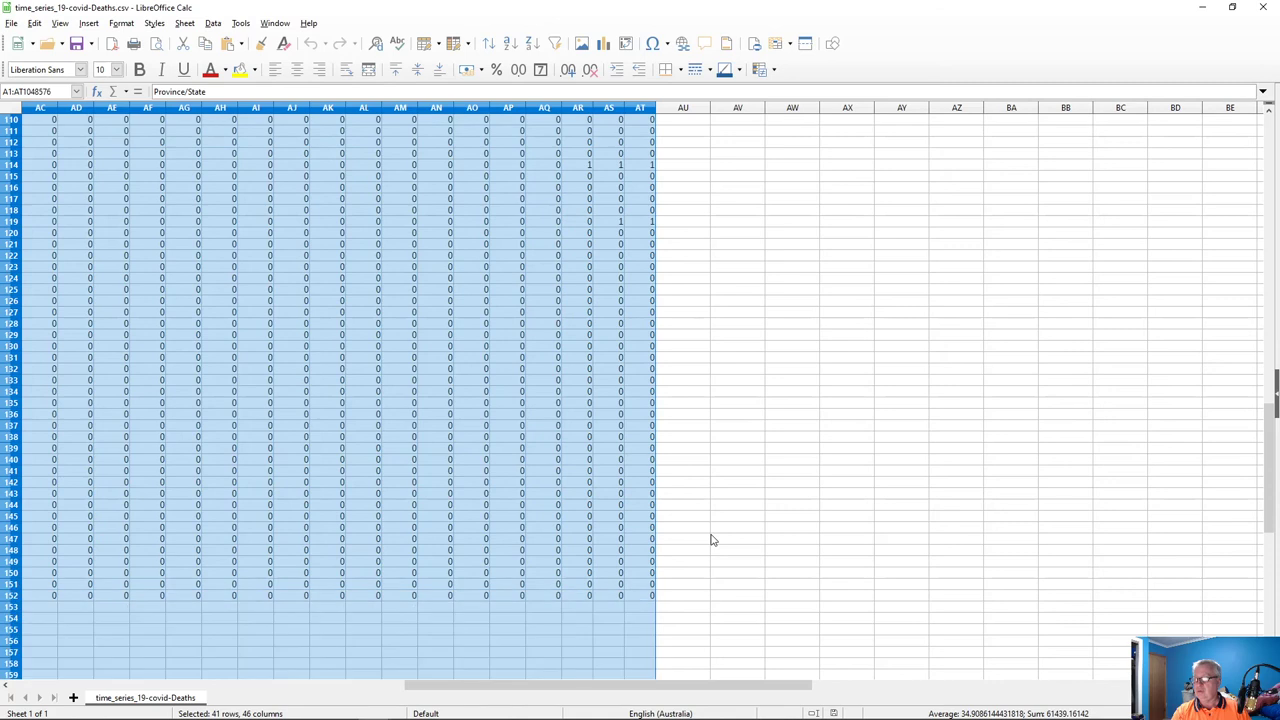
key(ctrl+shift+Up)
key(shift+Up)
key(shift+Down)
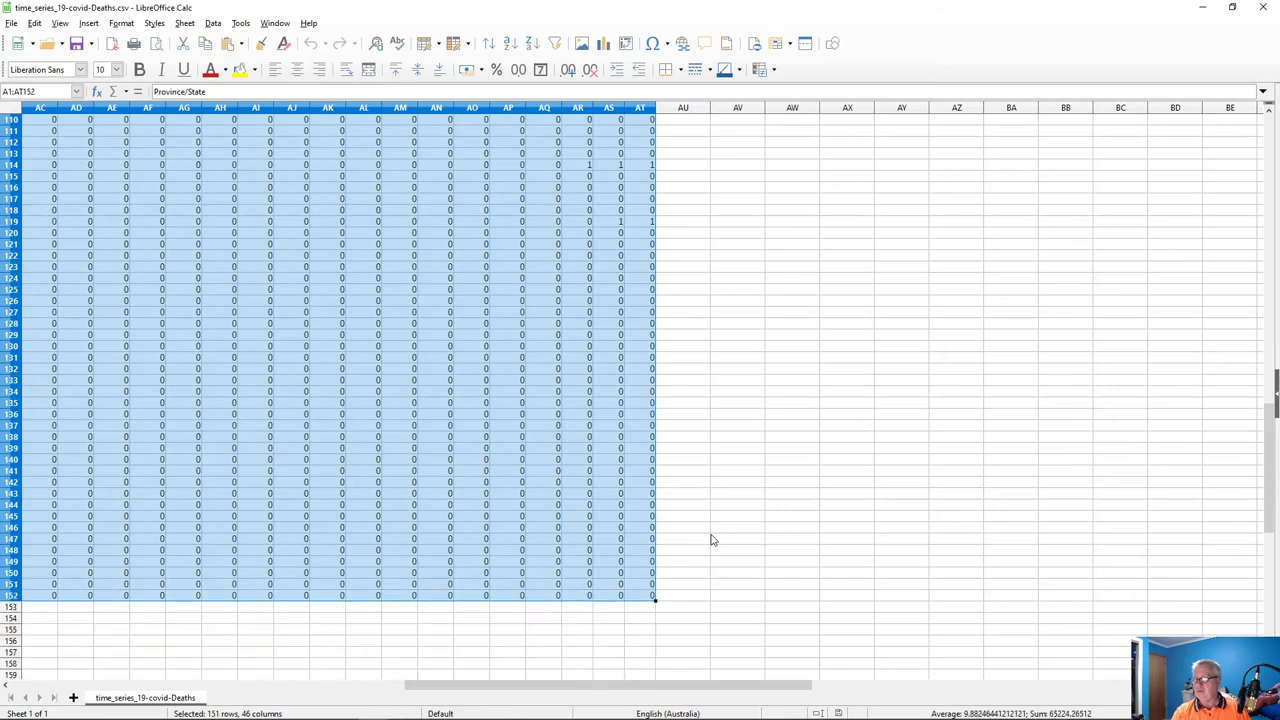
key(ctrl+c)
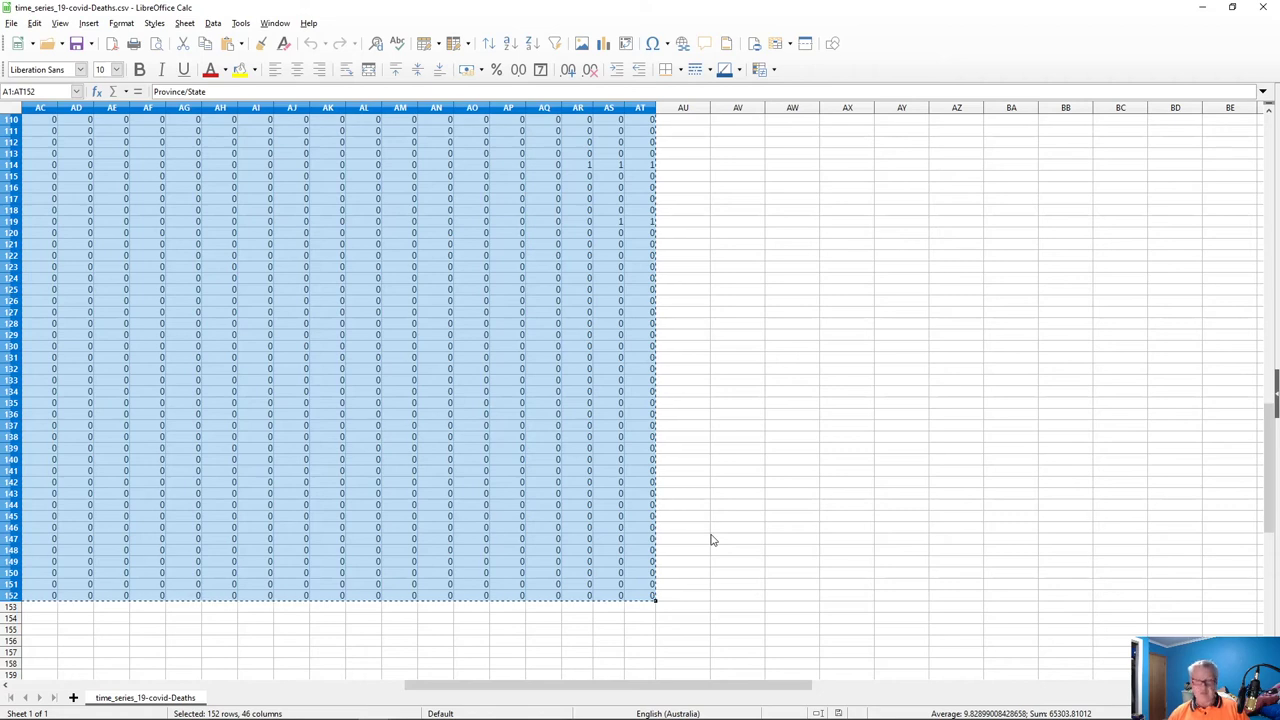
- Paste the copied deaths data at A1 of the Deaths sheet in CoronaVirus2020.01.ods, overwriting the existing data
key(alt+Tab)
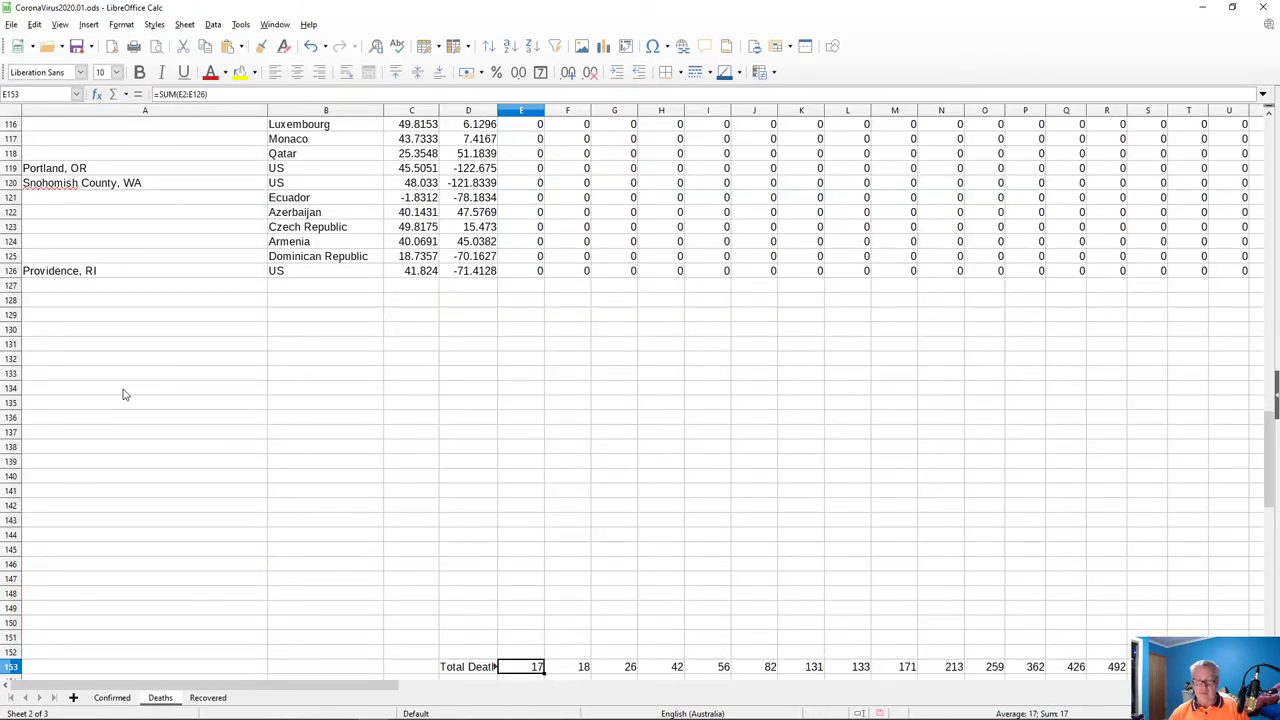
key(ctrl+Home)
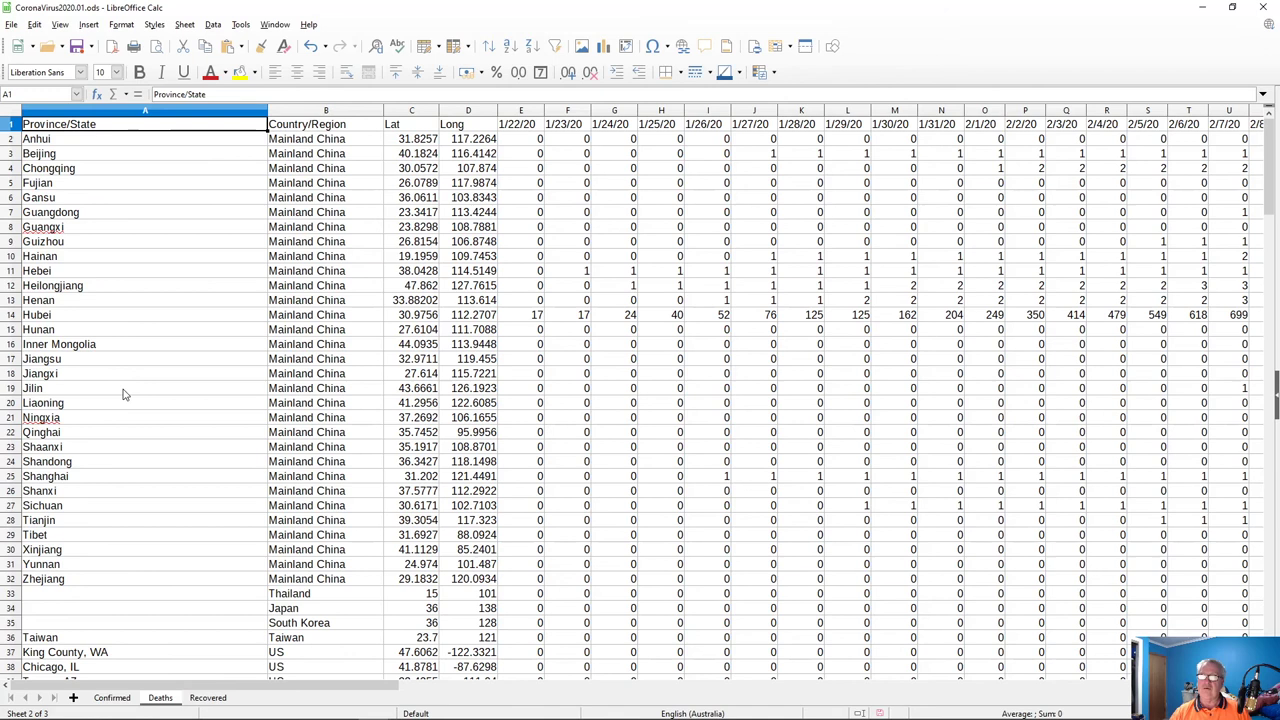
key(ctrl+v)
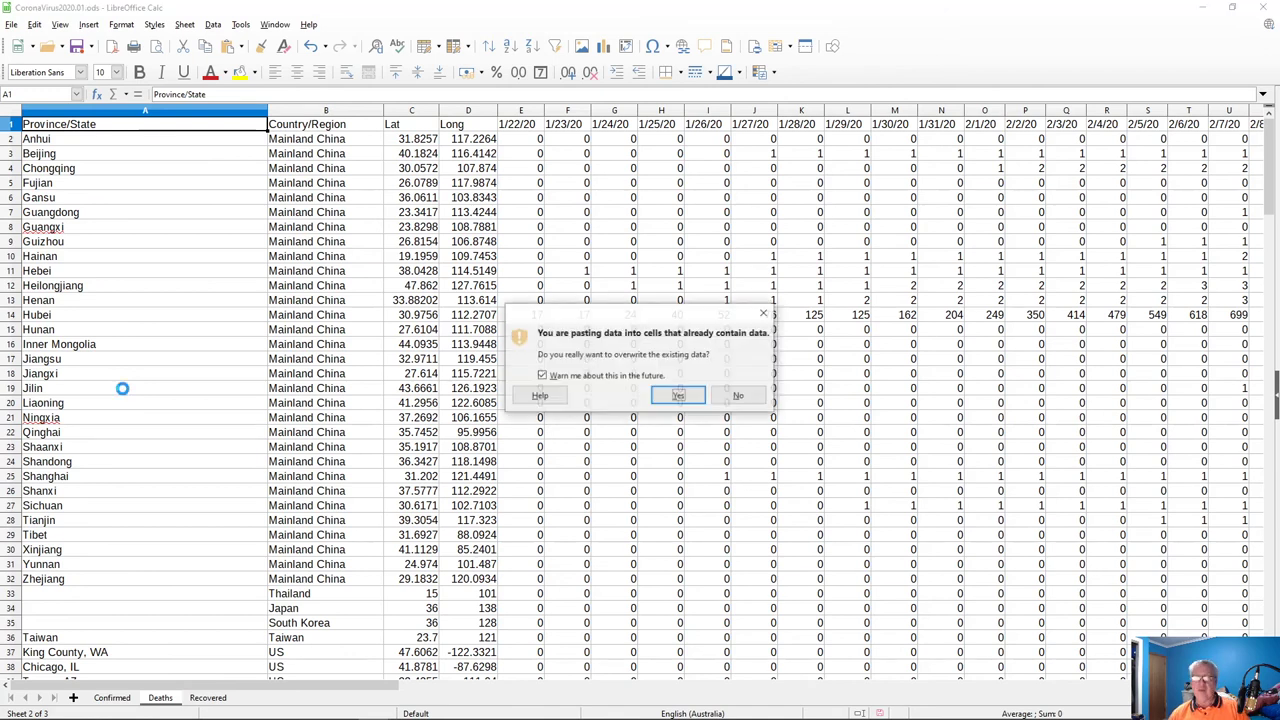
click(678, 397)
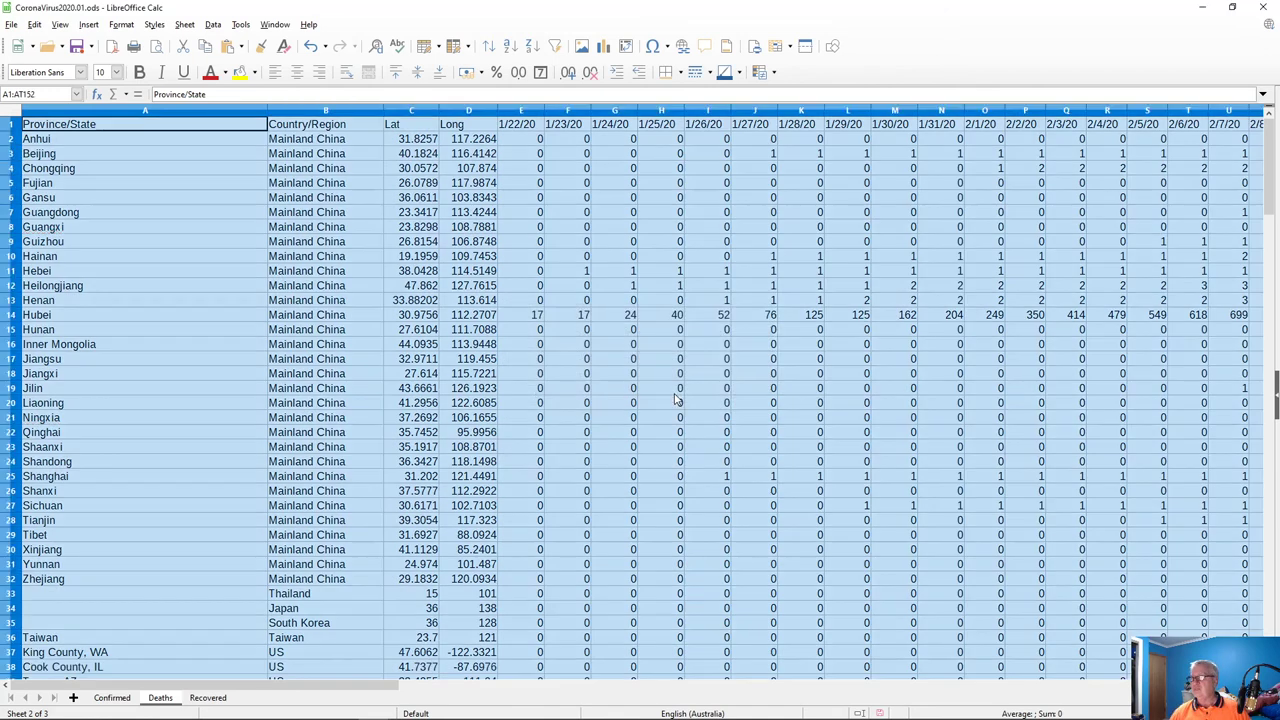
- Check the end of the pasted deaths data around row 153 and compare it with the source CSV's last rows
scroll(540, 365, down, 20)
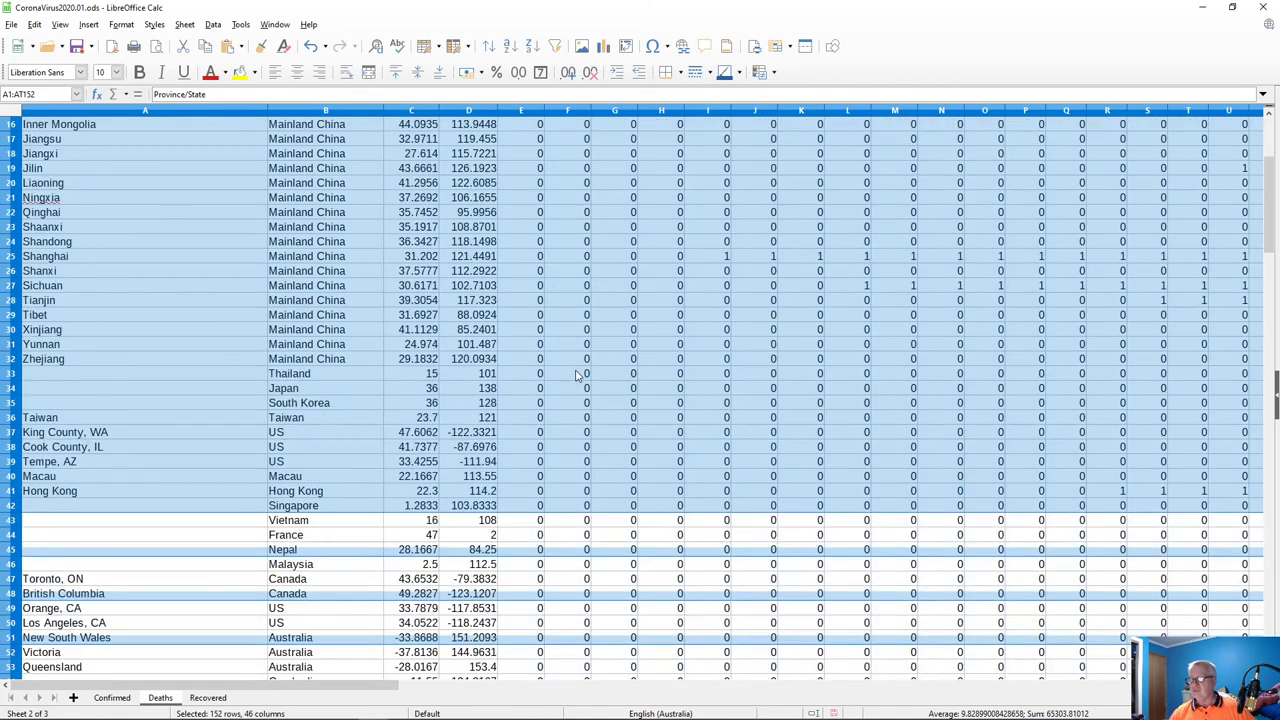
scroll(557, 351, down, 20)
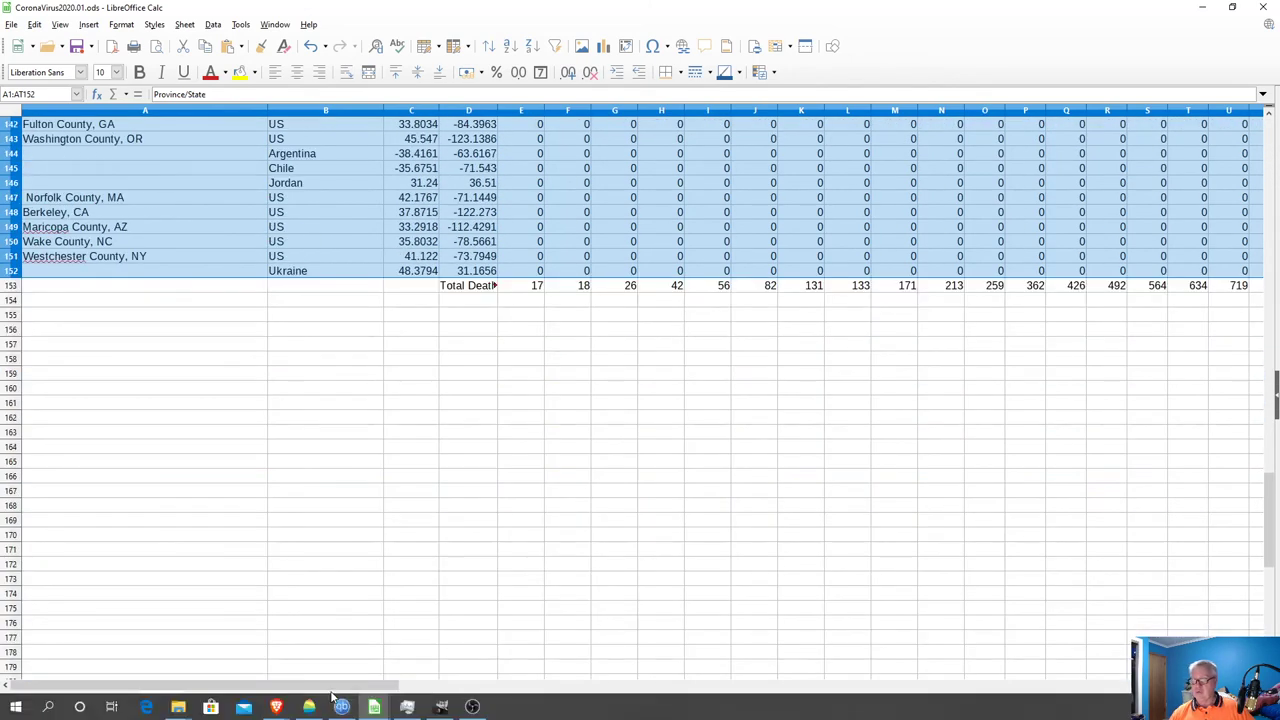
drag(350, 684, 956, 635)
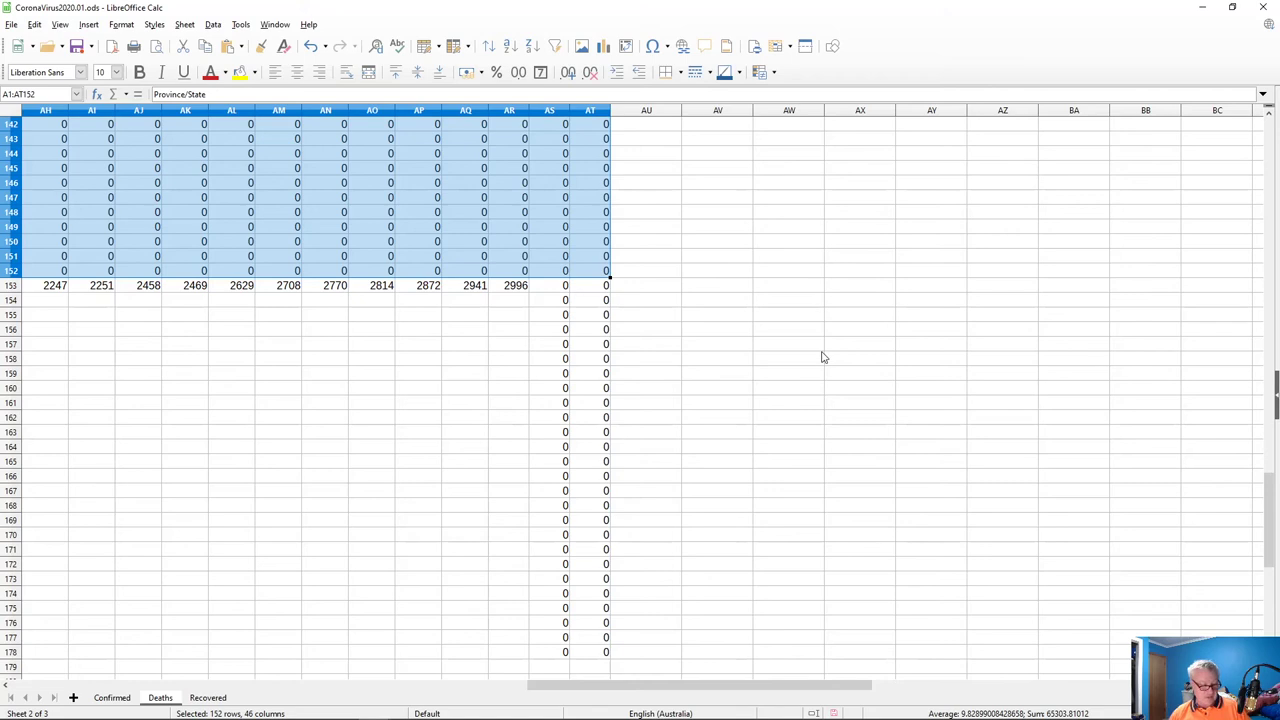
key(alt+Tab)
scroll(713, 464, down, 7)
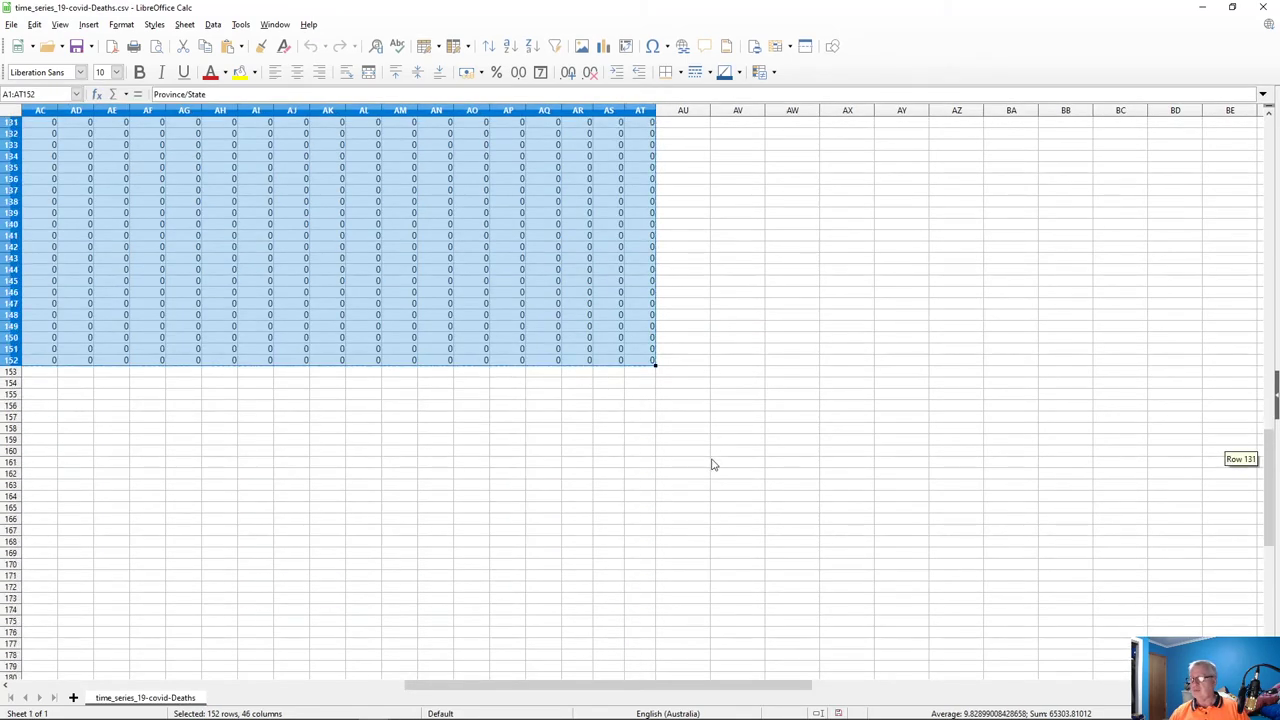
key(alt+Tab)
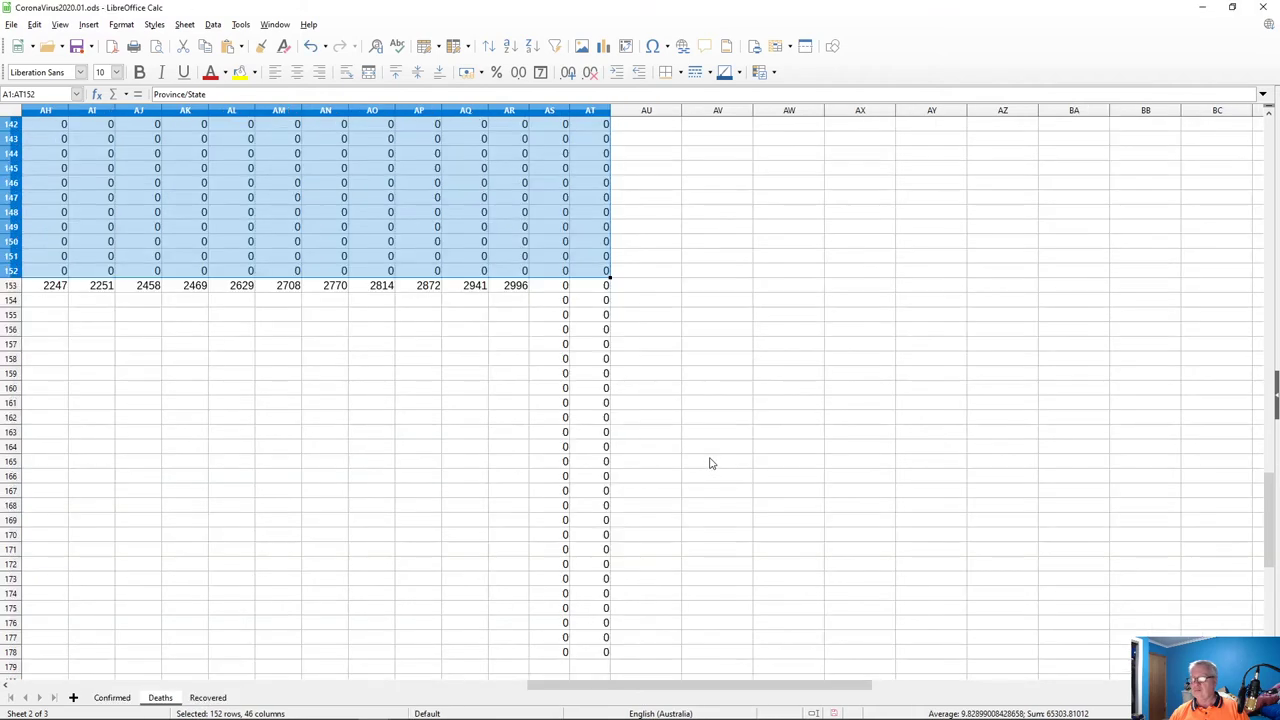
- Clear the stray values in AS153:AT178 below the pasted deaths data
drag(547, 286, 602, 435)
scroll(606, 557, down, 5)
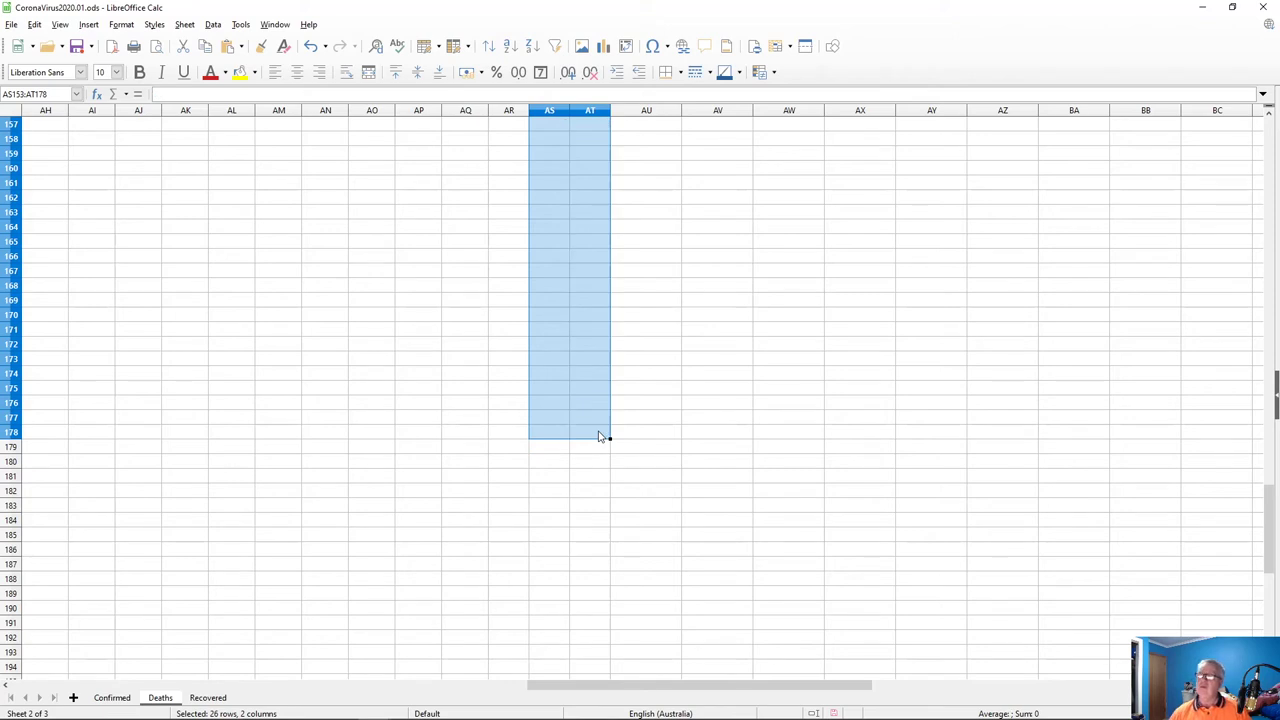
key(Delete)
scroll(598, 436, up, 1)
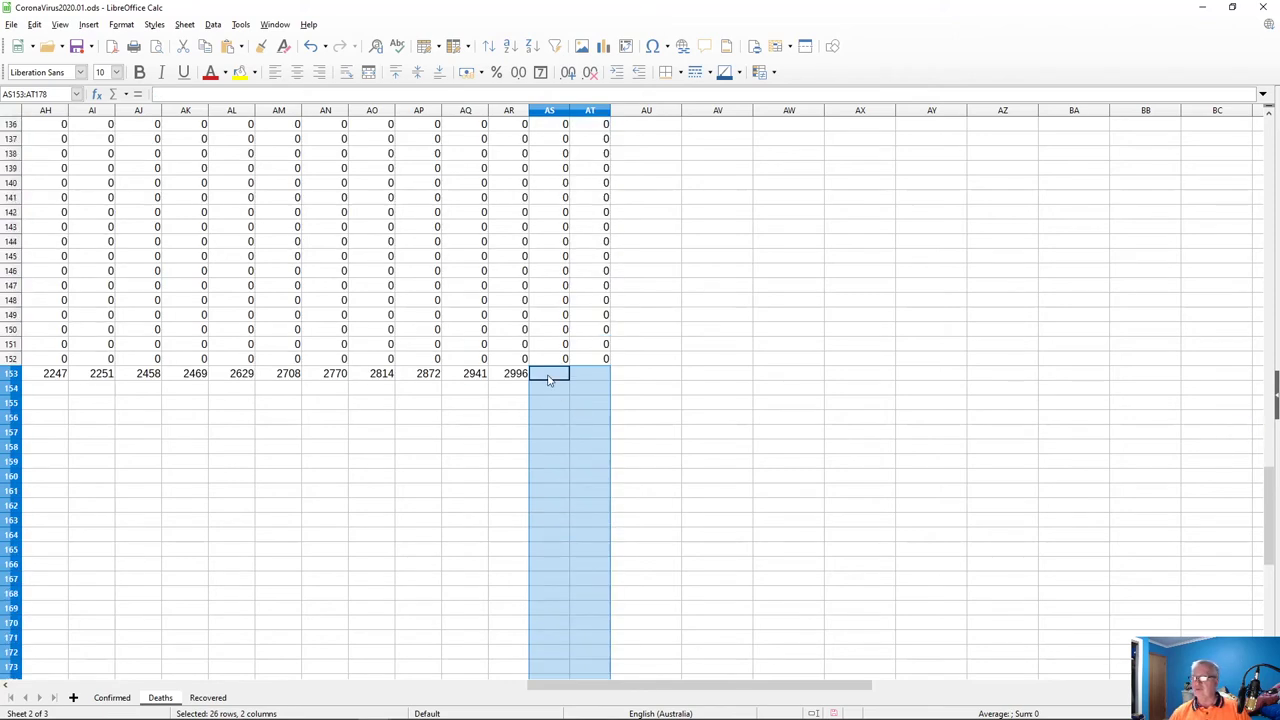
- Copy the total deaths formula from AR153 into AS153:AT153 and check the resulting formula in AT153
click(512, 373)
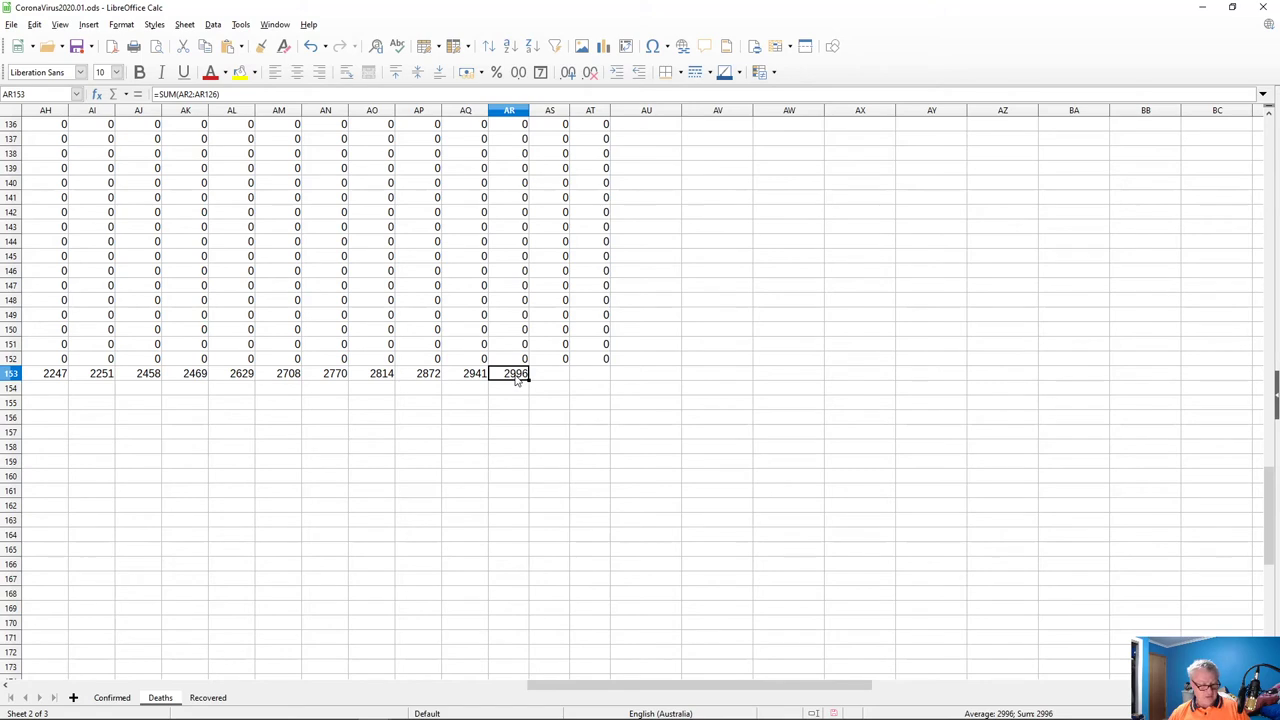
click(546, 377)
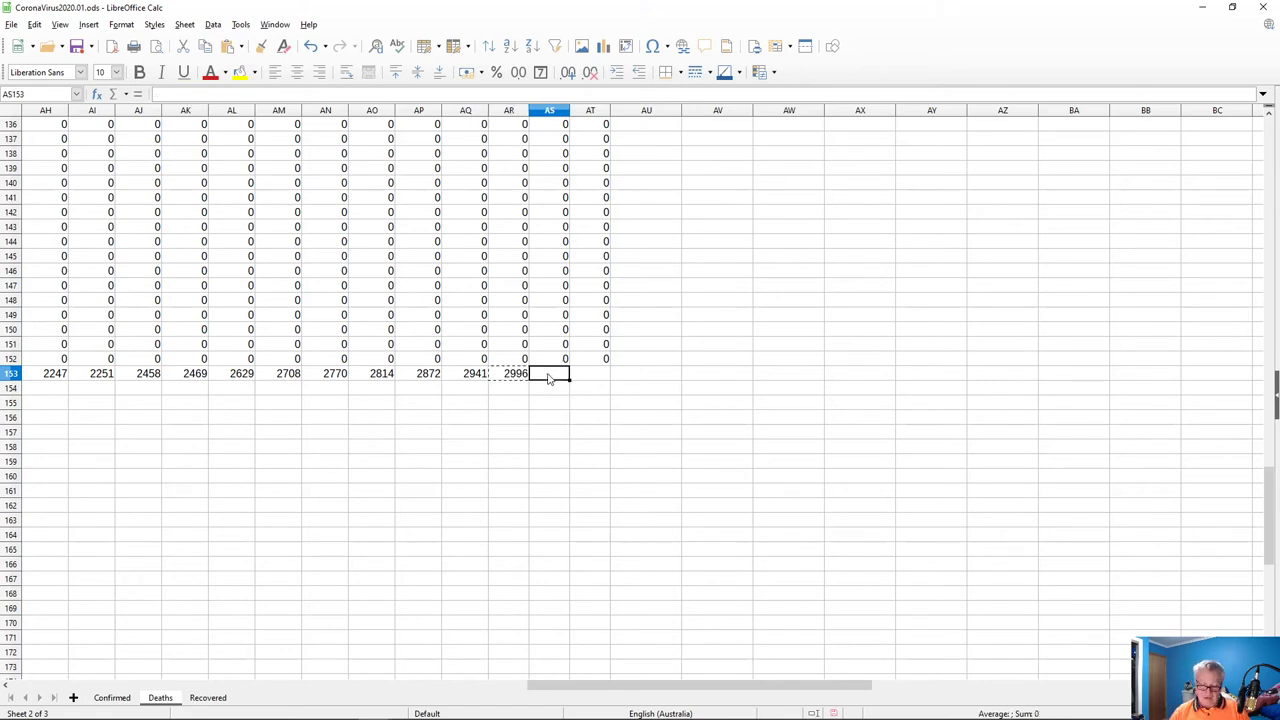
key(shift+Right)
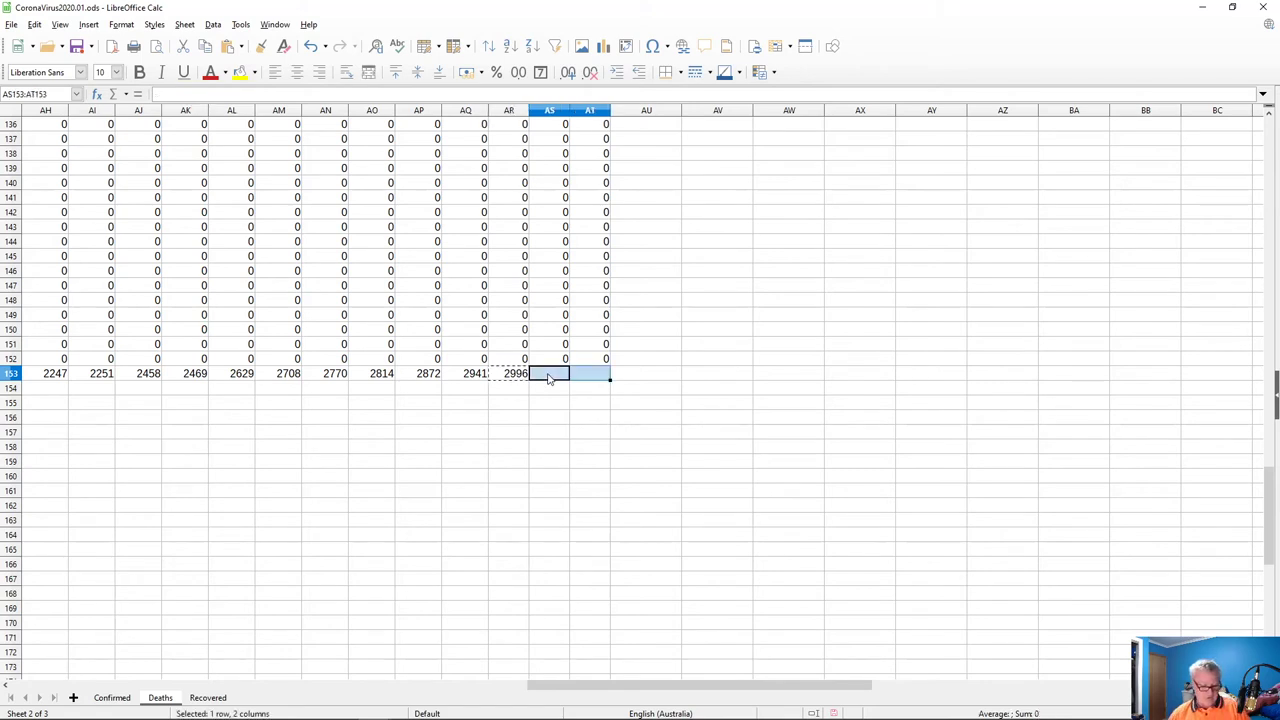
key(ctrl+v)
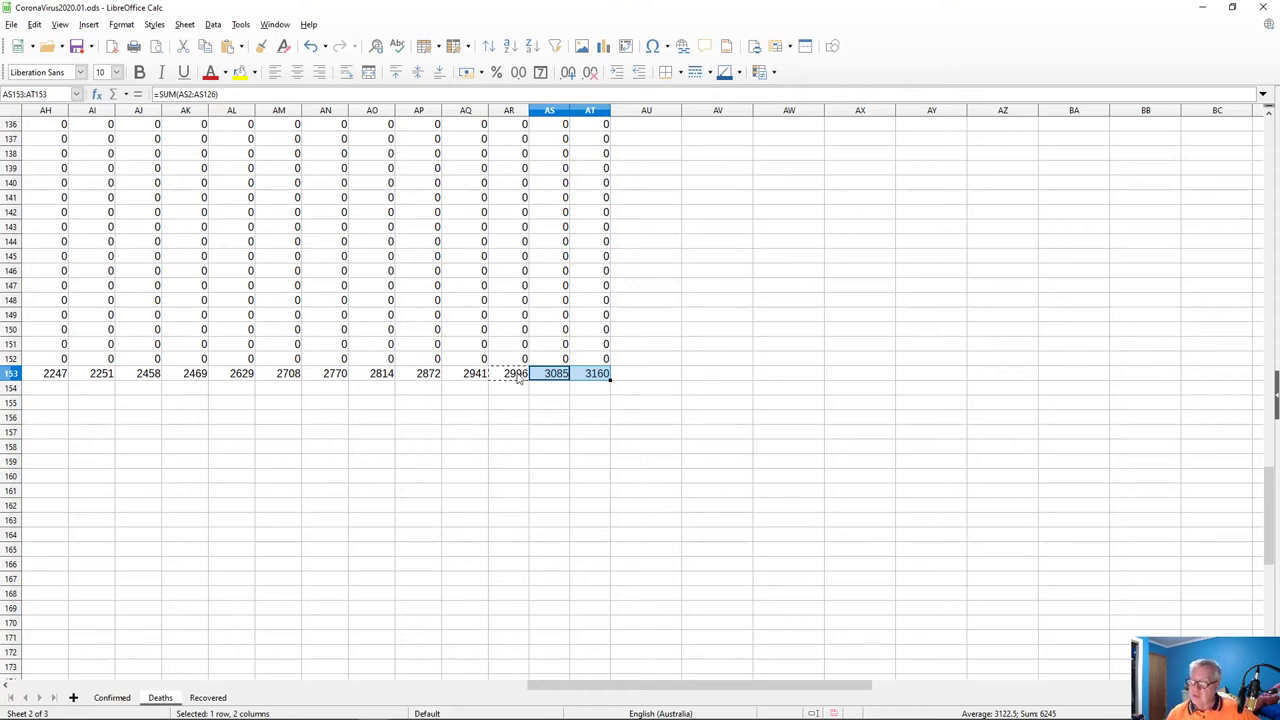
click(628, 379)
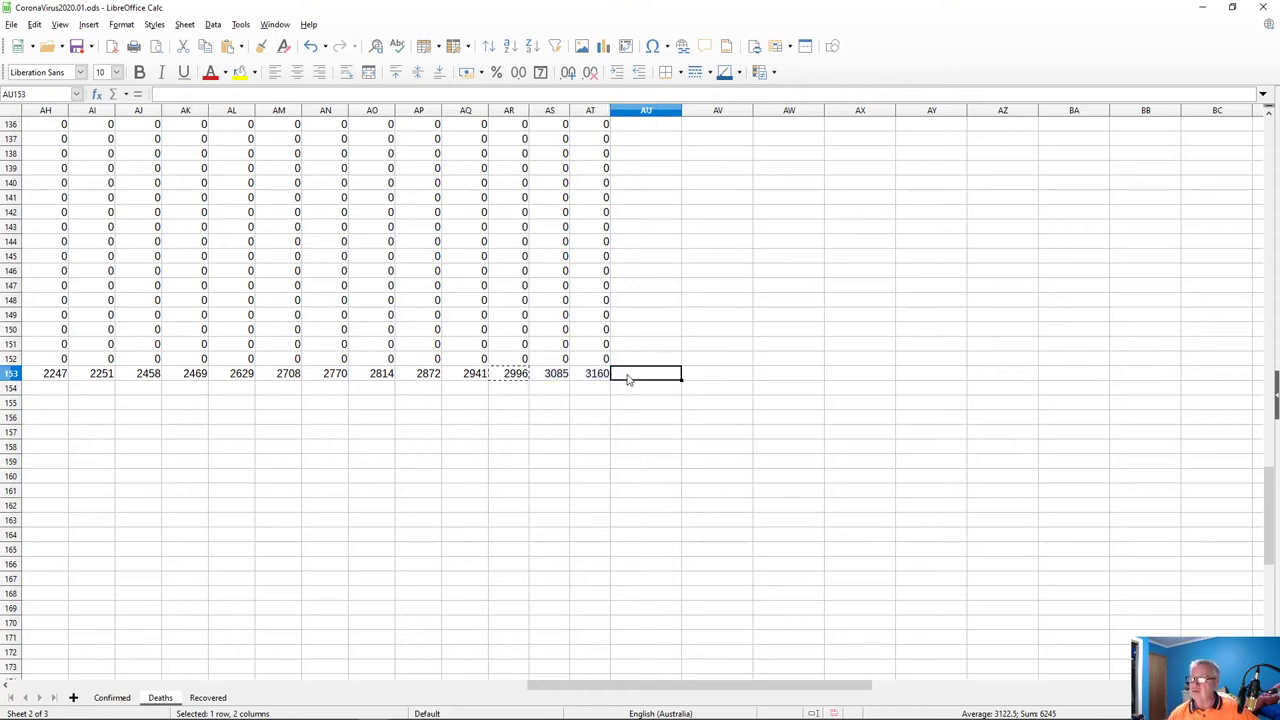
click(594, 375)
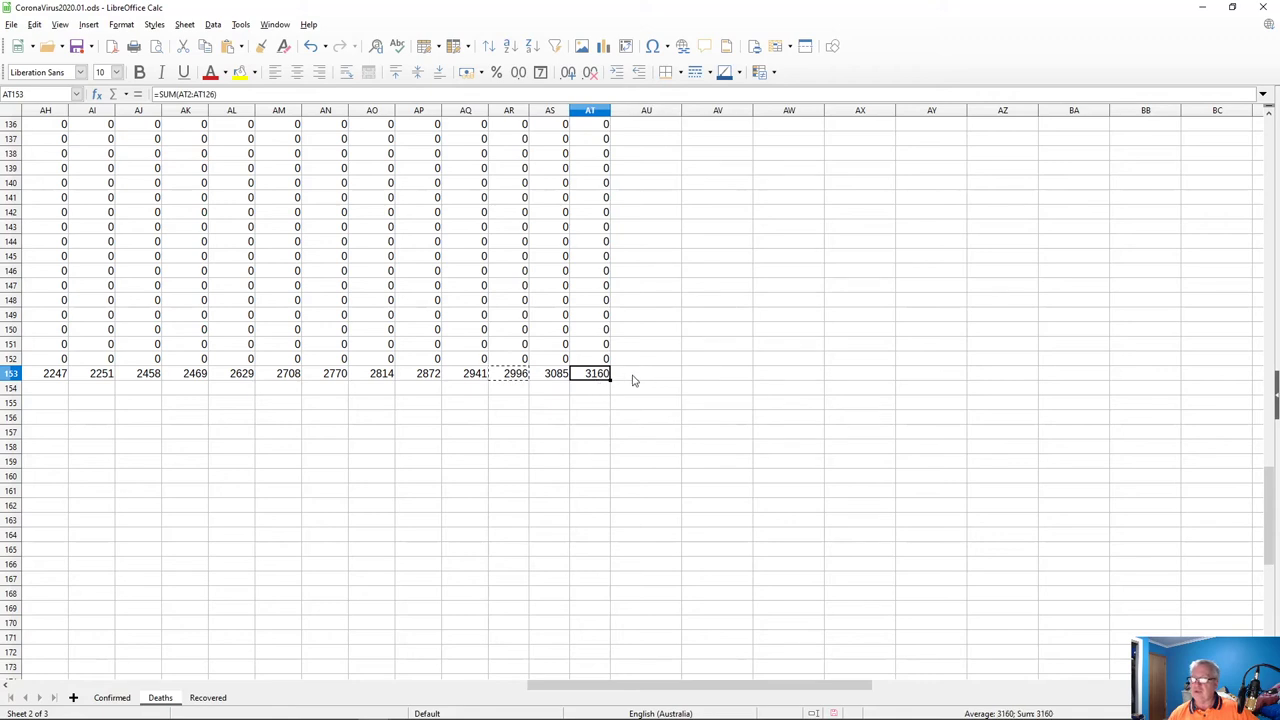
click(634, 379)
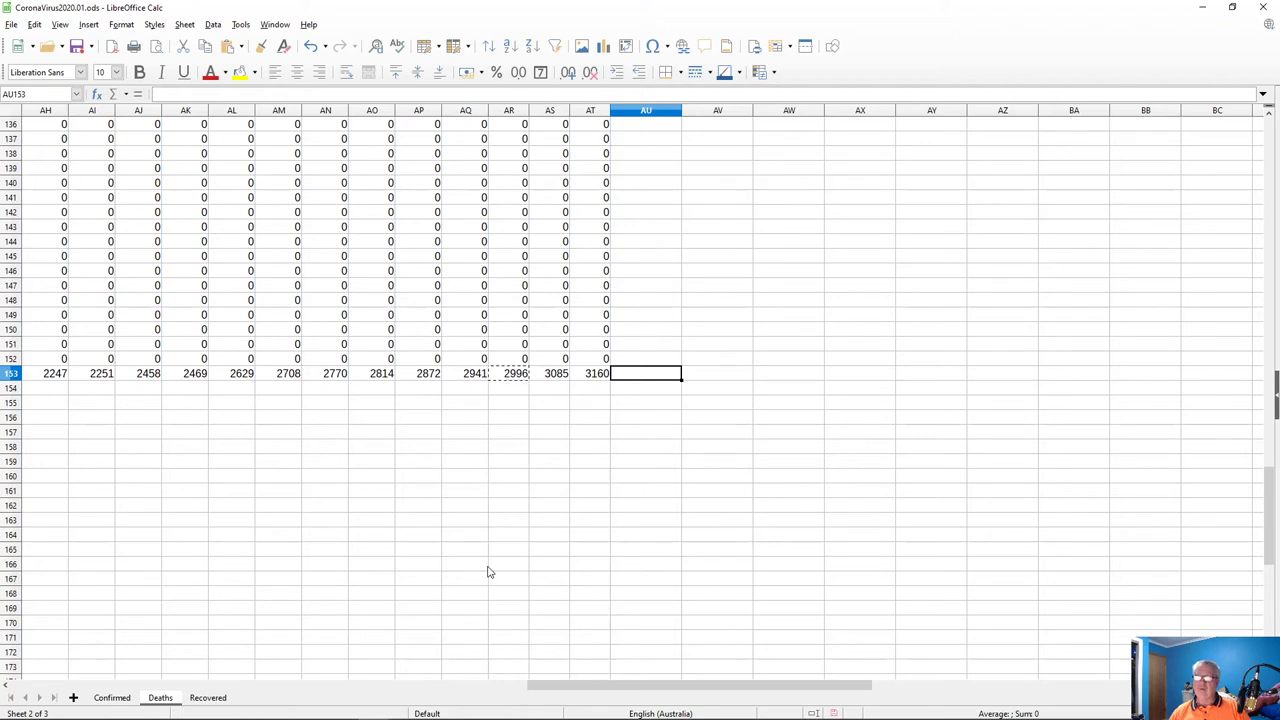
- Examine the Recovered sheet's totals, death rate and recovery percentage tables and both charts below the data
click(208, 698)
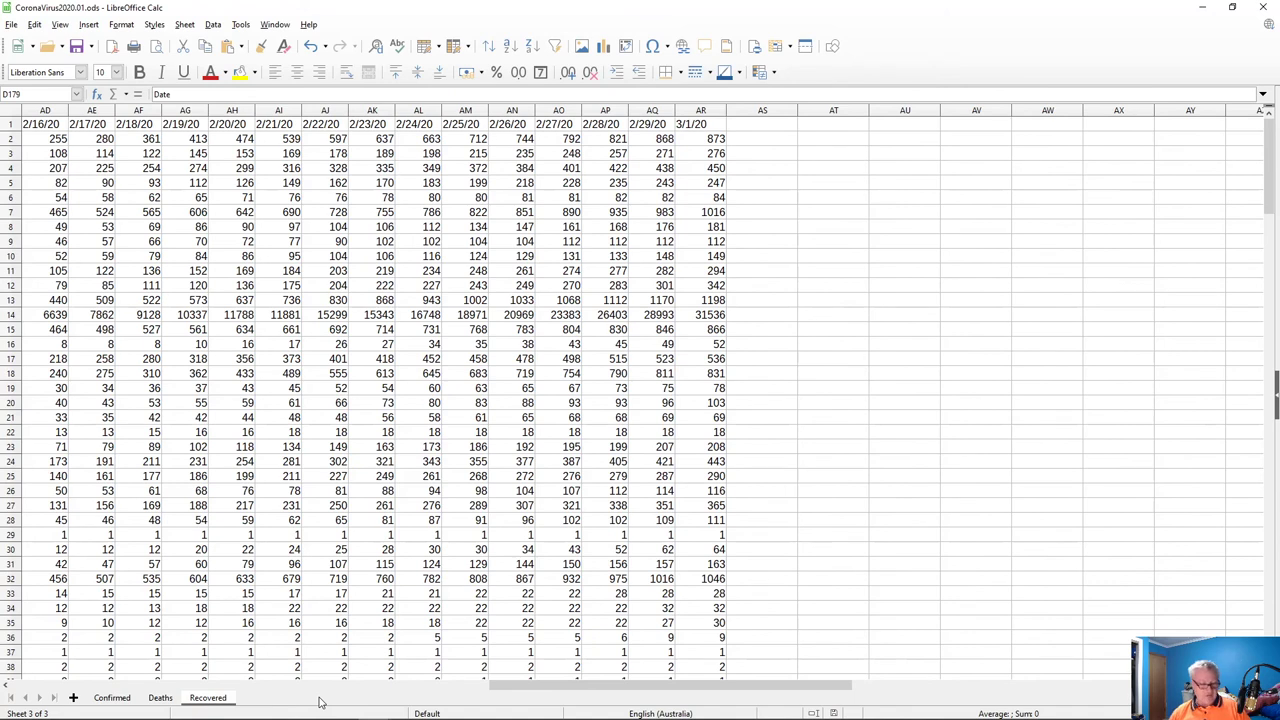
key(alt+Tab)
key(alt+Tab)
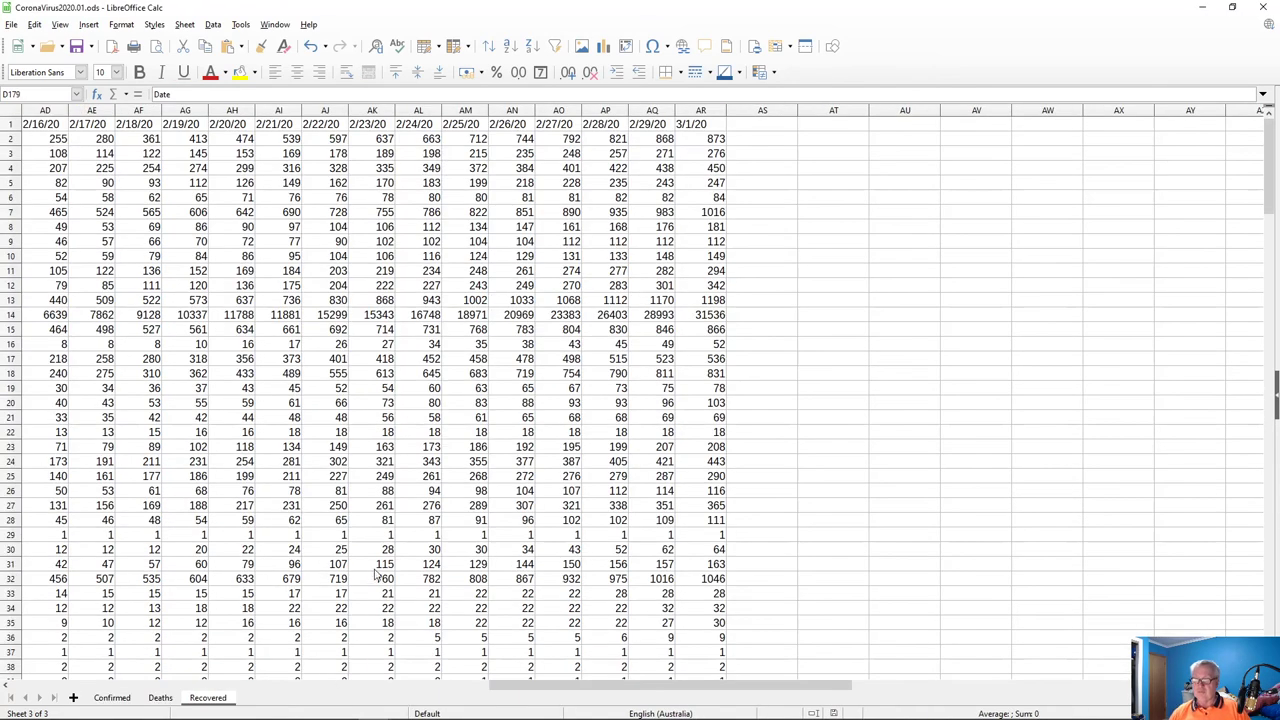
scroll(378, 575, down, 20)
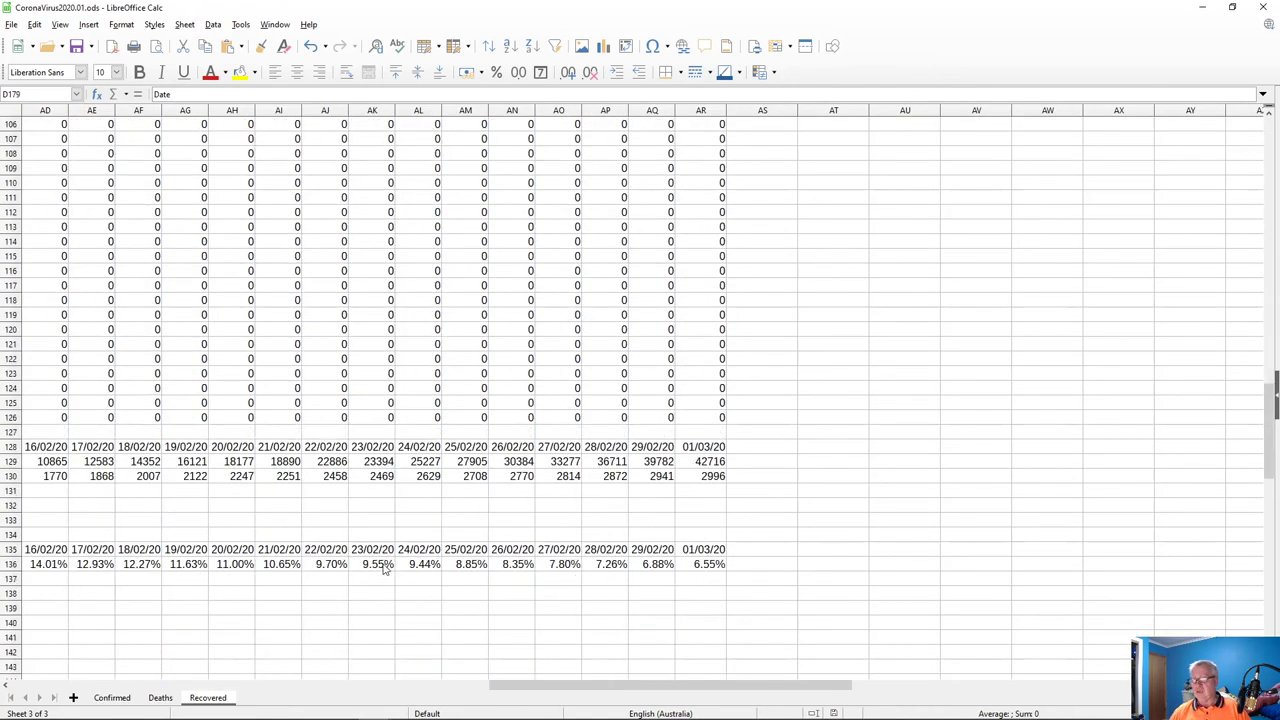
scroll(384, 568, up, 1)
drag(525, 684, 47, 684)
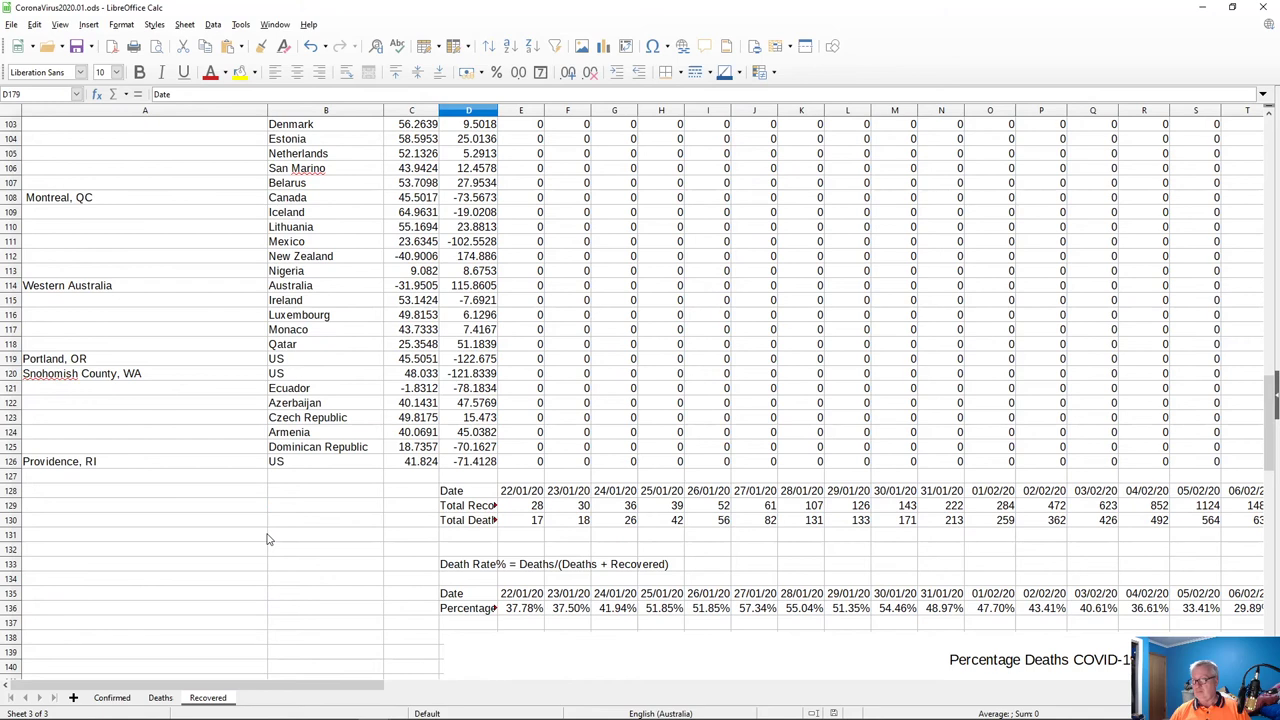
scroll(267, 540, down, 4)
scroll(267, 540, down, 14)
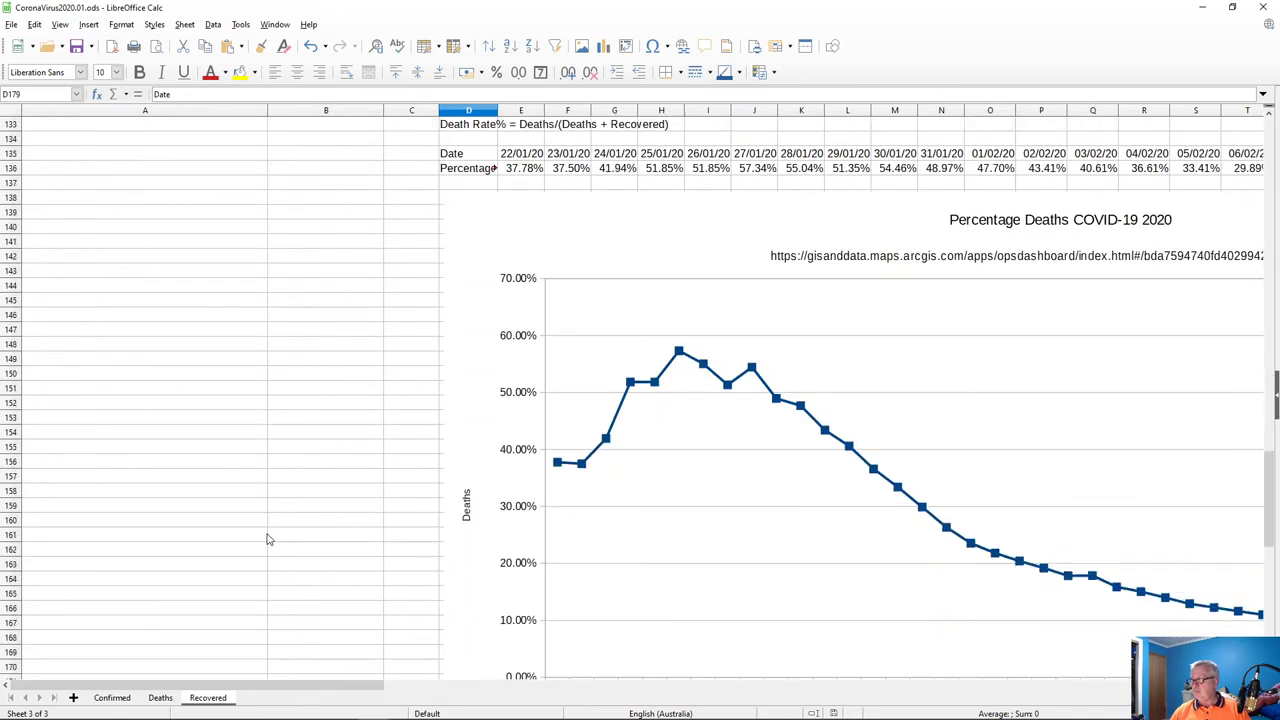
scroll(267, 540, down, 16)
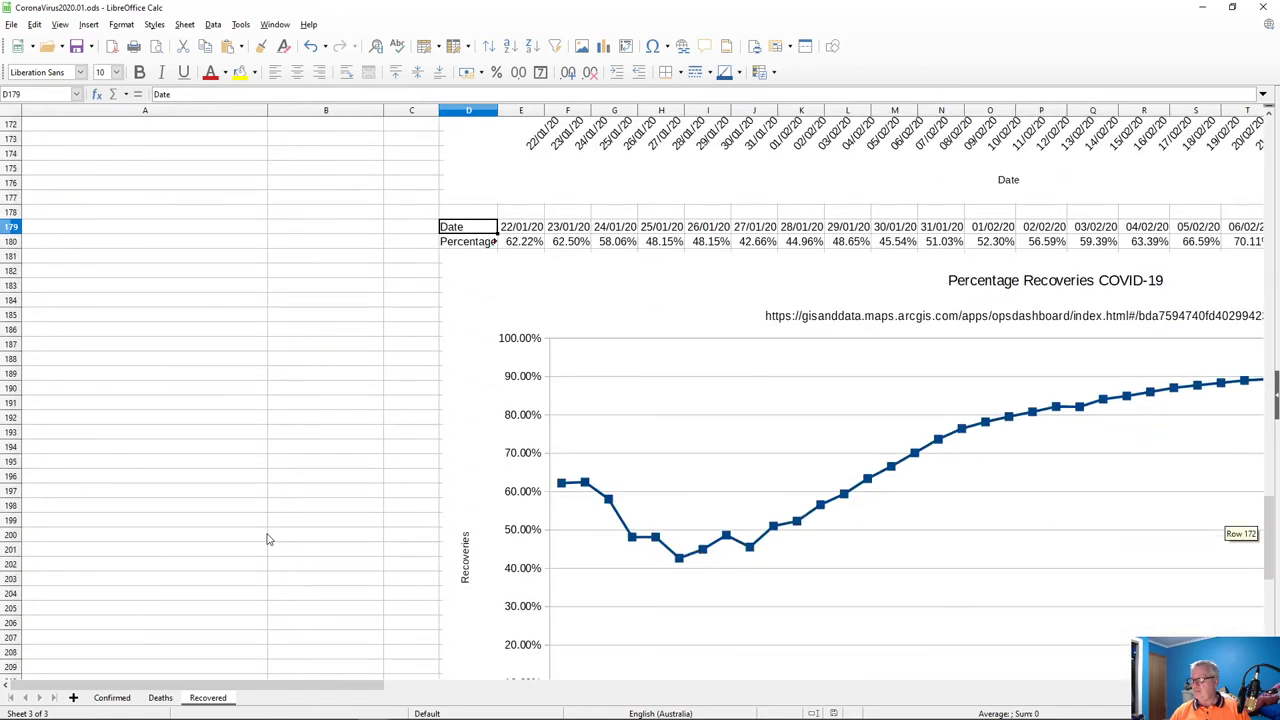
scroll(267, 540, up, 20)
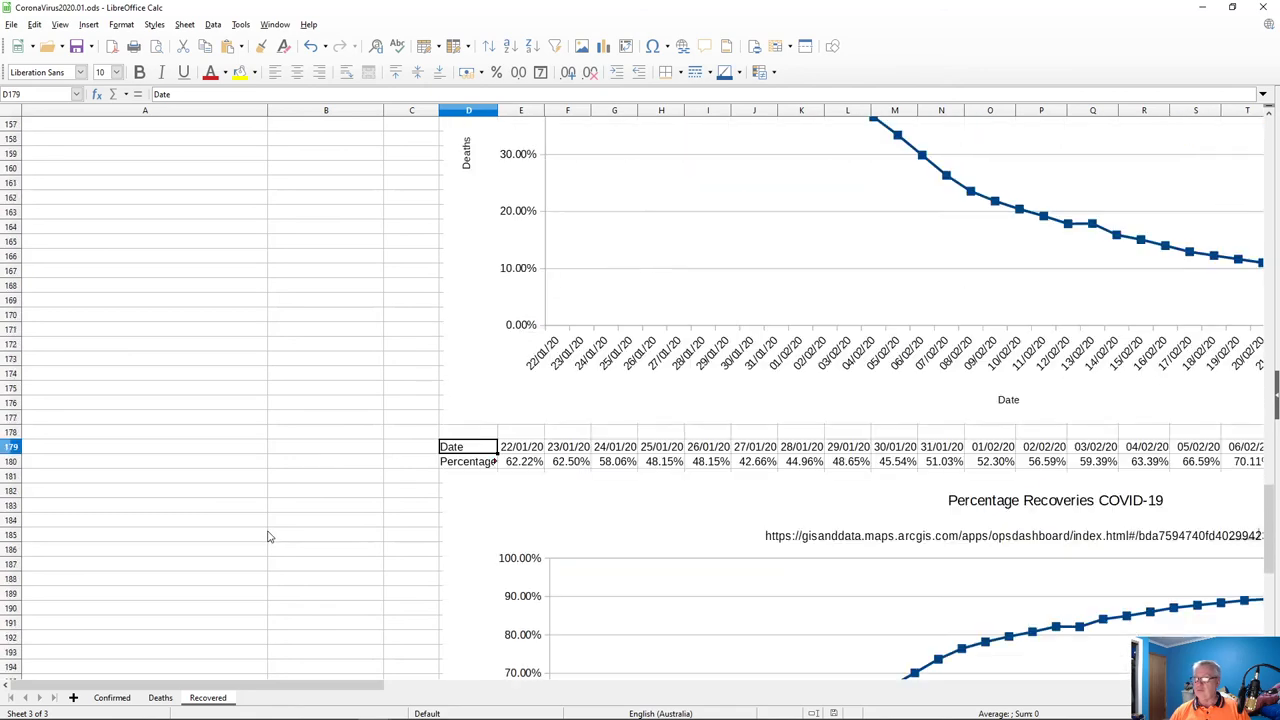
scroll(268, 537, up, 10)
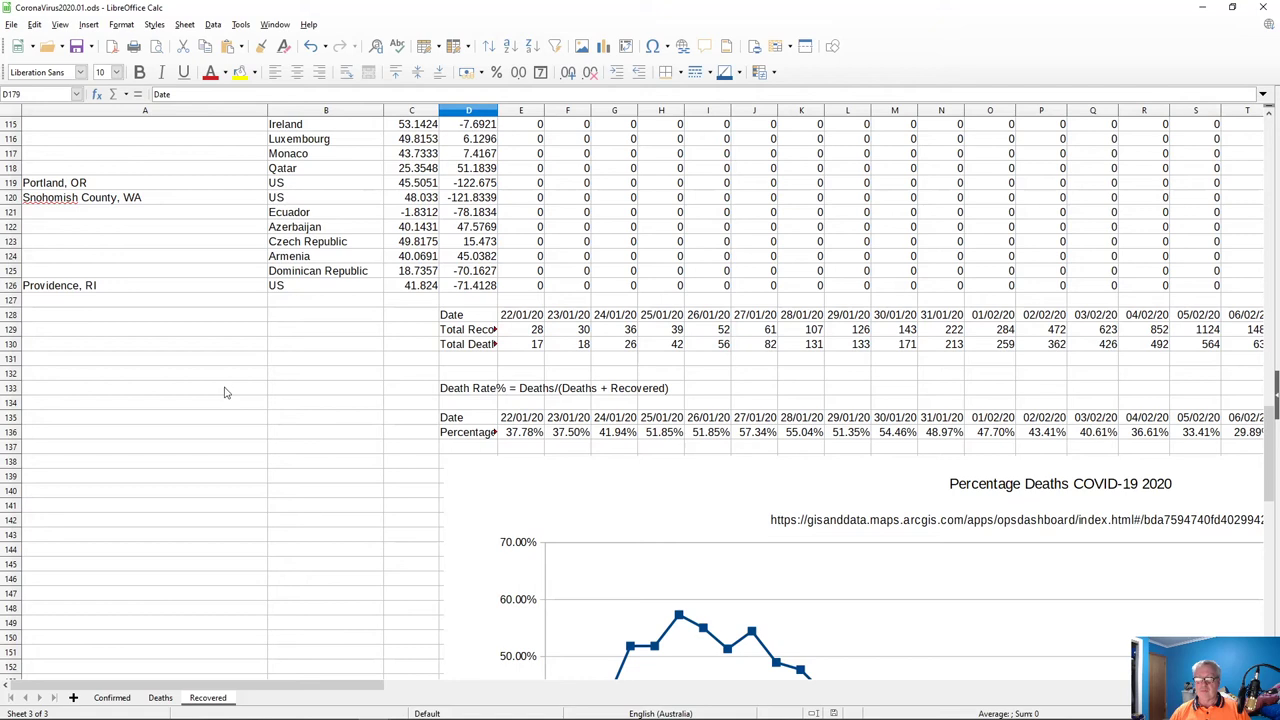
- Insert 25 rows above row 128 of the Recovered sheet, between the country data and the totals table
drag(27, 318, 55, 483)
scroll(63, 526, down, 7)
scroll(64, 526, down, 3)
shift+click(55, 452)
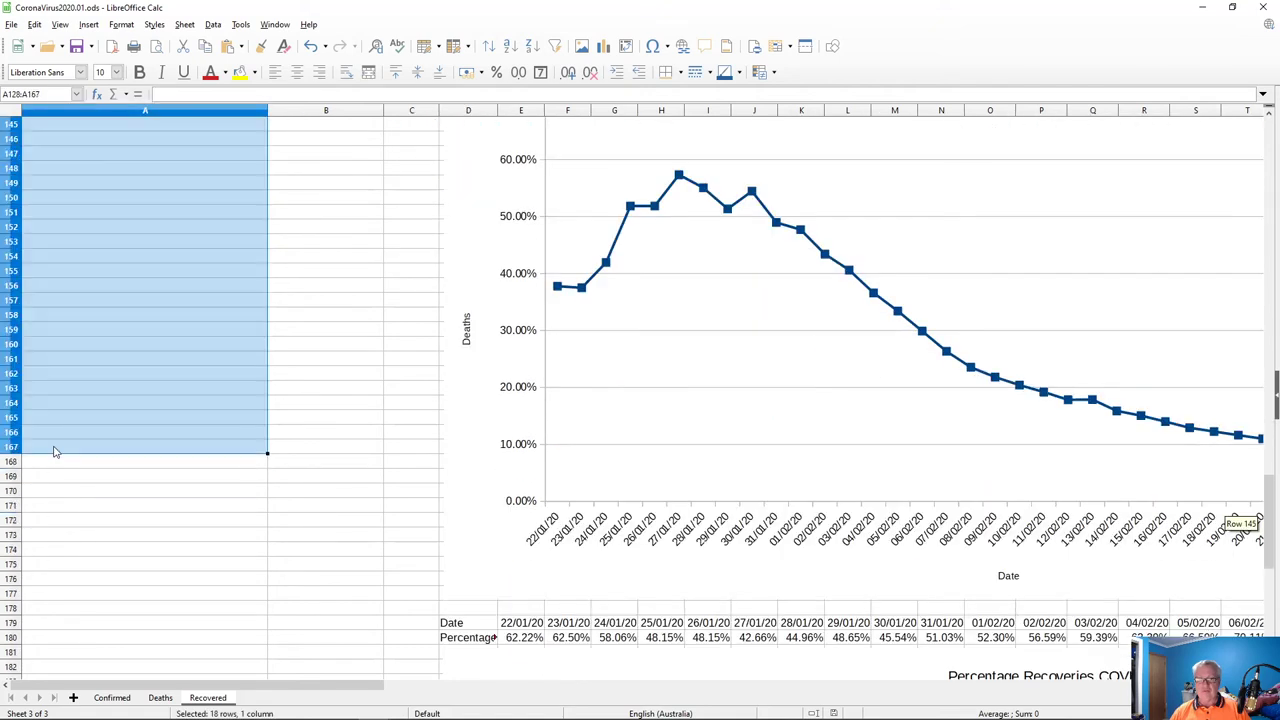
drag(55, 452, 55, 230)
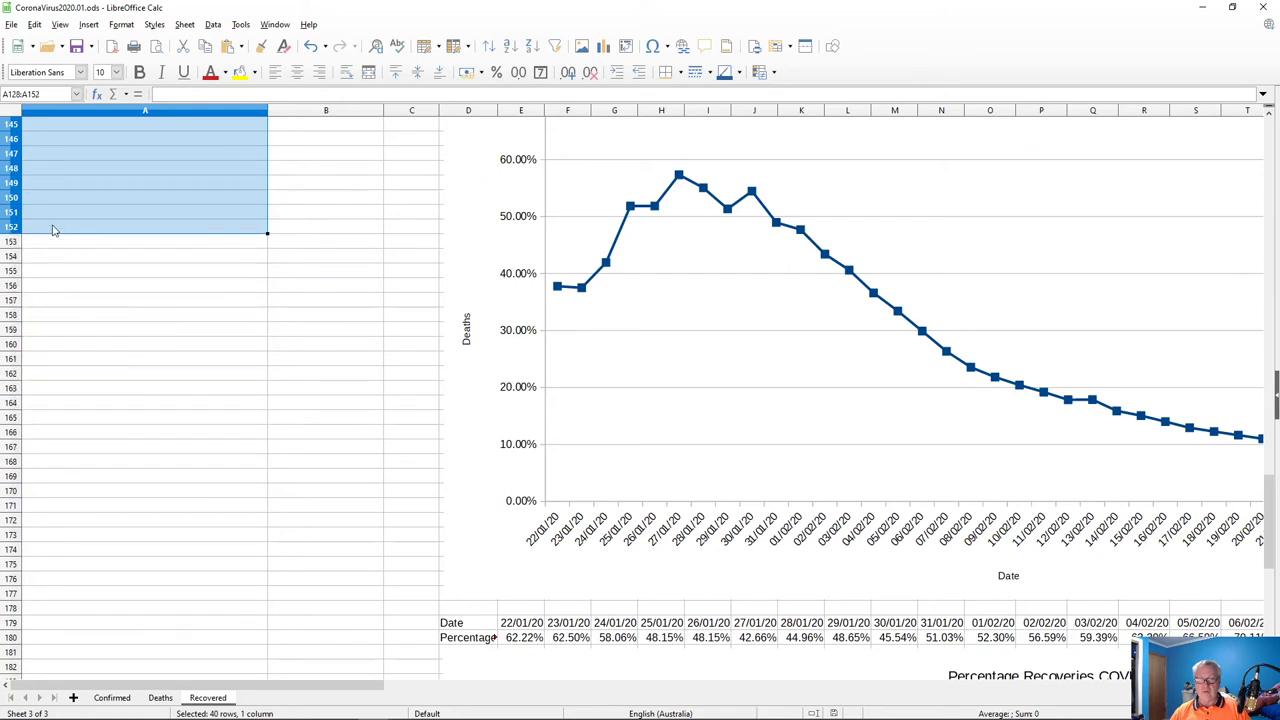
right_click(54, 230)
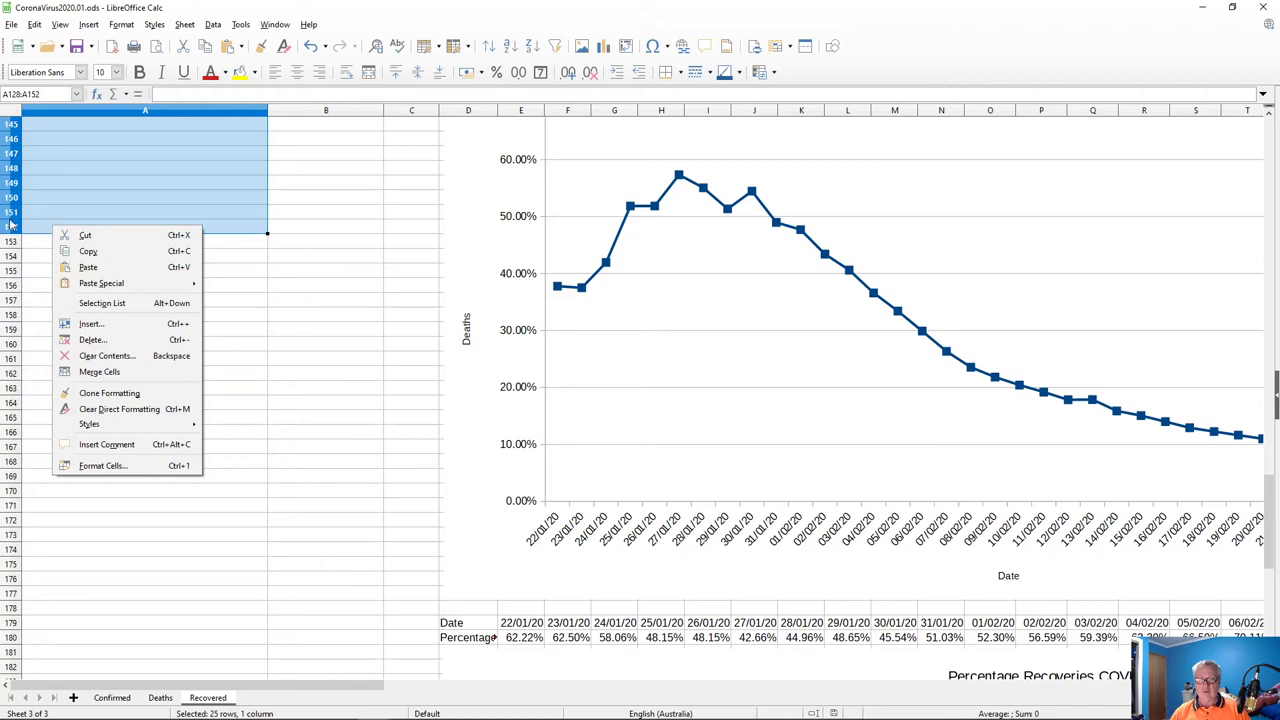
key(Escape)
right_click(11, 215)
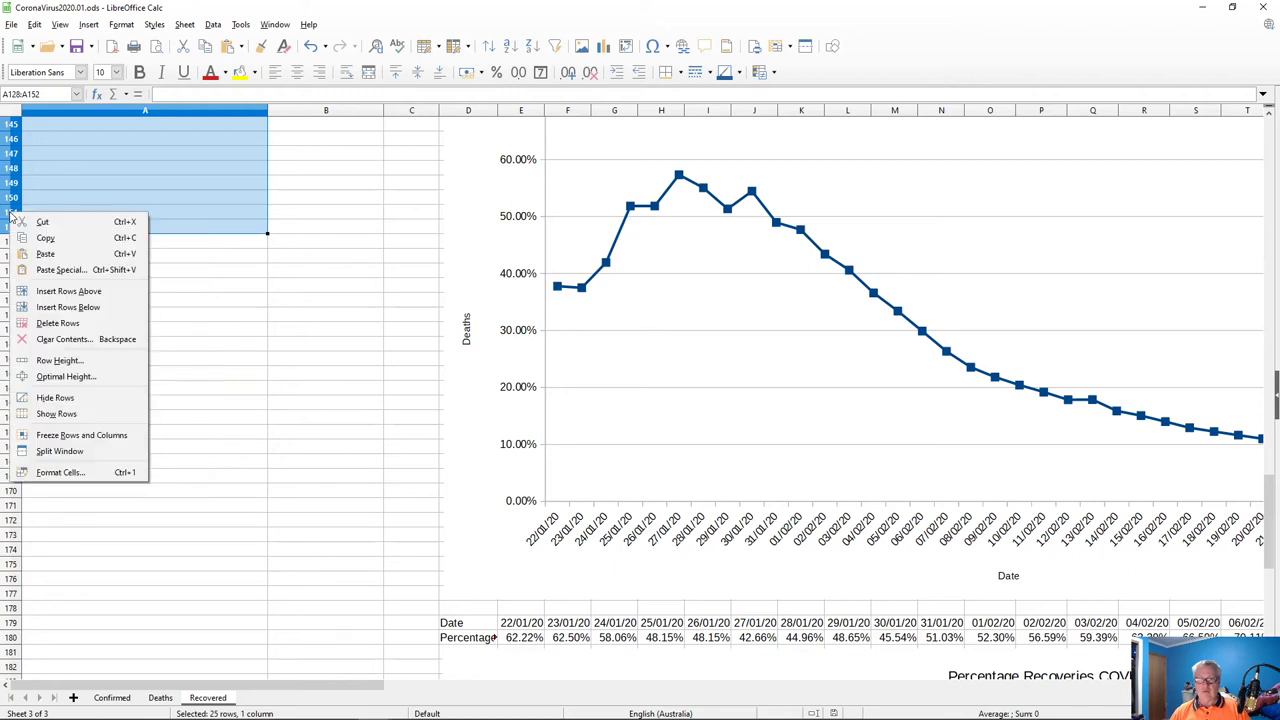
click(46, 291)
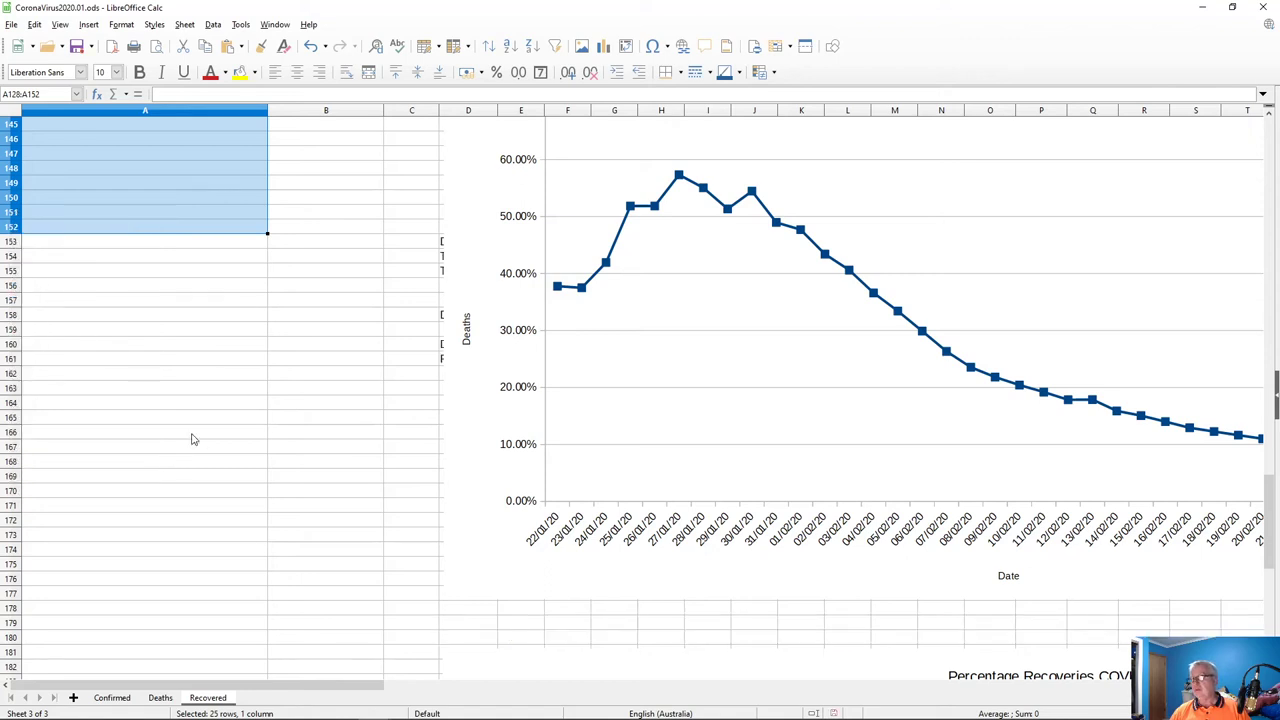
- Move the Percentage Recoveries COVID-19 chart down so it starts just below its percentage table in rows 204–205
scroll(193, 438, down, 20)
scroll(200, 427, up, 10)
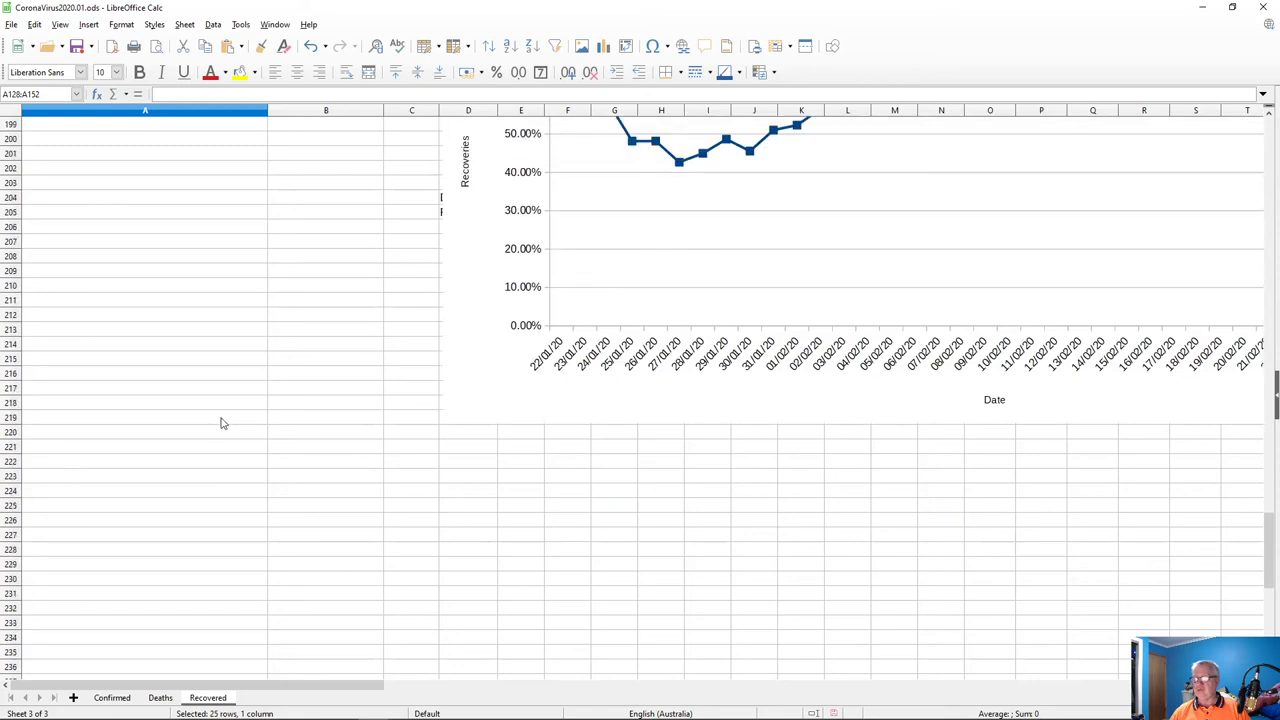
click(464, 265)
mouse_move(463, 277)
mouse_down()
mouse_move(477, 463)
mouse_move(457, 629)
mouse_up()
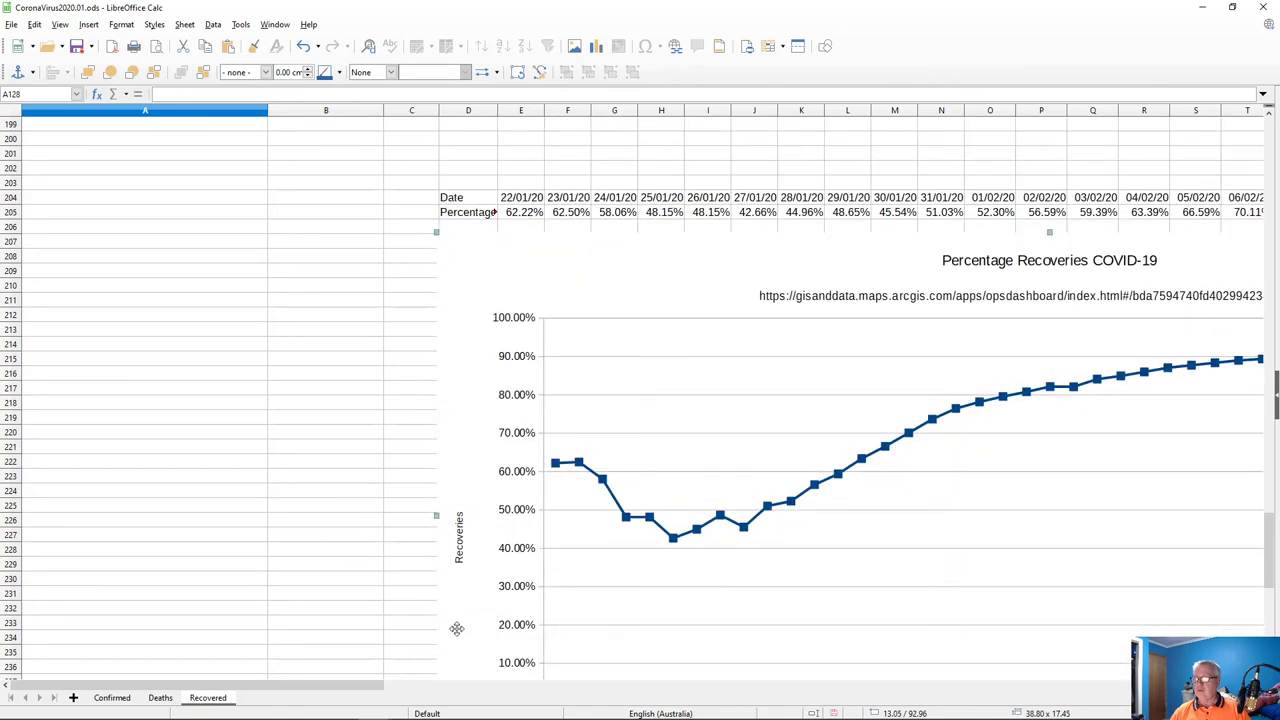
click(460, 220)
click(391, 258)
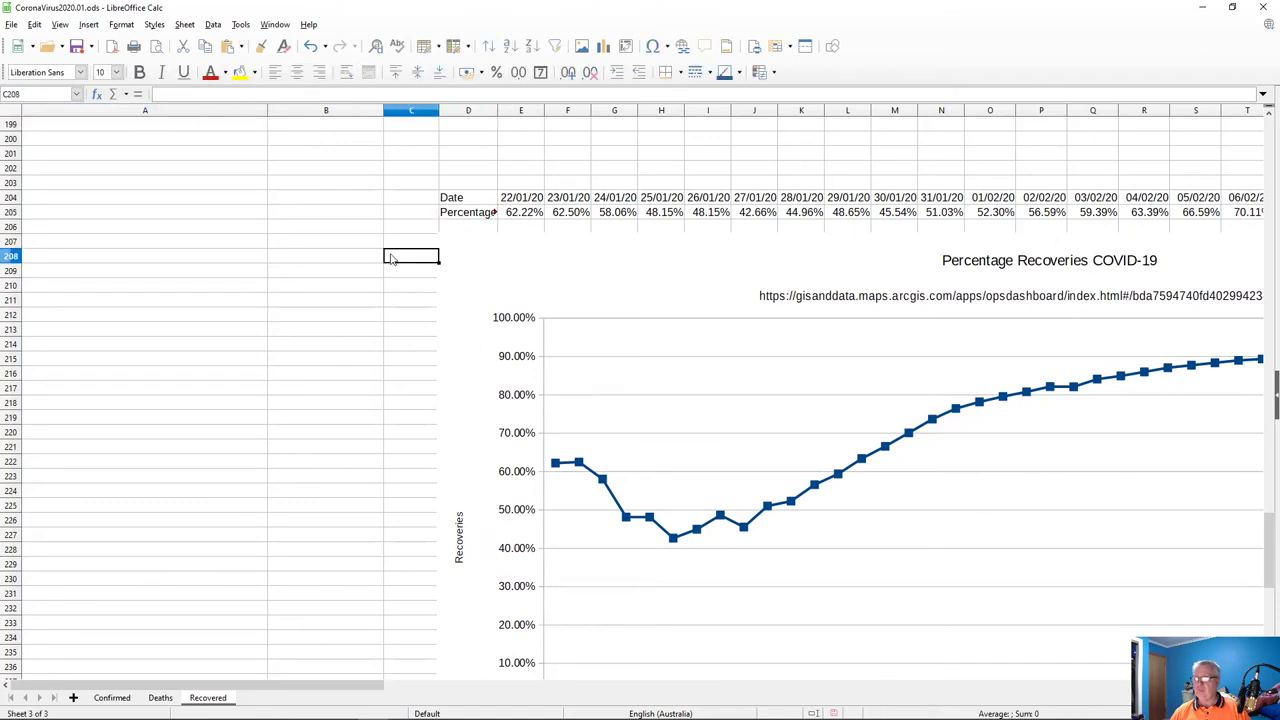
- Move the Percentage Deaths COVID-19 2020 chart down to just below its table in rows 160–161 and check the inserted gap
scroll(392, 235, up, 14)
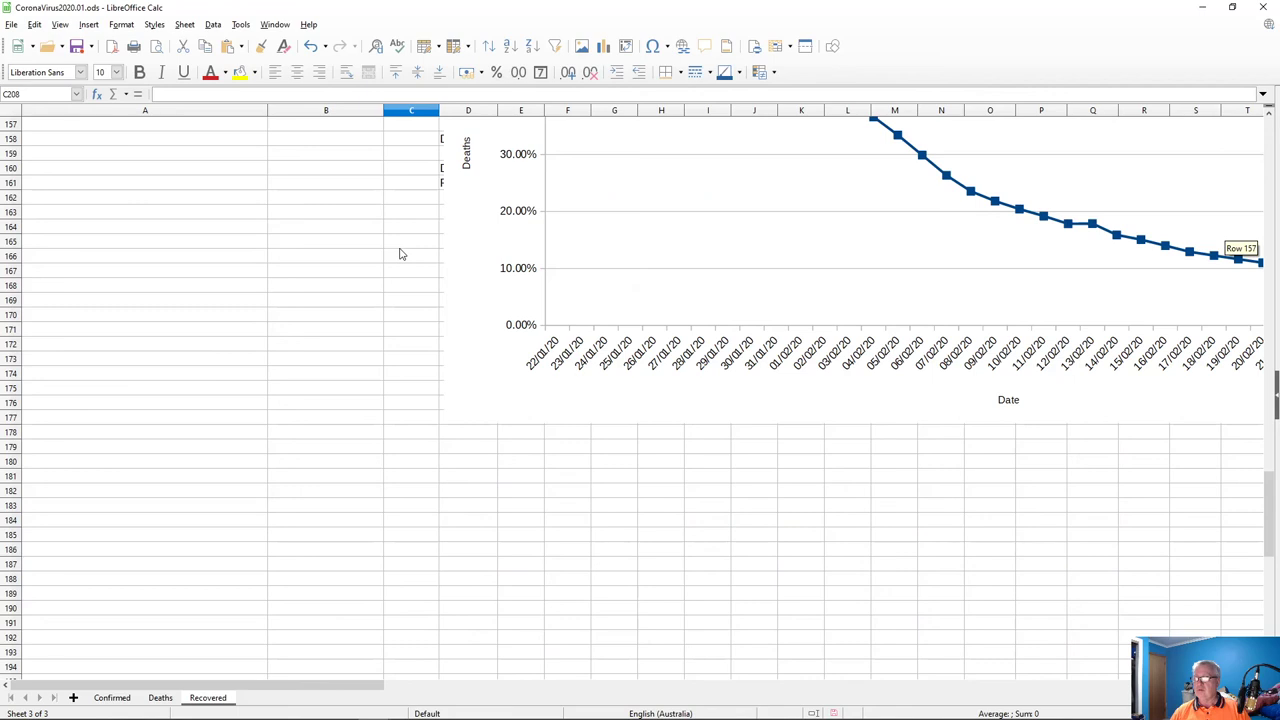
scroll(400, 254, down, 2)
scroll(400, 254, up, 1)
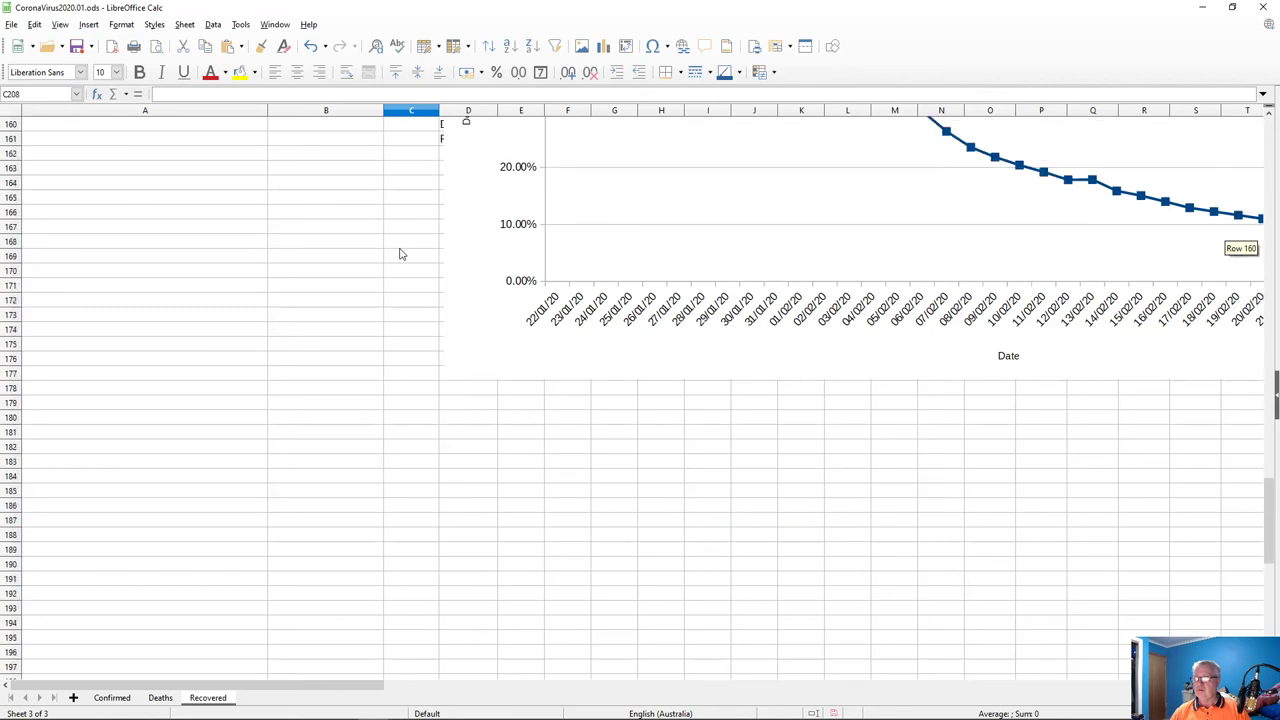
click(475, 168)
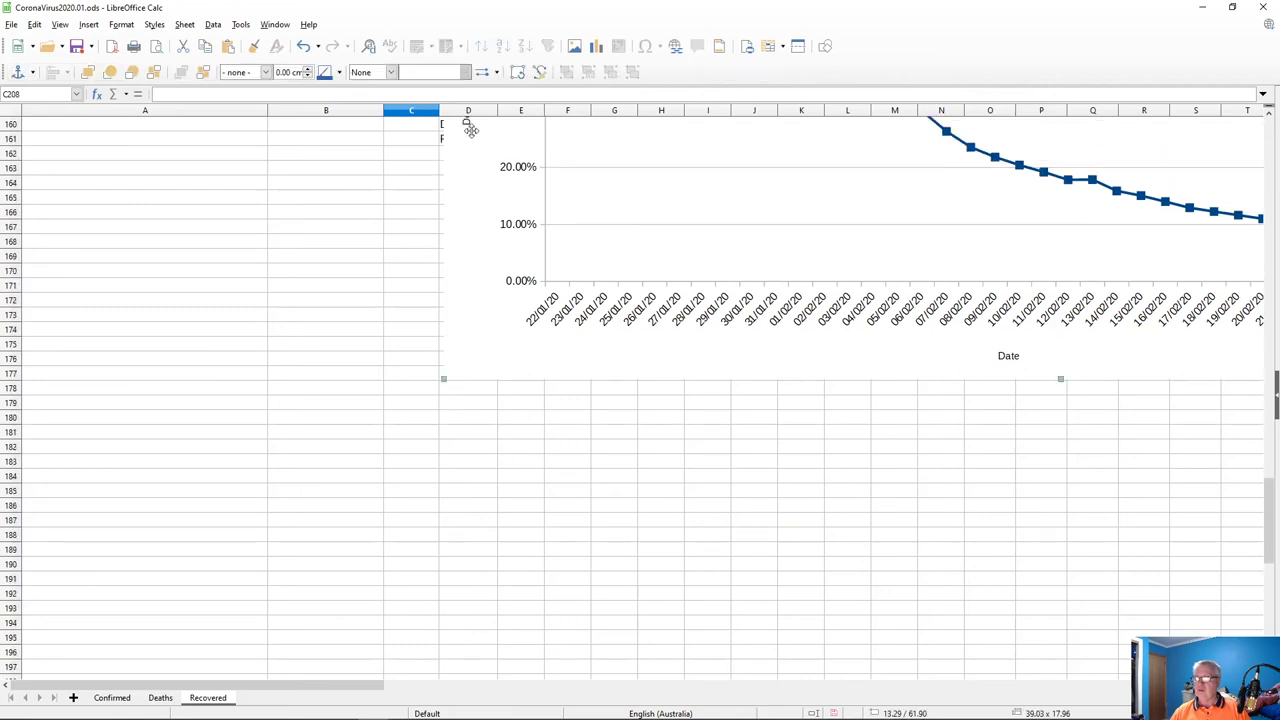
drag(479, 128, 478, 494)
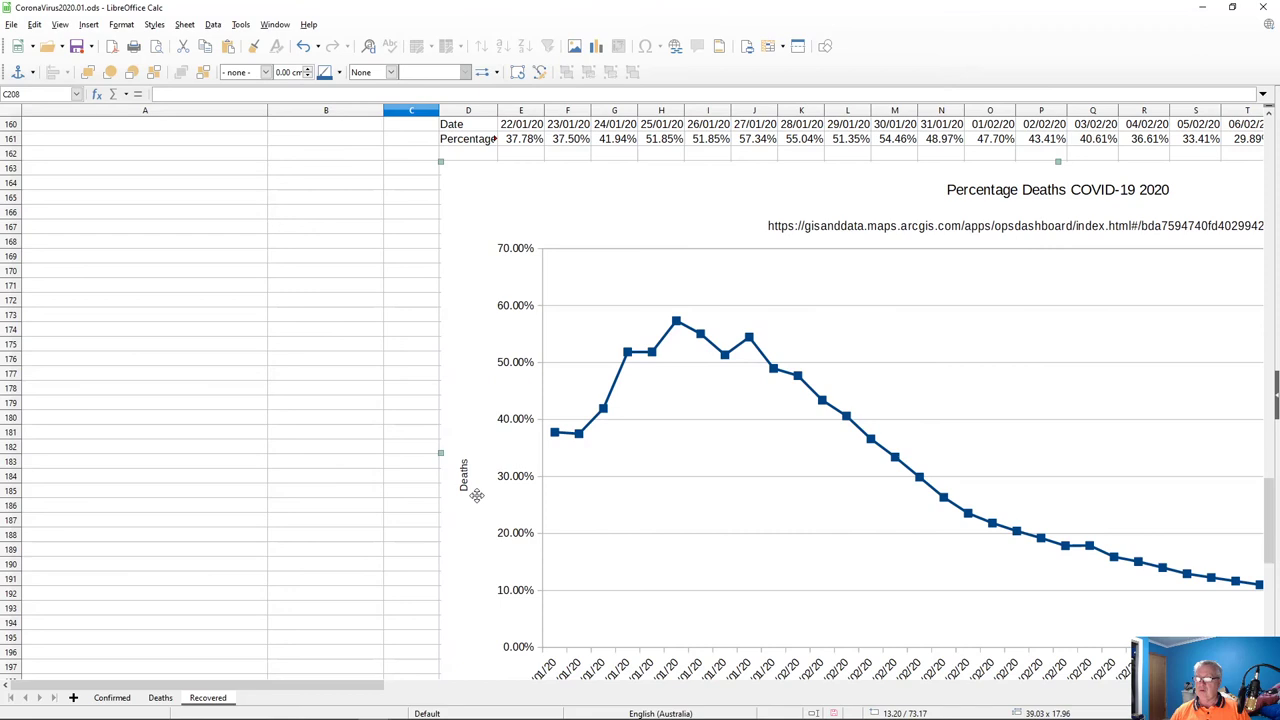
scroll(496, 464, up, 10)
scroll(494, 465, up, 4)
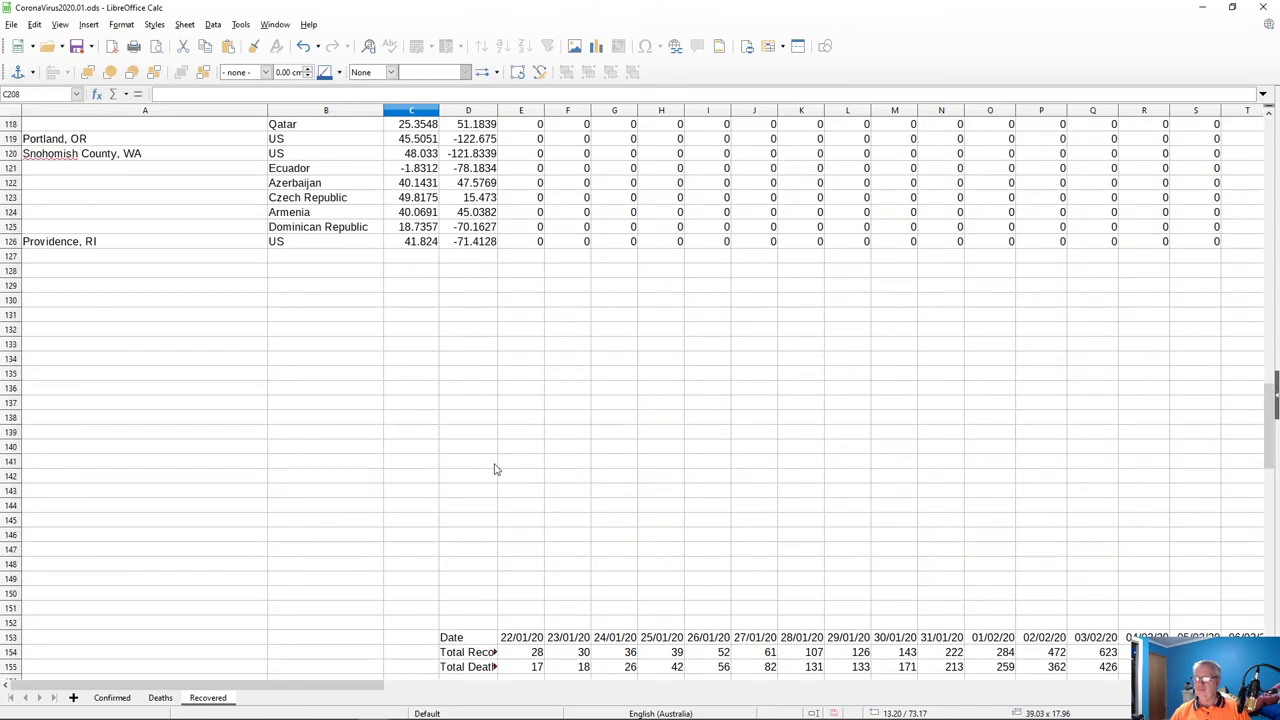
scroll(494, 469, down, 6)
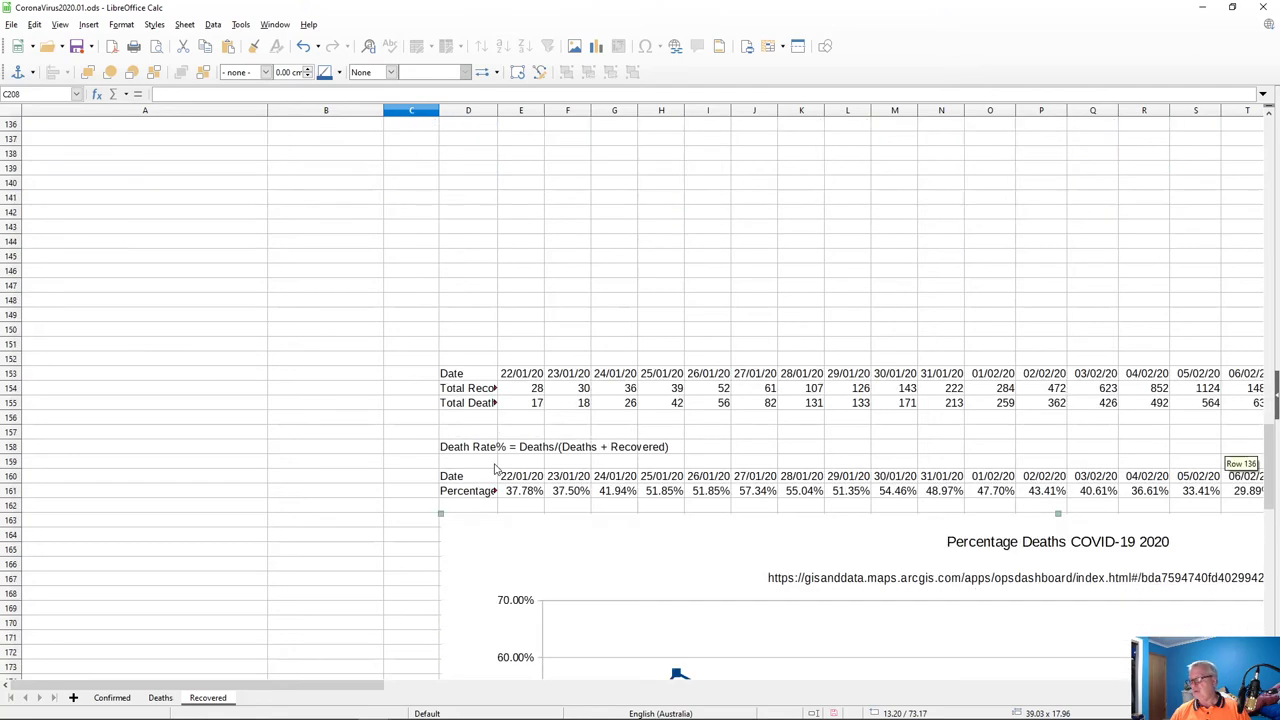
scroll(494, 469, up, 20)
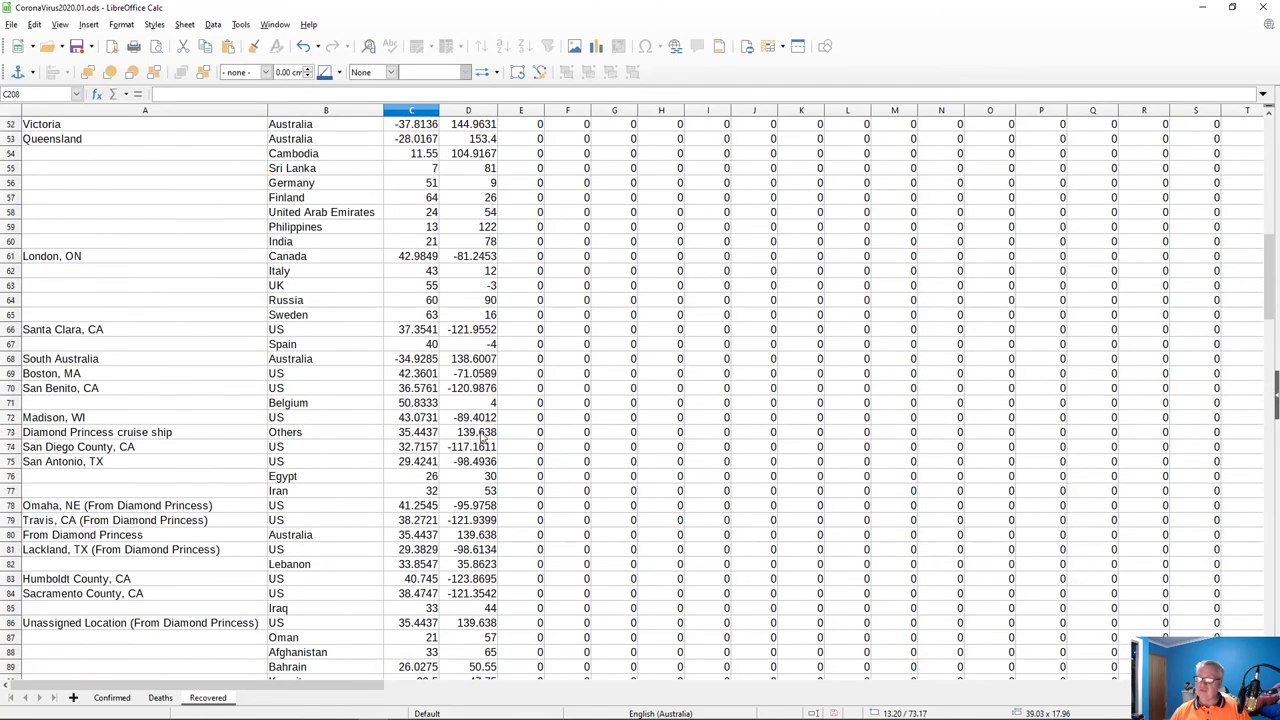
scroll(482, 433, up, 7)
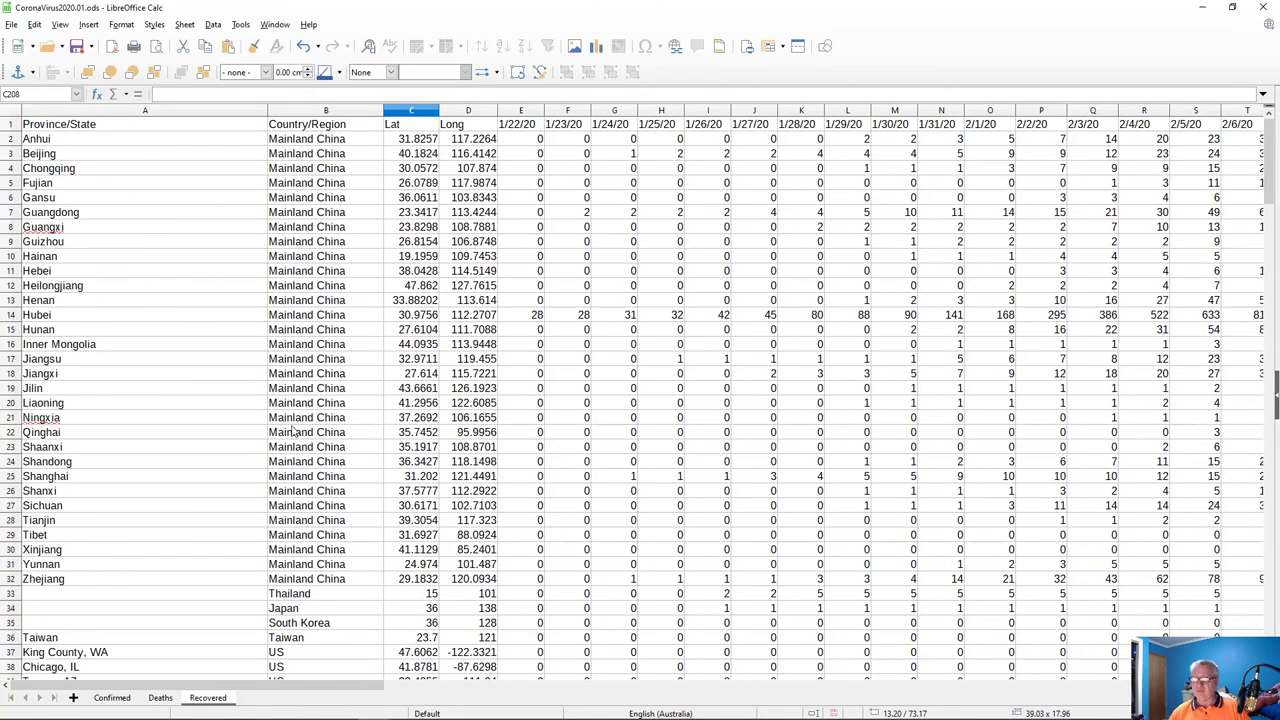
- Close the Deaths CSV and open time_series_19-covid-Recovered.csv from the Corona2020 folder
key(alt+Tab)
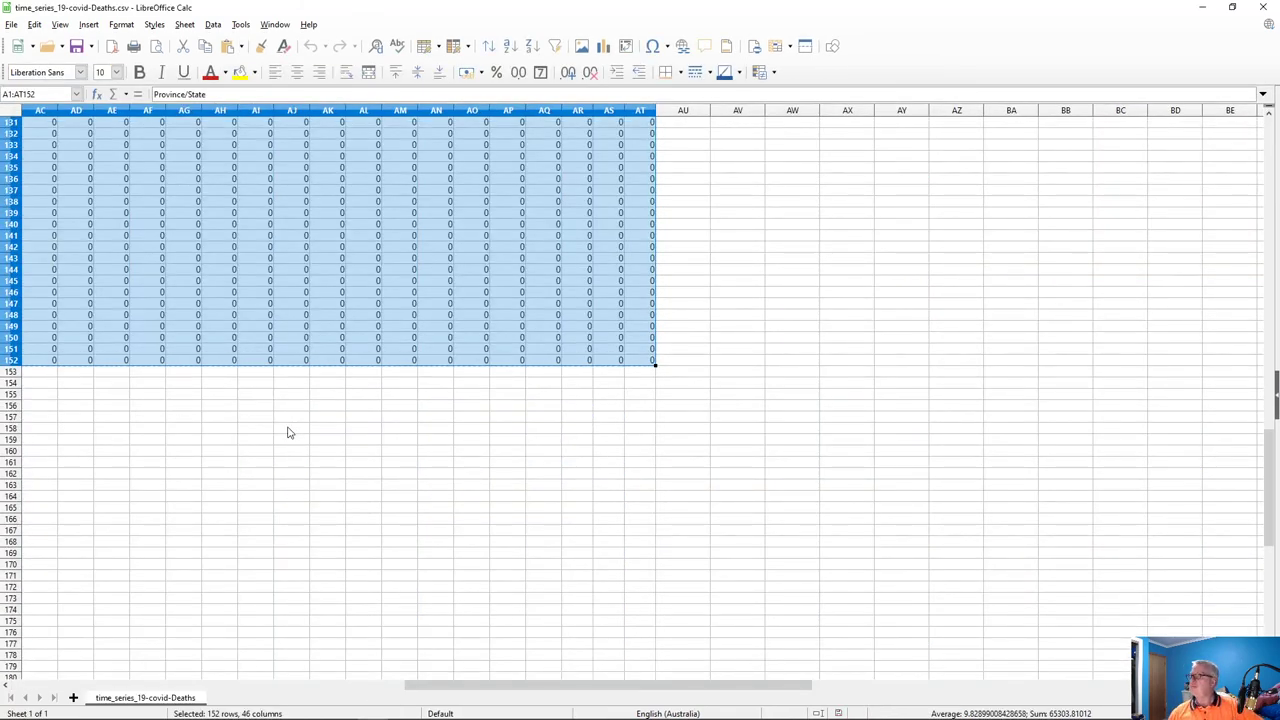
click(1263, 7)
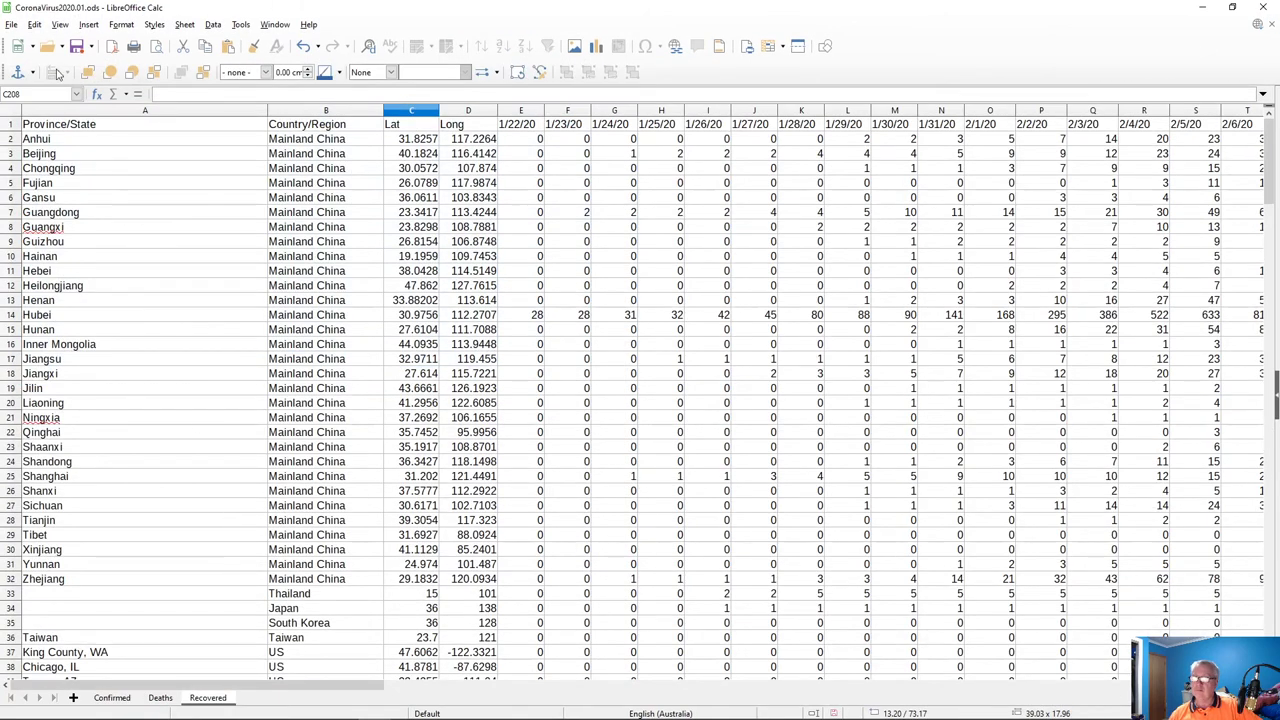
click(47, 46)
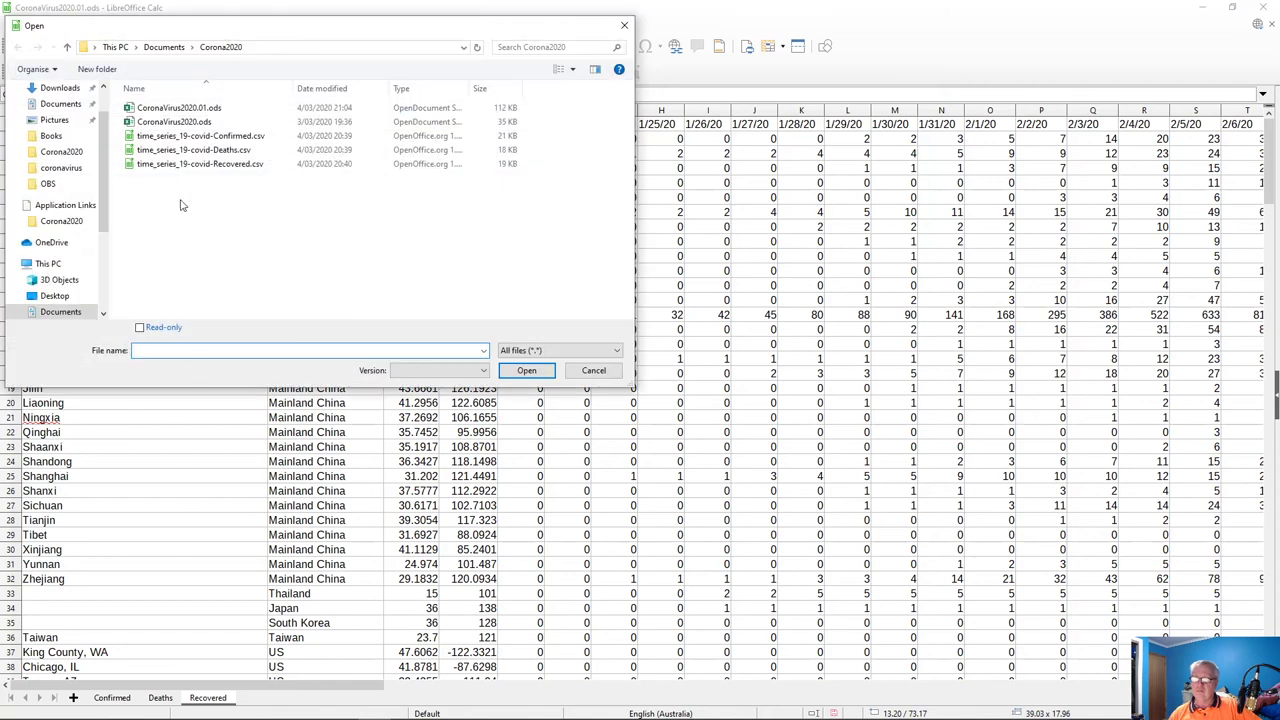
click(210, 164)
click(527, 371)
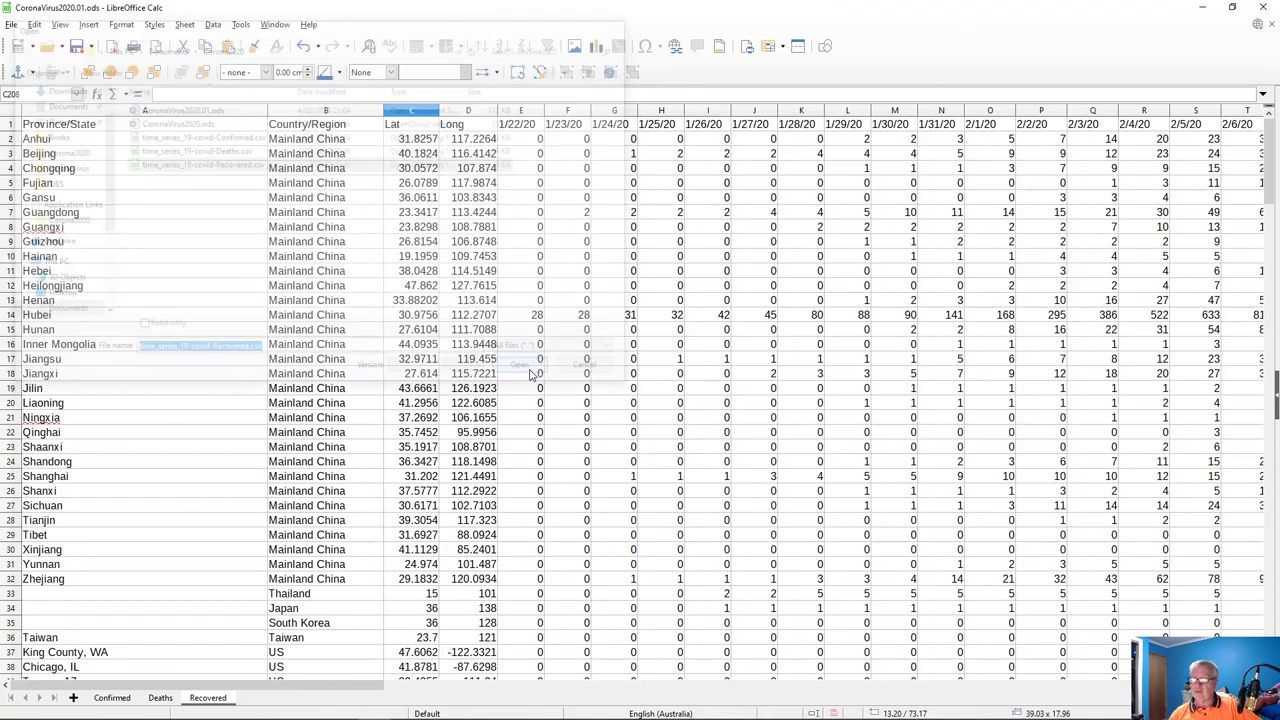
click(714, 533)
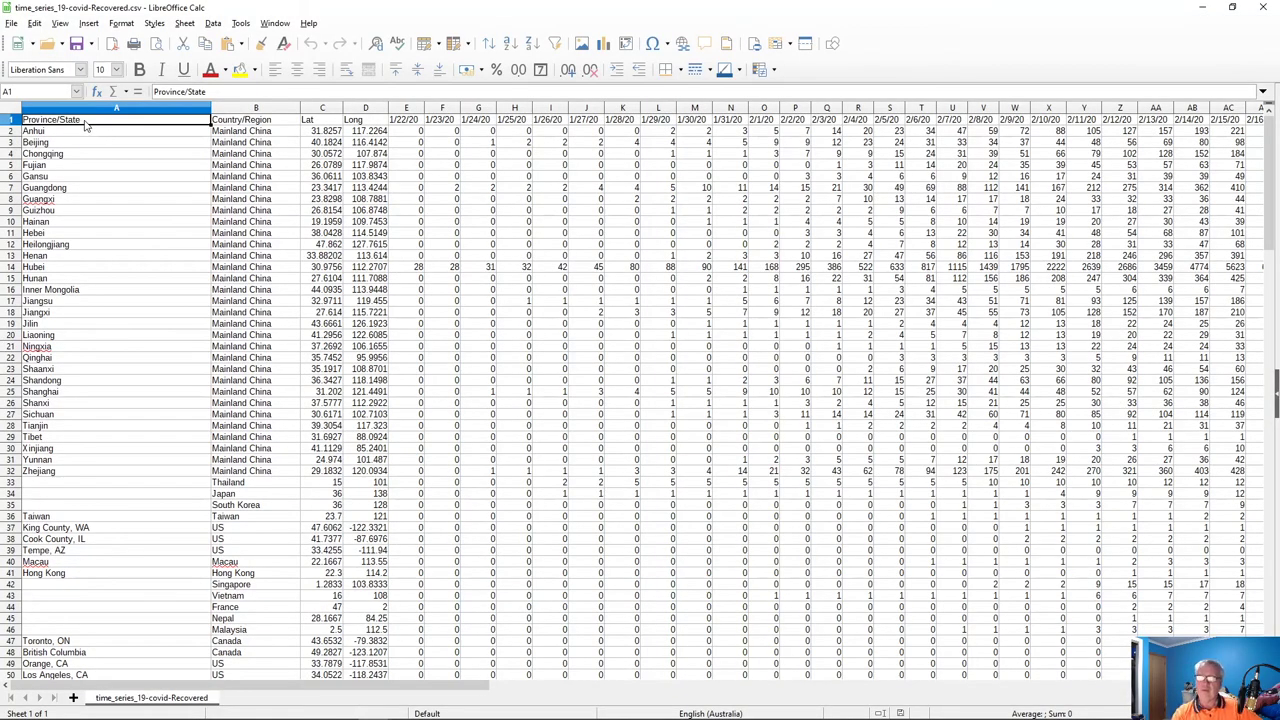
- Copy the recovered data range A1:AT152 from the CSV and switch back to CoronaVirus2020.01.ods
key(ctrl+shift+Right)
key(shift+Down)
key(shift+Down)
key(shift+Down)
key(shift+Down)
key(shift+Down)
key(shift+Down)
key(shift+Down)
key(shift+Down)
key(shift+Down)
key(shift+Down)
key(shift+Down)
key(shift+Down)
key(shift+Down)
key(shift+Down)
key(shift+Down)
key(shift+Down)
key(shift+Down)
key(shift+Down)
key(shift+Down)
key(shift+Down)
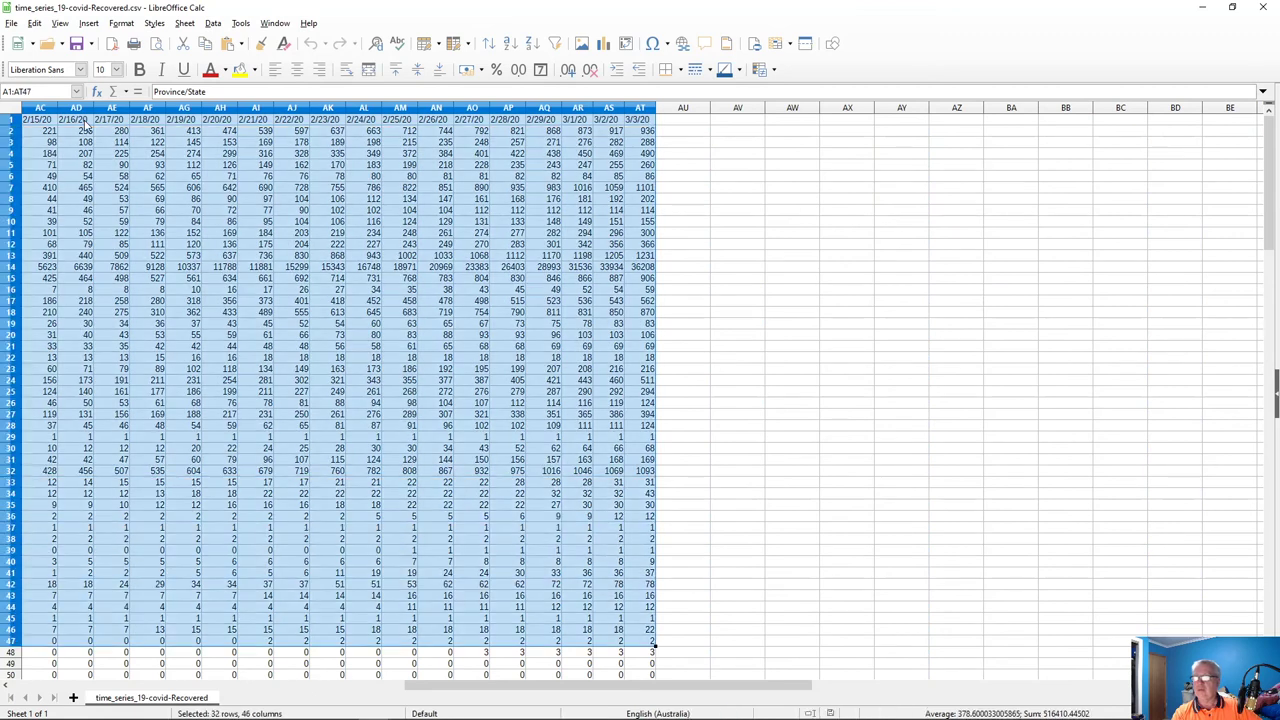
key(shift+Down)
key(shift+Down)
key(shift+Down)
key(shift+Down)
key(shift+Down)
key(shift+Down)
key(shift+Down)
key(shift+Down)
key(shift+Down)
key(shift+Down)
key(shift+Down)
key(shift+Down)
key(shift+Down)
key(shift+Down)
key(shift+Down)
key(shift+Down)
key(shift+Down)
key(shift+Down)
key(shift+Down)
key(shift+Down)
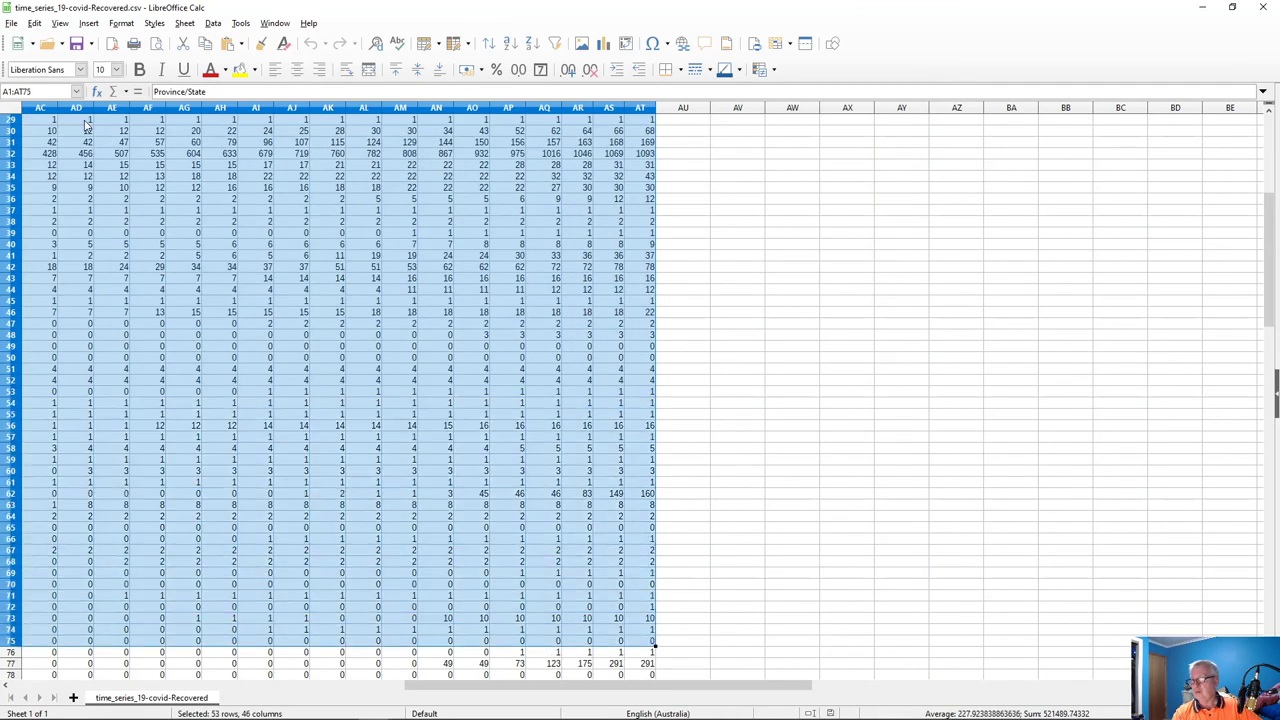
key(shift+Down)
key(shift+Down)
key(shift+Down)
key(shift+Down)
key(shift+Down)
key(shift+Down)
key(shift+Down)
key(shift+Down)
key(shift+Down)
key(shift+Down)
key(shift+Down)
key(shift+Down)
key(shift+Down)
key(shift+Down)
key(shift+Down)
key(shift+Down)
key(shift+Down)
key(shift+Down)
key(shift+Down)
key(shift+Down)
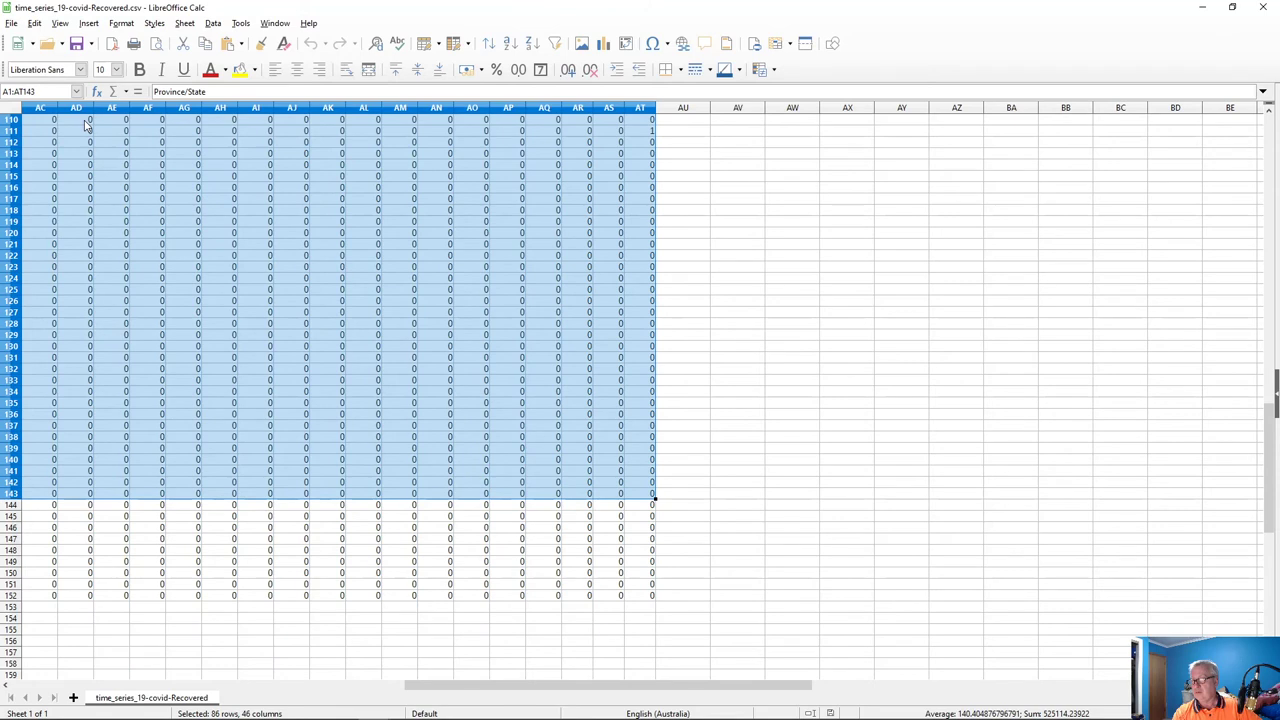
key(shift+Down)
key(shift+Down)
key(shift+Down)
key(shift+Down)
key(shift+Down)
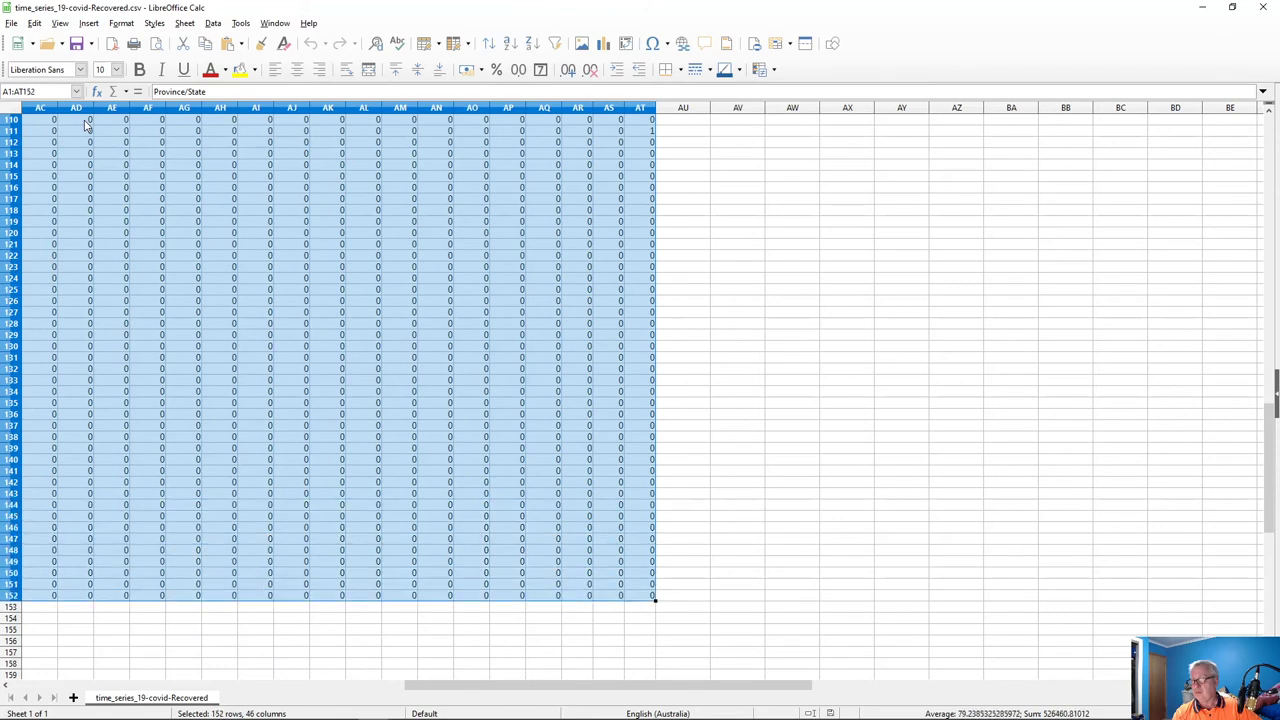
key(ctrl+c)
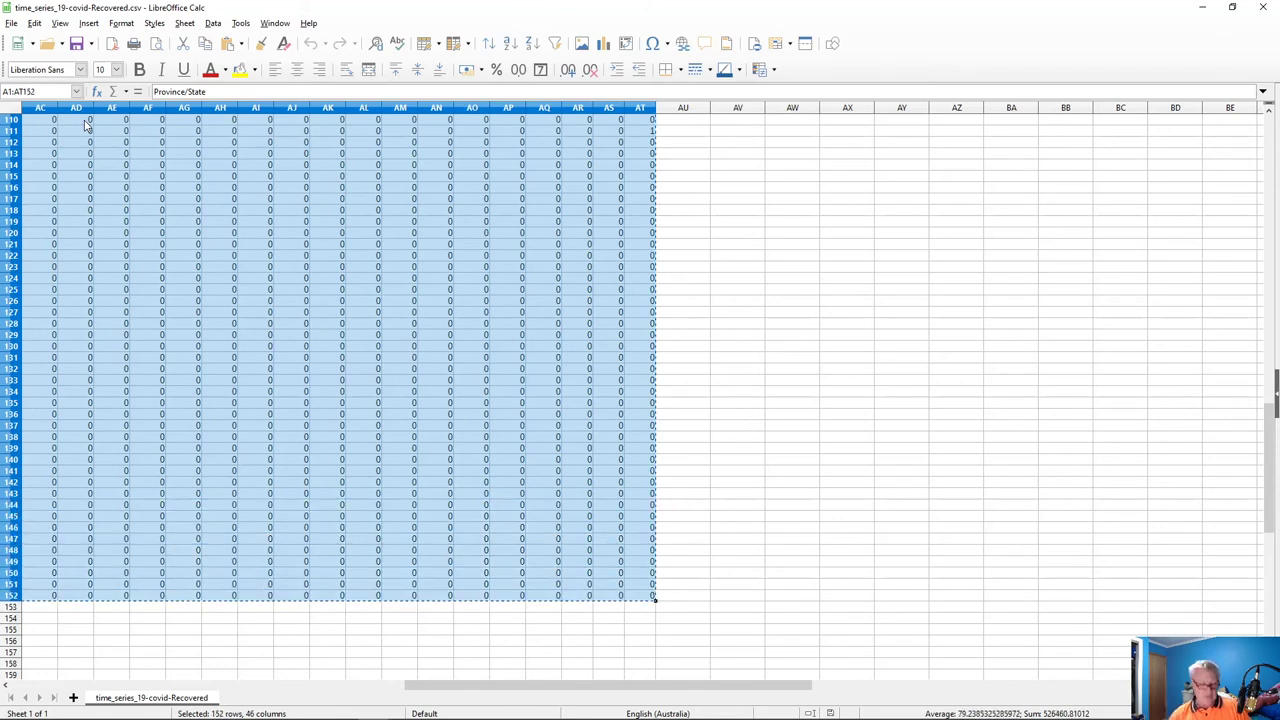
key(alt+Tab)
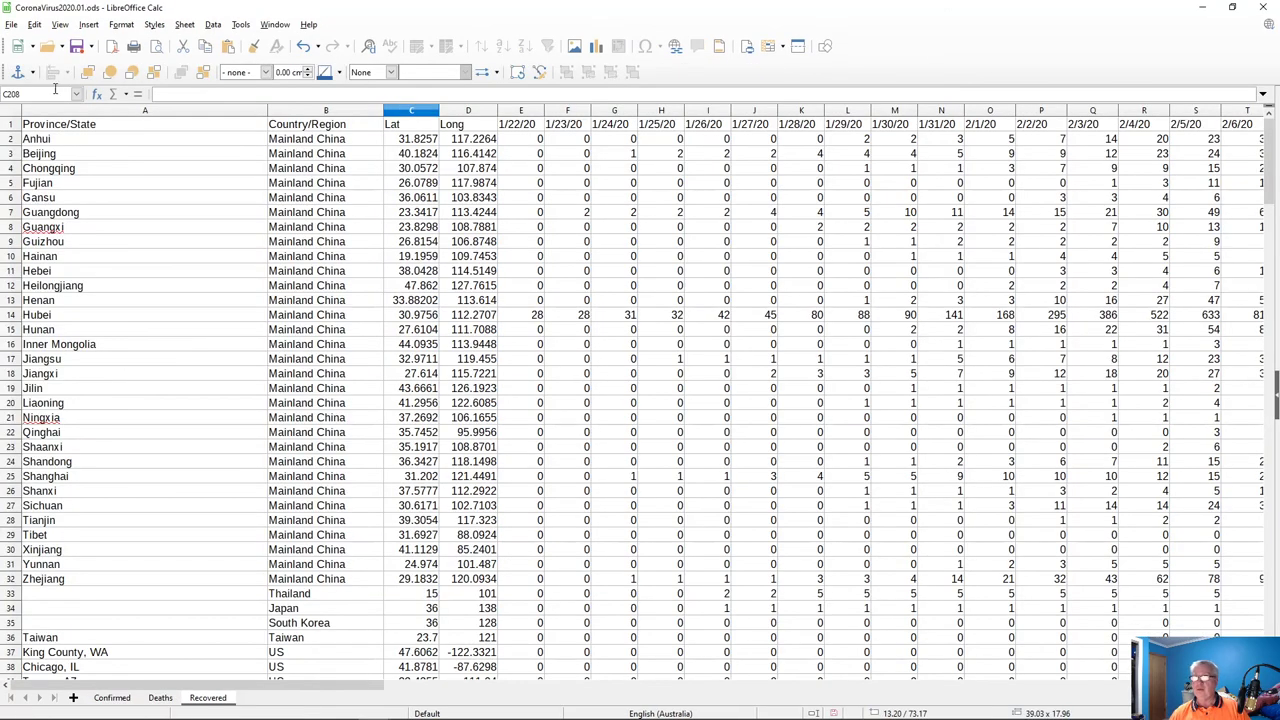
- Paste the copied CSV data into the Recovered sheet starting at A1, overwriting the existing data
click(58, 127)
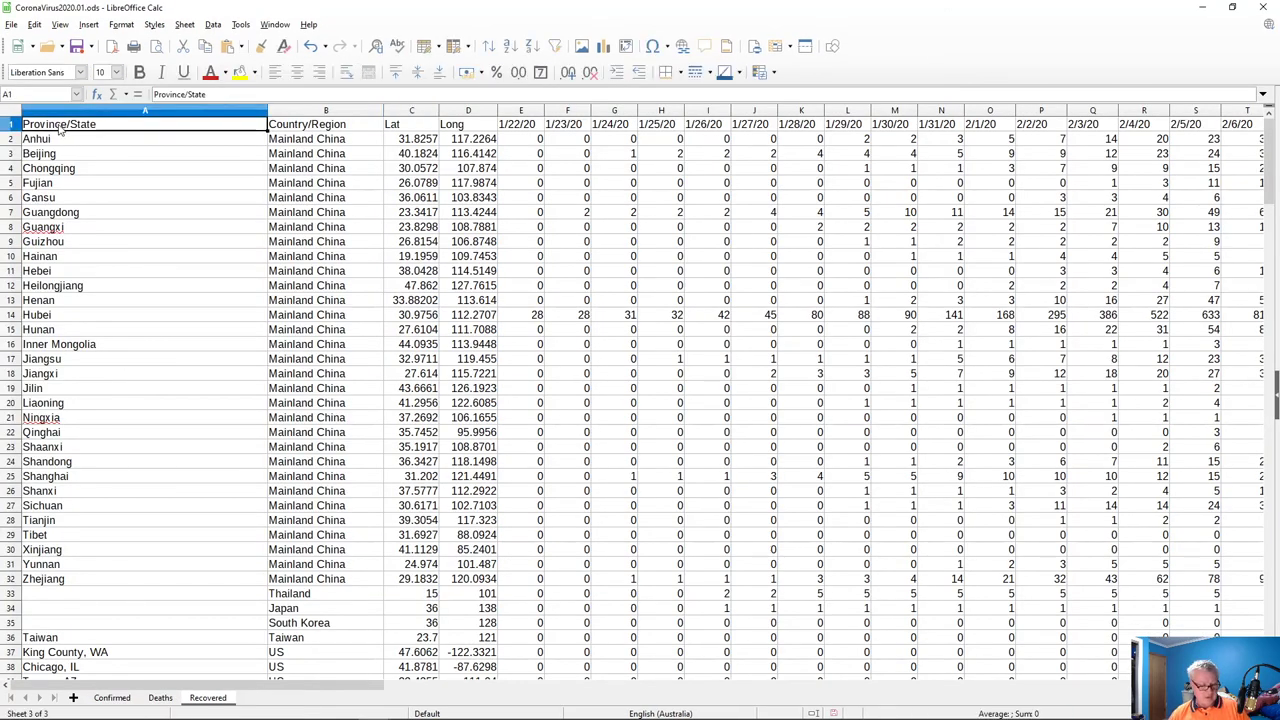
key(ctrl+v)
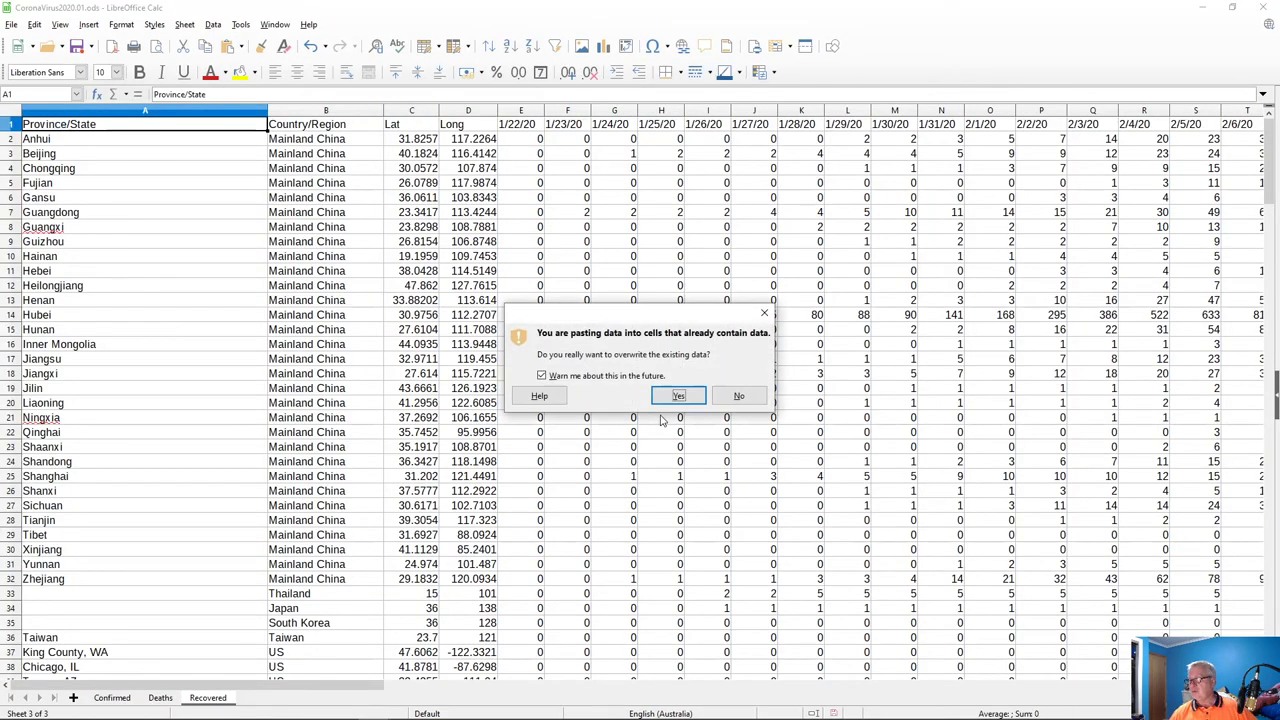
click(678, 395)
scroll(494, 430, down, 9)
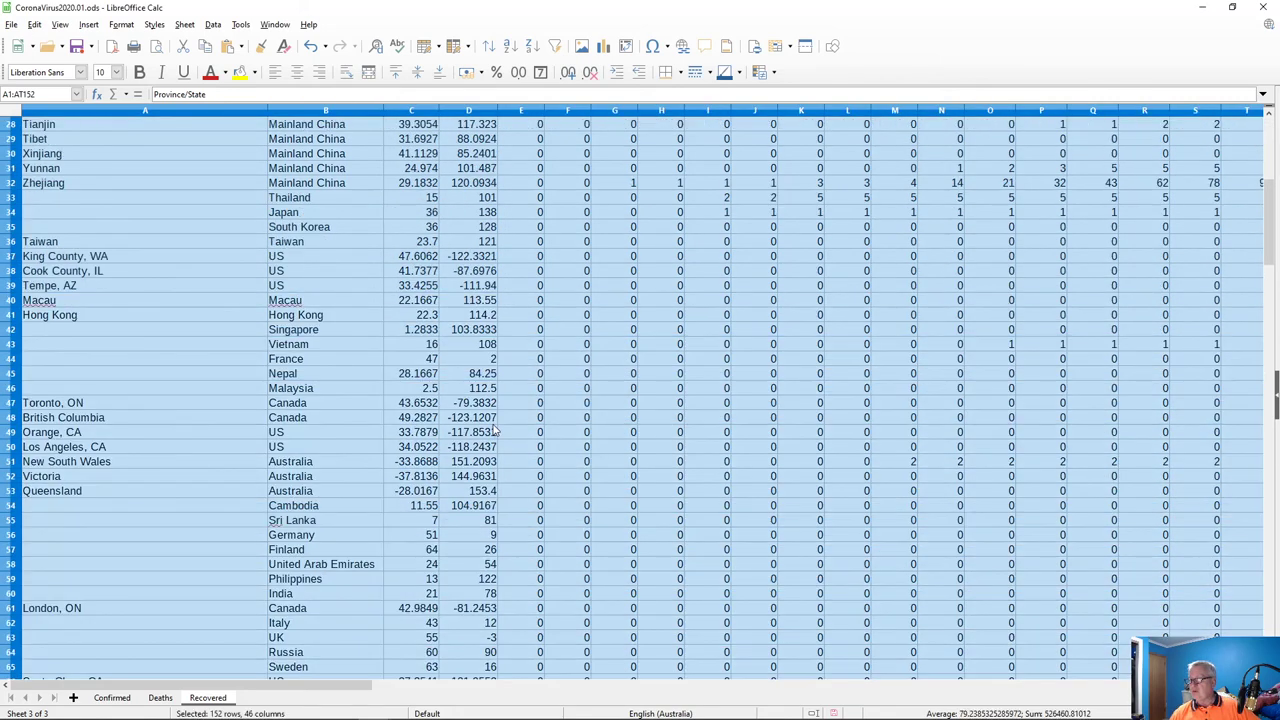
scroll(494, 430, down, 20)
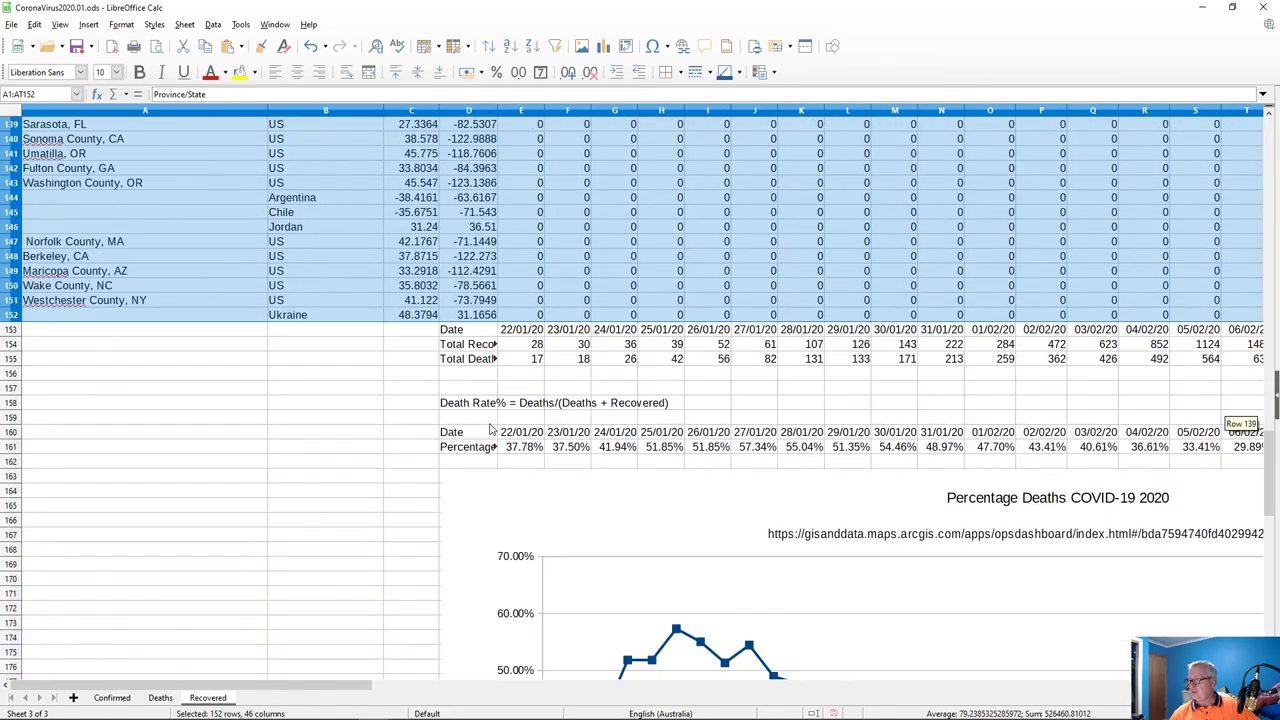
scroll(490, 430, up, 1)
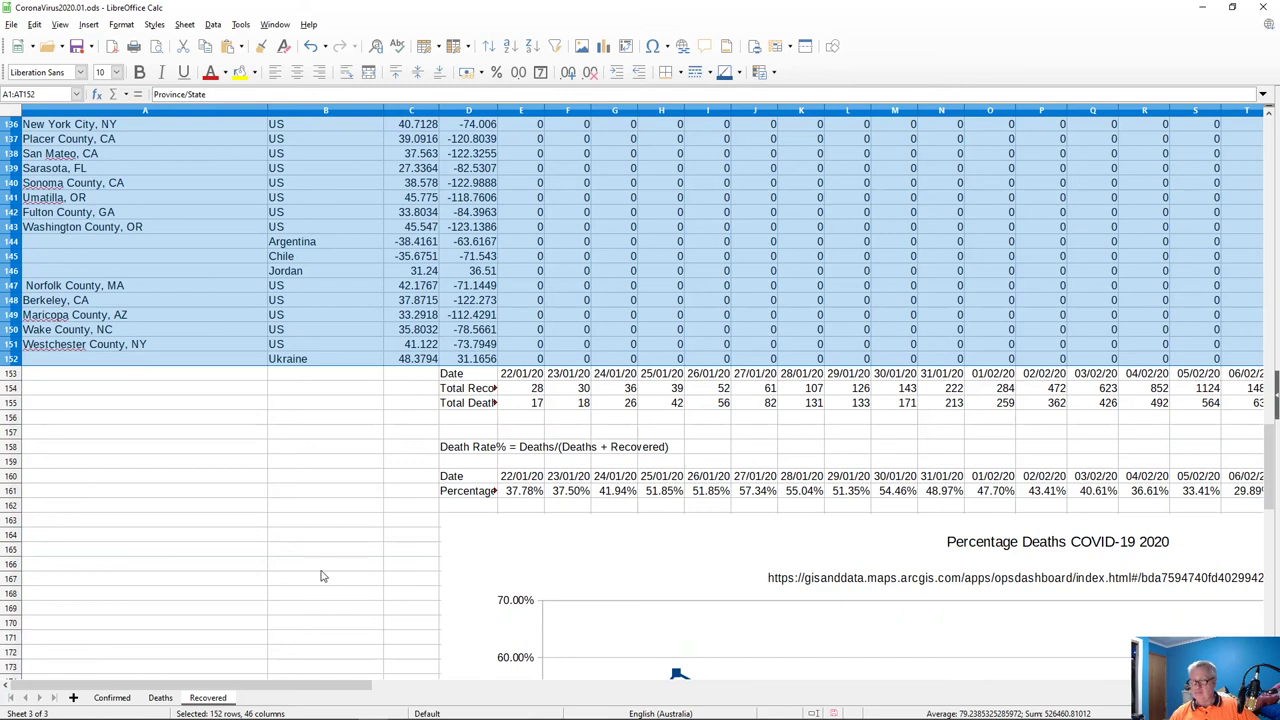
- Copy the 01/03/20 column of totals and death percentages, AR153:AR161, on the Recovered sheet
drag(111, 686, 558, 688)
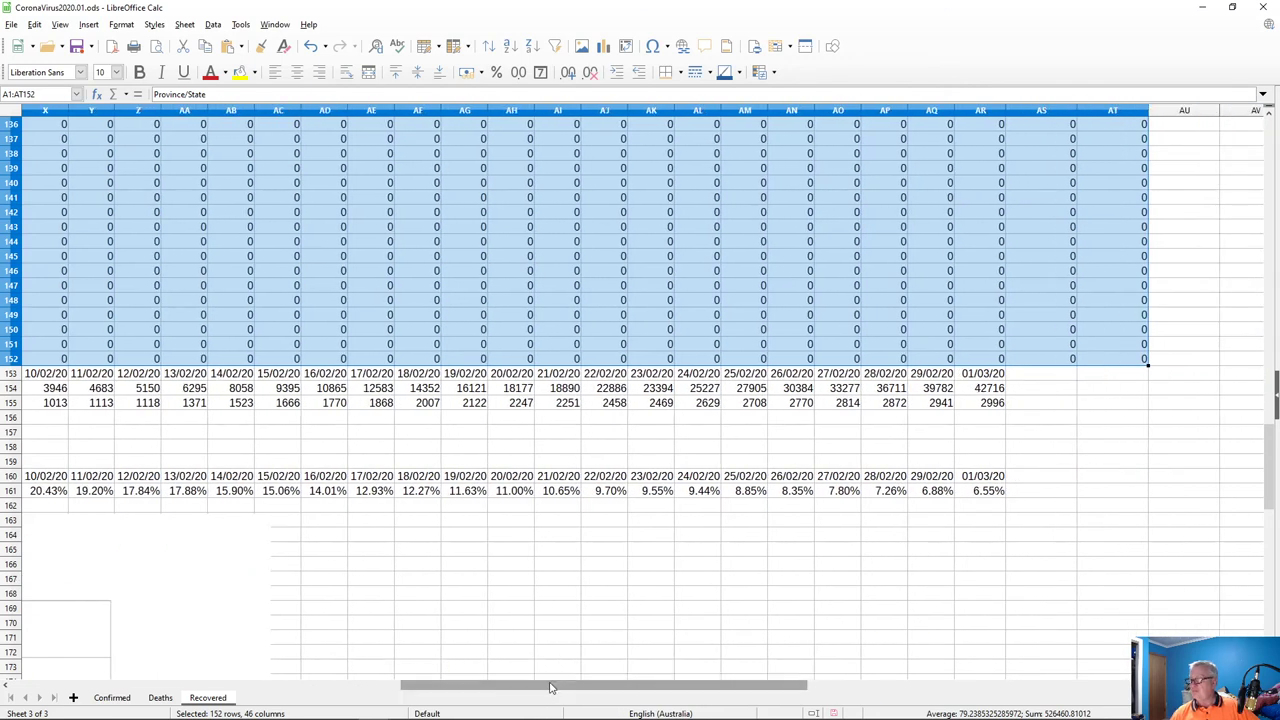
scroll(618, 651, down, 15)
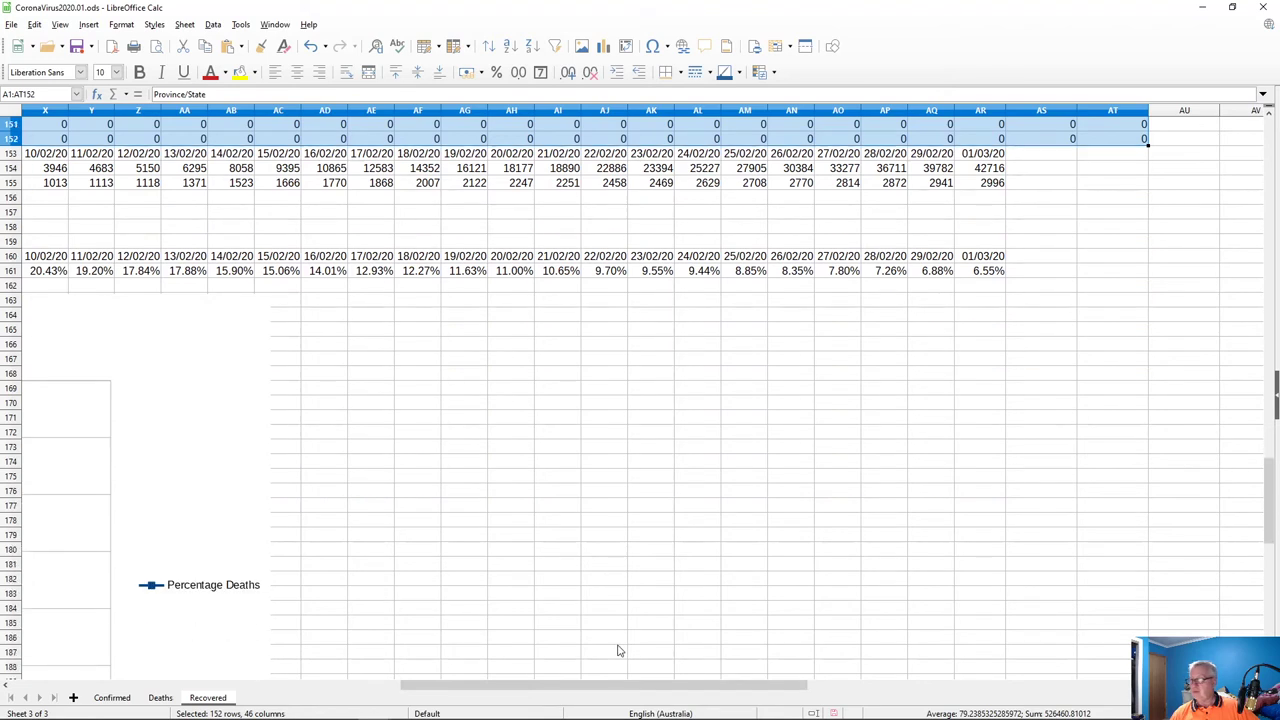
scroll(618, 651, up, 16)
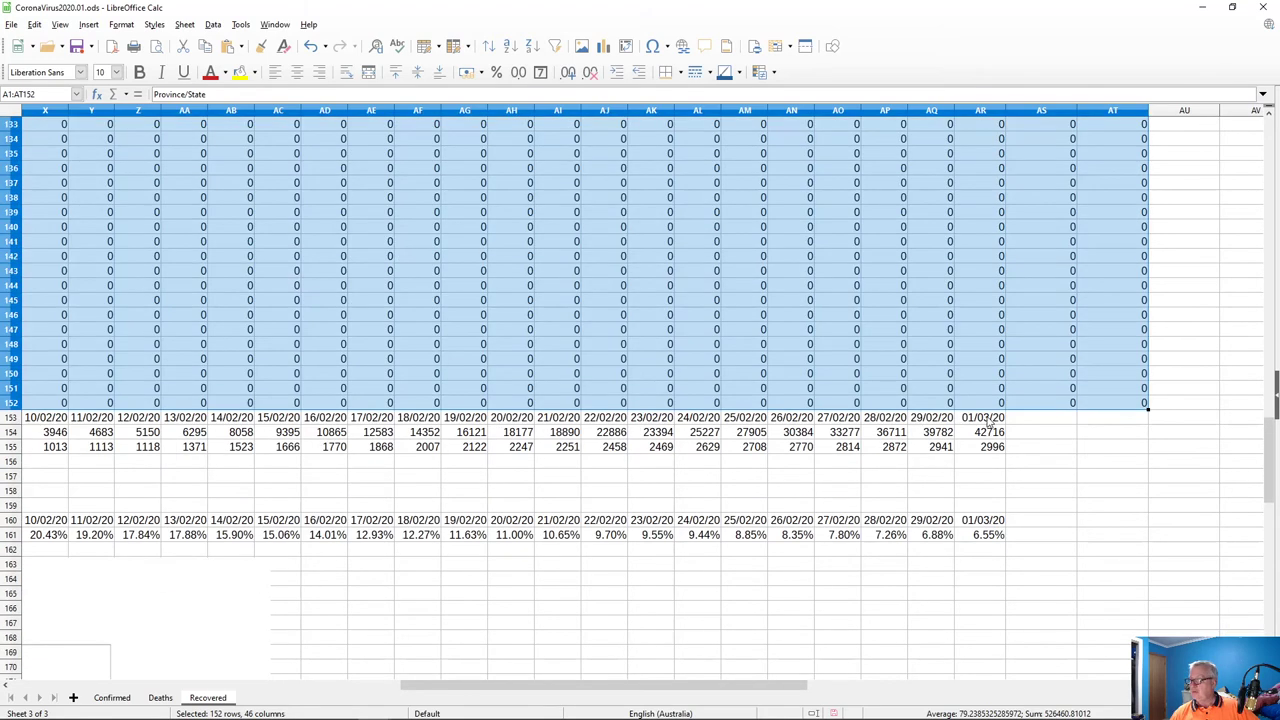
click(988, 419)
key(shift+Right)
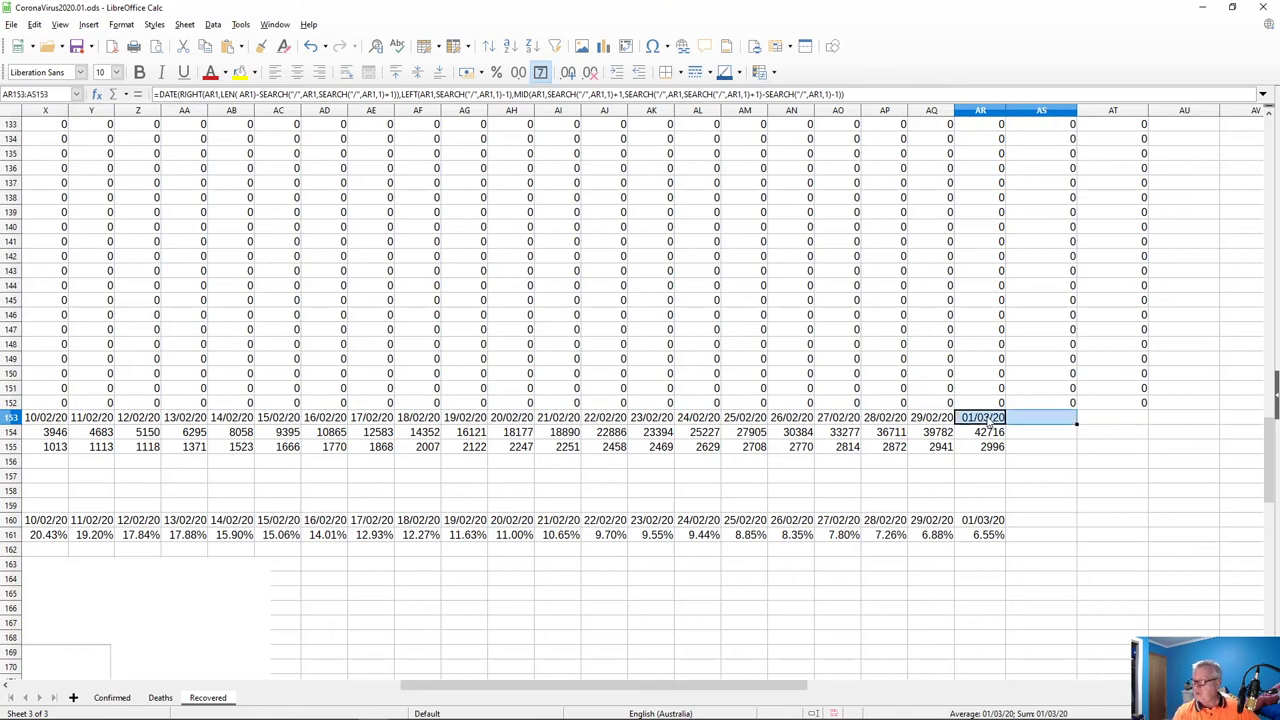
key(shift+Right)
key(shift+Left)
key(shift+Left)
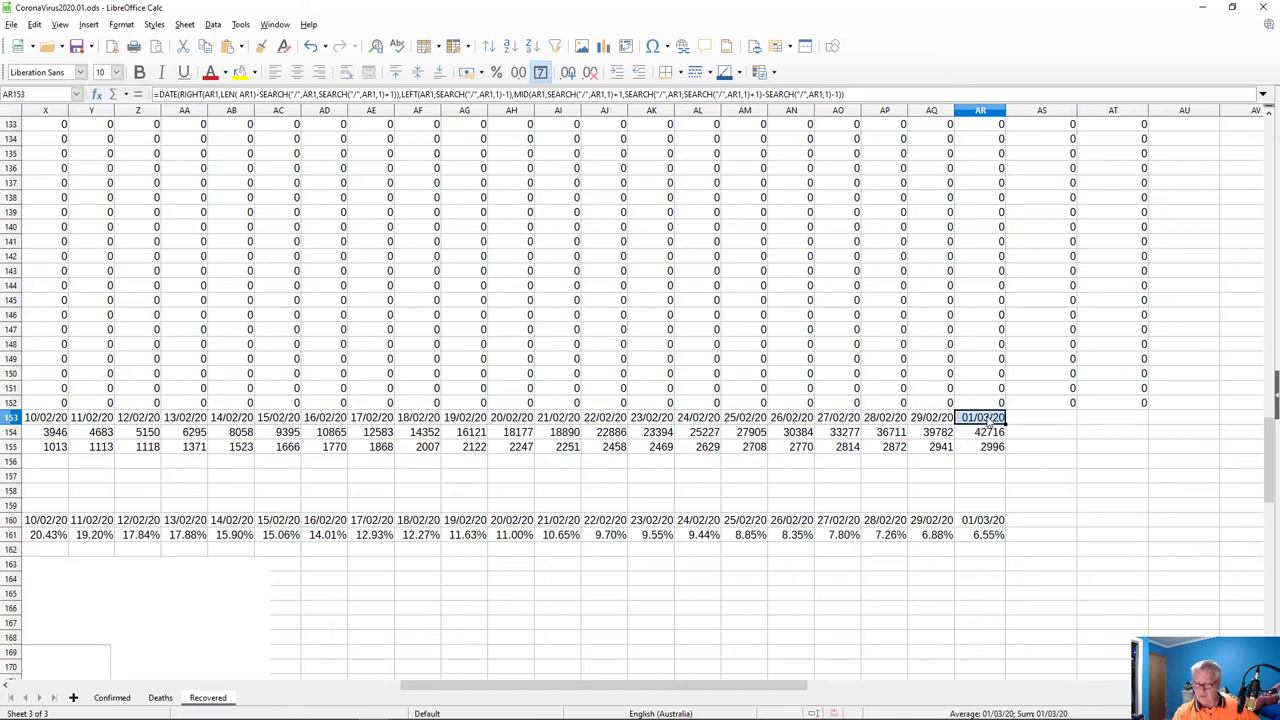
key(shift+Down)
key(shift+Down)
key(shift+Down)
key(shift+Down)
key(shift+Down)
key(shift+Down)
key(shift+Down)
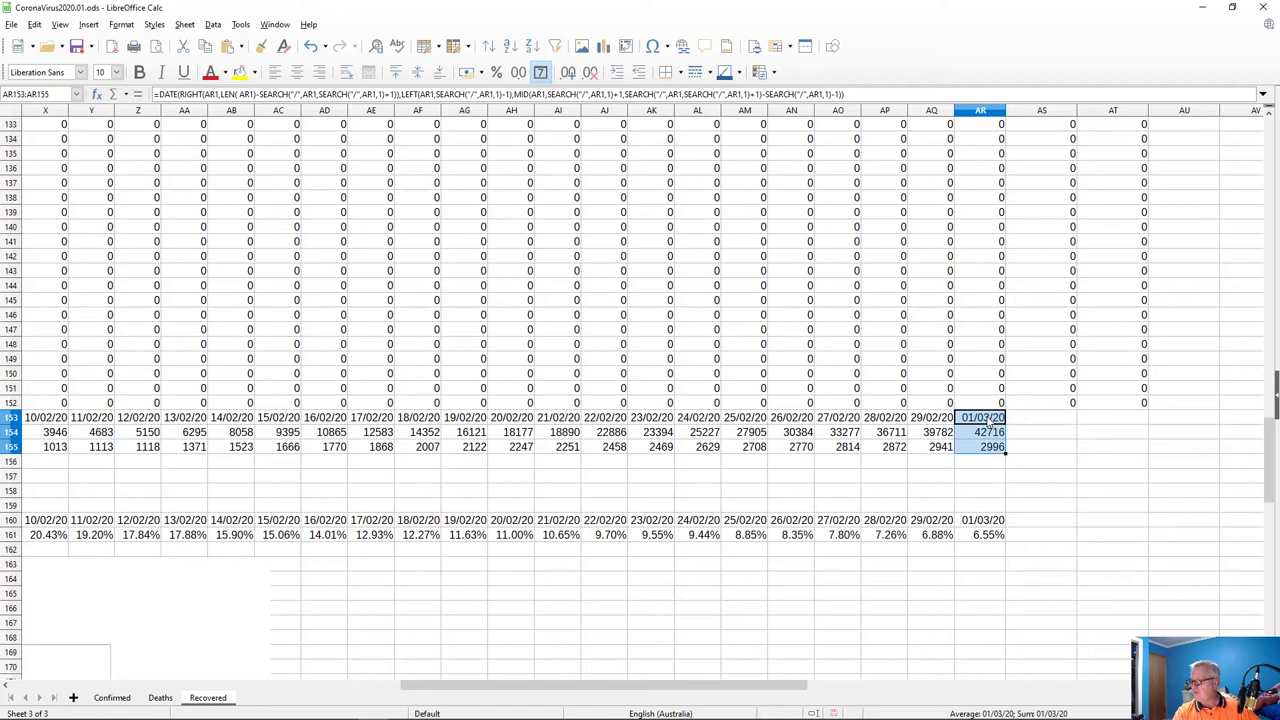
key(shift+Down)
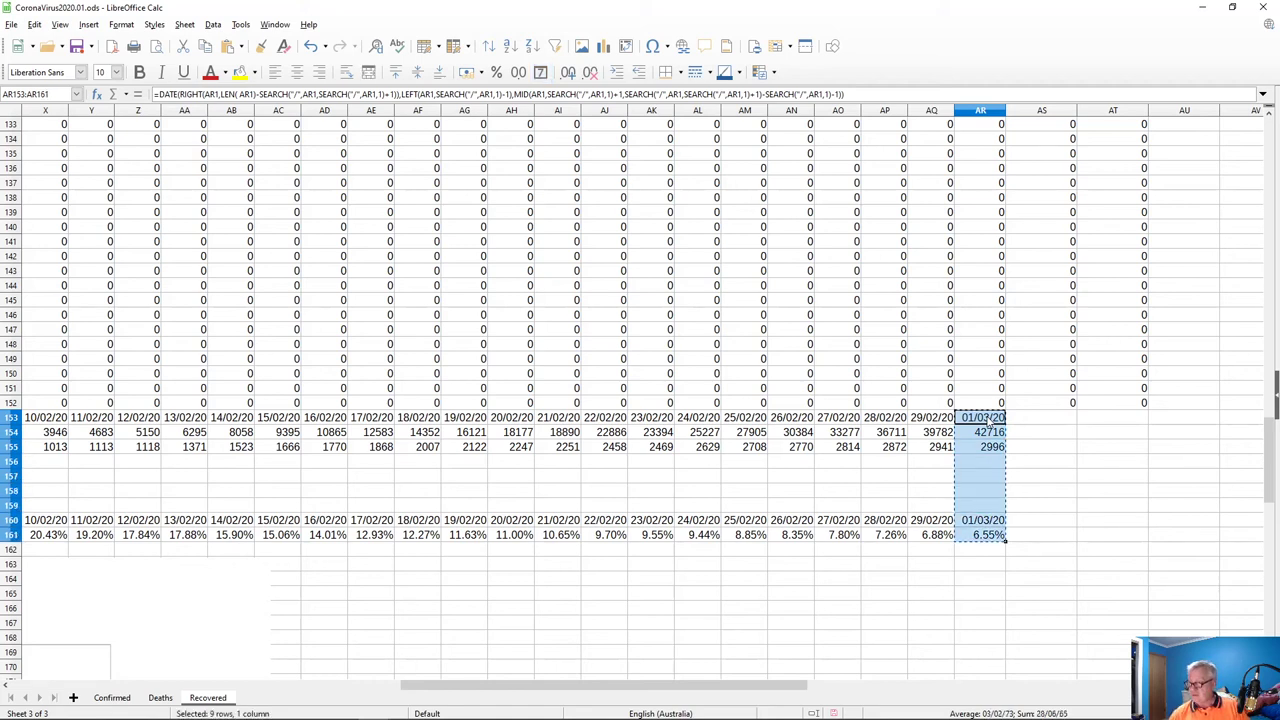
- Paste the copied formulas into columns AS and AT from row 153, extending totals and death percentages to 03/03/20
key(Right)
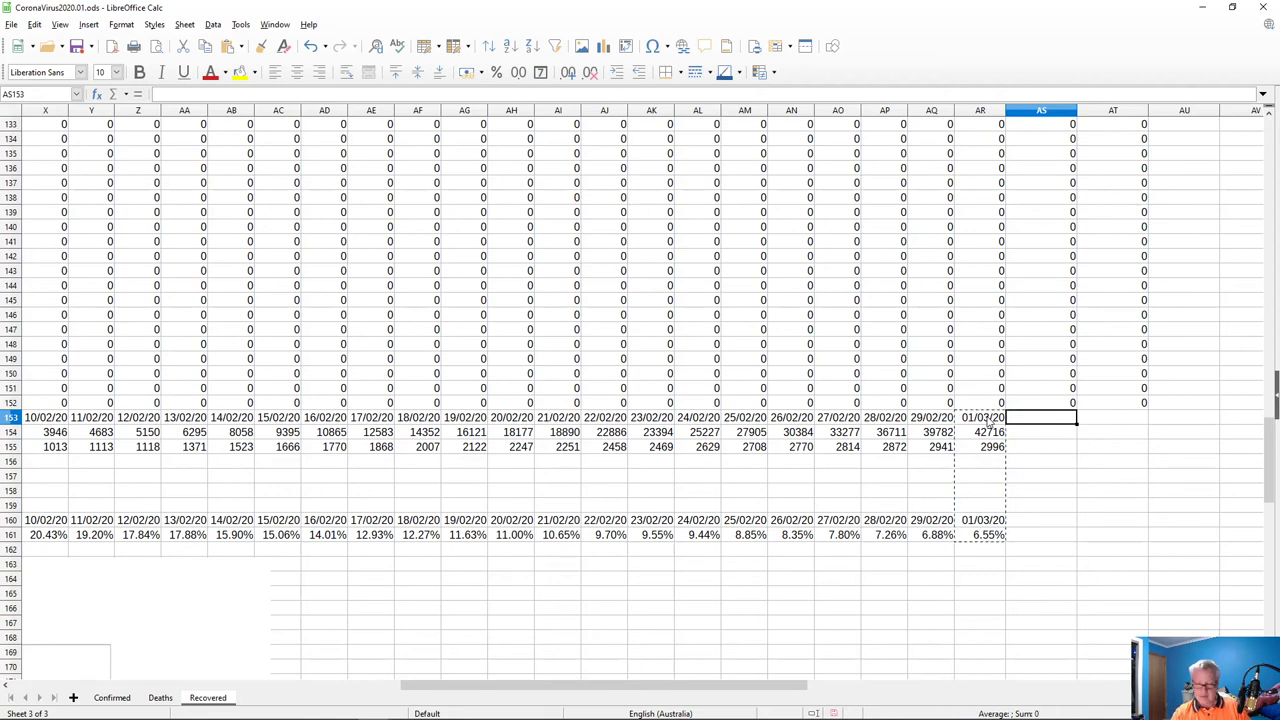
key(ctrl+v)
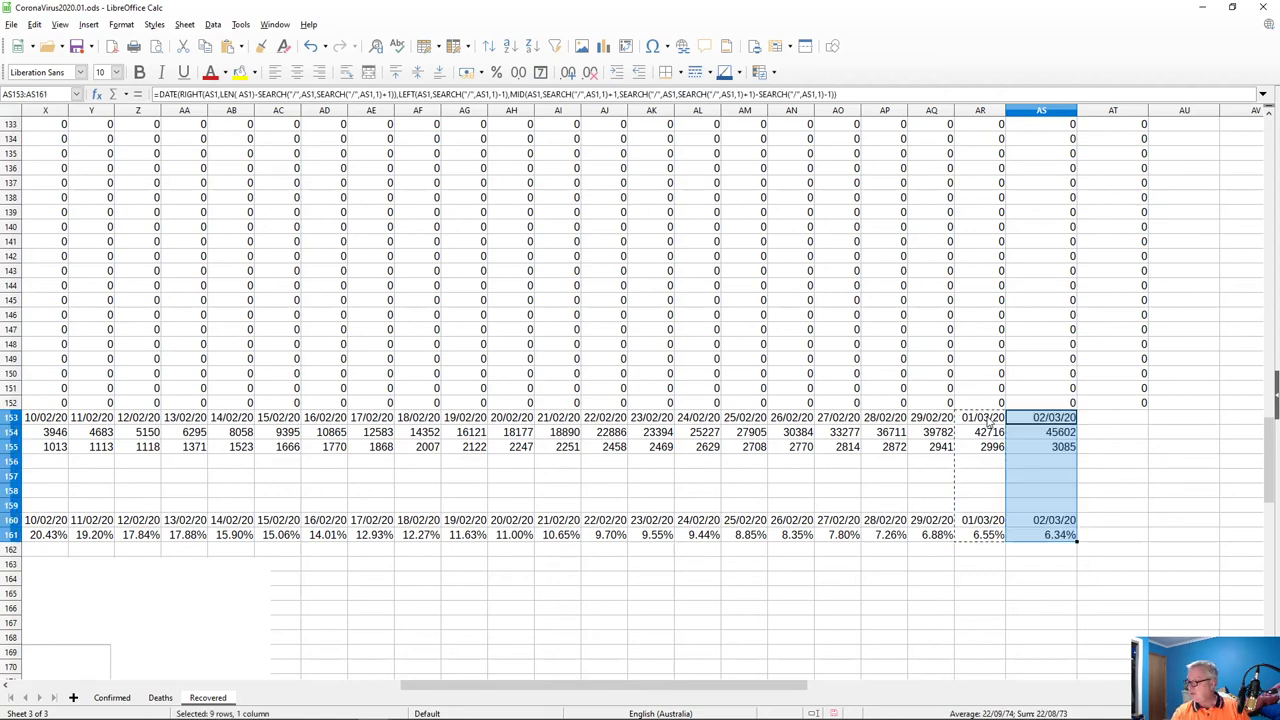
key(Right)
key(ctrl+v)
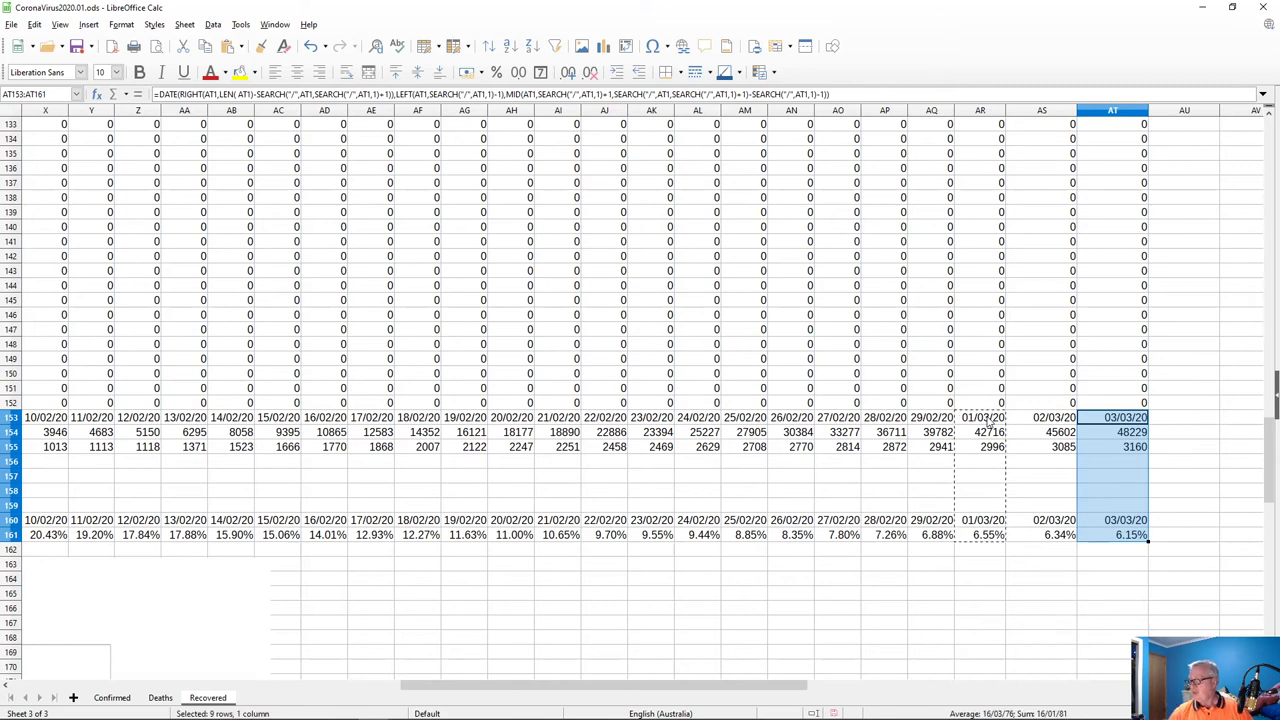
- Compare the Percentage Deaths formulas in AR161, AS161 and AT161, and clear the copy marker
click(987, 537)
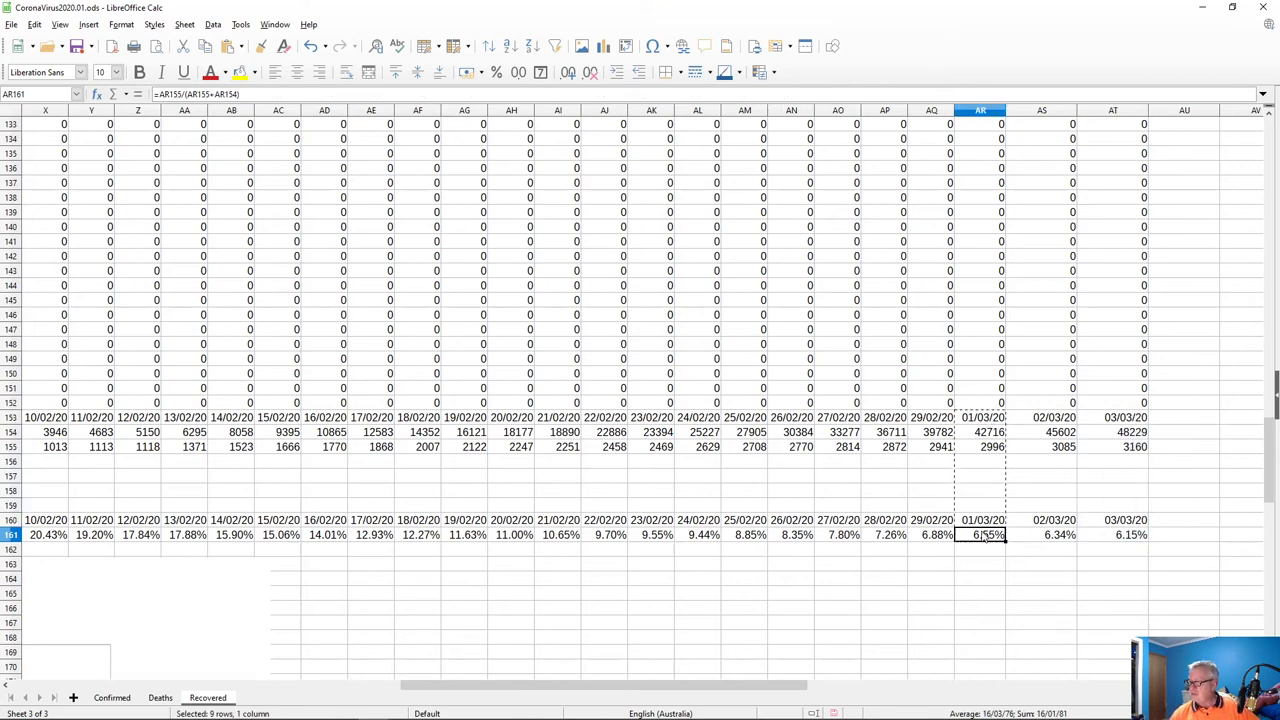
click(1043, 538)
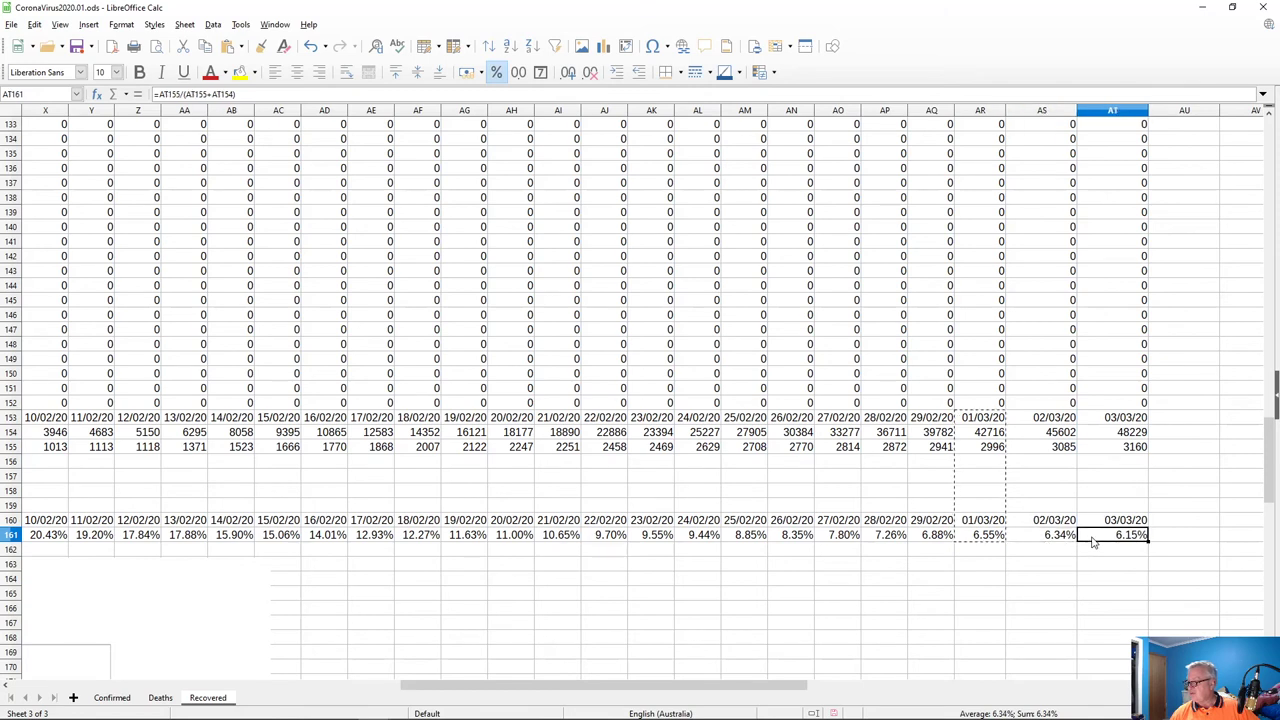
click(1000, 540)
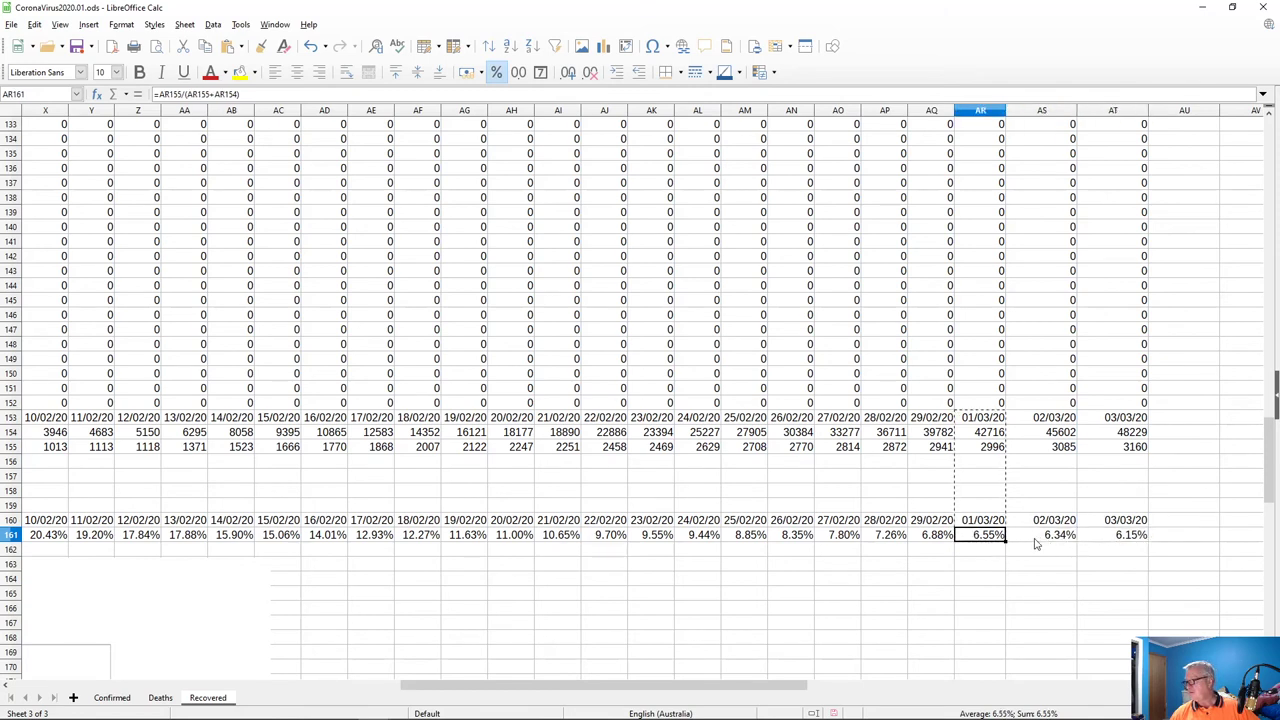
click(1033, 539)
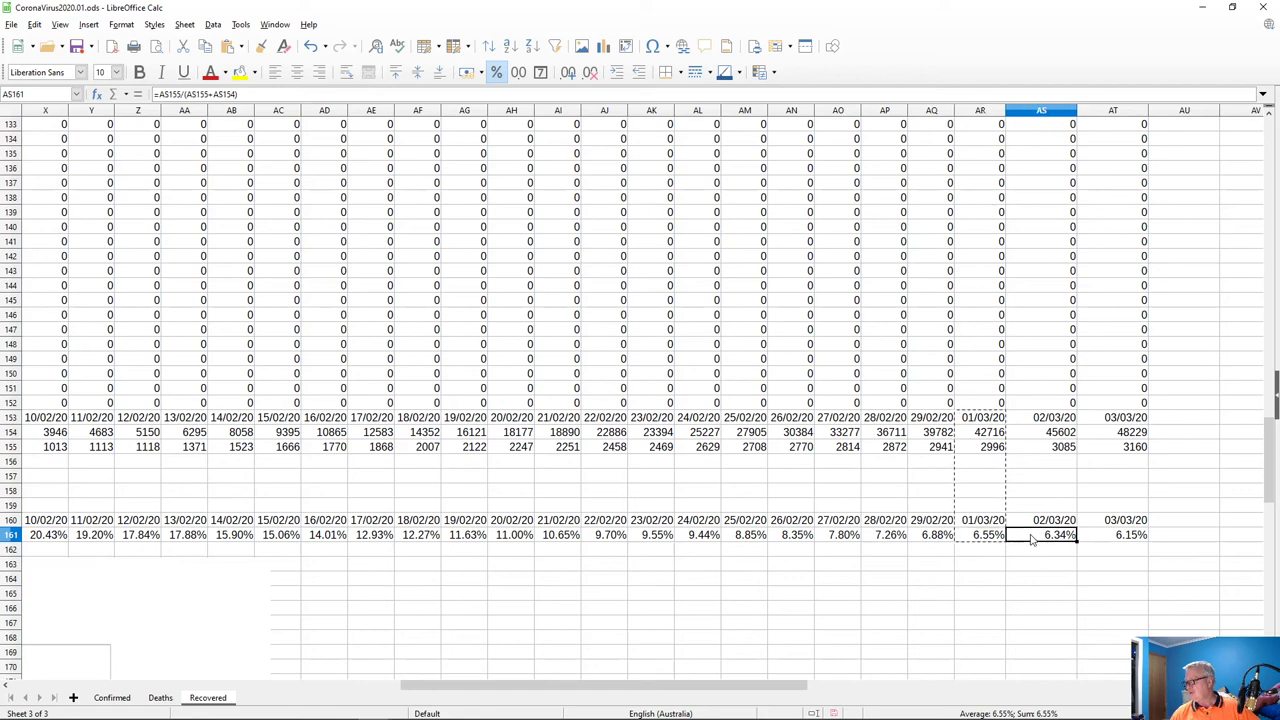
click(1114, 540)
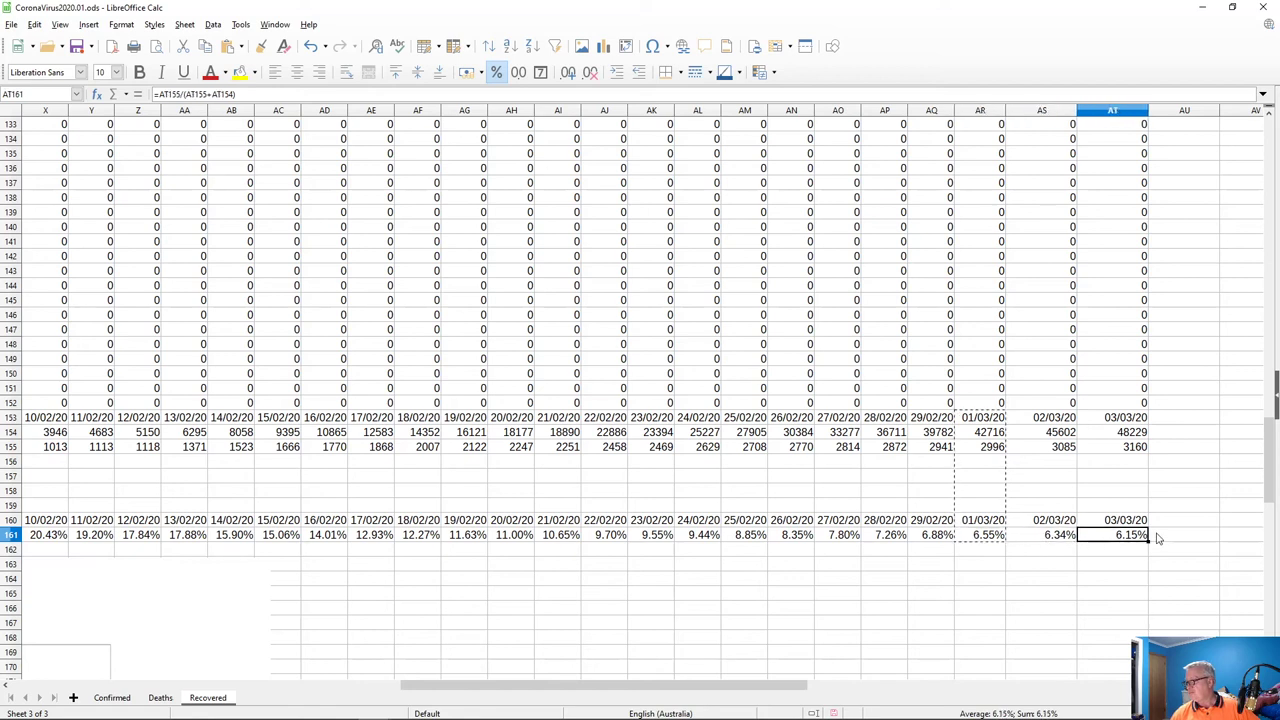
key(Escape)
- Extend the percentage recoveries table by copying AR204:AR205 into AS204:AT205 for 02/03/20 and 03/03/20
scroll(1146, 510, down, 14)
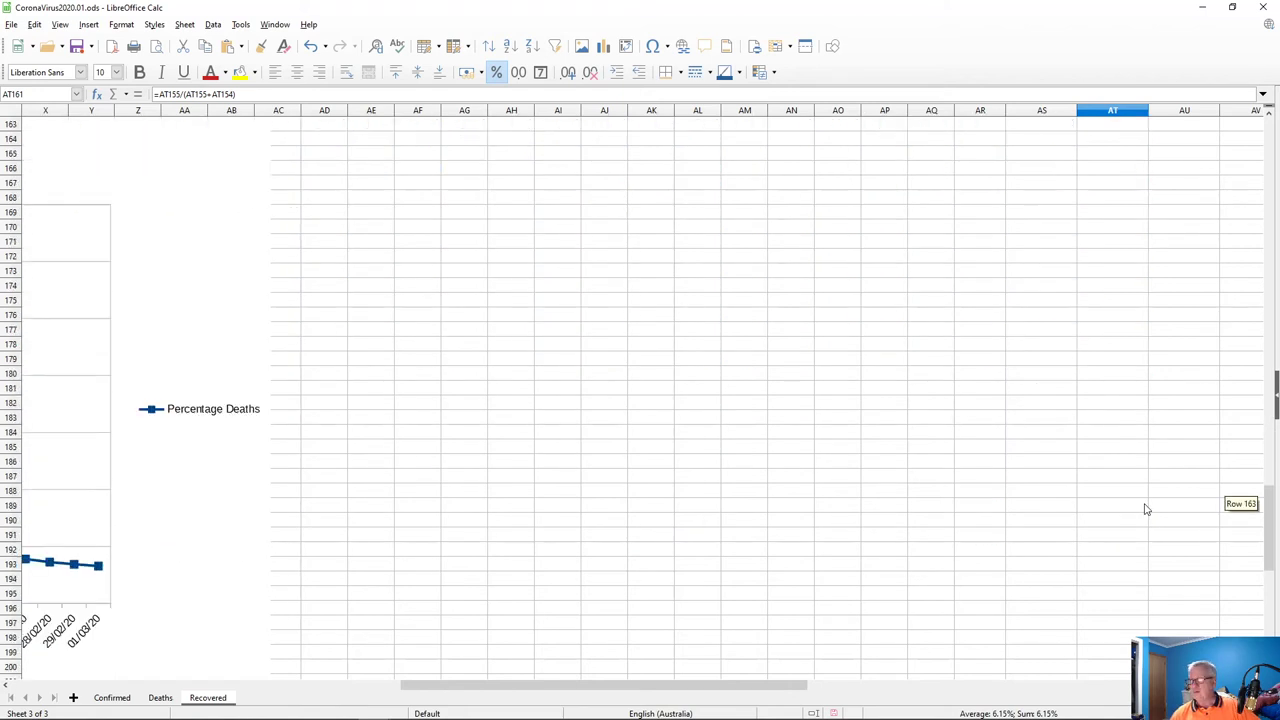
scroll(1146, 510, down, 4)
drag(994, 378, 1097, 372)
text(02/03/20	03/03/20 93.66%	93.85%)
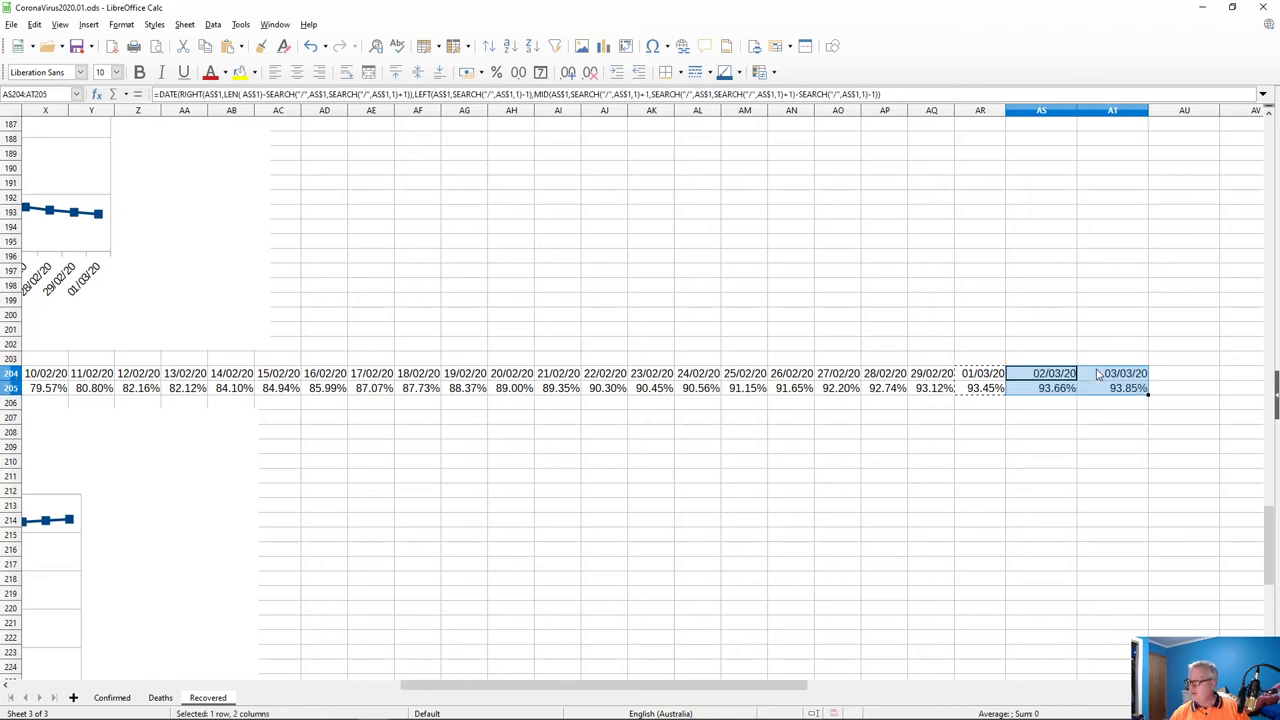
- Extend the Percentage Deaths chart's data series on the Recovered sheet to y-values $E$161:$AT$161 and categories $E$160:$AT$160
scroll(962, 458, down, 20)
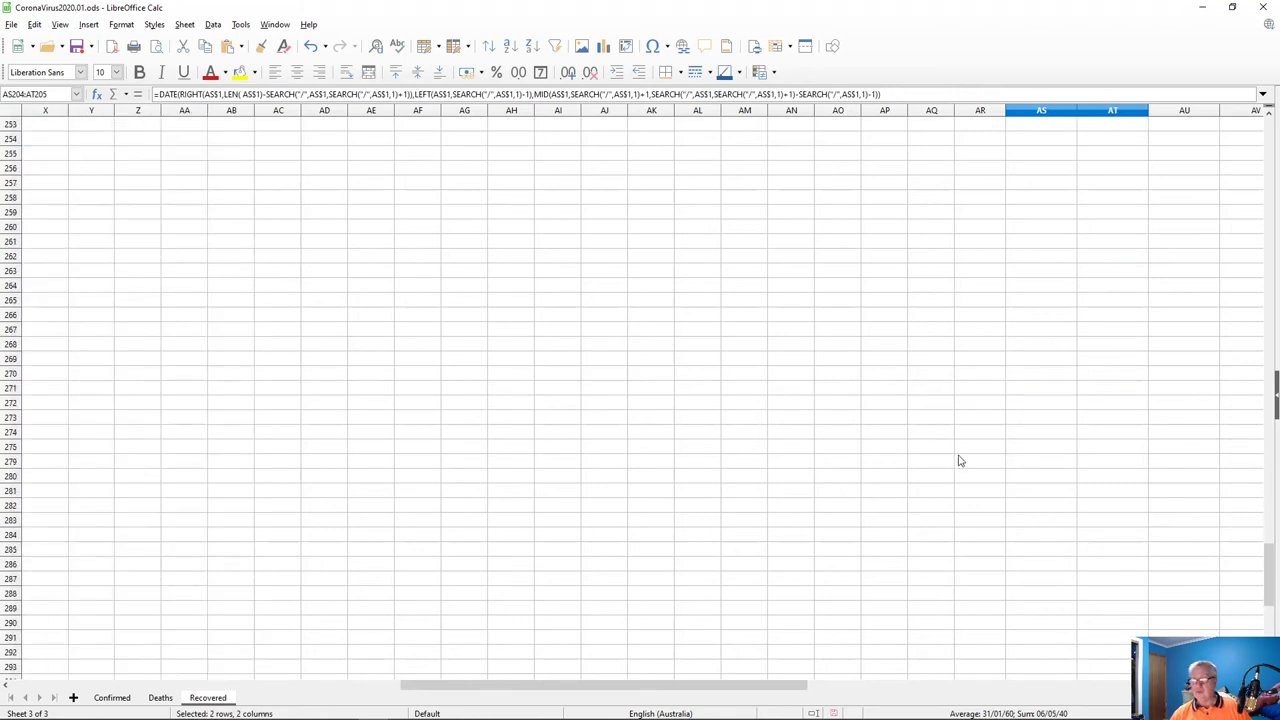
scroll(962, 458, up, 20)
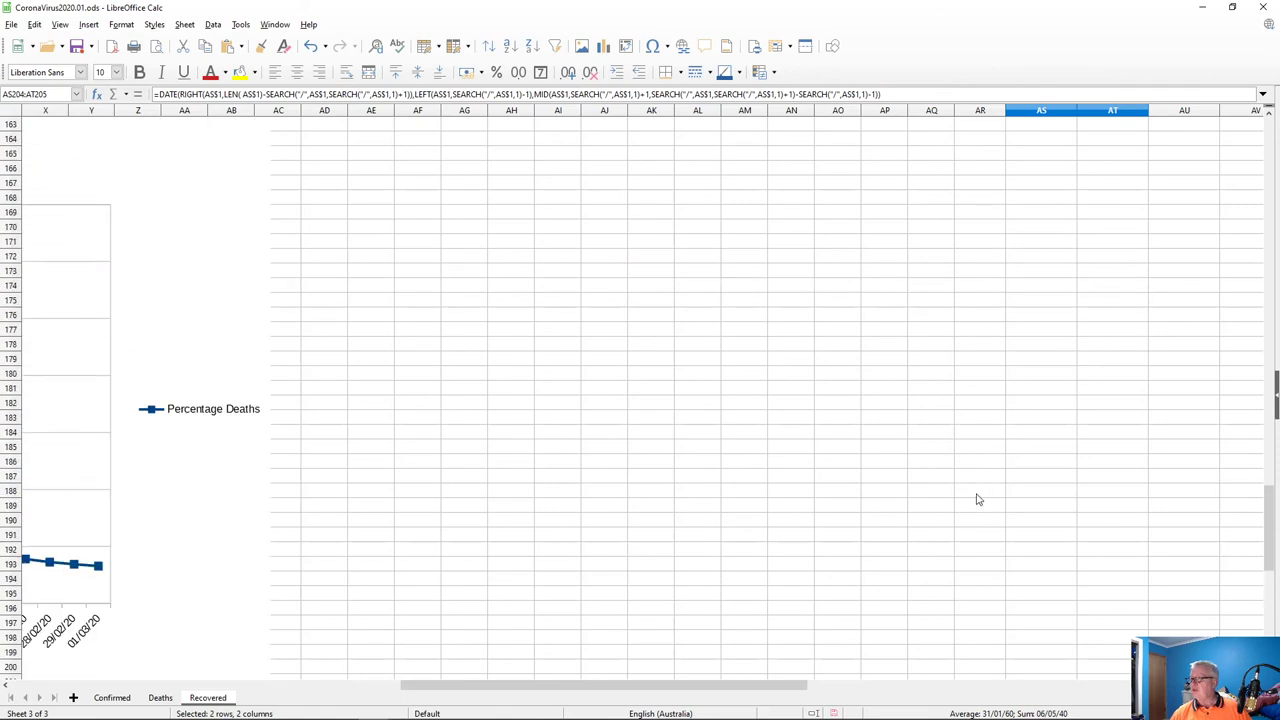
scroll(965, 480, up, 20)
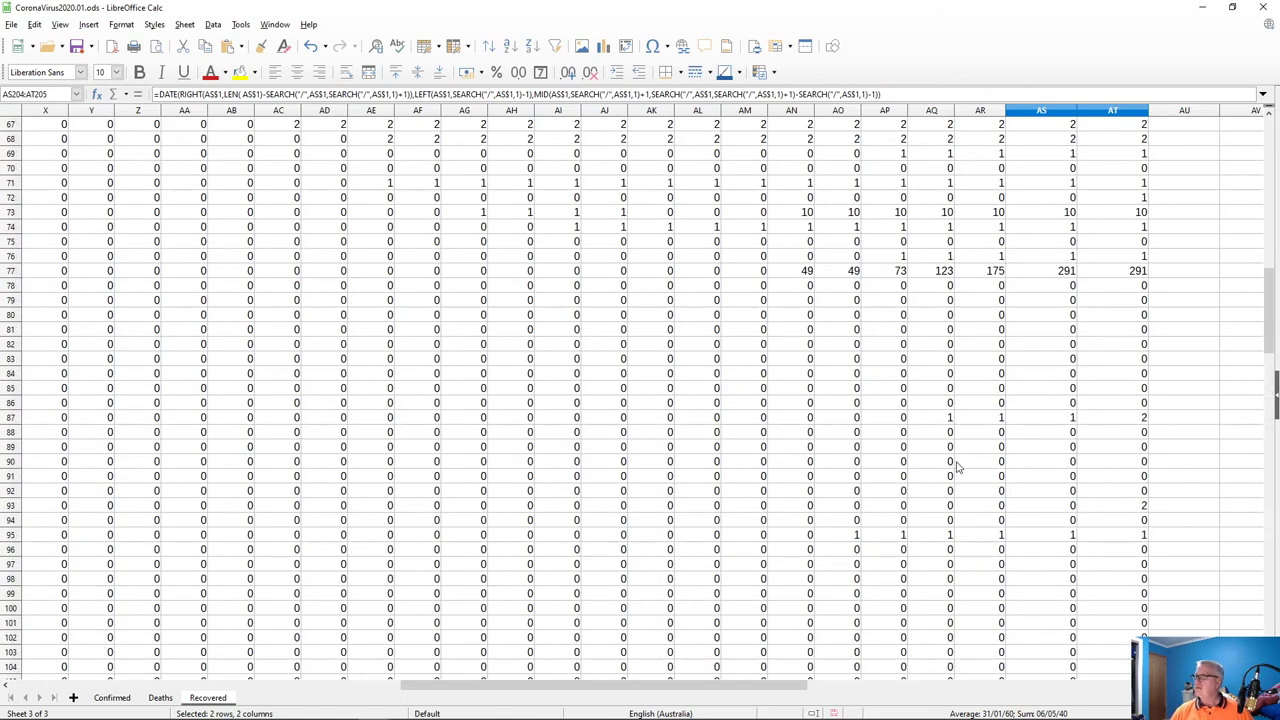
scroll(957, 455, down, 20)
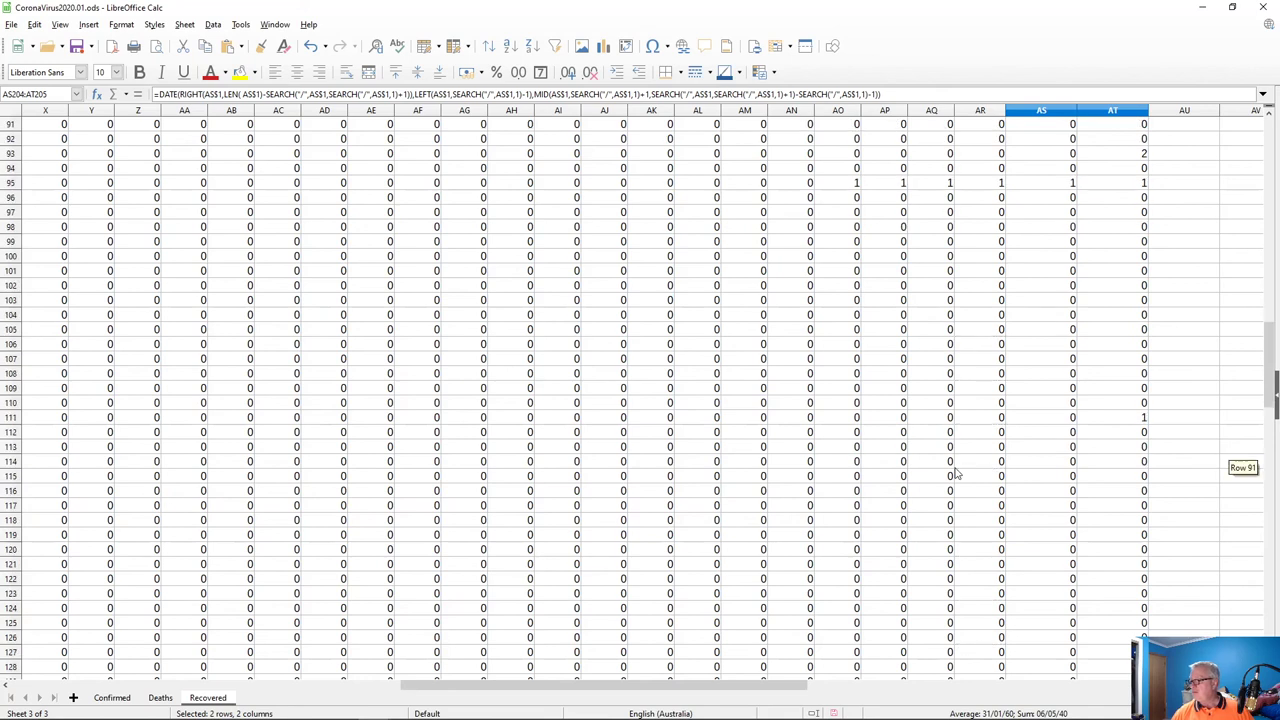
scroll(955, 473, down, 7)
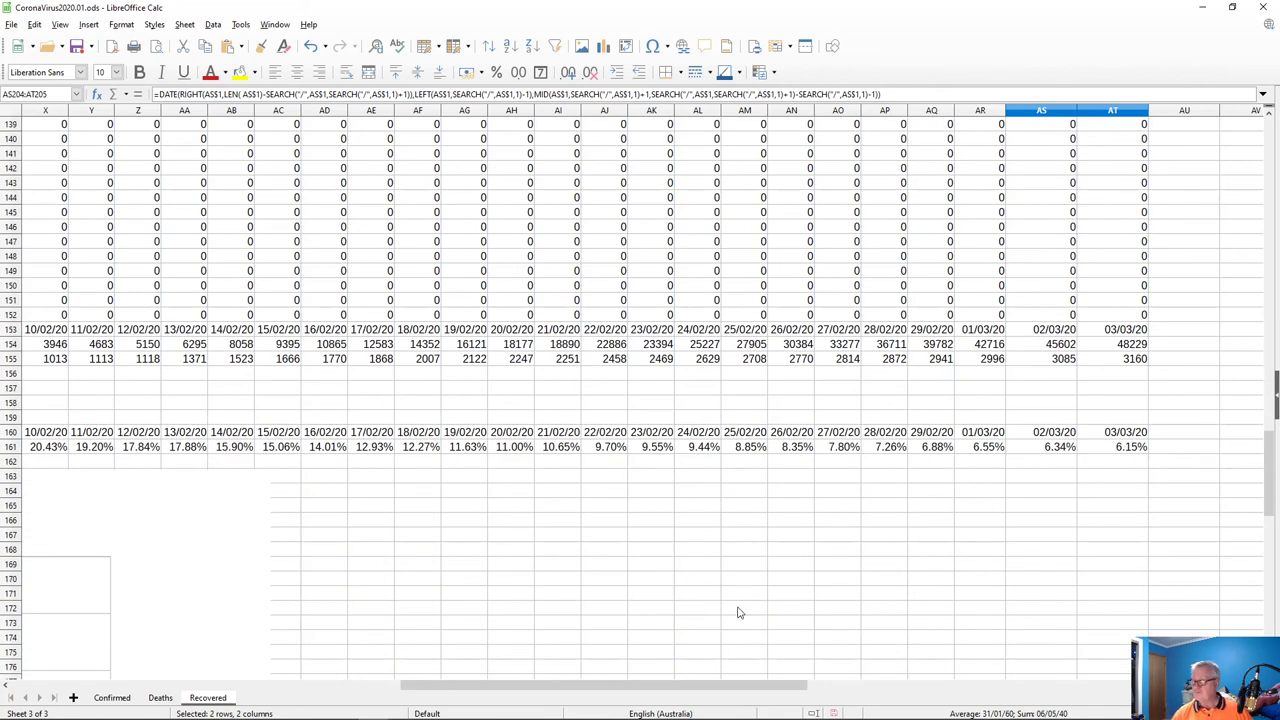
drag(658, 688, 403, 701)
scroll(825, 562, down, 17)
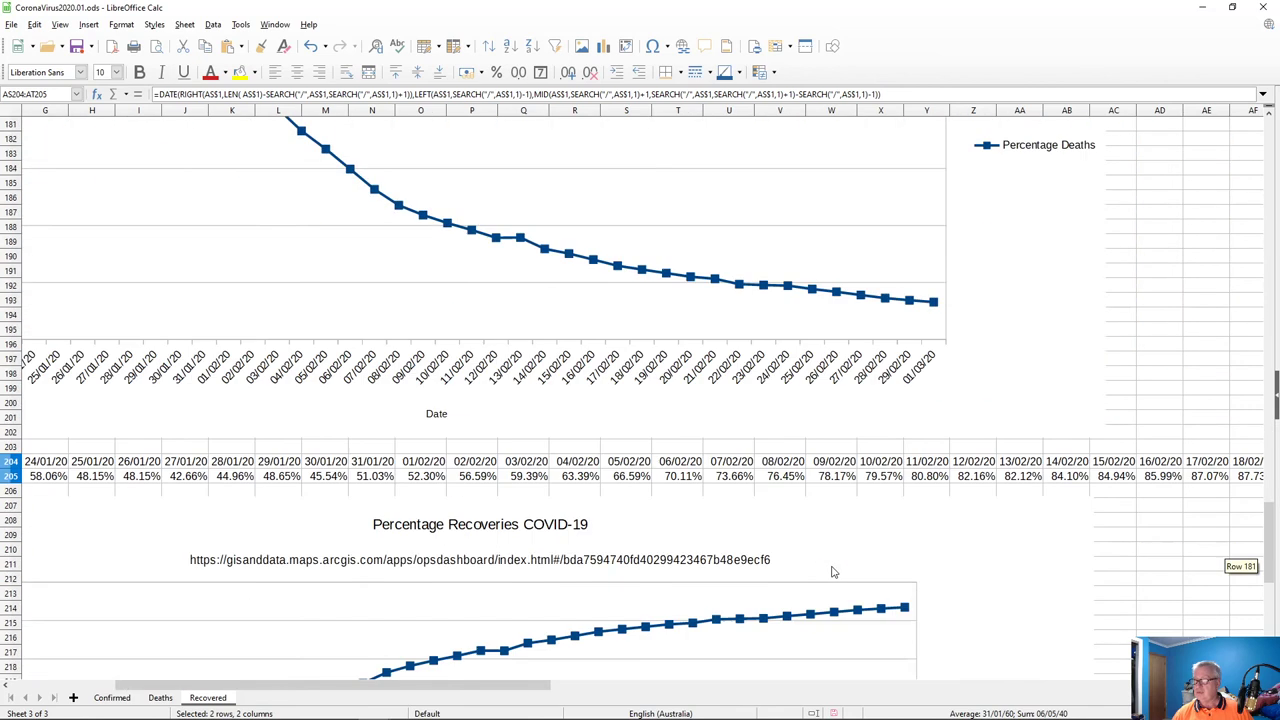
scroll(833, 572, up, 6)
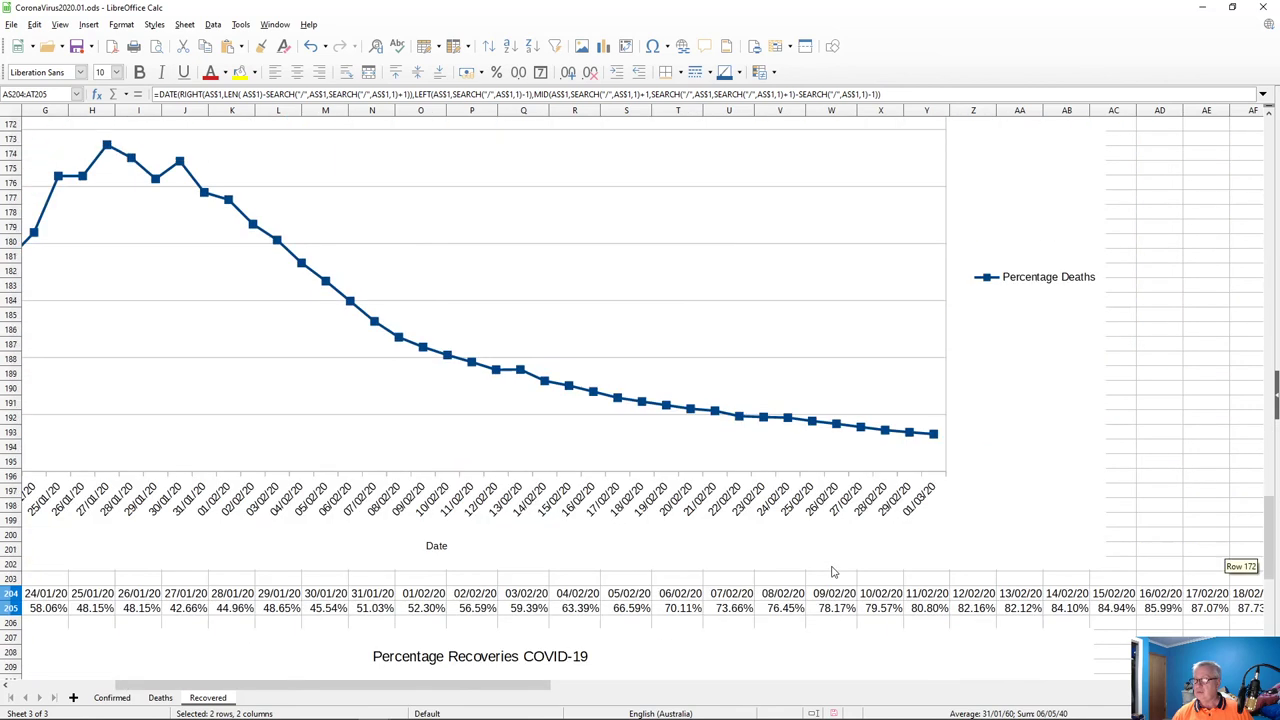
click(362, 311)
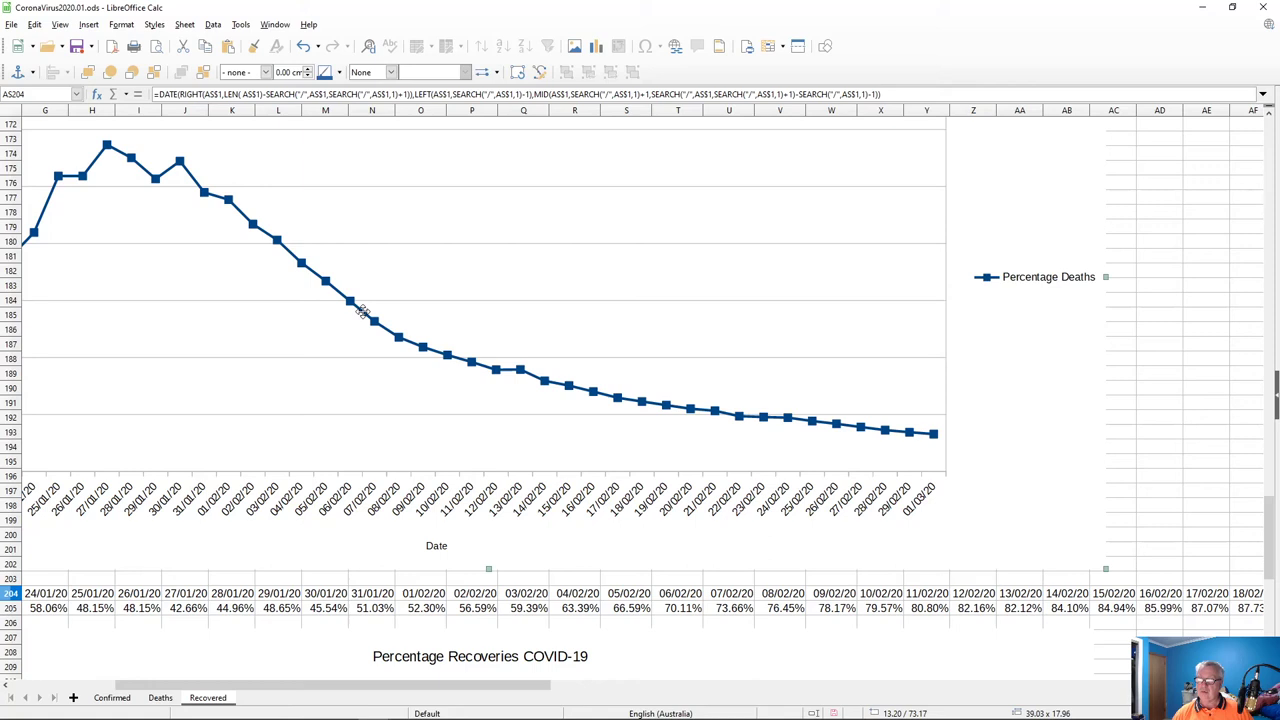
double_click(362, 311)
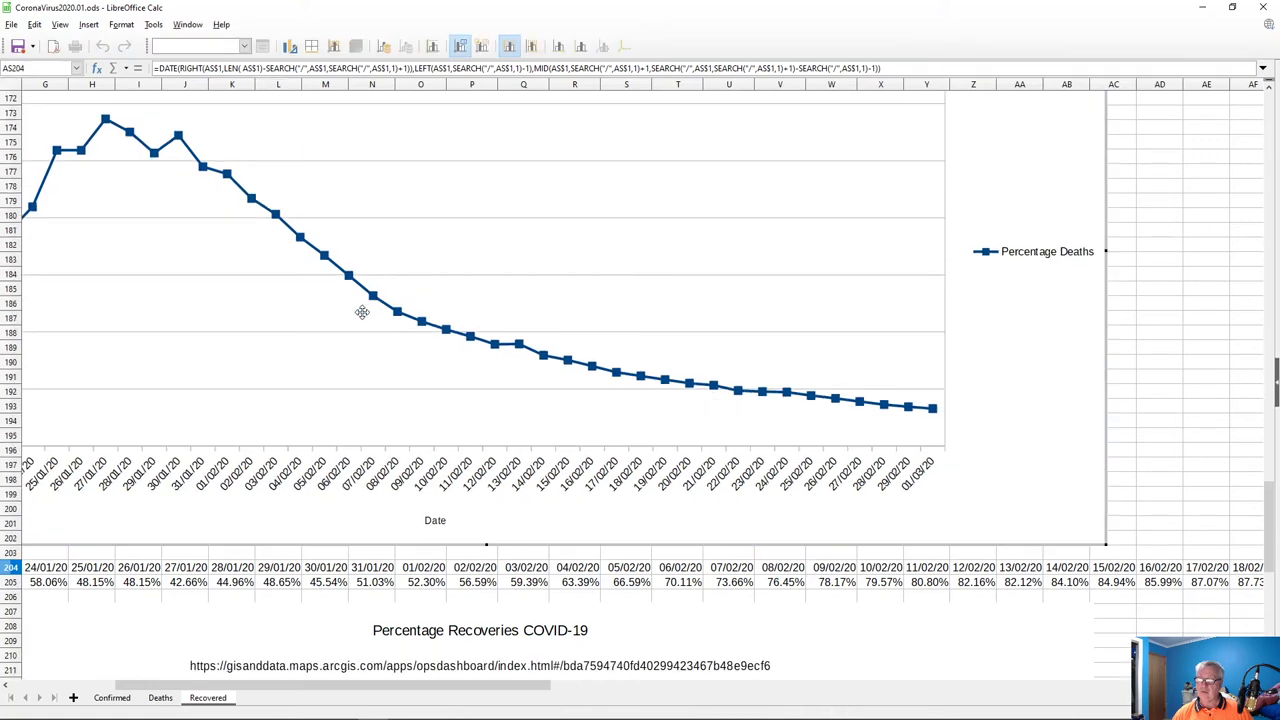
click(381, 306)
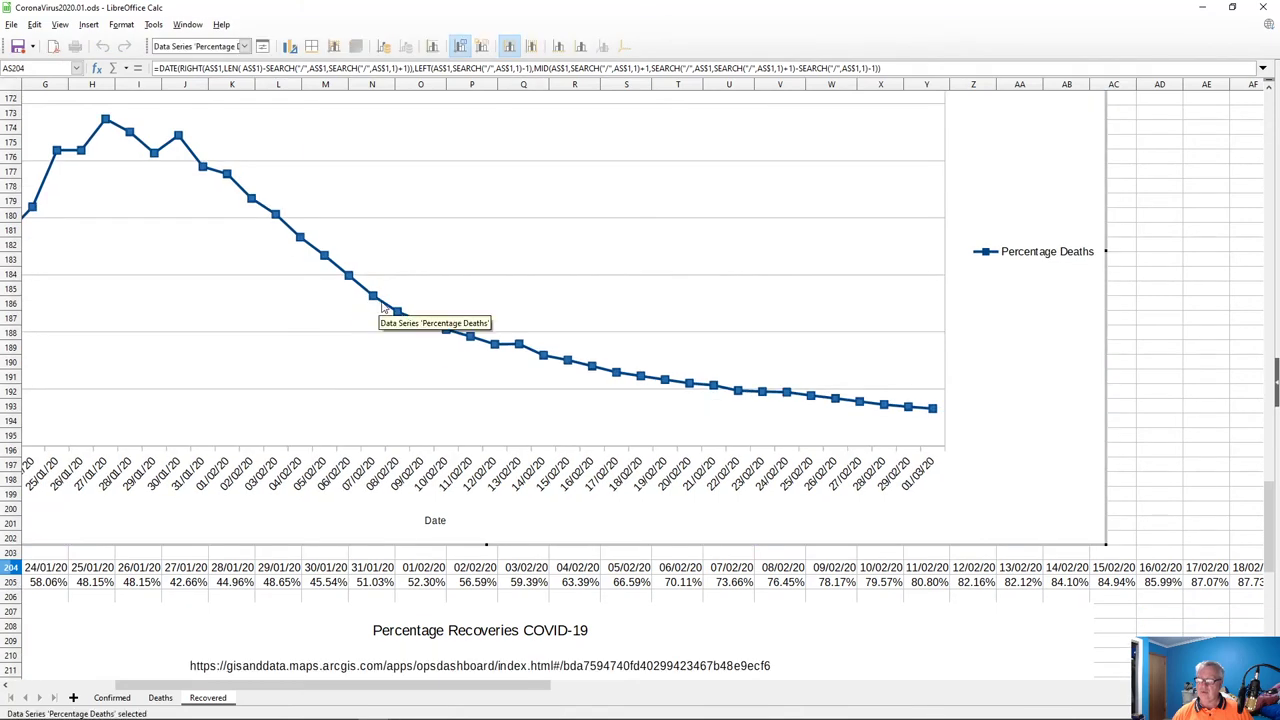
right_click(381, 306)
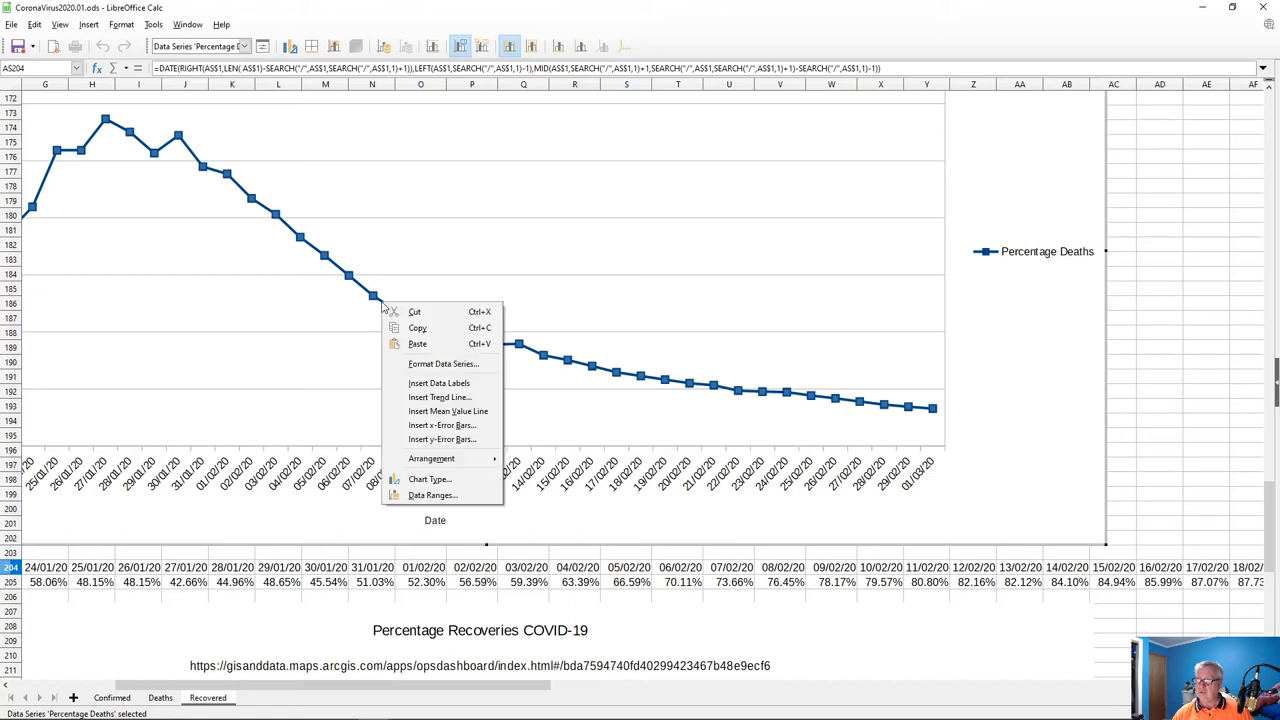
click(437, 499)
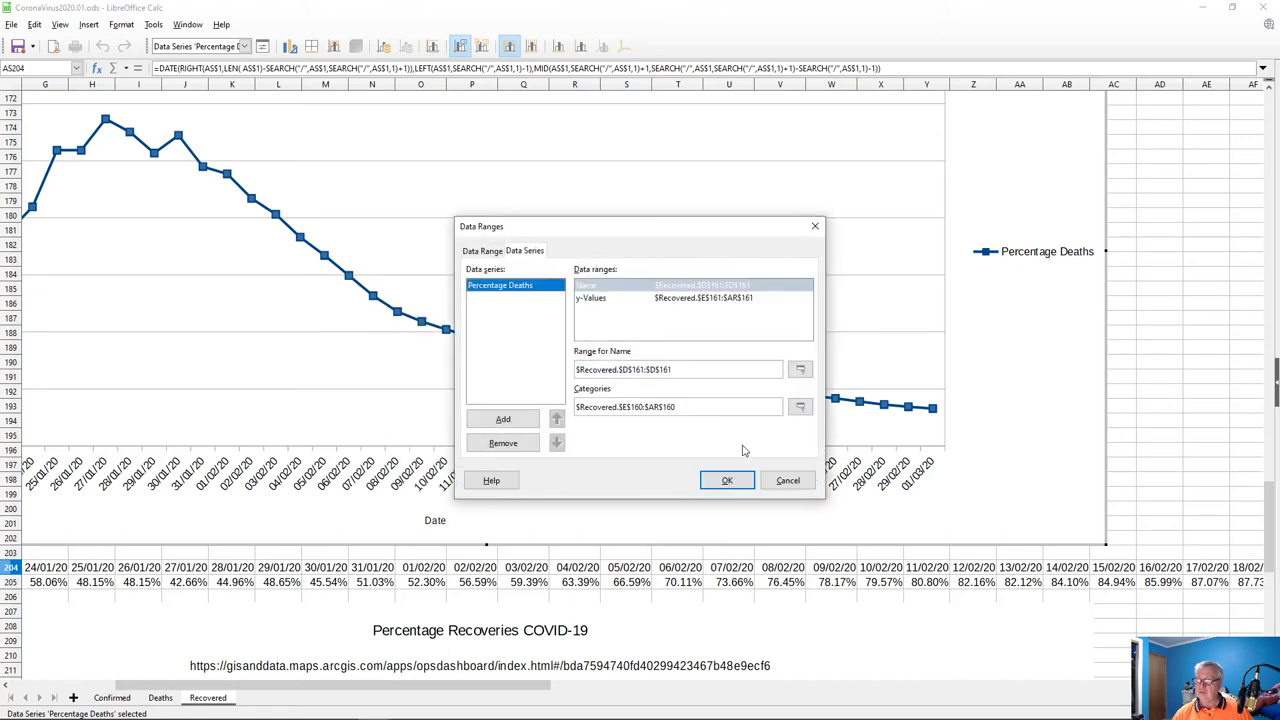
click(670, 300)
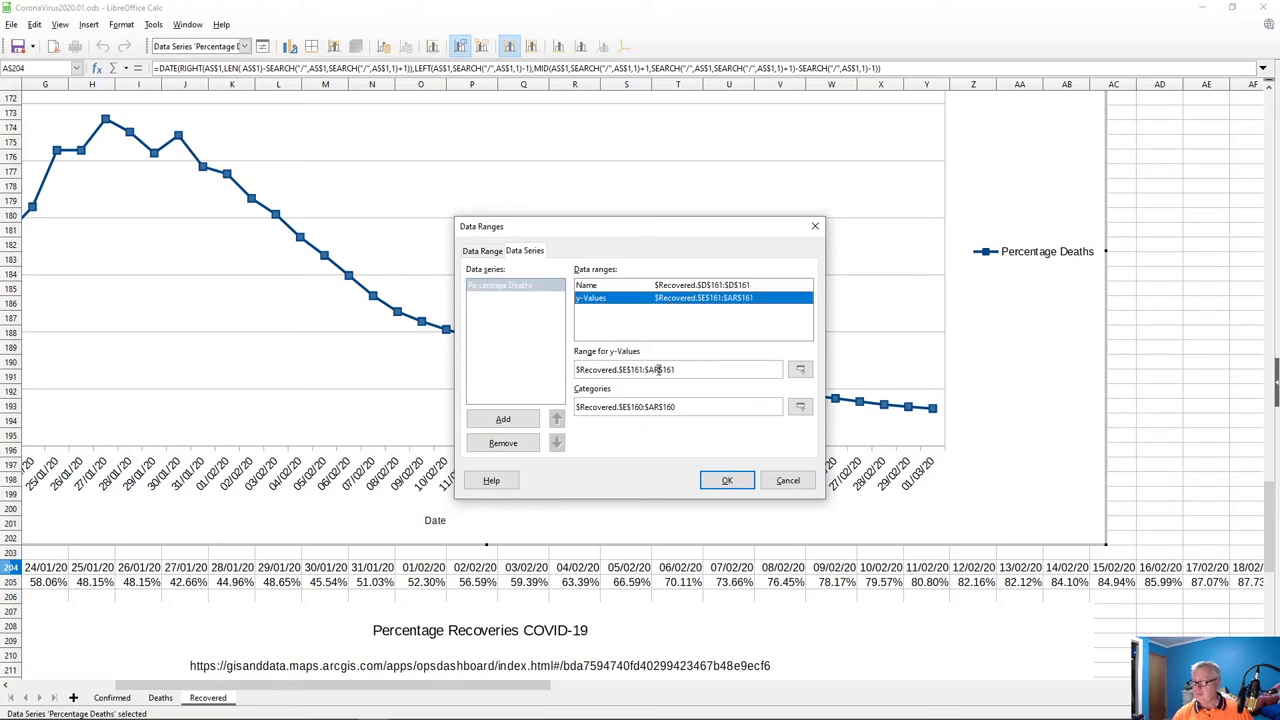
click(659, 369)
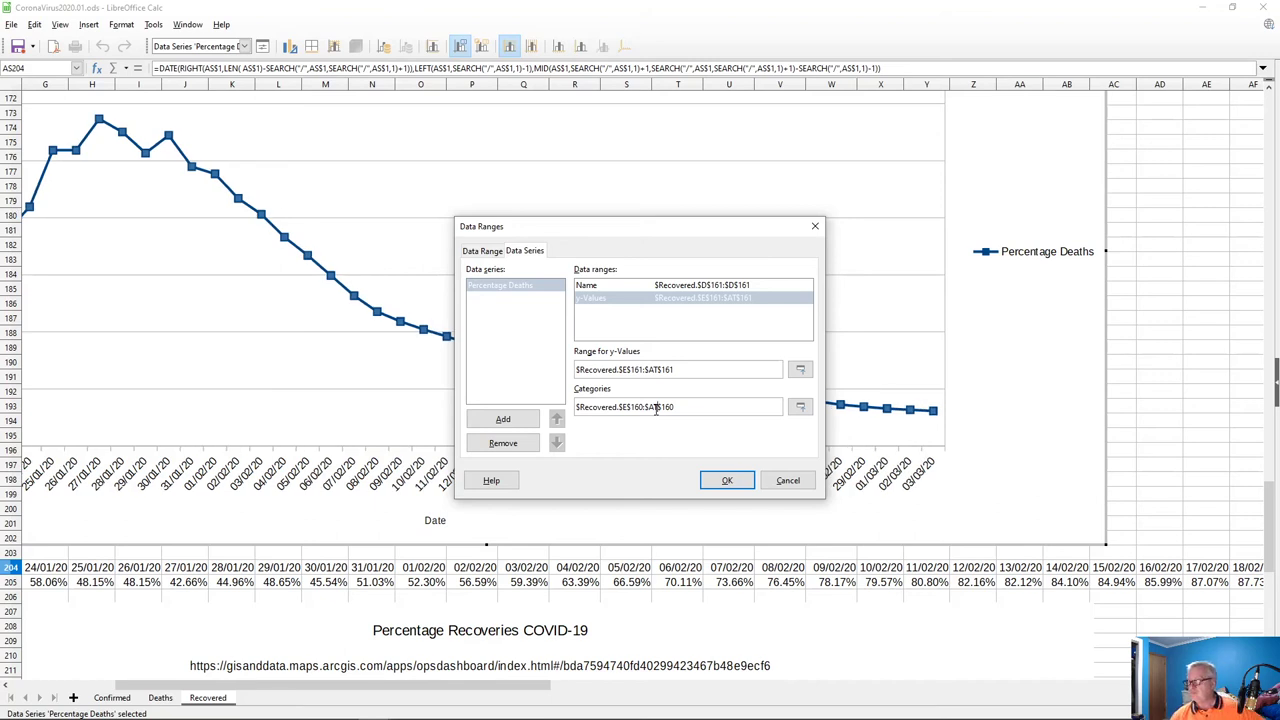
click(726, 478)
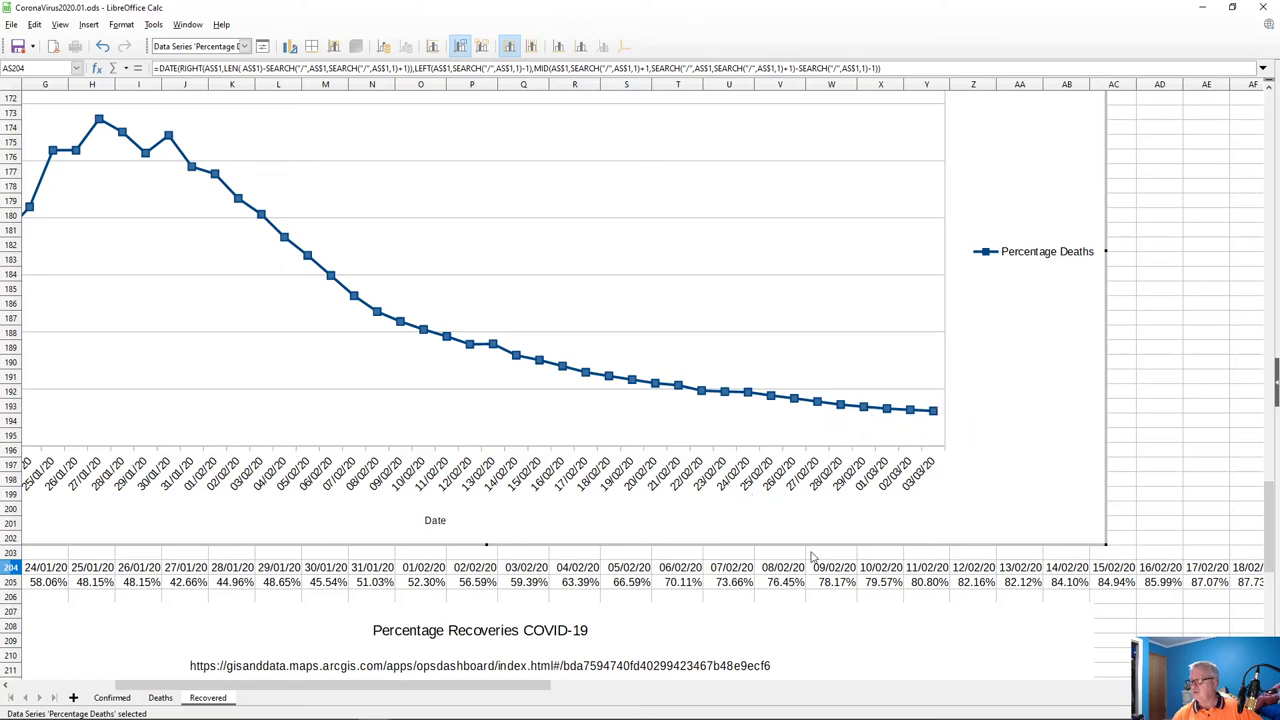
- Extend the Percentage Recoveries chart's series to y-values $Recovered.$E$205:$AT$205 and categories $Recovered.$E$204:$AT$204, and leave chart editing
scroll(811, 557, down, 5)
scroll(811, 557, down, 4)
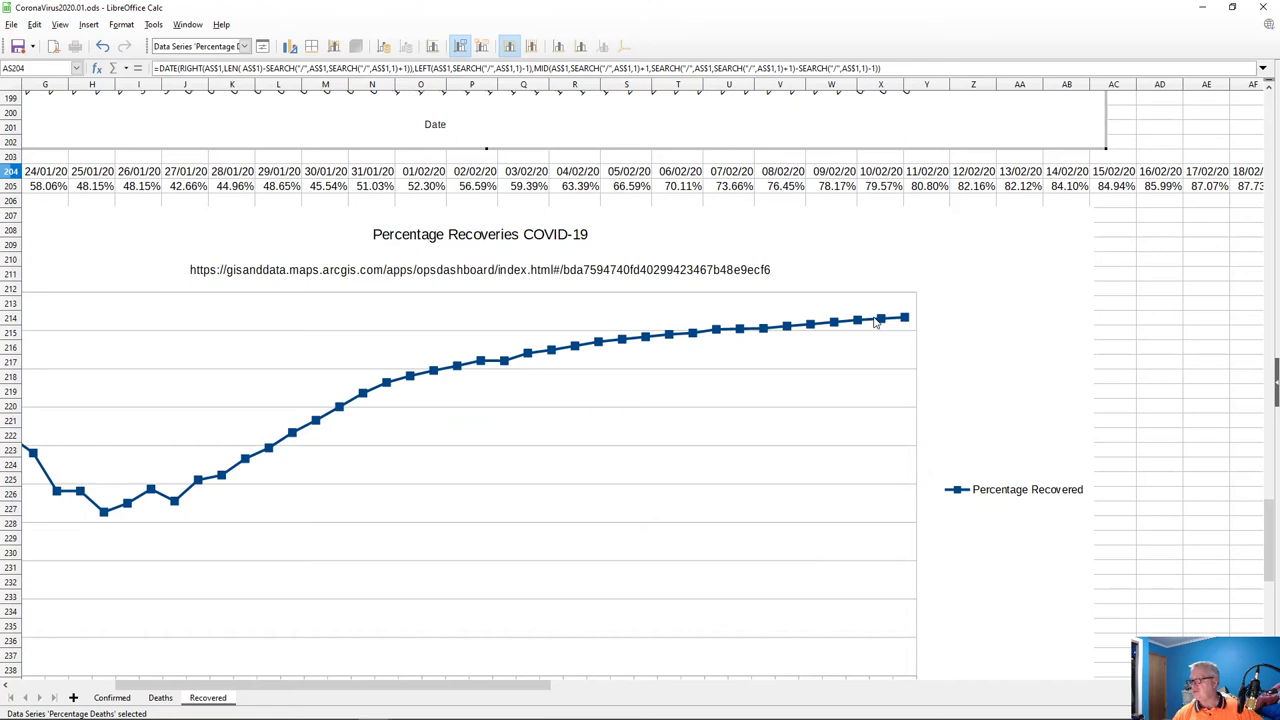
double_click(538, 357)
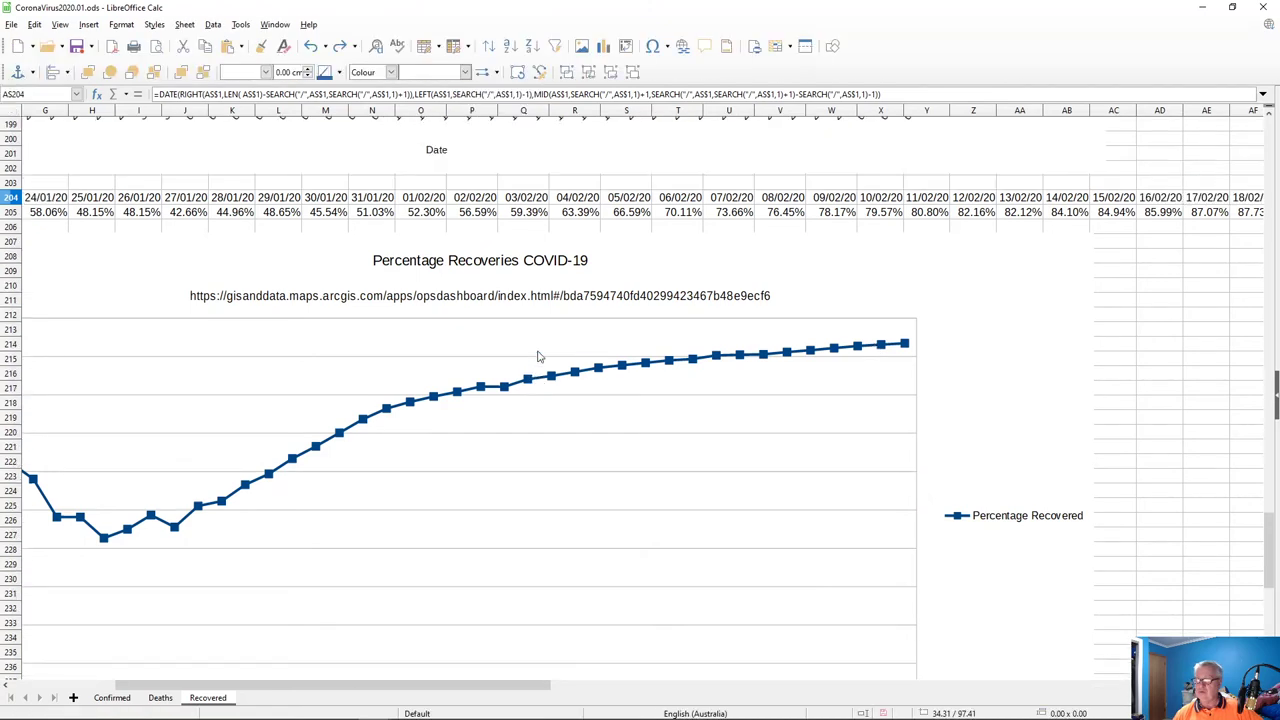
click(538, 357)
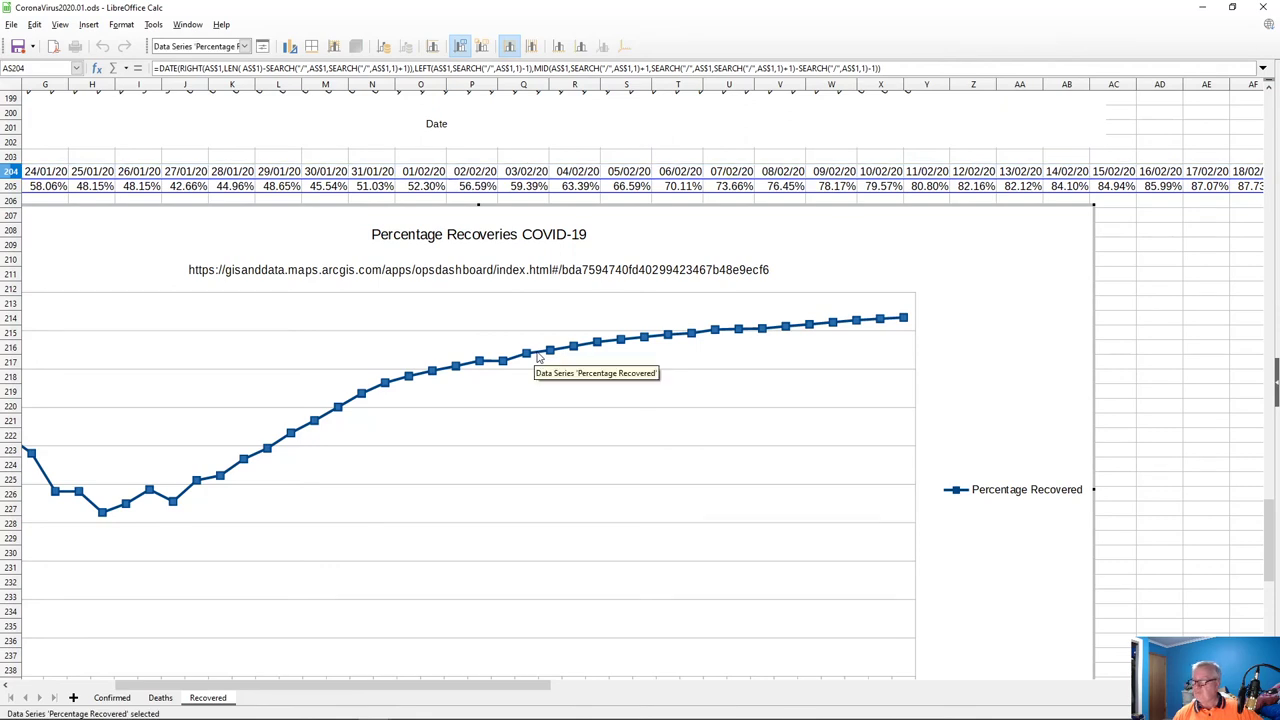
right_click(538, 357)
click(600, 545)
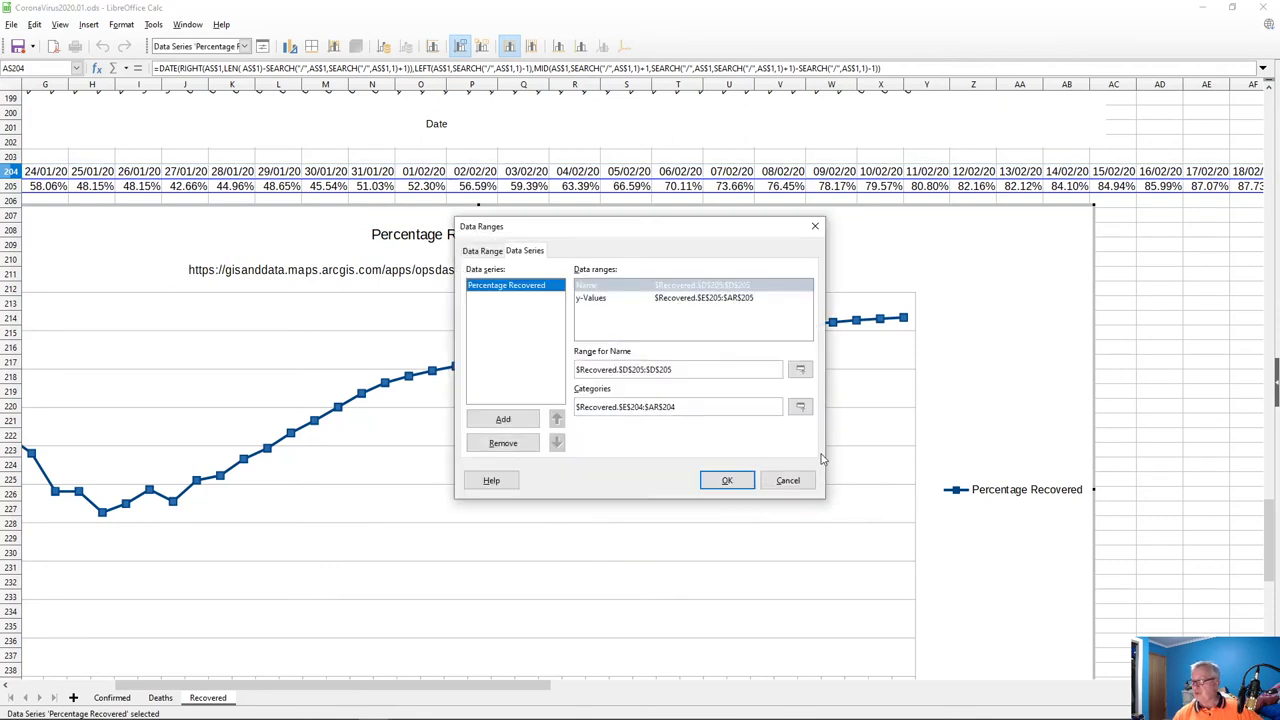
click(682, 299)
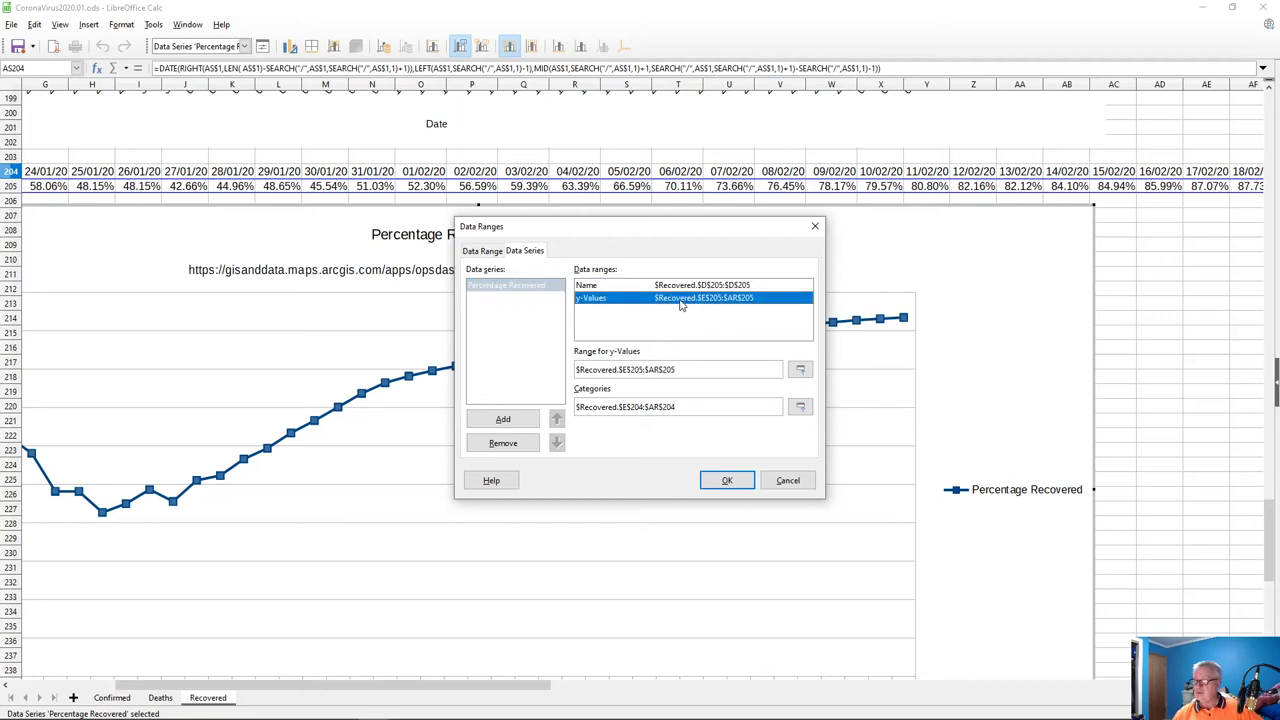
click(656, 370)
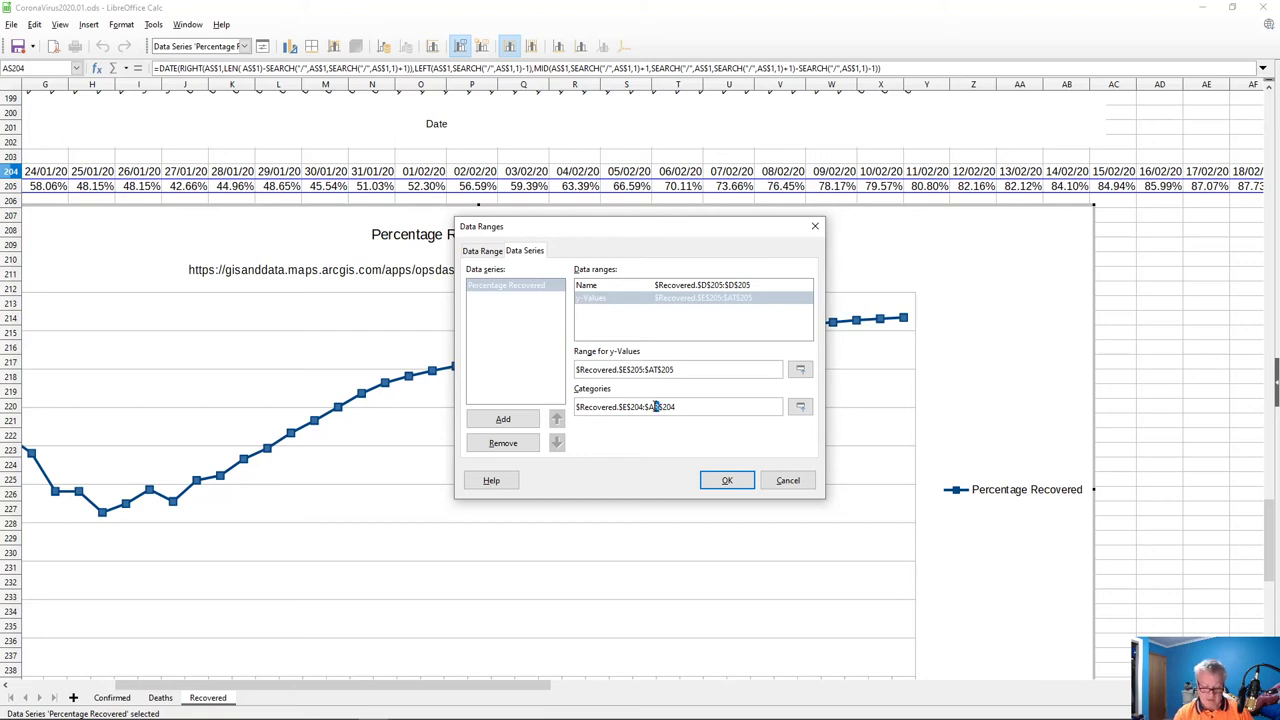
text(T)
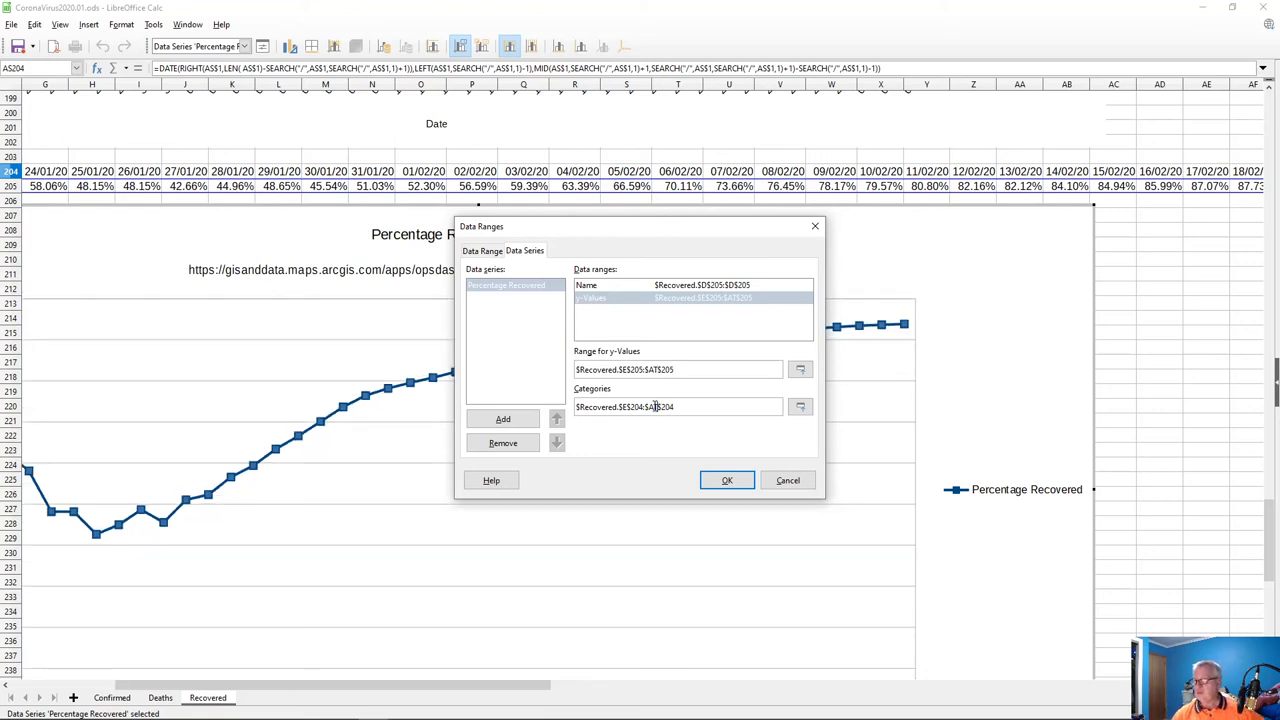
click(713, 484)
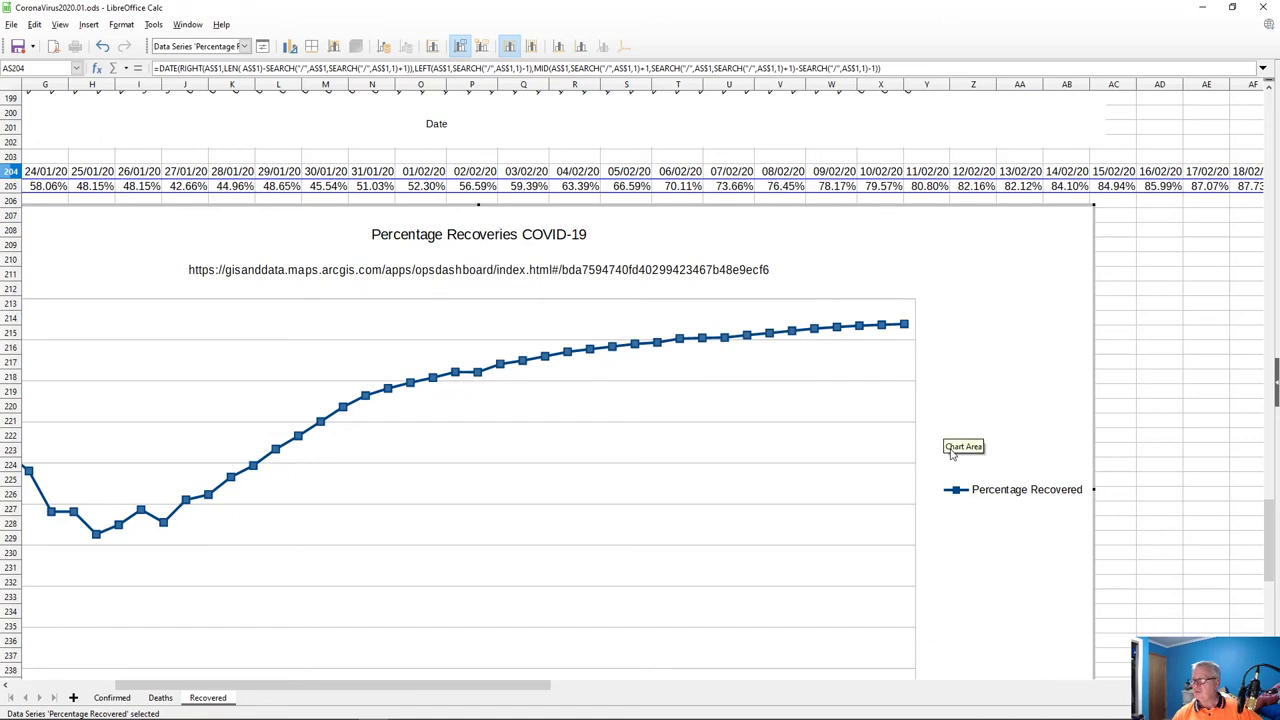
click(1128, 541)
click(1124, 536)
- Review the Recovered sheet's percentage charts, their date axes and the totals and death rate tables from row 153 down
scroll(966, 595, down, 10)
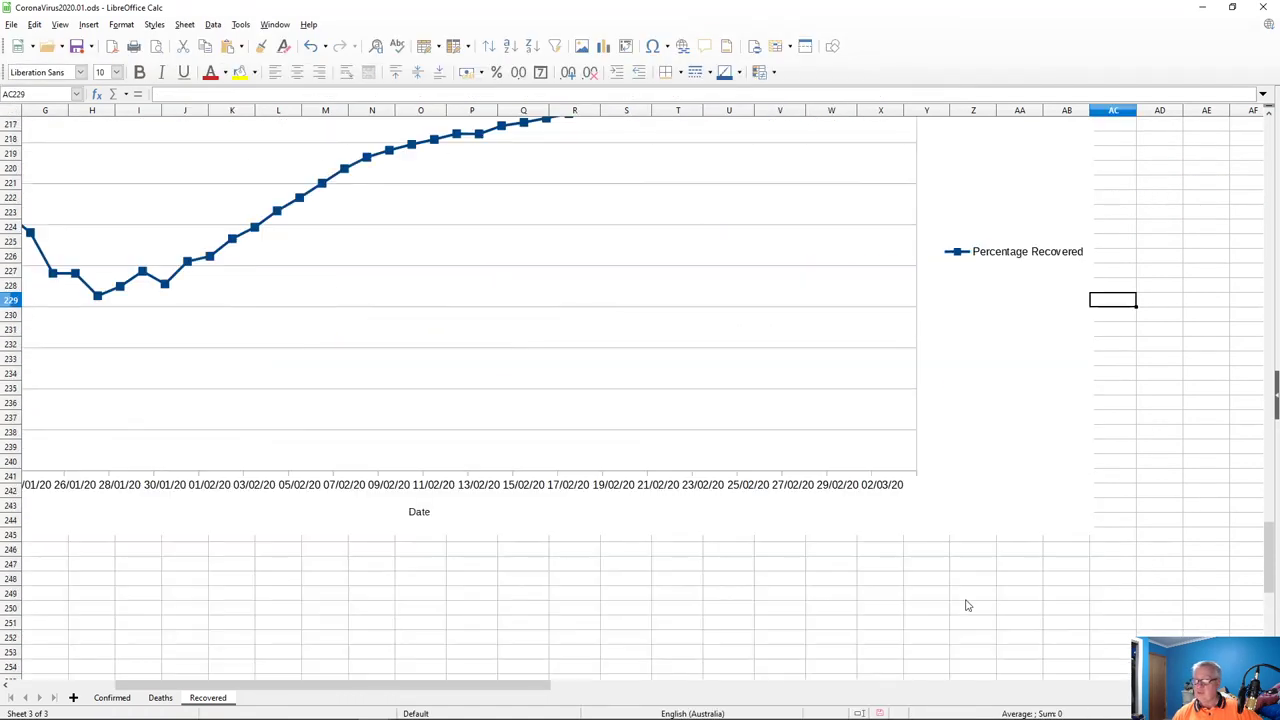
drag(480, 686, 354, 686)
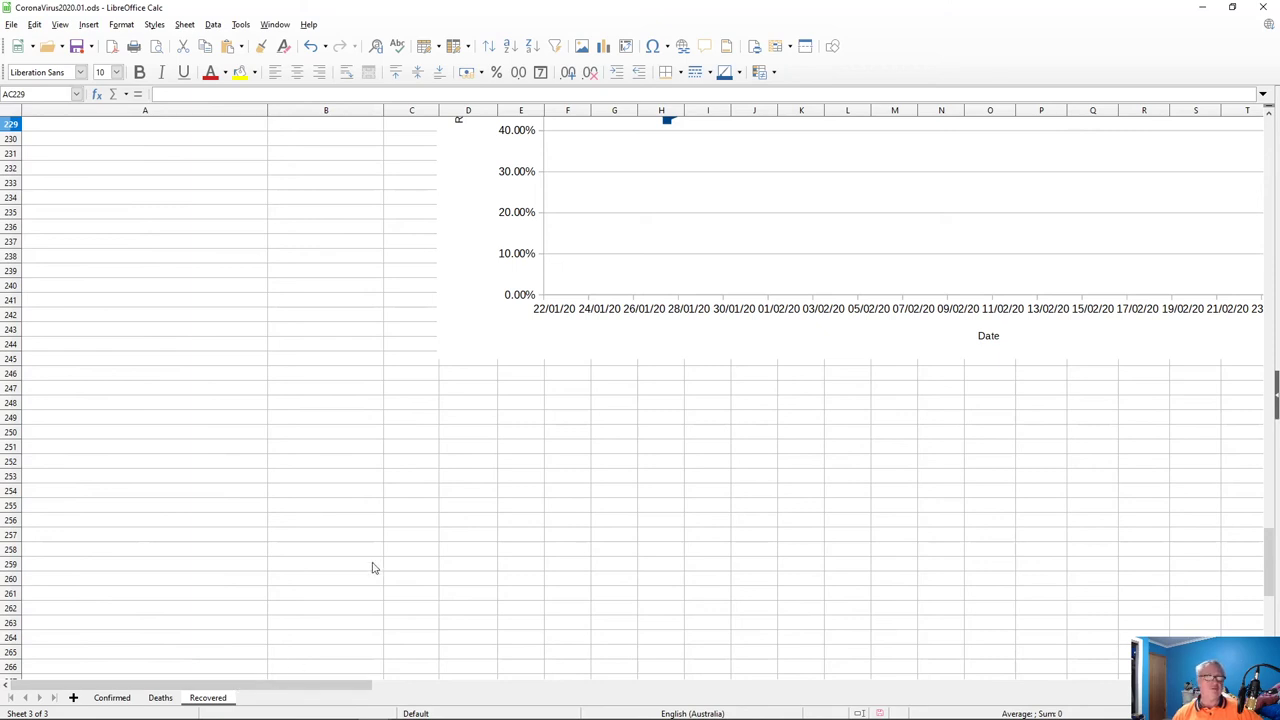
scroll(392, 603, up, 20)
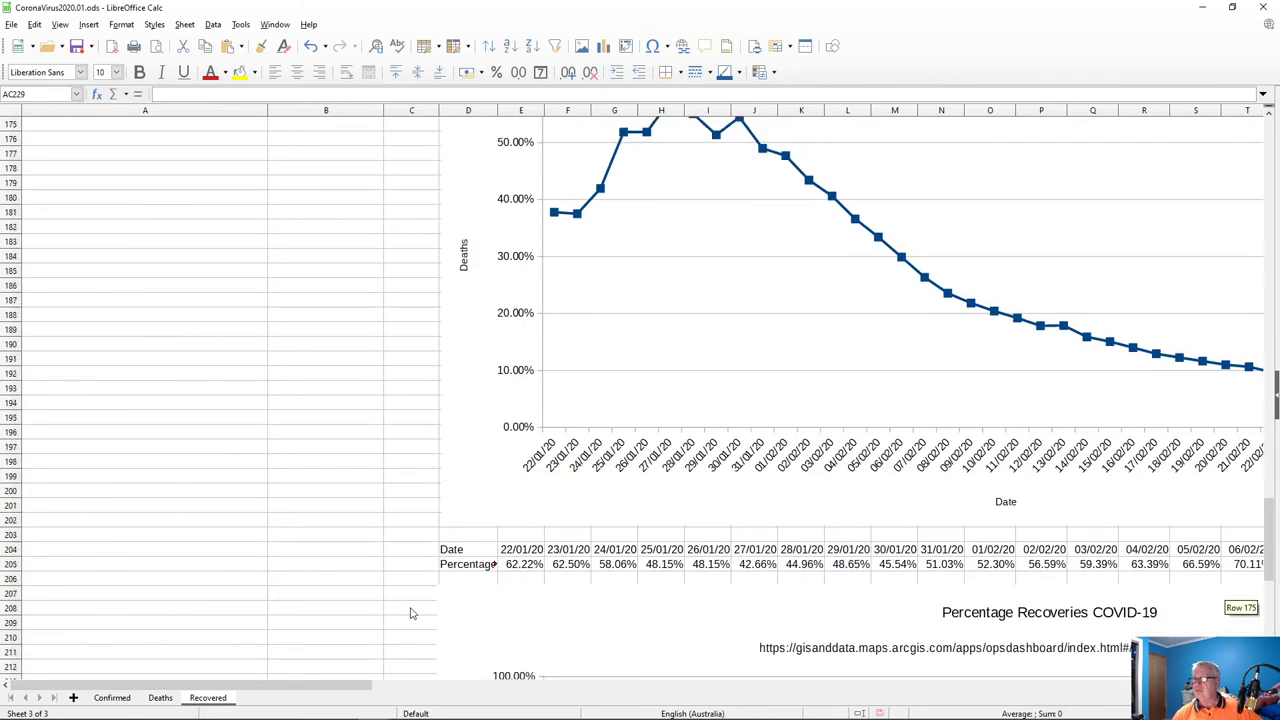
scroll(410, 613, up, 6)
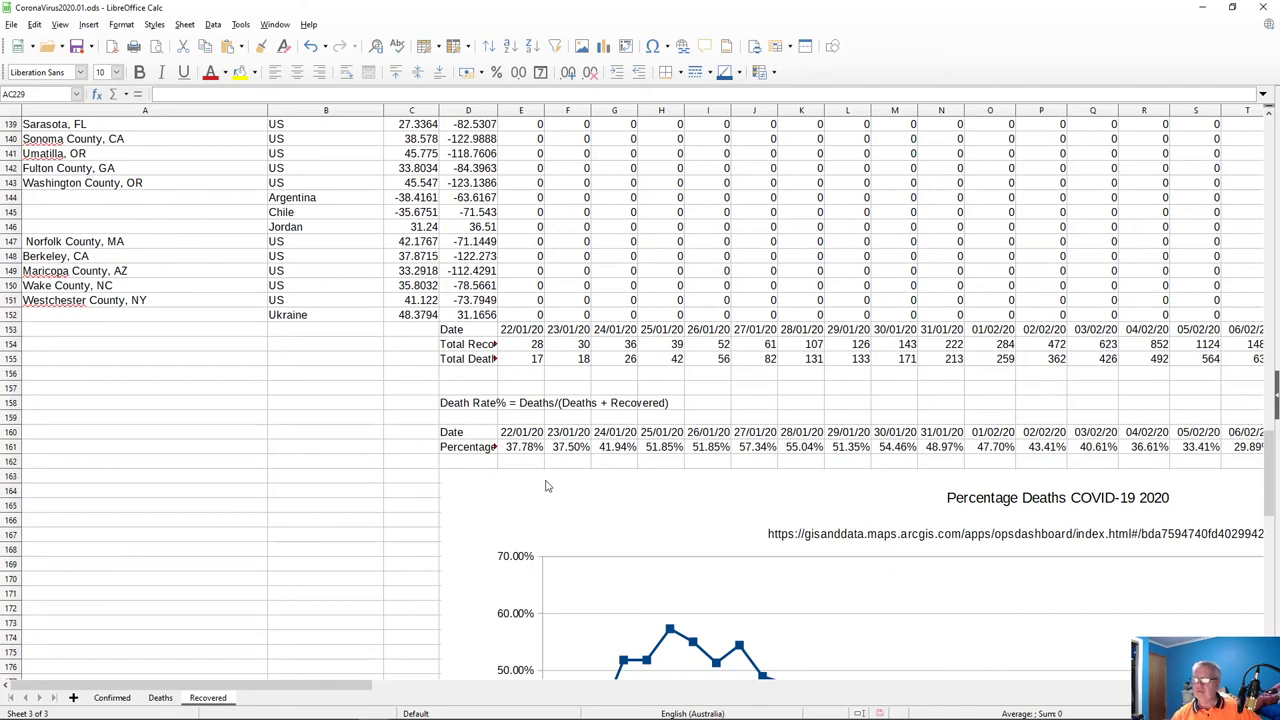
scroll(390, 397, up, 2)
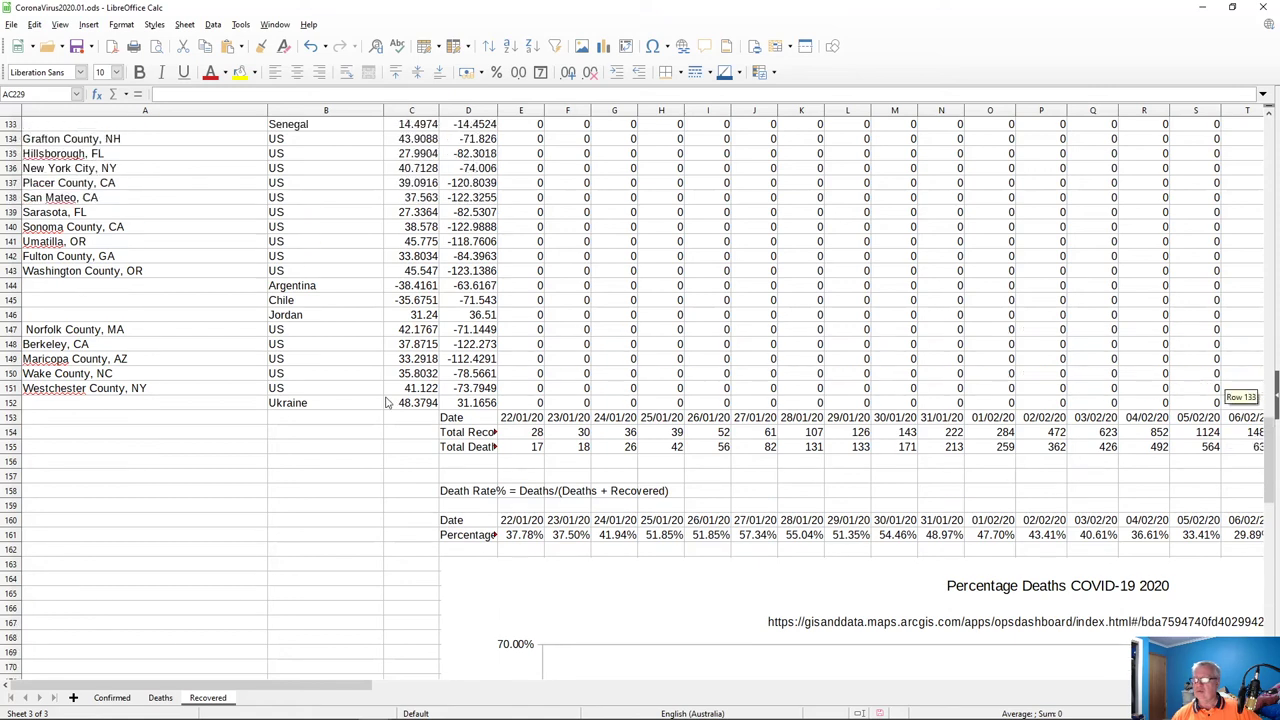
scroll(391, 404, down, 7)
scroll(390, 404, down, 7)
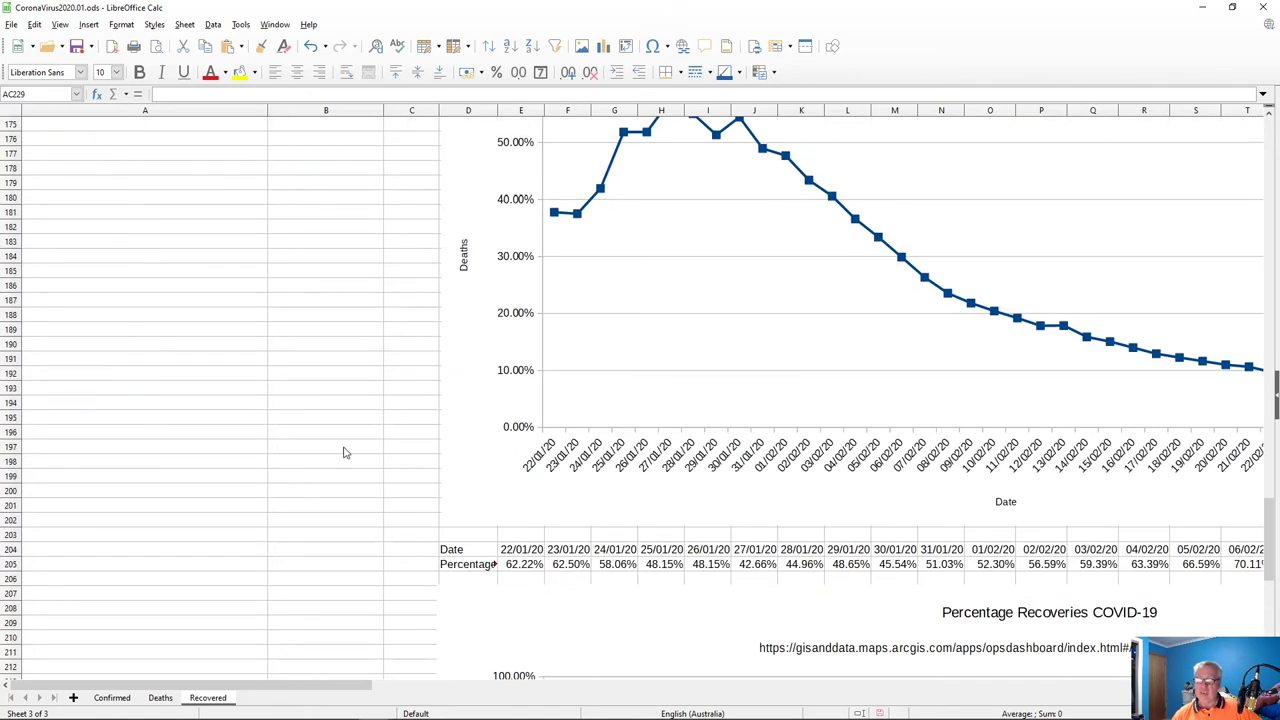
- Inspect the Global Confirmed sum formulas in E155:J155 on the Confirmed sheet, covering 22/01/20 to 27/01/20
click(112, 699)
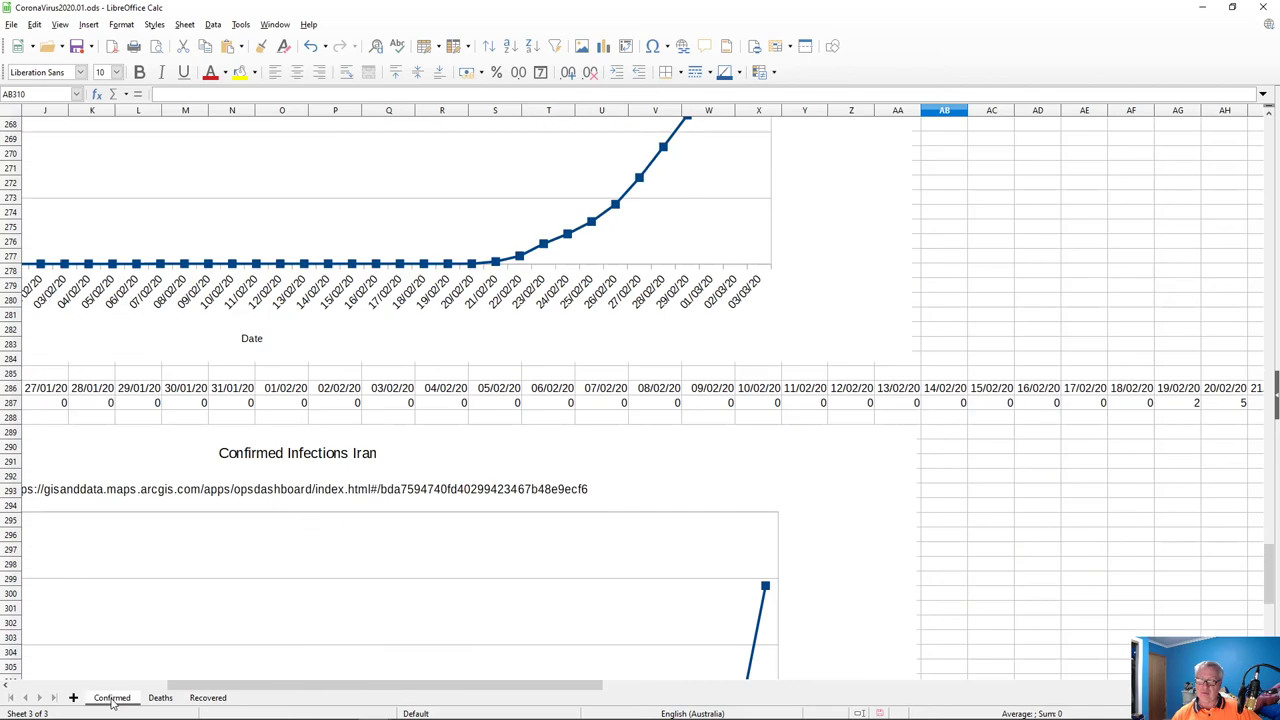
drag(362, 684, 206, 685)
scroll(214, 560, up, 20)
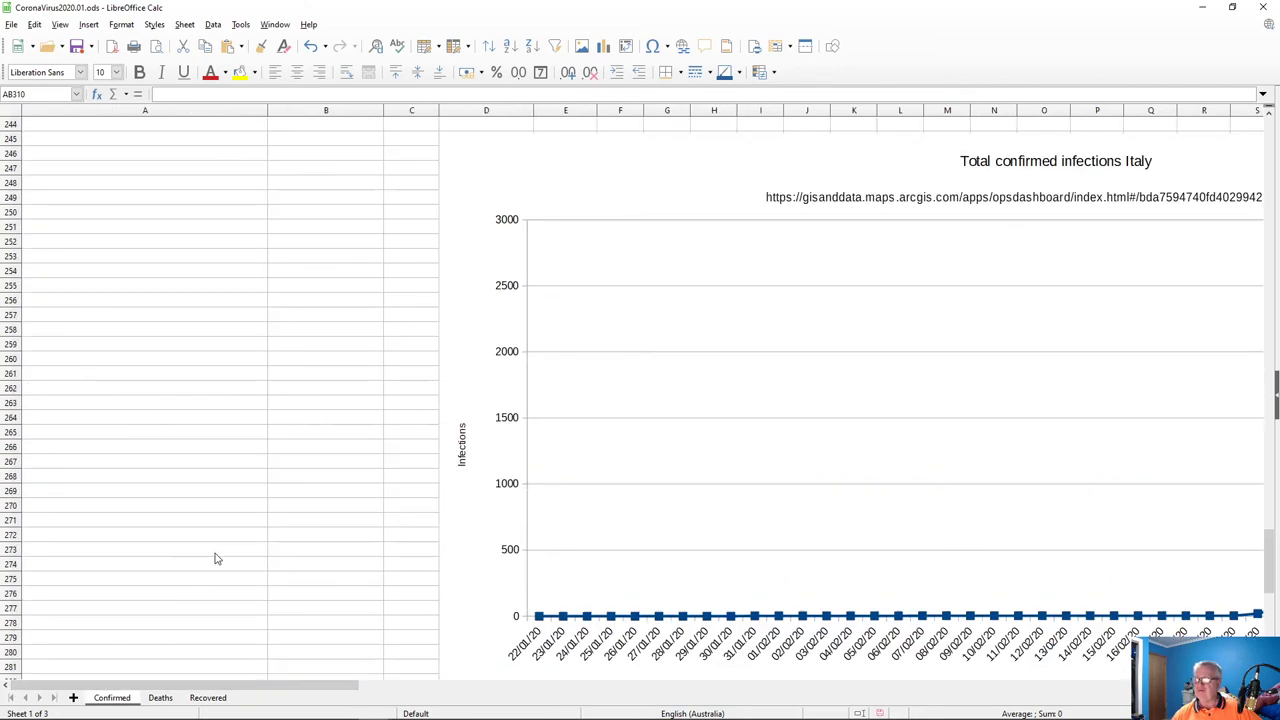
scroll(221, 561, up, 10)
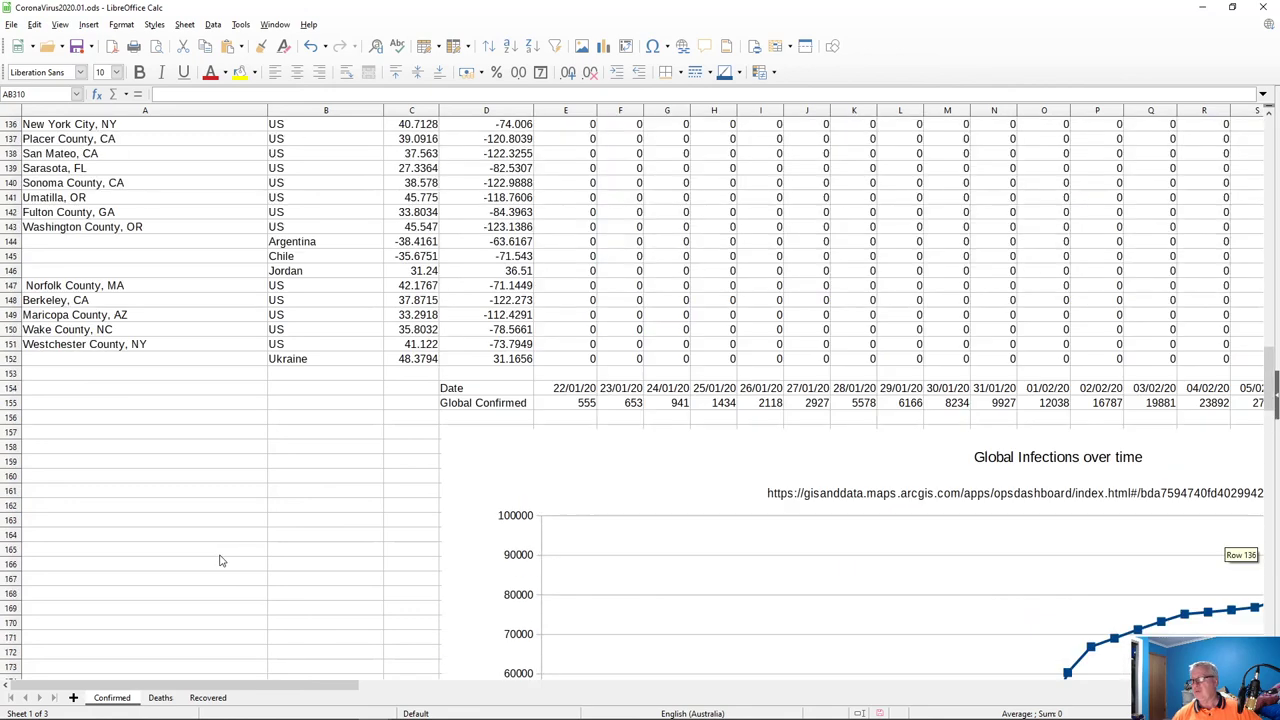
click(590, 451)
click(677, 454)
click(719, 453)
click(771, 451)
click(801, 451)
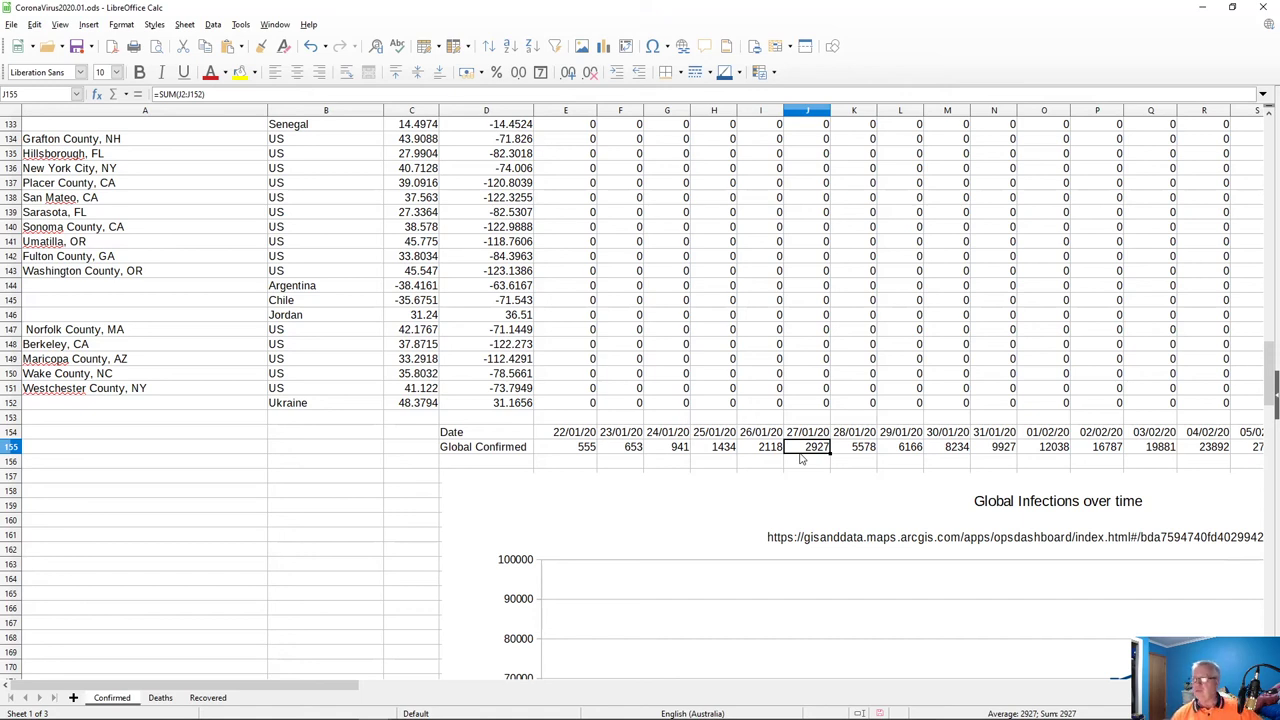
click(615, 451)
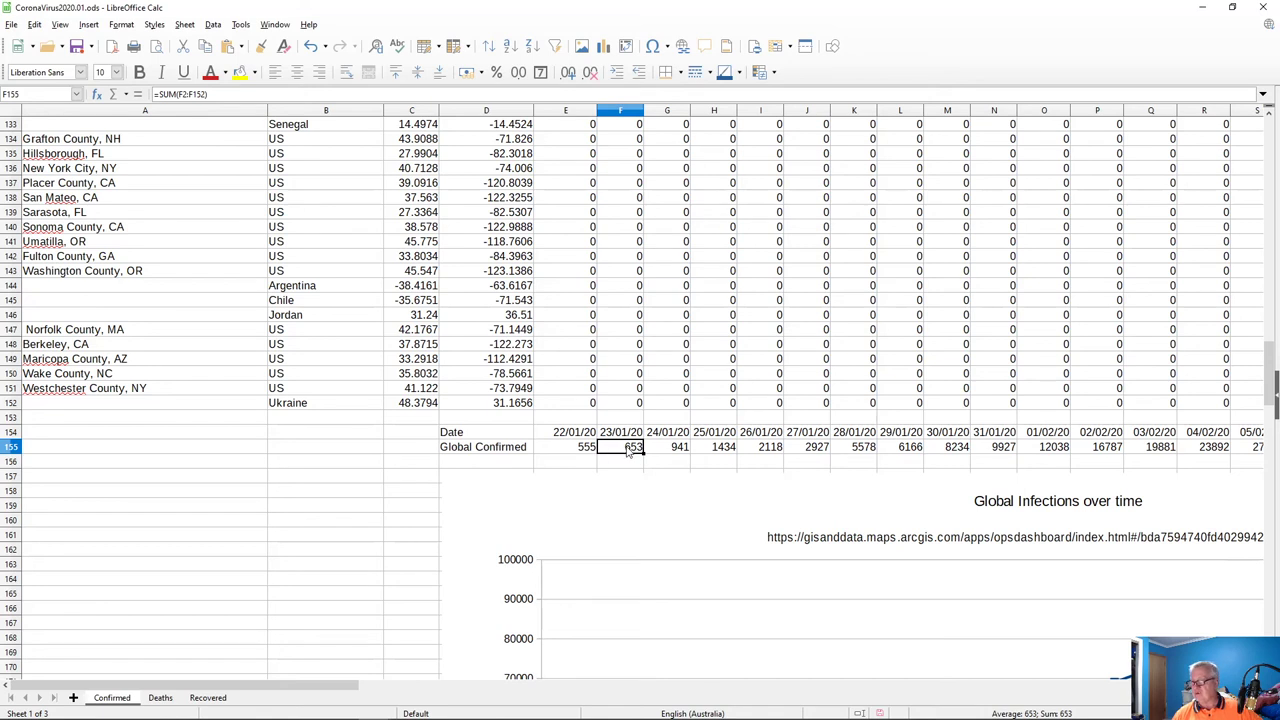
click(589, 450)
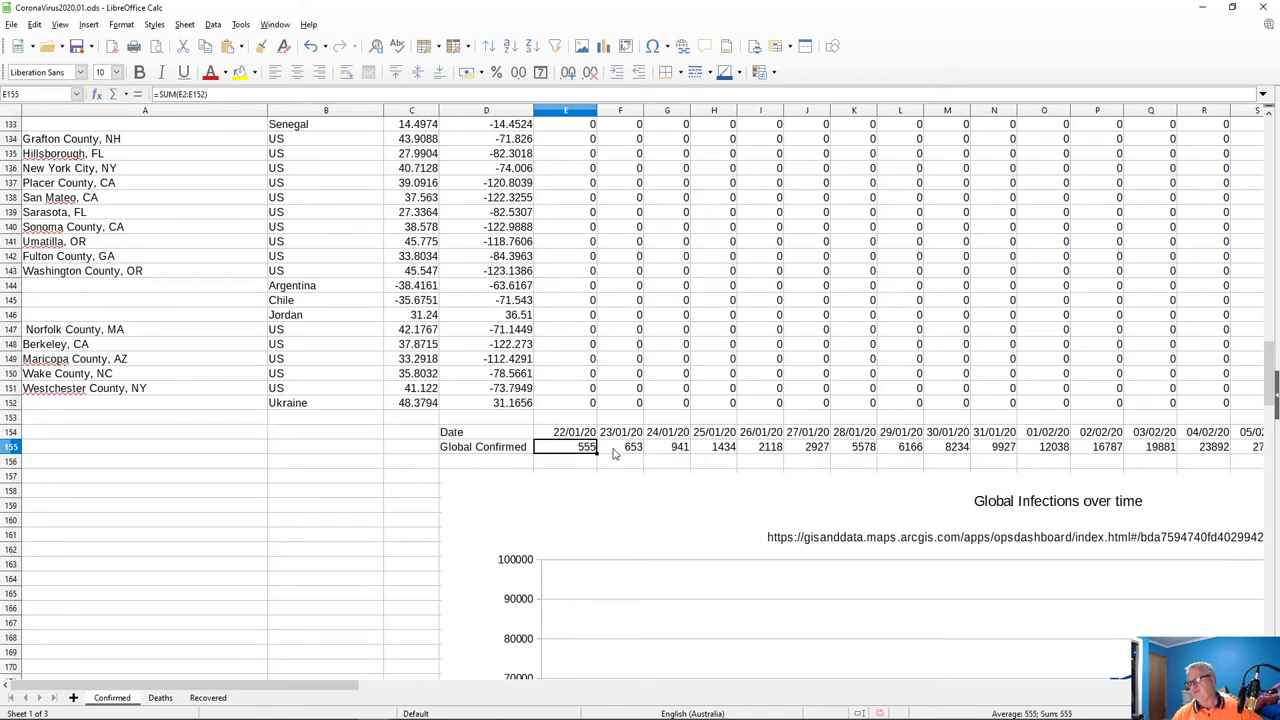
- Compare the Global Confirmed sum formulas in E155 and F155 for 22/01/20 and 23/01/20
click(626, 451)
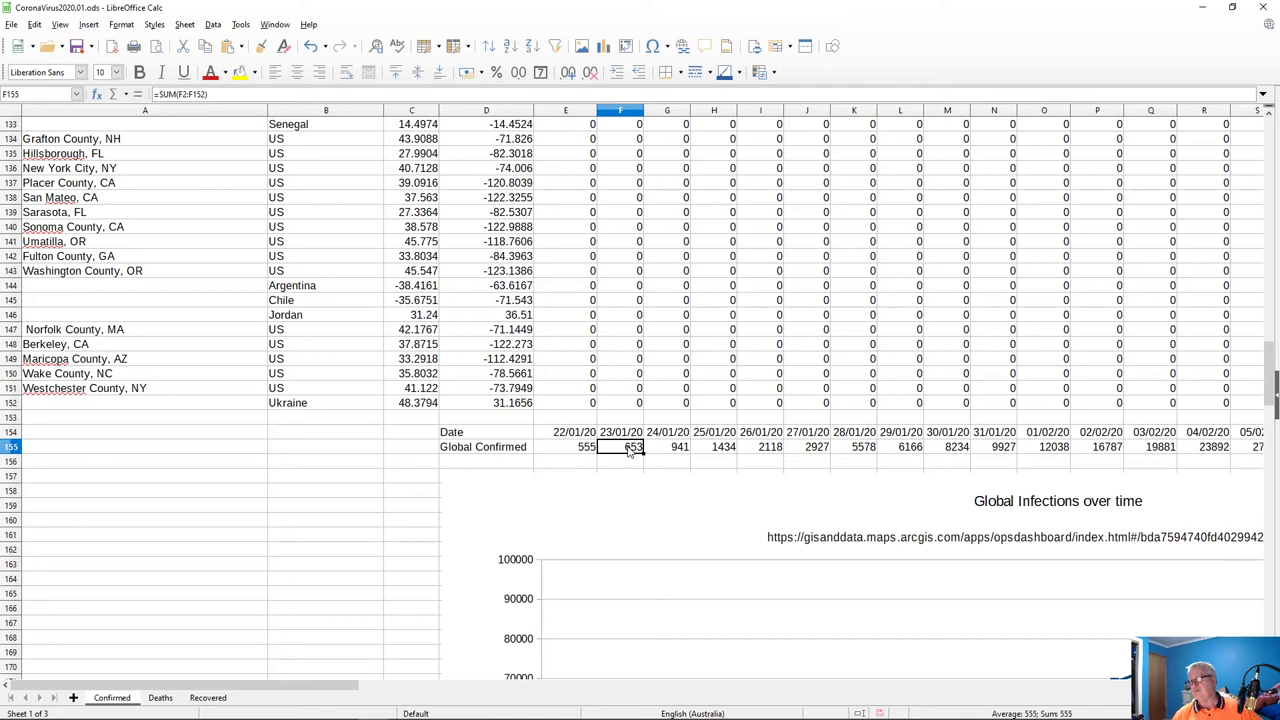
click(578, 450)
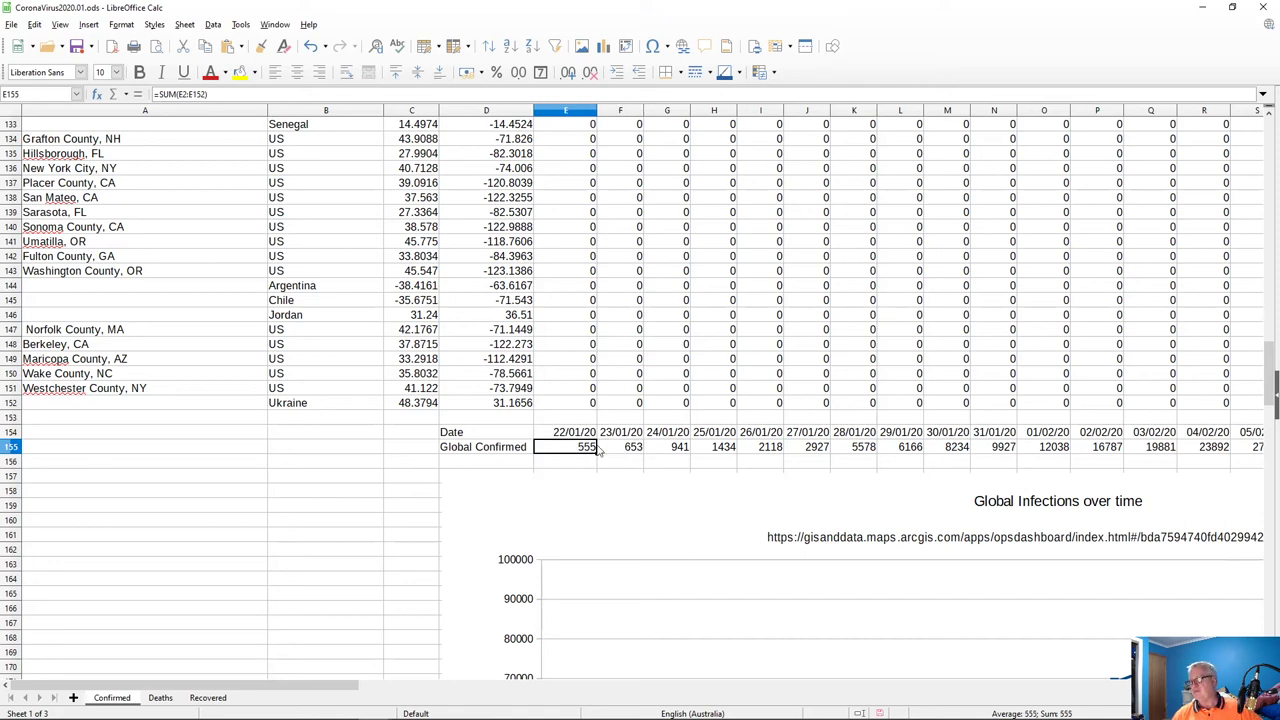
click(617, 451)
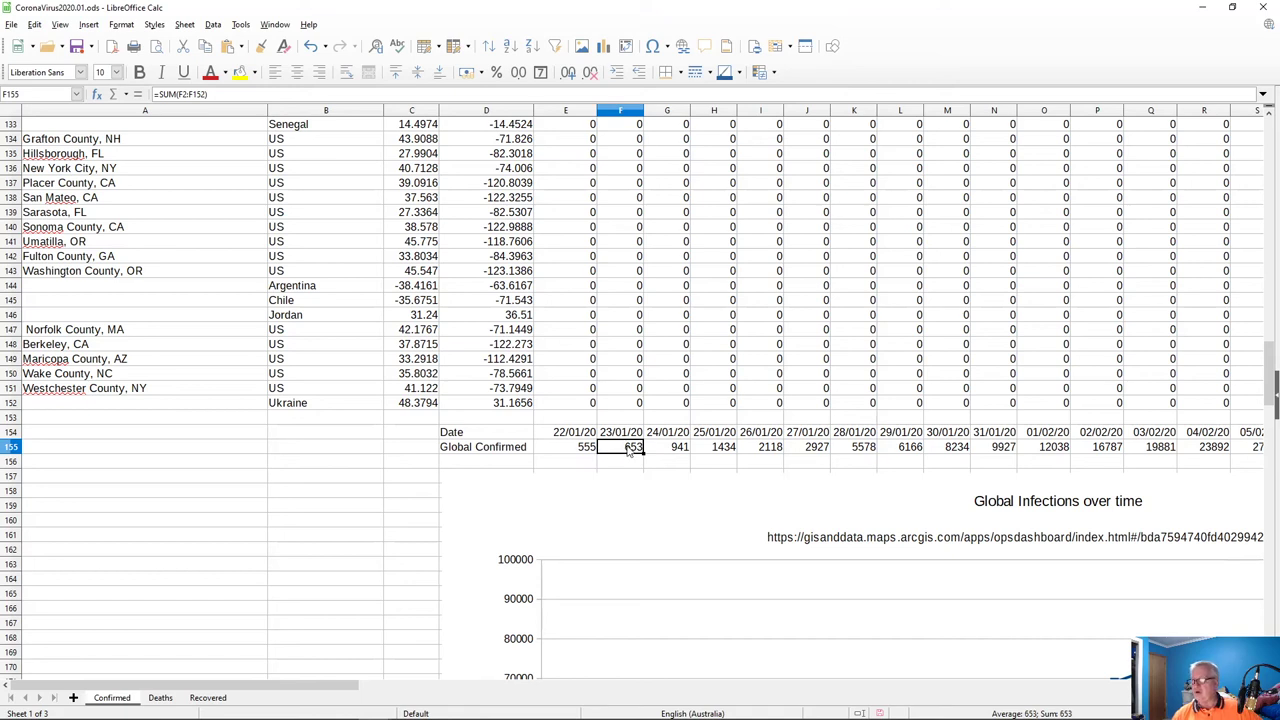
click(585, 449)
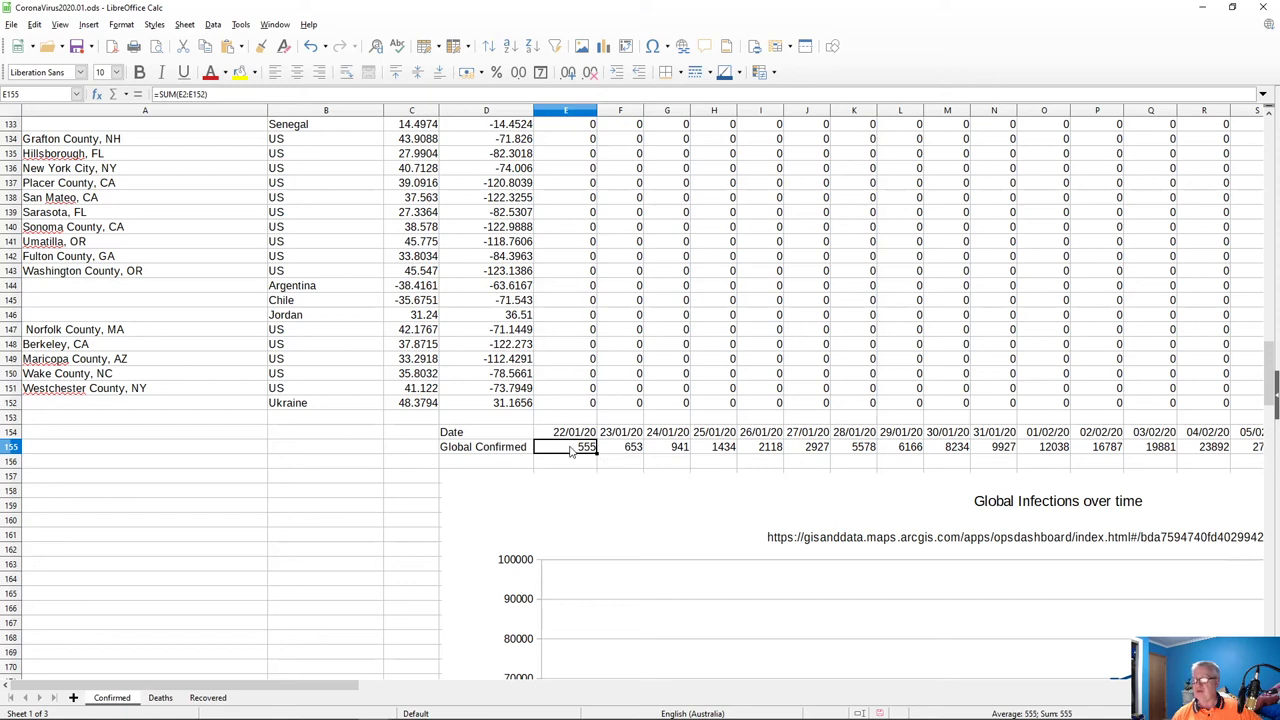
click(619, 466)
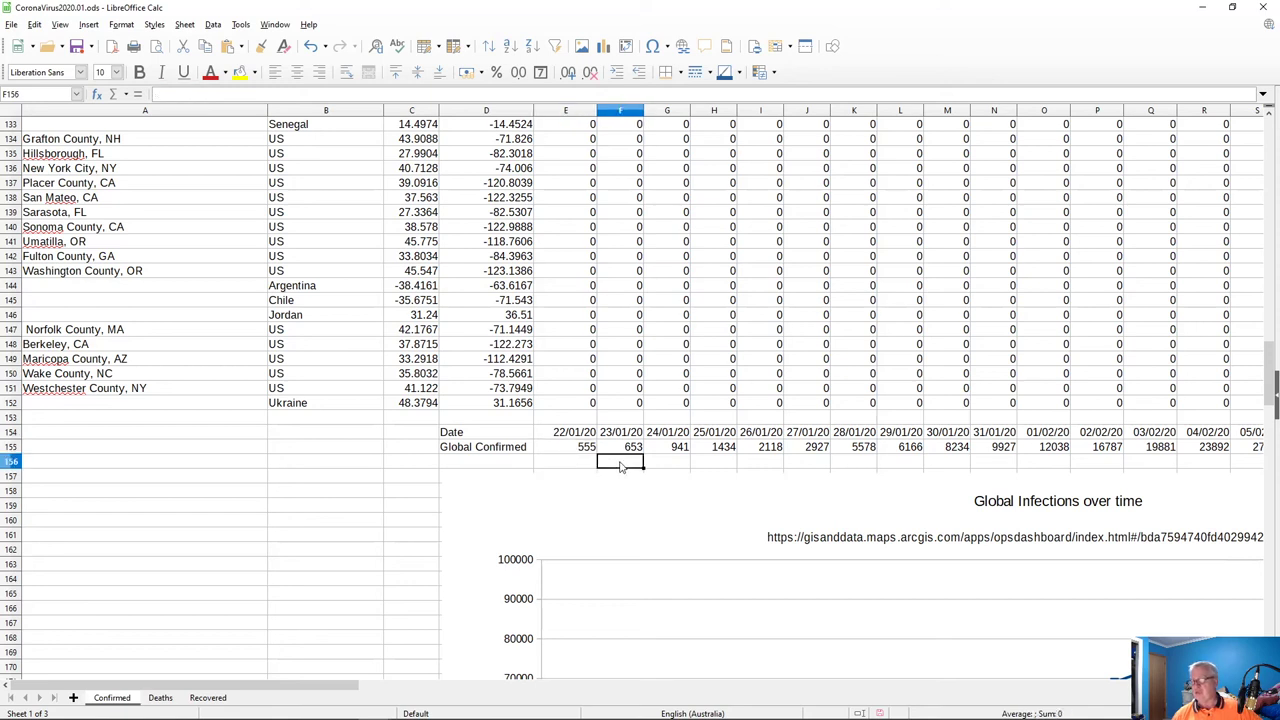
text(=)
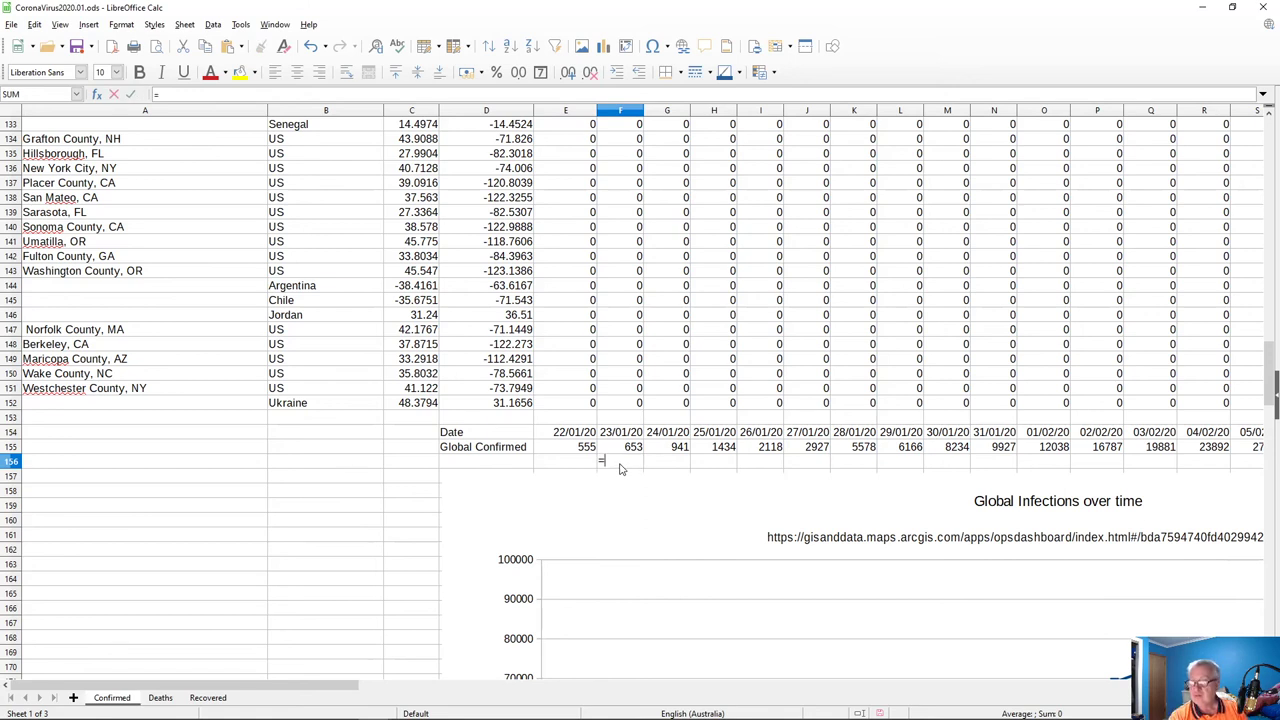
text(E155)
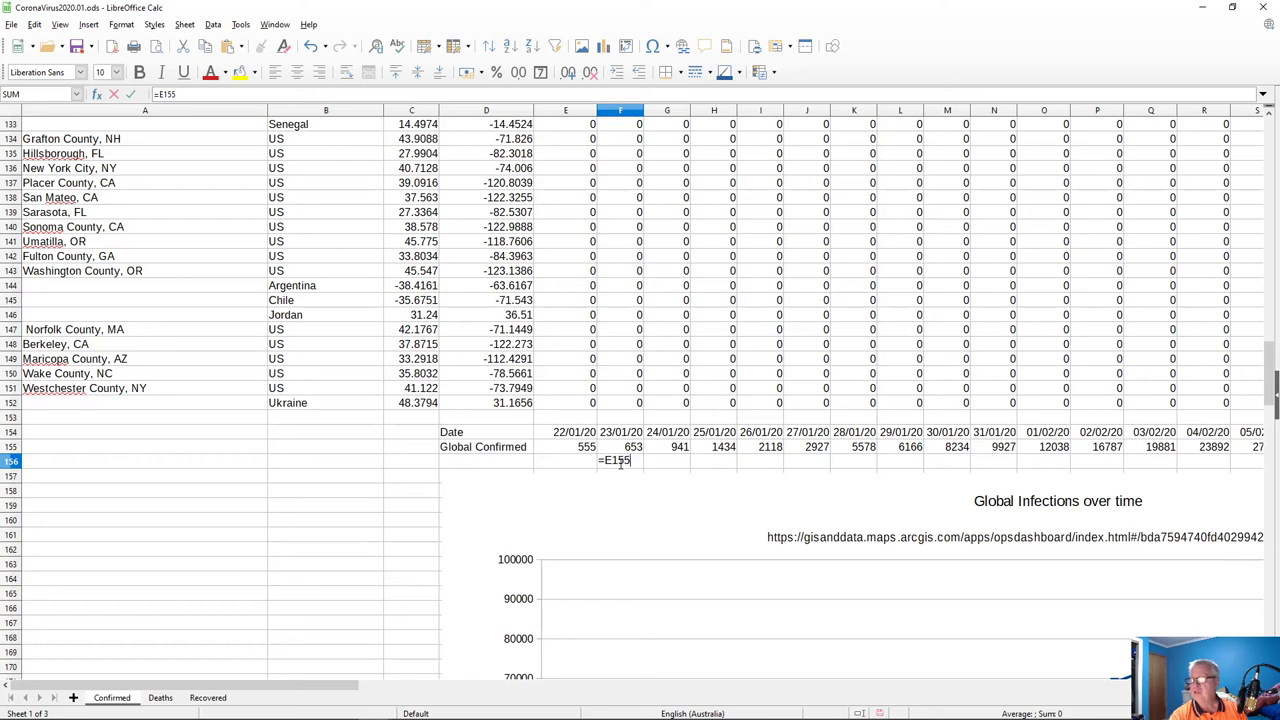
key(Left)
key(Left)
key(Right)
key(Right)
key(Right)
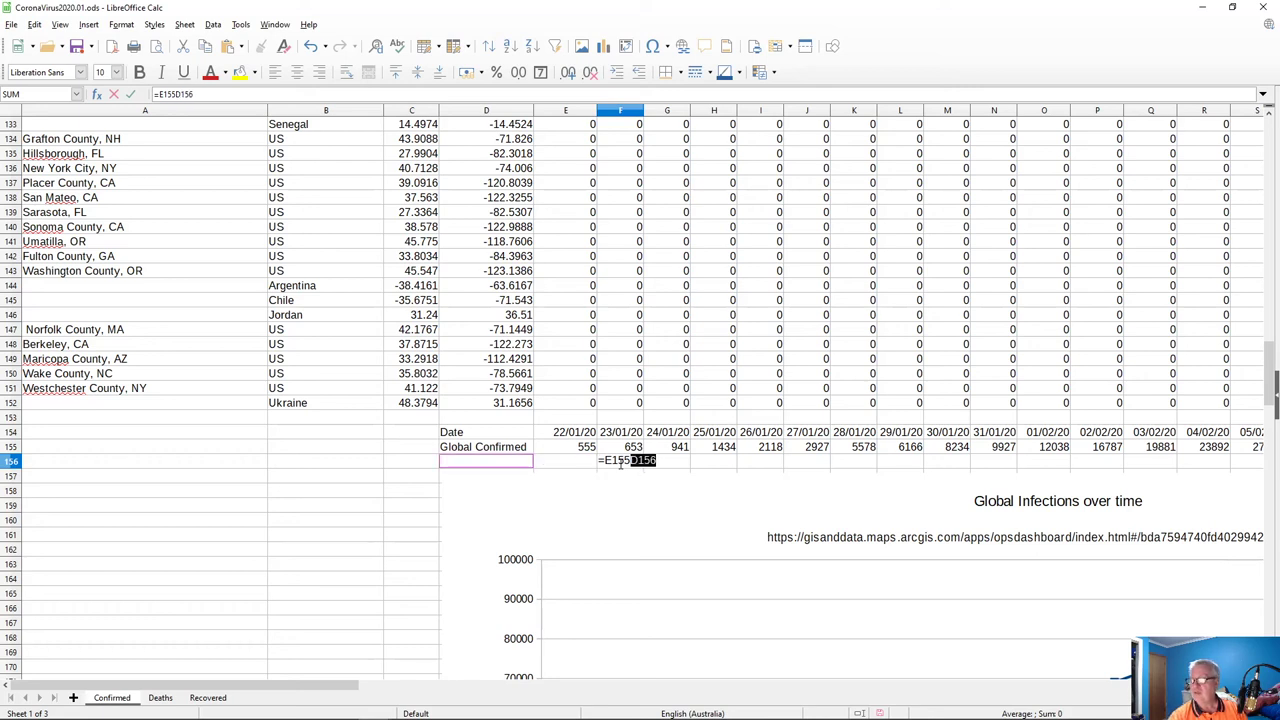
key(Left)
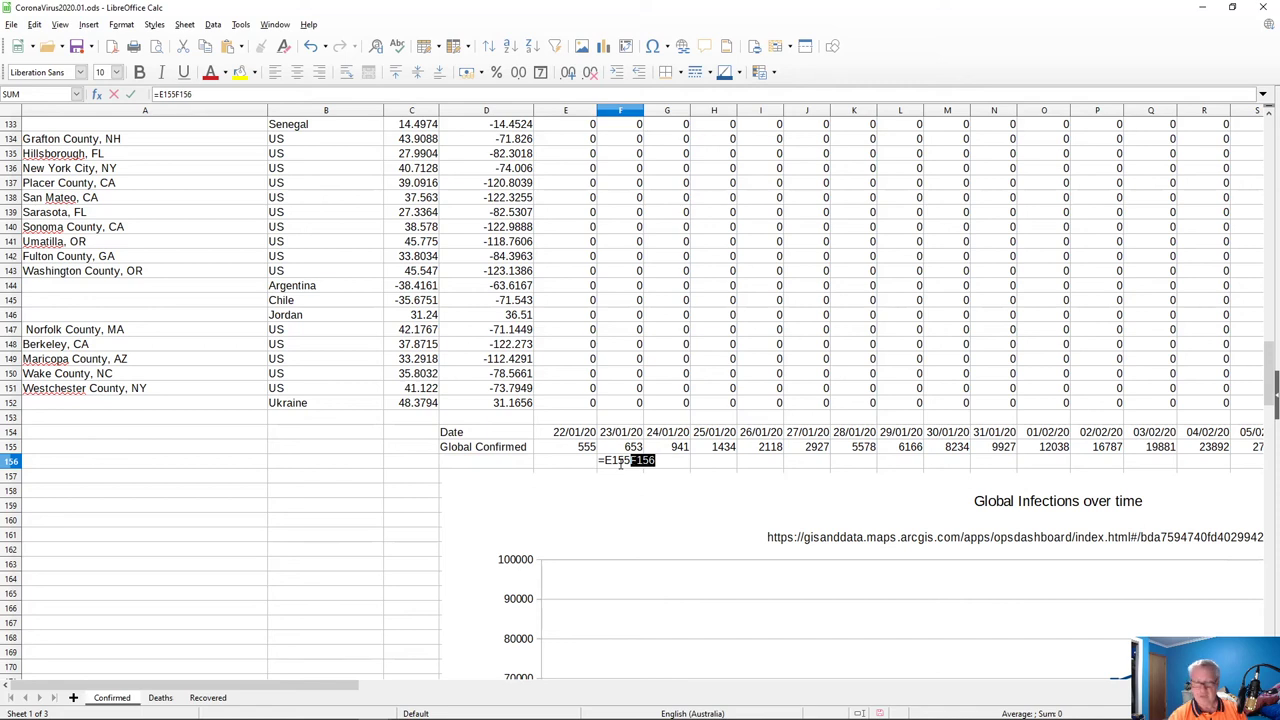
key(Escape)
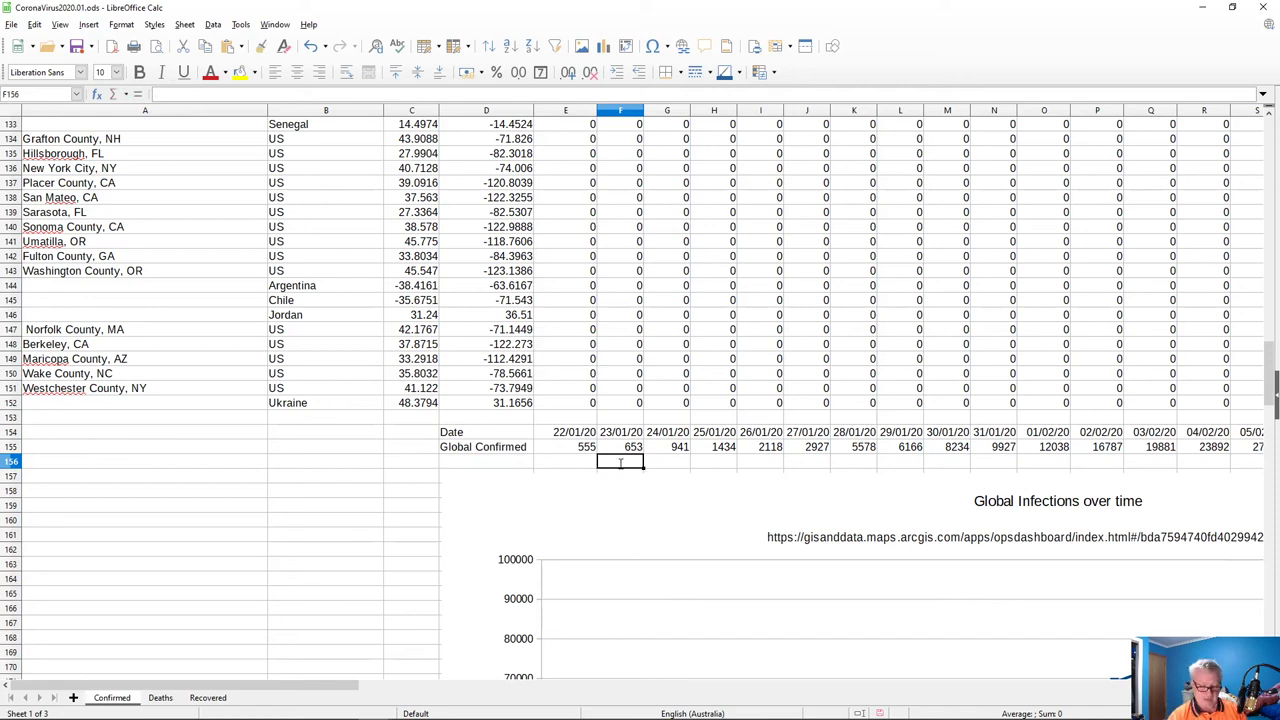
- Enter the formula =F155-E155 in F156 to calculate the daily increase in global confirmed cases for 23/01/20
text(=)
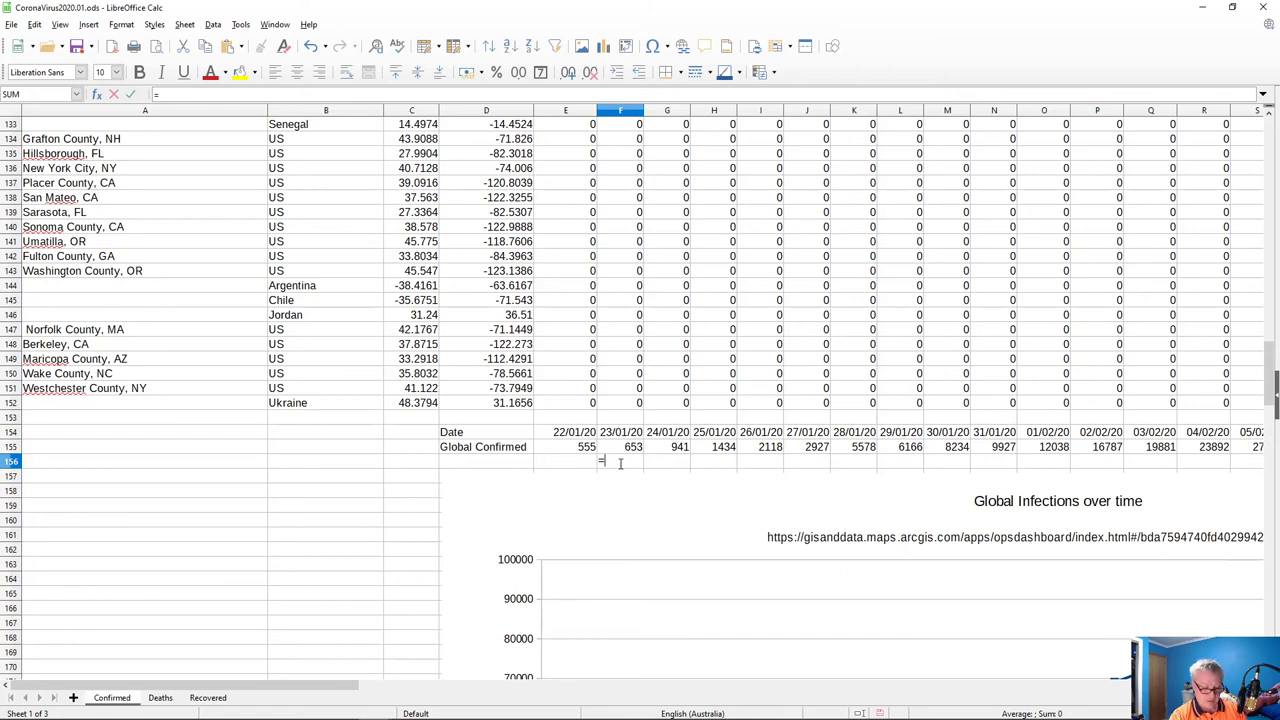
text(F1)
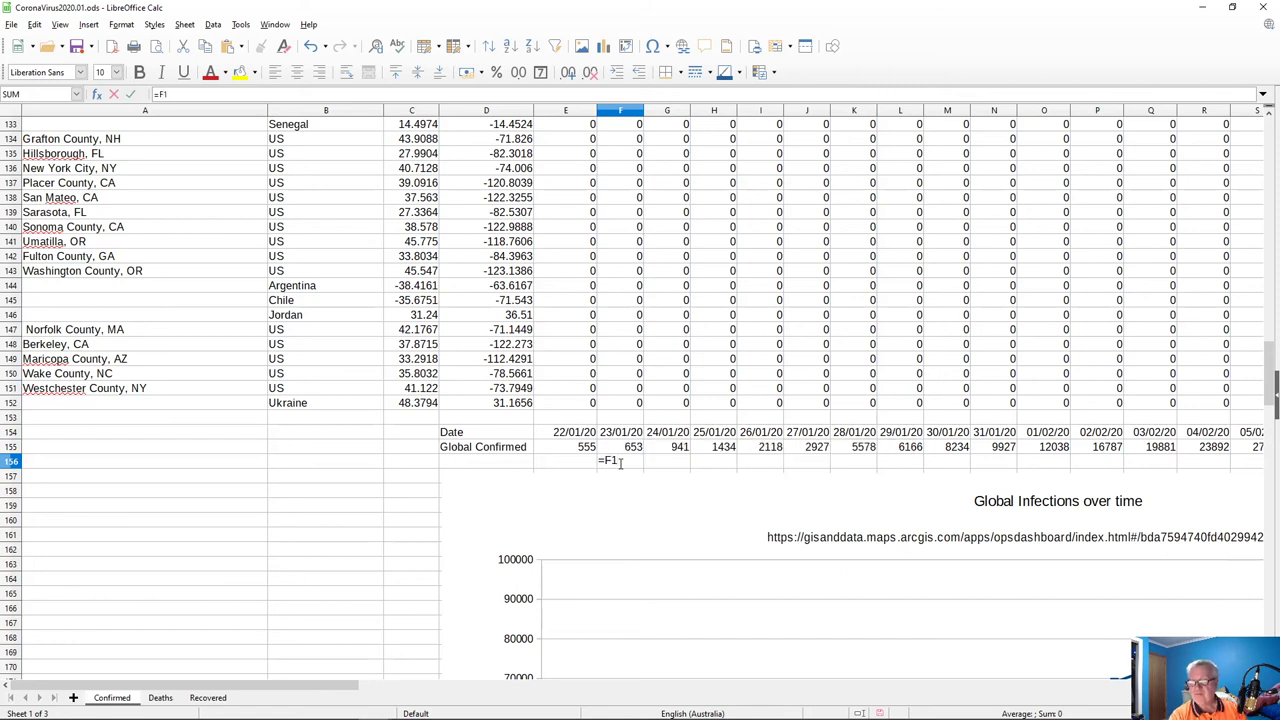
text(55-E)
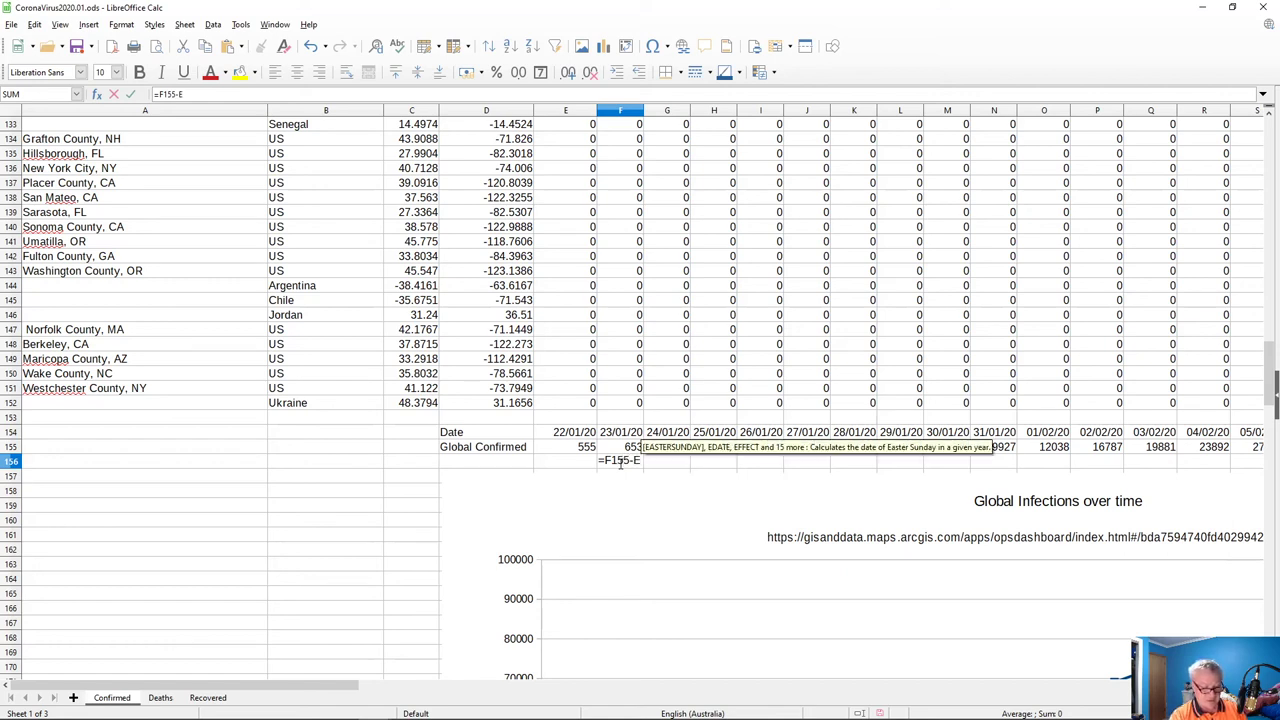
text(155)
key(Return)
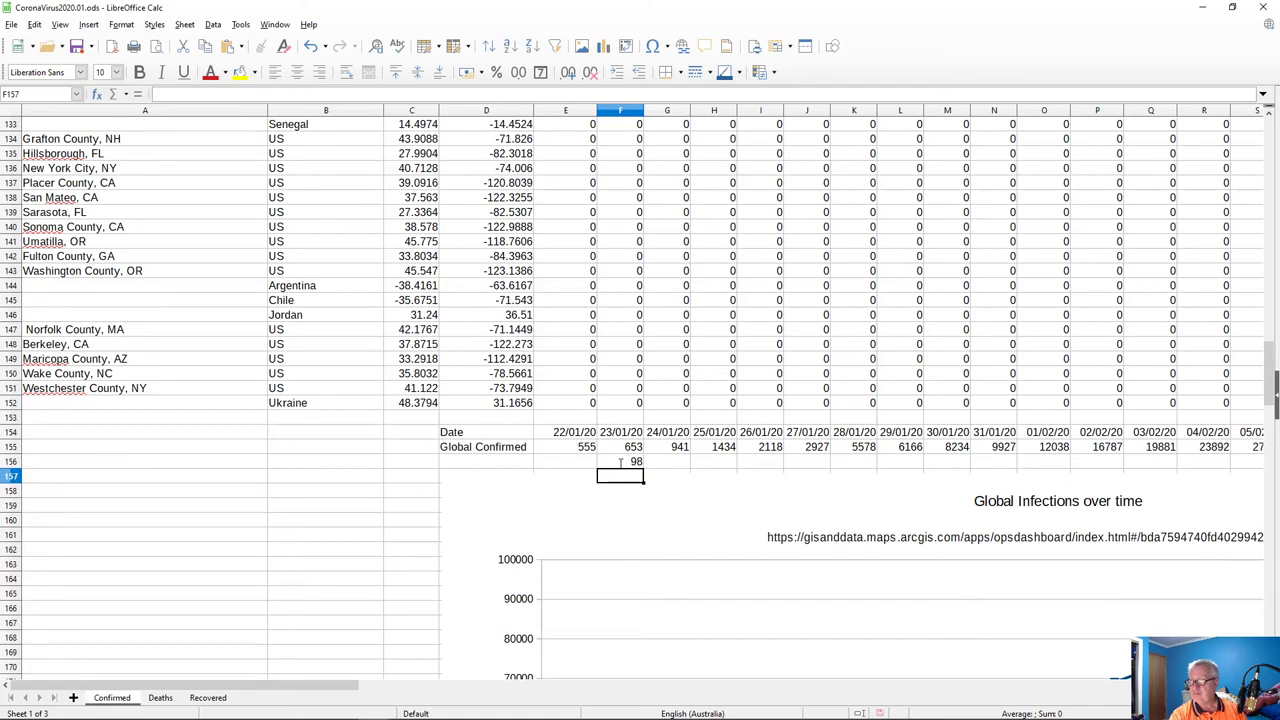
- Move the daily increase formula from F156 to F330, below the Confirmed Infections Iran chart
click(620, 462)
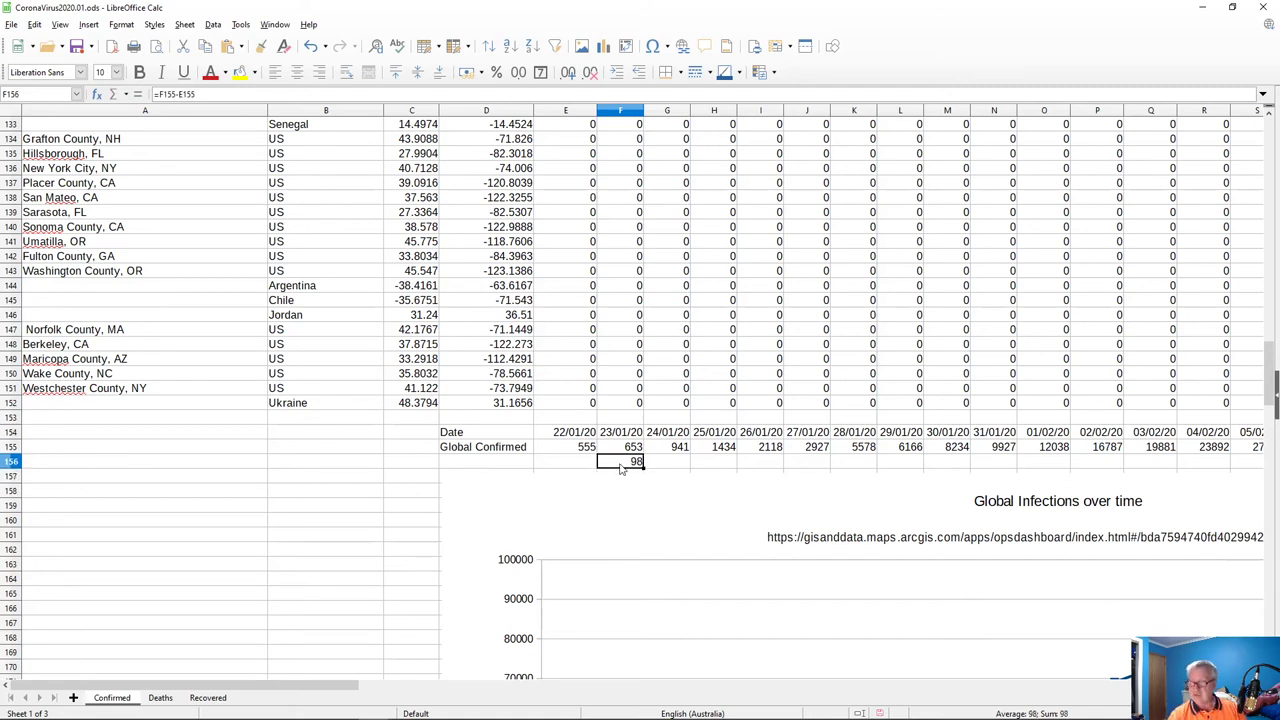
key(Delete)
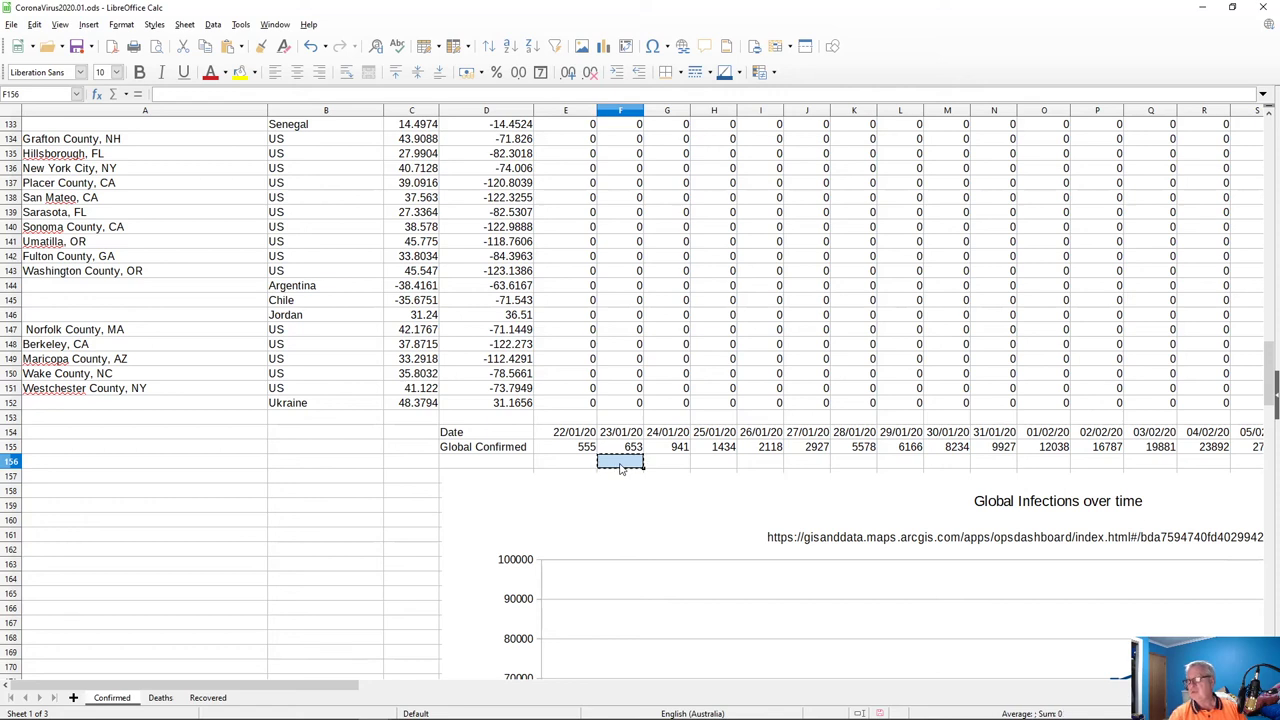
key(Page_Down)
key(Page_Down)
key(Page_Down)
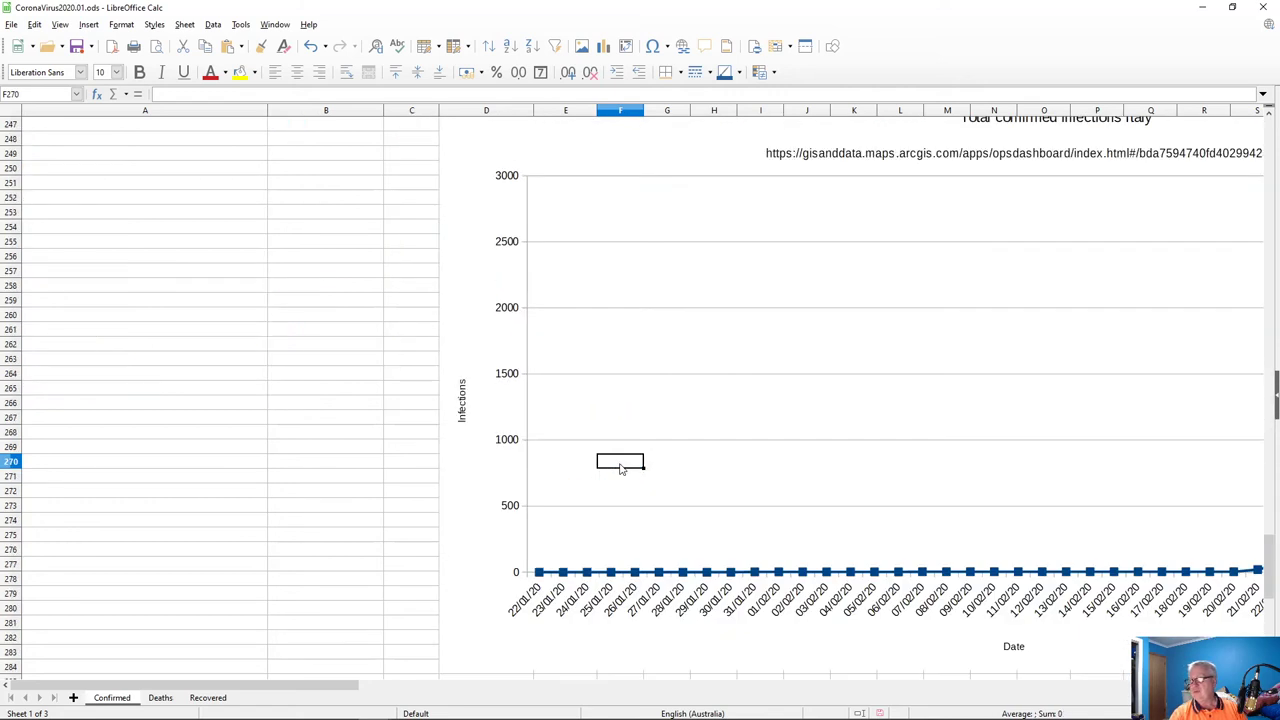
key(Page_Down)
key(Page_Down)
key(Up)
key(Up)
key(Up)
key(Up)
key(Up)
key(Up)
key(Up)
key(Up)
key(Up)
key(Up)
key(Up)
key(Up)
key(Up)
key(Up)
key(Up)
key(Up)
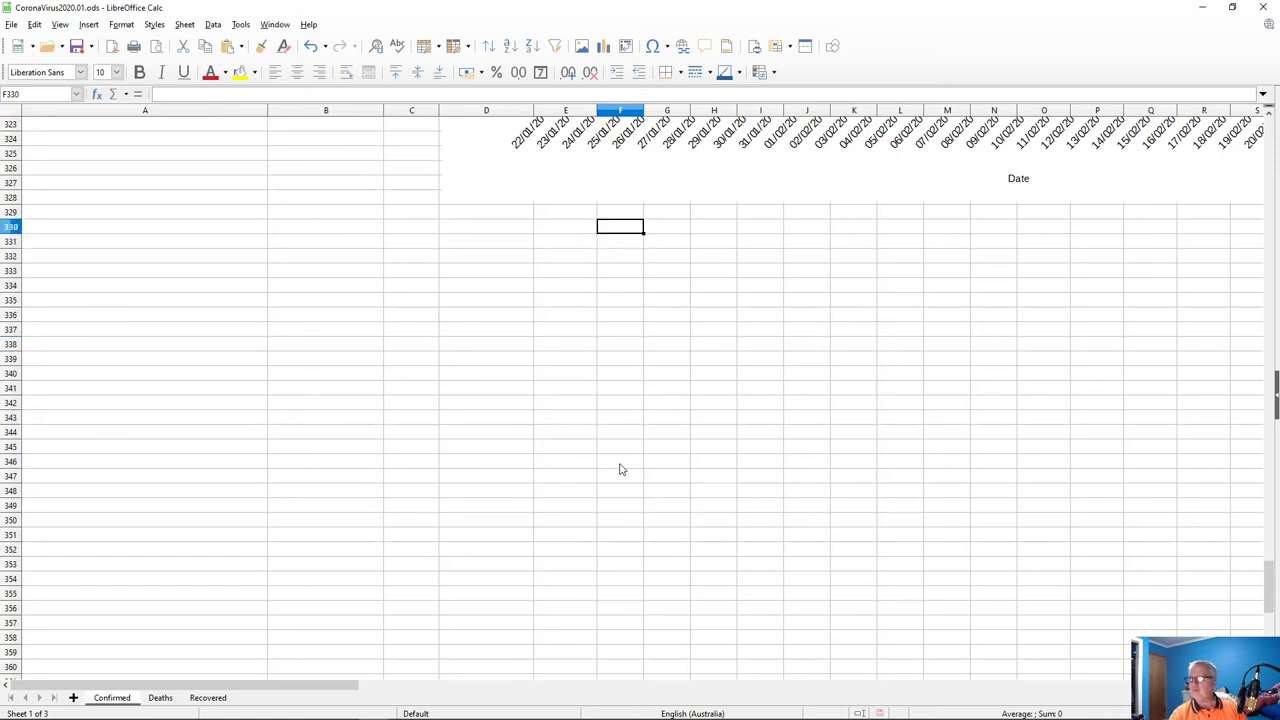
text(=F155-E155)
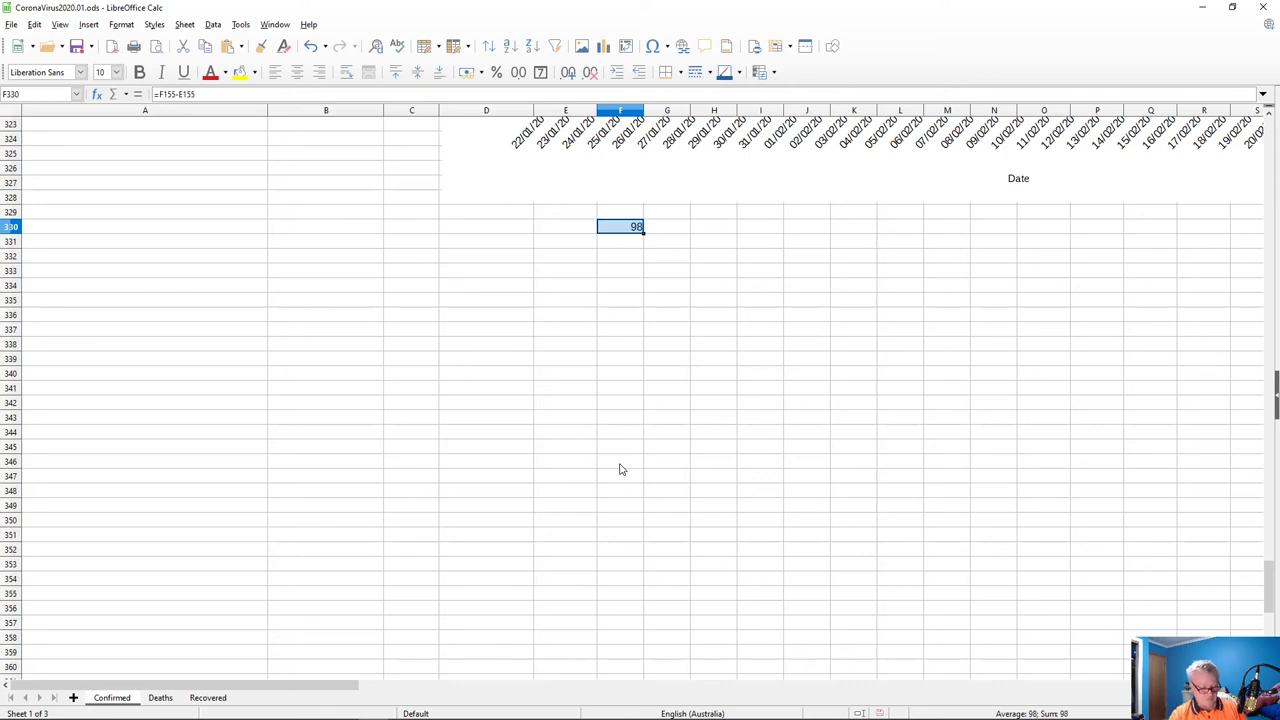
- Move the =F155-E155 formula from F330 down one row to F331
key(ctrl+c)
key(Down)
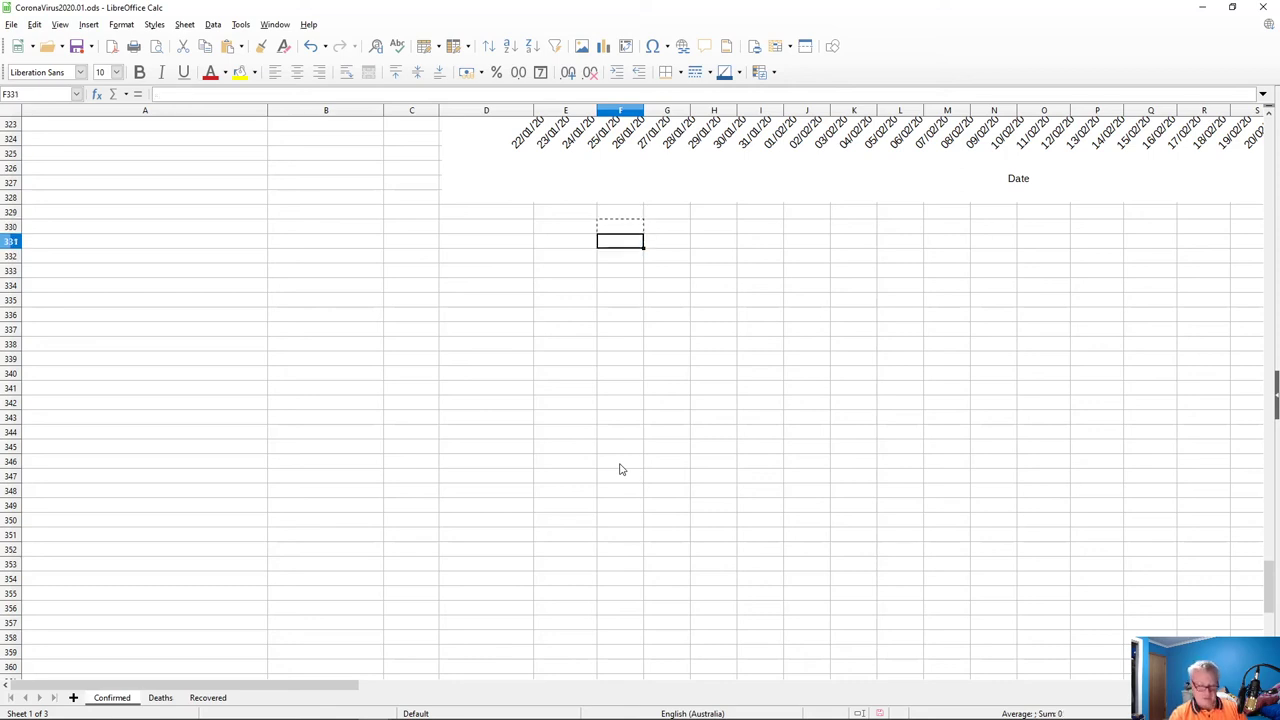
key(ctrl+v)
key(Escape)
key(Up)
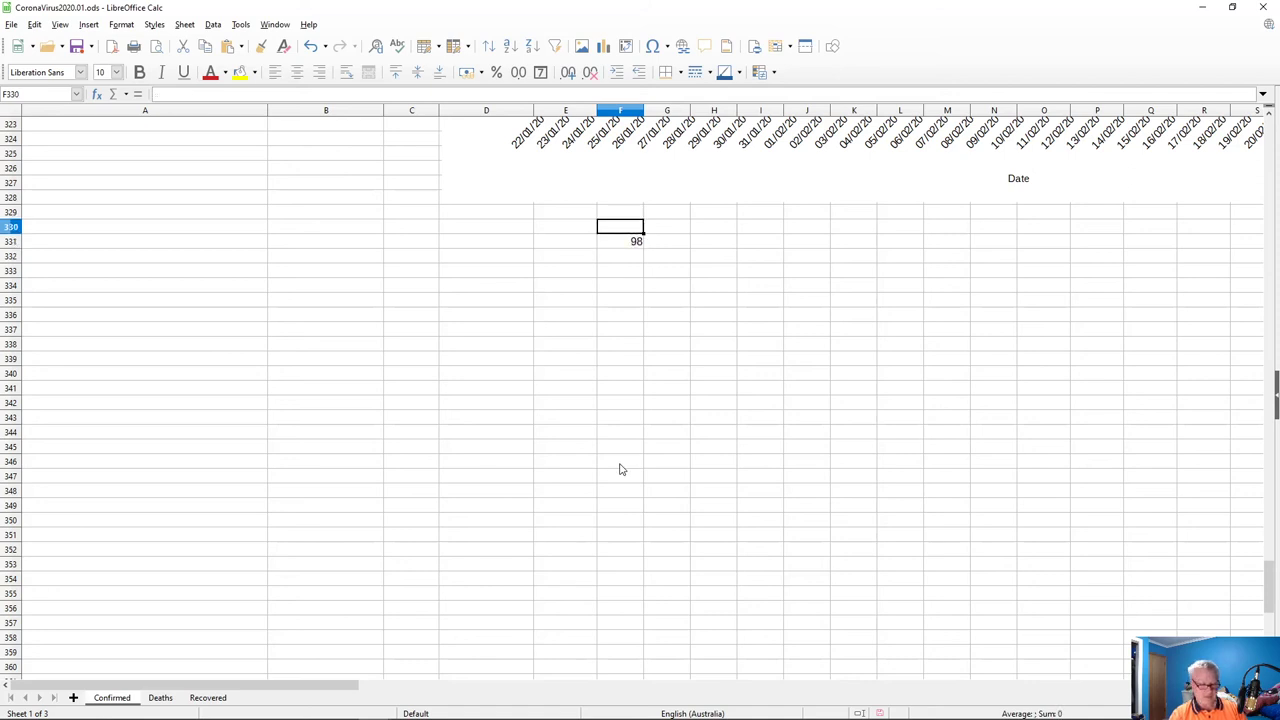
- Label D331 as Daily Global Increase and D330 above it as Date
key(Left)
key(Left)
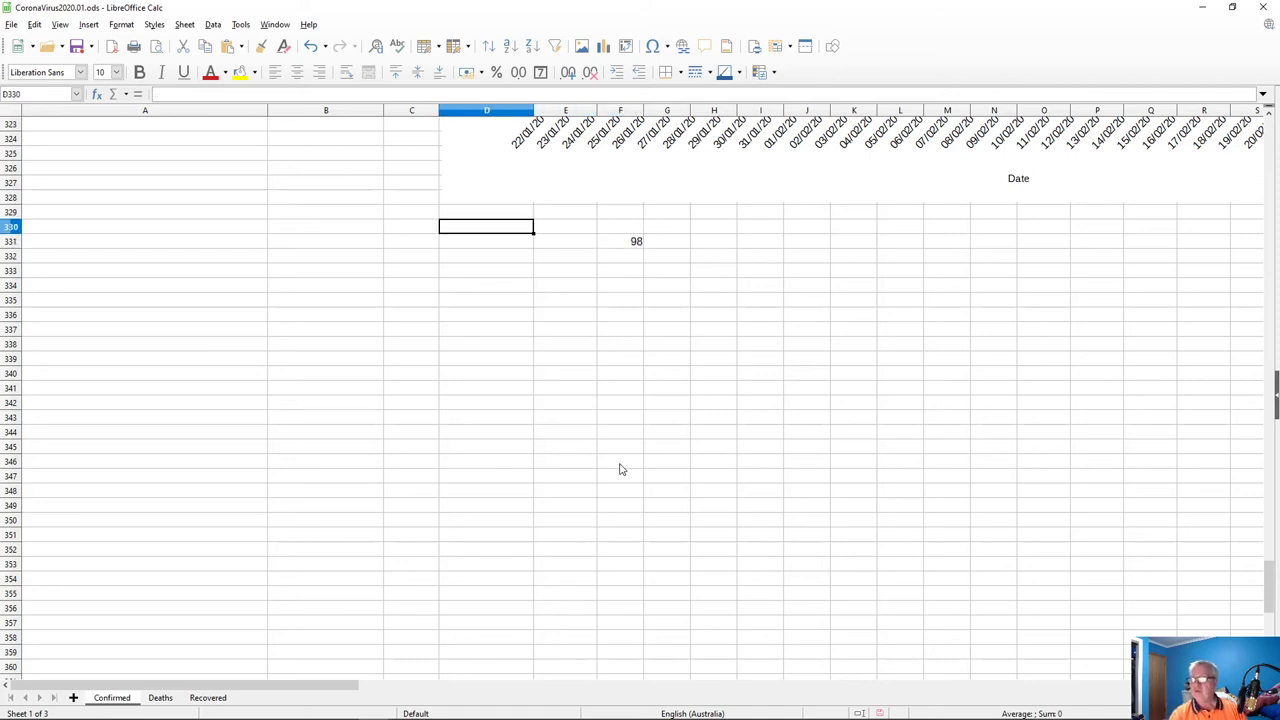
key(Down)
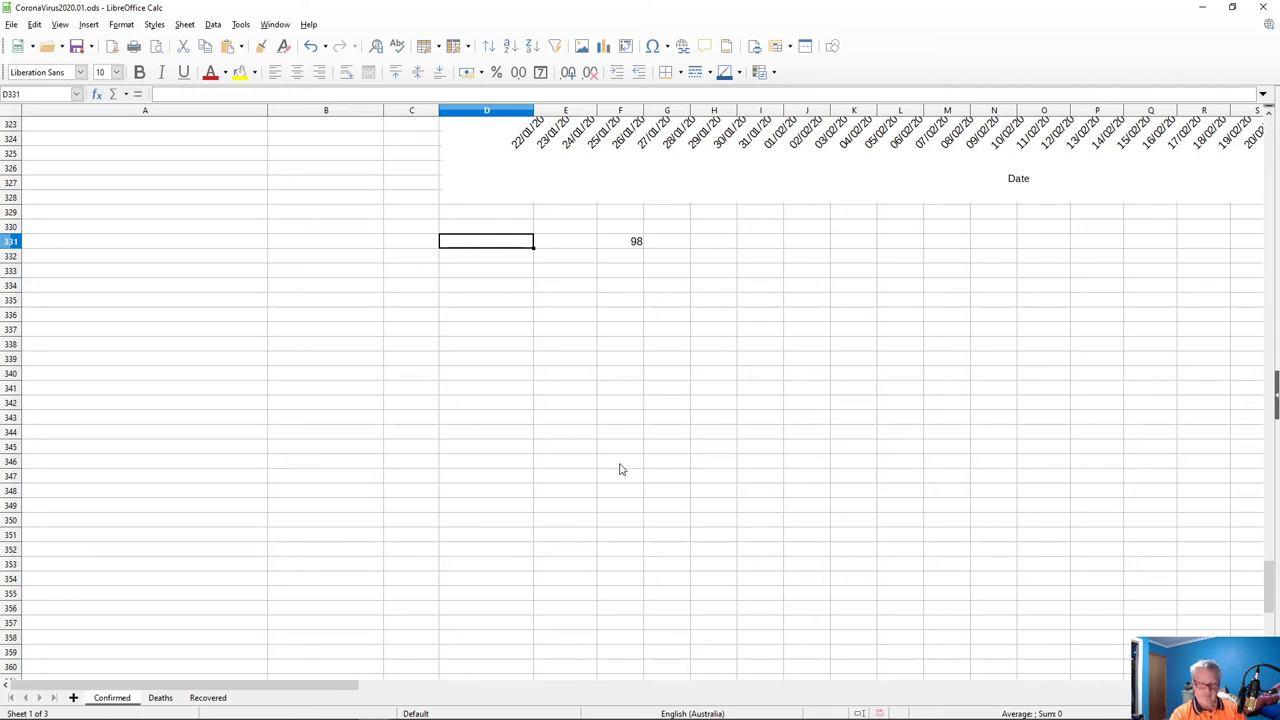
text(Dail)
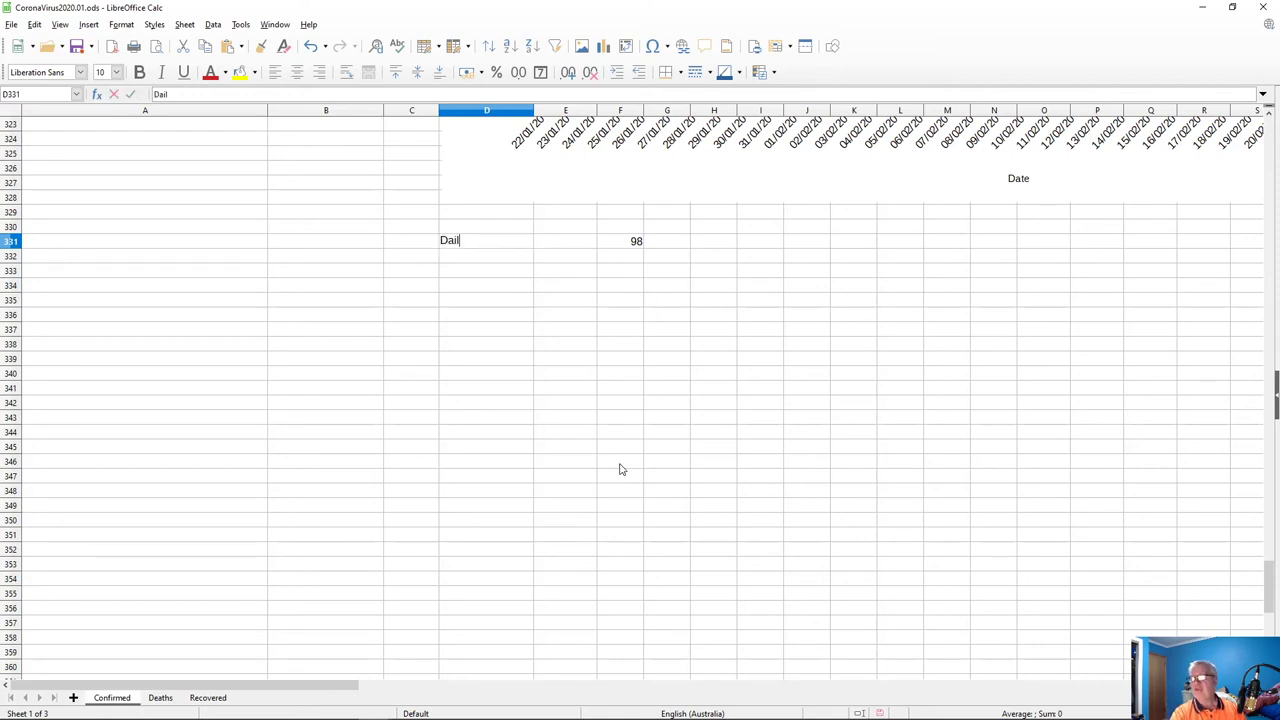
text(y Global Increase)
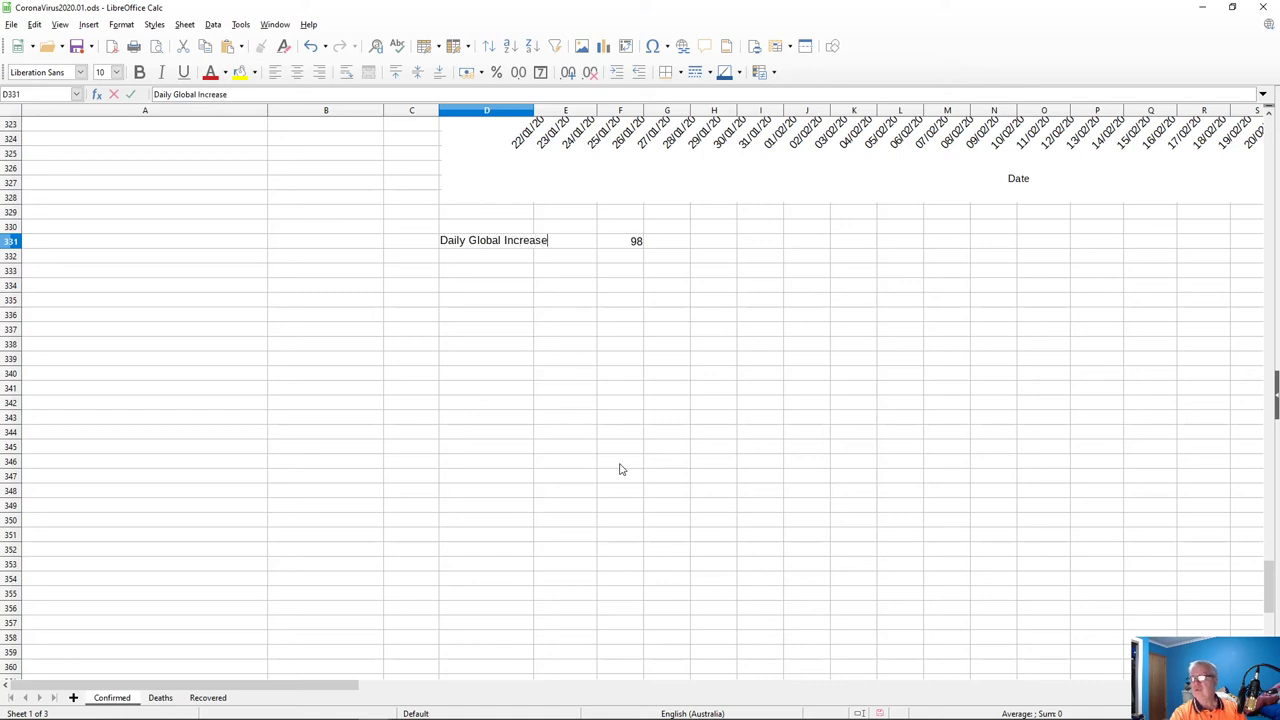
key(Return)
key(Up)
key(Up)
text(Da)
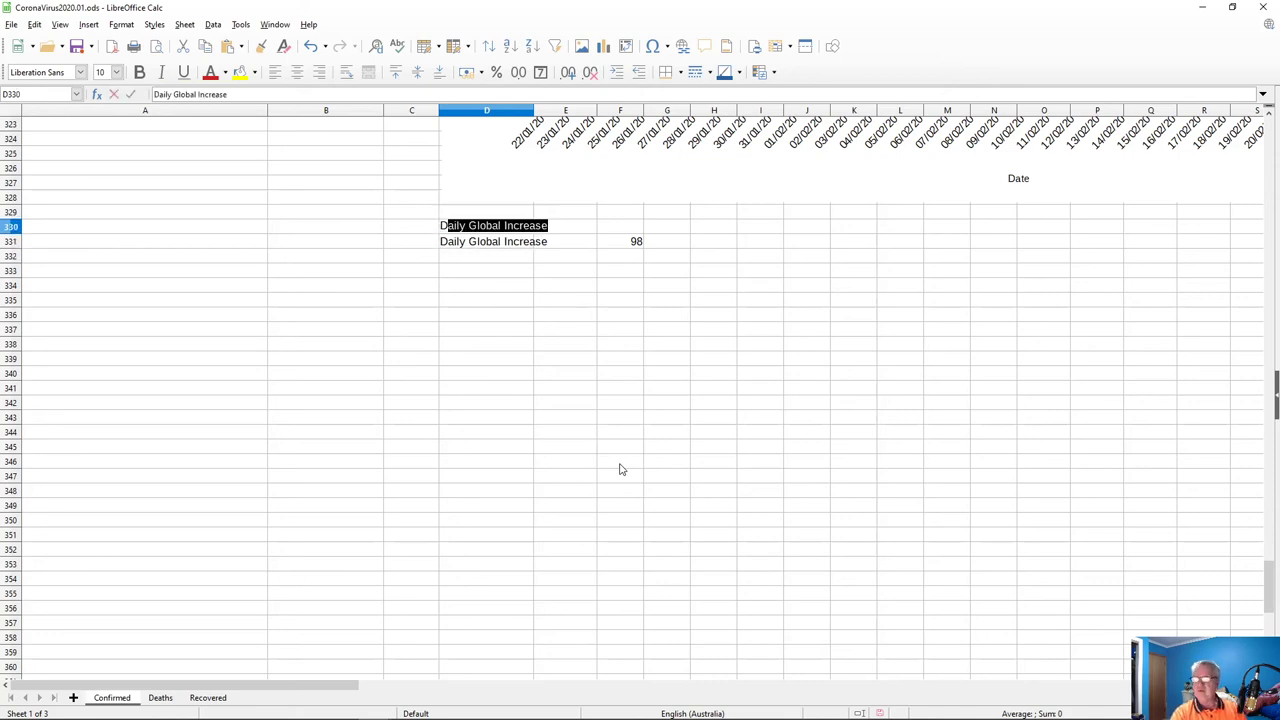
text(te)
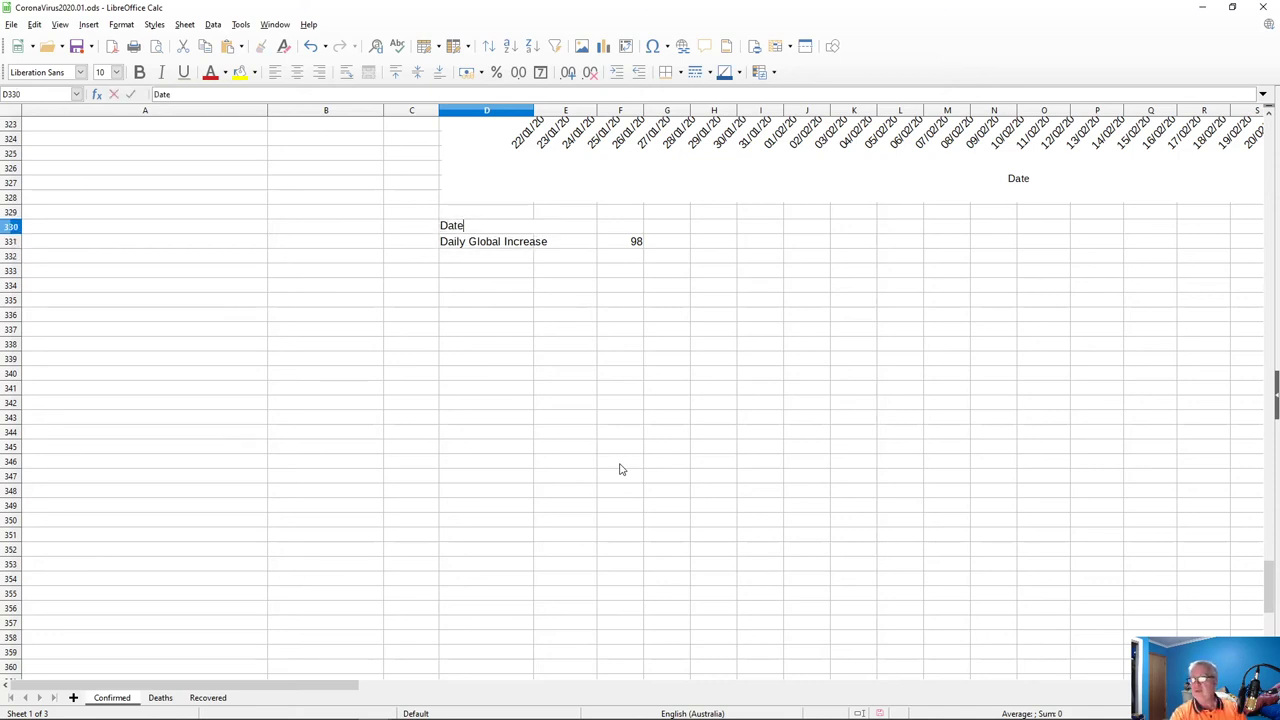
key(Return)
- Copy the date row D286:AT286 from the Iran Confirmed table
key(Up)
key(Up)
key(Up)
key(Up)
key(Up)
key(Up)
key(Up)
key(Up)
key(Up)
key(Up)
key(Up)
key(Up)
key(Up)
key(Up)
key(Up)
key(Up)
key(Up)
key(Up)
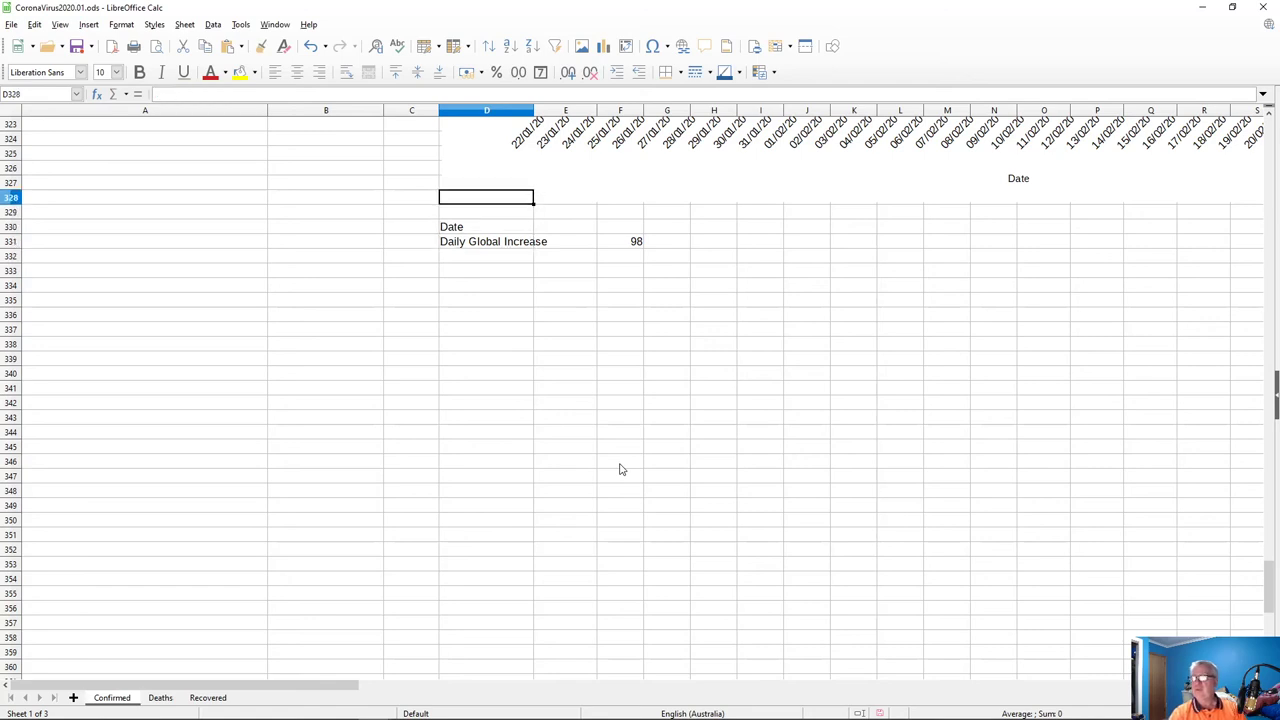
key(Up)
key(Up)
key(Up)
key(Up)
key(Up)
key(Up)
key(Up)
key(Up)
key(Up)
key(Up)
key(Up)
key(Up)
key(Up)
key(Up)
key(Up)
key(Up)
key(Up)
key(Up)
key(Up)
key(Up)
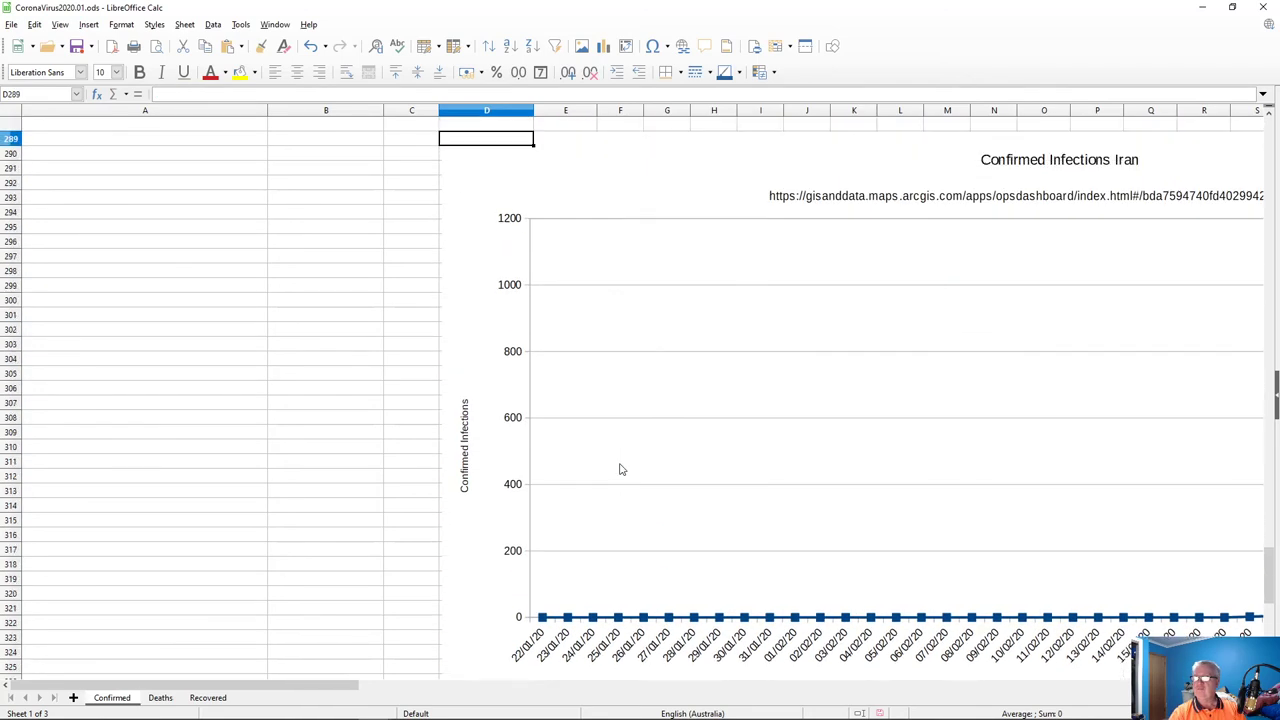
key(Down)
key(Down)
key(Down)
key(Down)
key(Down)
key(Down)
key(Down)
key(Down)
key(Down)
key(Down)
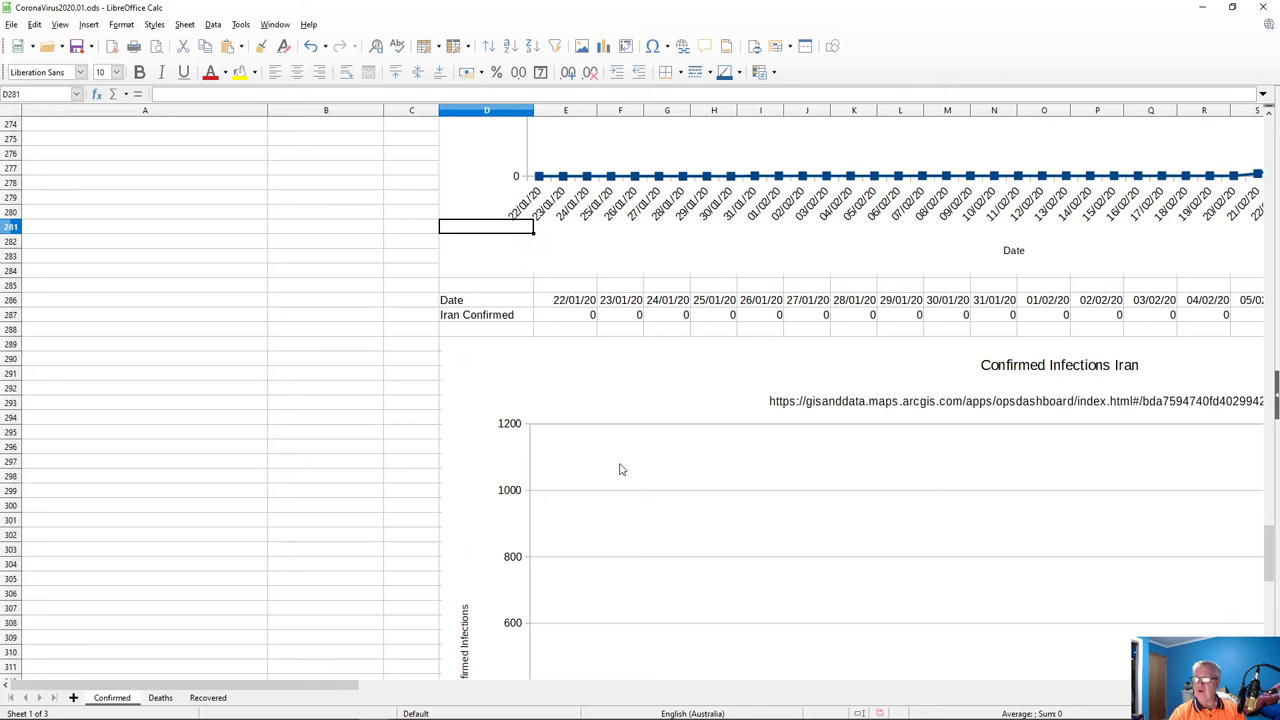
key(Down)
key(Down)
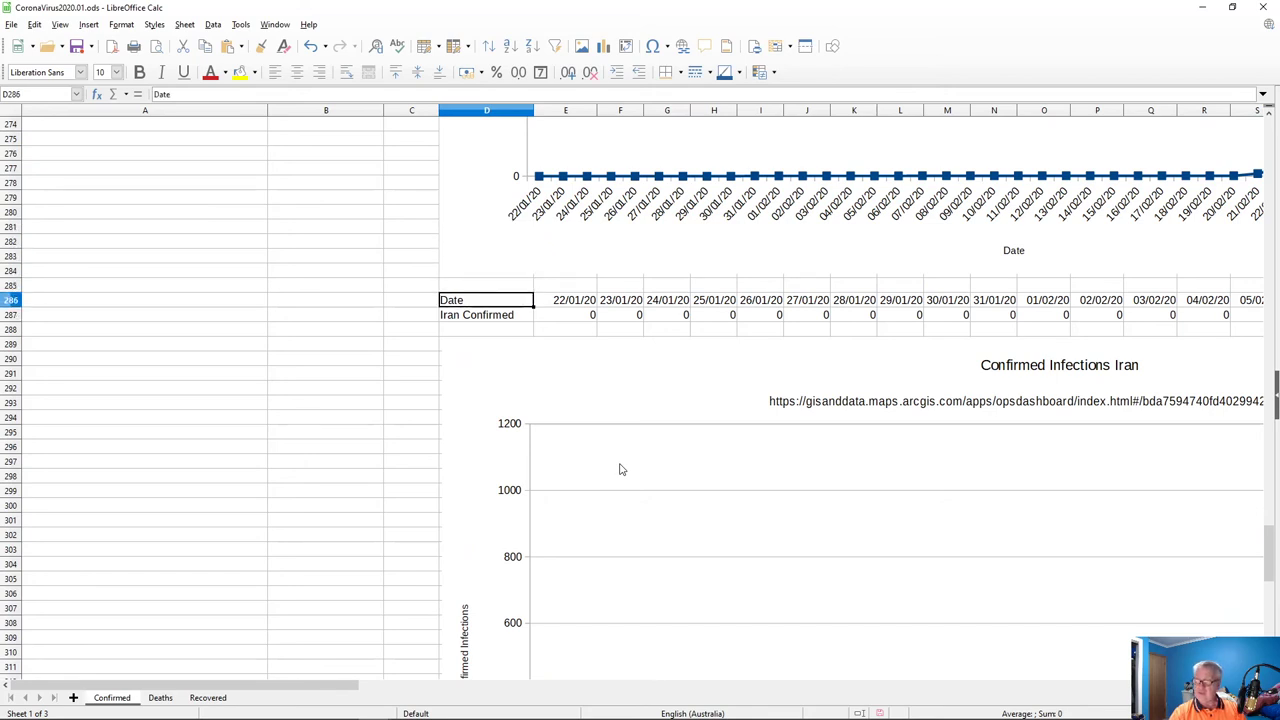
key(ctrl+shift+Right)
key(ctrl+c)
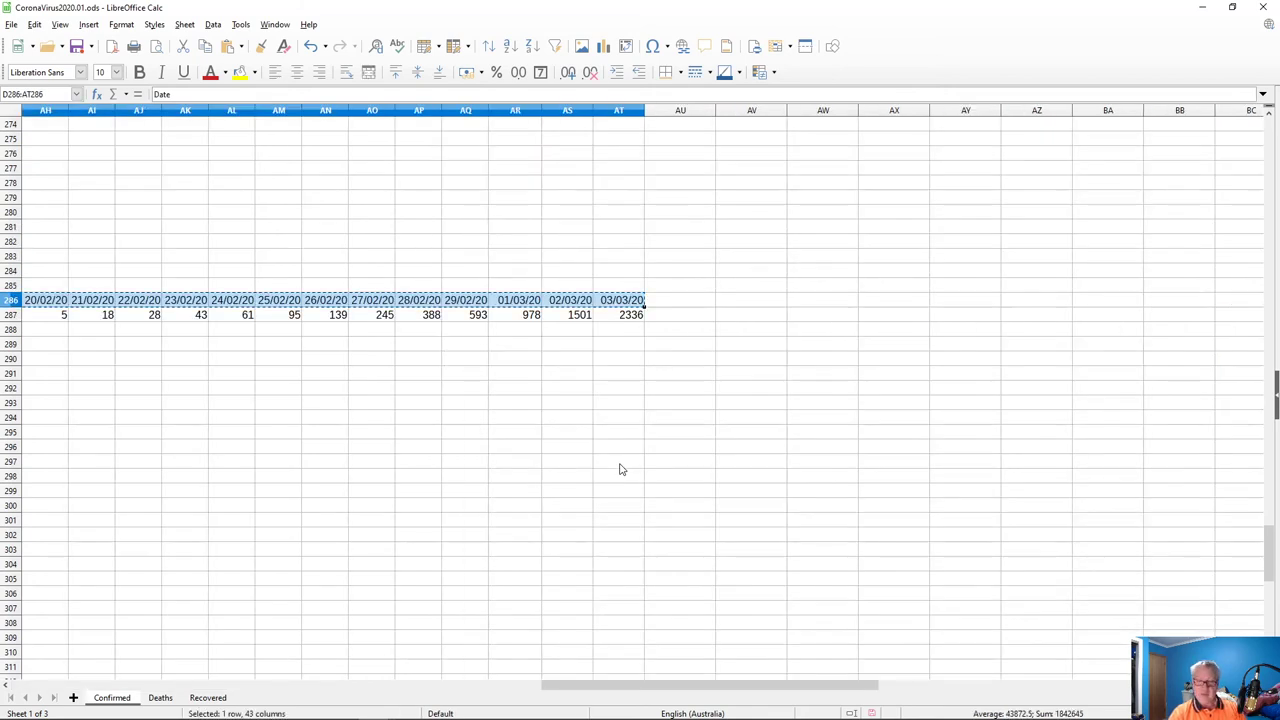
- Paste the copied date row at D330 above the Daily Global Increase row, overwriting the existing Date cell
key(Down)
key(Home)
key(Down)
key(Down)
key(Down)
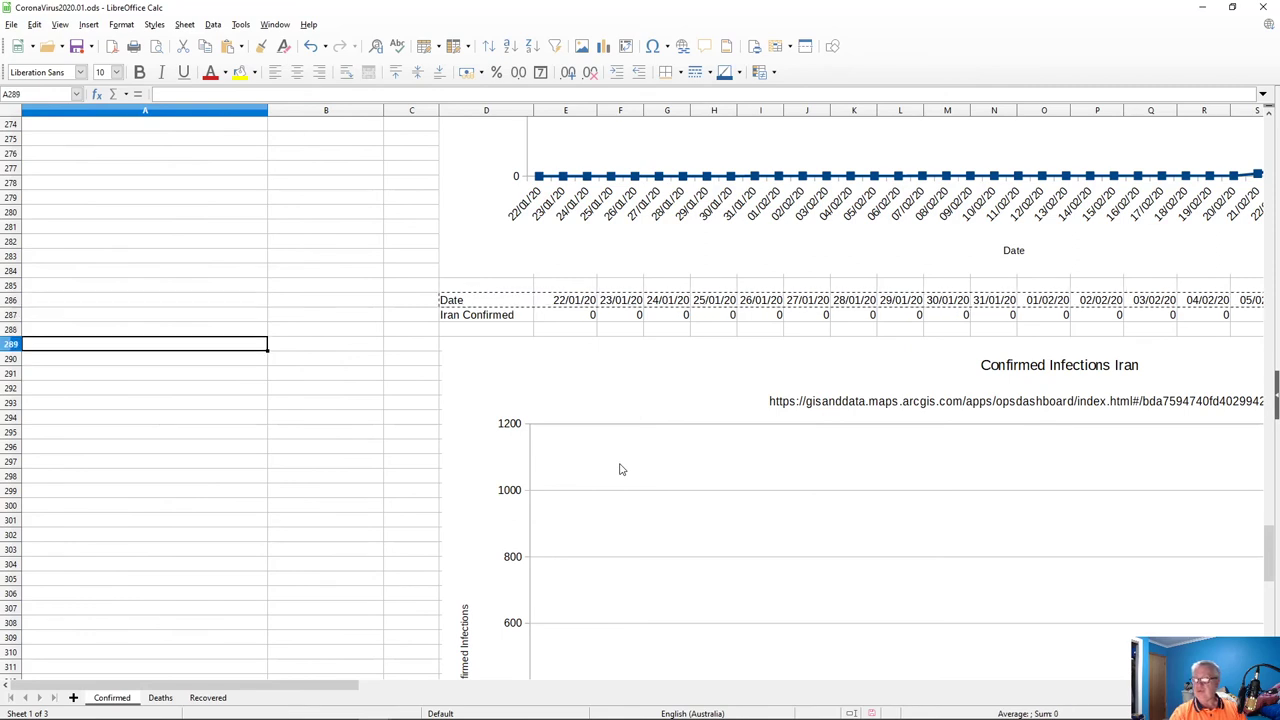
key(Page_Down)
key(Down)
key(Down)
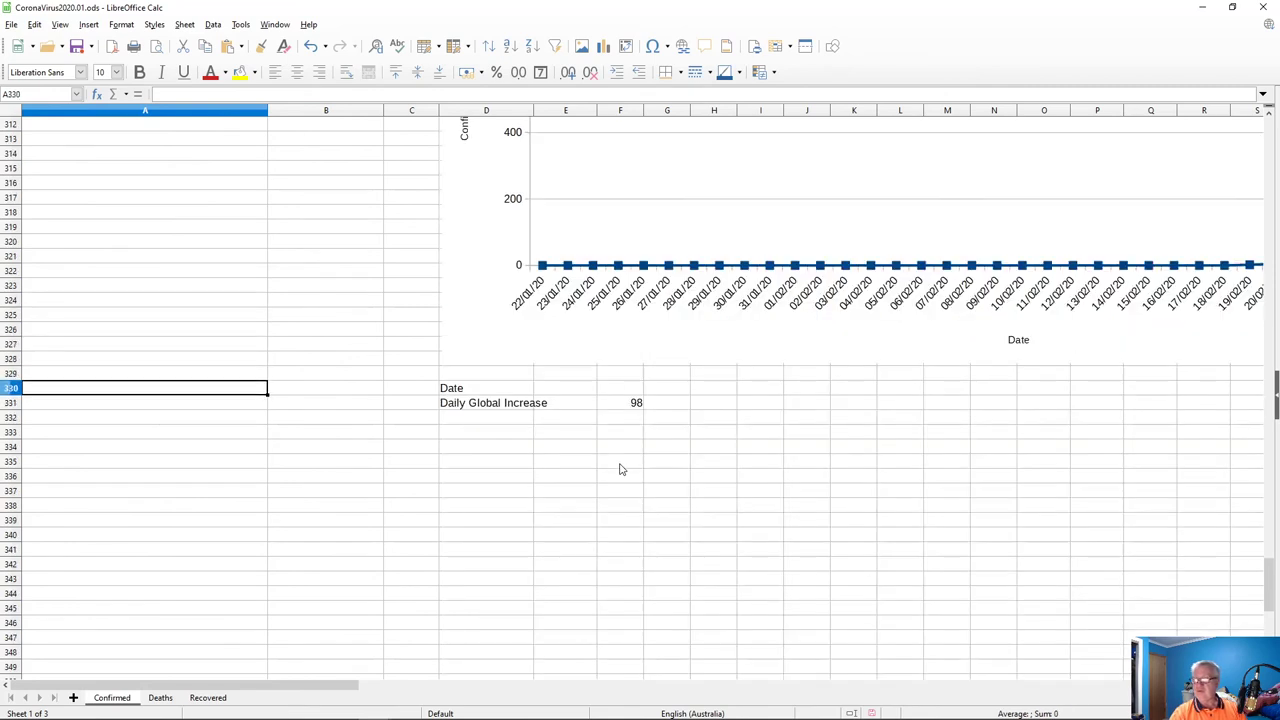
key(Right)
key(Right)
key(Right)
key(Right)
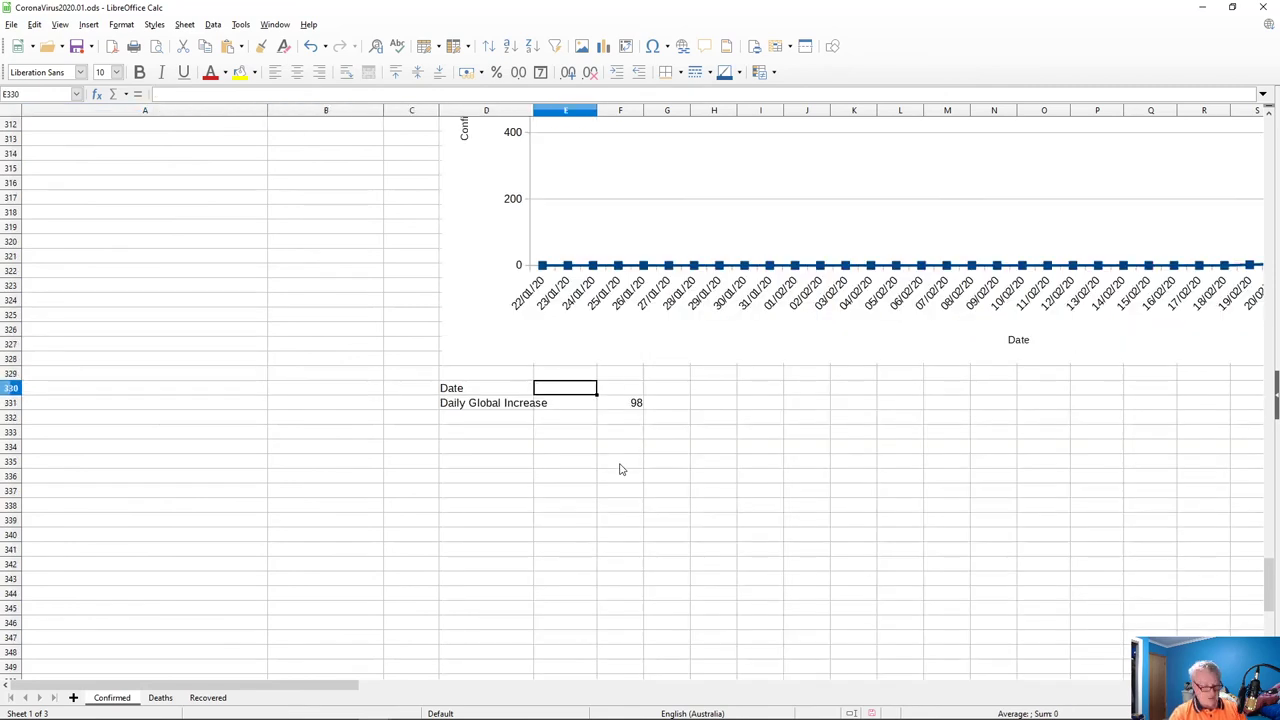
key(ctrl+v)
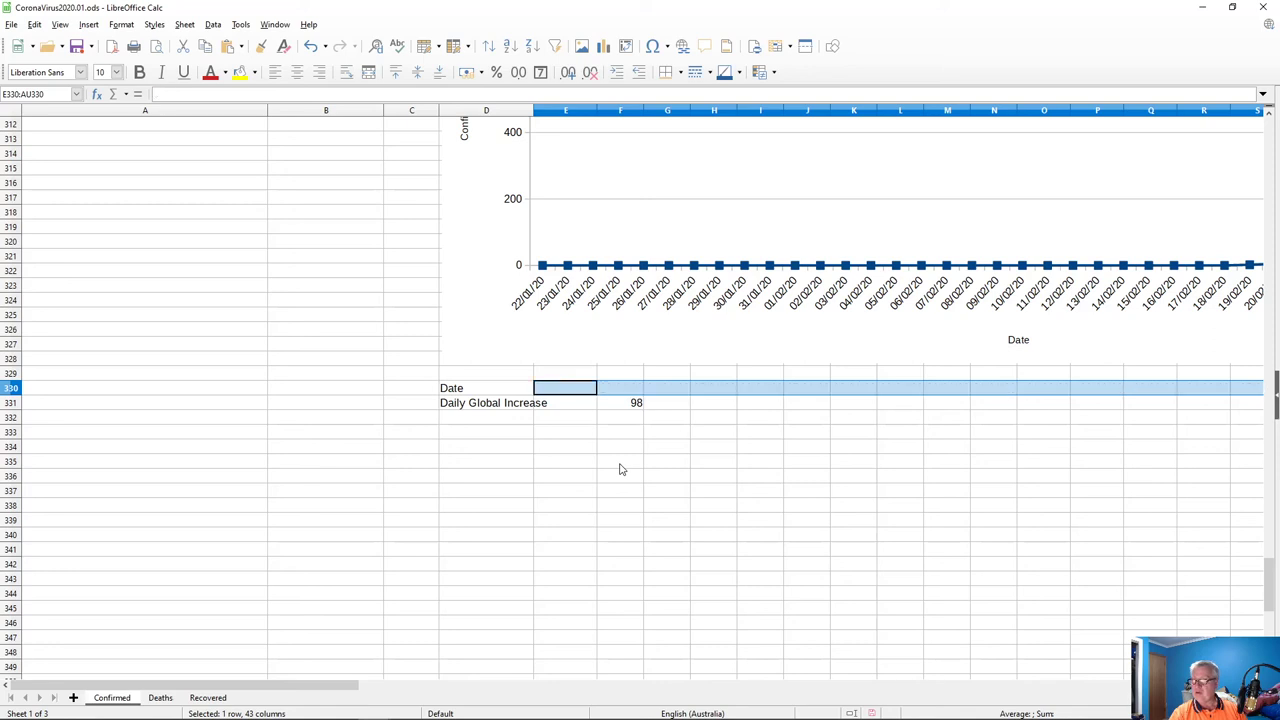
key(ctrl+z)
key(ctrl+v)
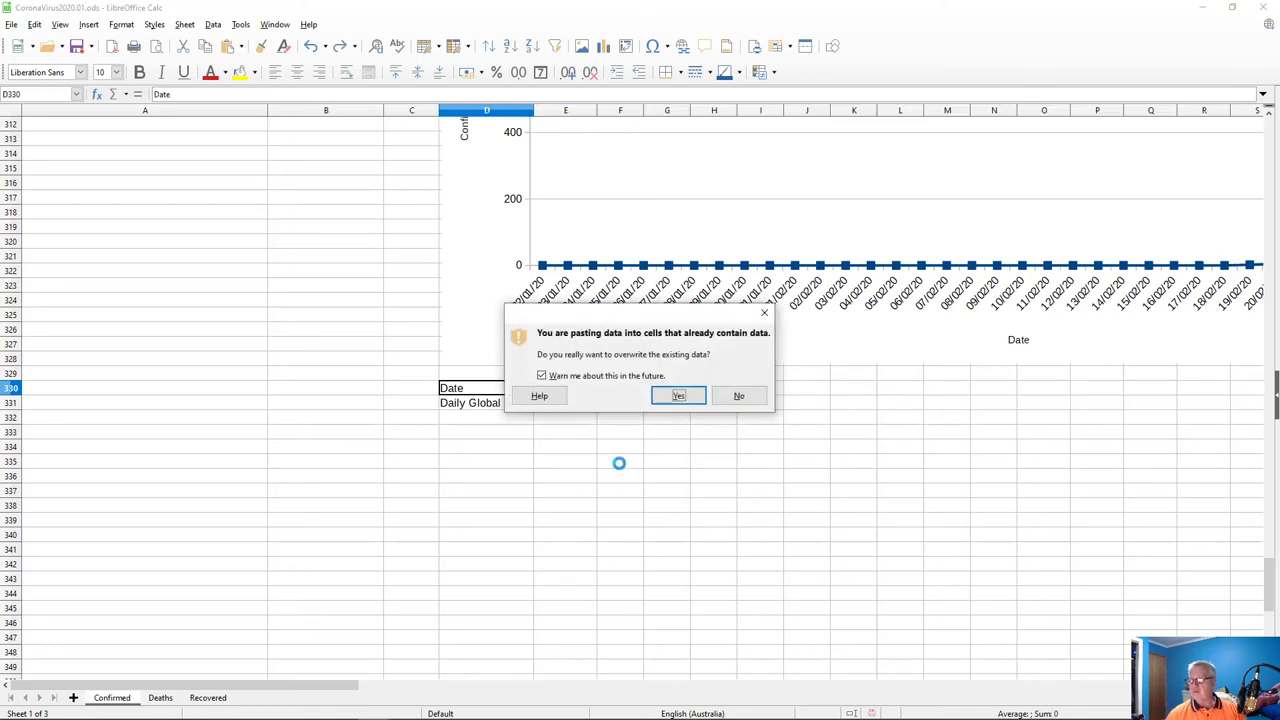
click(680, 397)
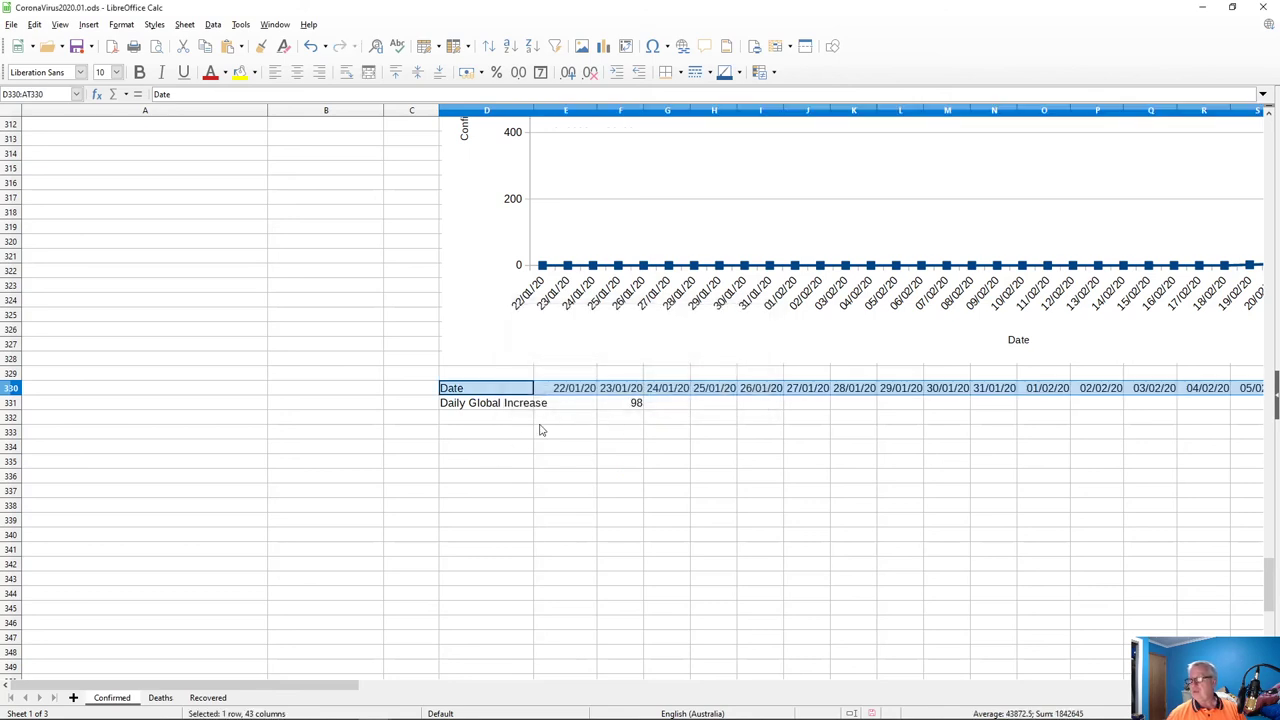
- Copy the daily increase formula from F331 across G331:AT331, through 03/03/20
click(637, 404)
key(ctrl+c)
key(Right)
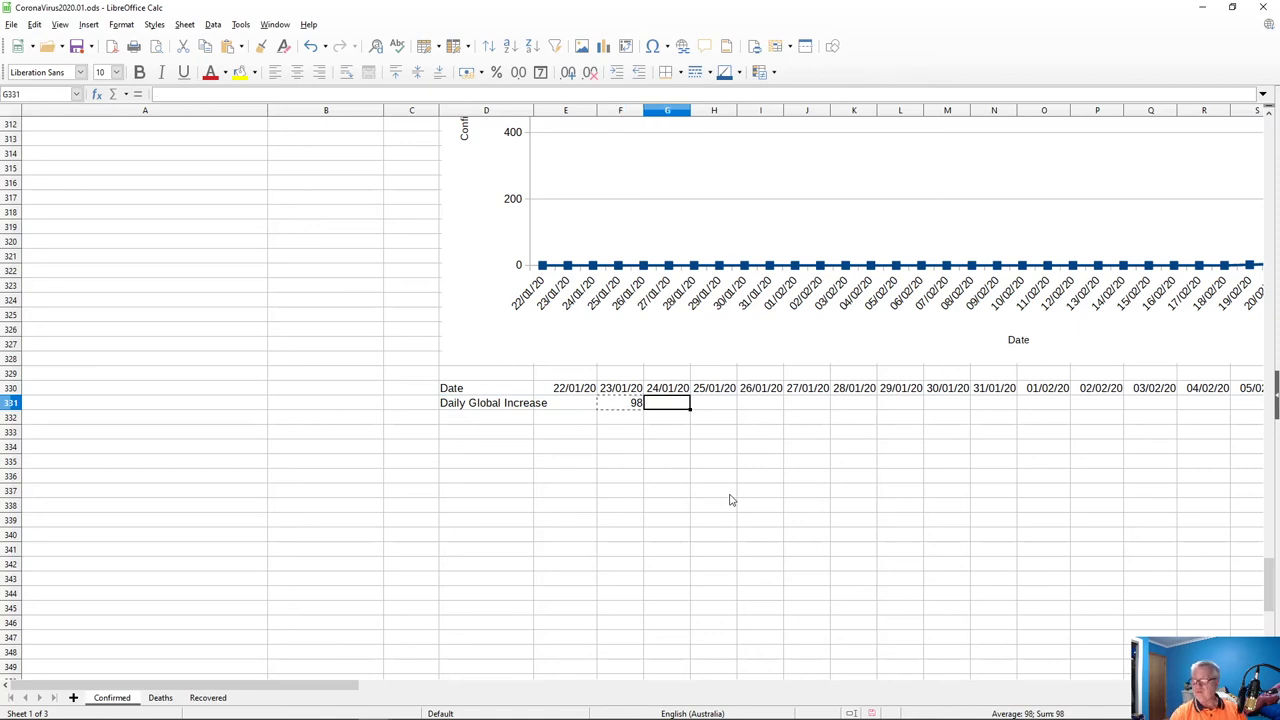
key(shift+Right)
key(shift+Right)
key(shift+Right)
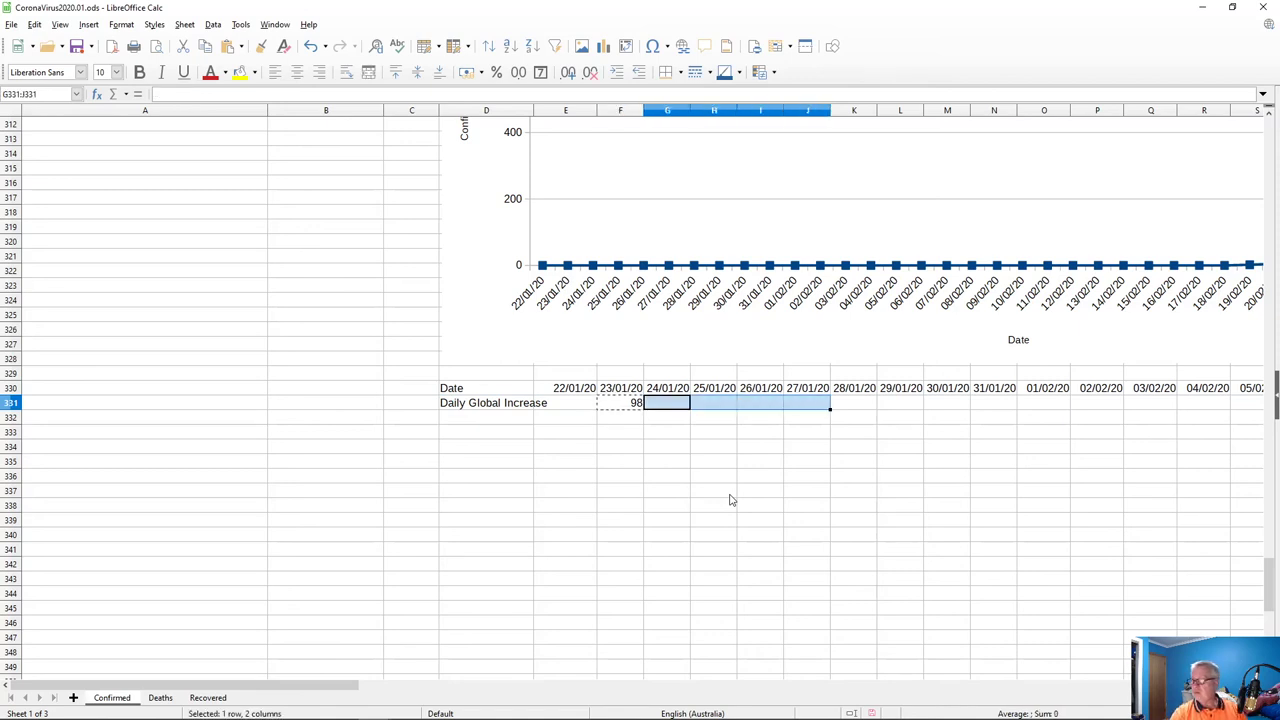
key(shift+Right)
key(shift+Right)
key(shift+Right)
key(shift+Right)
key(shift+Right)
key(shift+Right)
key(shift+Right)
key(shift+Right)
key(shift+Right)
key(shift+Right)
key(shift+Right)
key(shift+Right)
key(shift+Right)
key(shift+Right)
key(shift+Right)
key(shift+Right)
key(shift+Right)
key(shift+Right)
key(shift+Right)
key(shift+Right)
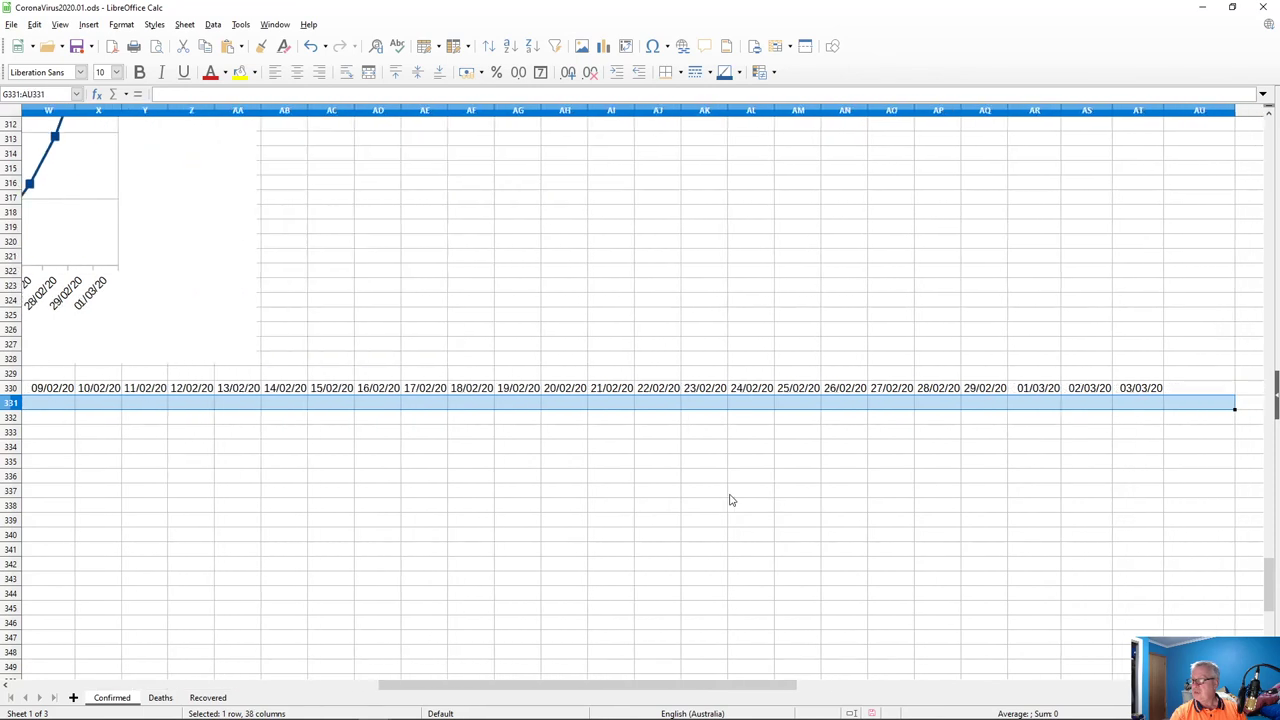
key(shift+Left)
key(ctrl+r)
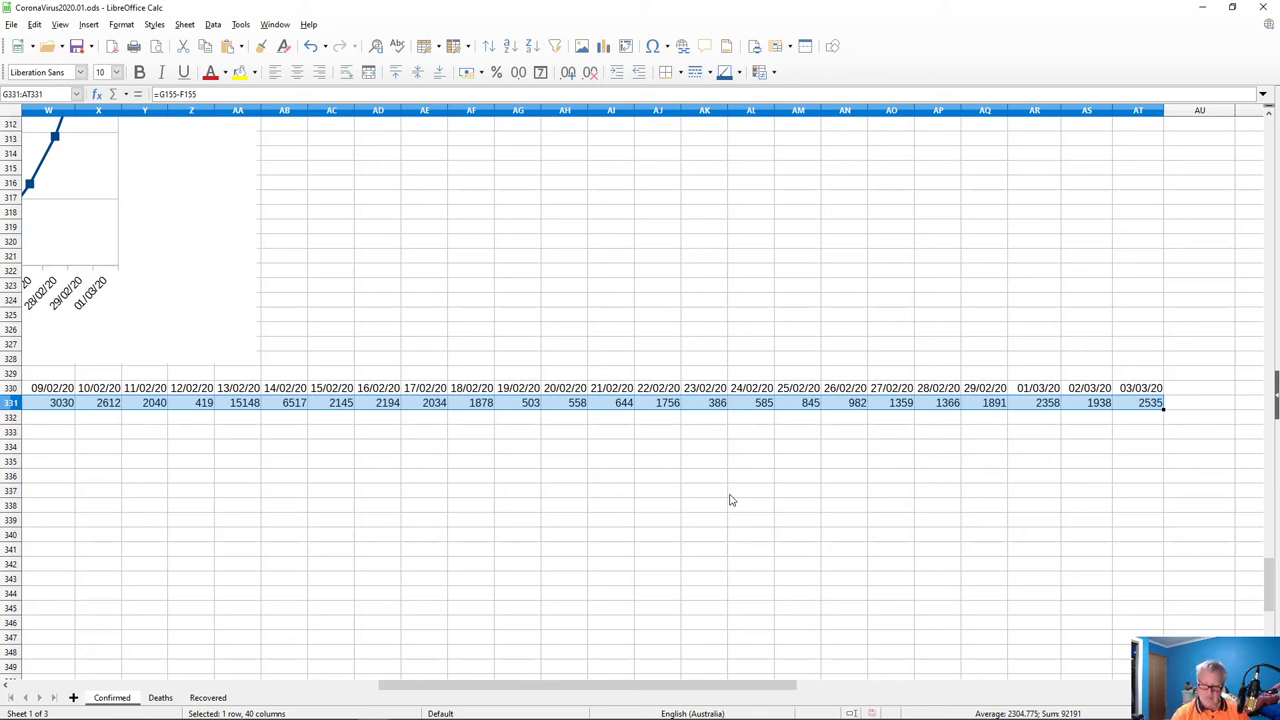
- Enter 0 in E331 as the Daily Global Increase for 22/01/20
key(Home)
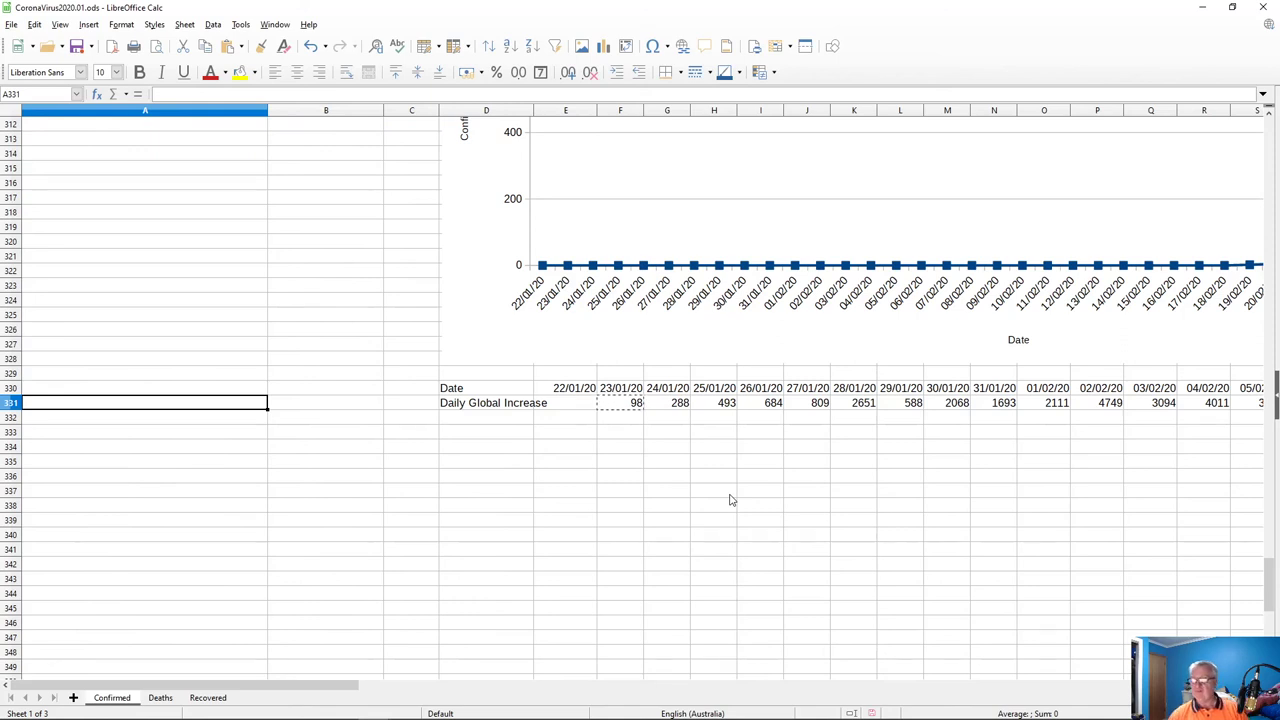
click(584, 406)
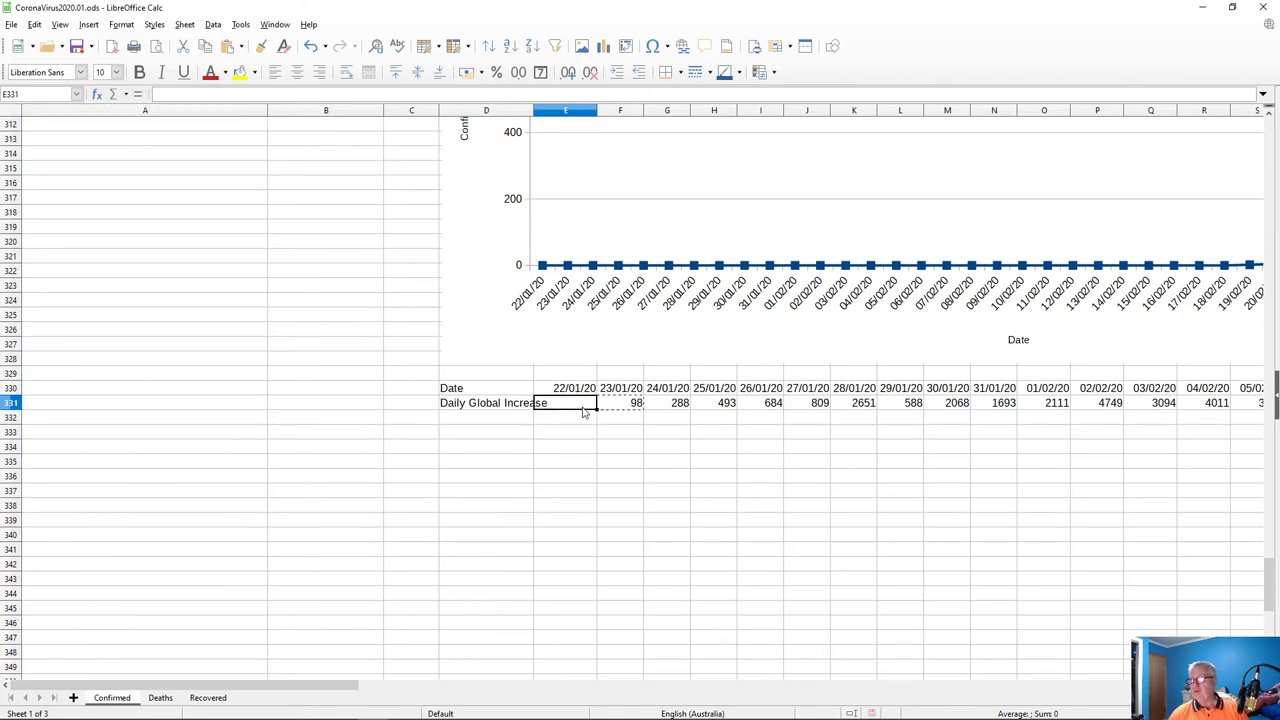
text(0)
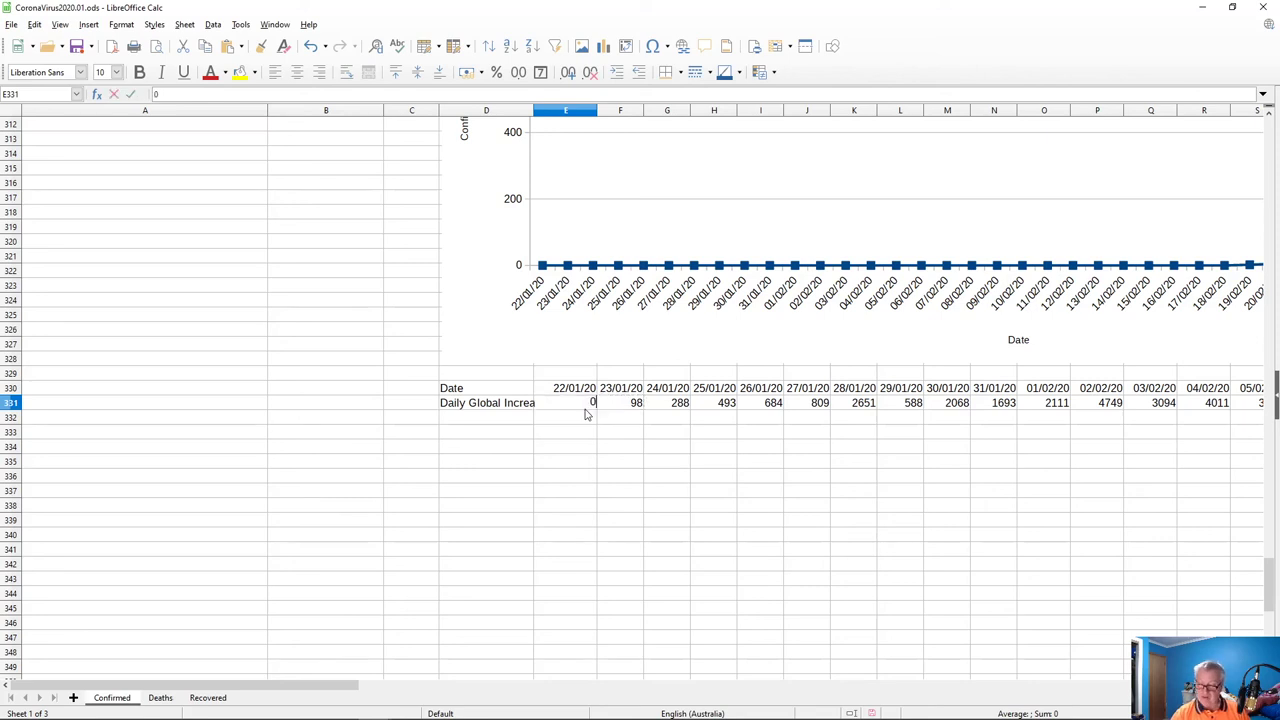
key(Return)
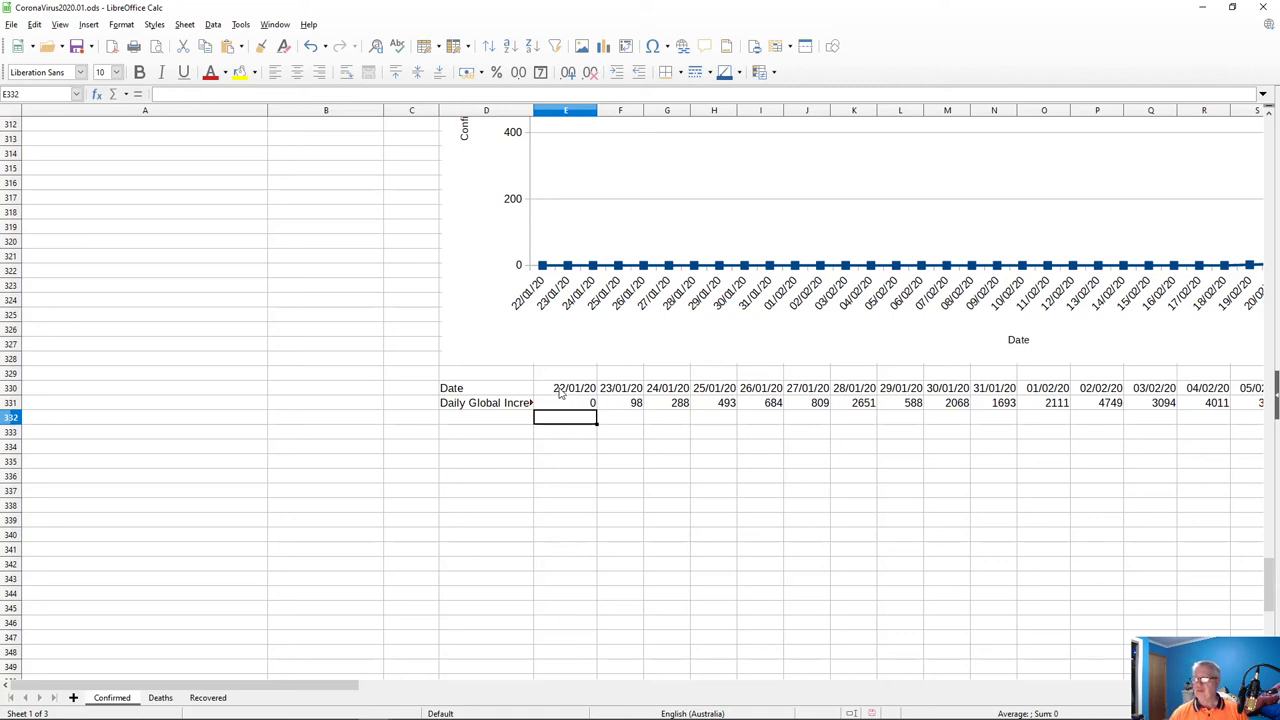
- Insert a chart from D330:AT331 and set its type to Line with Points and Lines
drag(491, 392, 619, 412)
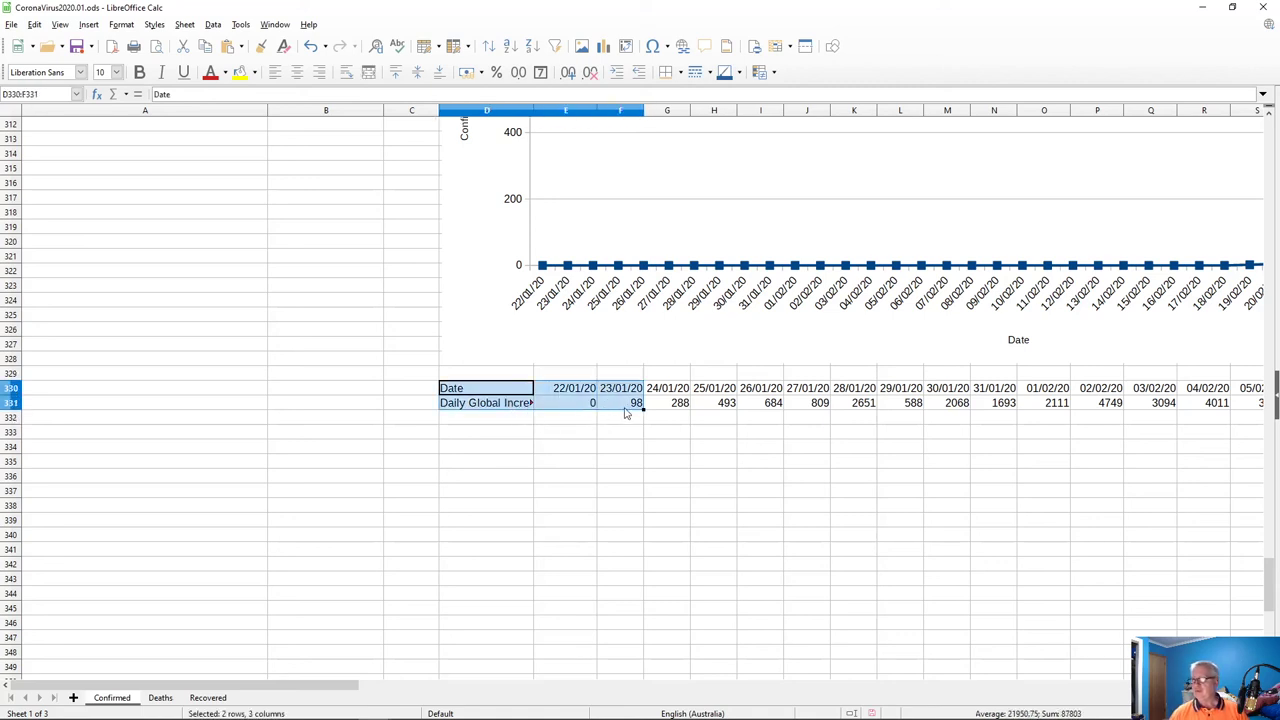
drag(626, 412, 872, 405)
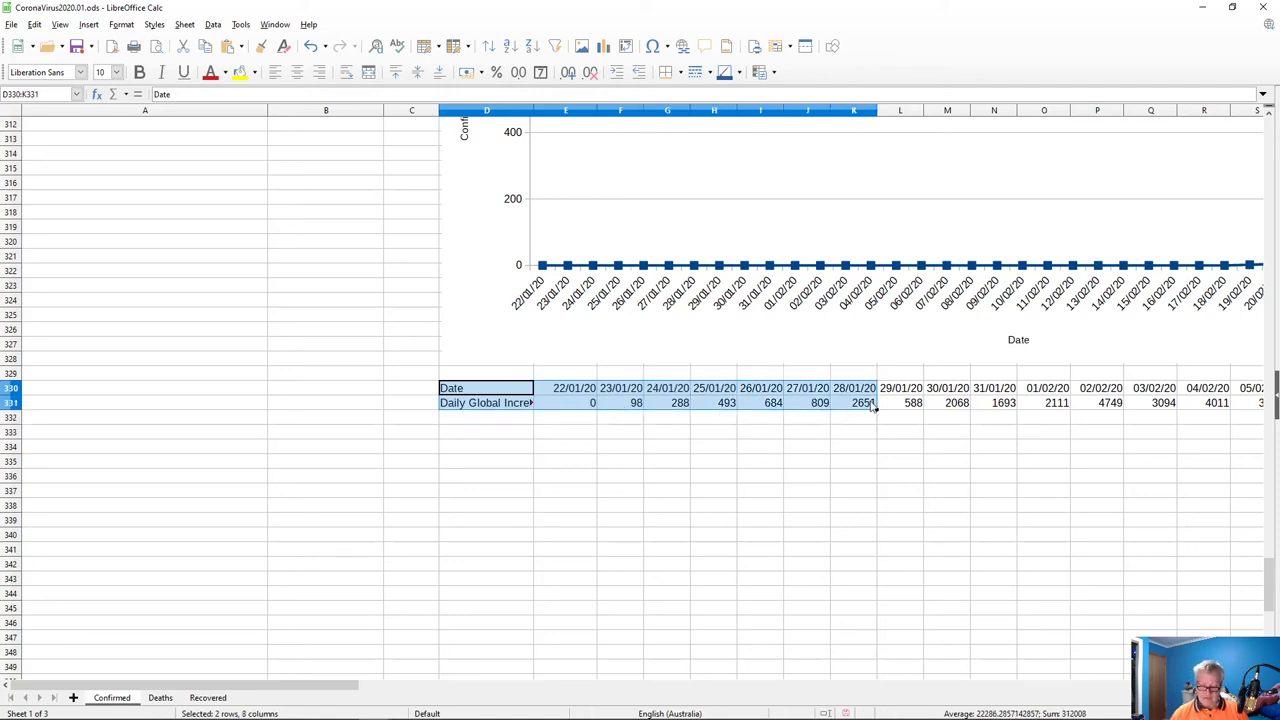
key(ctrl+shift+Right)
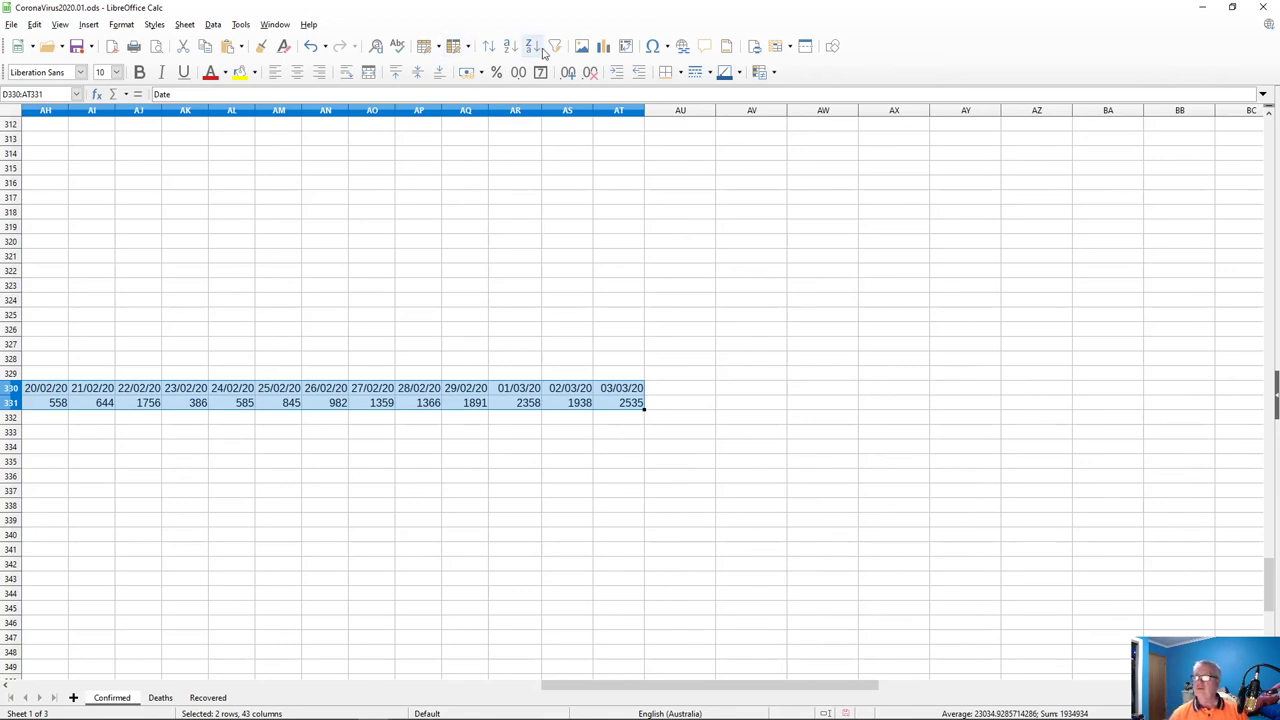
click(604, 46)
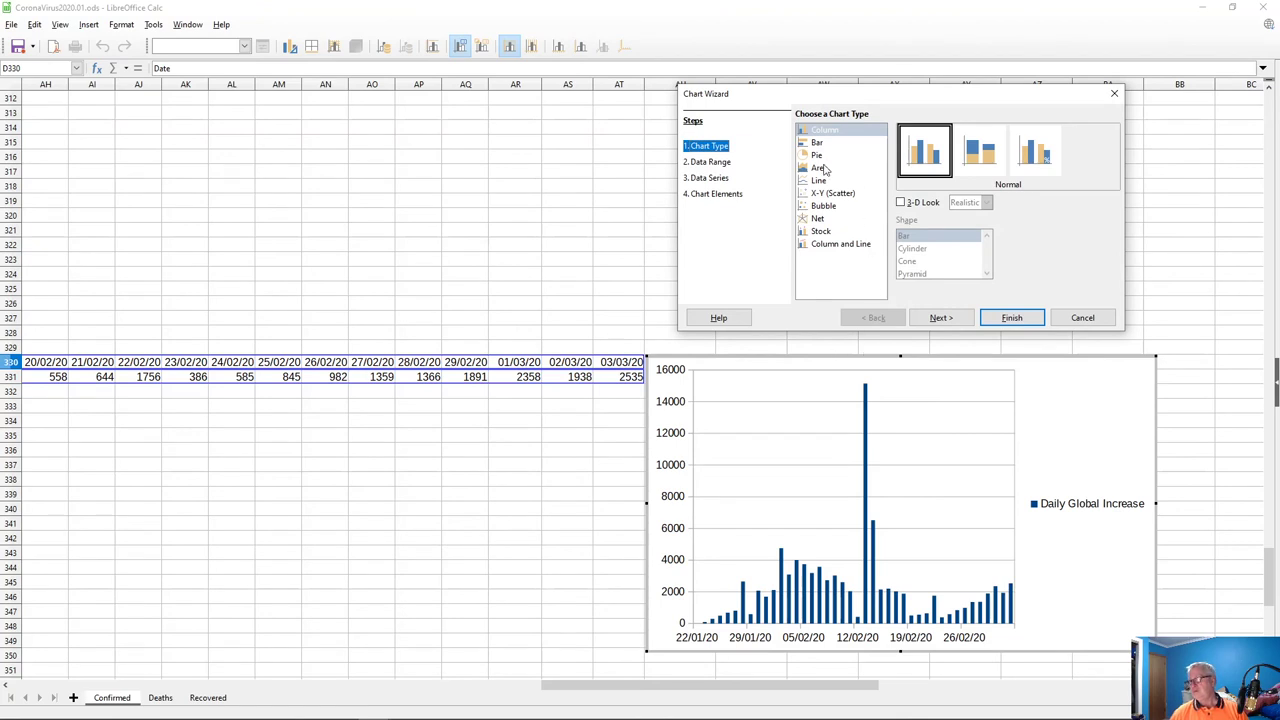
click(818, 180)
click(980, 150)
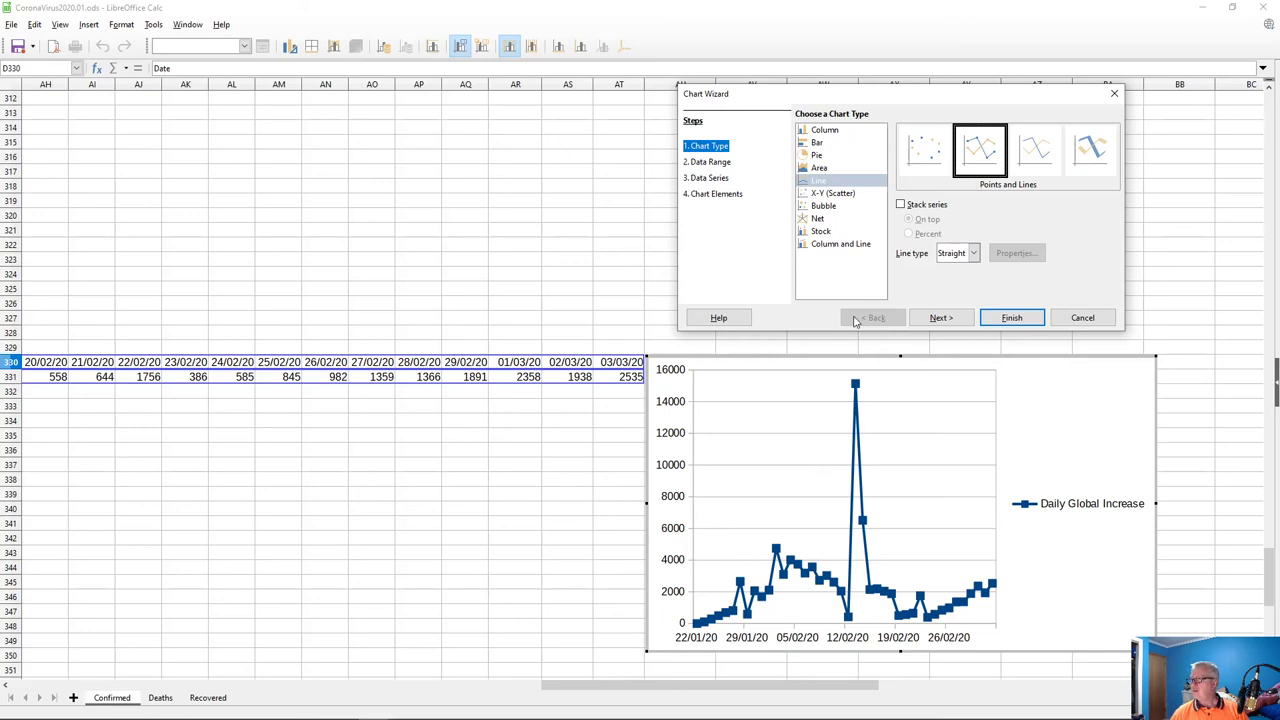
- Title the new chart Confirmed Daily Increase COVID-19 in the wizard's Chart Elements step
click(938, 318)
click(938, 318)
click(938, 318)
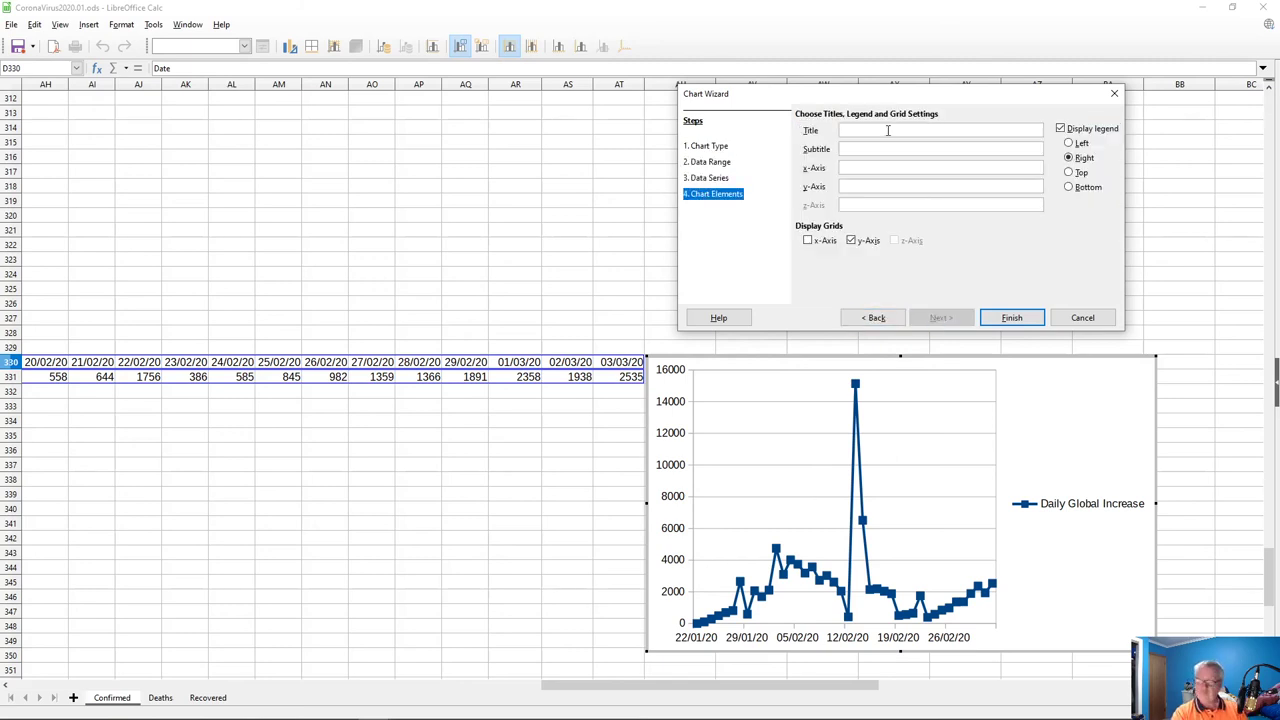
text(Confirmed D)
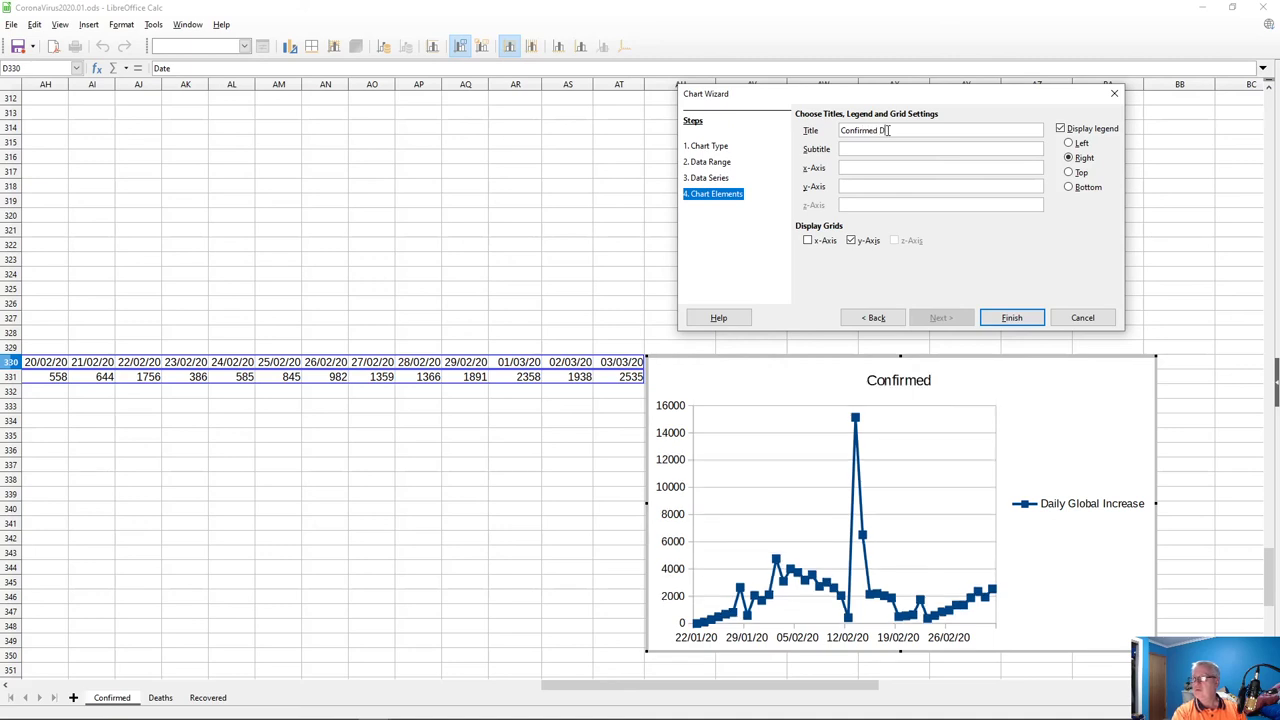
text(aily Increase COVID)
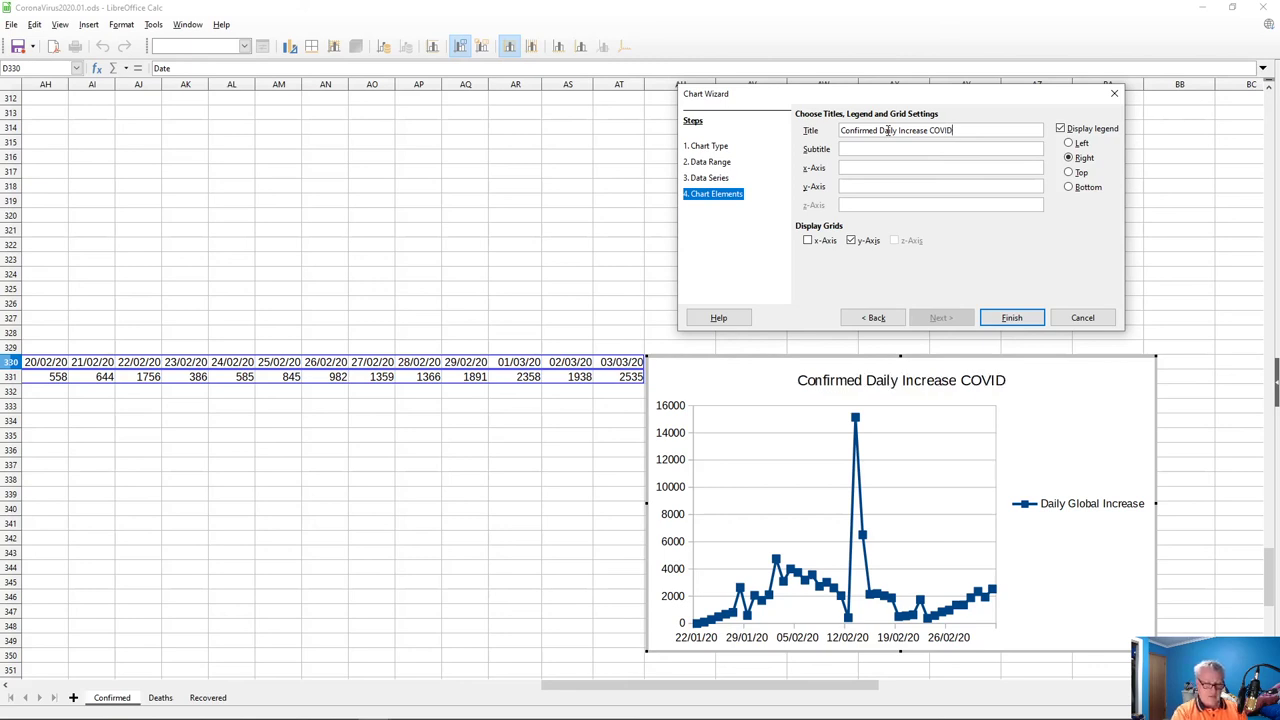
text(-19)
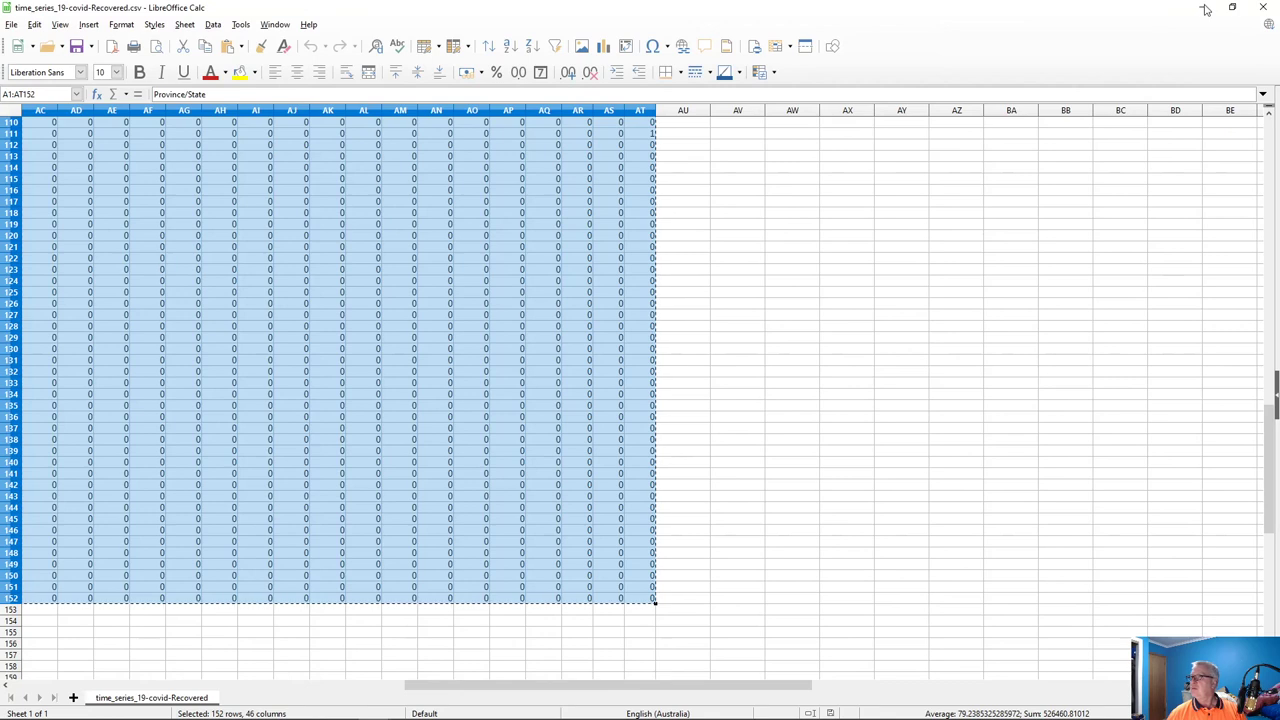
- Switch to the browser, copy the Johns Hopkins coronavirus dashboard's web address, and return to the spreadsheet's Chart Wizard
click(1205, 9)
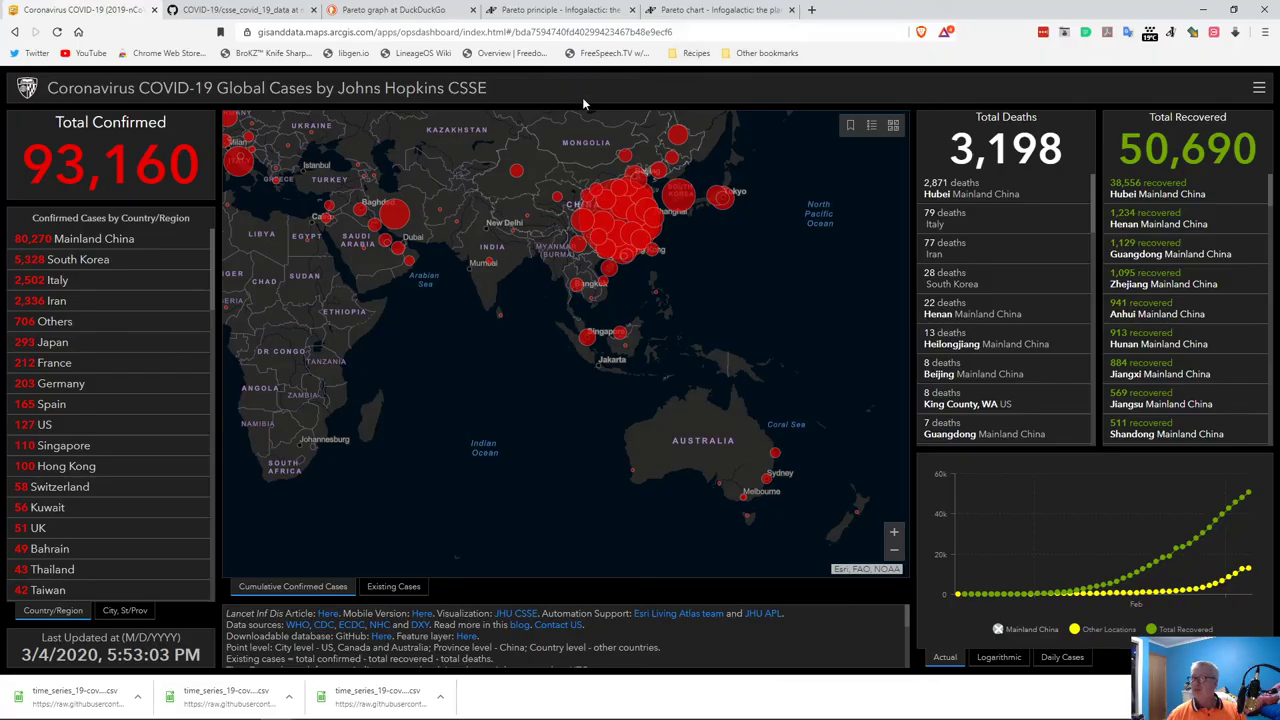
click(618, 32)
right_click(618, 32)
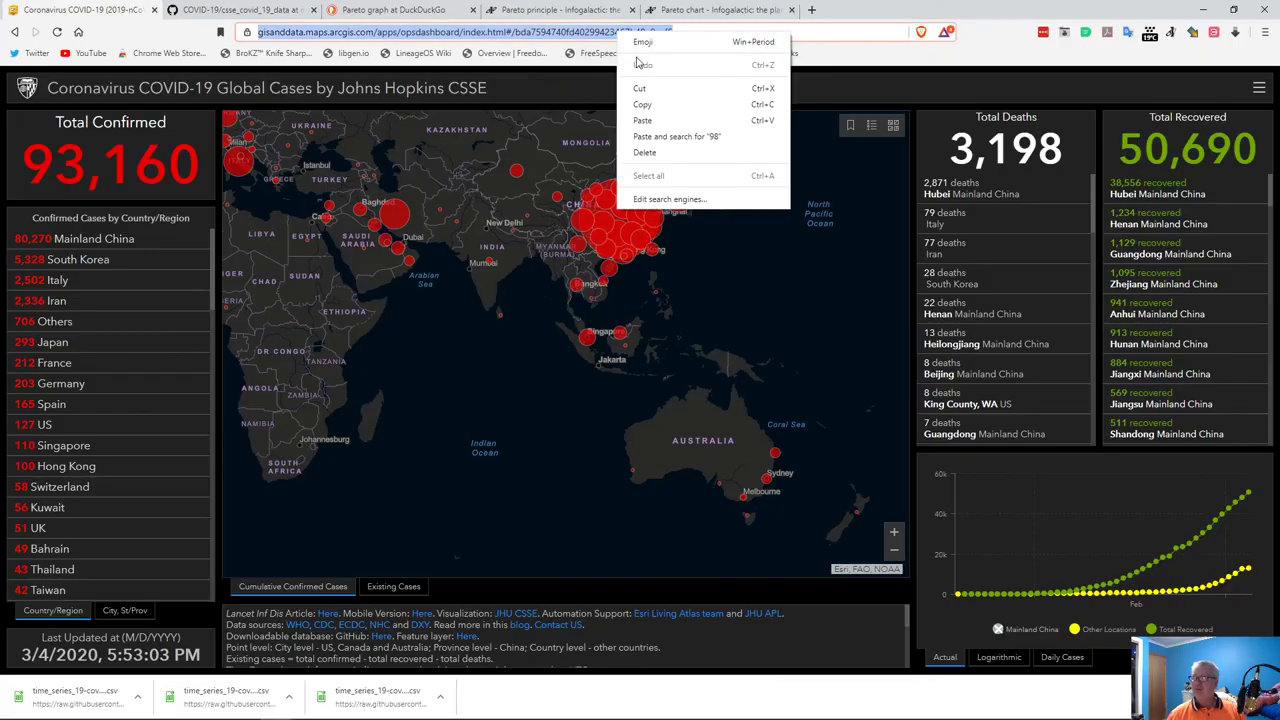
click(645, 105)
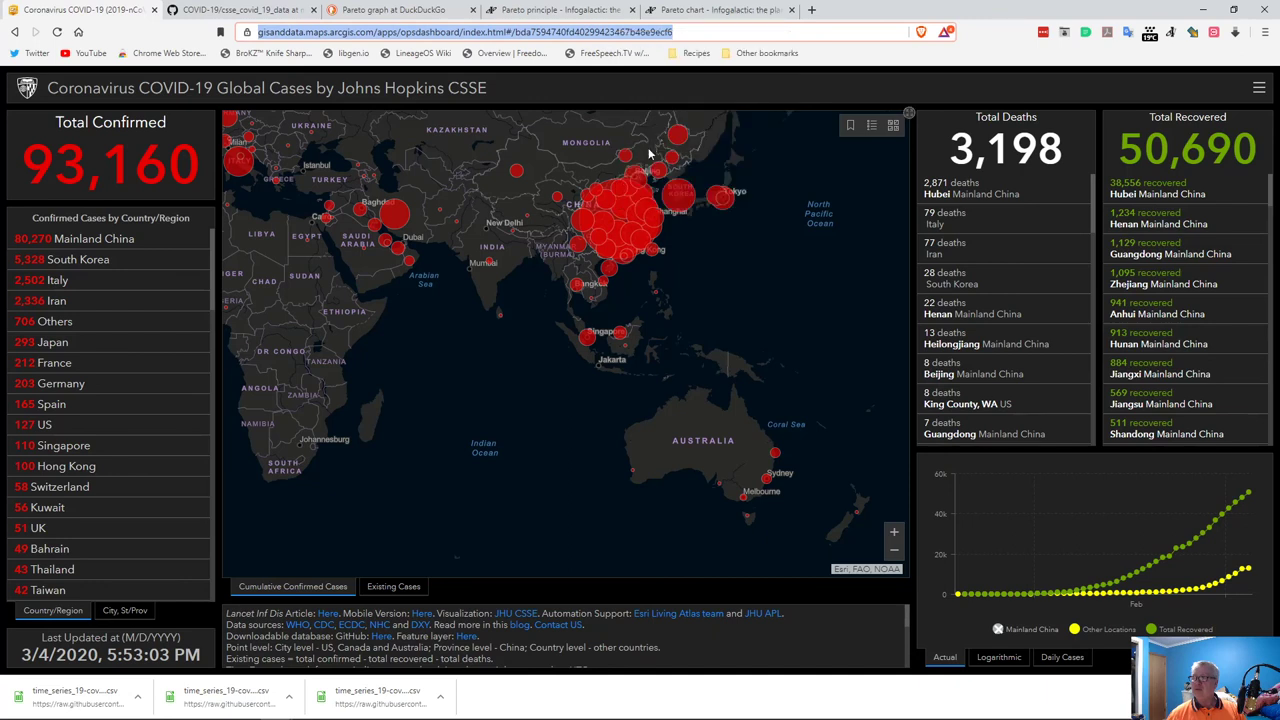
click(648, 162)
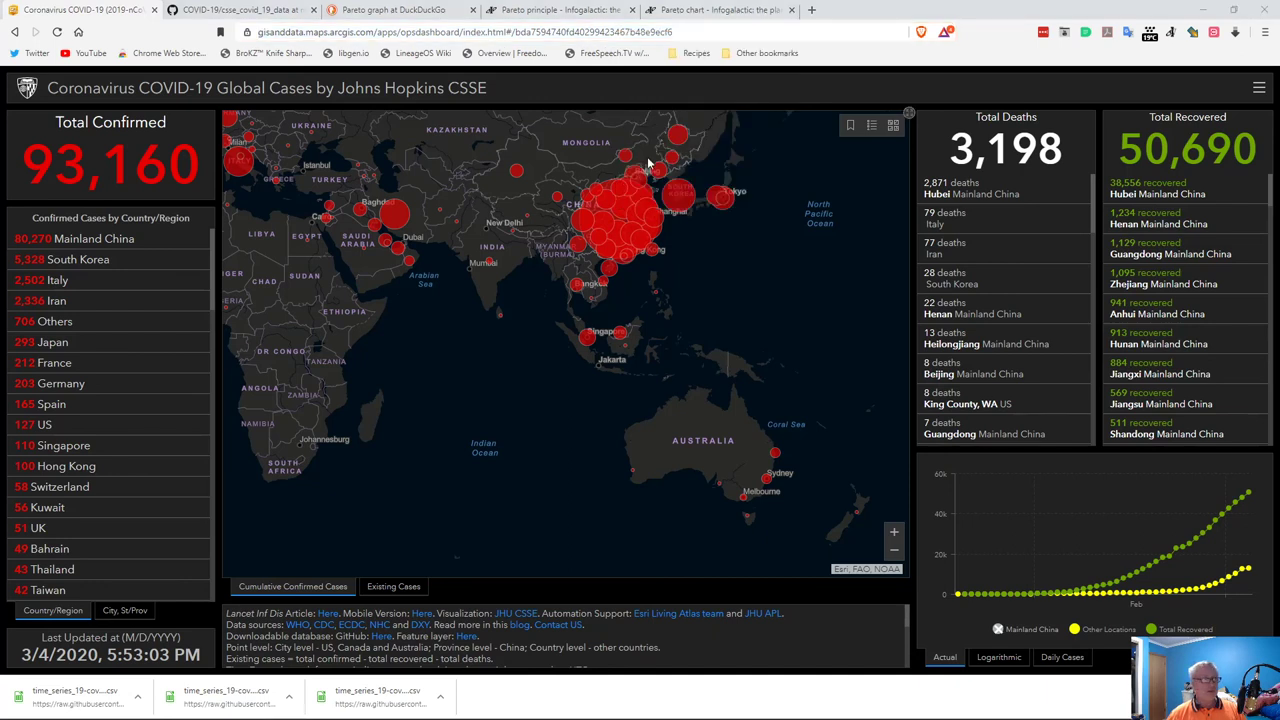
key(alt+Tab)
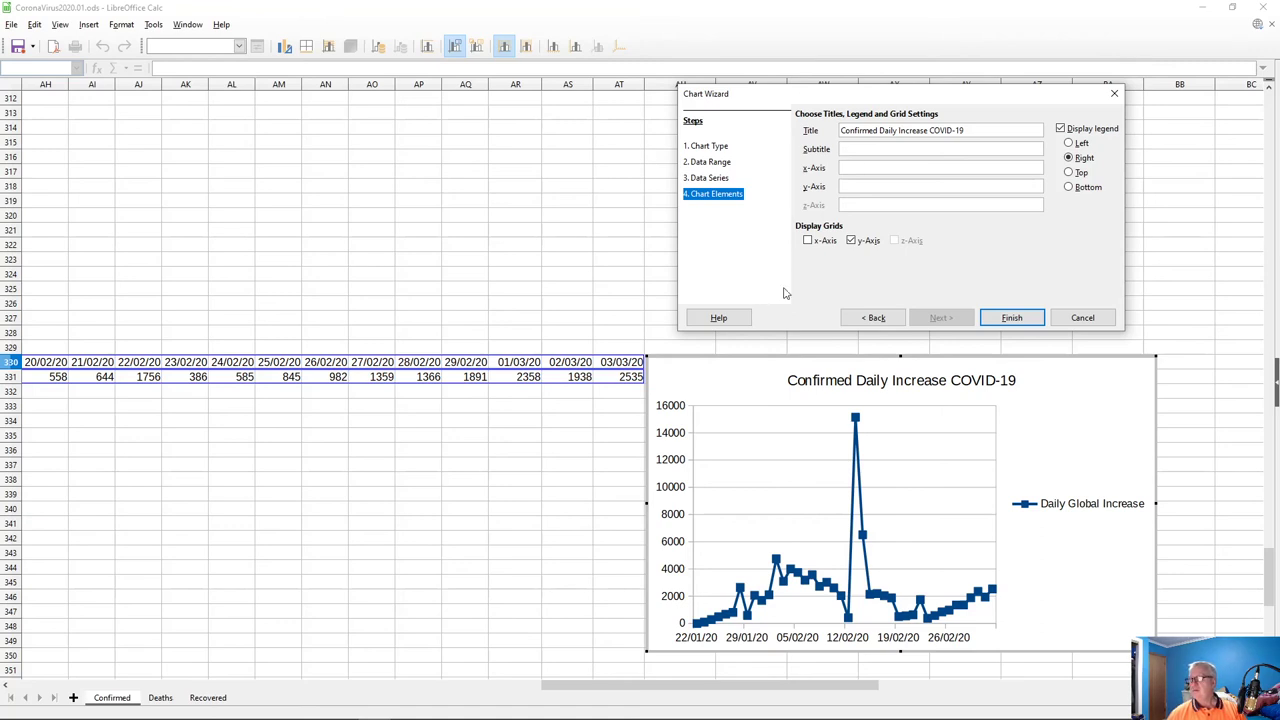
- Paste the dashboard address as the chart subtitle, label the x-axis Date and the y-axis Confirmed, and finish the wizard
click(865, 151)
key(ctrl+v)
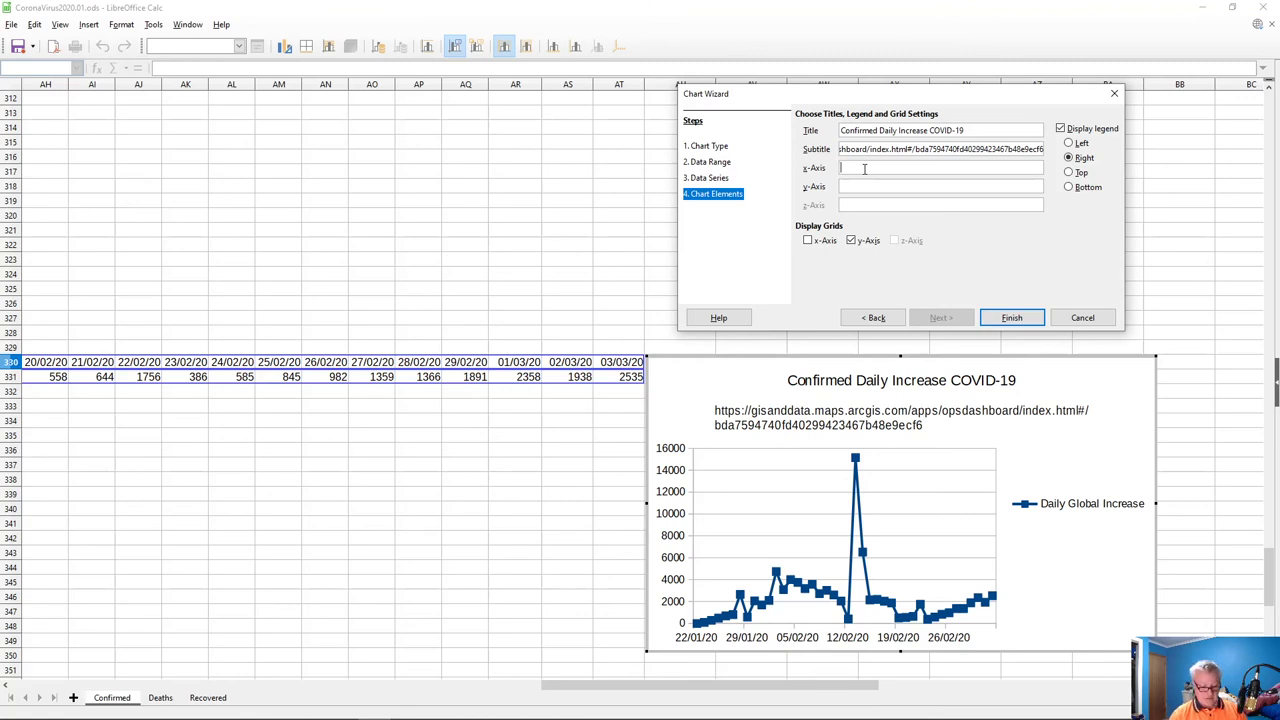
click(864, 168)
text(Date)
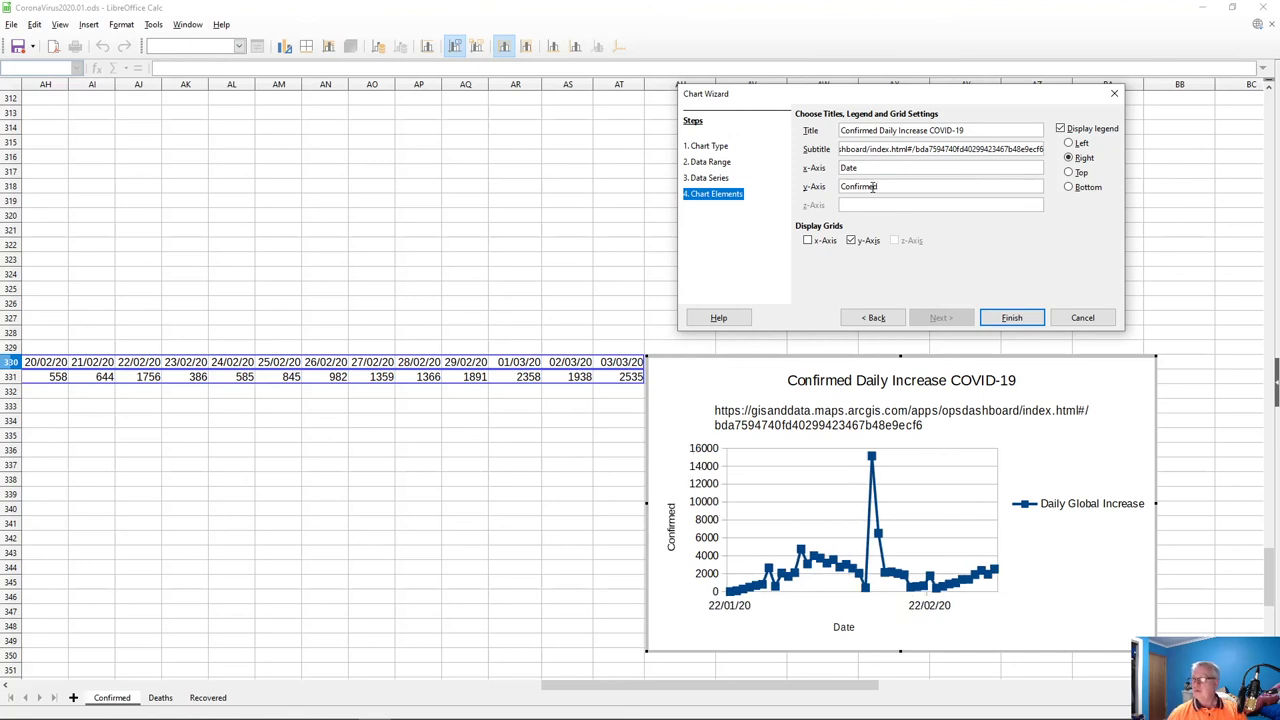
click(1008, 319)
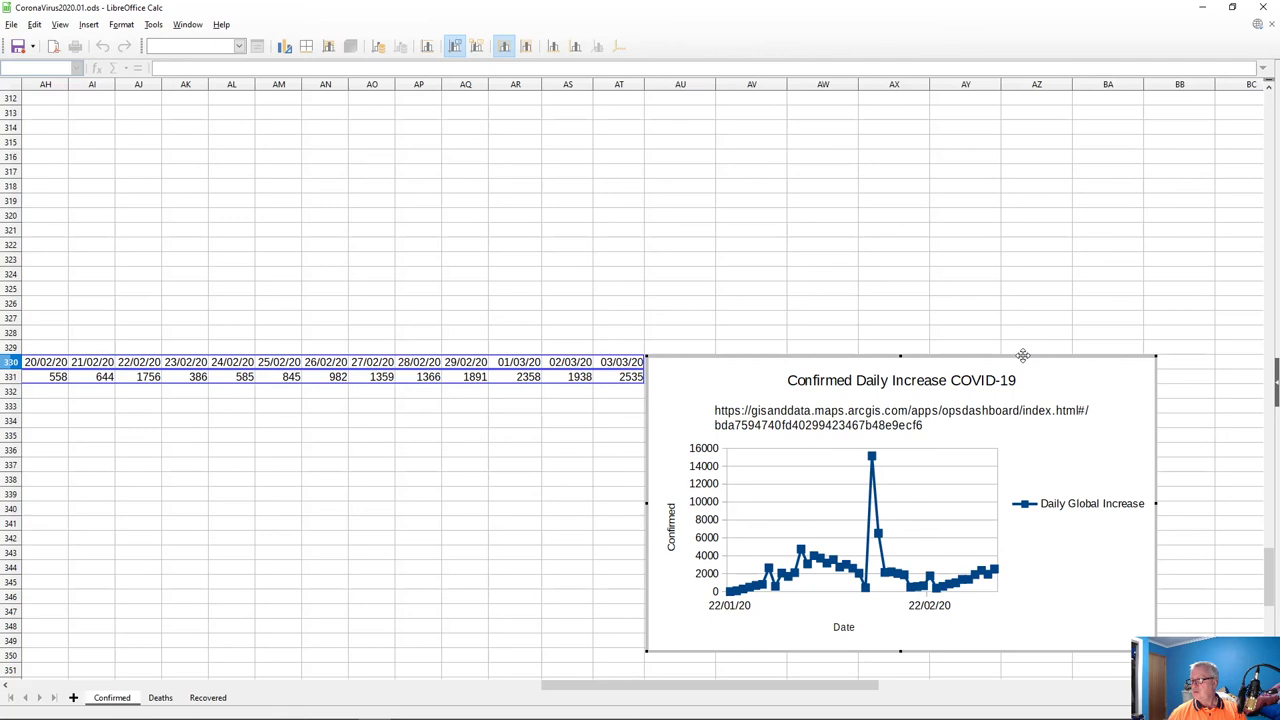
- Widen the Confirmed Daily Increase COVID-19 chart and place it below the Daily Global Increase table, starting at column D, row 333
drag(300, 385, 183, 394)
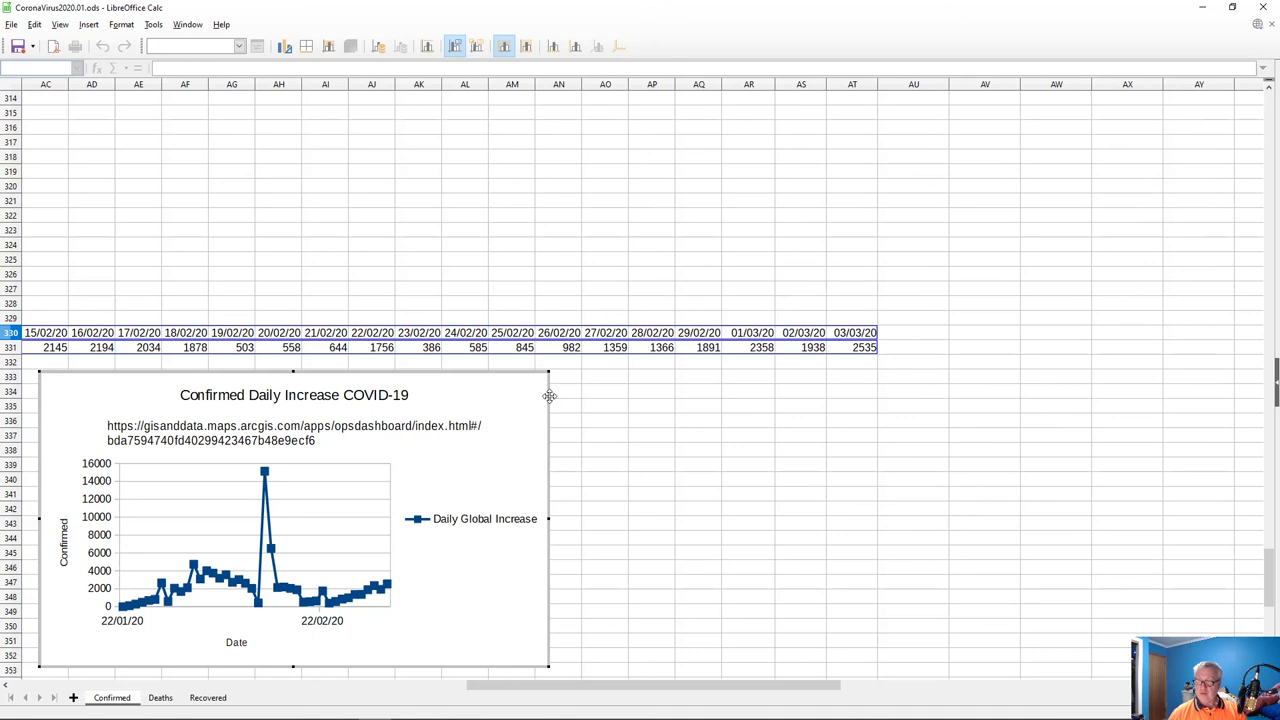
drag(549, 396, 548, 395)
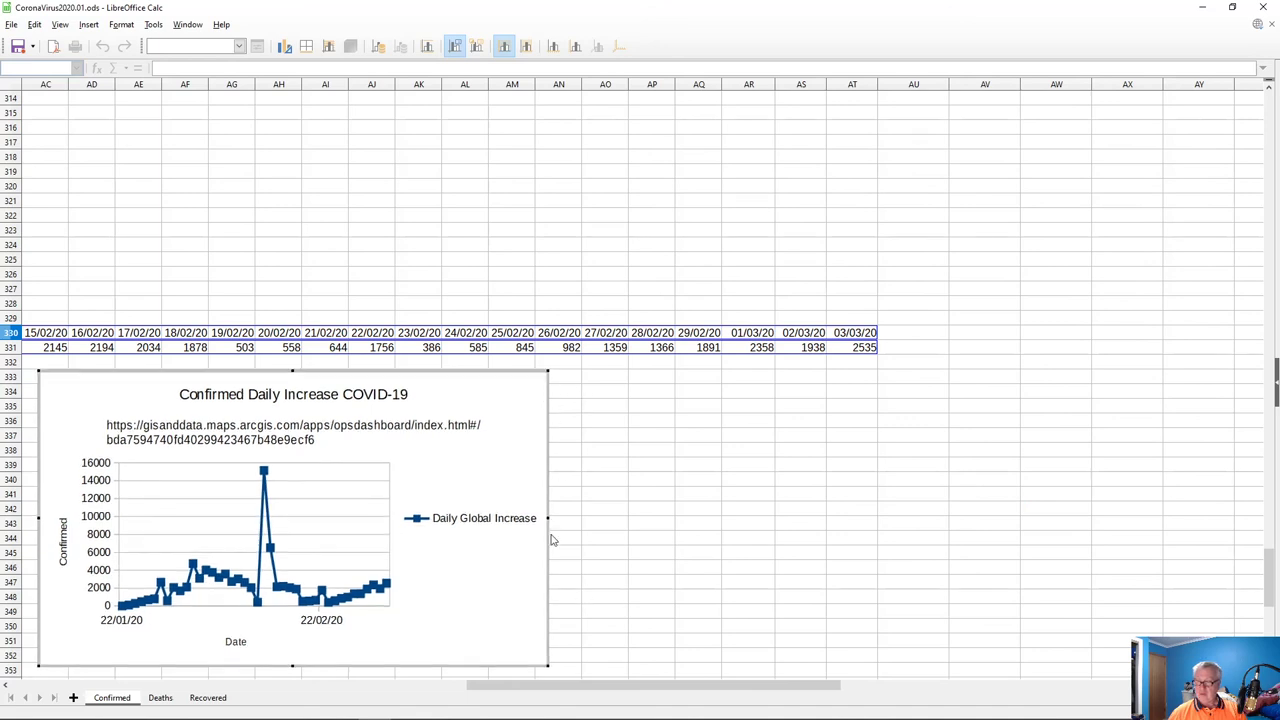
drag(548, 518, 996, 518)
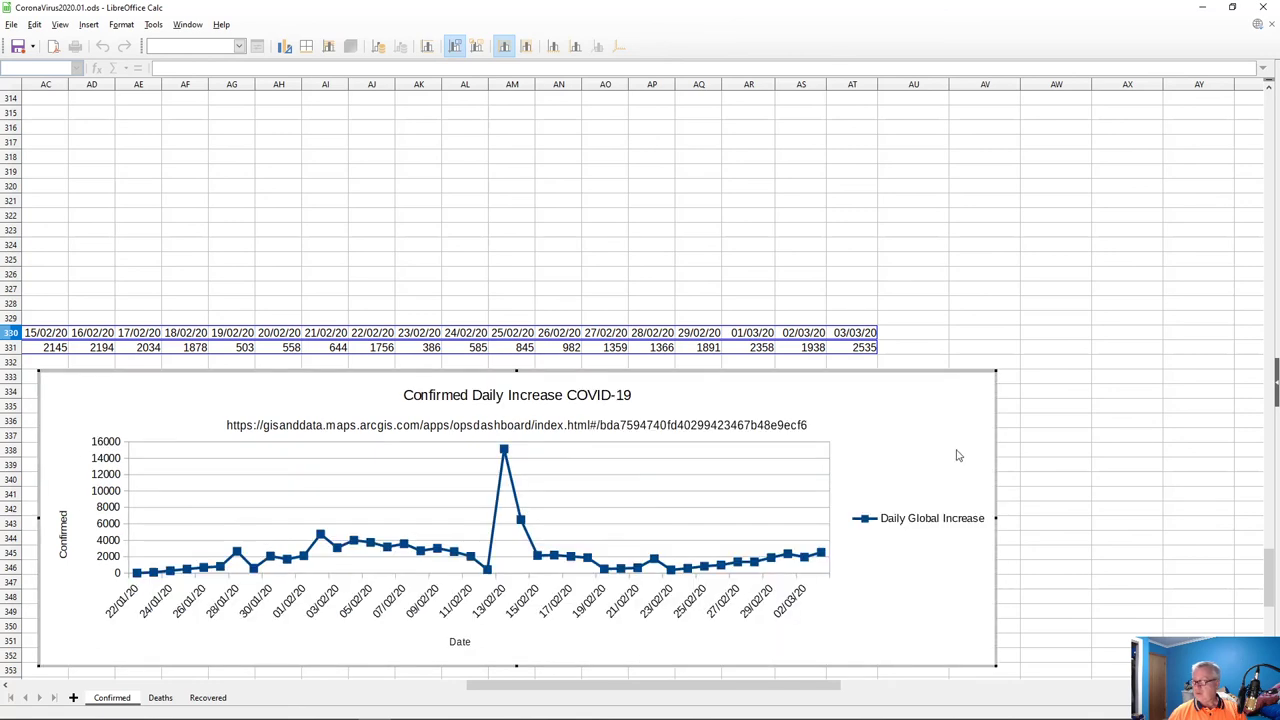
drag(977, 371, 70, 363)
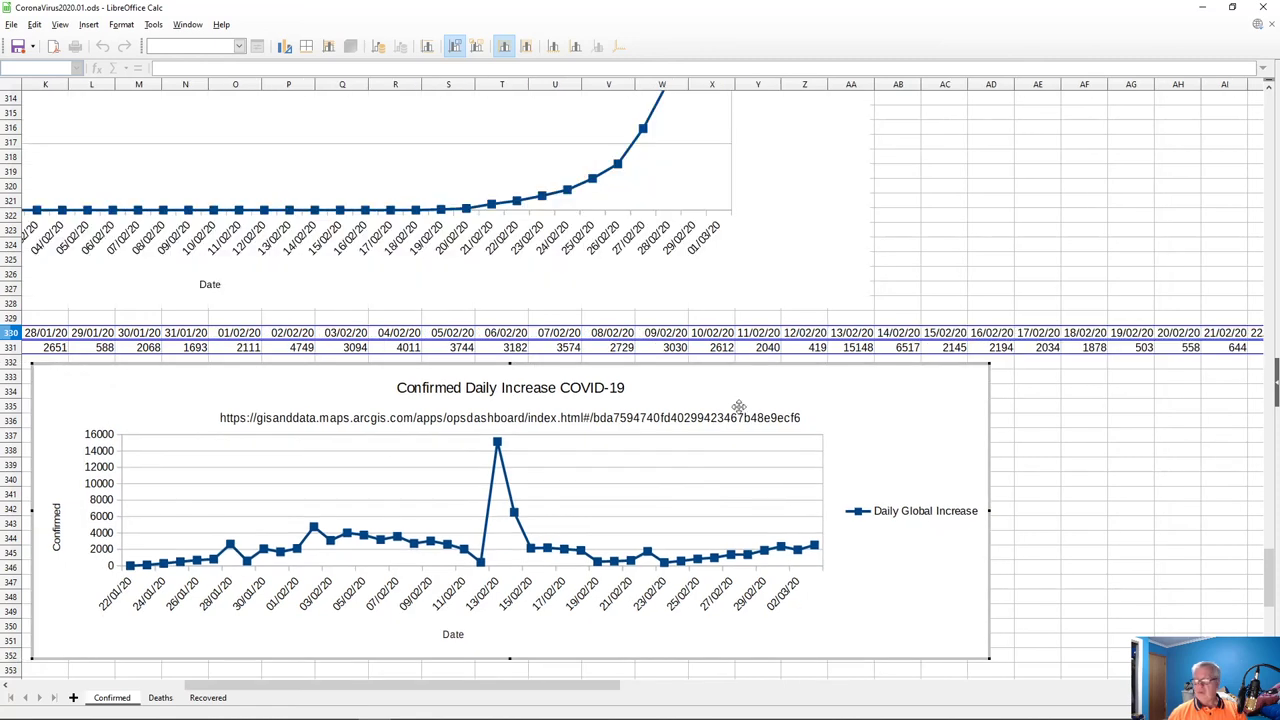
drag(988, 364, 430, 362)
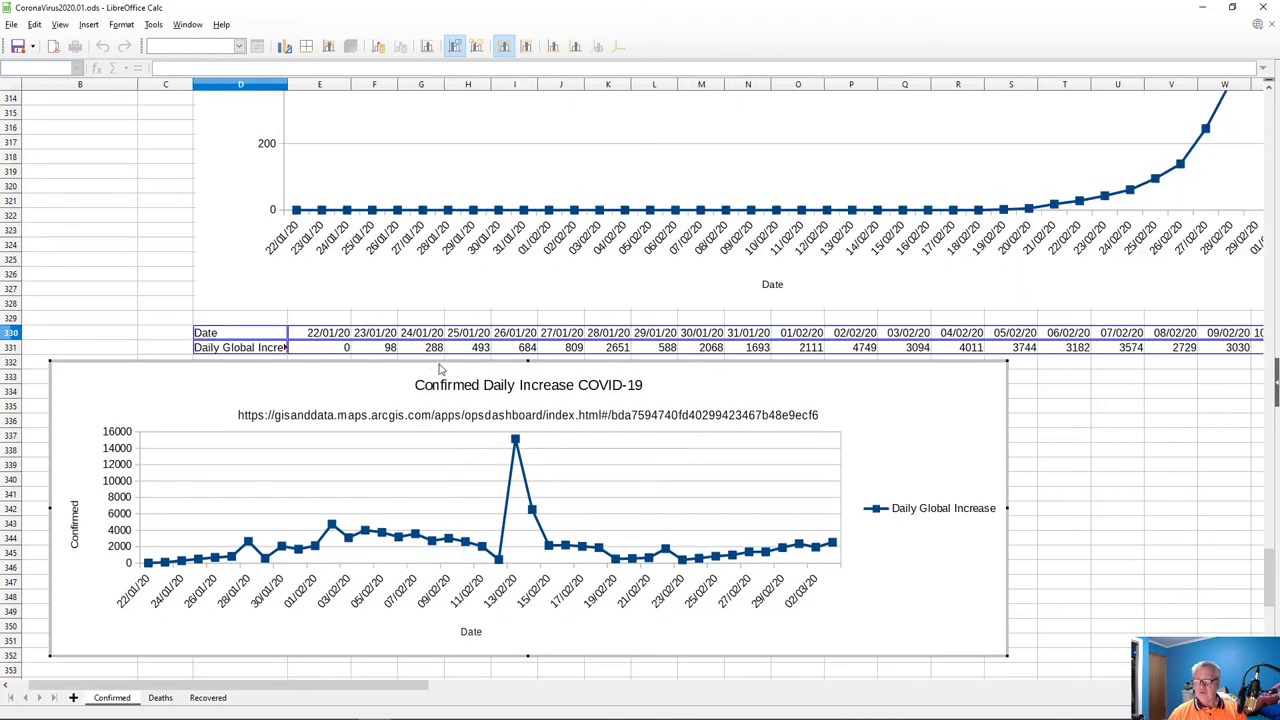
drag(562, 362, 704, 375)
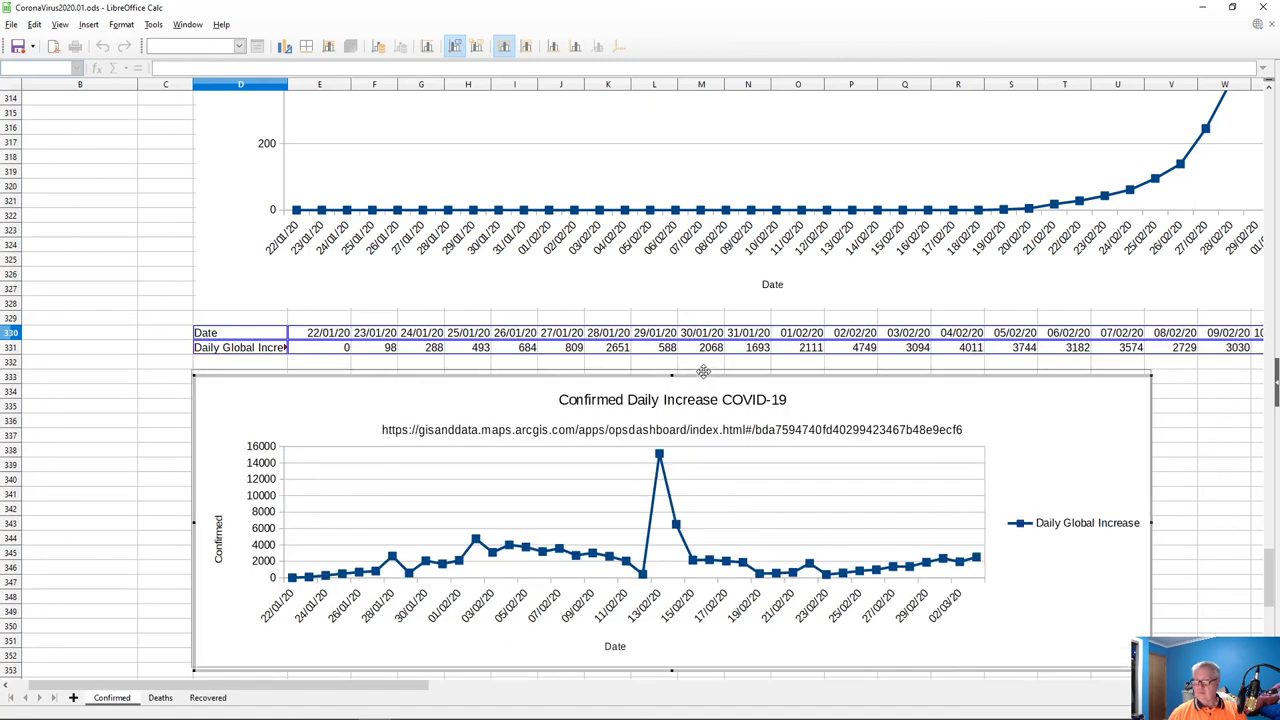
- Enlarge the daily increase chart so that it spans from column D to AA and down to about row 372
scroll(826, 333, down, 2)
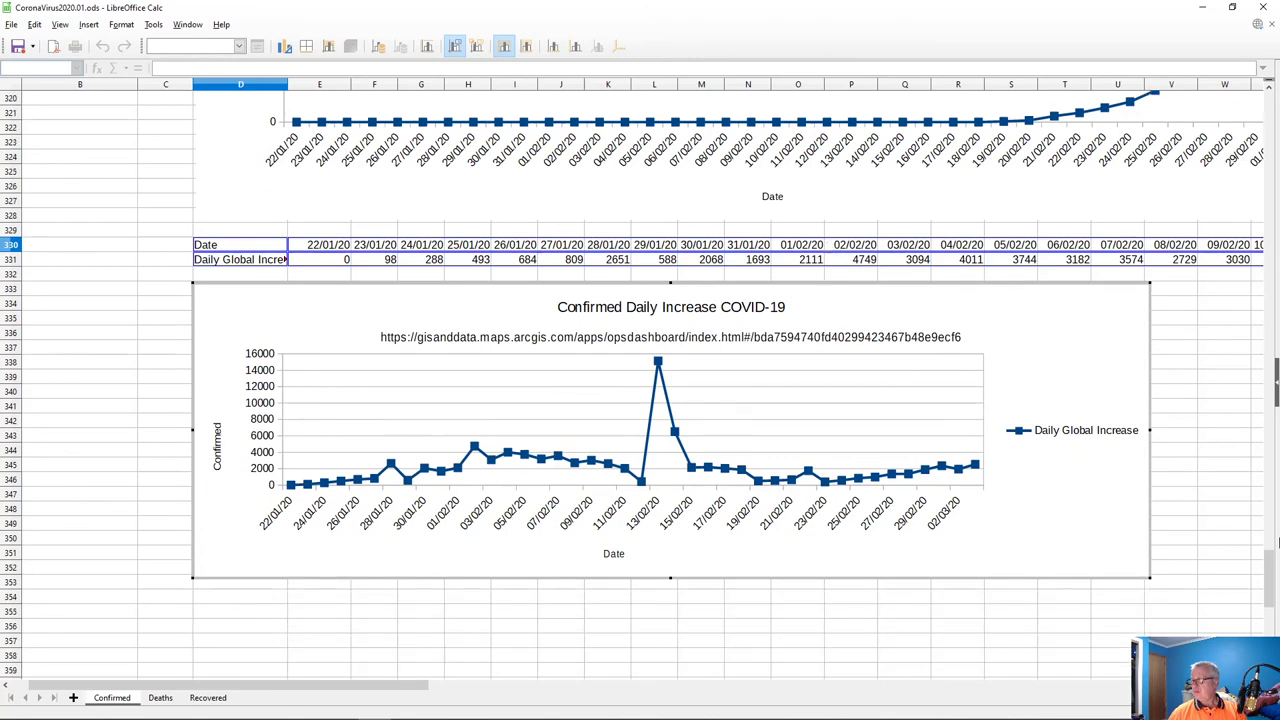
drag(1276, 567, 1276, 597)
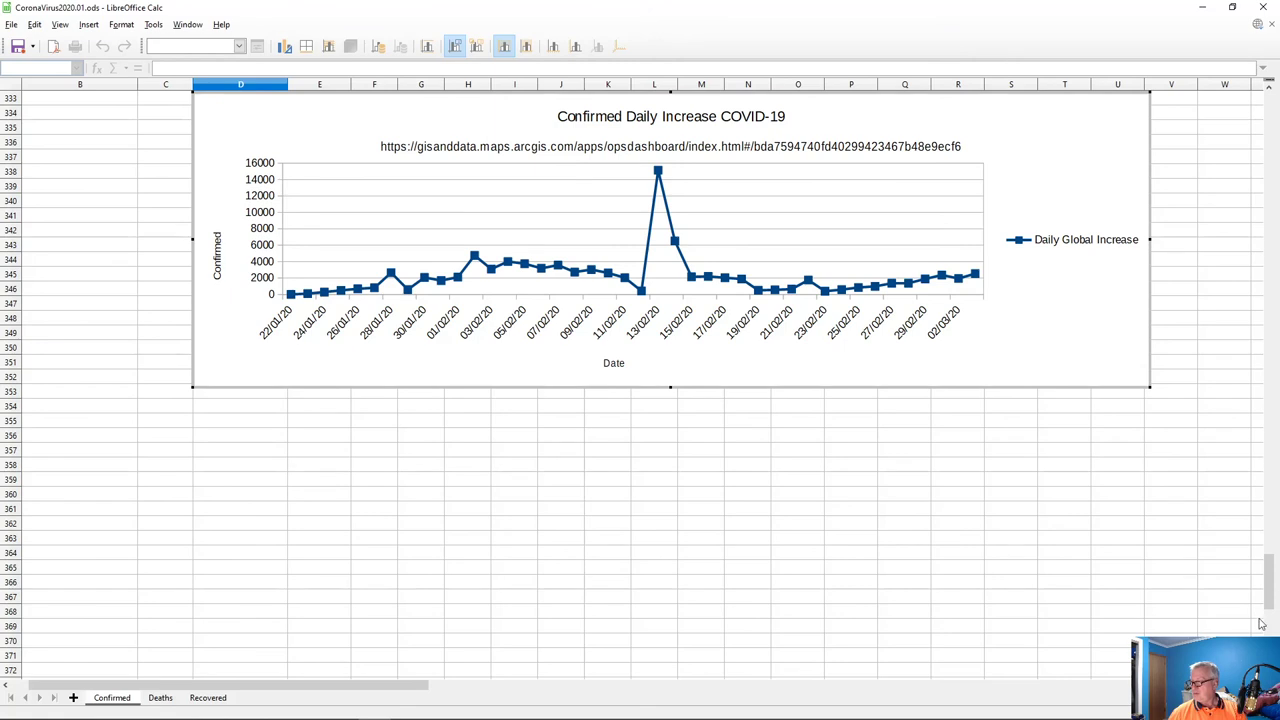
scroll(640, 380, right, 1)
scroll(640, 380, right, 1)
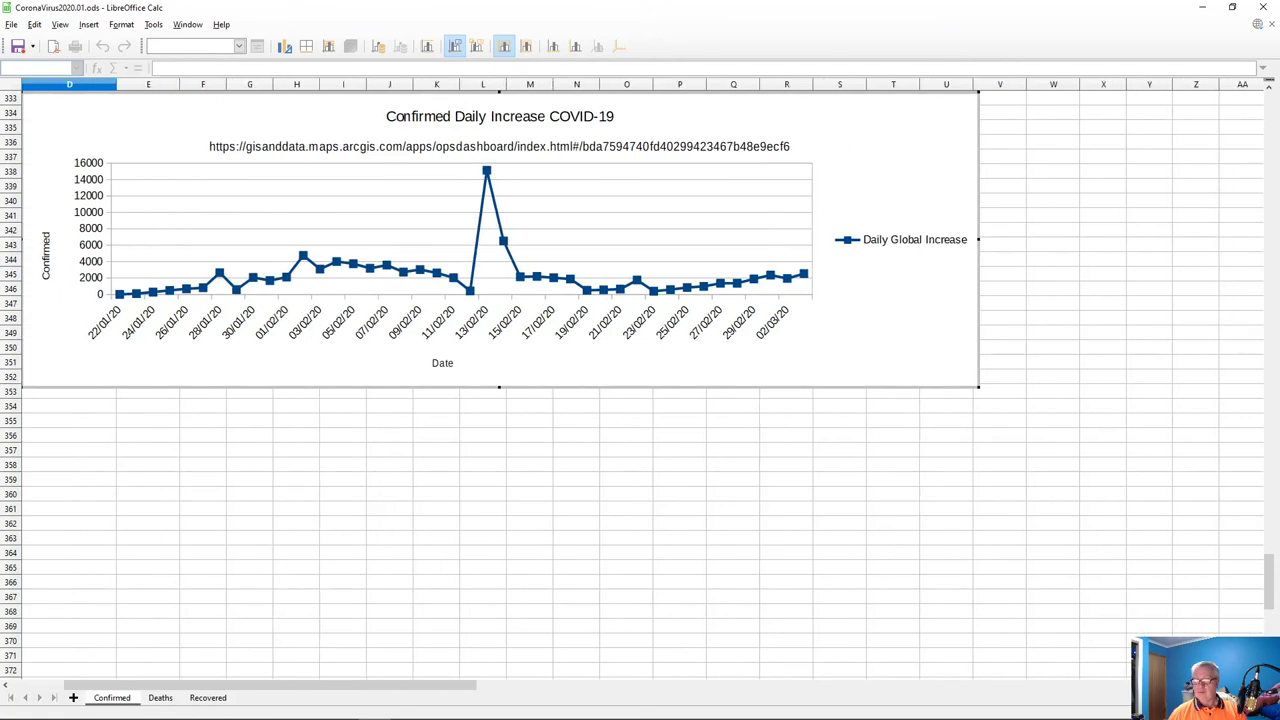
drag(978, 386, 1266, 684)
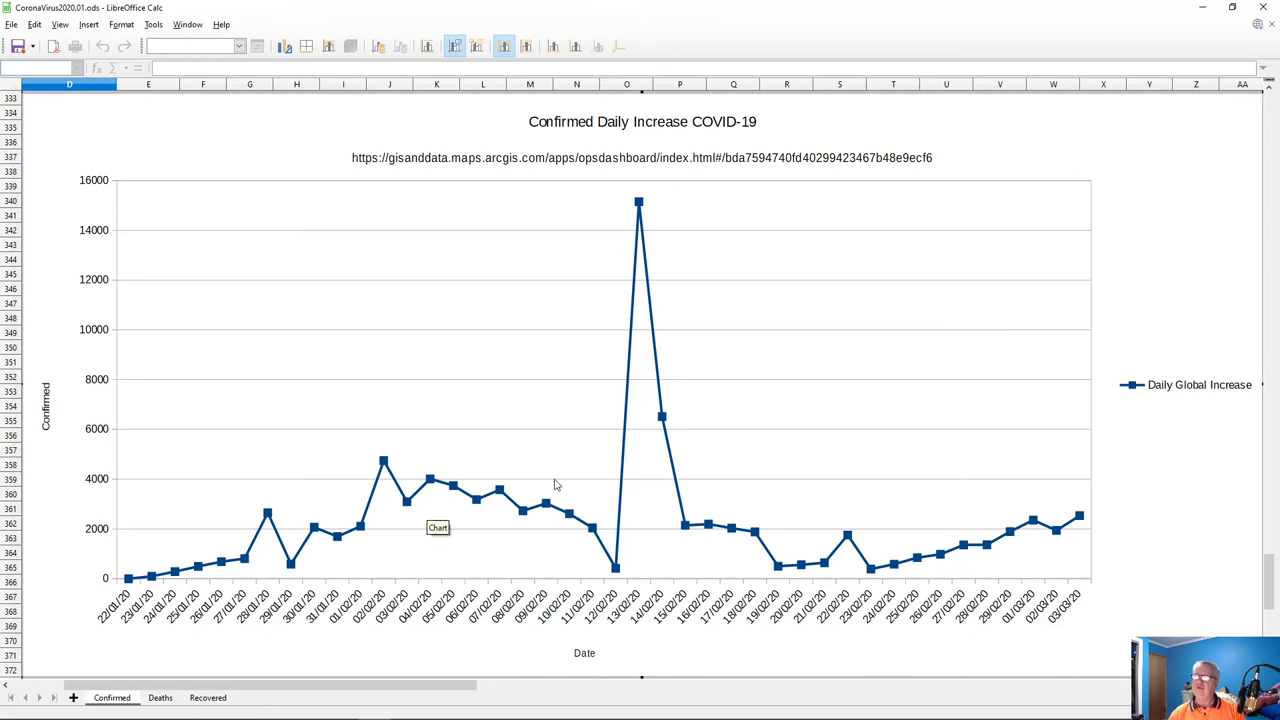
- Extend the y-values range of the Confirmed Infections Iran chart's data series to $Confirmed.$E$287:$AT$287
drag(1268, 568, 1277, 523)
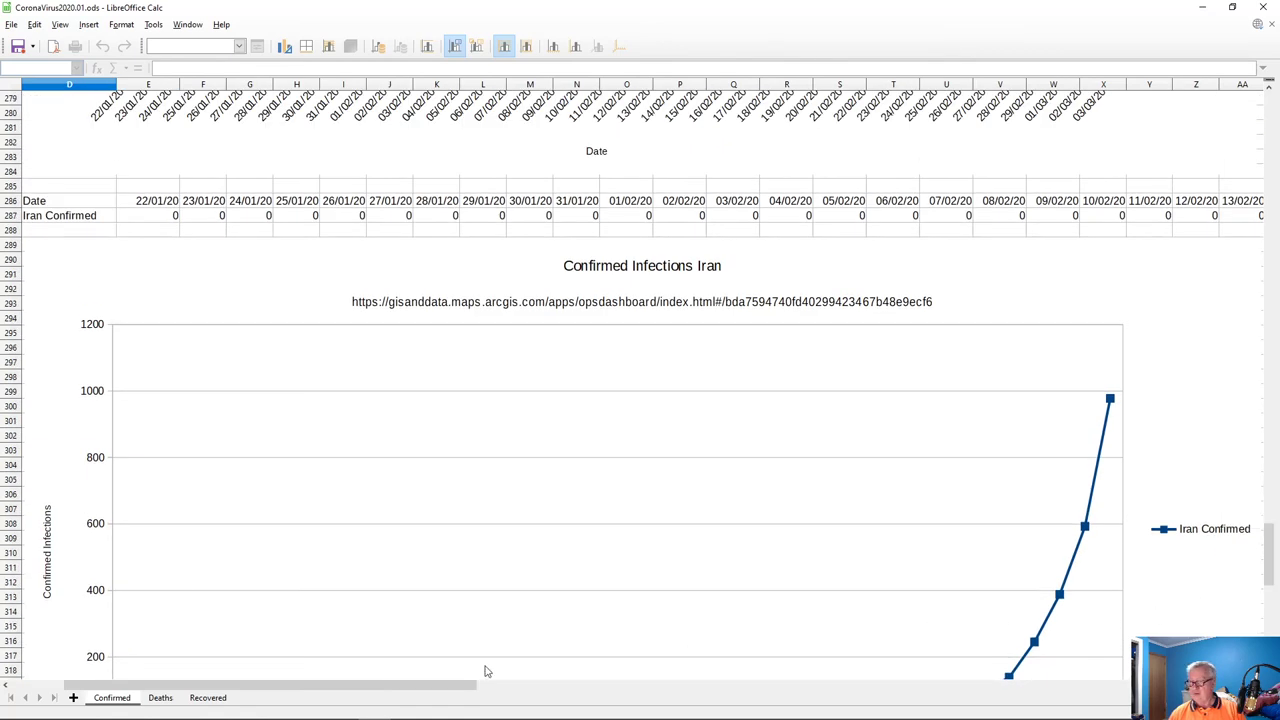
drag(471, 687, 517, 712)
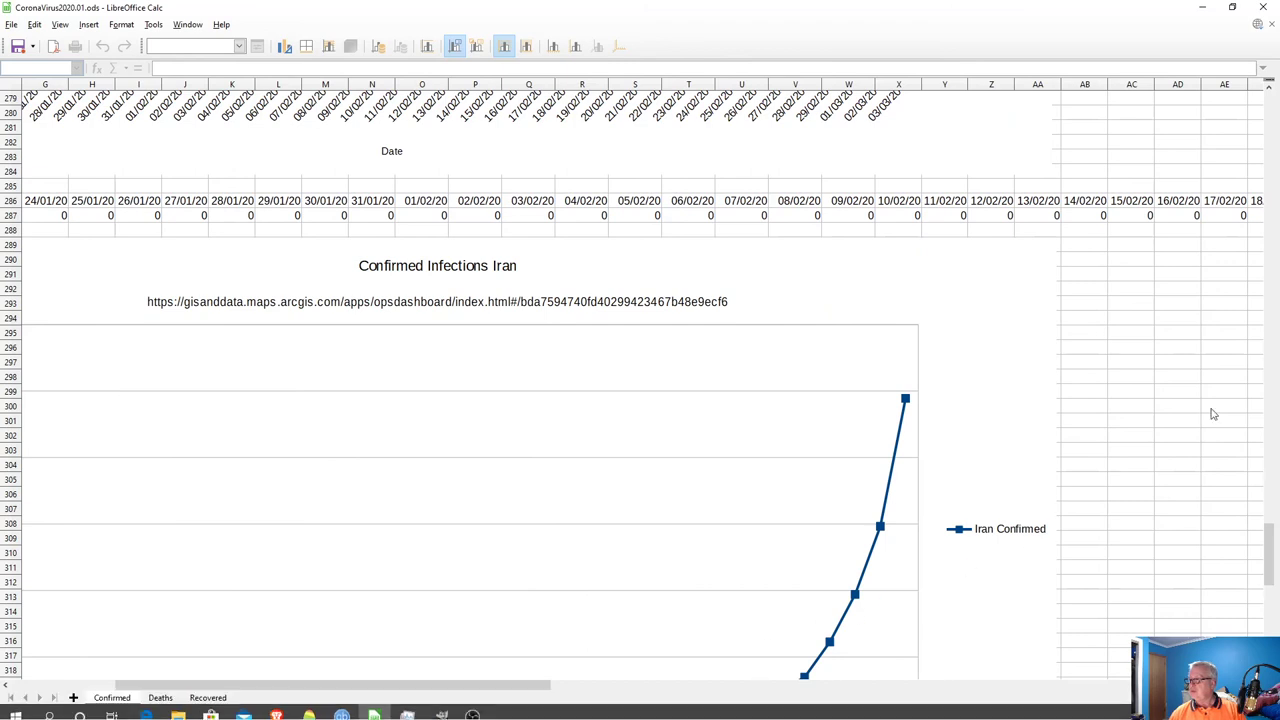
drag(1272, 550, 1273, 572)
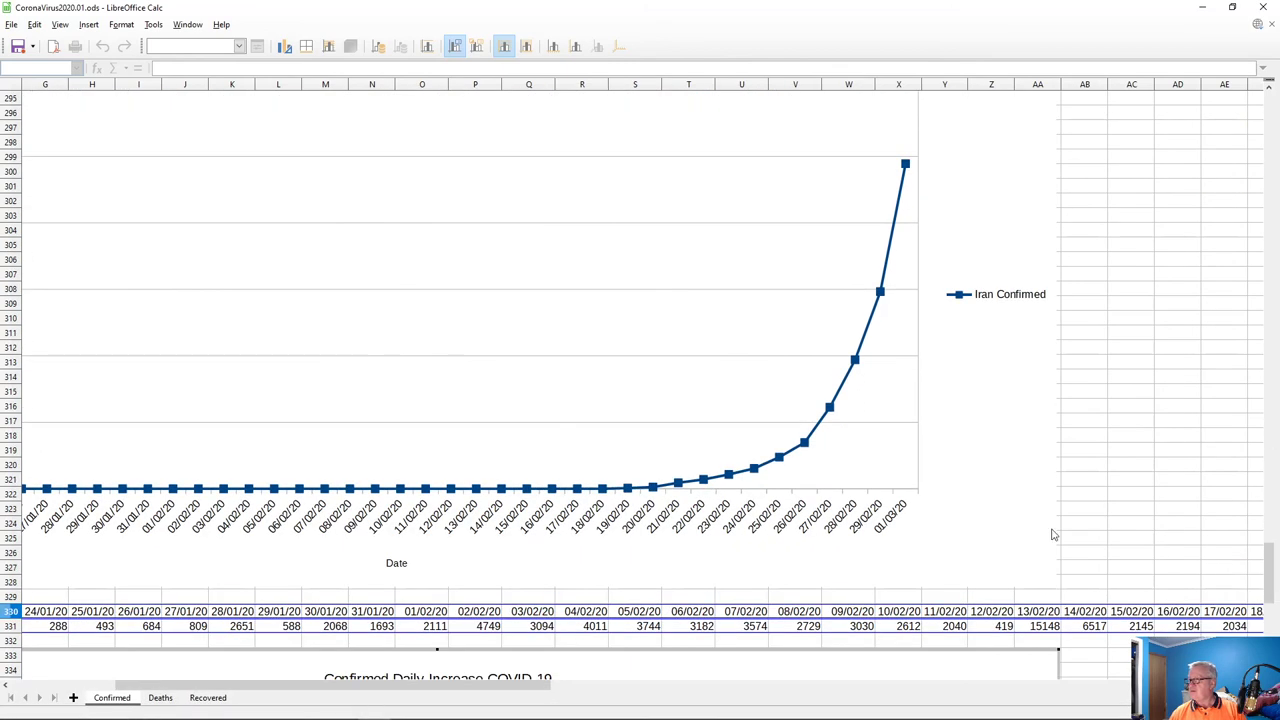
key(Escape)
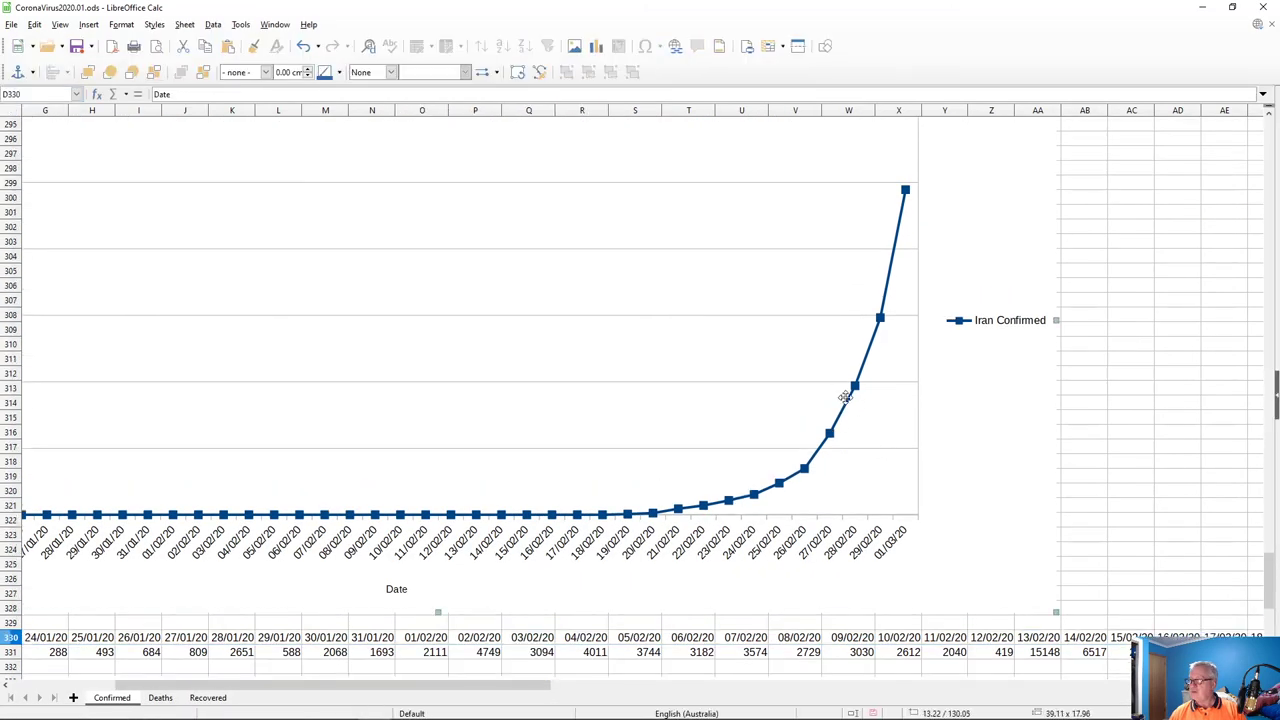
double_click(846, 401)
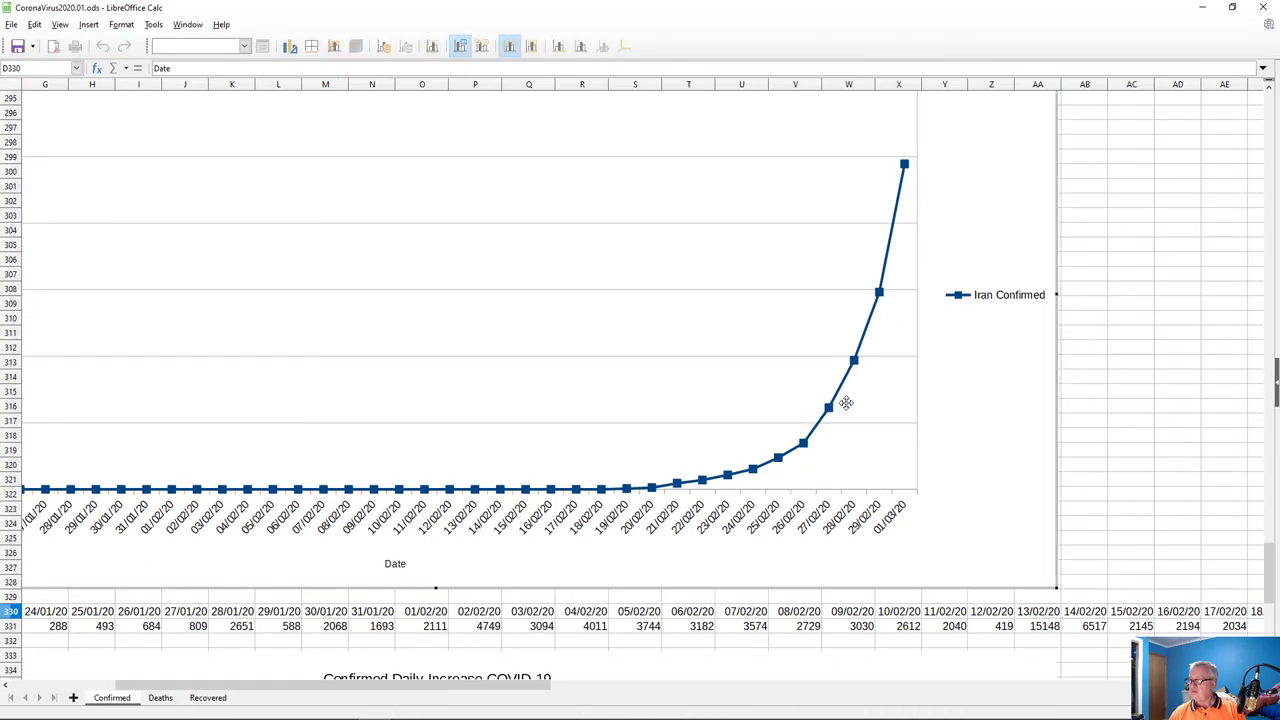
click(838, 390)
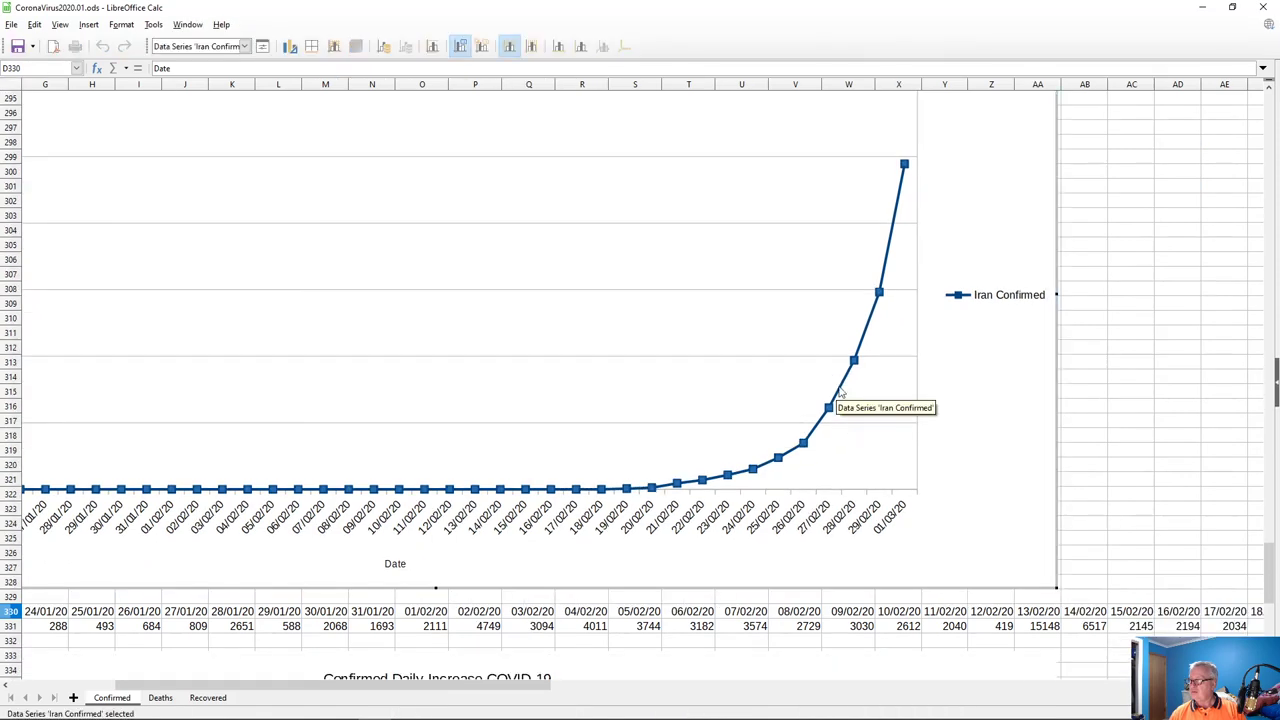
right_click(840, 394)
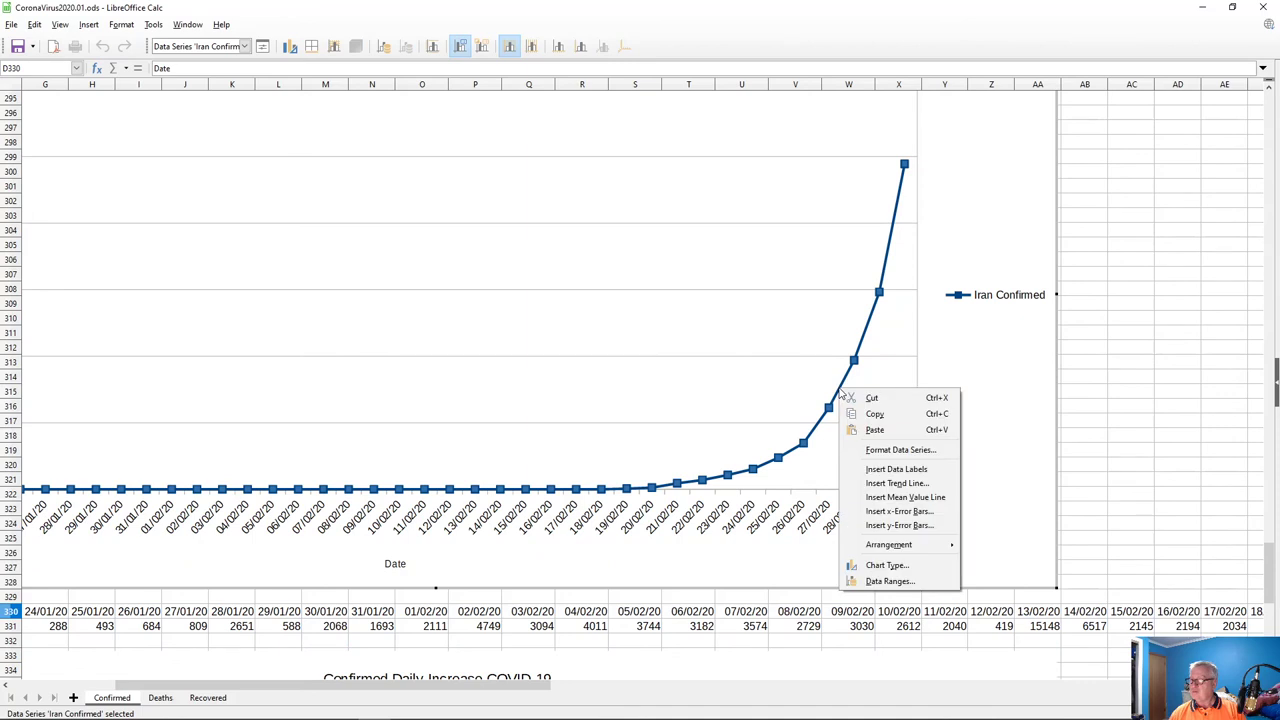
click(890, 581)
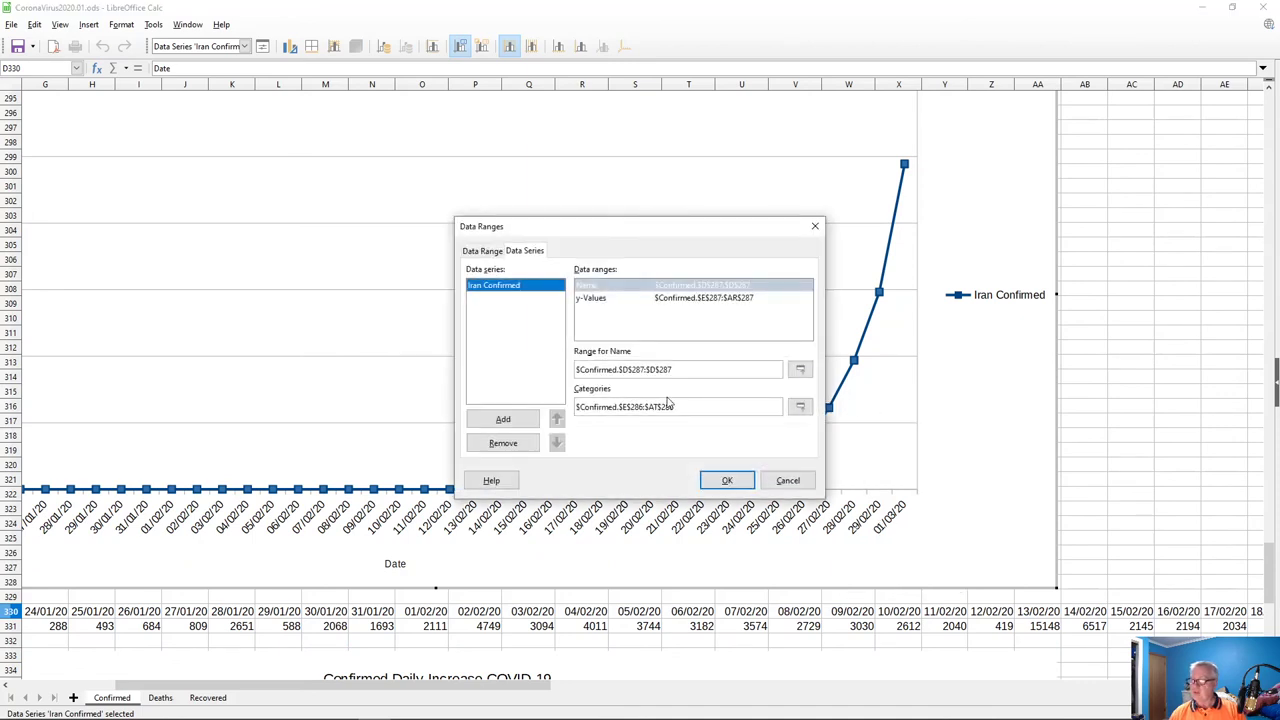
click(729, 299)
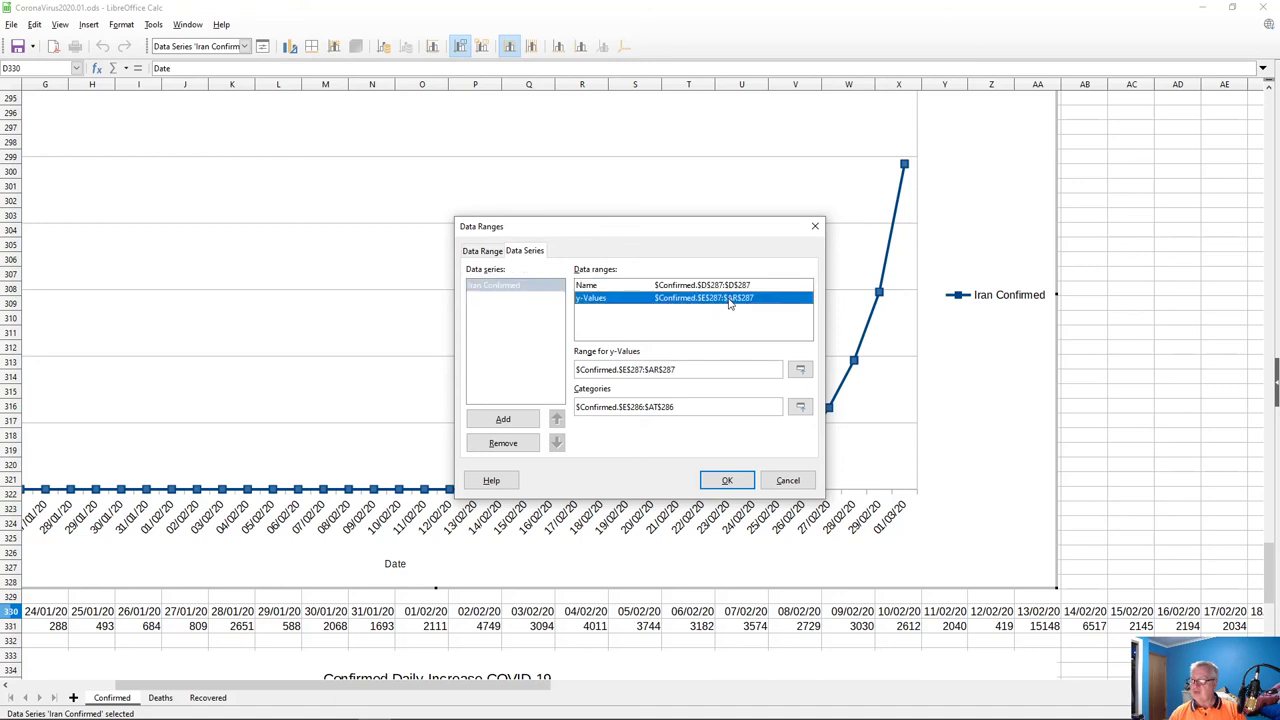
click(655, 369)
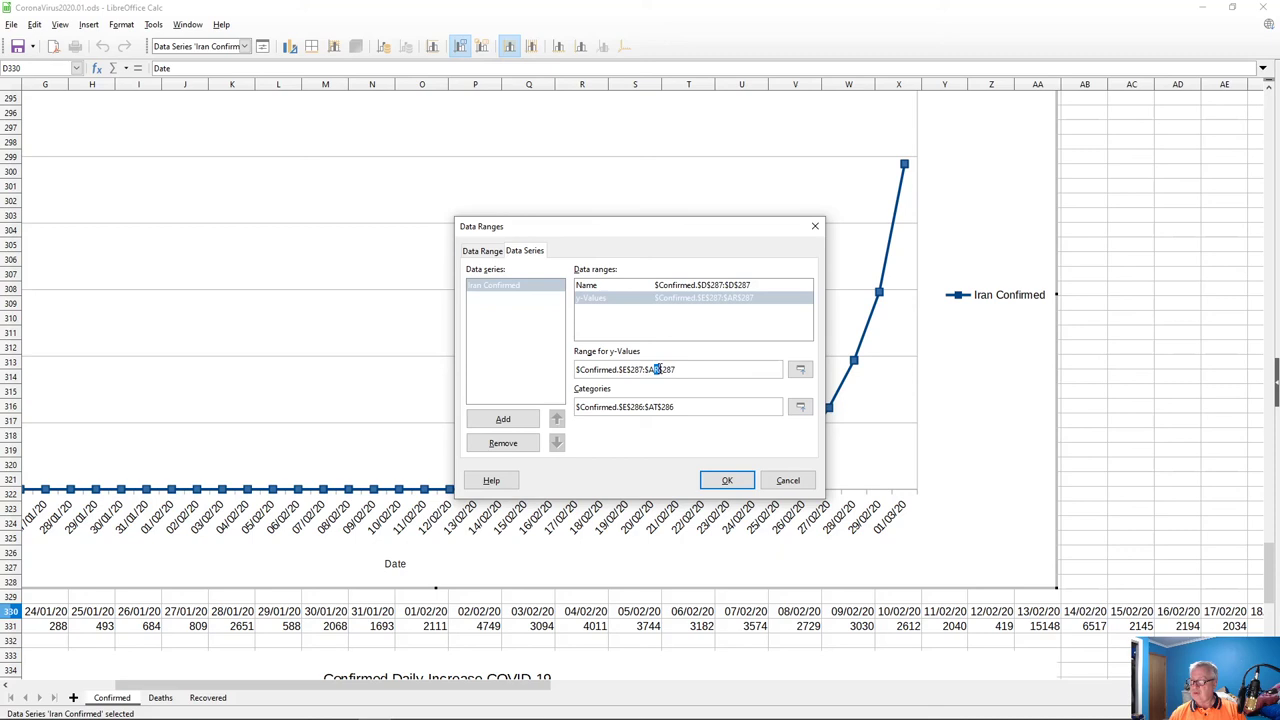
text(T)
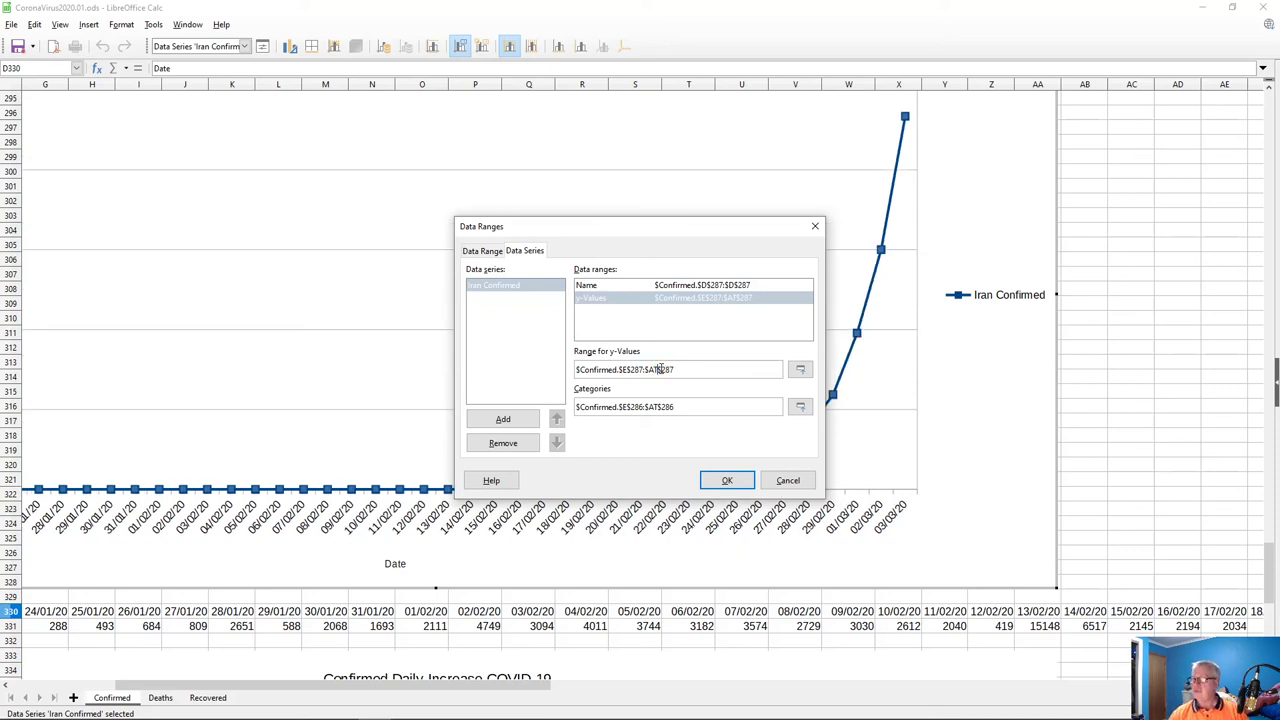
click(724, 481)
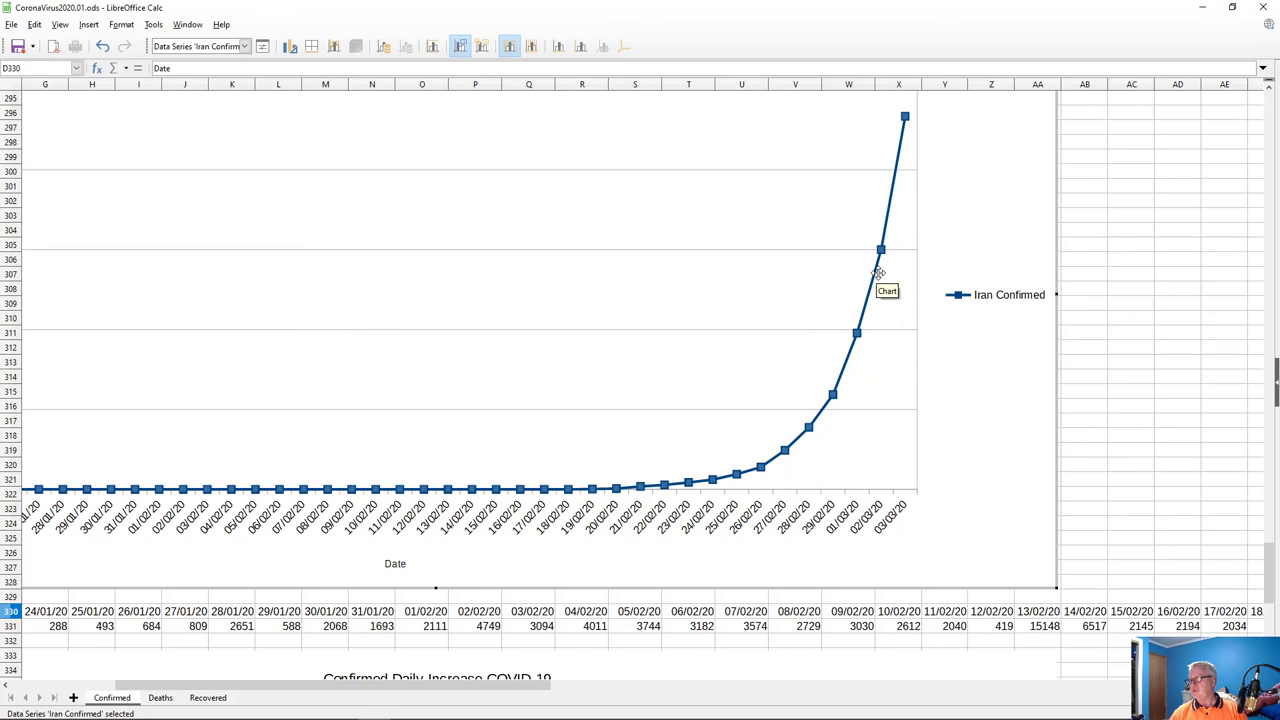
- Review the Confirmed sheet's charts, from the new daily increase chart up to the Global Infections over time chart
drag(504, 692, 556, 697)
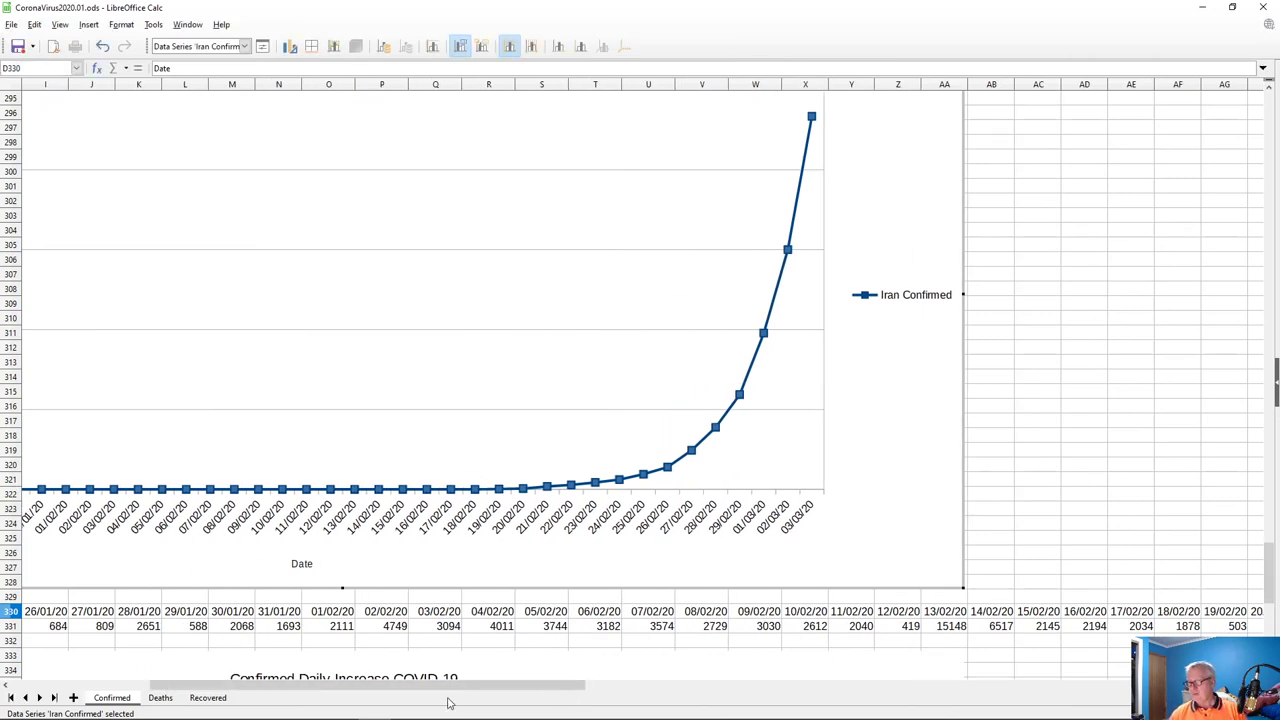
scroll(591, 643, down, 13)
scroll(617, 628, down, 6)
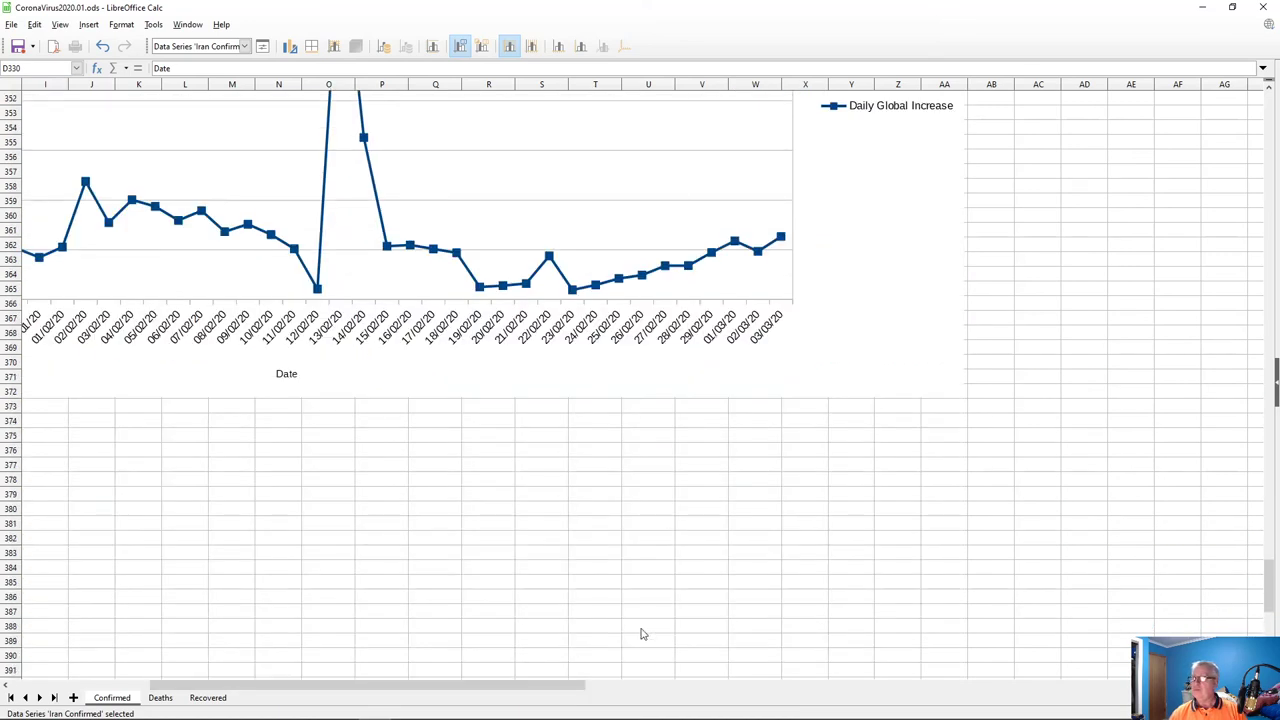
scroll(640, 634, up, 8)
scroll(698, 613, up, 9)
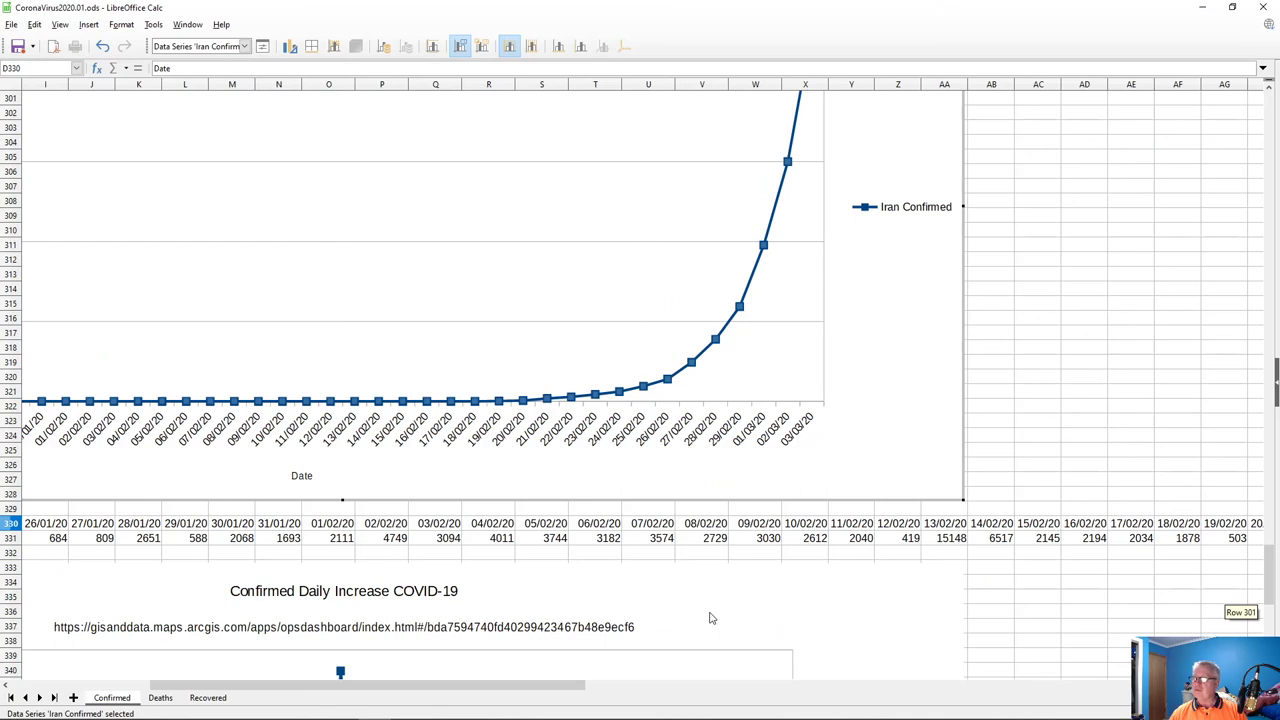
scroll(752, 610, up, 8)
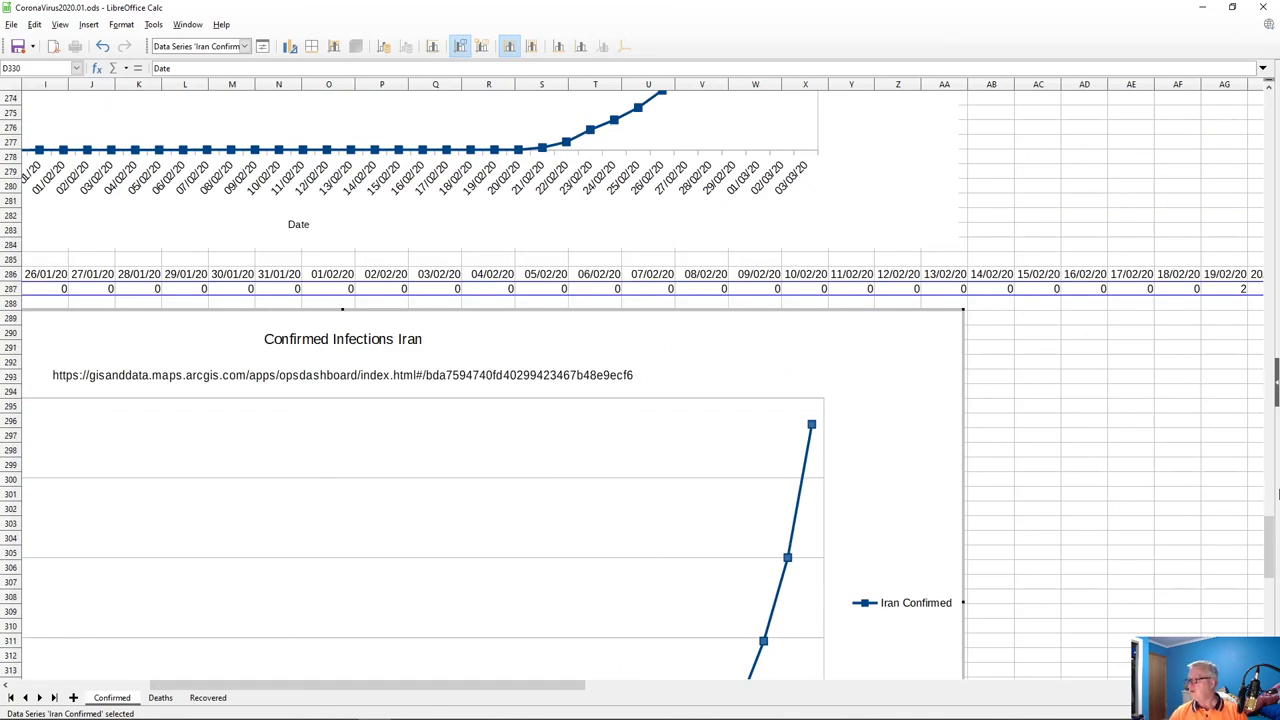
drag(1272, 558, 1258, 378)
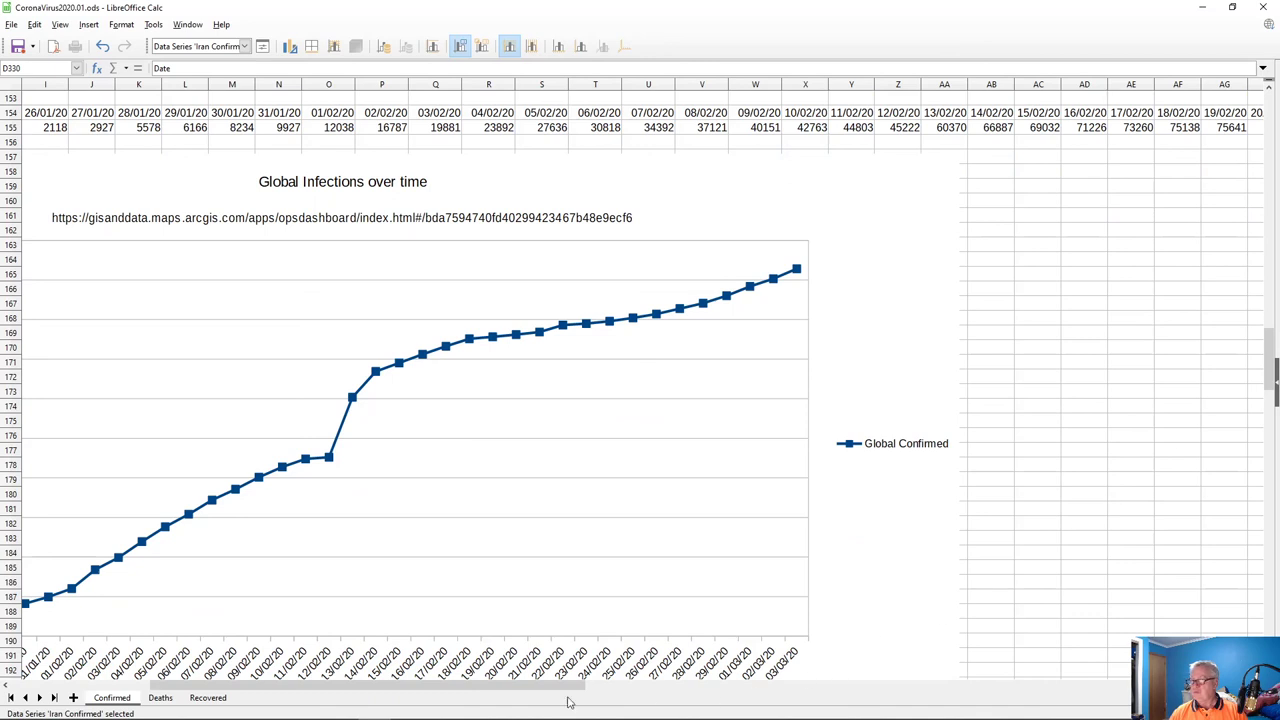
drag(548, 690, 412, 692)
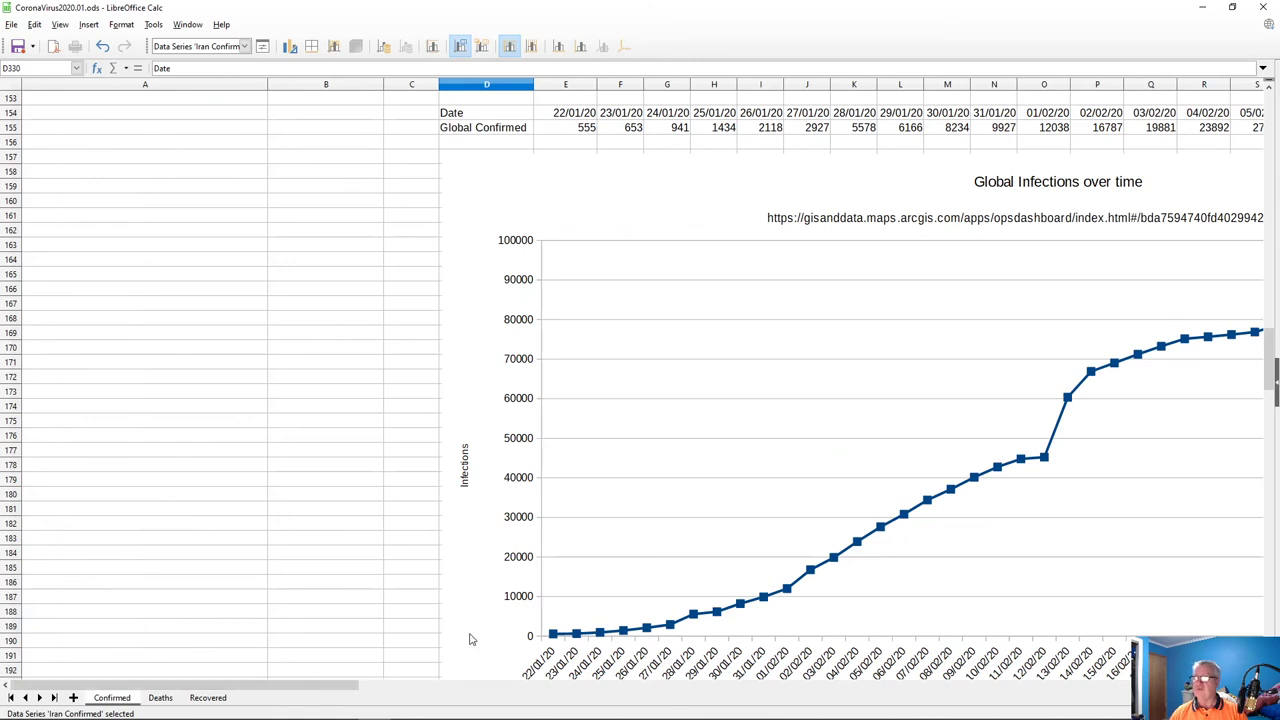
- Examine the country rows and global totals on the Confirmed sheet, followed by the Daily Global Increase table and its chart
scroll(466, 628, up, 8)
scroll(463, 630, up, 10)
scroll(463, 630, down, 9)
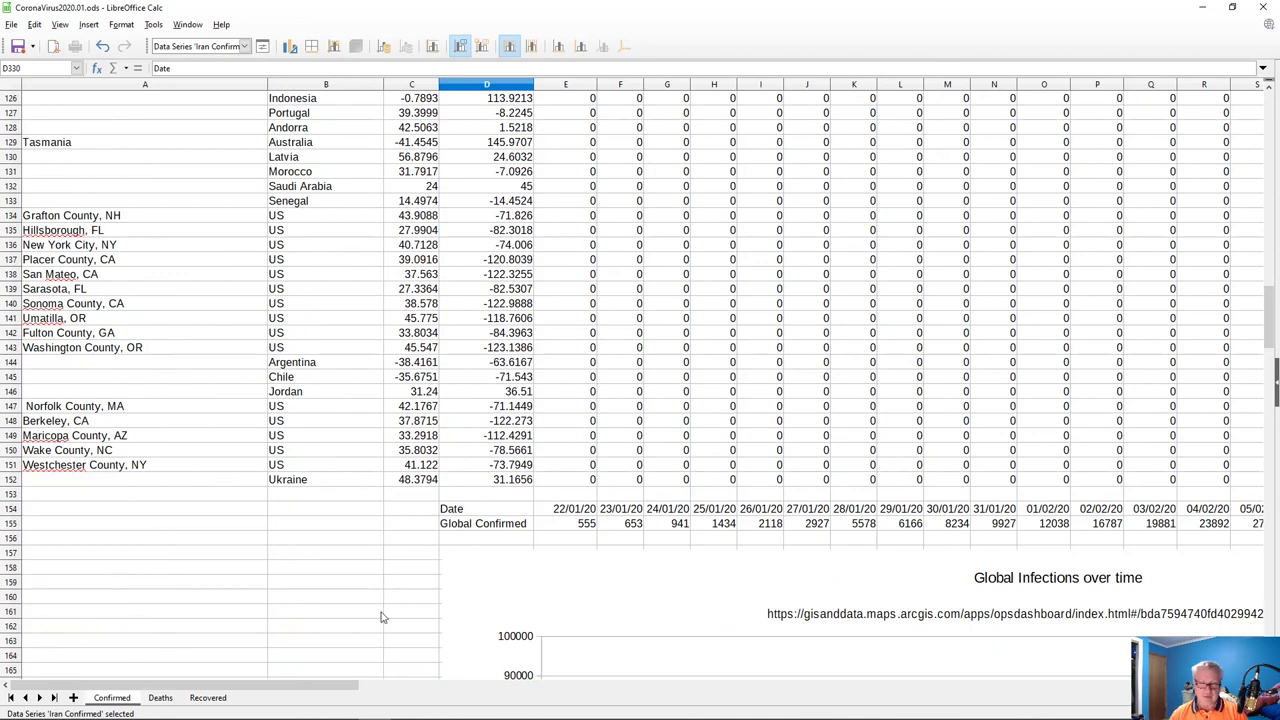
scroll(800, 545, down, 20)
scroll(808, 551, down, 13)
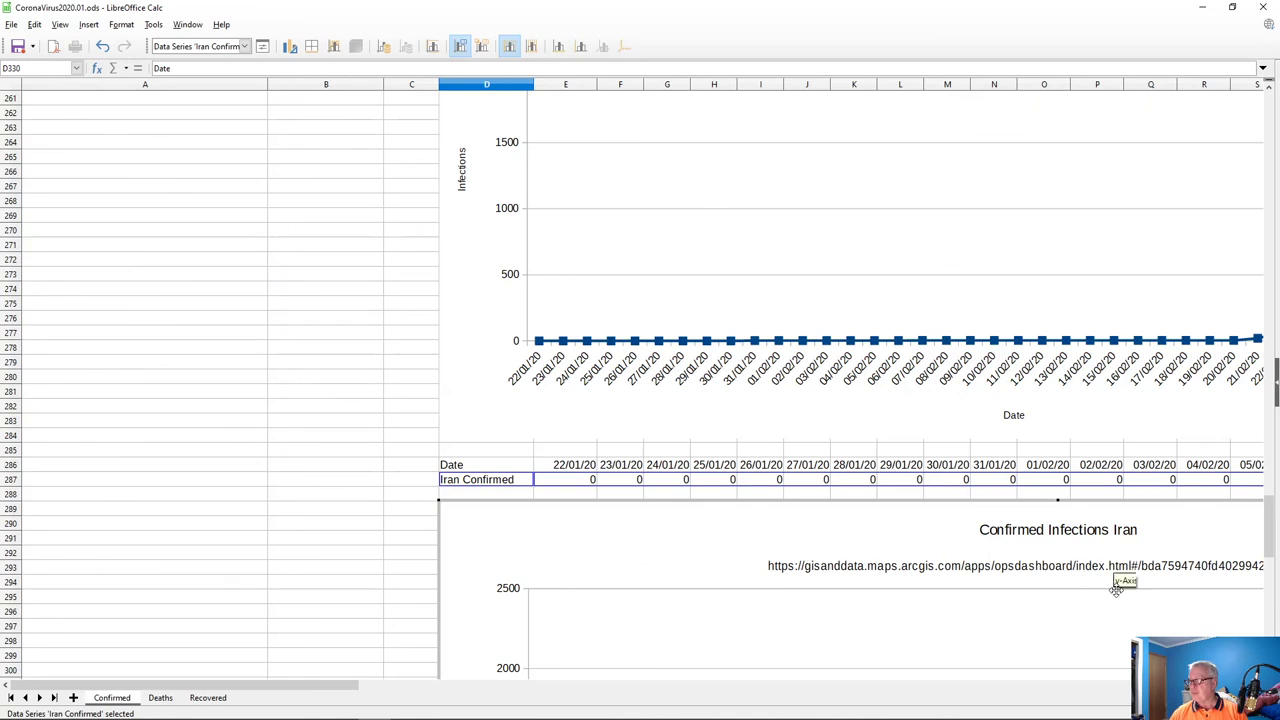
scroll(293, 595, down, 12)
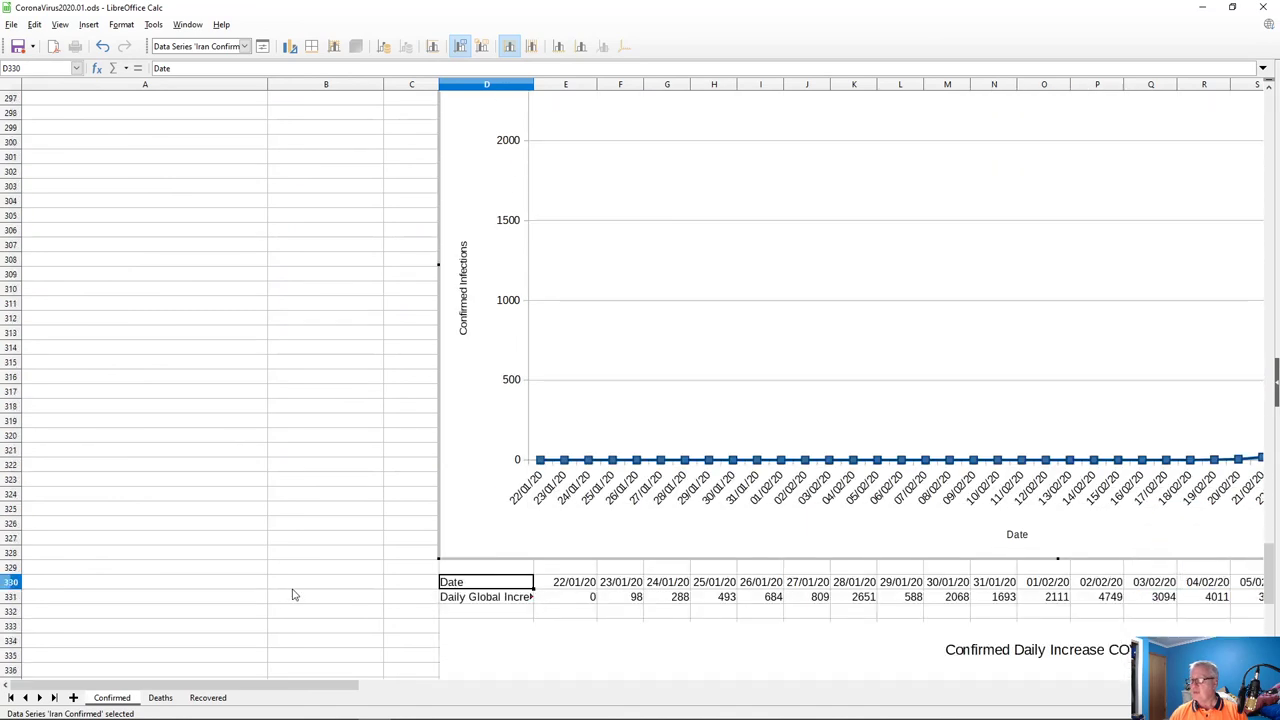
drag(251, 689, 618, 711)
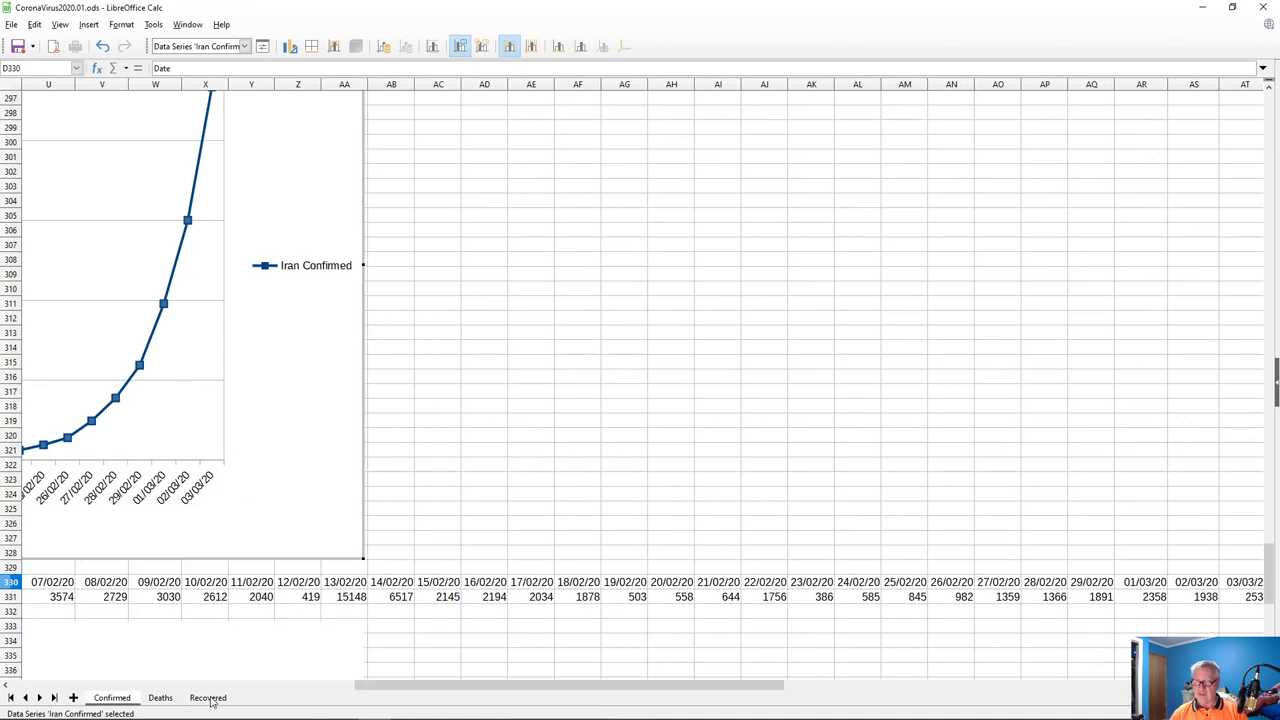
drag(368, 686, 80, 678)
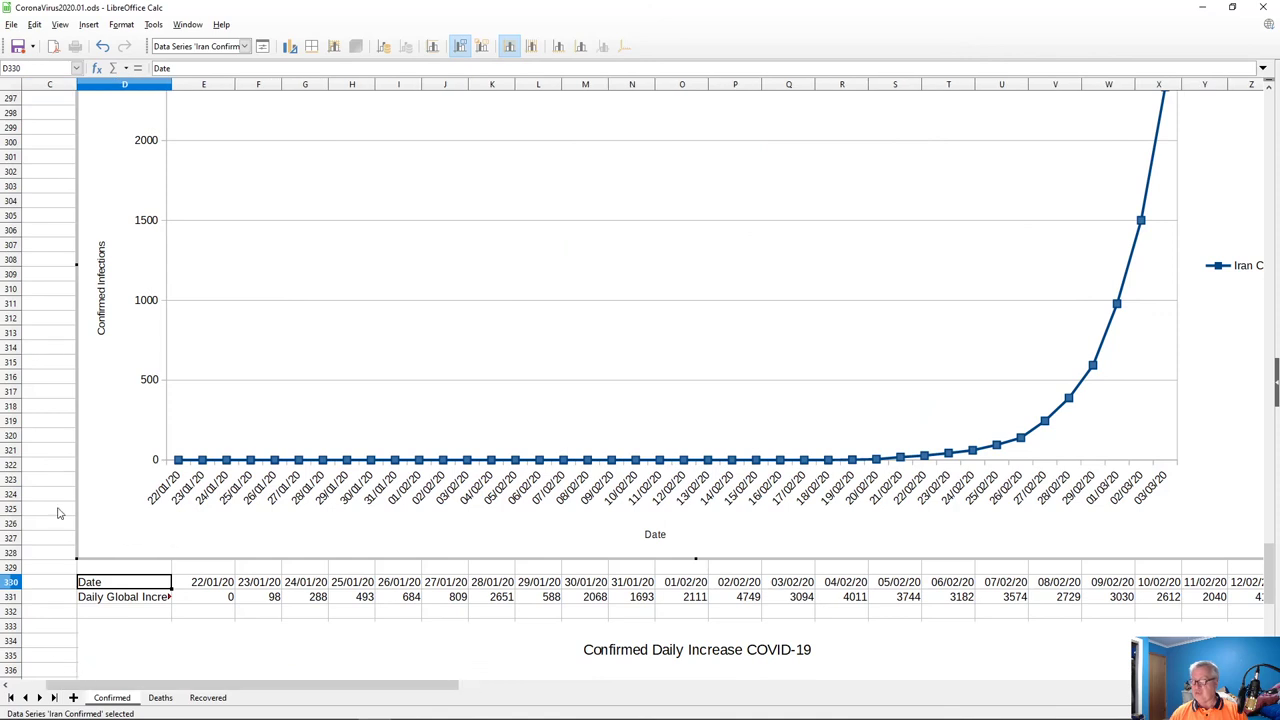
scroll(58, 513, down, 6)
scroll(58, 513, down, 9)
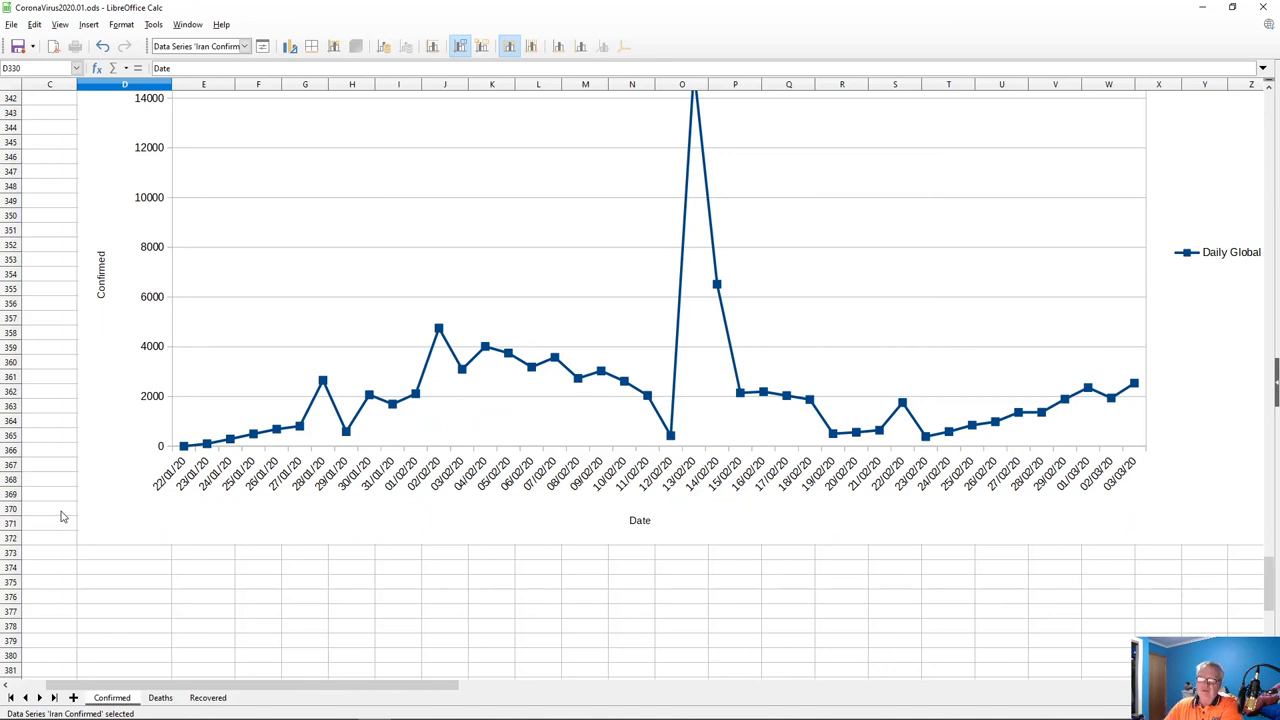
scroll(108, 520, down, 5)
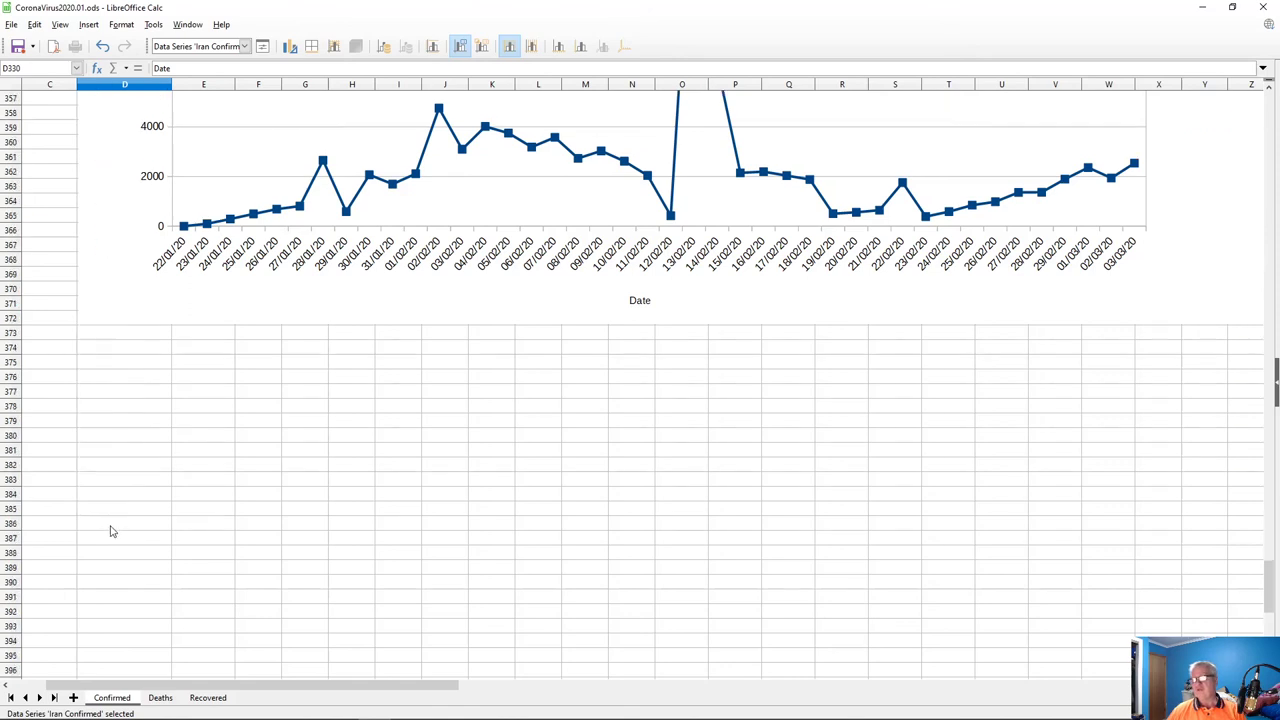
- Review the Percentage Deaths and Percentage Recoveries COVID-19 charts on the Recovered sheet across their full date range
scroll(112, 531, down, 1)
scroll(210, 540, up, 7)
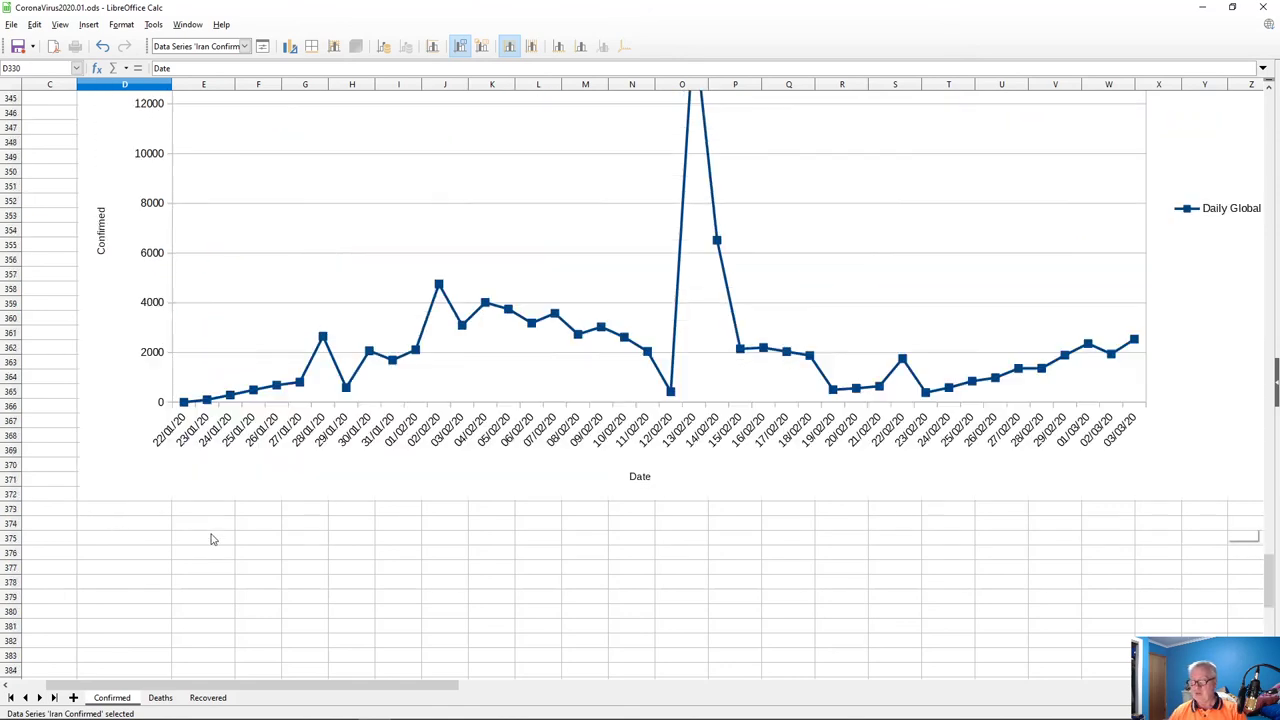
click(209, 700)
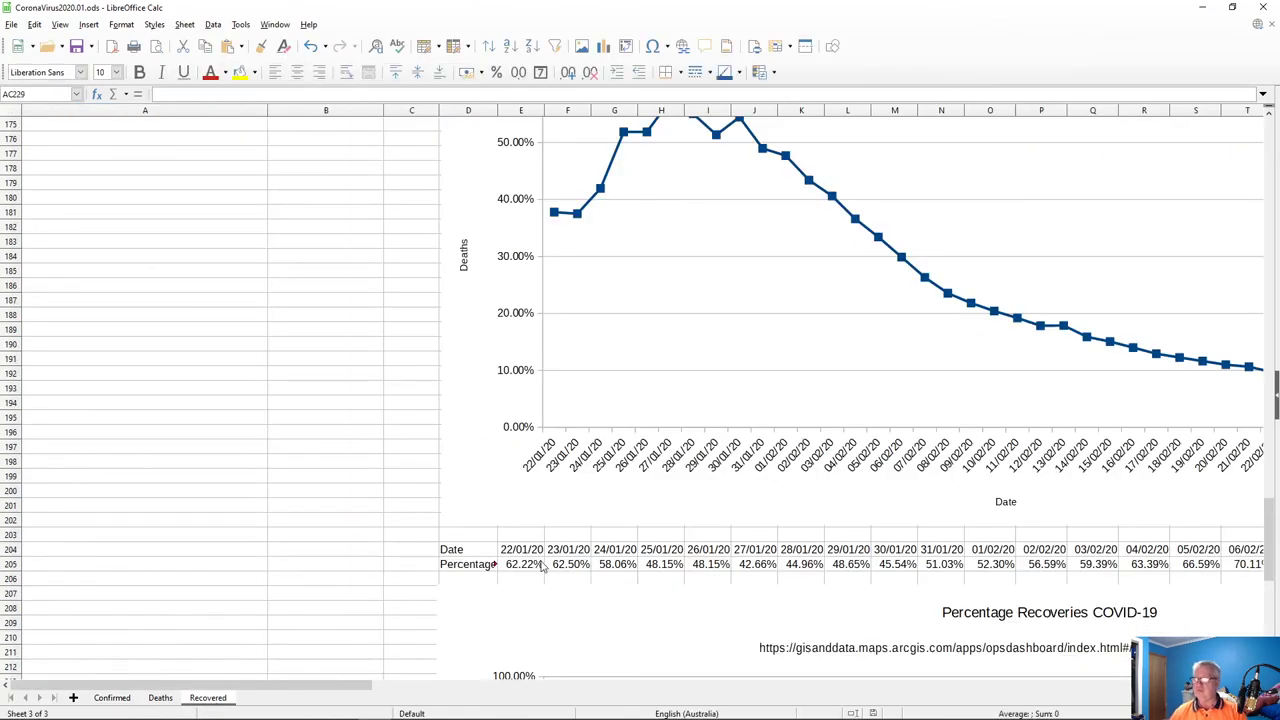
drag(325, 688, 390, 688)
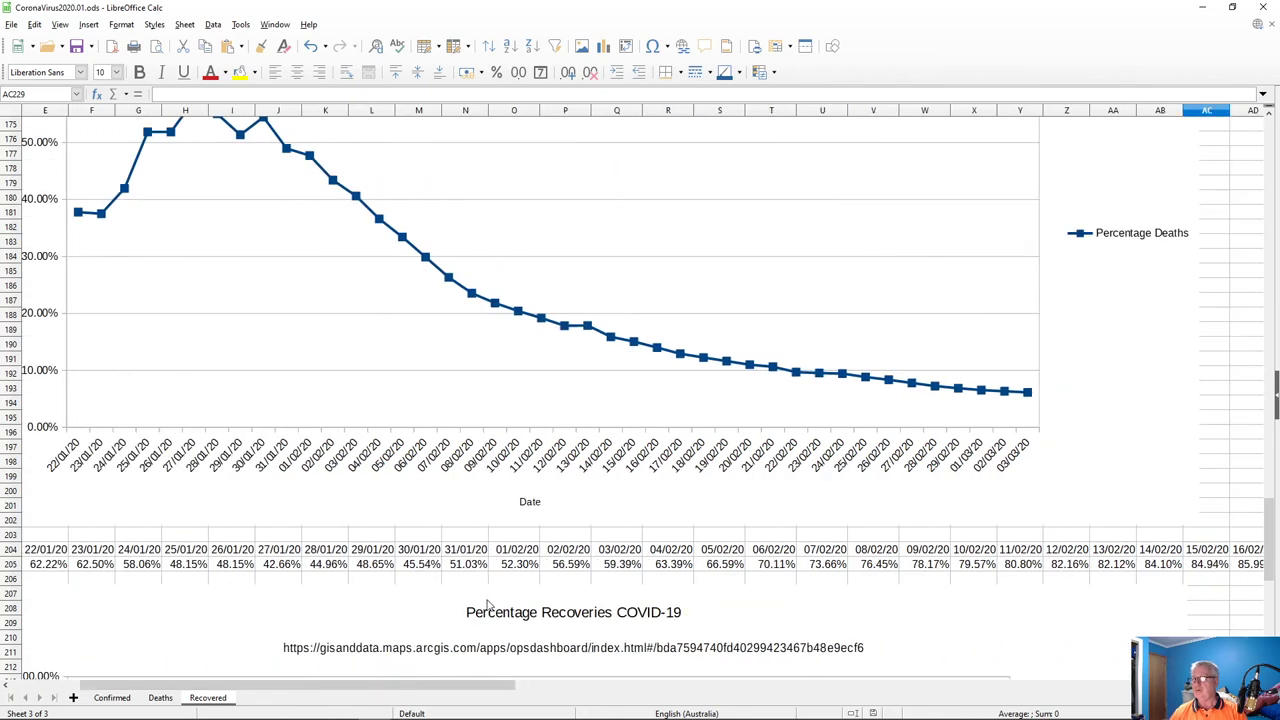
scroll(518, 593, up, 2)
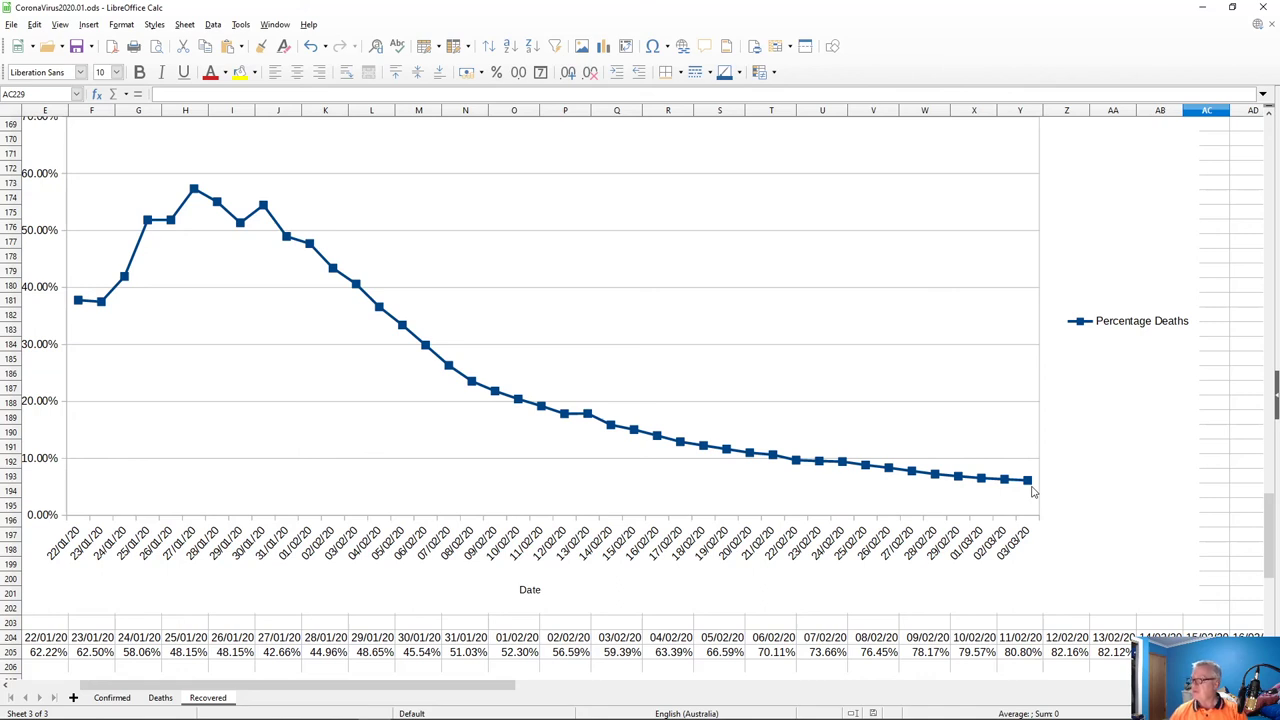
scroll(1070, 490, down, 10)
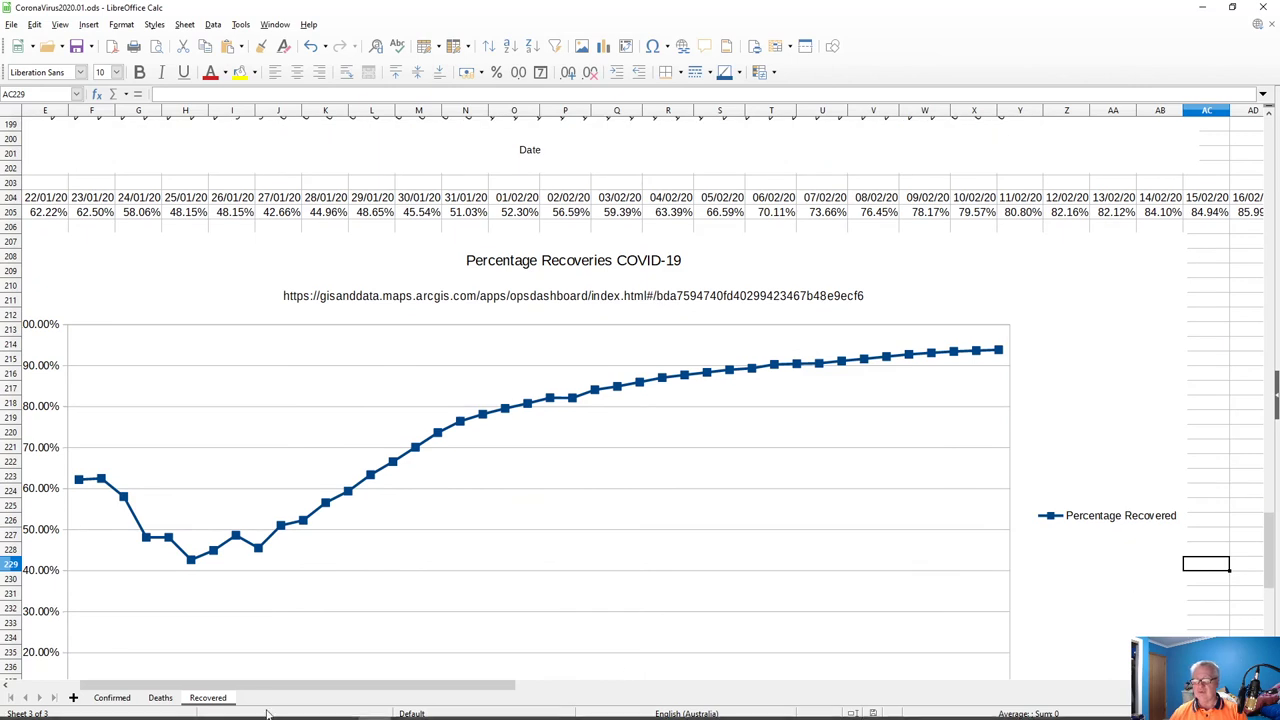
drag(358, 687, 230, 687)
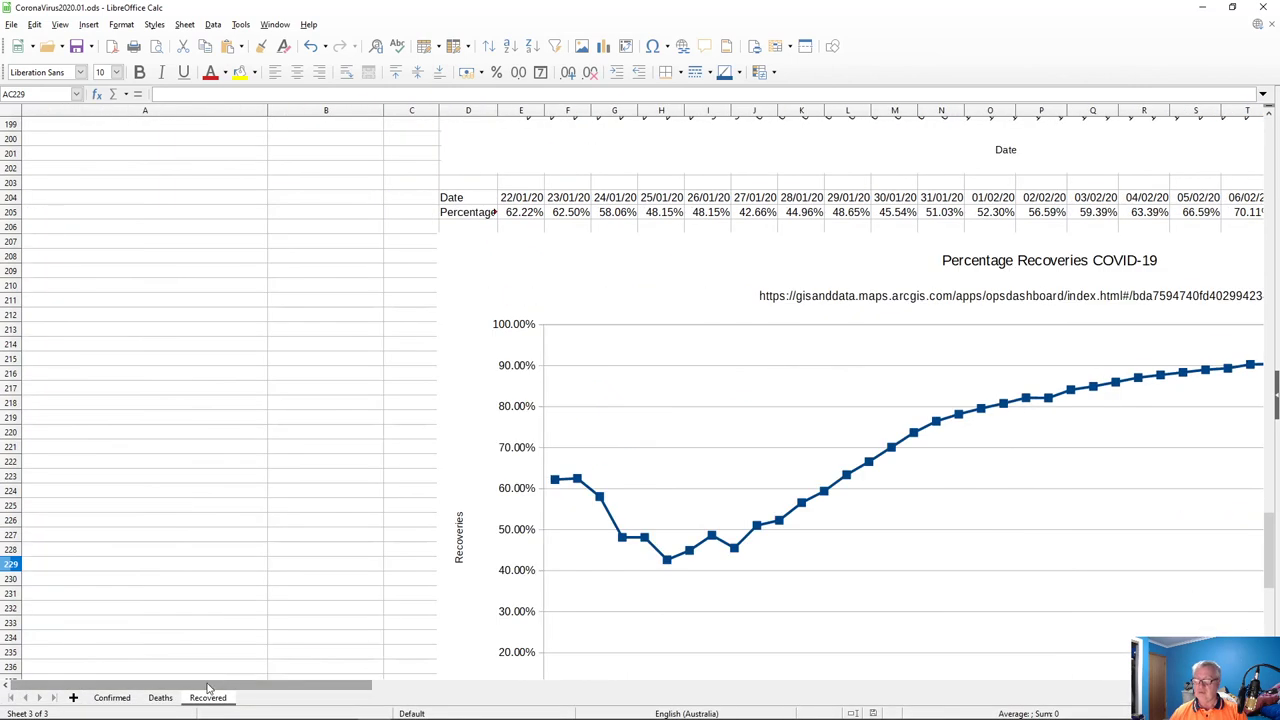
- Examine the Recovered sheet's country rows, total recovered and deaths rows, death rate formula note and percentage tables
scroll(781, 595, up, 8)
scroll(784, 593, up, 20)
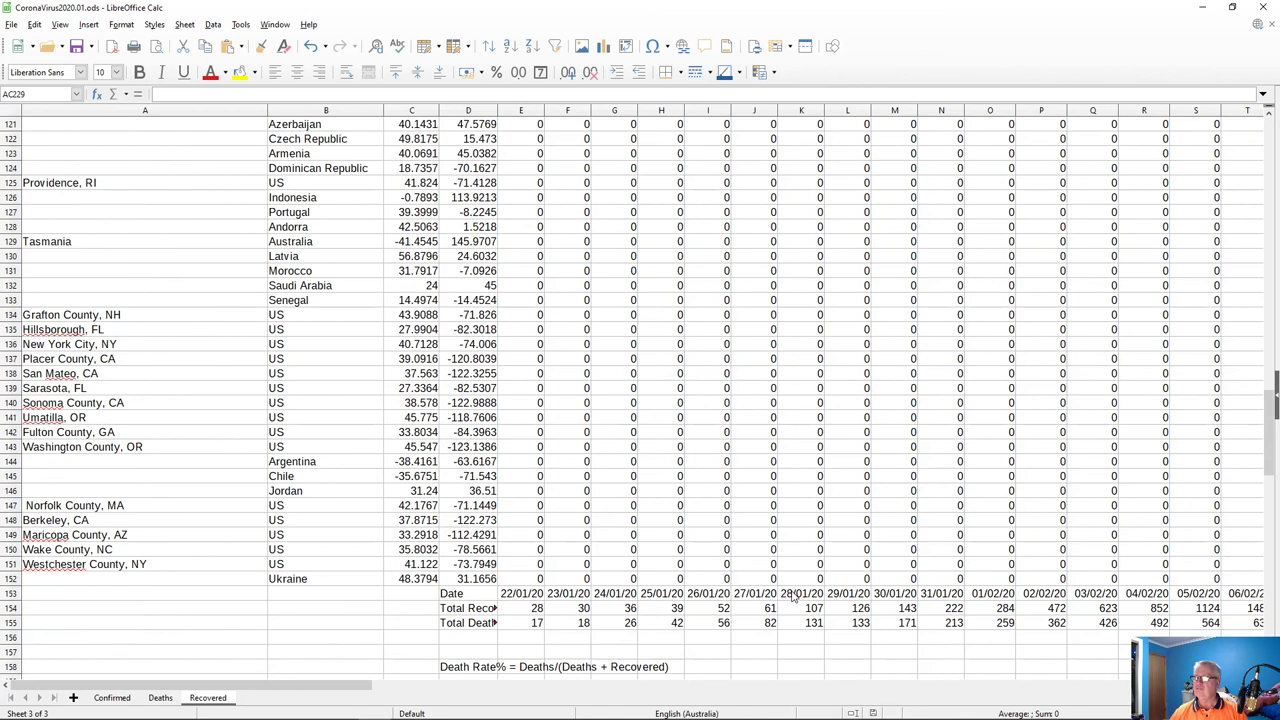
scroll(810, 600, up, 20)
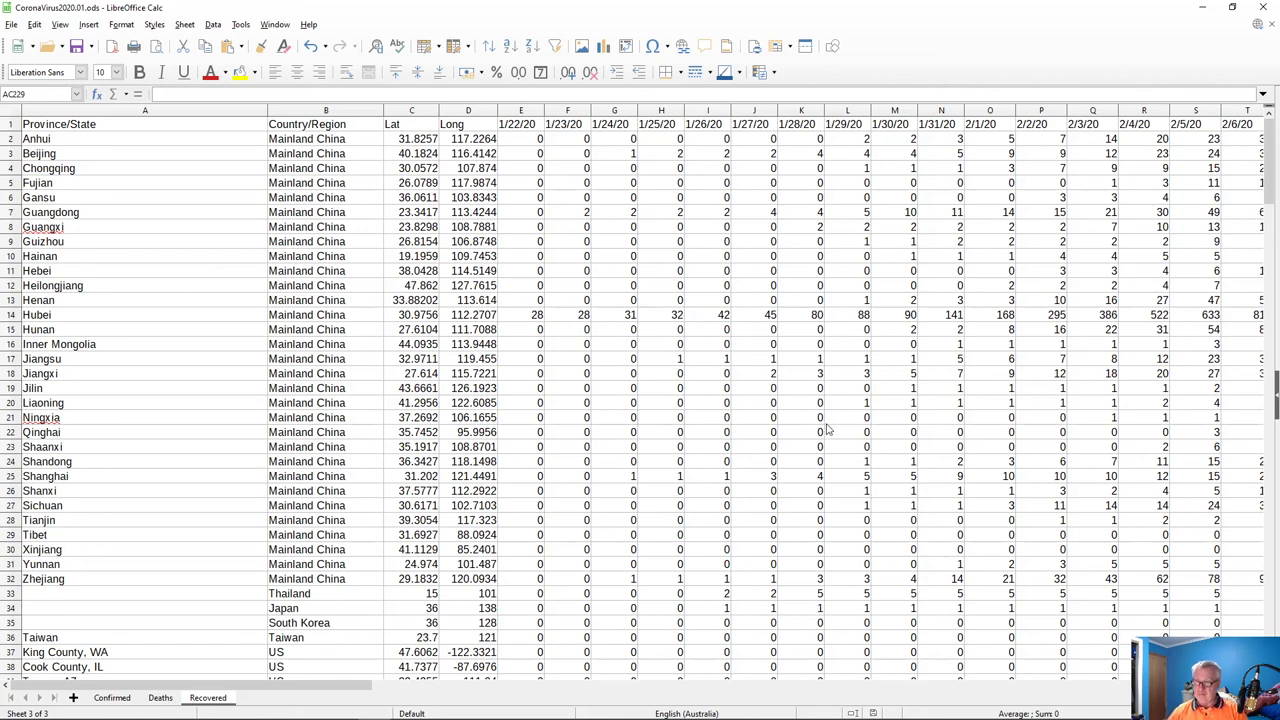
scroll(826, 430, down, 20)
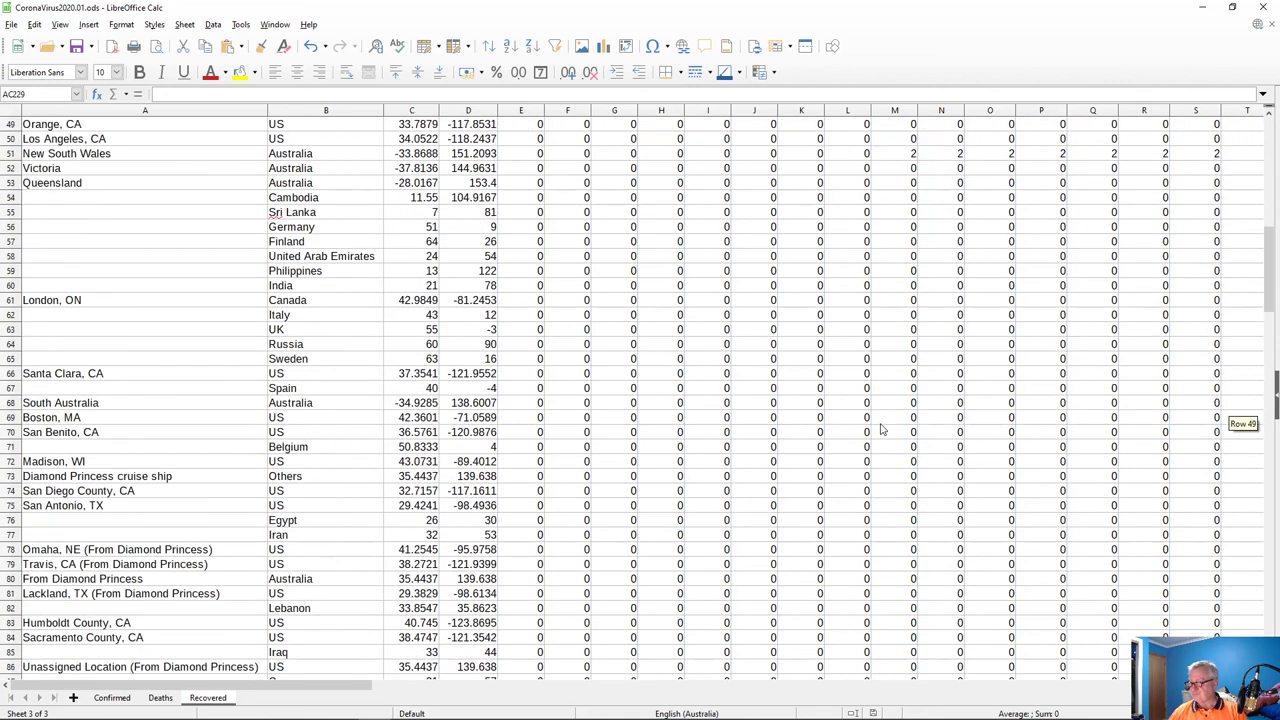
scroll(884, 437, down, 11)
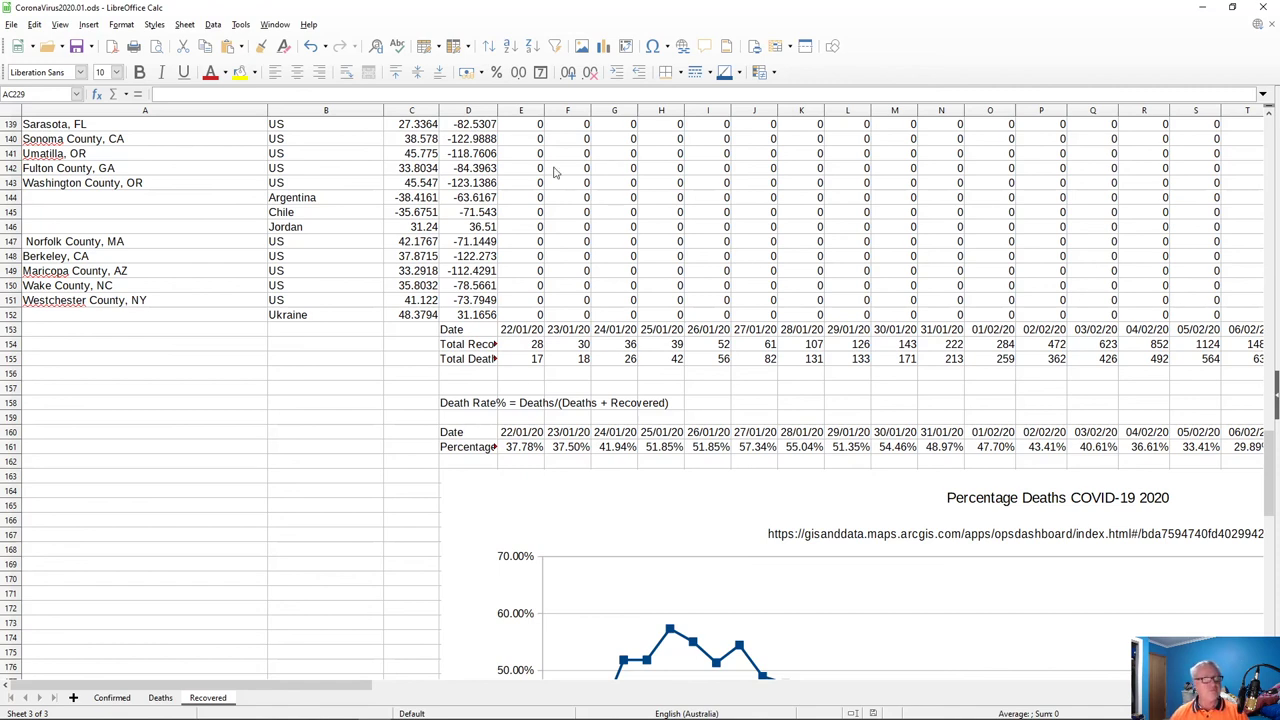
scroll(355, 528, down, 20)
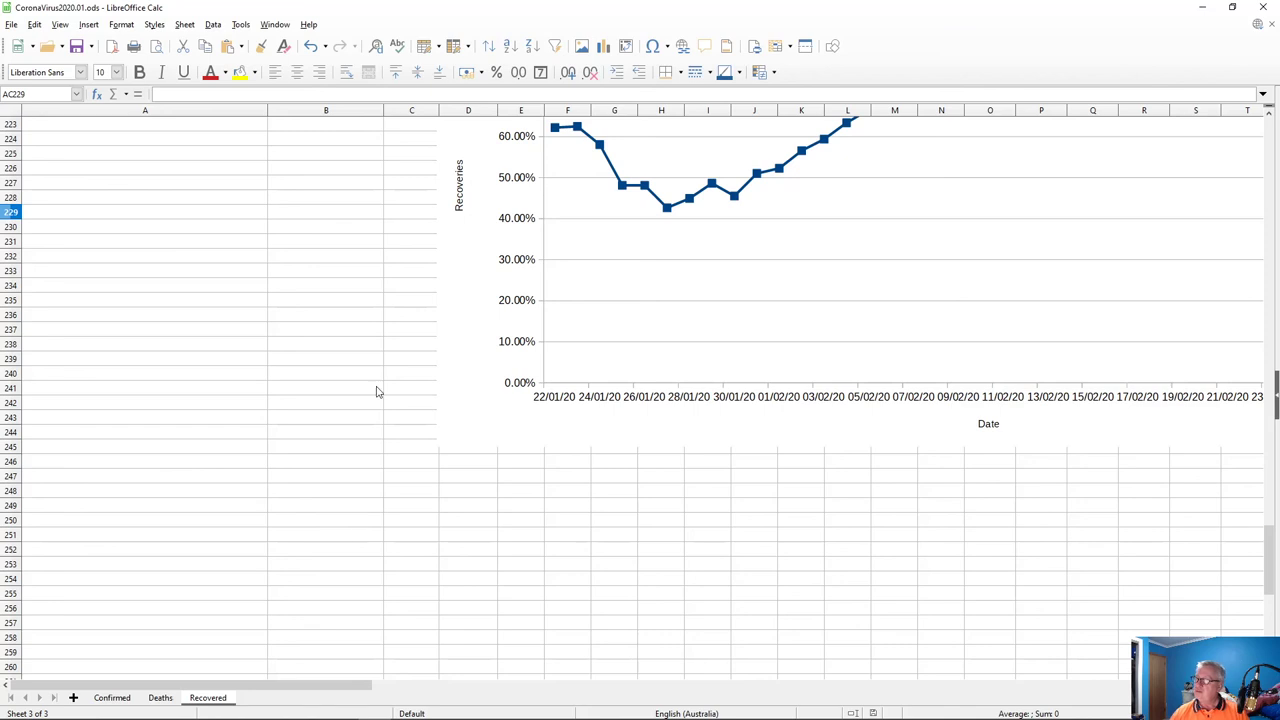
mouse_move(306, 699)
scroll(309, 626, down, 3)
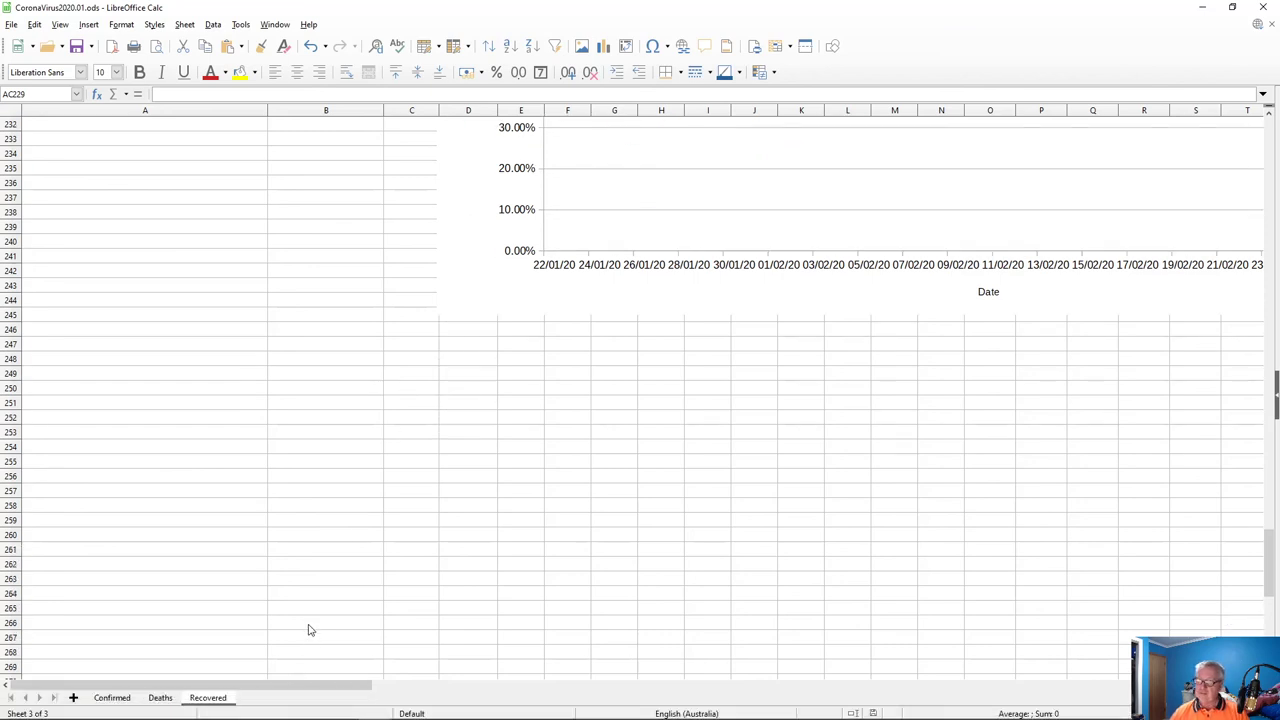
- Return to the start of the Recovered sheet and save the CoronaVirus2020.01.ods workbook
scroll(432, 607, up, 9)
scroll(432, 607, up, 20)
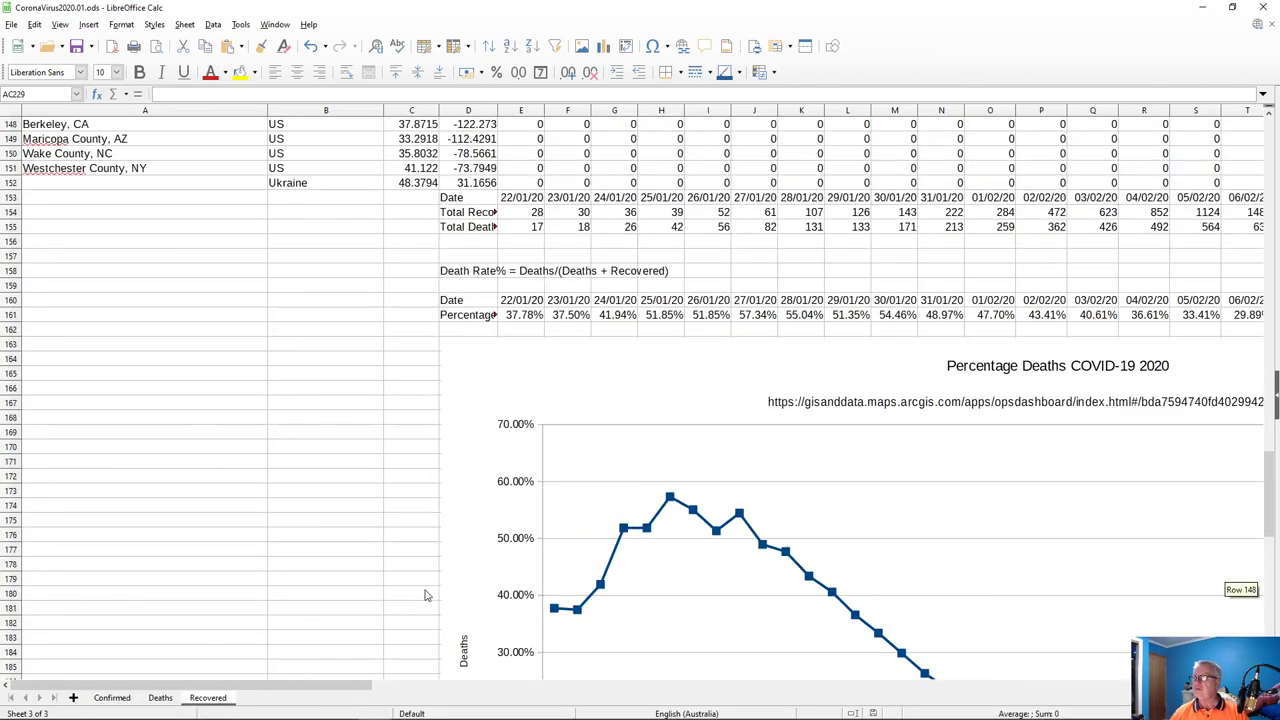
scroll(430, 597, up, 20)
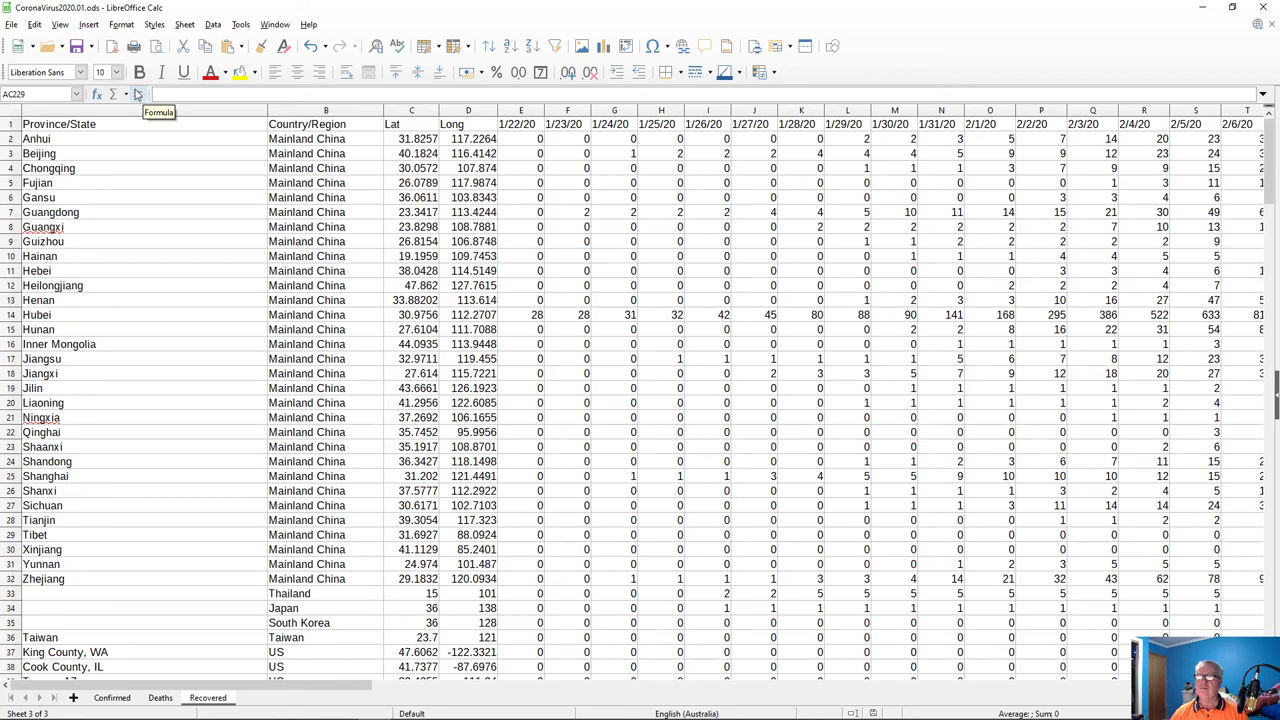
click(76, 46)
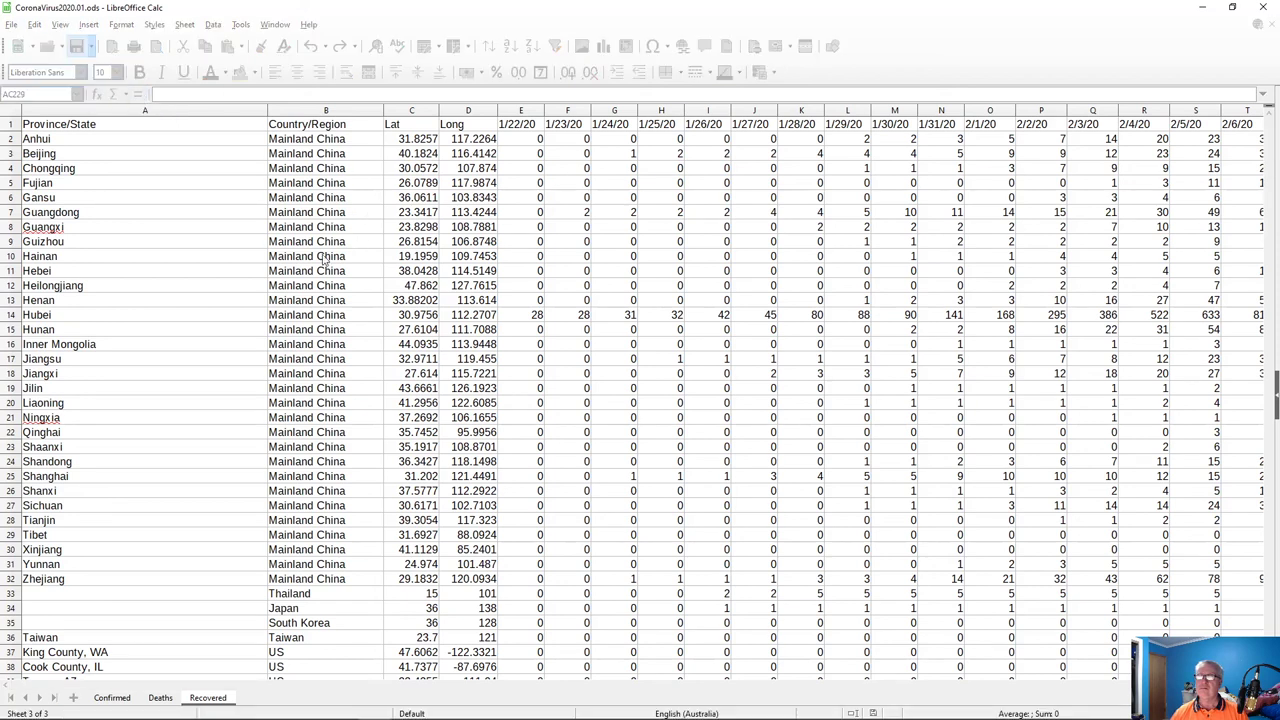